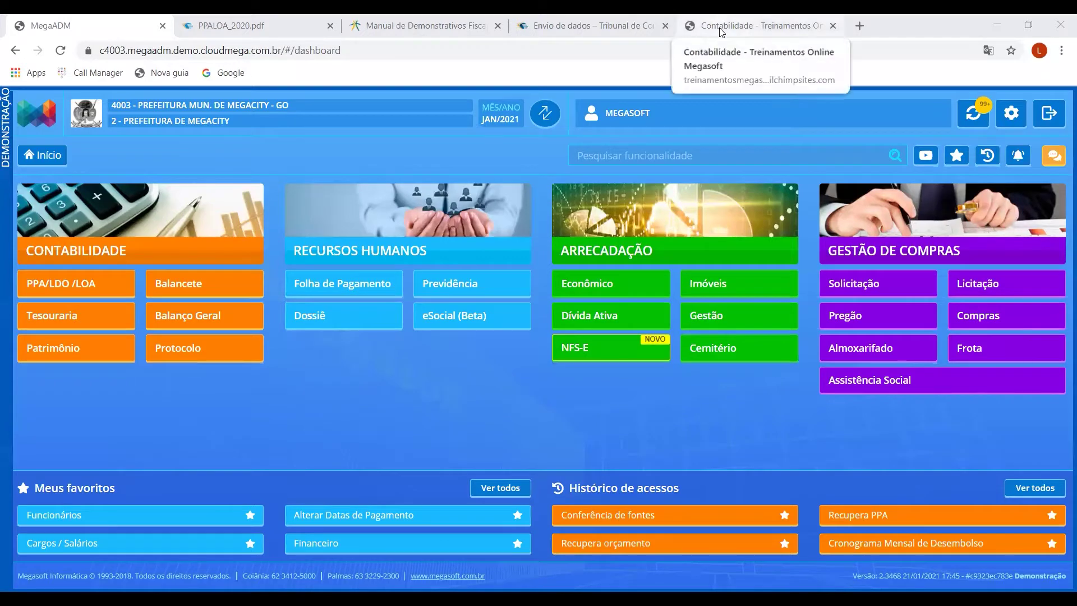
Switch to the Megasoft training site and go to the Orçamento manual section of the Contabilidade trainings
click(741, 25)
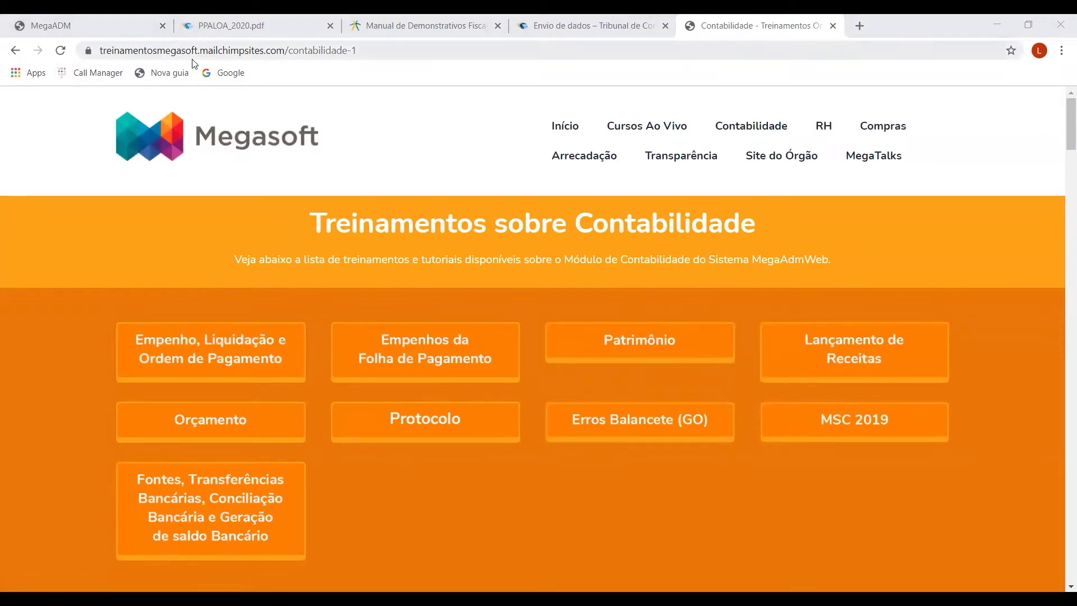
click(15, 51)
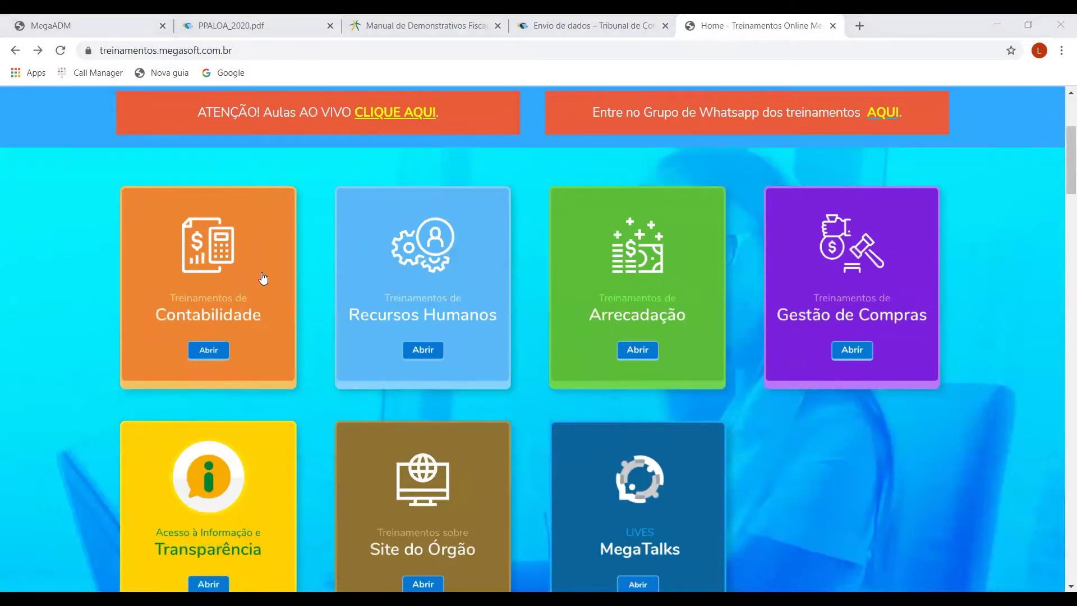
click(208, 352)
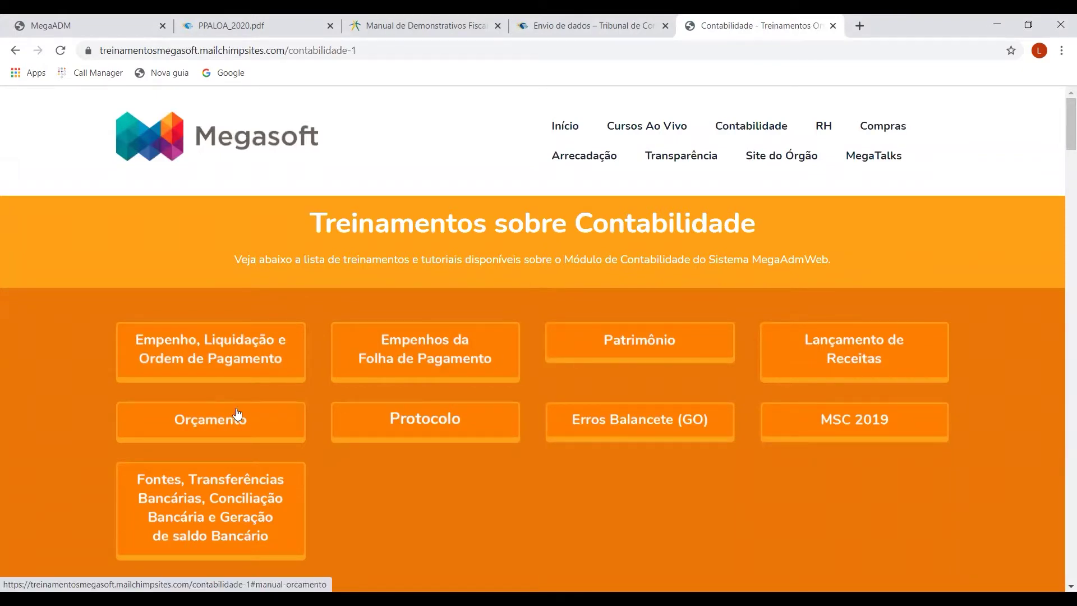
click(219, 418)
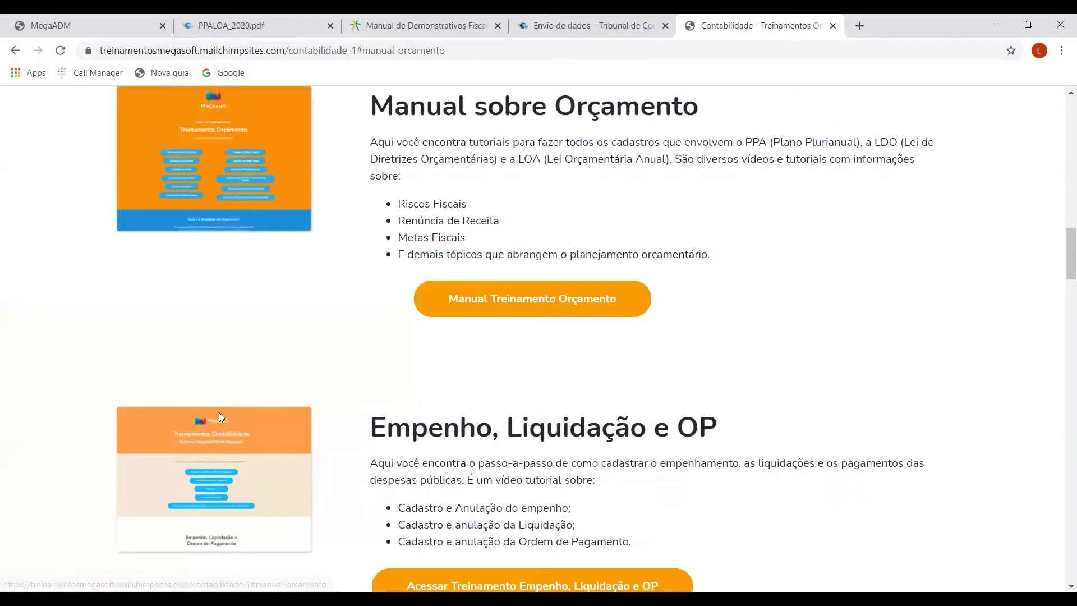
scroll(737, 378, up, 1)
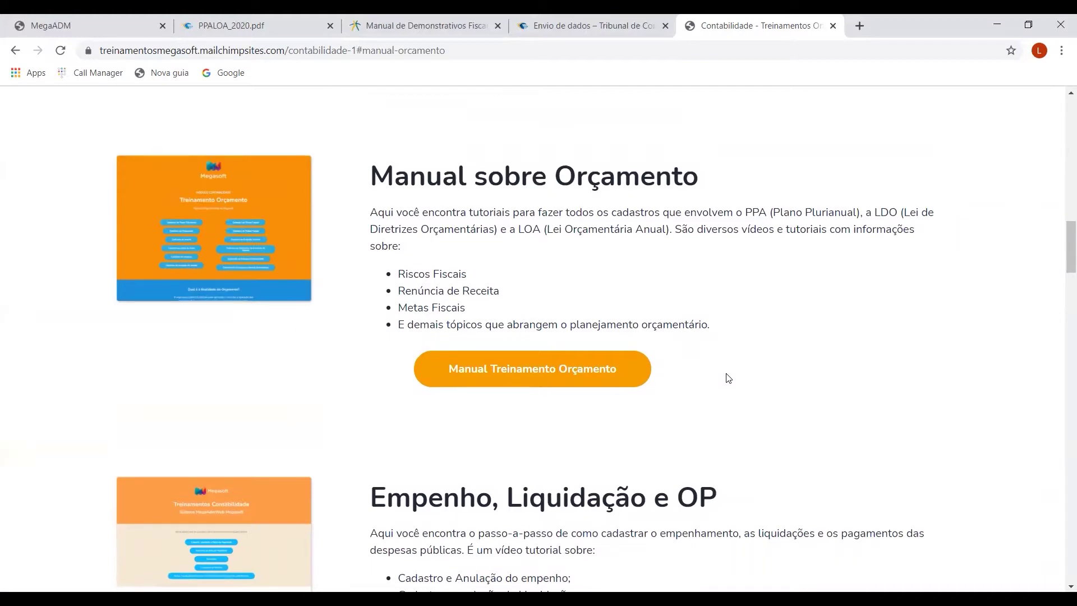
scroll(728, 378, down, 5)
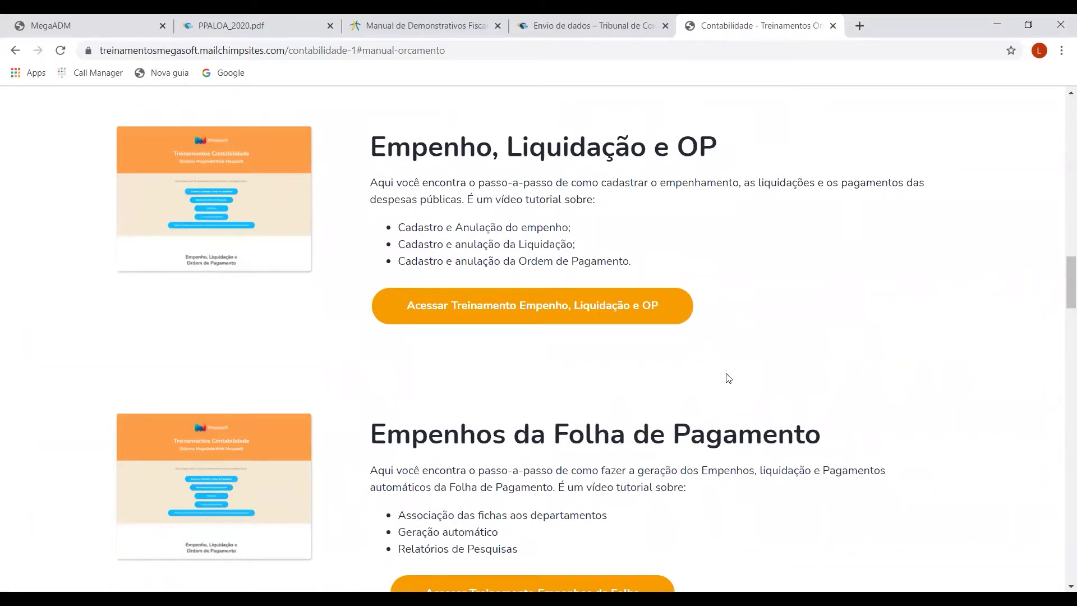
scroll(728, 378, up, 7)
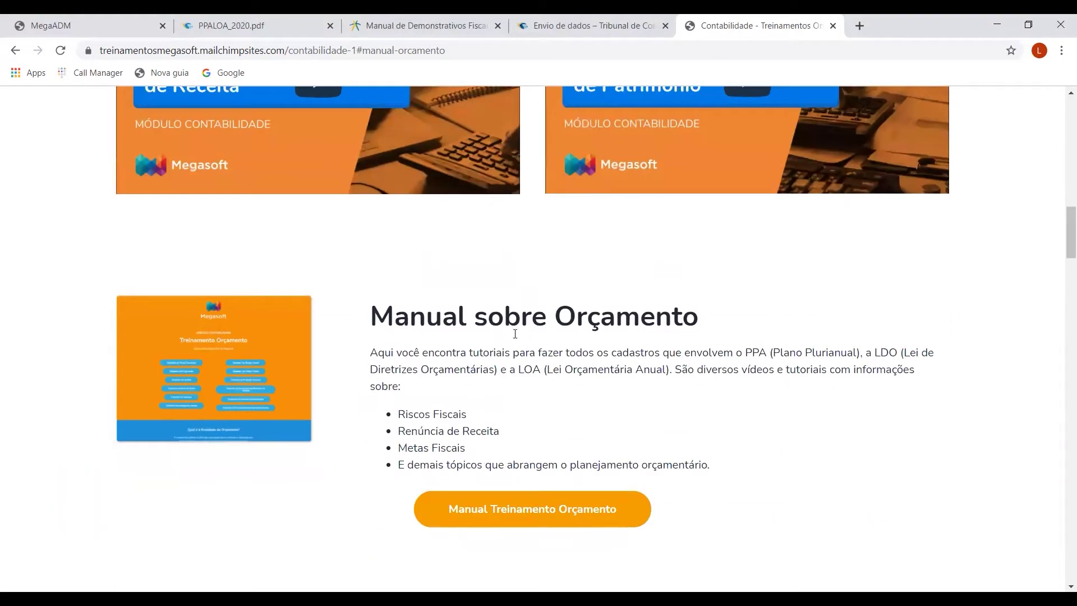
Open the Manual Treinamento Orçamento, look through its list of registration tutorials, and close the manual
click(530, 510)
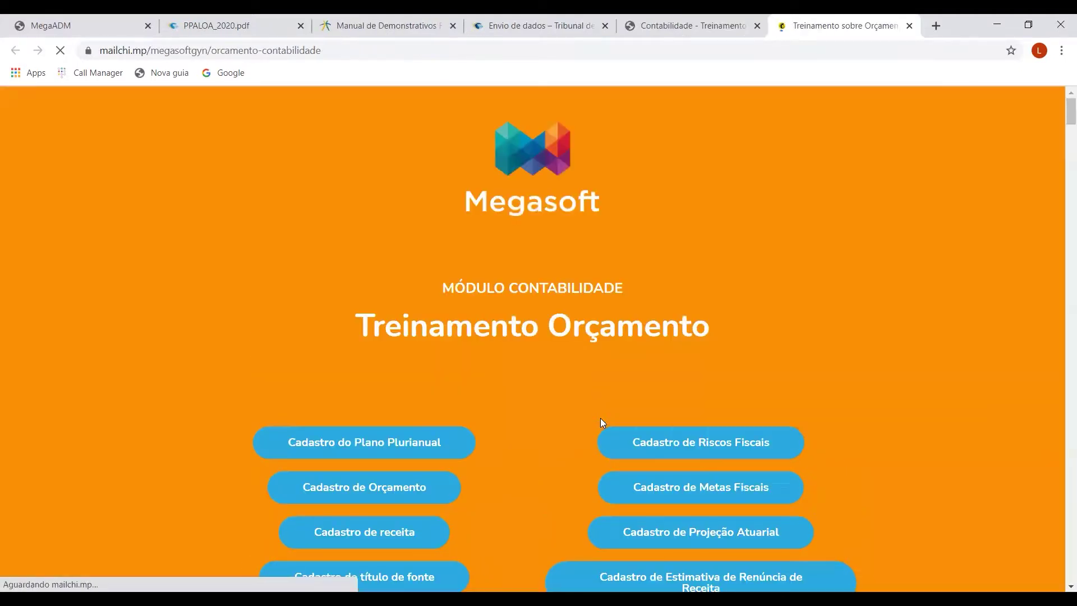
scroll(557, 372, down, 1)
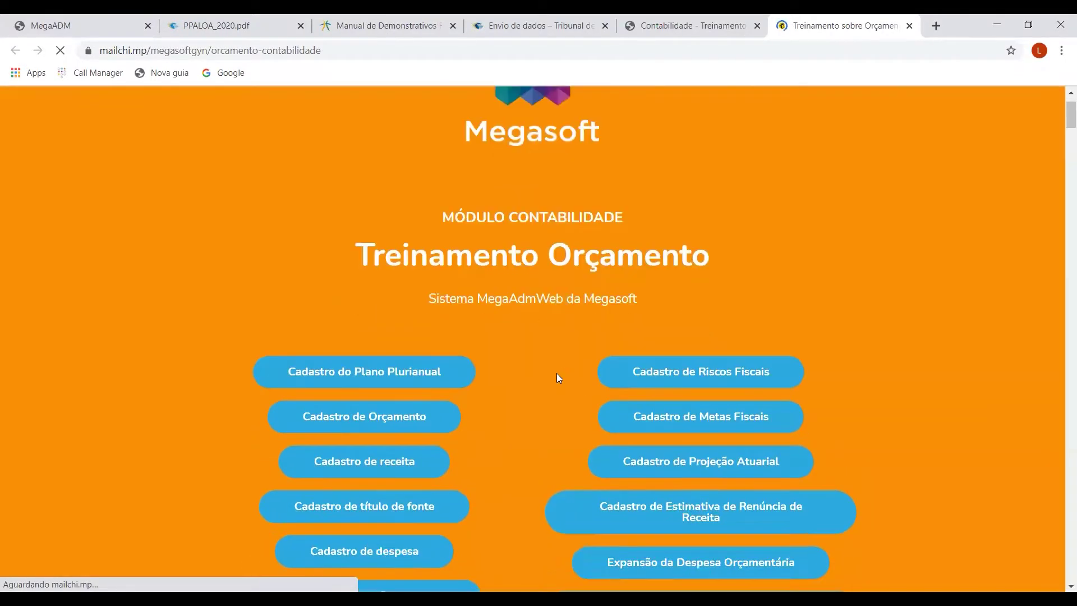
scroll(557, 372, down, 3)
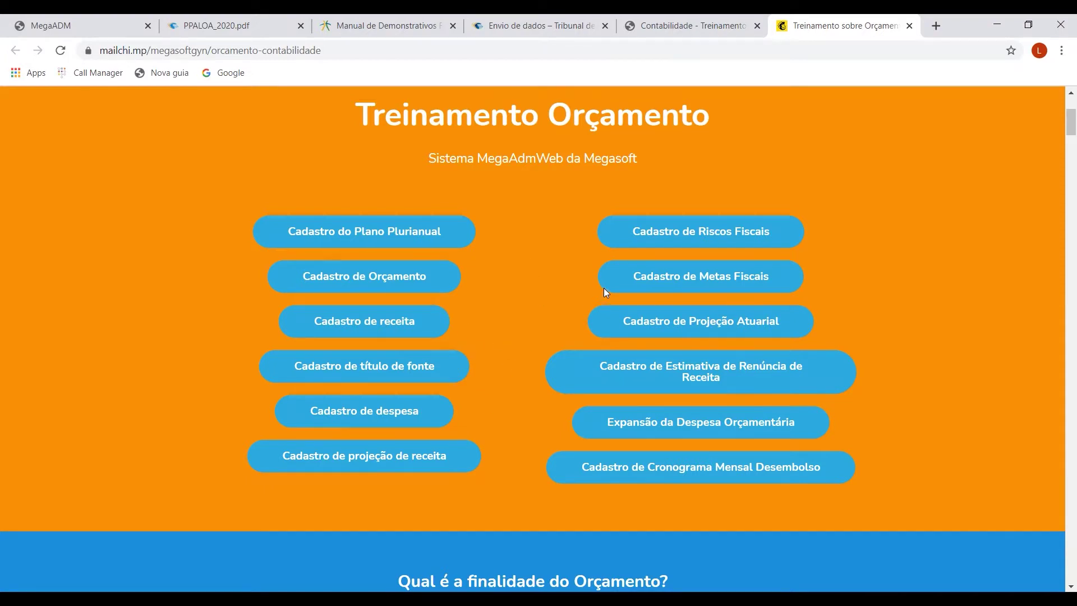
click(909, 26)
scroll(533, 245, up, 20)
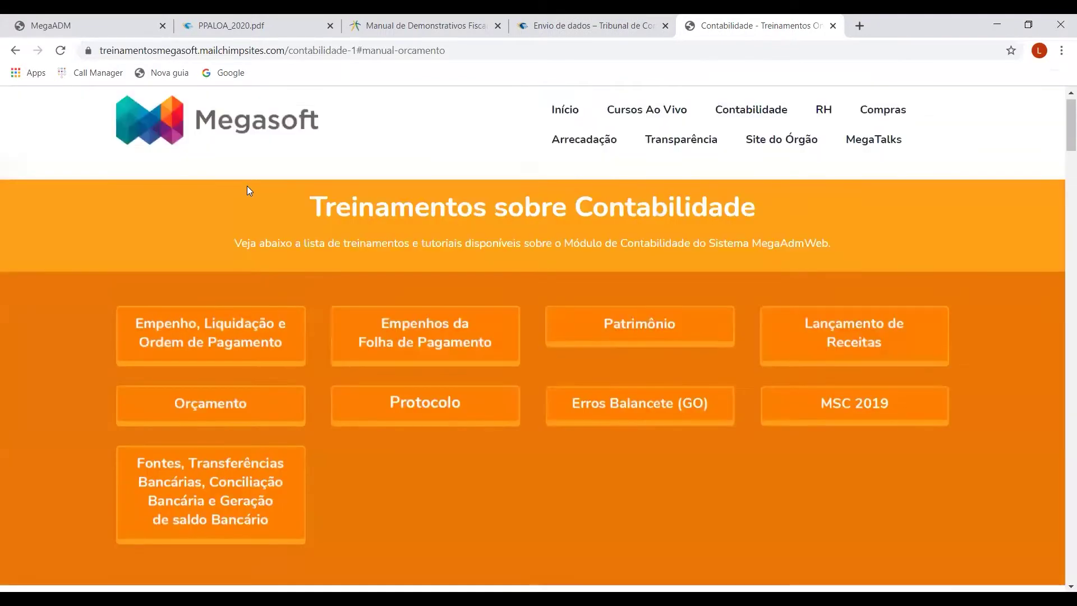
Return to the training home page and view the live classes section with its training modalities and virtual rooms
click(15, 50)
click(15, 50)
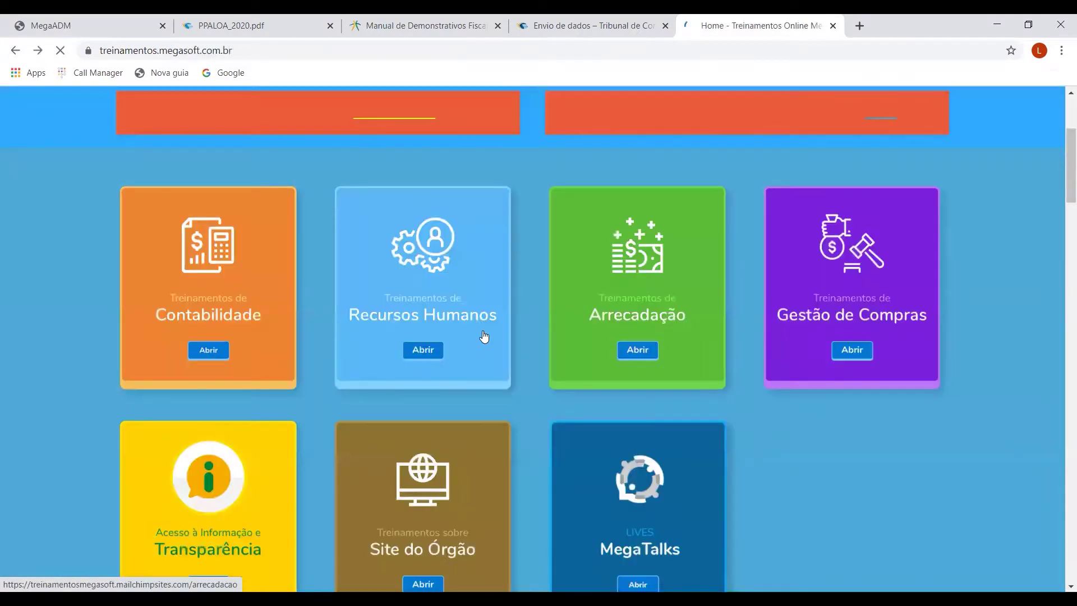
scroll(484, 337, up, 3)
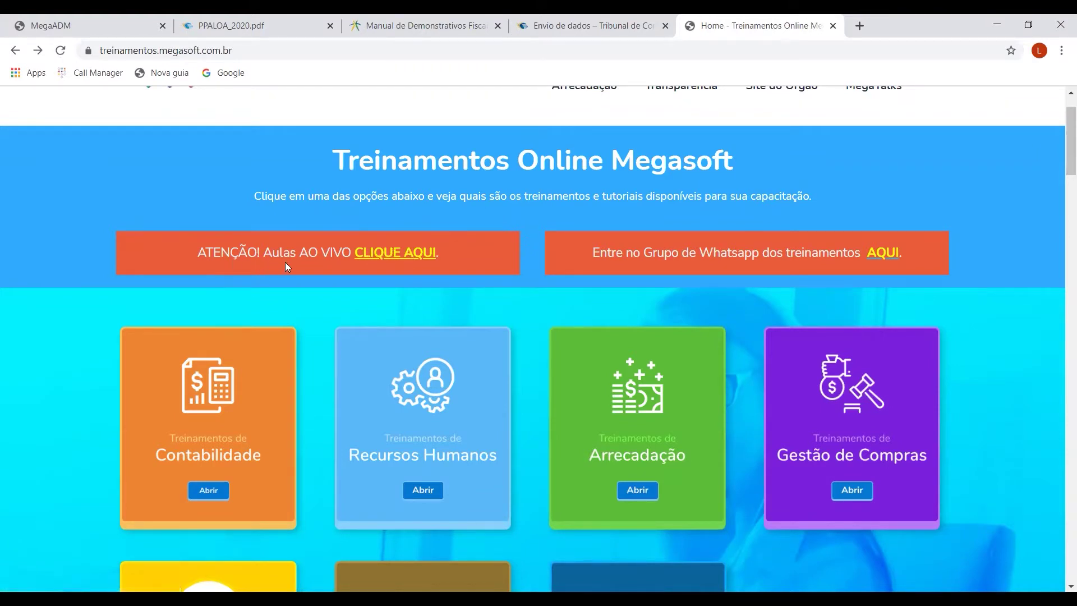
click(396, 255)
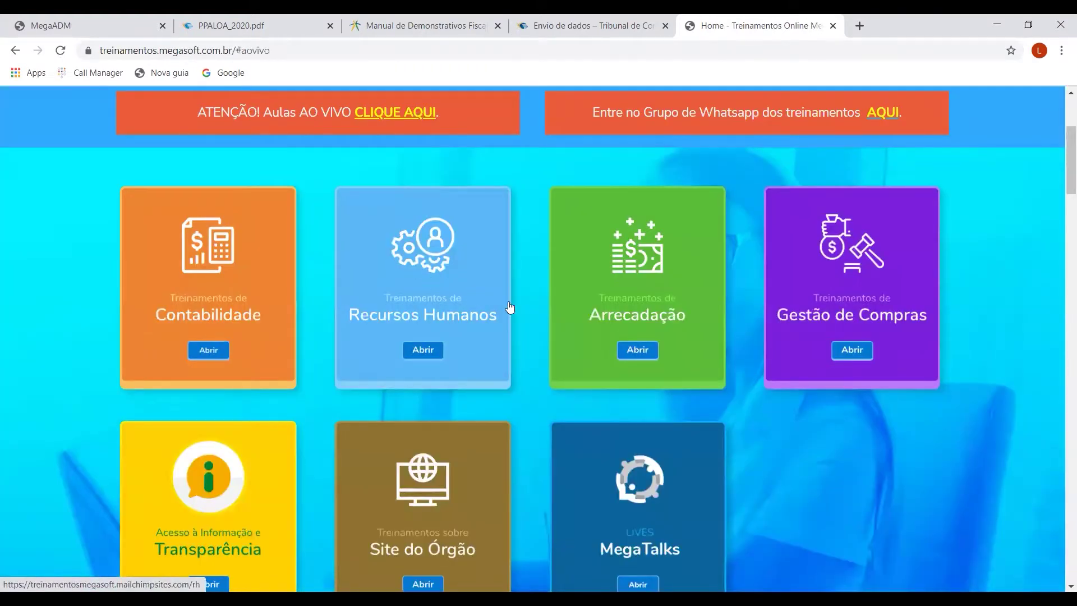
click(391, 112)
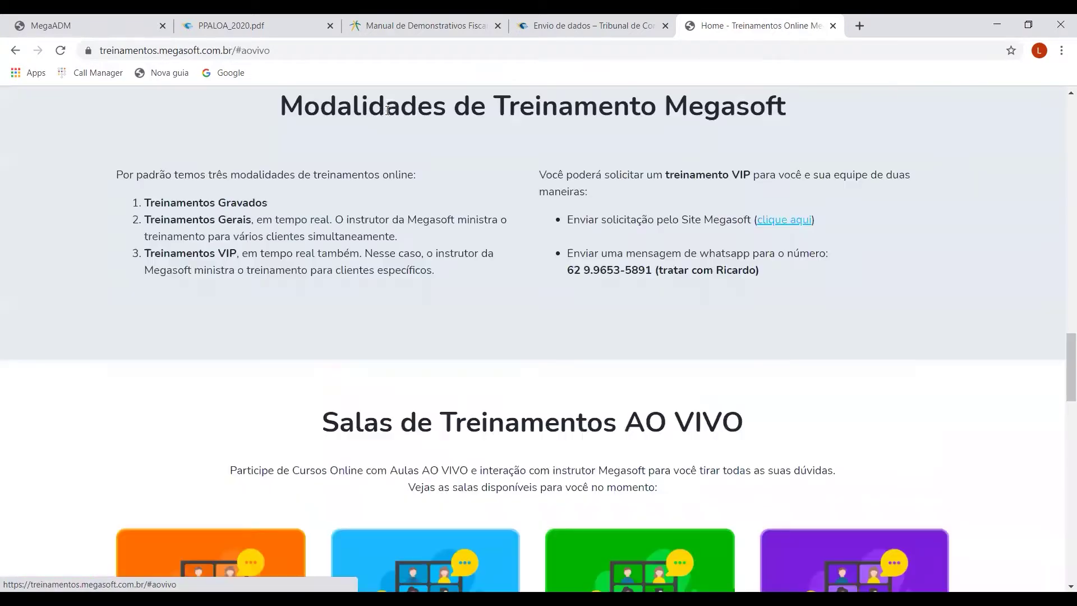
scroll(606, 366, up, 3)
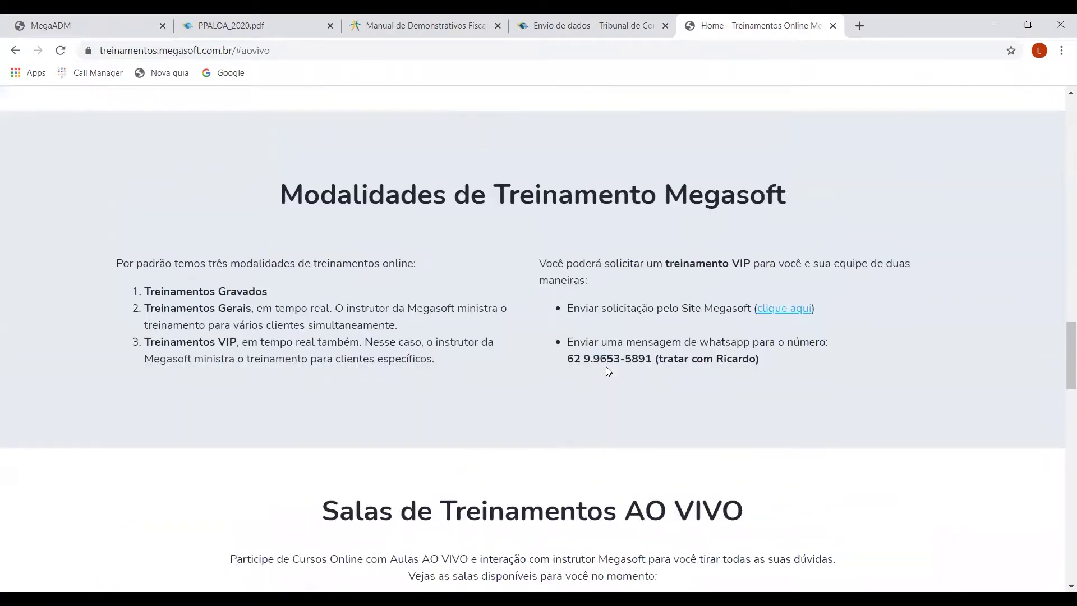
scroll(606, 365, down, 8)
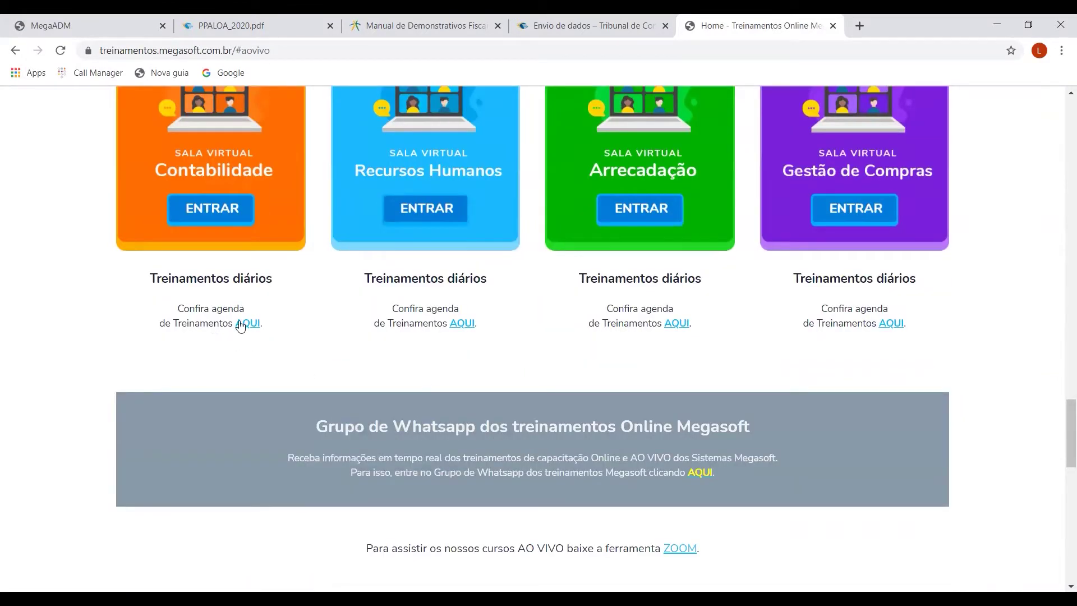
View the Contabilidade agenda of live online trainings, then close the training site
click(246, 324)
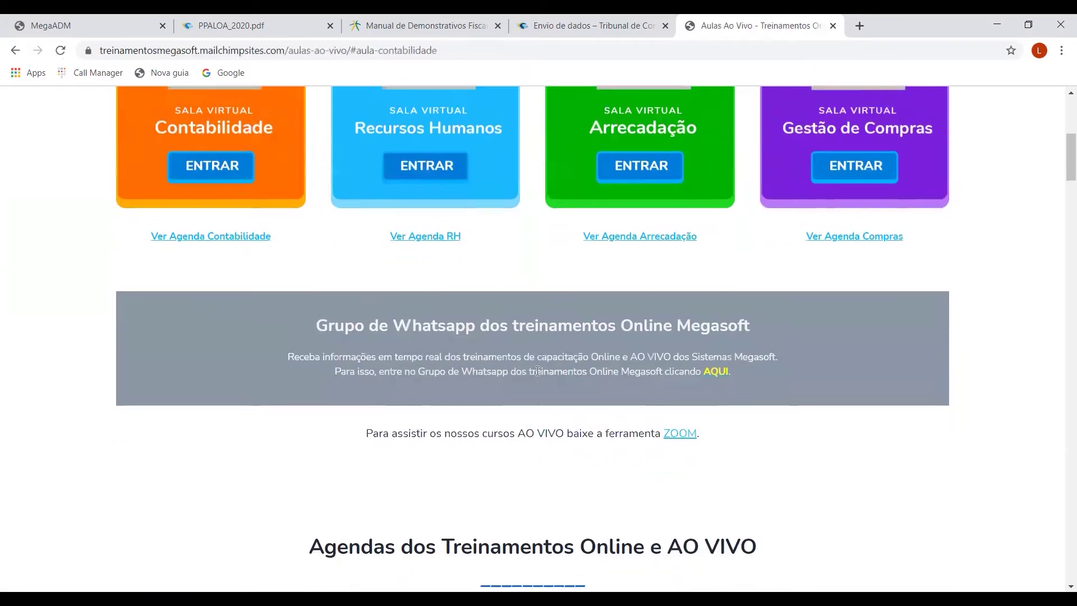
scroll(536, 410, down, 1)
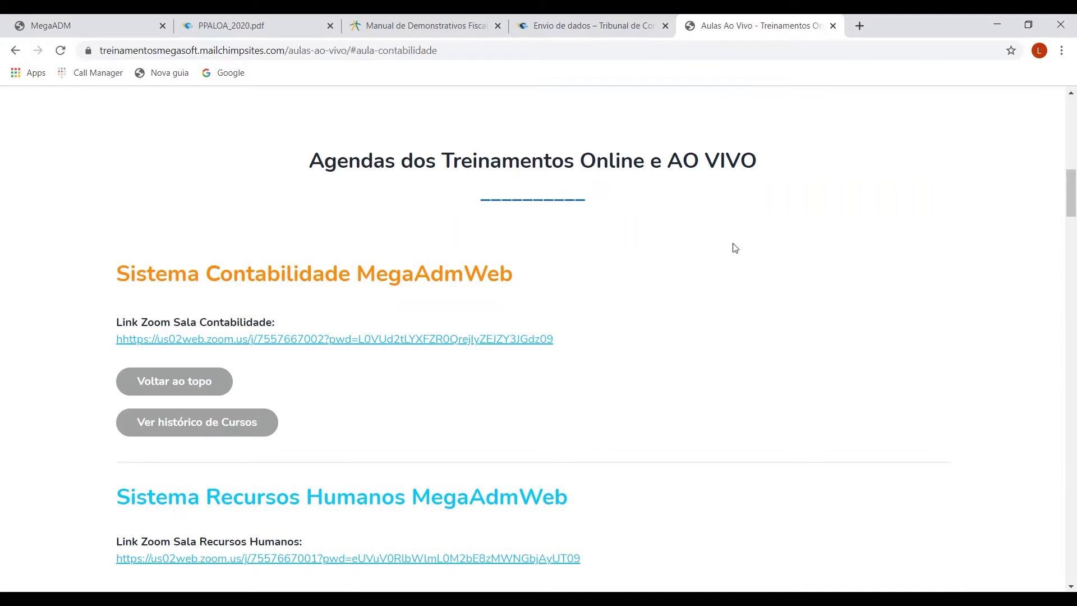
scroll(724, 286, up, 2)
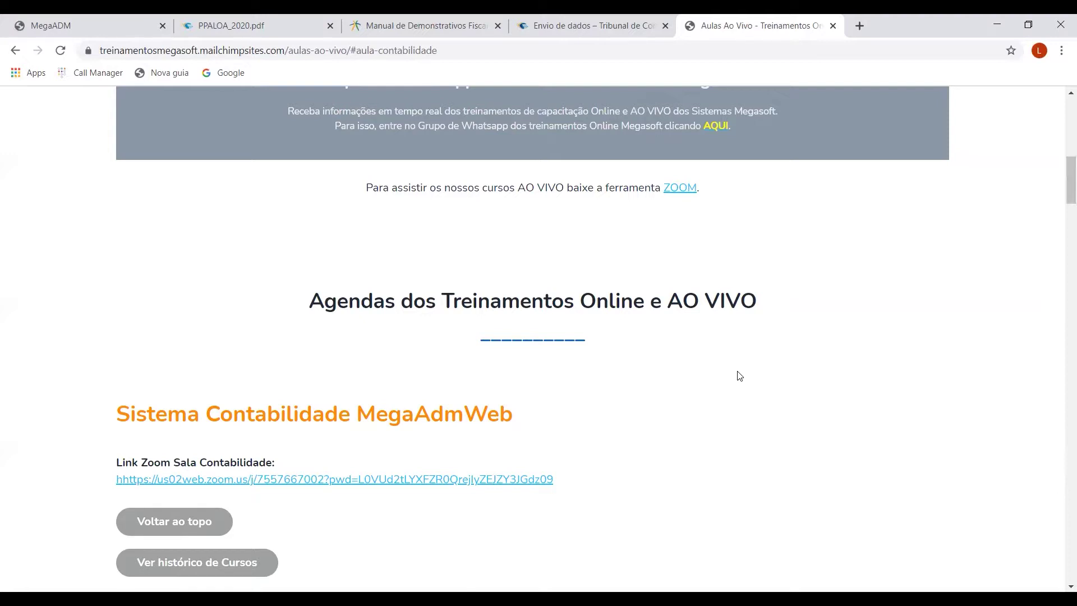
scroll(711, 386, up, 6)
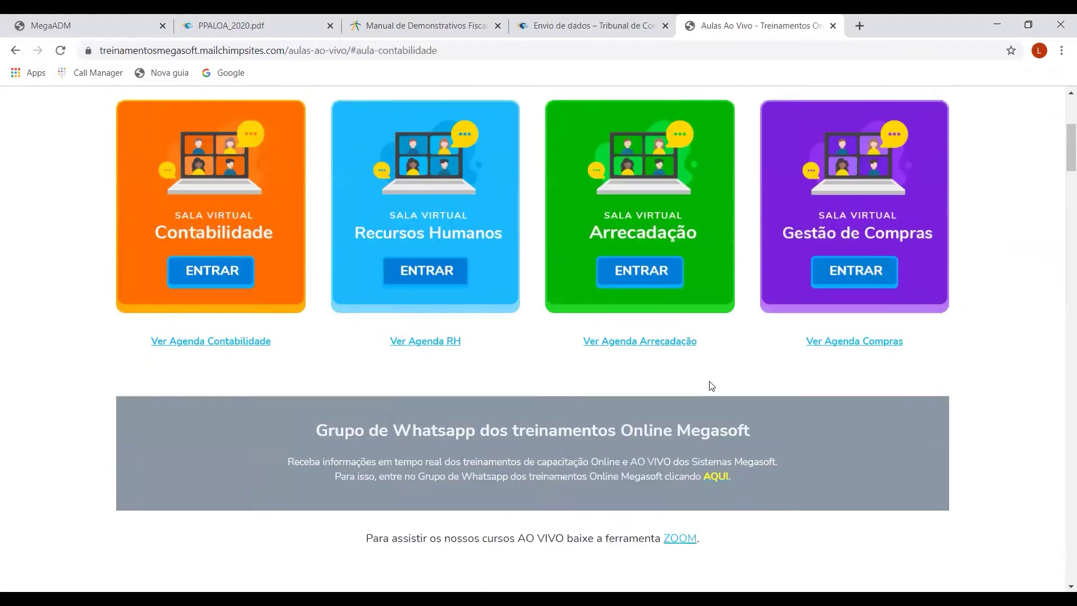
scroll(712, 385, up, 4)
click(832, 25)
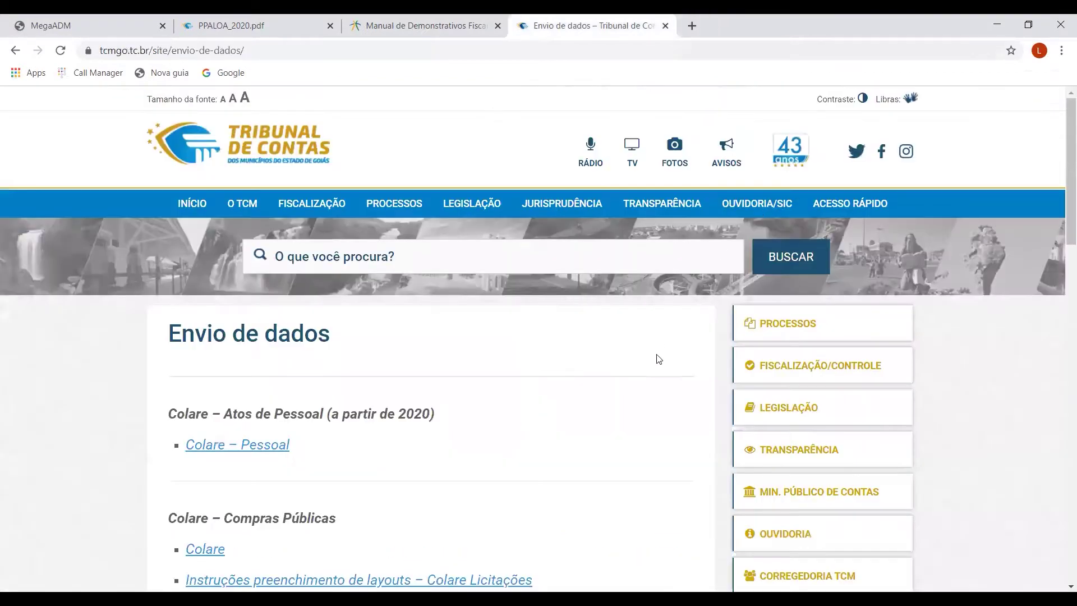
Switch to MegaADM and open the PPA registration among the main PPA/LDO/LOA functions of Contabilidade
click(89, 23)
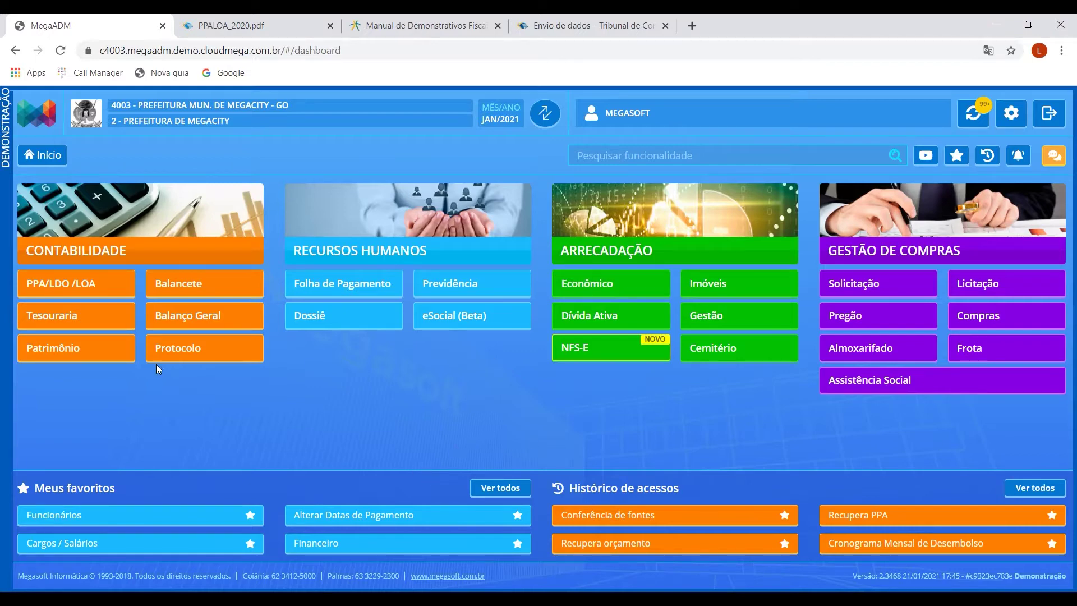
click(81, 289)
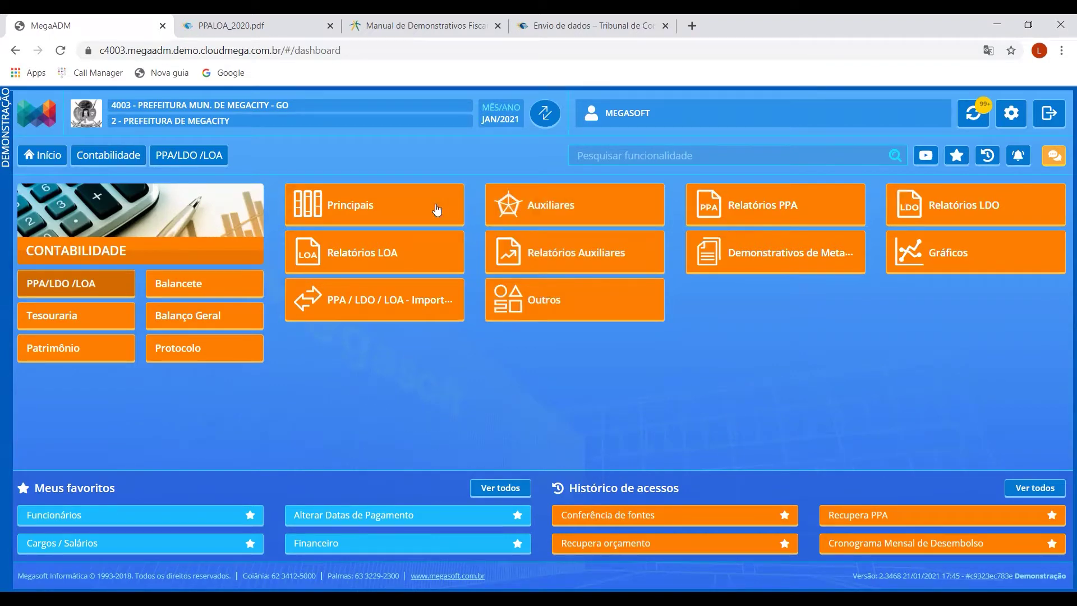
click(397, 212)
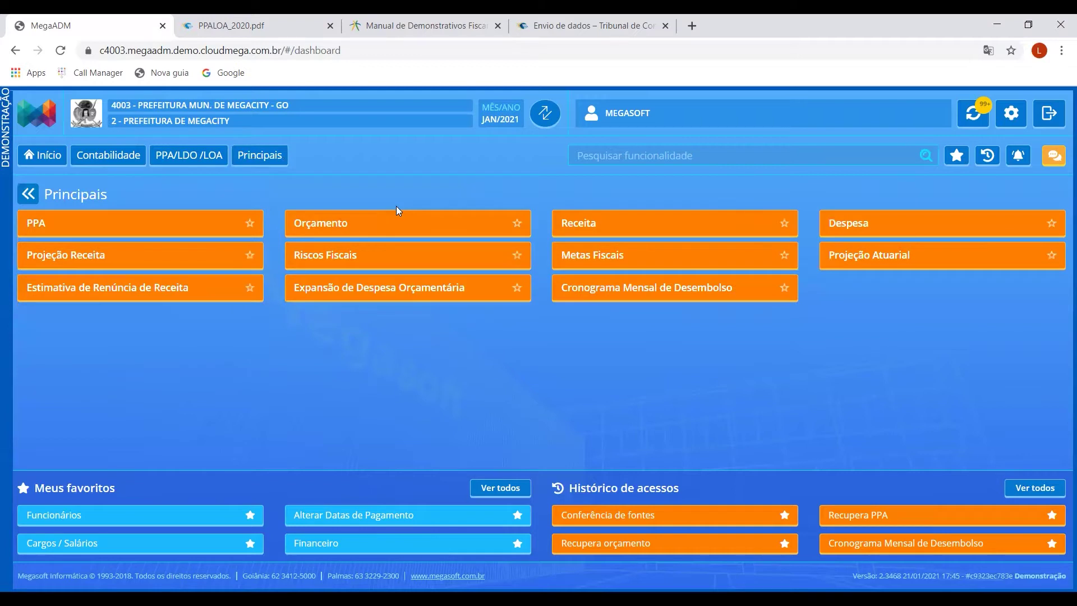
click(77, 224)
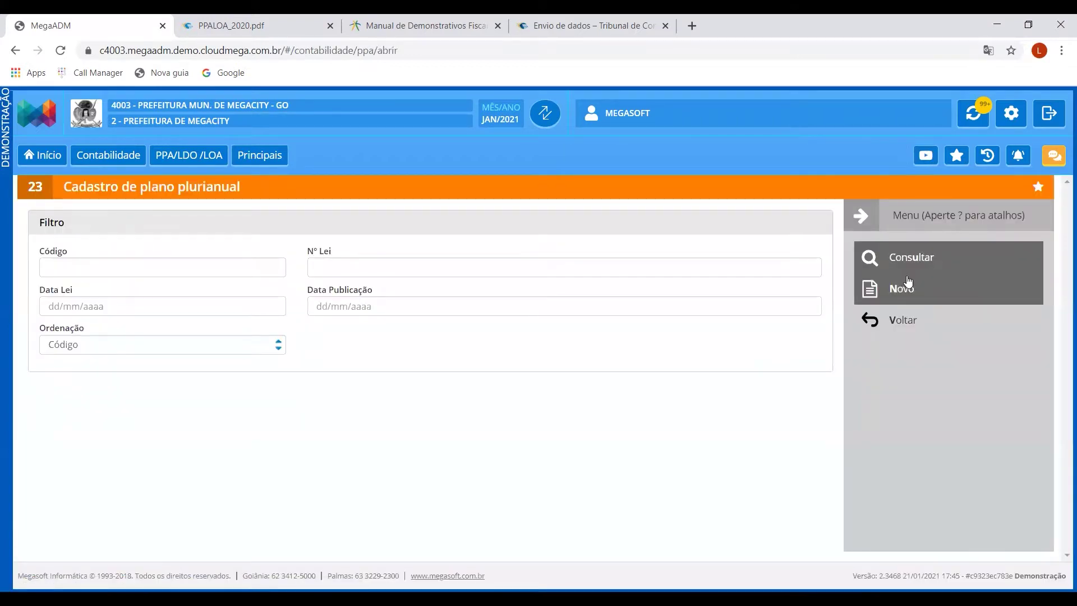
Start a new multi-year plan record and examine its law, year, amendment and publication fields
click(897, 291)
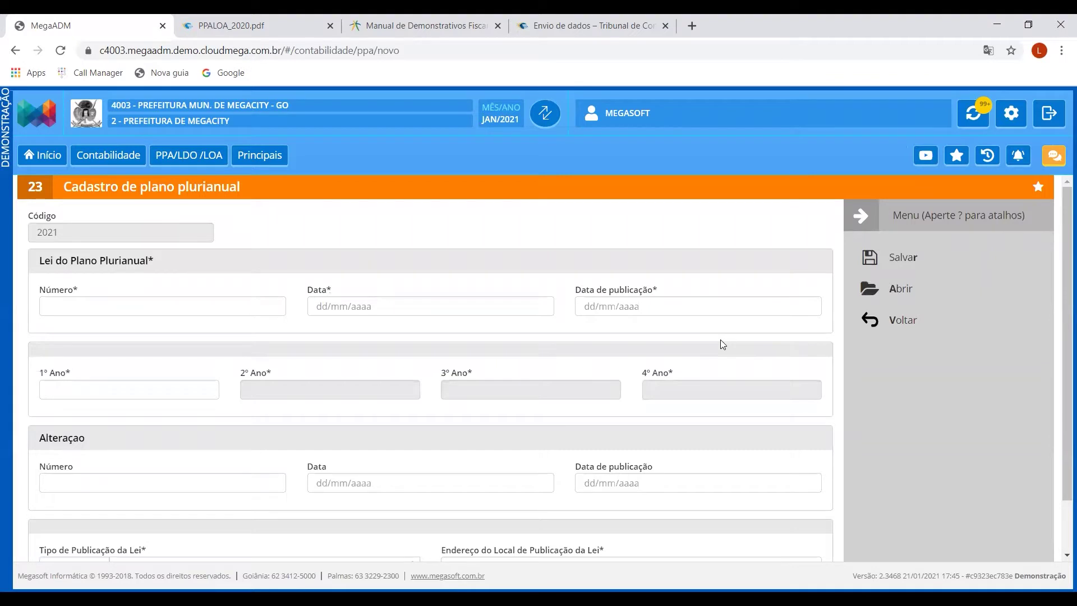
scroll(722, 344, down, 1)
scroll(722, 345, up, 1)
scroll(719, 343, down, 1)
click(126, 330)
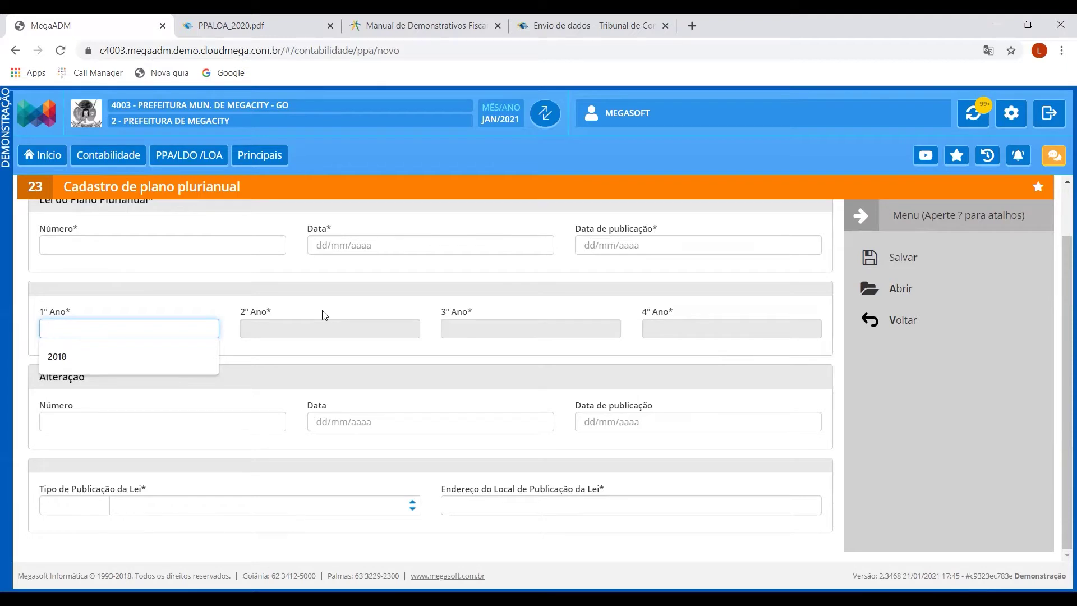
scroll(322, 315, up, 1)
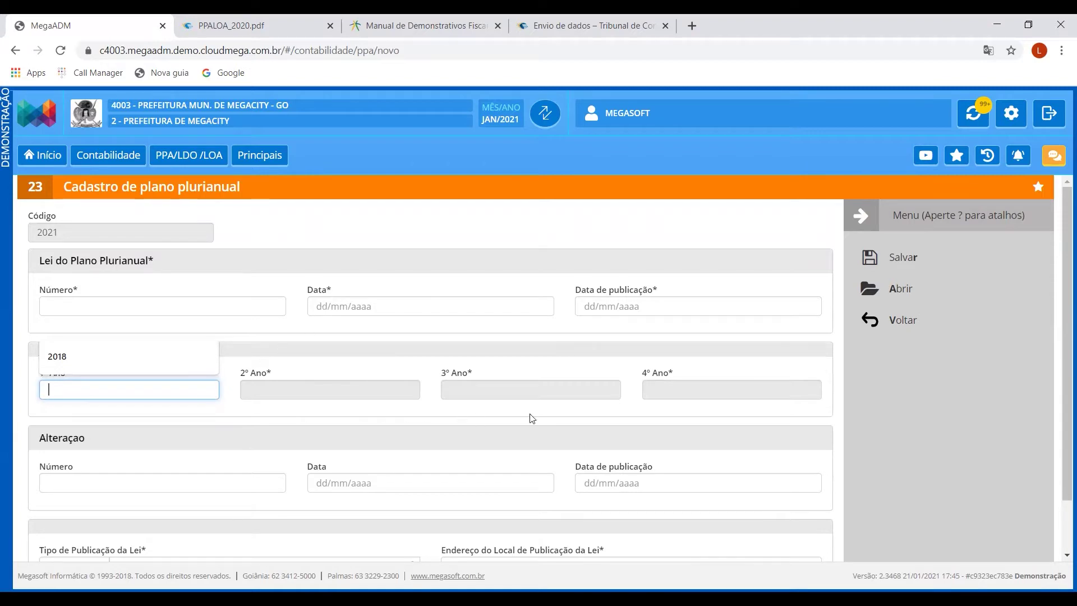
List the registered multi-year plans, open the one with code 2021, and review its law, years, amendment and publication data
click(910, 291)
click(708, 263)
click(906, 261)
scroll(469, 353, down, 4)
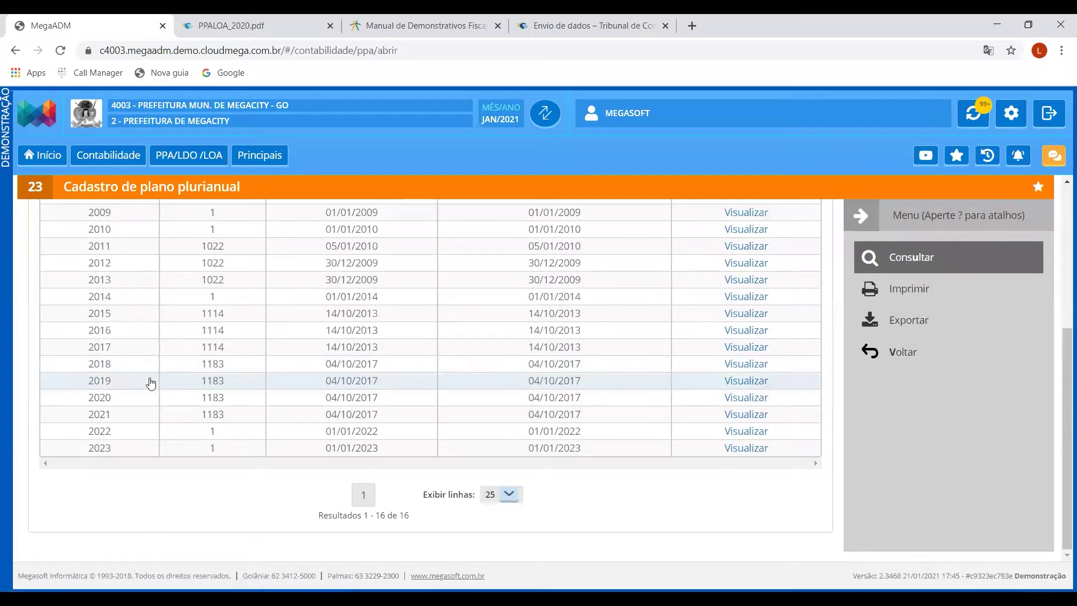
click(118, 419)
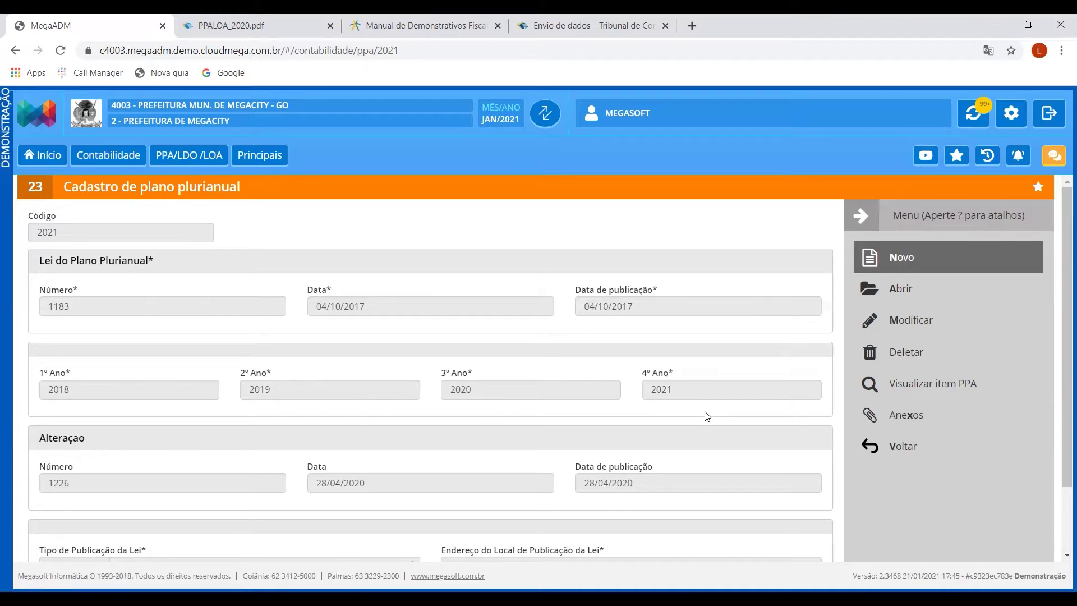
scroll(706, 414, down, 2)
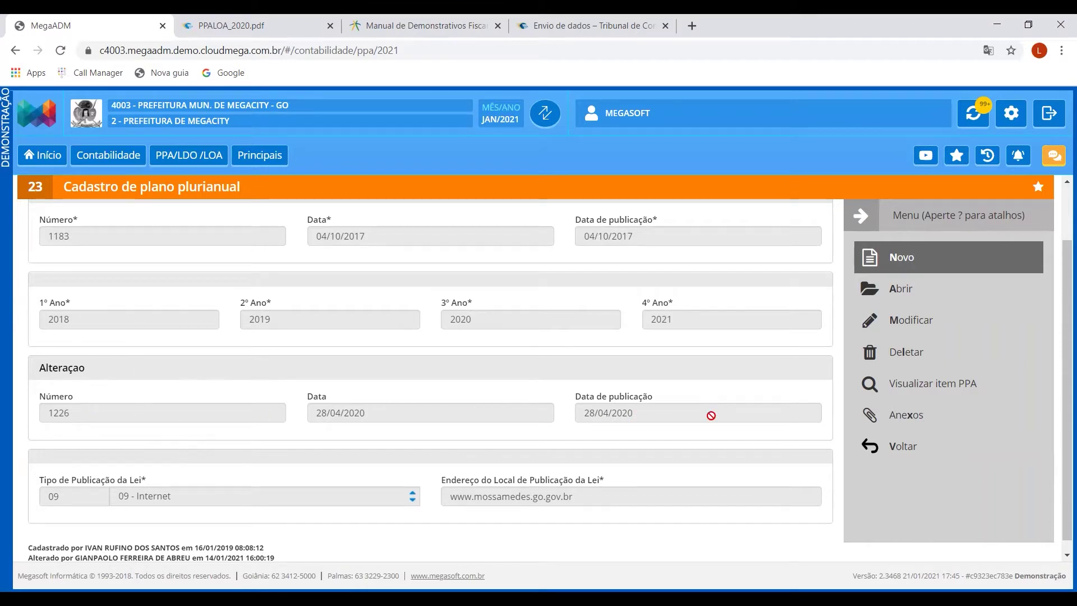
scroll(711, 415, down, 1)
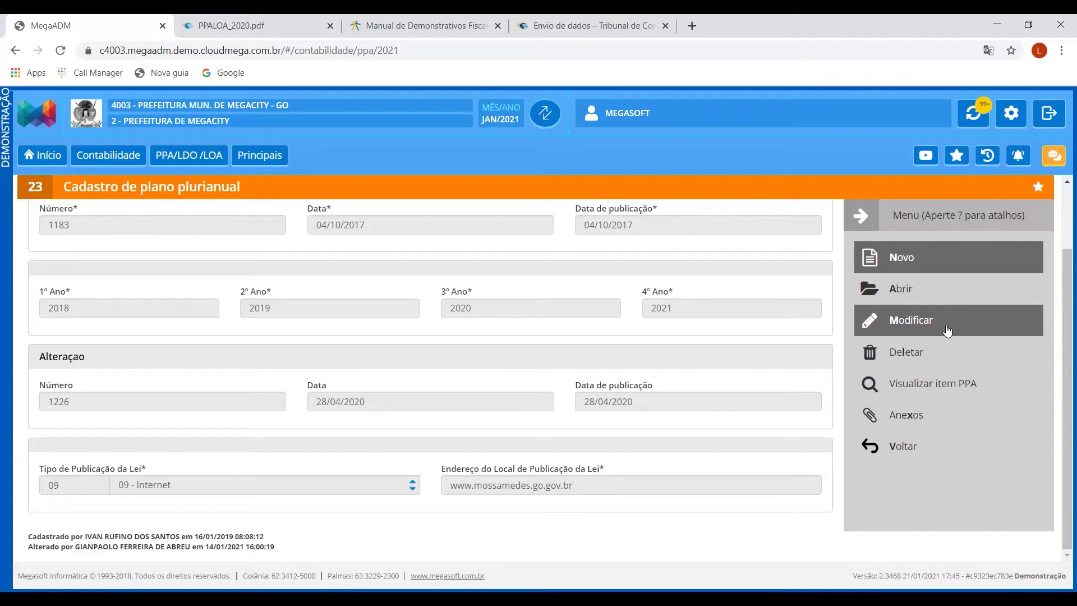
Open the plan's attachments, add a blank document row to examine its fields, and return to the plan without saving
click(909, 416)
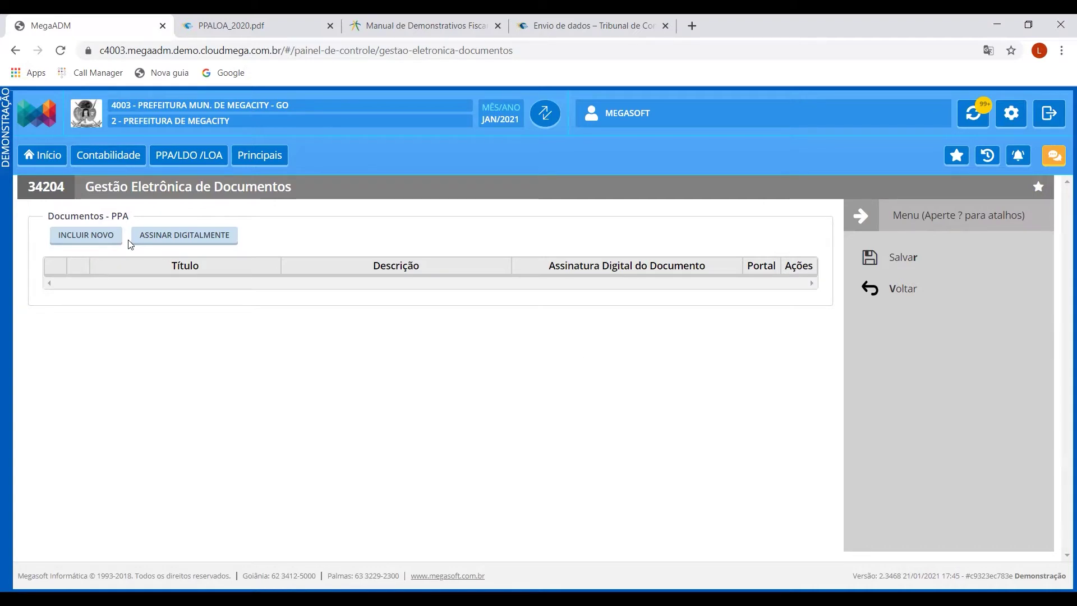
click(61, 242)
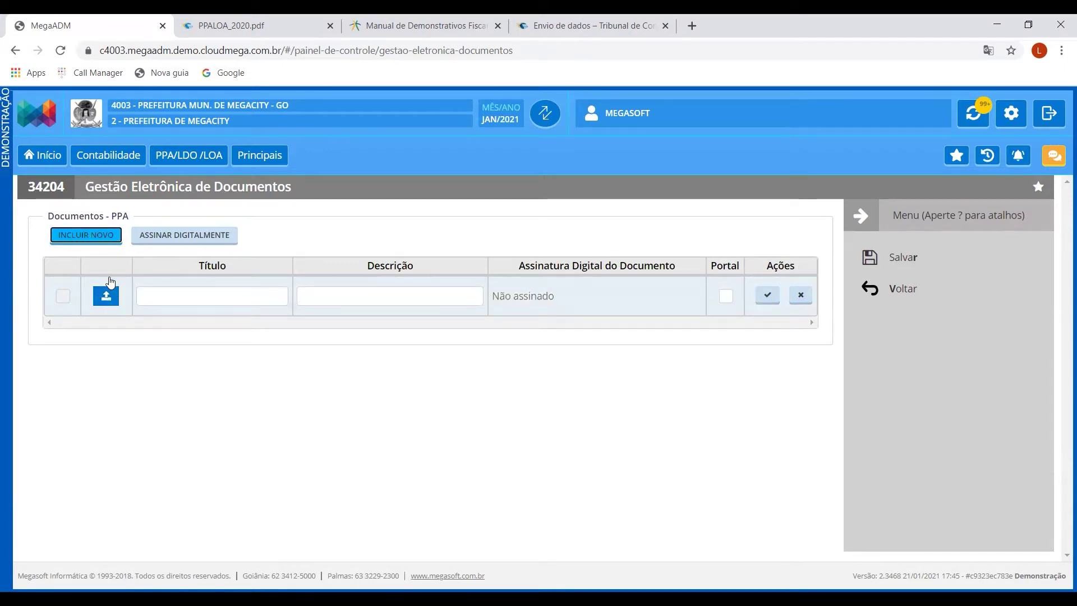
click(900, 293)
click(705, 285)
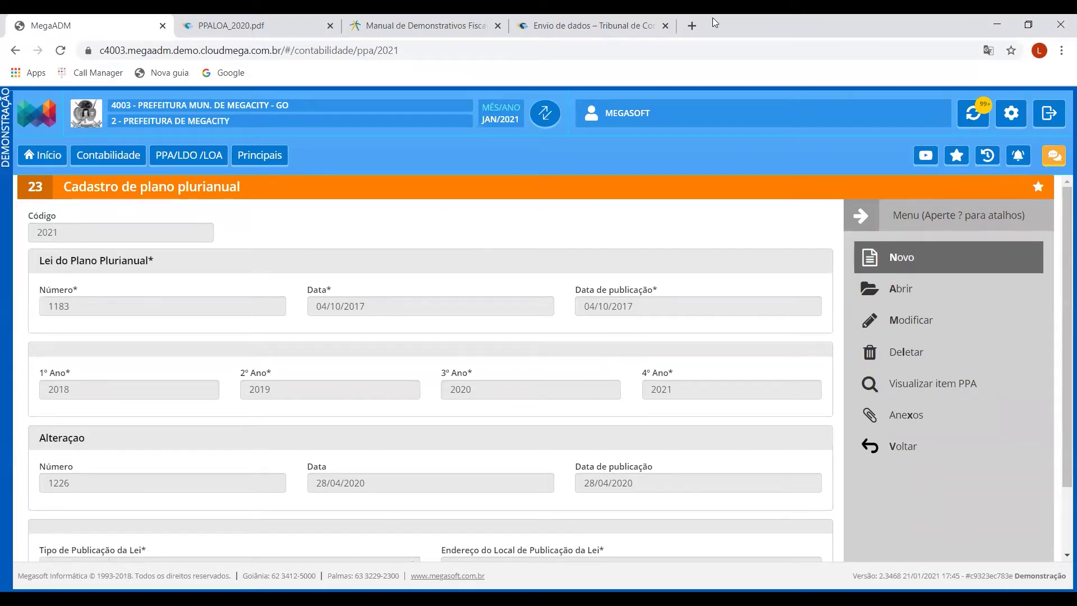
Open the plan's PPA item registration and examine its period, classification, financial and physical target, and unit of measure fields
click(918, 387)
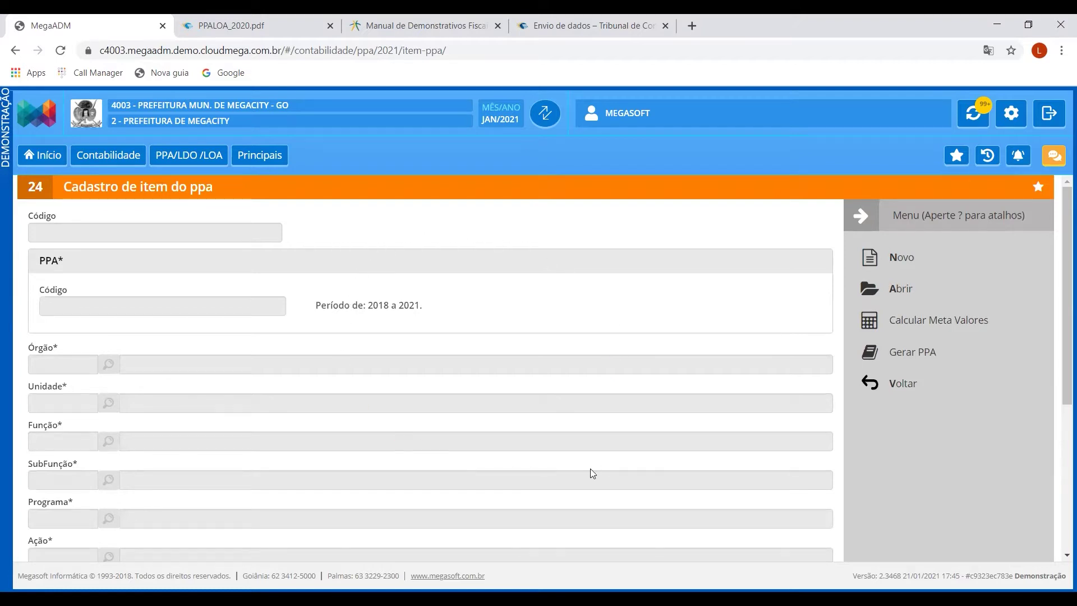
scroll(659, 354, down, 4)
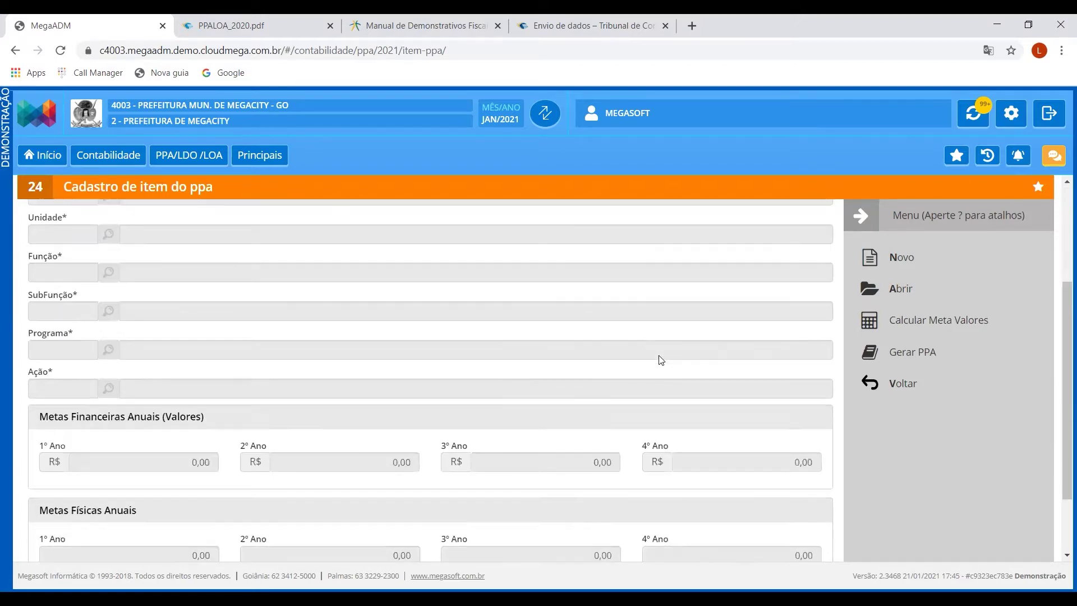
scroll(658, 354, down, 1)
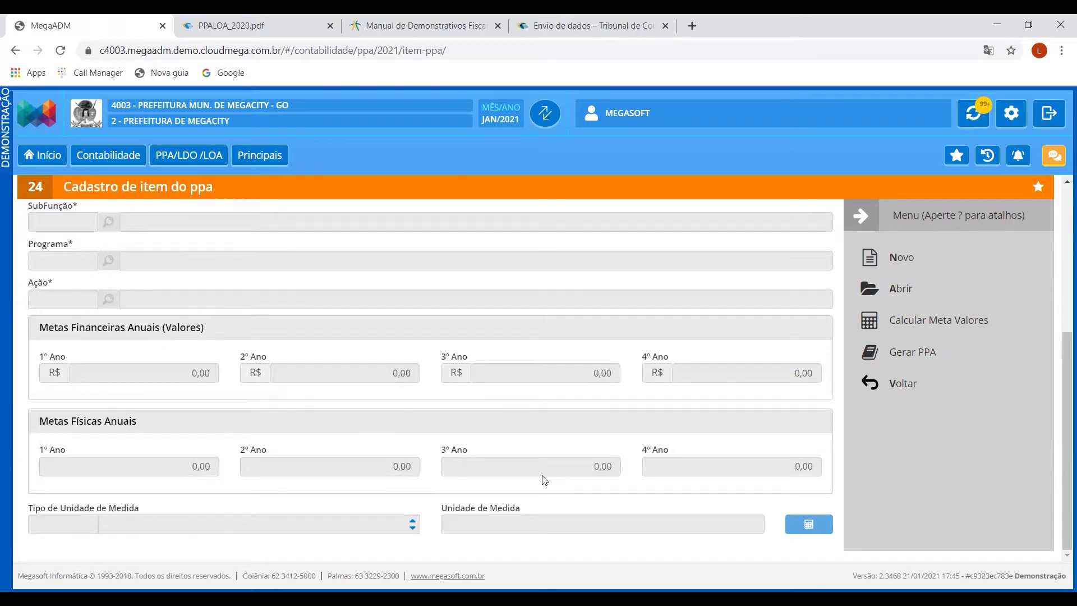
scroll(598, 465, up, 5)
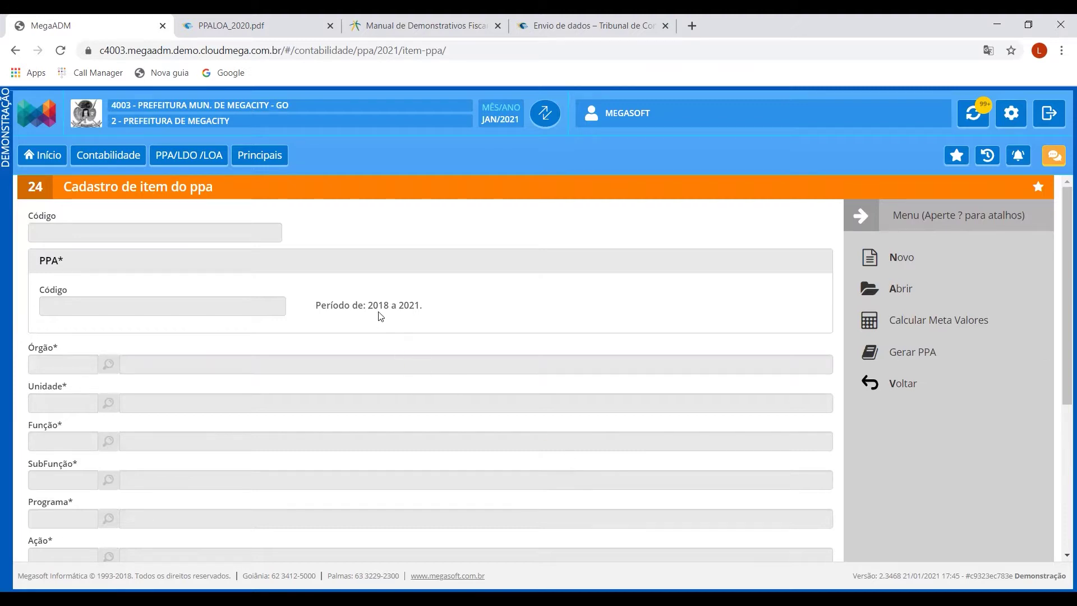
drag(369, 312, 422, 313)
List the registered PPA items without filters and open the one titled AQUISIÇÃO DE MAQUINAS PARA O DMER
click(900, 288)
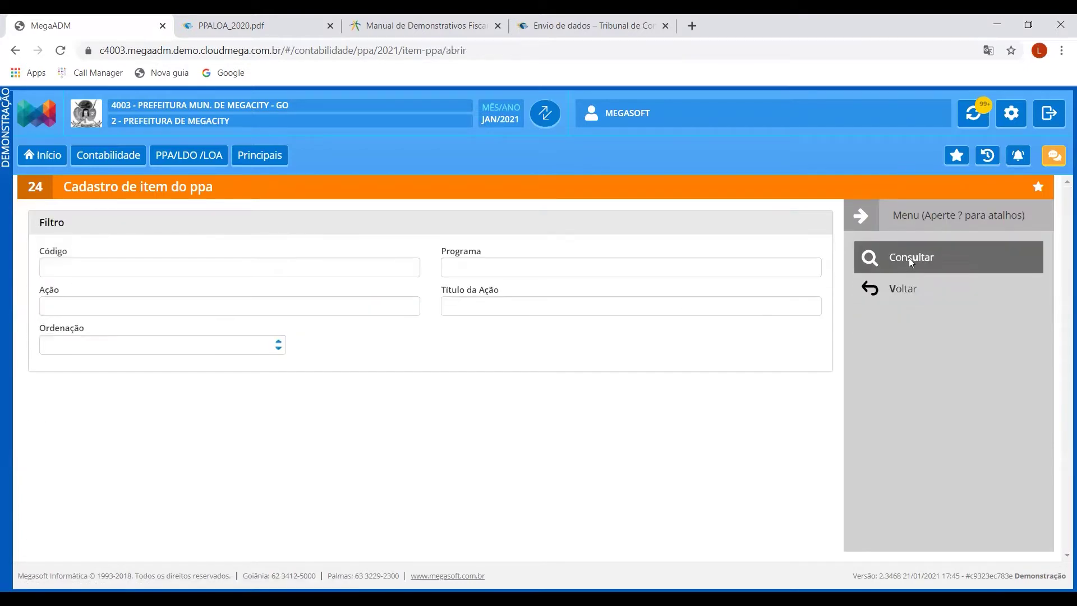
click(909, 257)
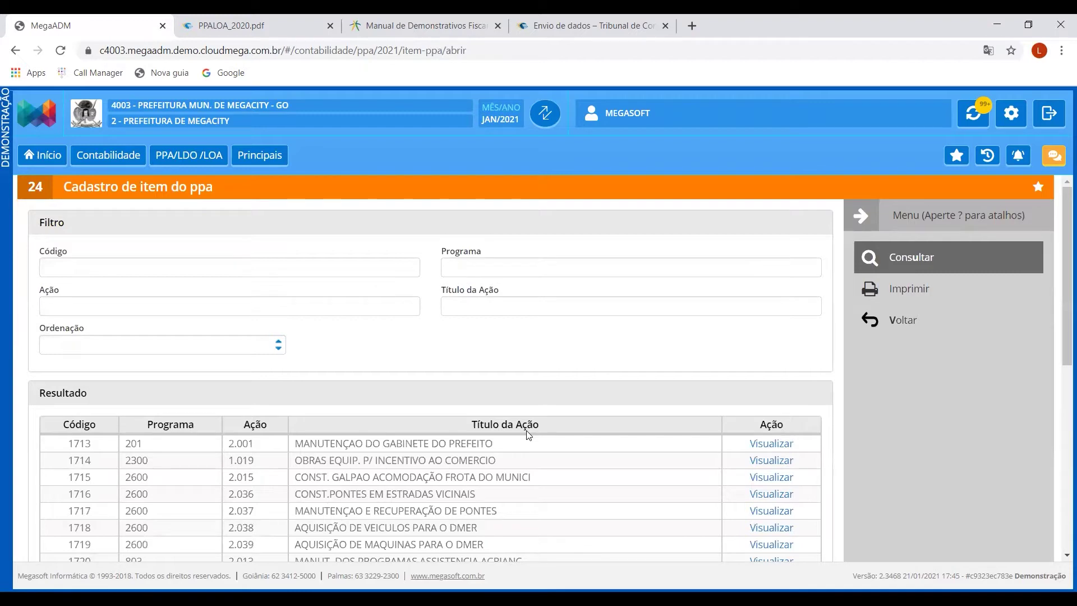
scroll(527, 435, down, 3)
double_click(439, 403)
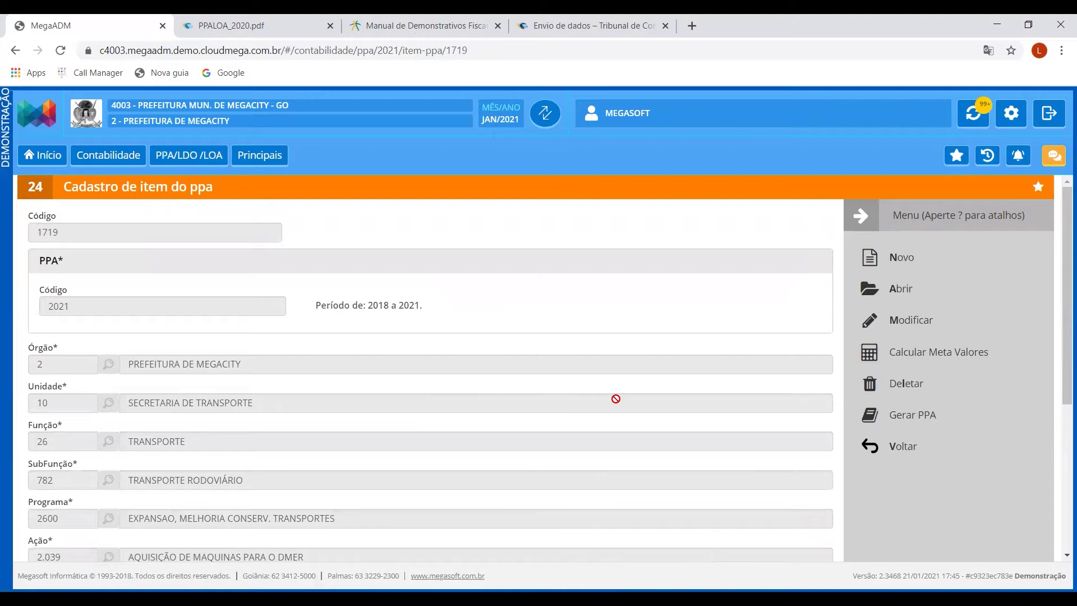
Review the item's budget classification, action code and annual financial targets
scroll(616, 399, down, 1)
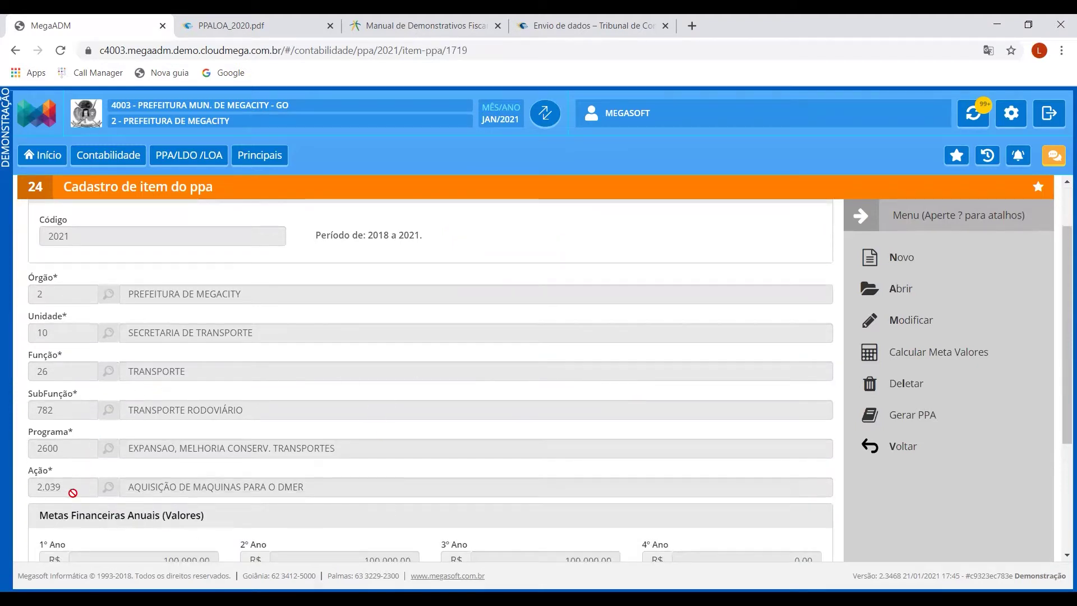
drag(71, 490, 29, 491)
click(30, 495)
scroll(397, 459, down, 3)
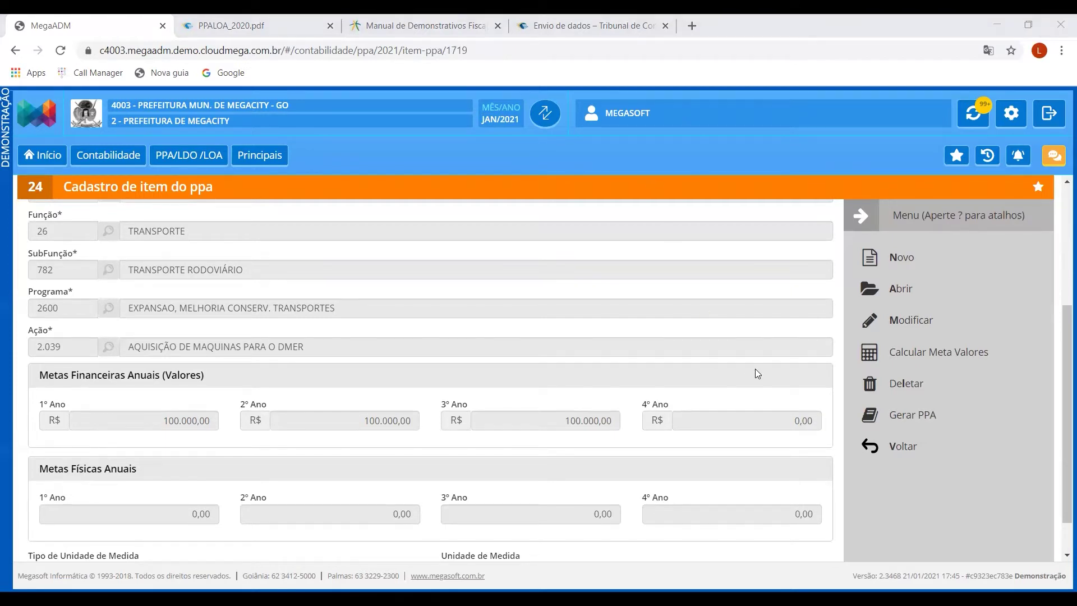
scroll(755, 369, up, 3)
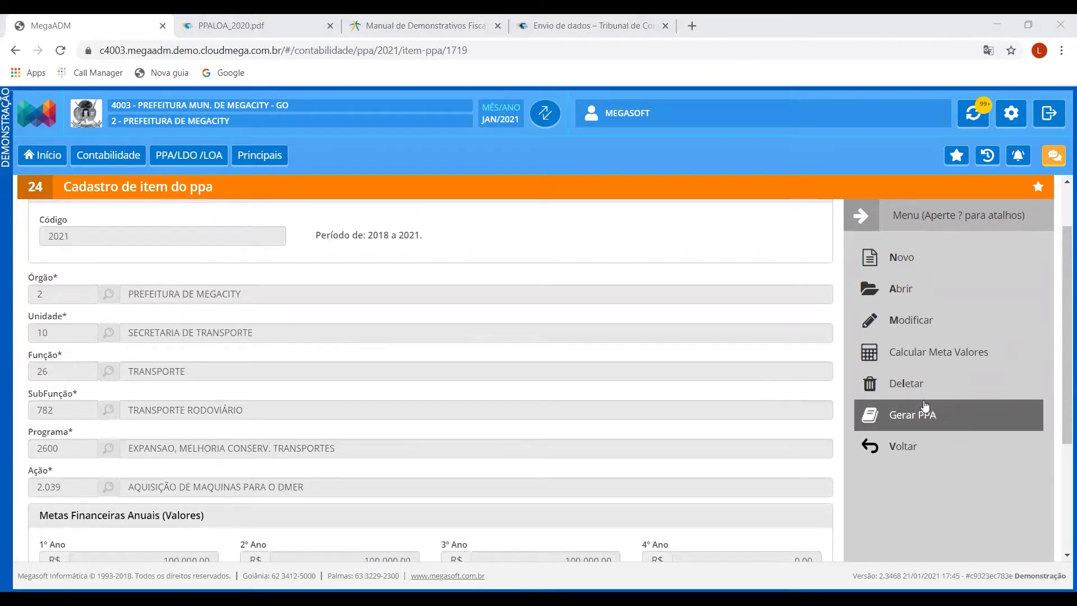
Request generating the PPA from this year's budget, cancel it, and check the item's action code and plan period
click(920, 421)
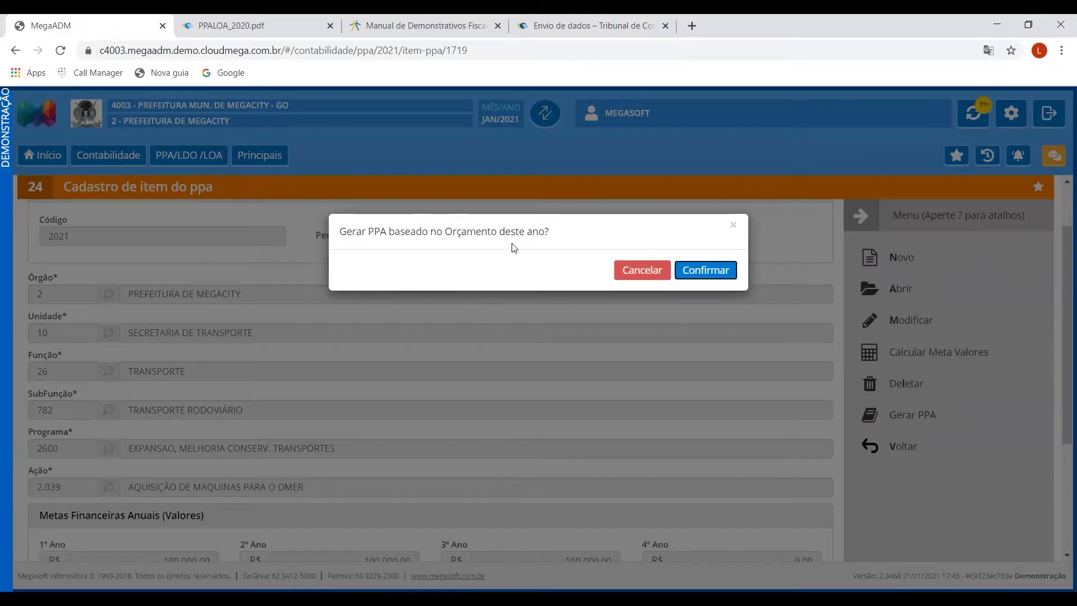
click(641, 271)
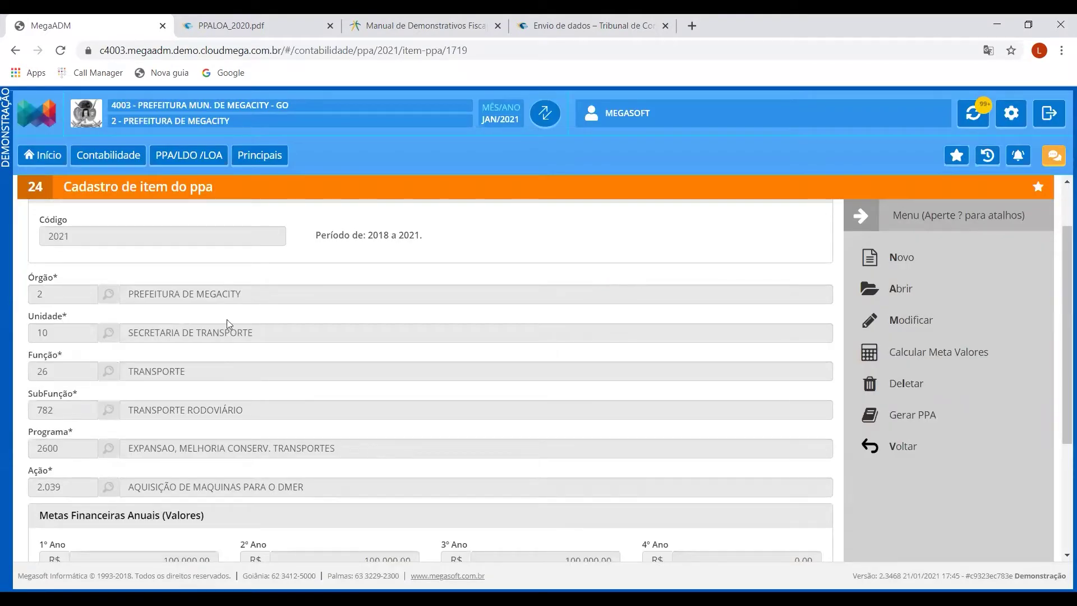
drag(66, 485, 36, 486)
click(28, 488)
scroll(724, 315, down, 1)
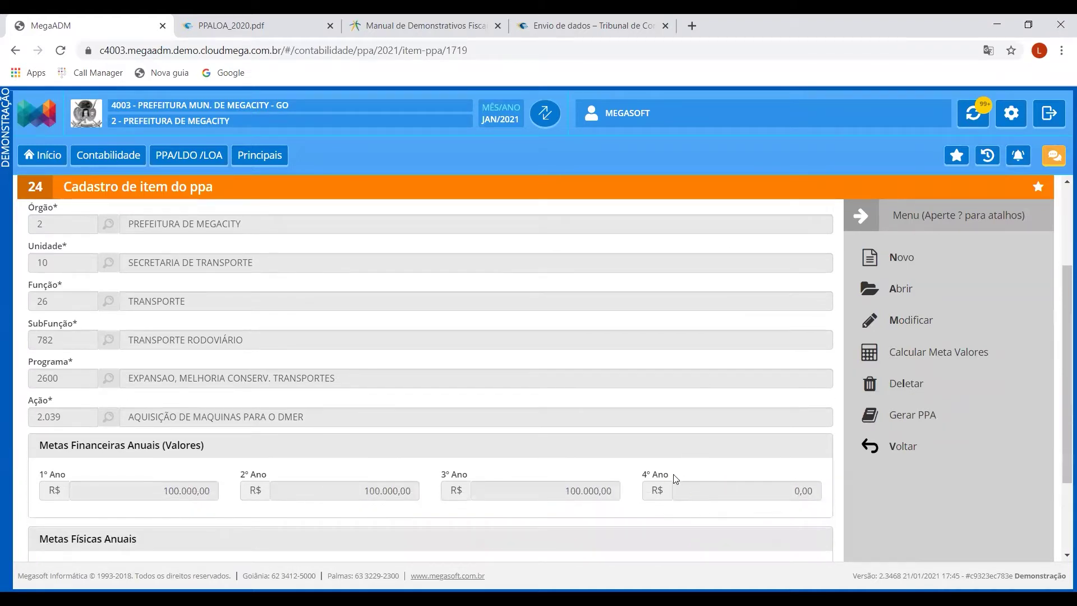
scroll(659, 413, up, 2)
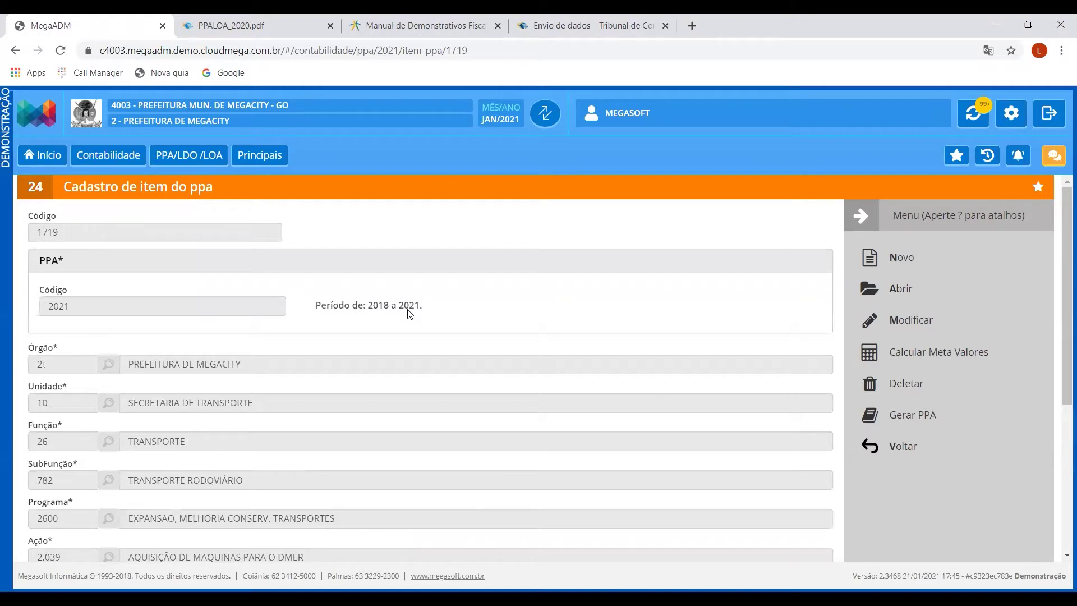
drag(368, 306, 389, 307)
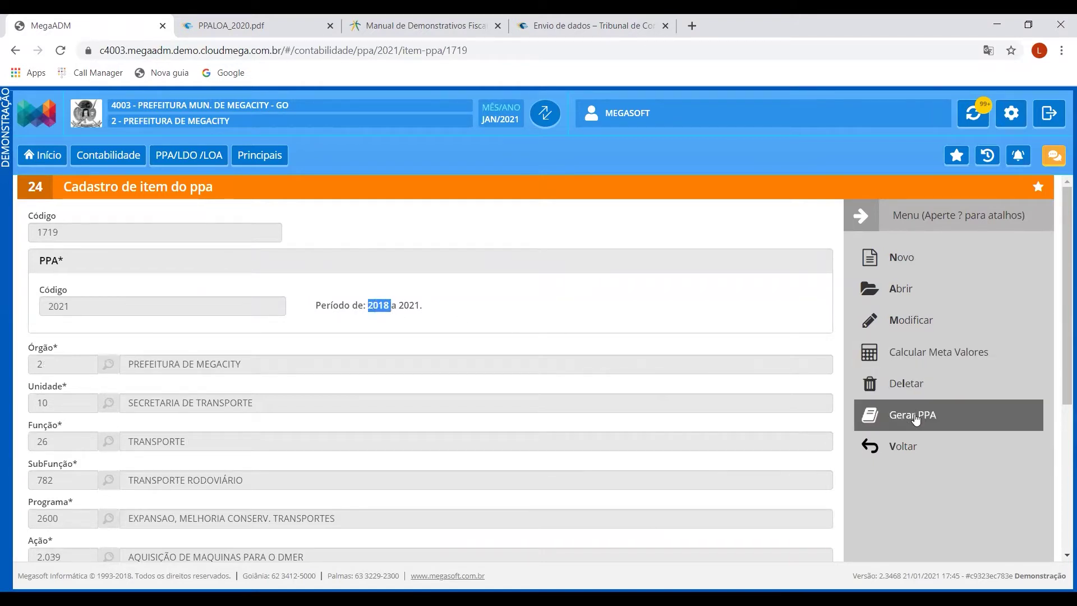
Compare the plan's period with the item's financial targets for each of the four years
scroll(392, 393, down, 3)
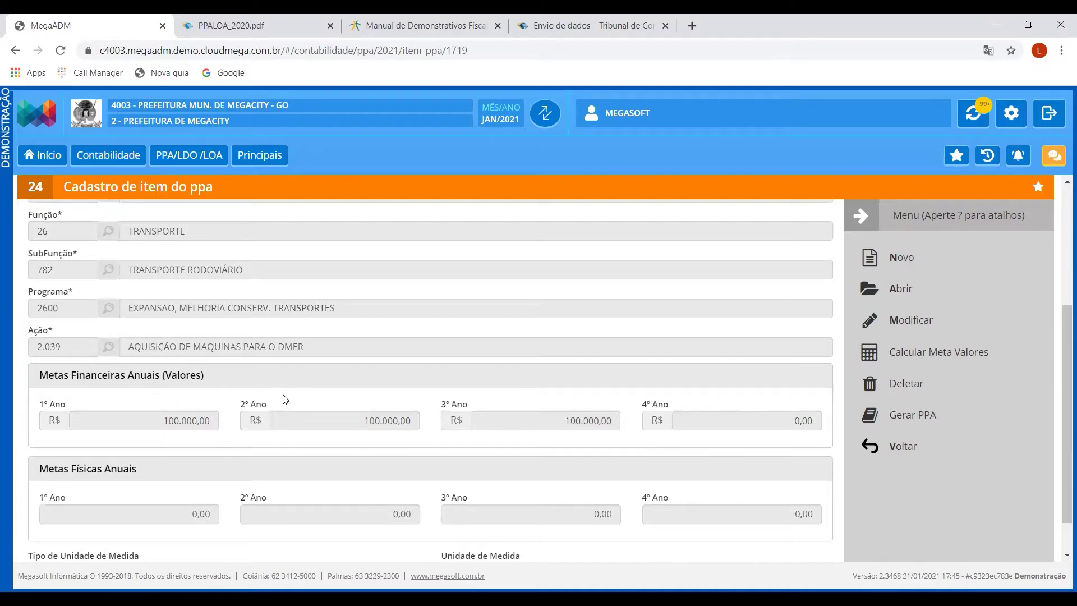
scroll(314, 398, up, 3)
scroll(314, 477, down, 3)
scroll(693, 413, up, 4)
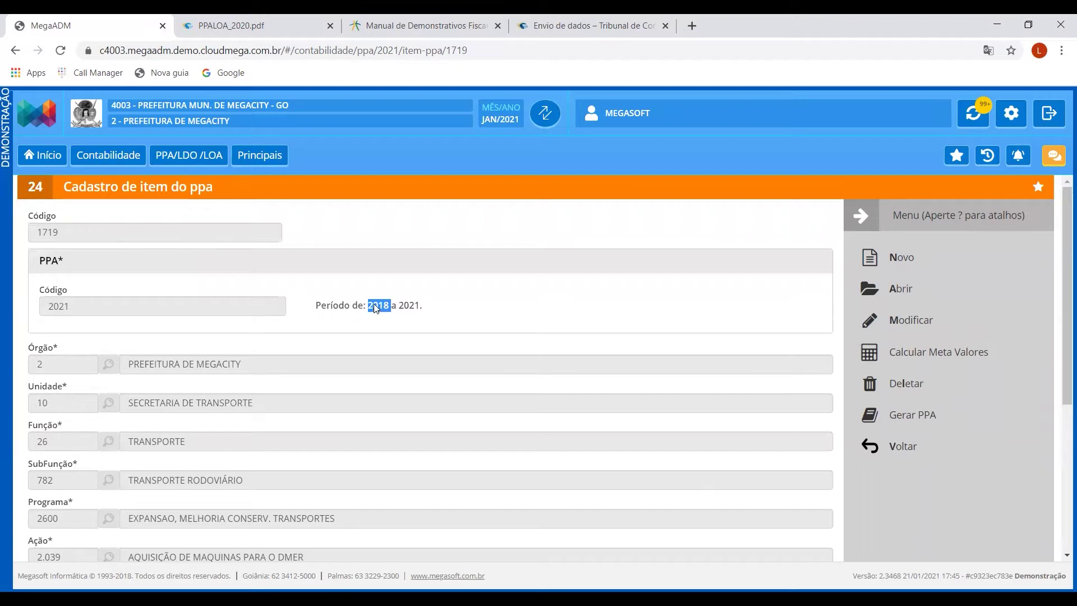
scroll(337, 381, down, 3)
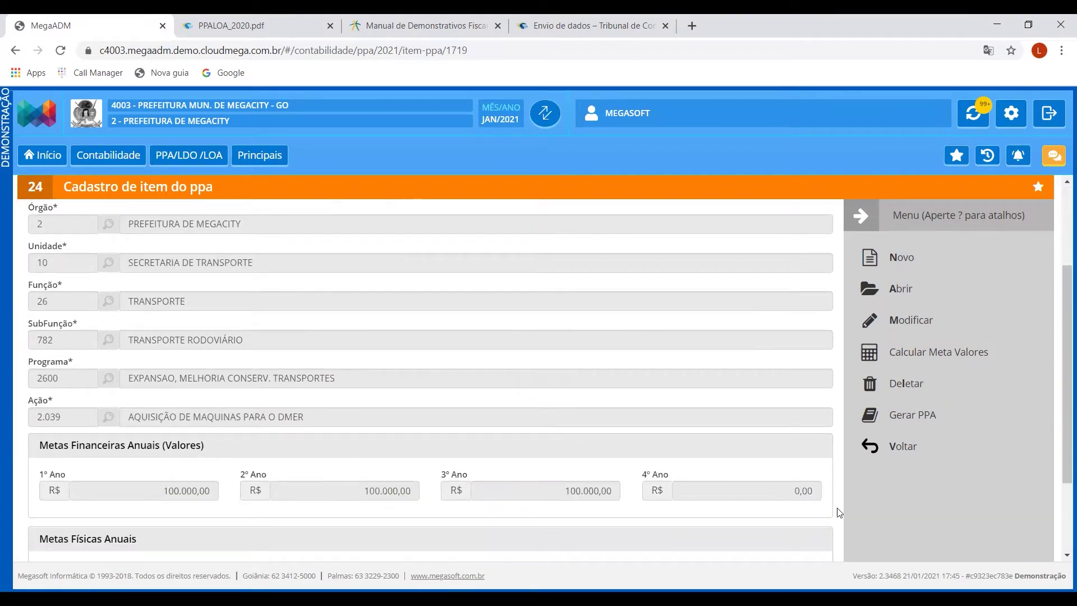
scroll(449, 443, up, 3)
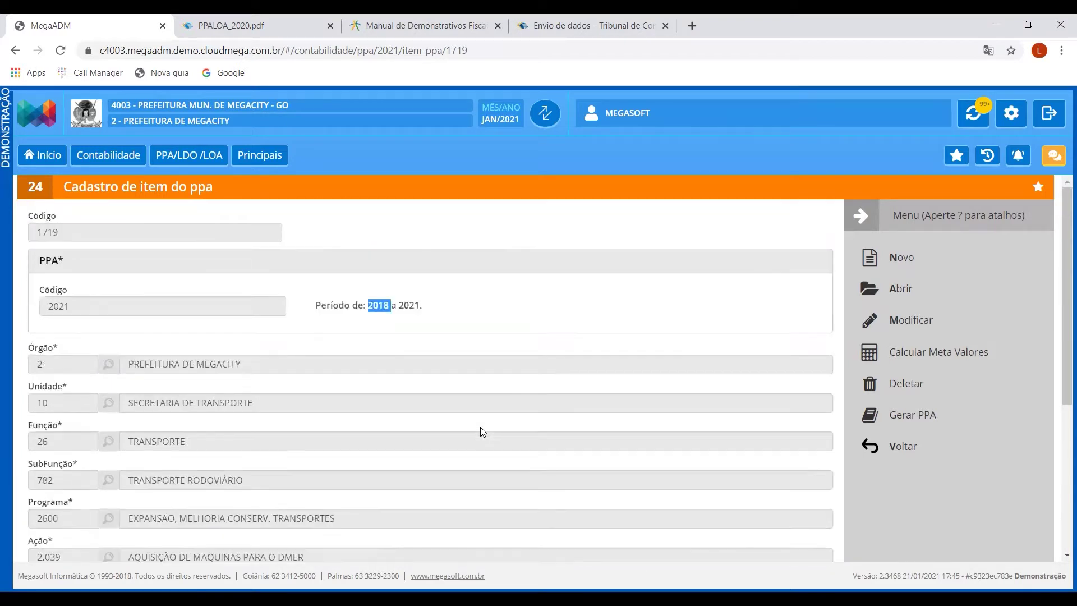
scroll(480, 431, down, 3)
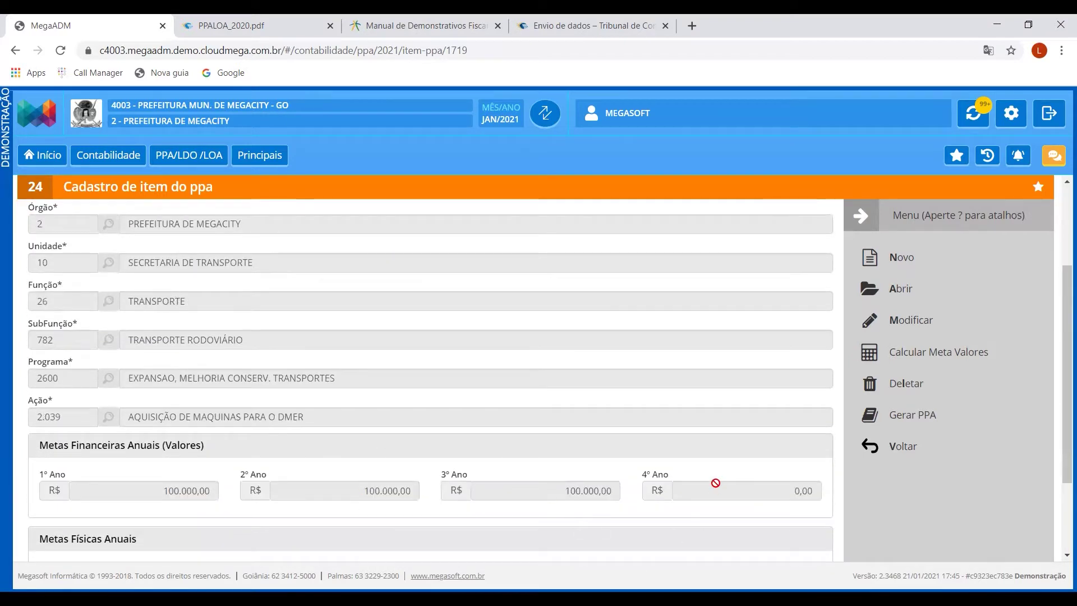
scroll(342, 482, up, 3)
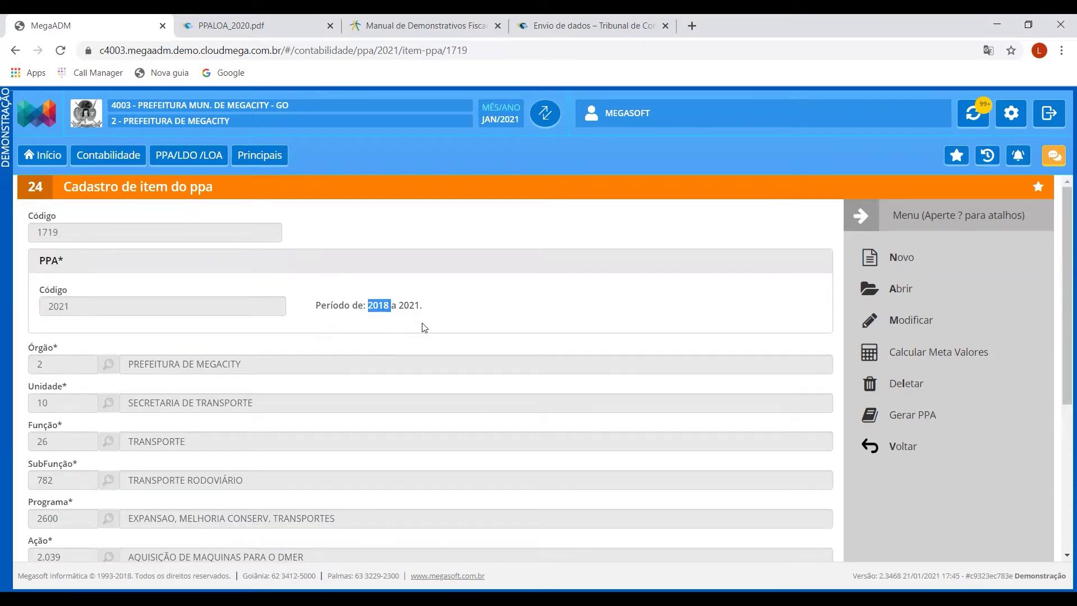
Show the PPA generation request again, dismiss it, and review the item's annual targets and unit of measure
click(912, 415)
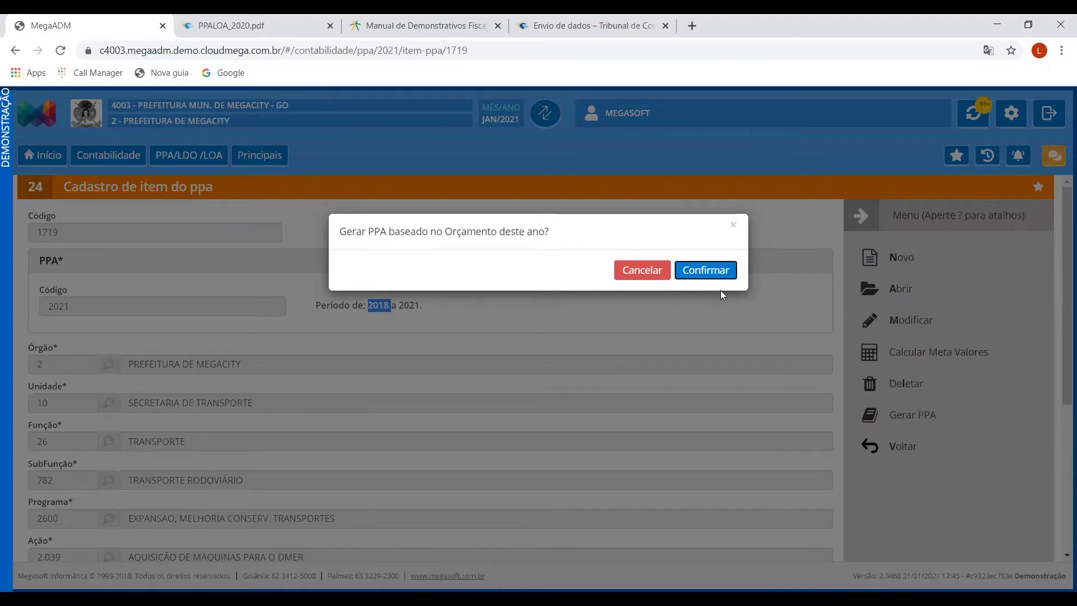
click(732, 226)
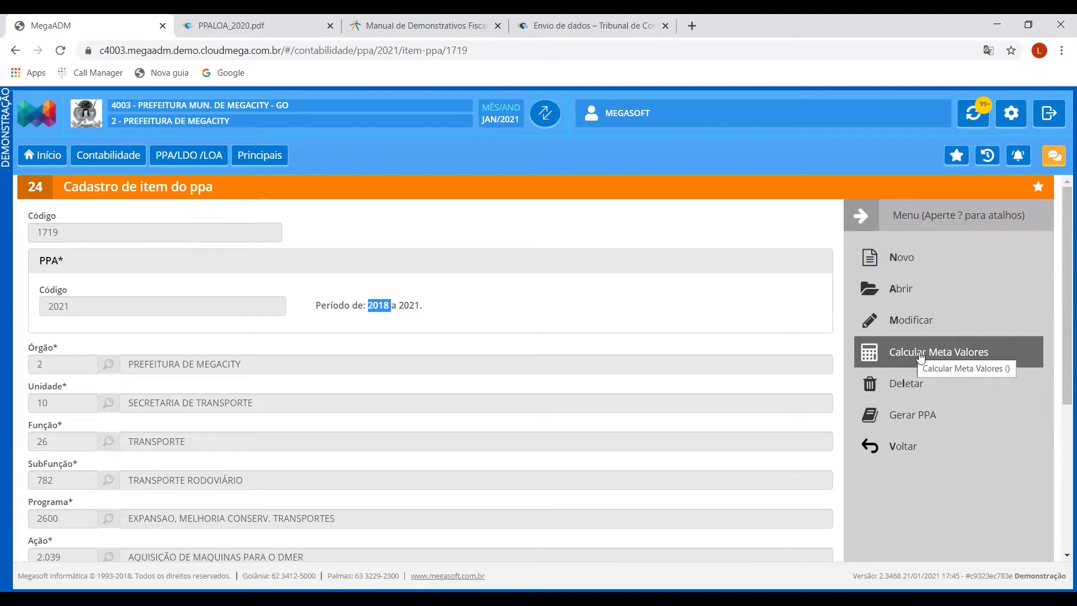
scroll(639, 303, down, 5)
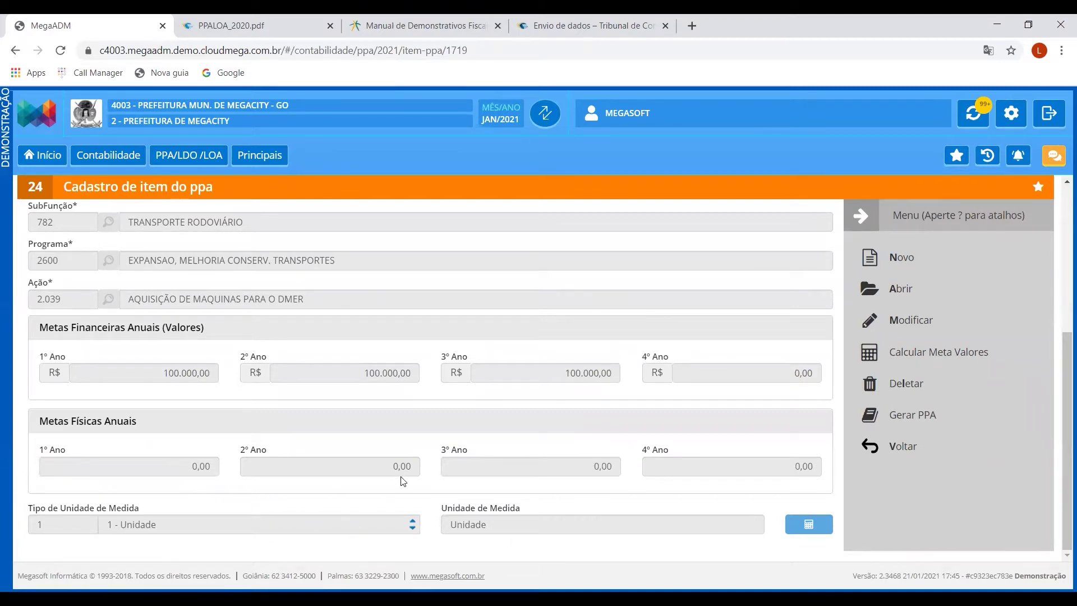
Leave the PPA item and the multi-year plan, and open the Orçamento registration among the main functions
click(895, 450)
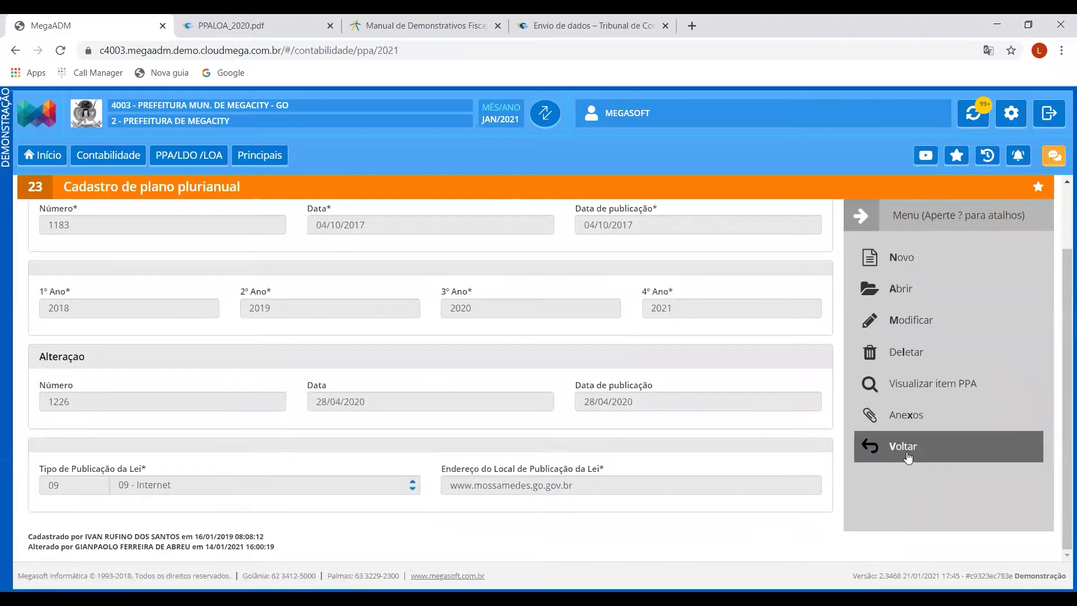
click(895, 452)
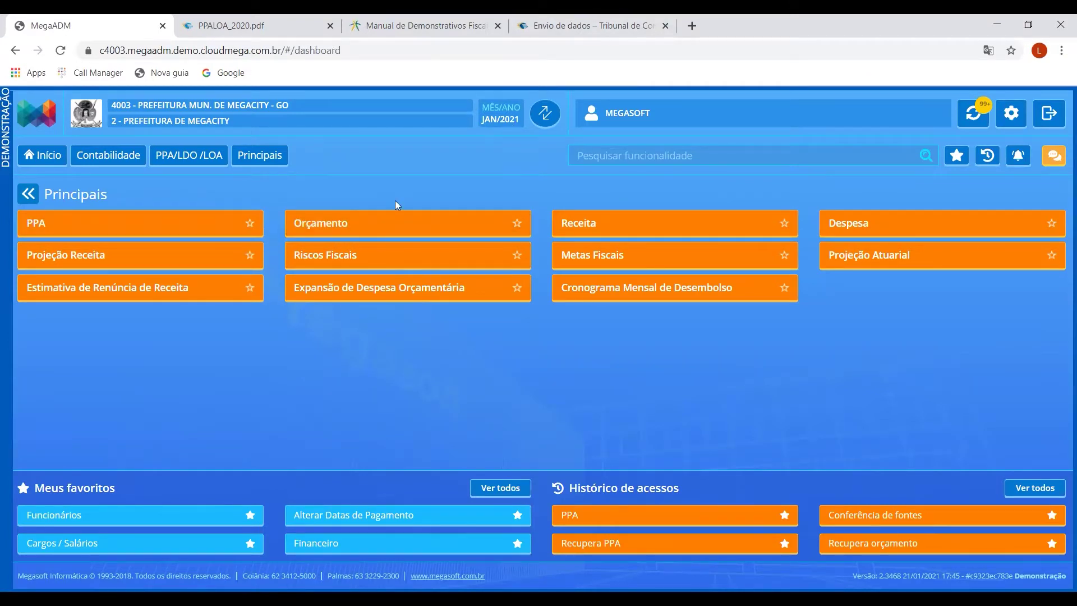
click(355, 223)
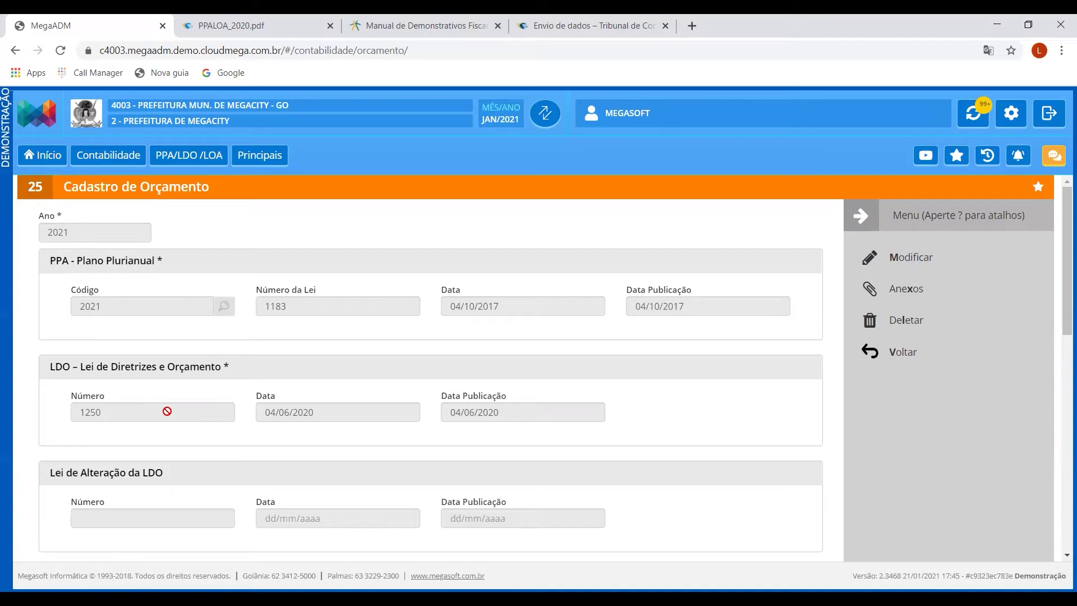
Review the budget's LDO, LOA, prior-year application and percentage data, and open its document attachments
scroll(418, 436, down, 2)
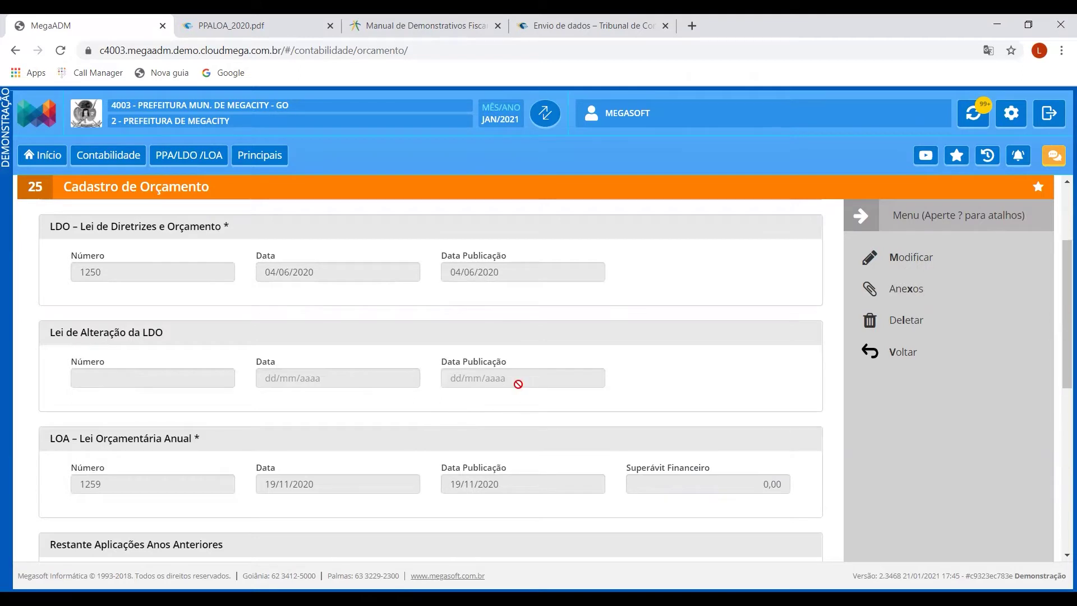
scroll(152, 294, up, 2)
scroll(307, 364, down, 2)
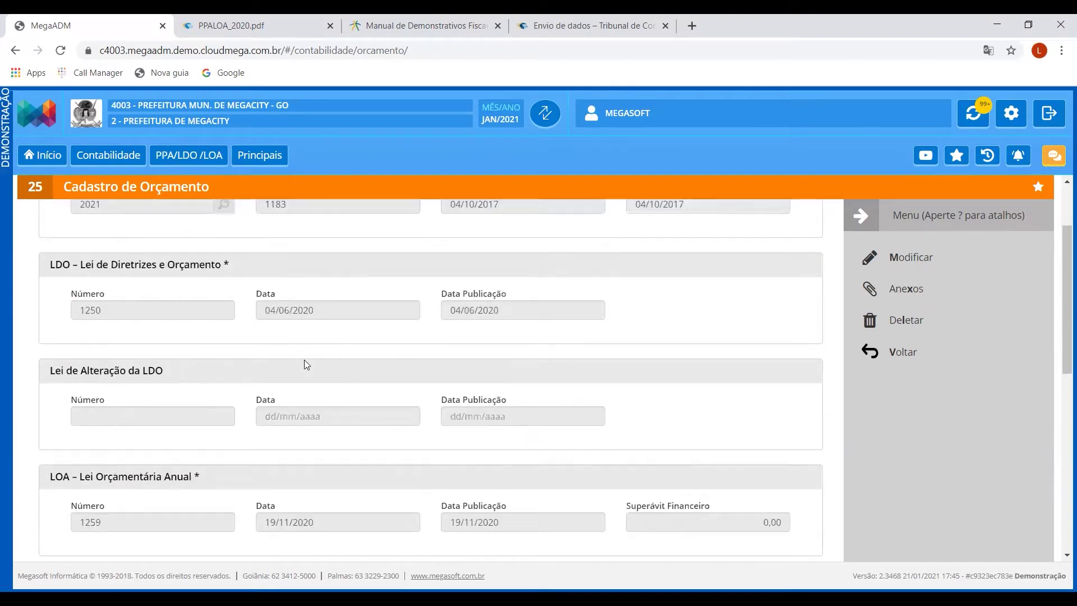
scroll(307, 365, down, 3)
scroll(307, 364, down, 1)
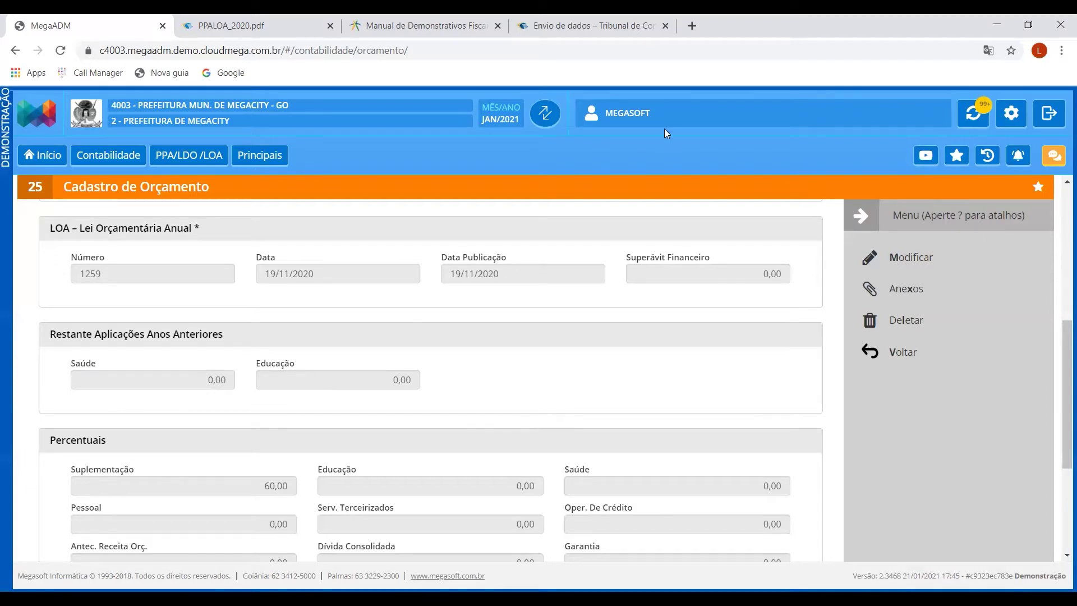
scroll(651, 374, down, 3)
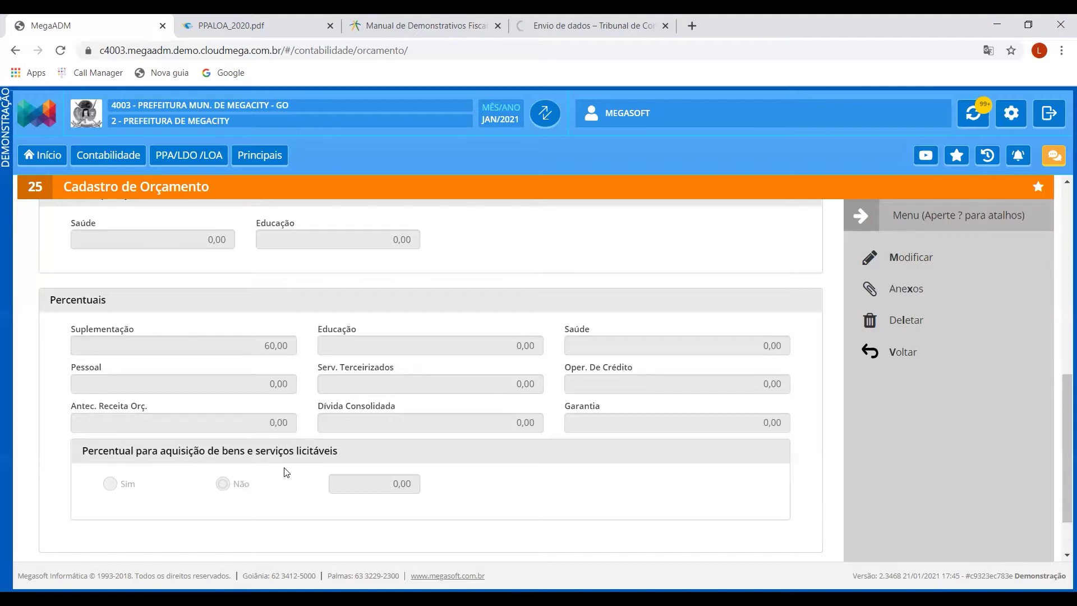
click(900, 301)
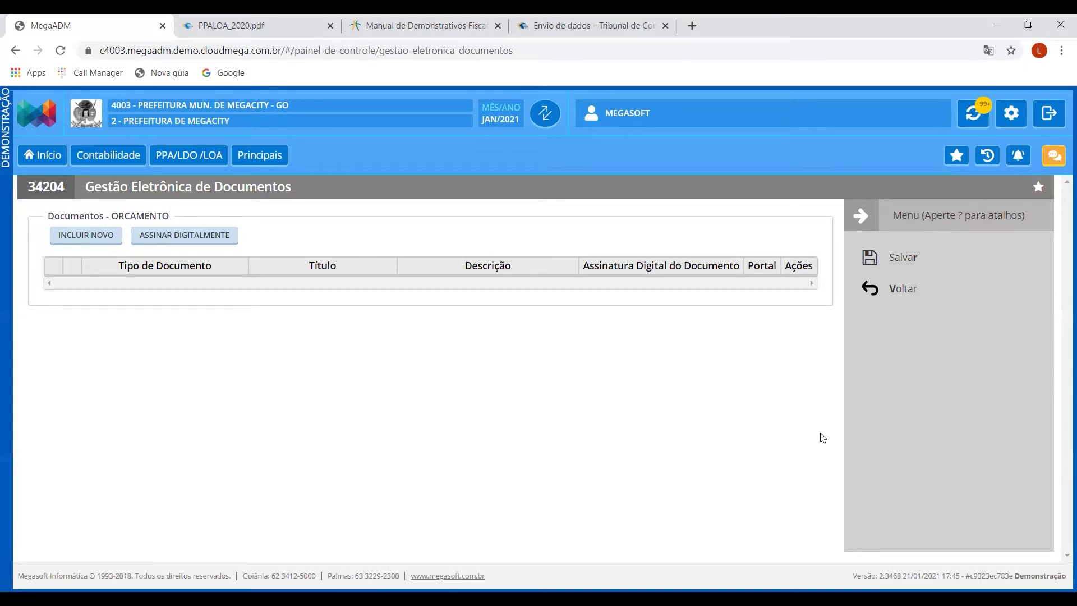
Leave the document attachments and the budget record, and open the Receita registration among the main functions
click(908, 292)
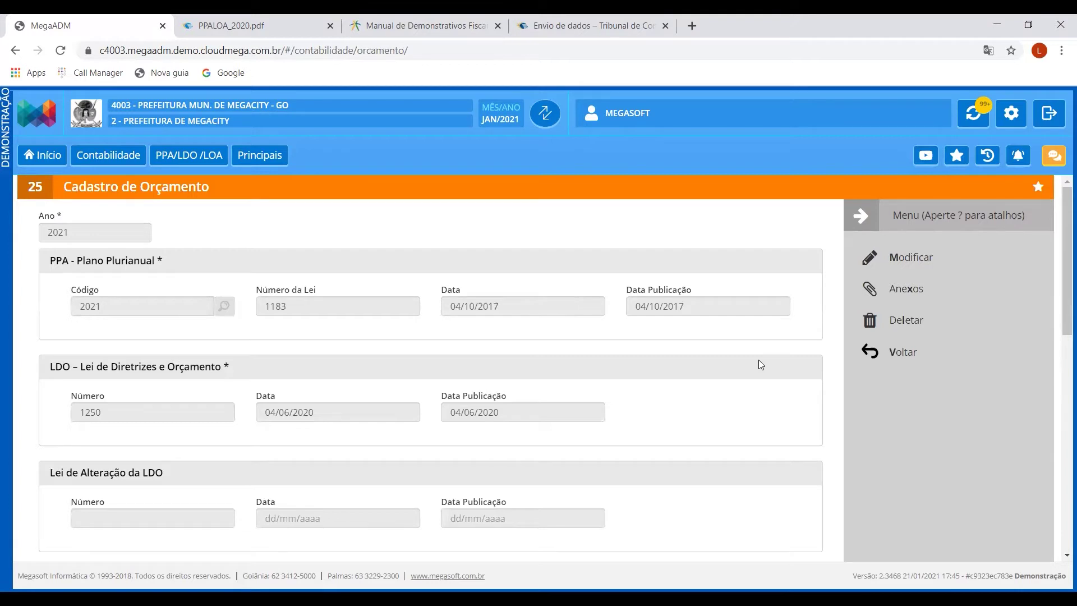
click(893, 361)
click(232, 231)
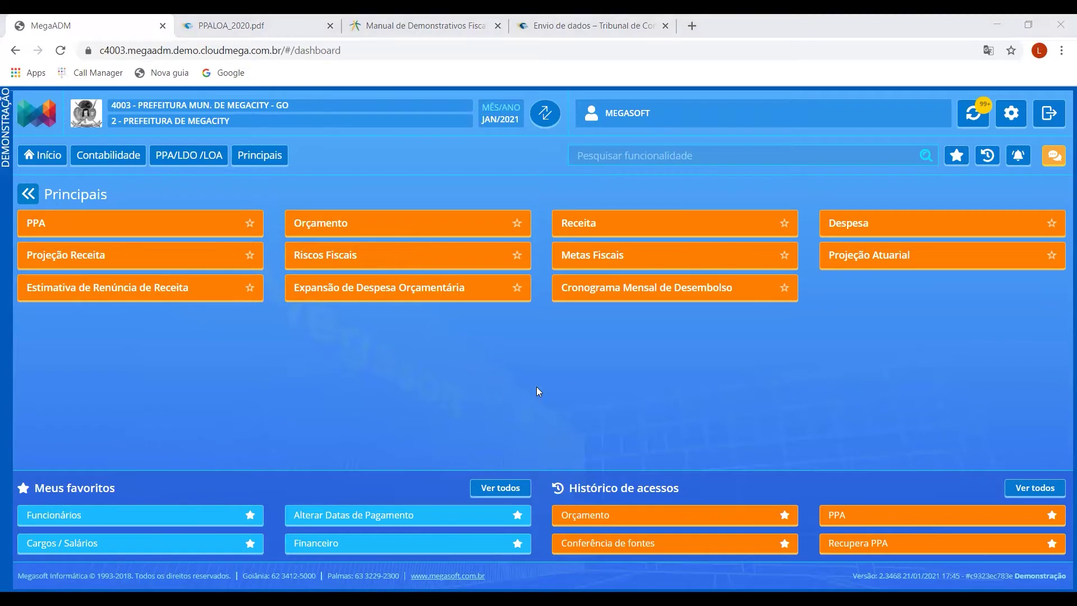
click(628, 230)
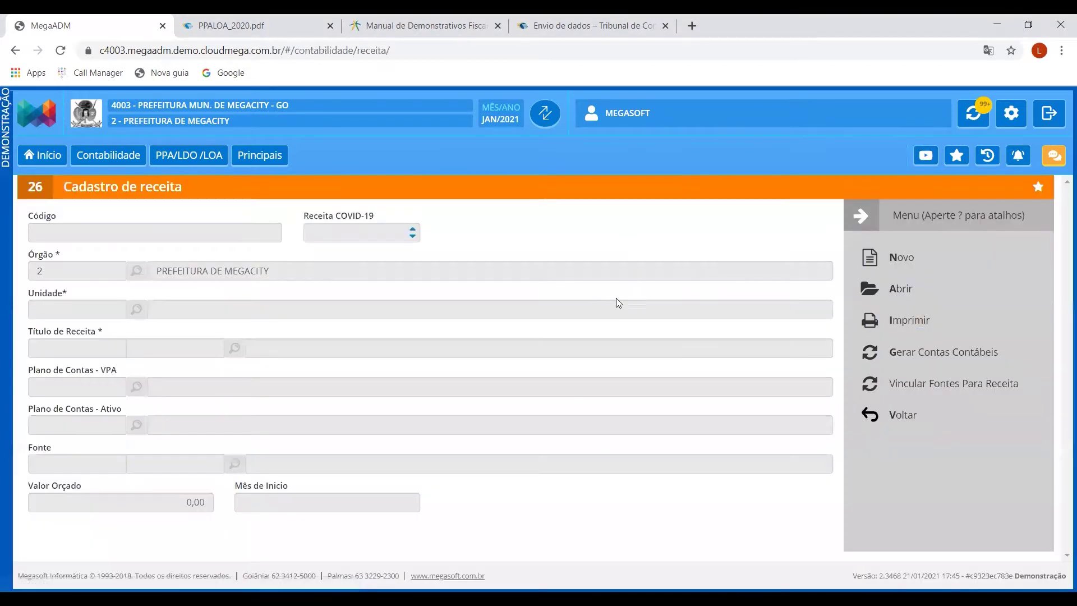
Start a new revenue with Receita COVID-19 set to 0 - Não and unit 5, Secretaria de Educação, and point out the Título de Receita field
click(913, 259)
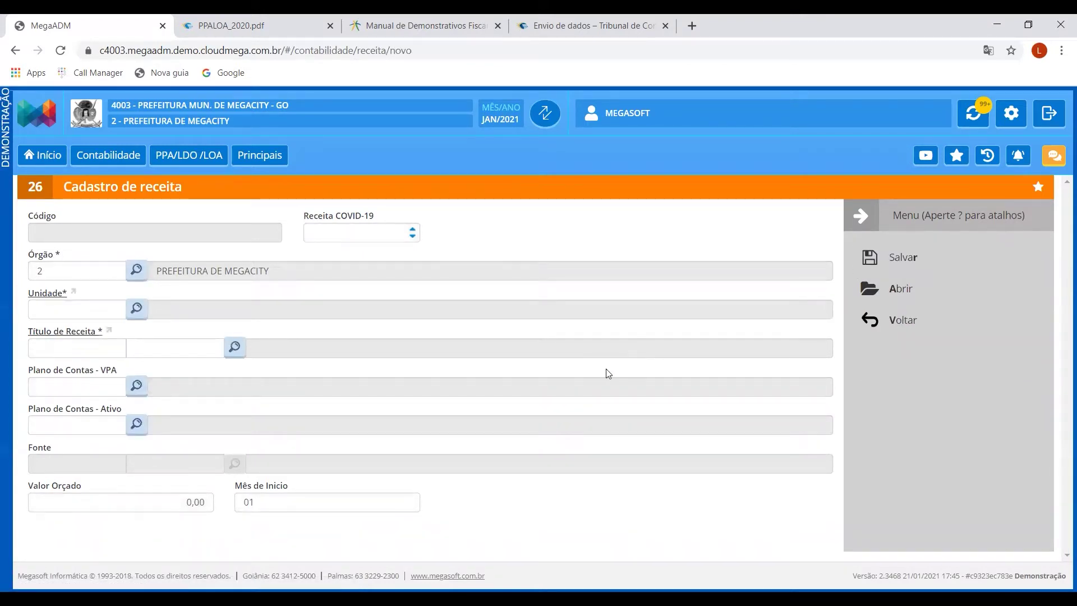
click(356, 232)
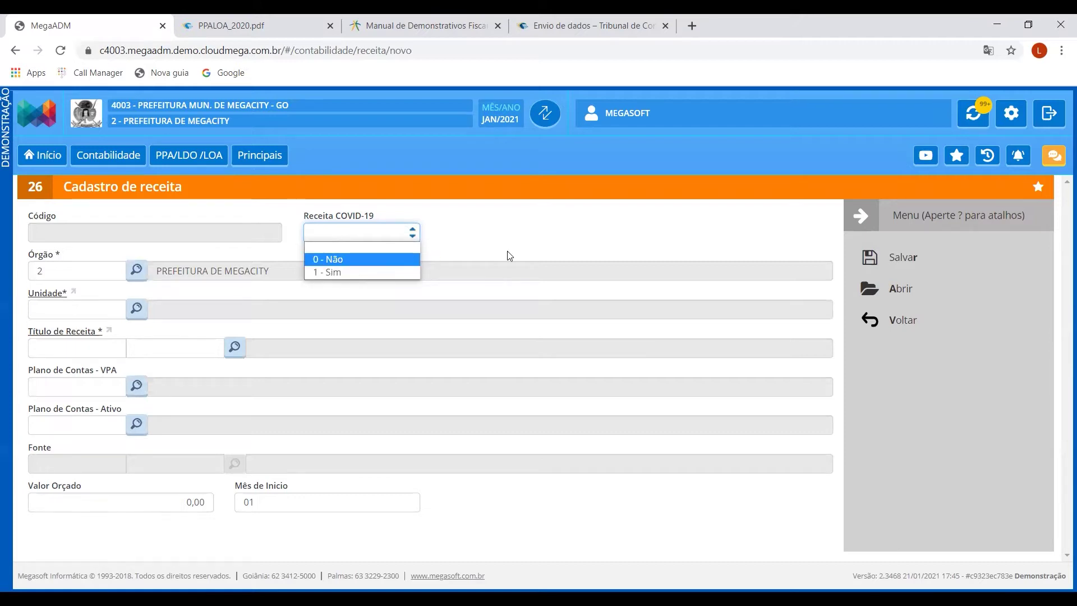
click(375, 260)
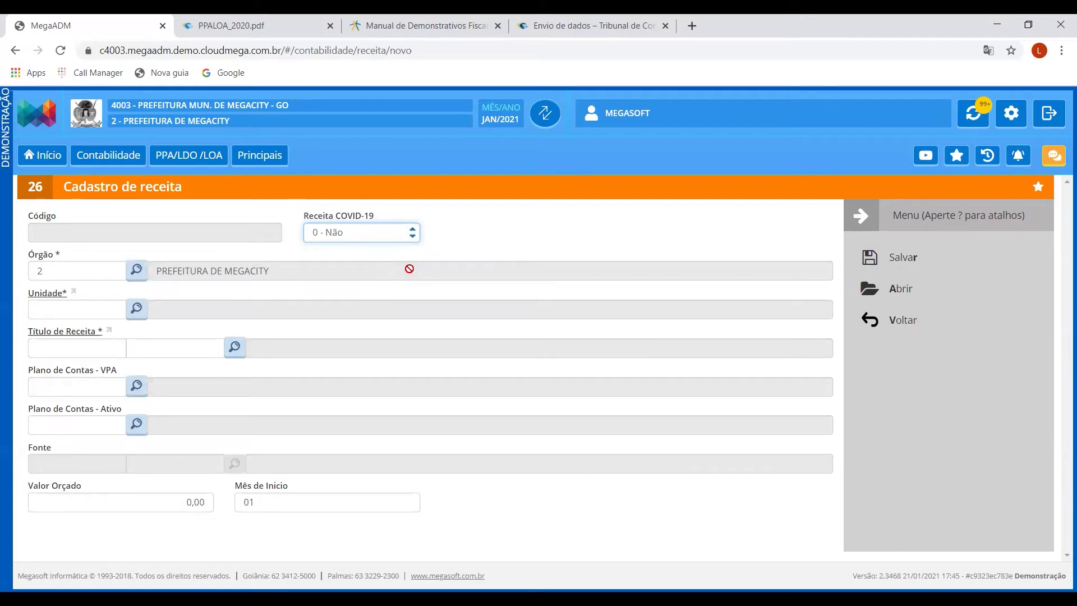
click(136, 308)
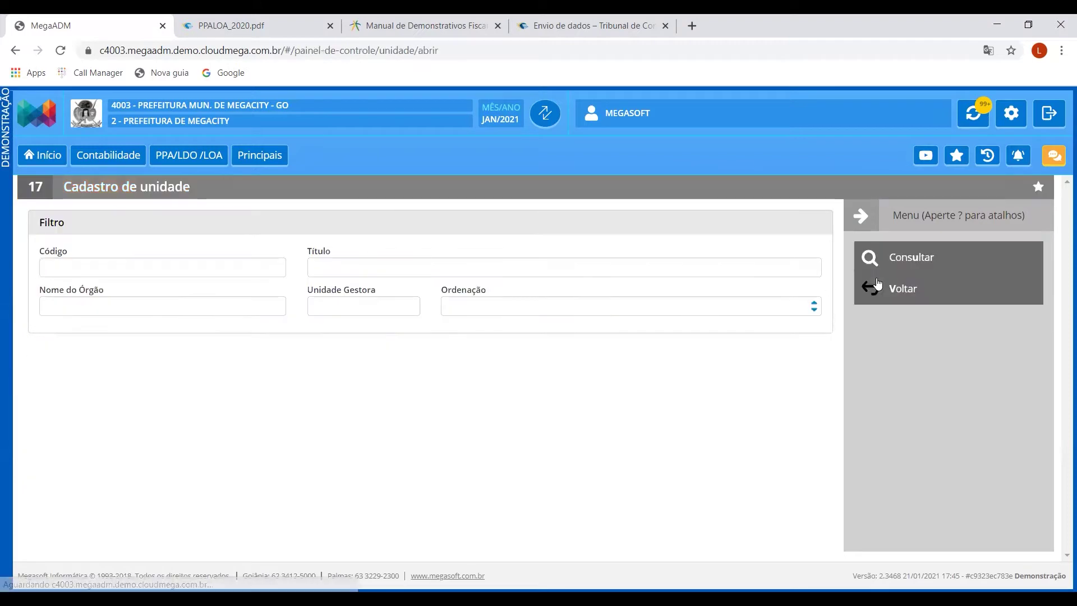
click(921, 259)
double_click(554, 456)
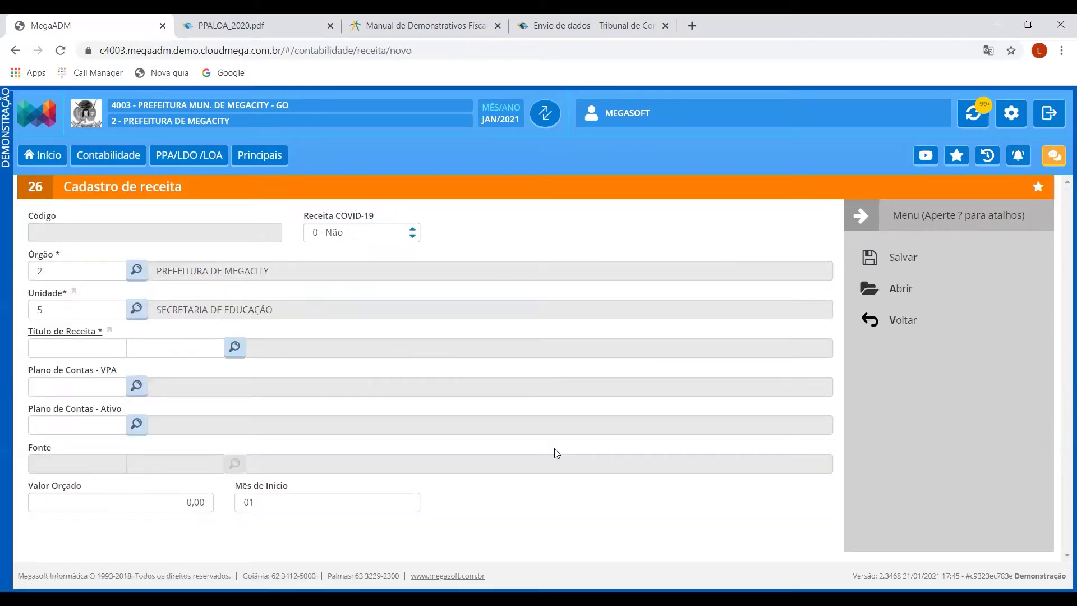
click(193, 348)
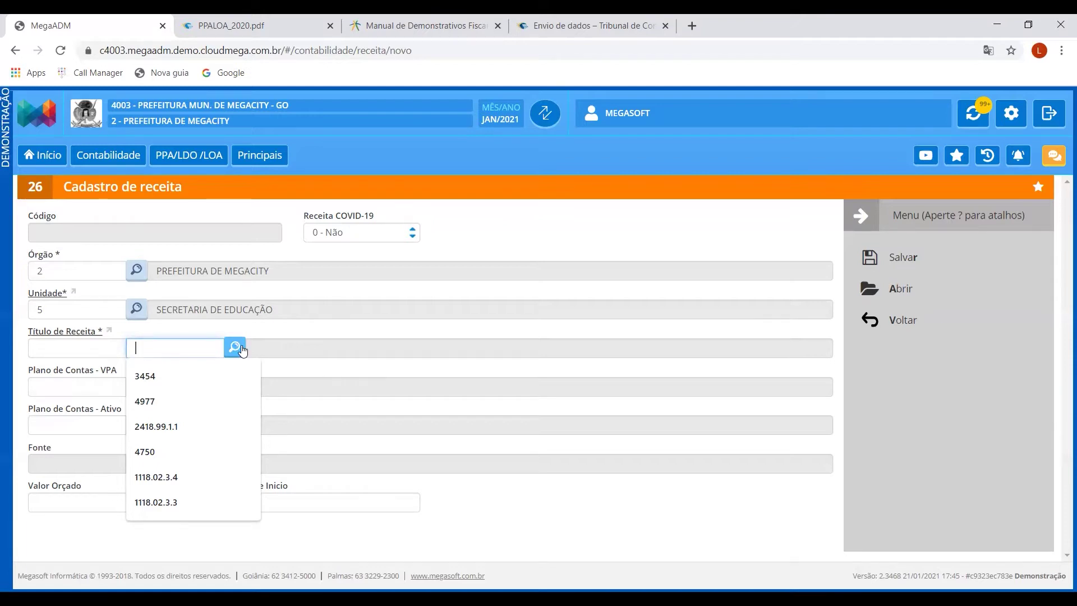
click(292, 371)
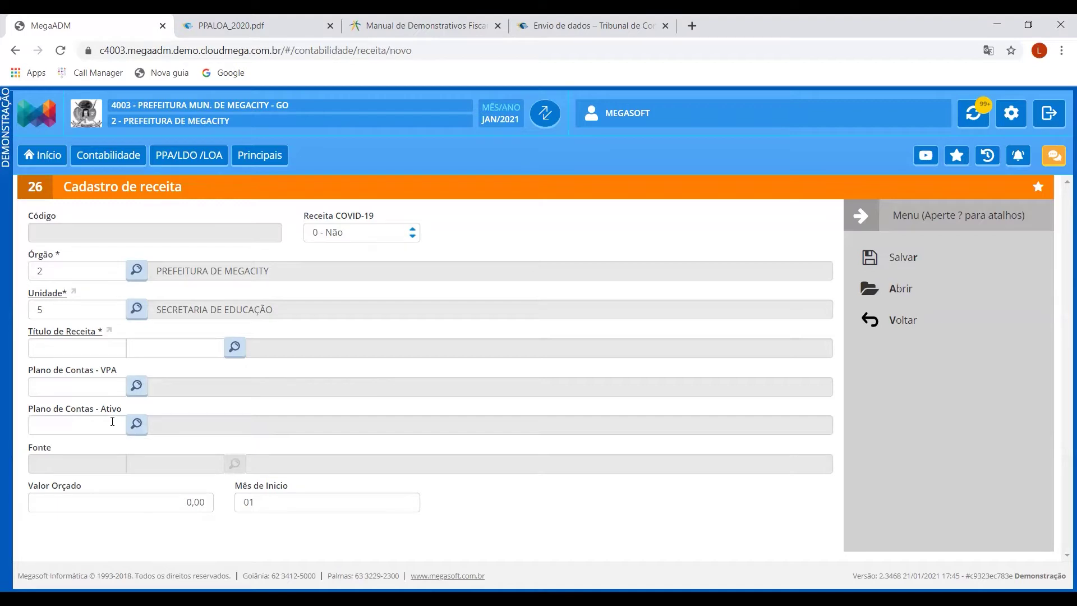
Abandon the new revenue, list the registered revenues, and open Alienação de Bens Imóveis to review its accounts, source and budgeted value
click(898, 289)
click(705, 271)
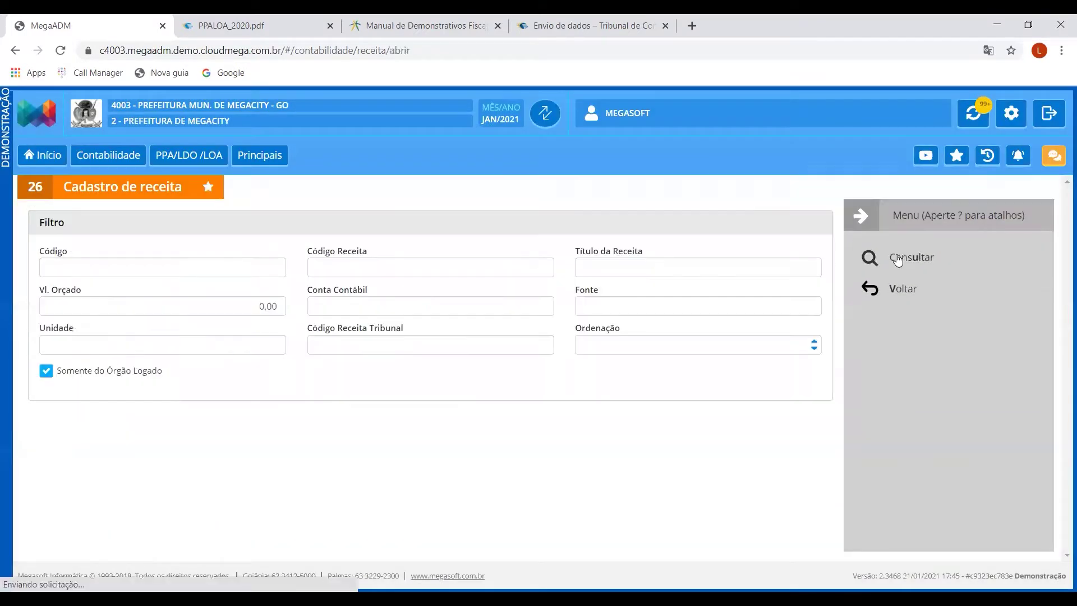
click(855, 270)
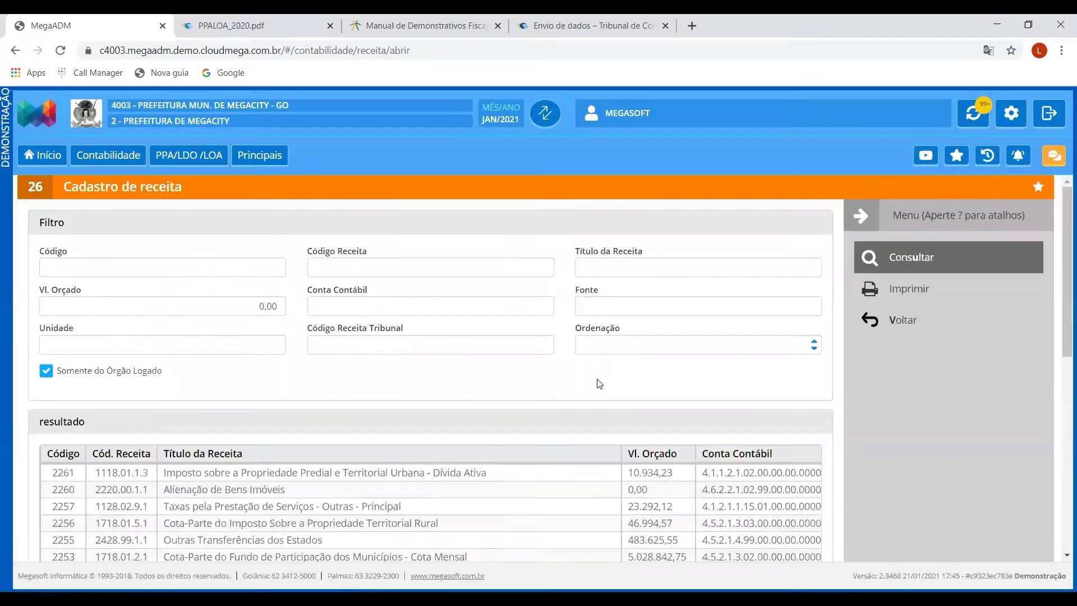
double_click(381, 502)
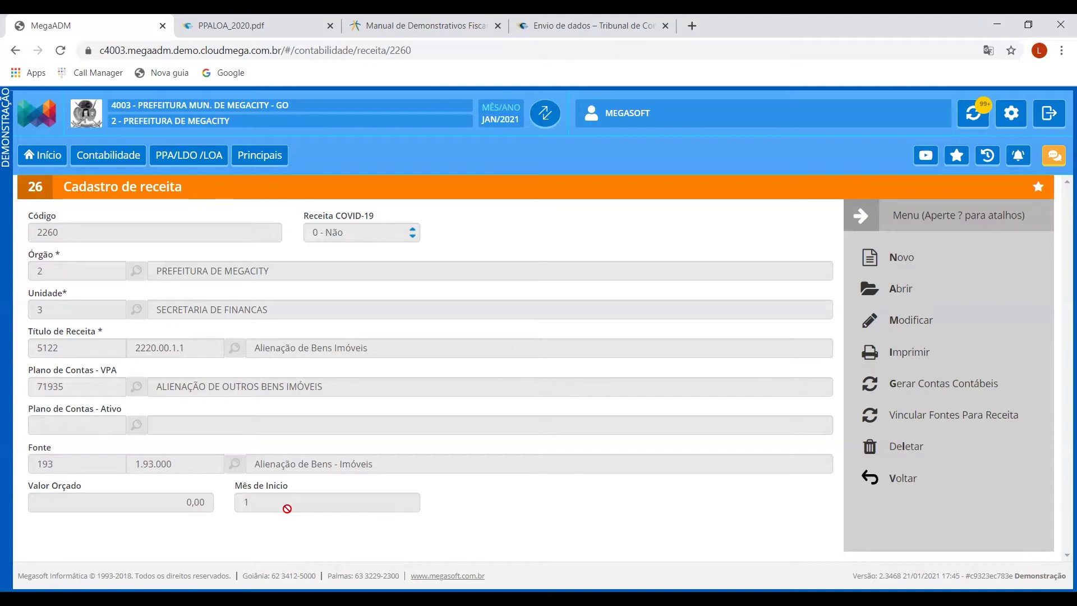
drag(192, 501, 202, 501)
Leave the revenue registration, open the Despesa registration among the main functions, and start a new expense
click(914, 488)
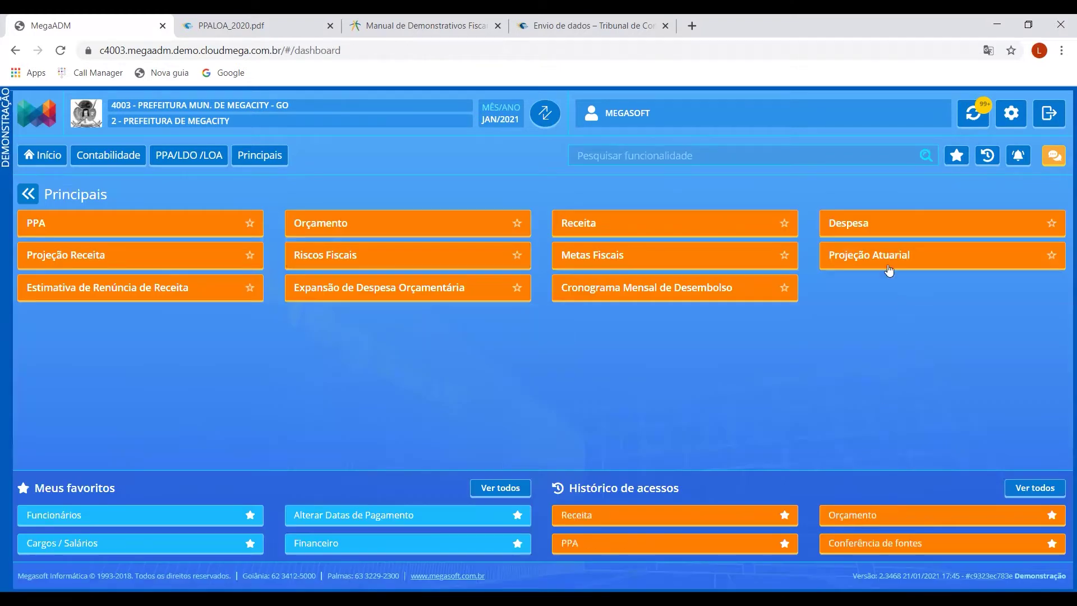
click(868, 229)
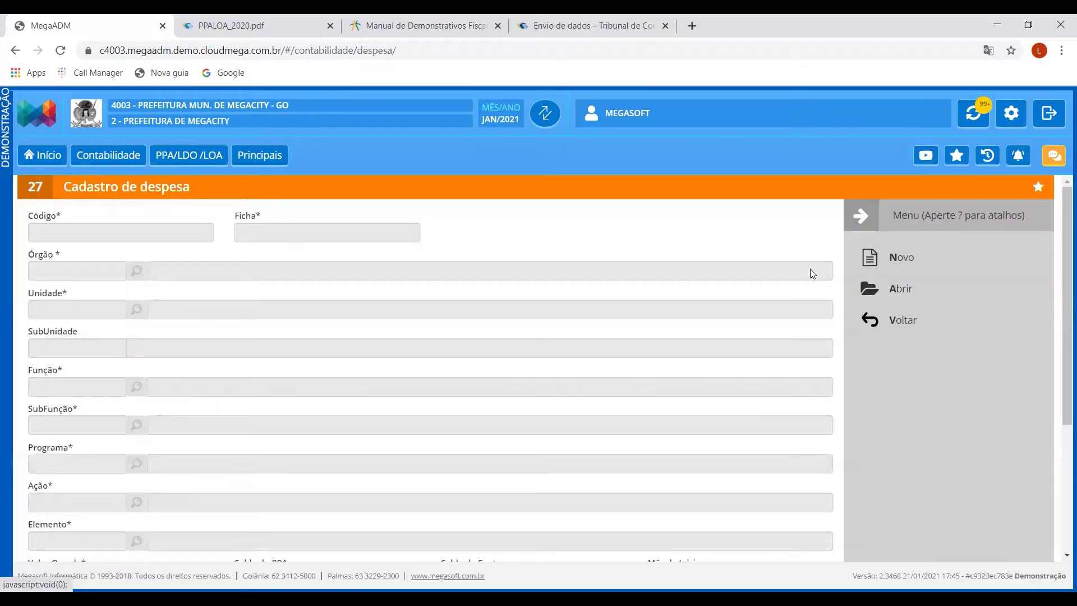
click(902, 261)
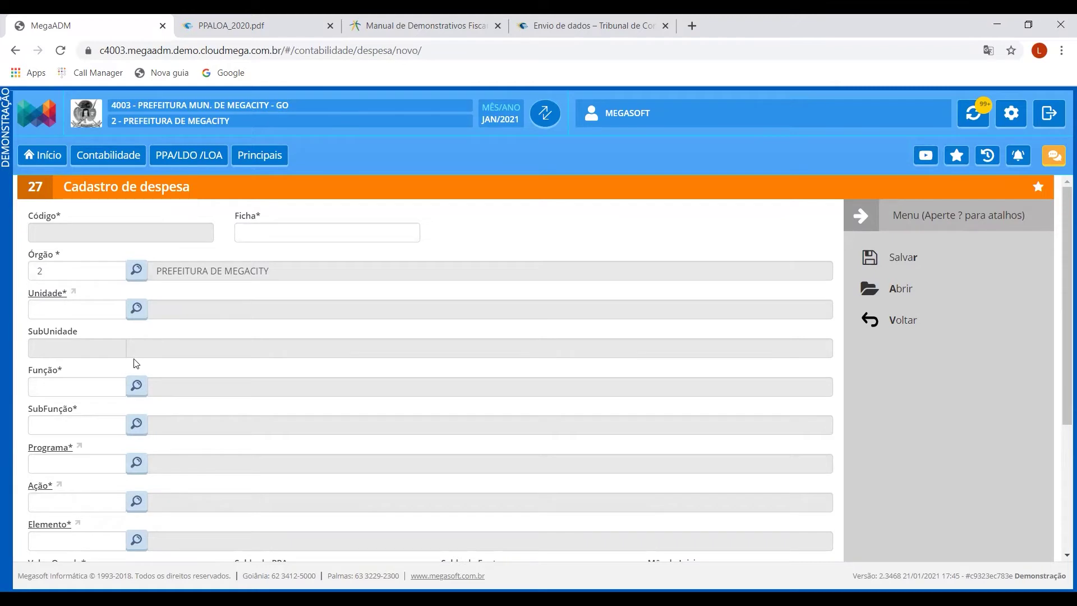
Look up the list of budget functions for the expense's Função field and return without selecting one
click(136, 386)
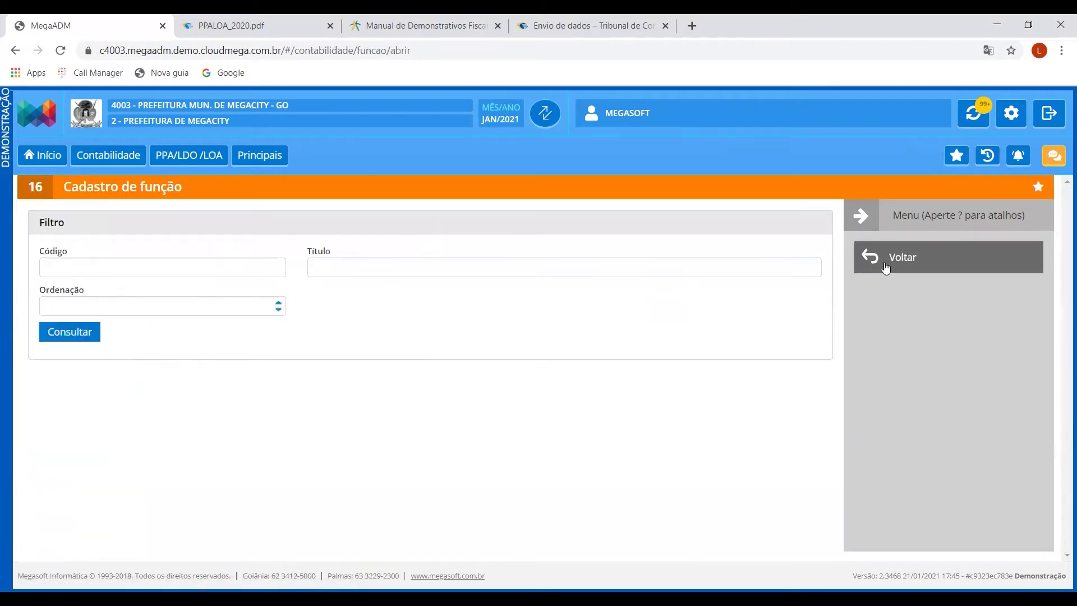
click(65, 336)
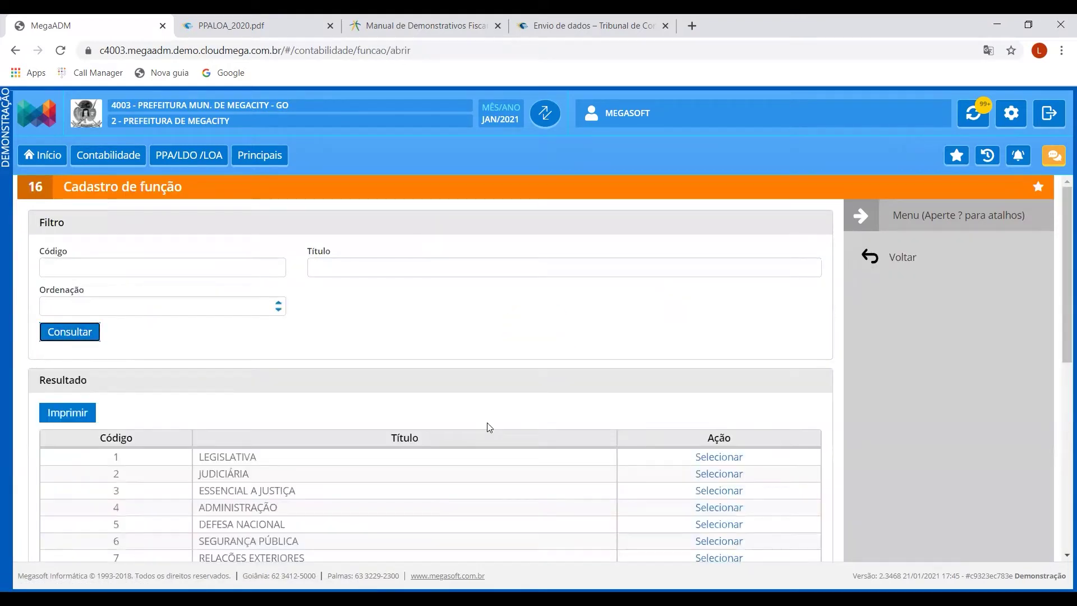
scroll(485, 427, down, 4)
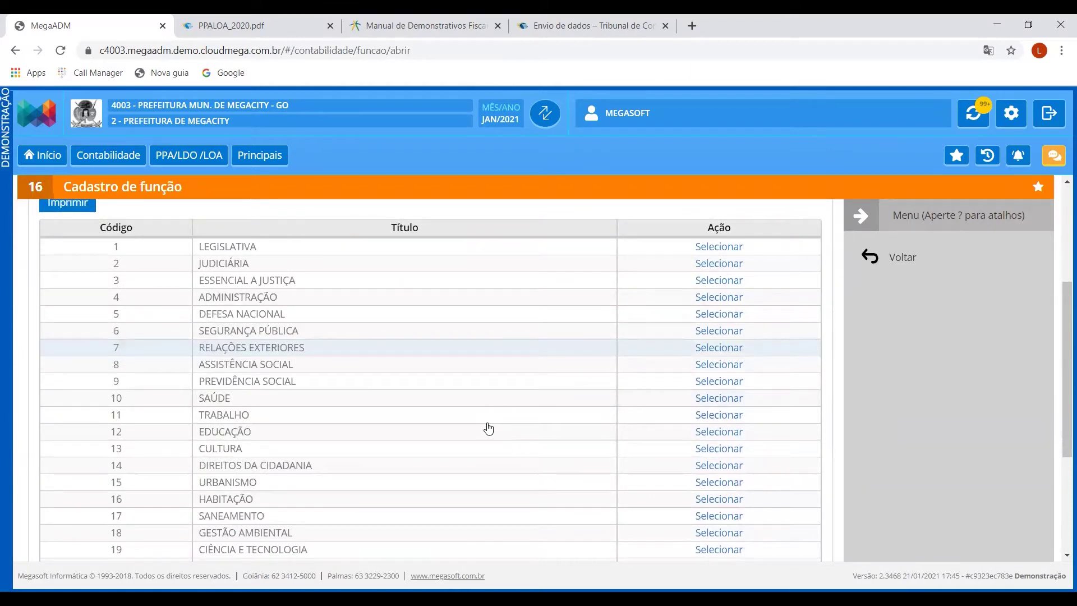
scroll(503, 426, down, 4)
scroll(519, 415, up, 3)
click(920, 257)
Look up the list of subfunctions for the expense's SubFunção field and return without selecting one
scroll(362, 333, up, 3)
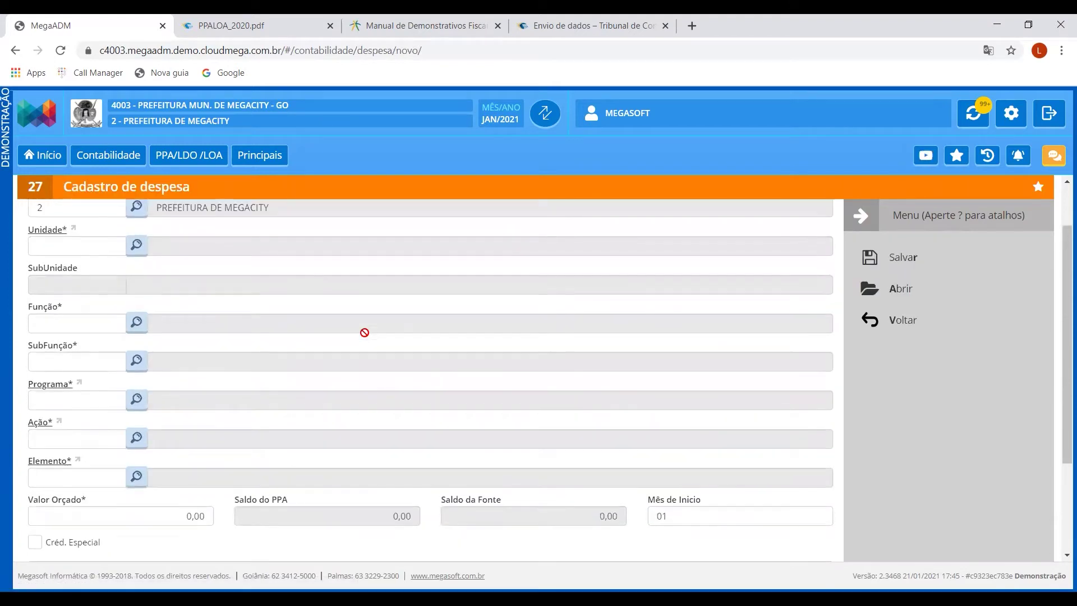
click(136, 360)
click(66, 332)
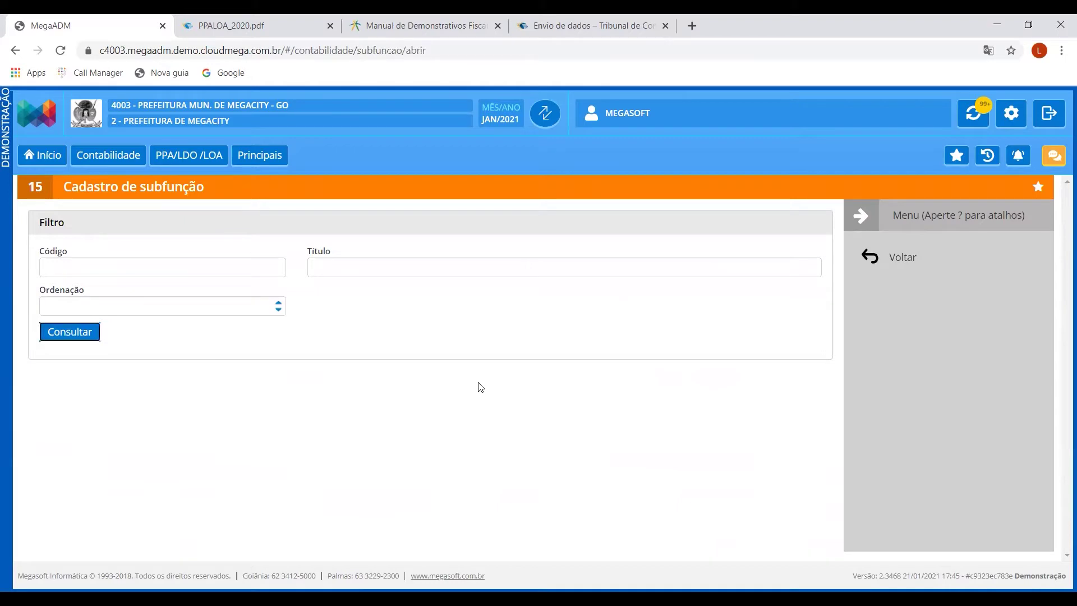
scroll(577, 393, down, 7)
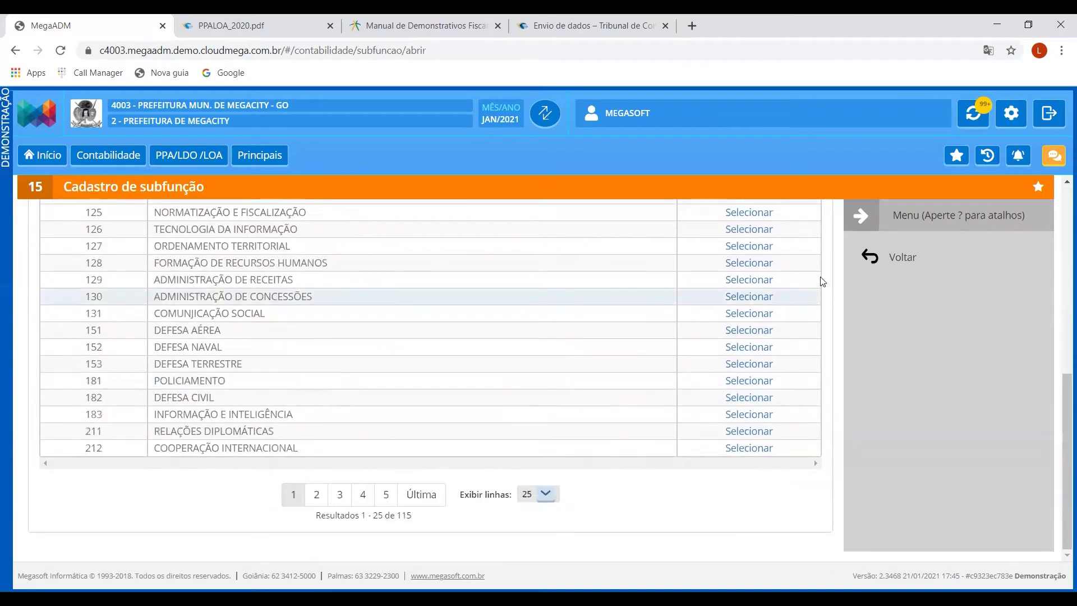
click(884, 261)
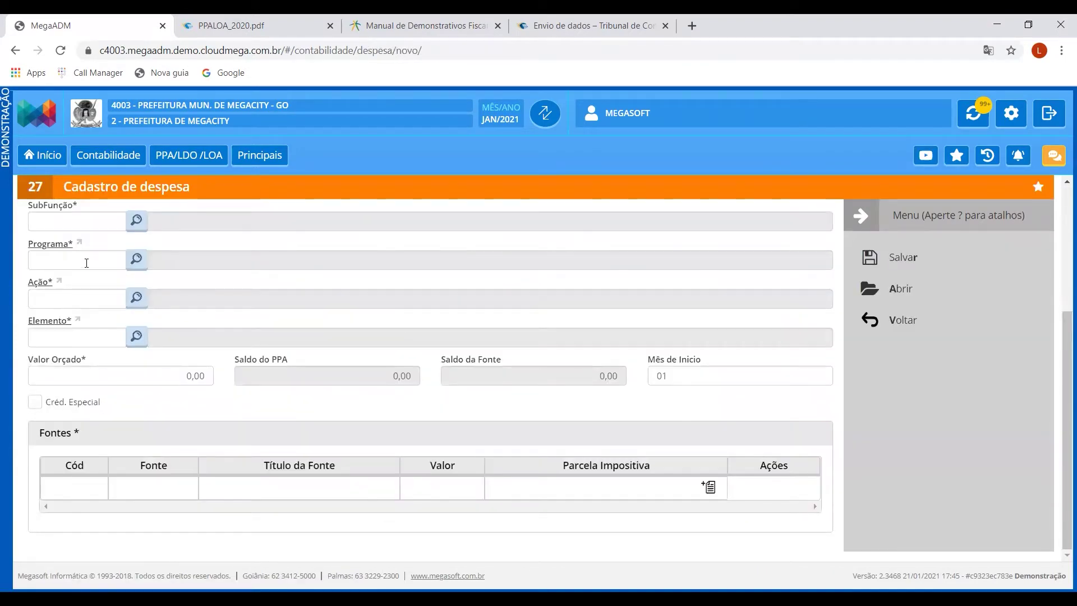
Open the program registration linked to the expense form's Programa field
scroll(212, 337, up, 2)
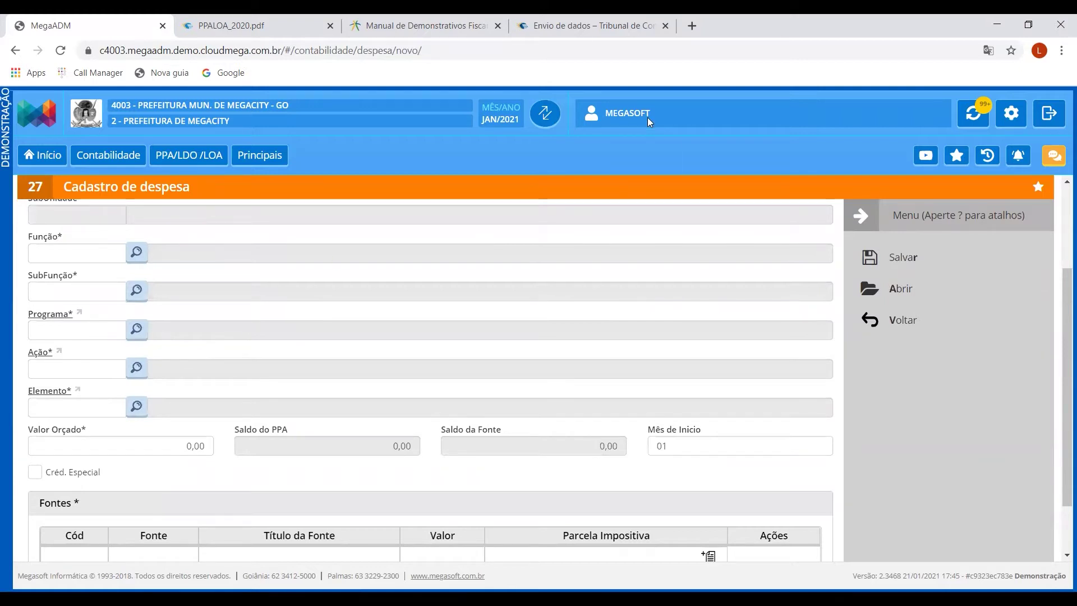
scroll(443, 356, up, 1)
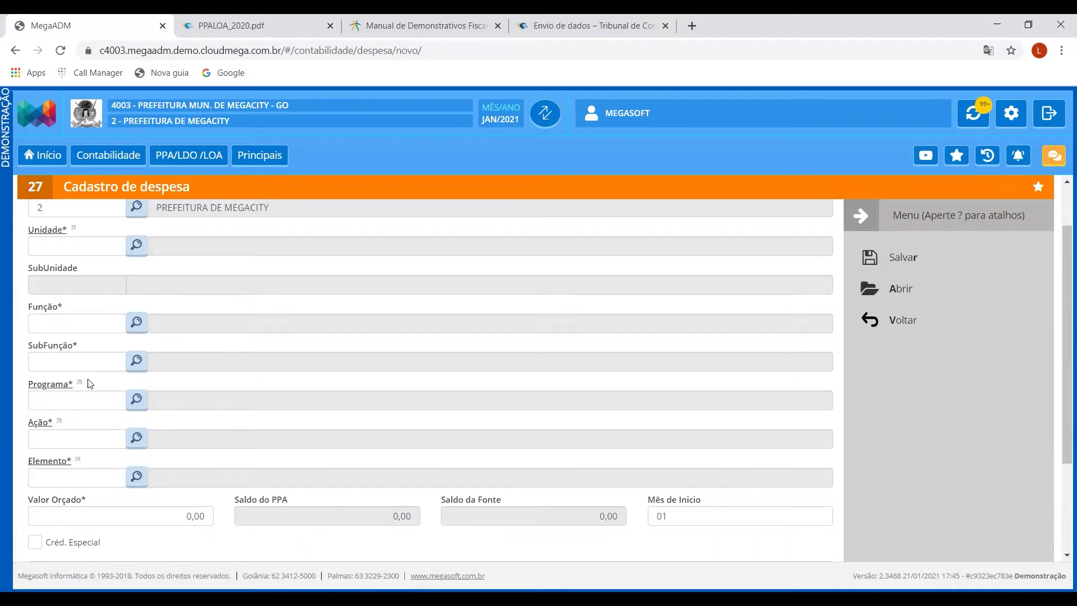
click(64, 400)
click(49, 387)
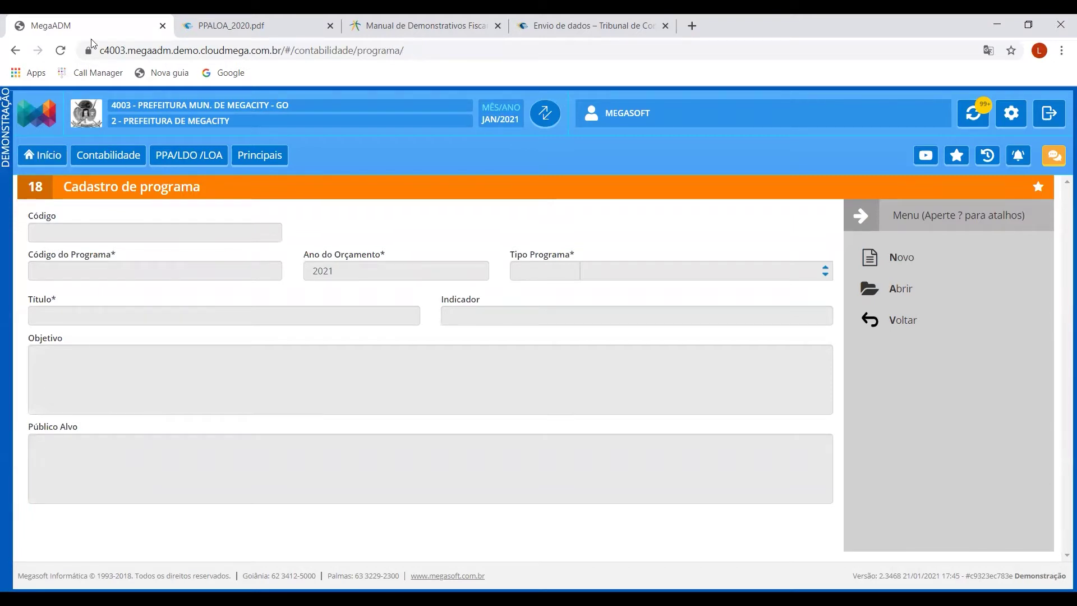
Duplicate the browser tab, leave the program registration in the copy, and show the PPA/LDO /LOA functions there
right_click(83, 23)
click(119, 105)
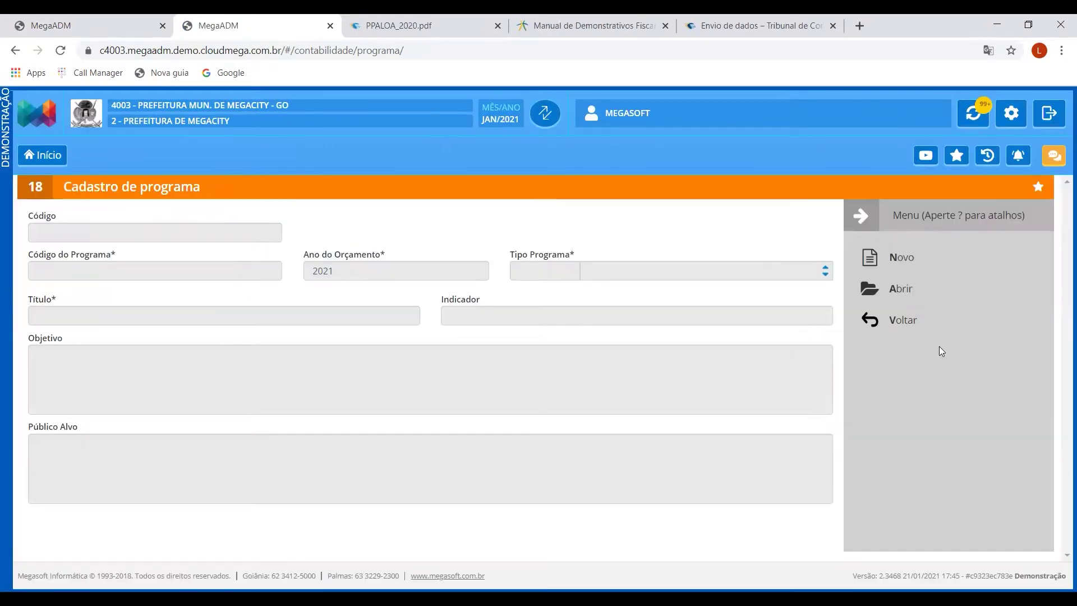
click(900, 322)
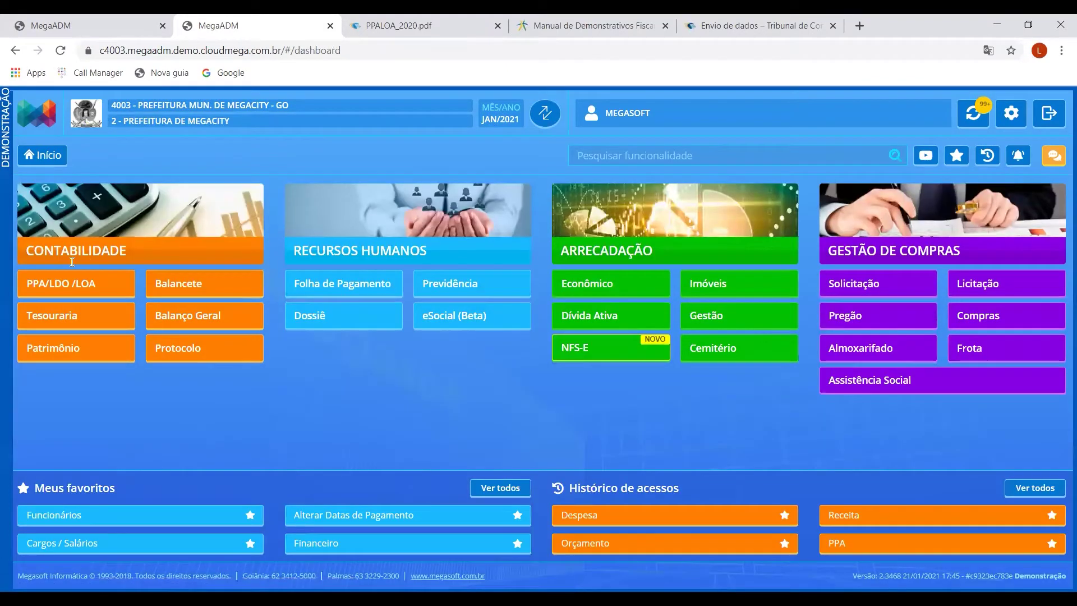
click(42, 283)
click(544, 204)
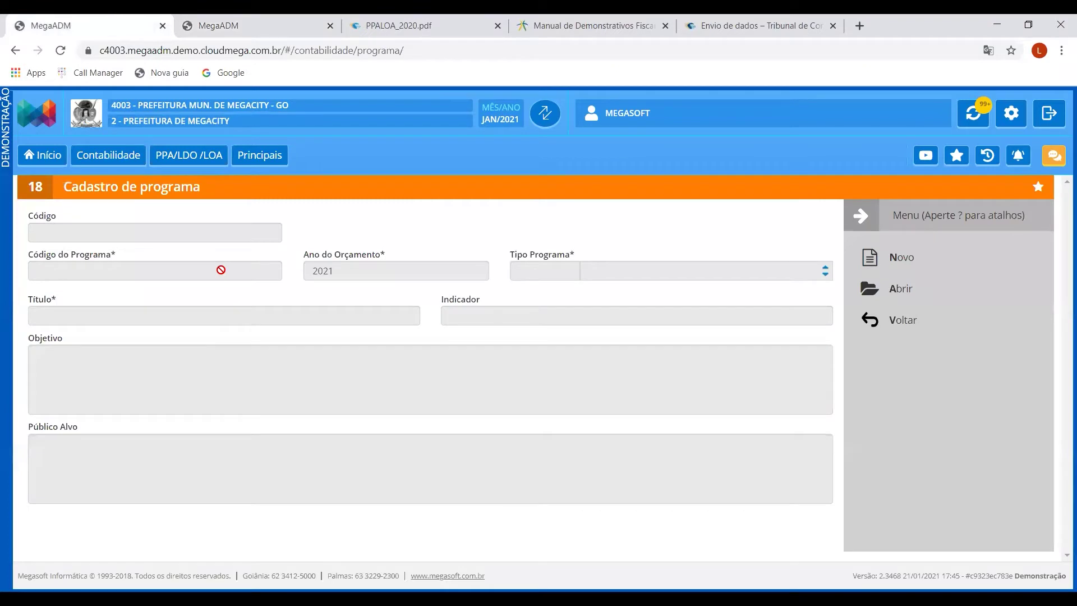
Start a new program, show its Tipo Programa options and code field, and return to the expense form without saving
click(889, 260)
click(603, 271)
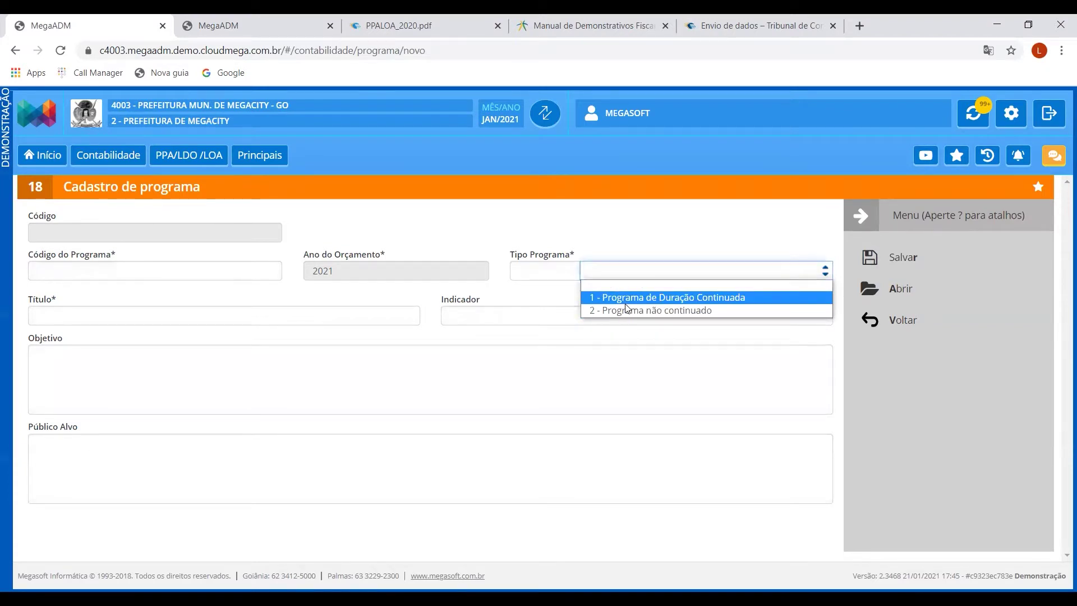
click(187, 272)
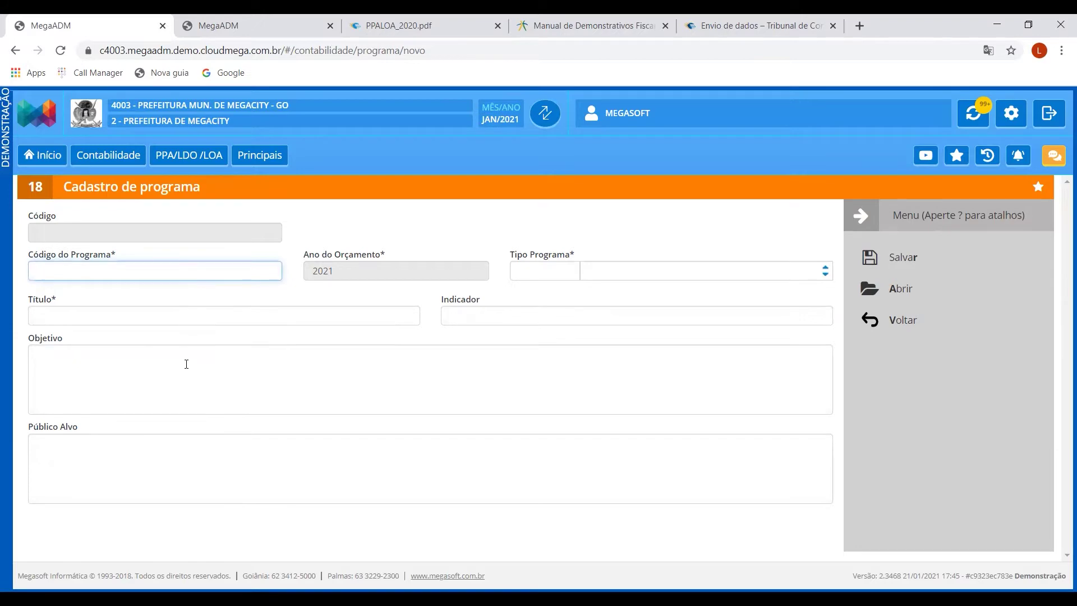
click(905, 325)
click(699, 274)
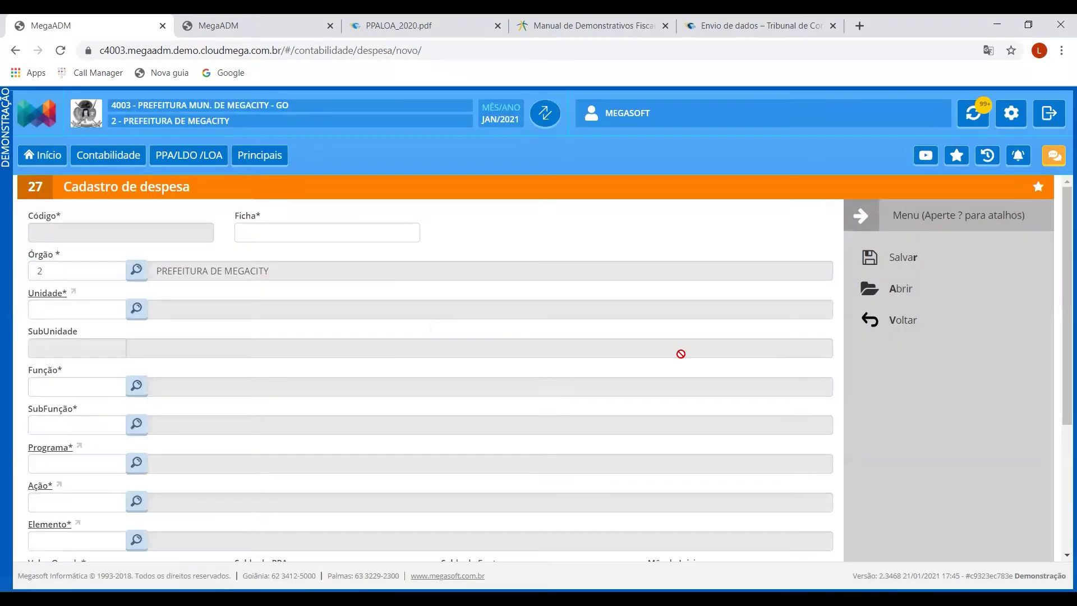
Open the action registration linked to the expense's Ação field, review its fields, and return to the expense form
scroll(168, 320, down, 3)
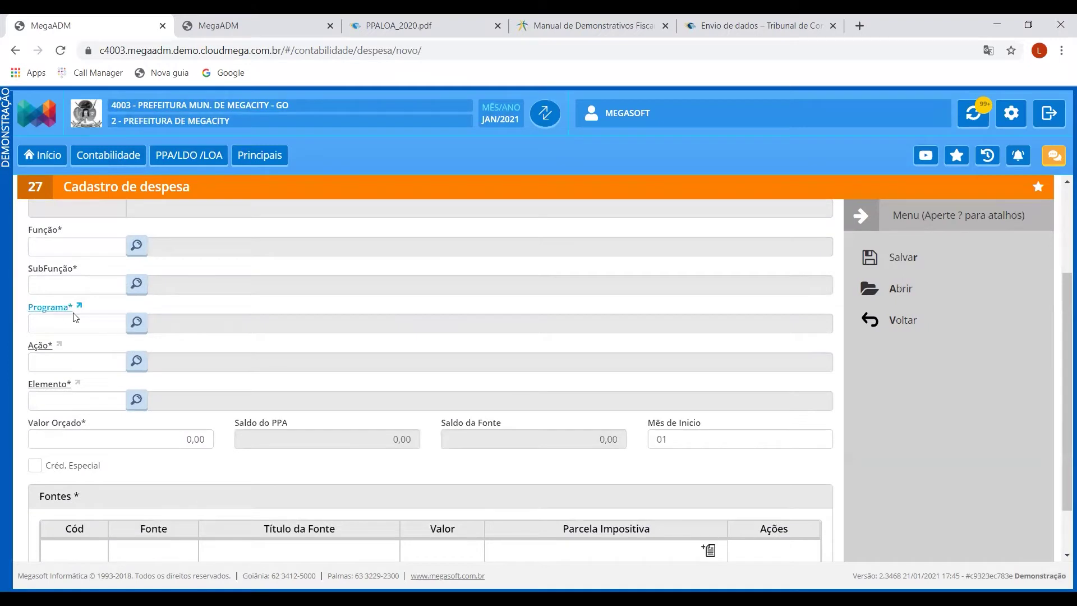
click(59, 362)
click(40, 346)
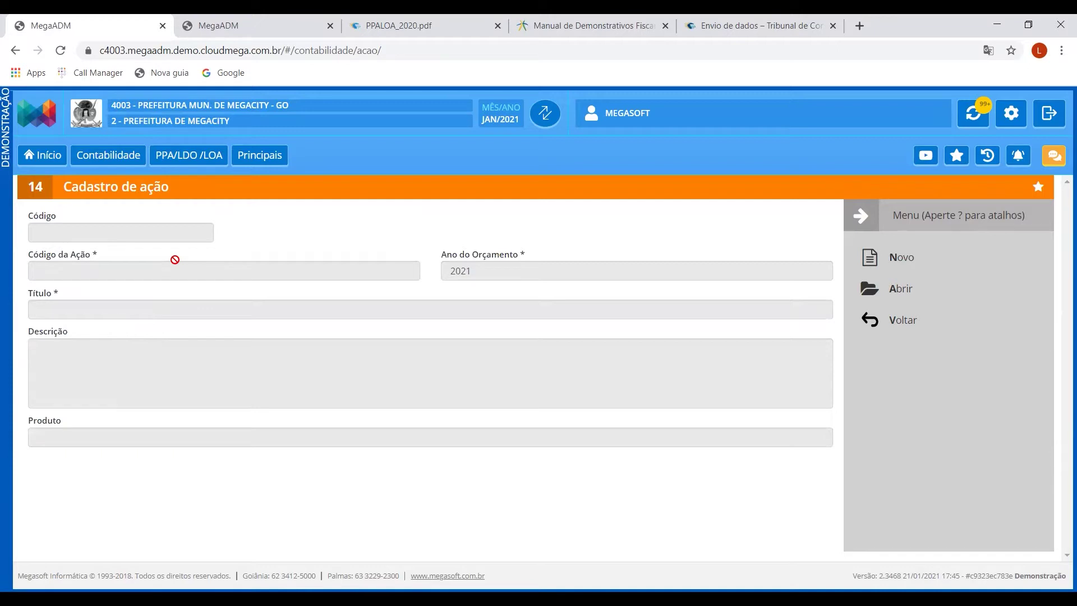
click(892, 331)
scroll(287, 361, down, 1)
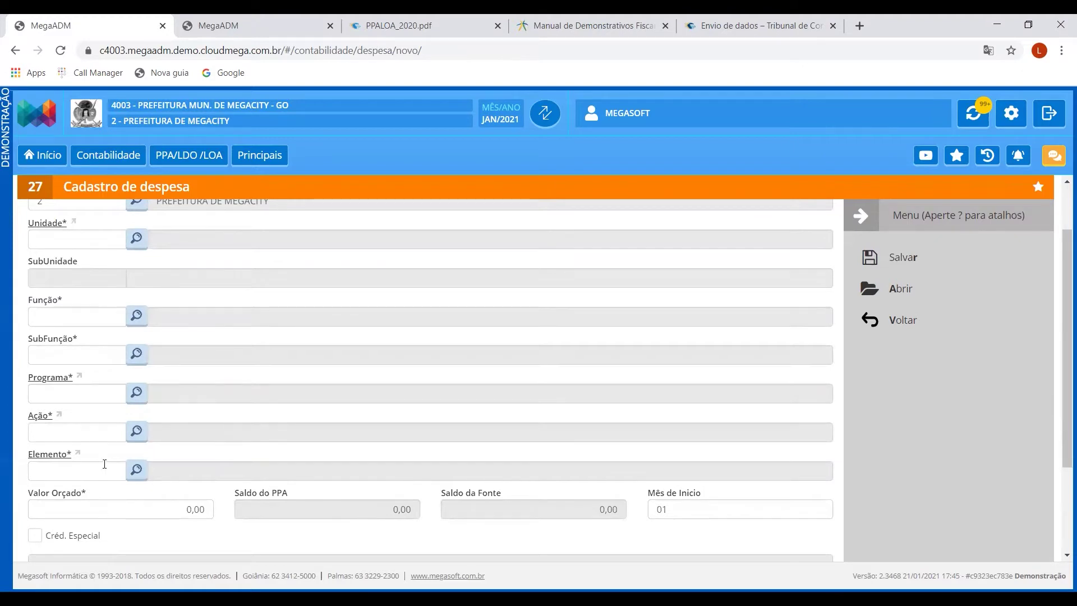
Consult the element registration from the expense form's Elemento field, review the listed codes, and return to the expense form
click(137, 471)
click(906, 261)
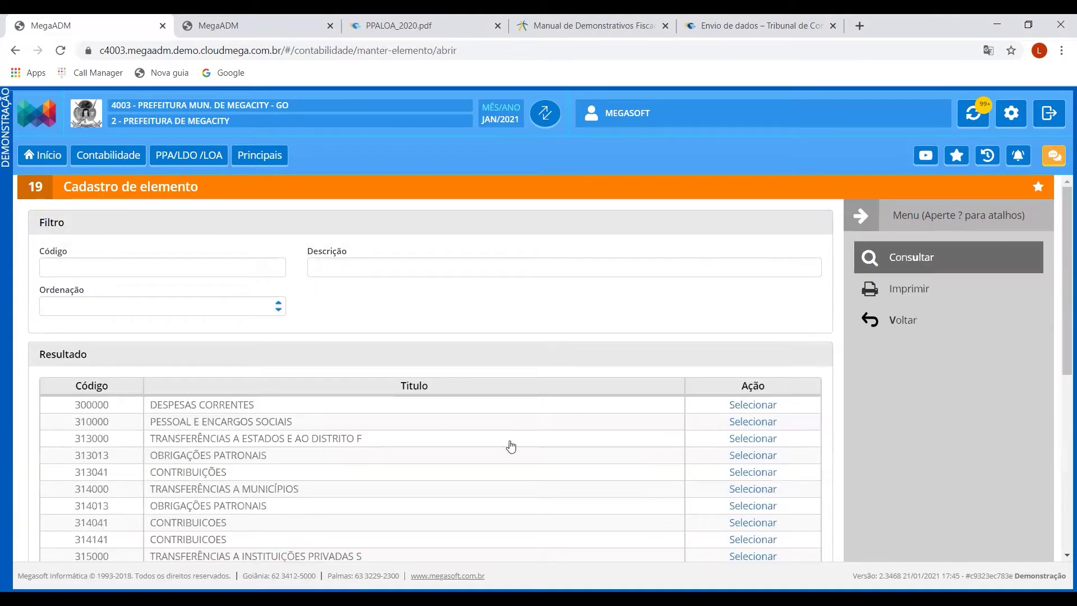
scroll(505, 445, down, 5)
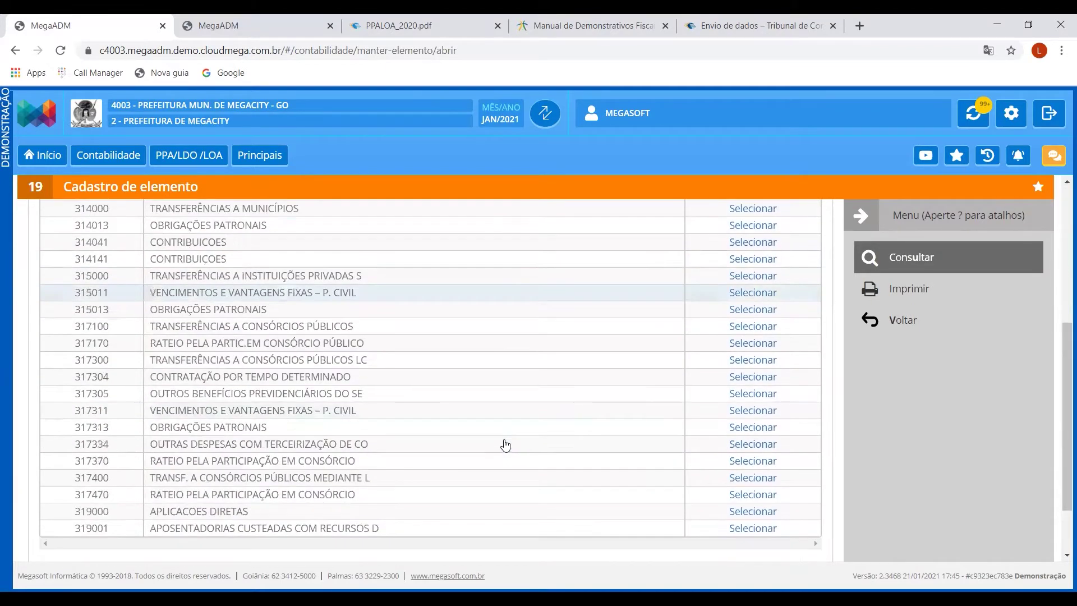
scroll(505, 444, down, 2)
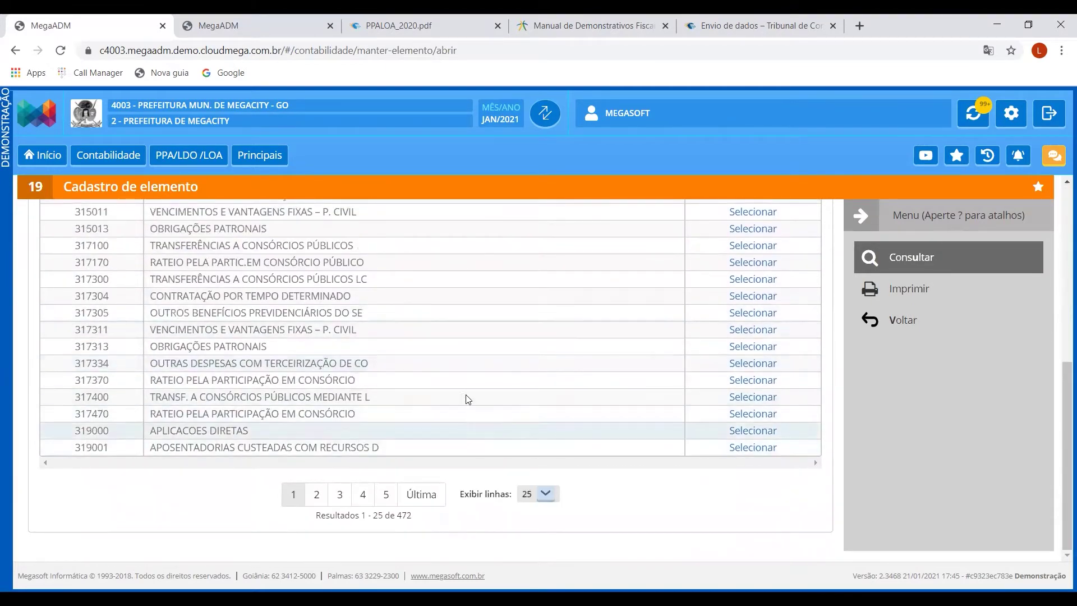
click(903, 326)
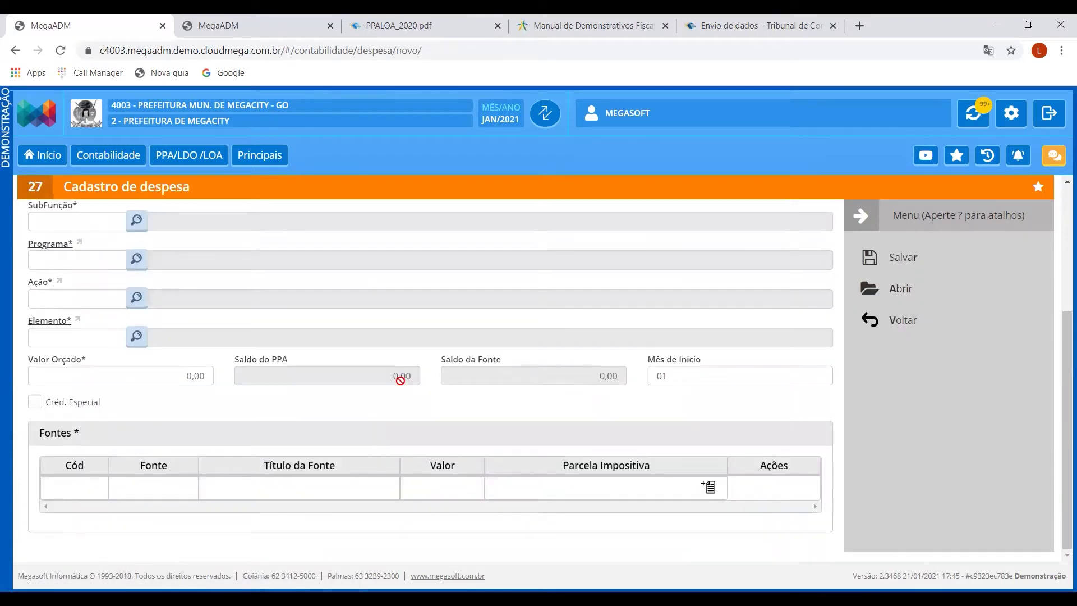
Point out the Valor Orçado field and the Fontes table, and try to save the blank expense
drag(188, 377, 208, 375)
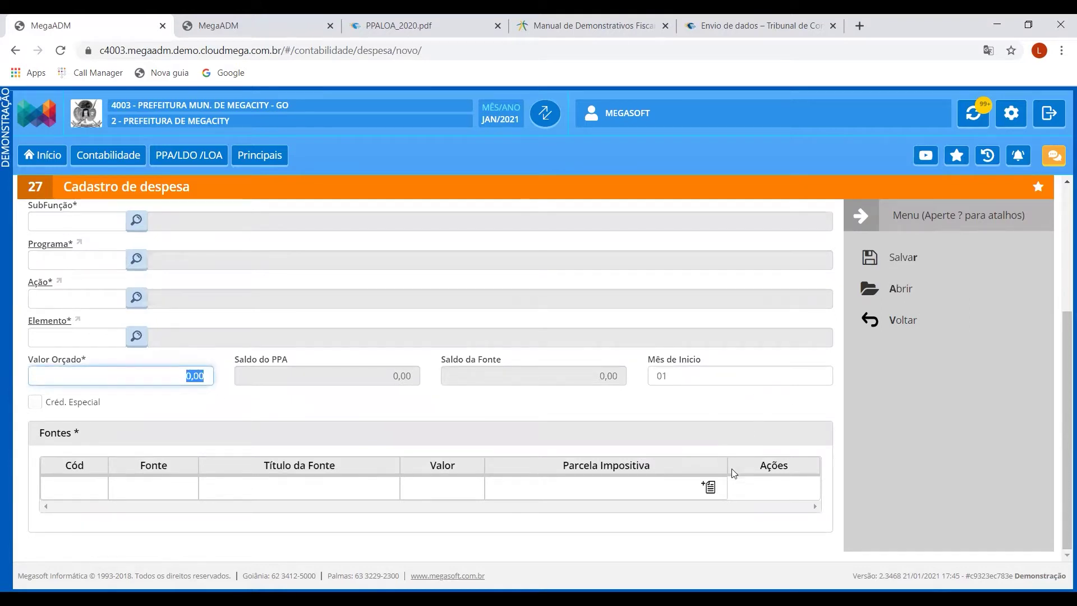
click(710, 488)
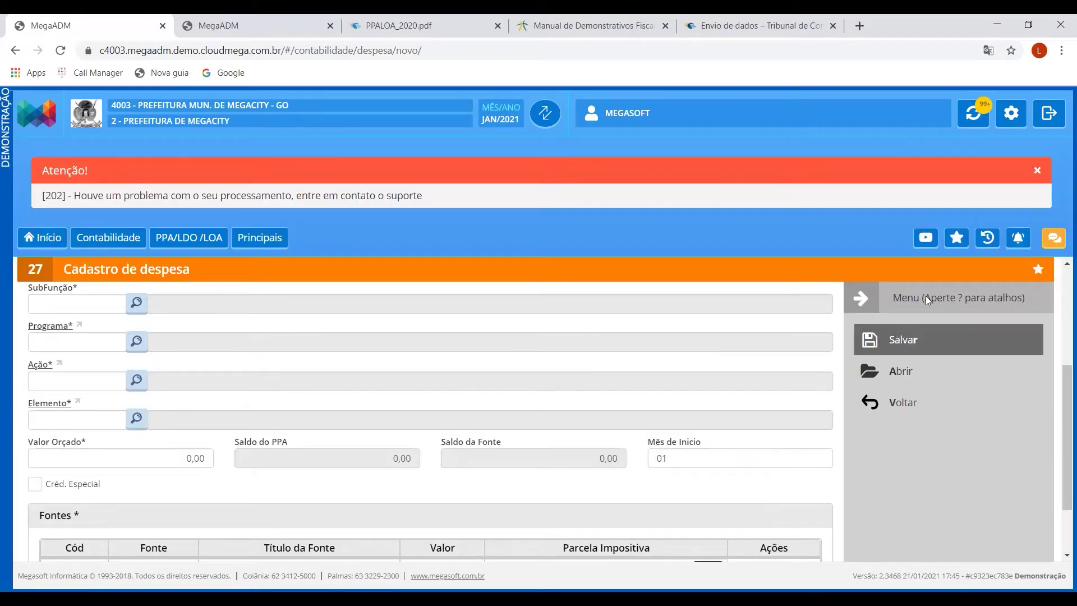
click(1039, 169)
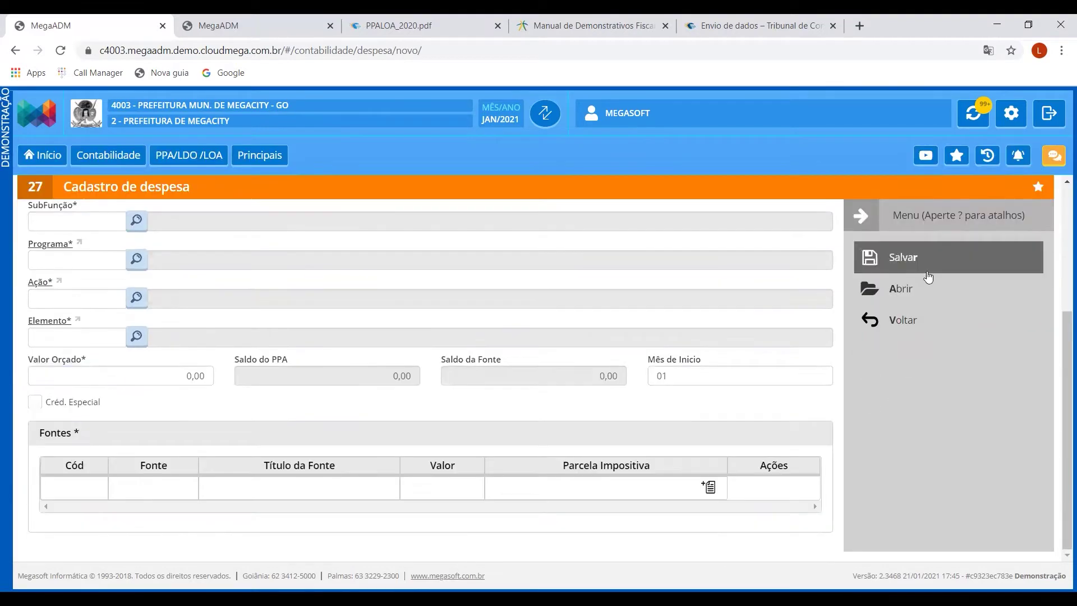
Consult the registered expenses and open ficha 269 of the FMS Fundo Municipal de Saude, down to its funding sources
click(897, 288)
click(712, 270)
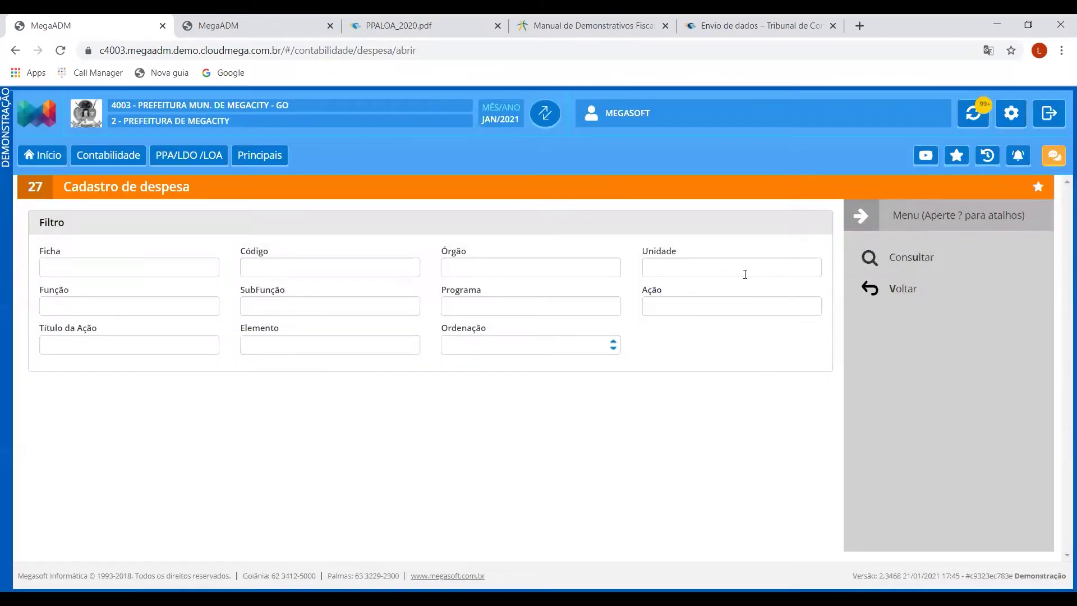
click(906, 258)
scroll(571, 369, down, 2)
scroll(571, 369, down, 1)
double_click(521, 331)
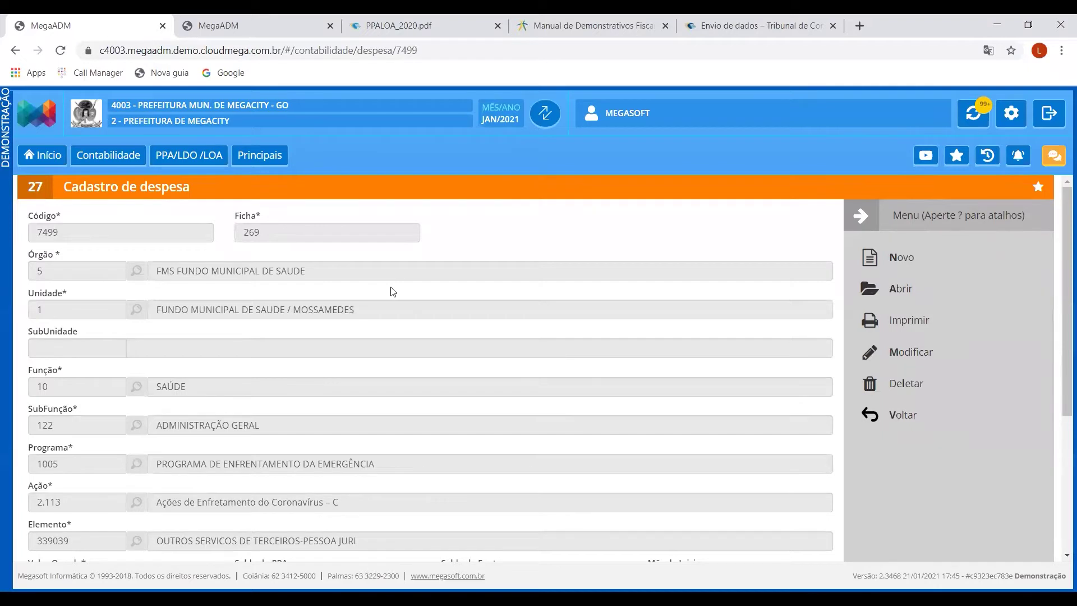
scroll(393, 291, down, 4)
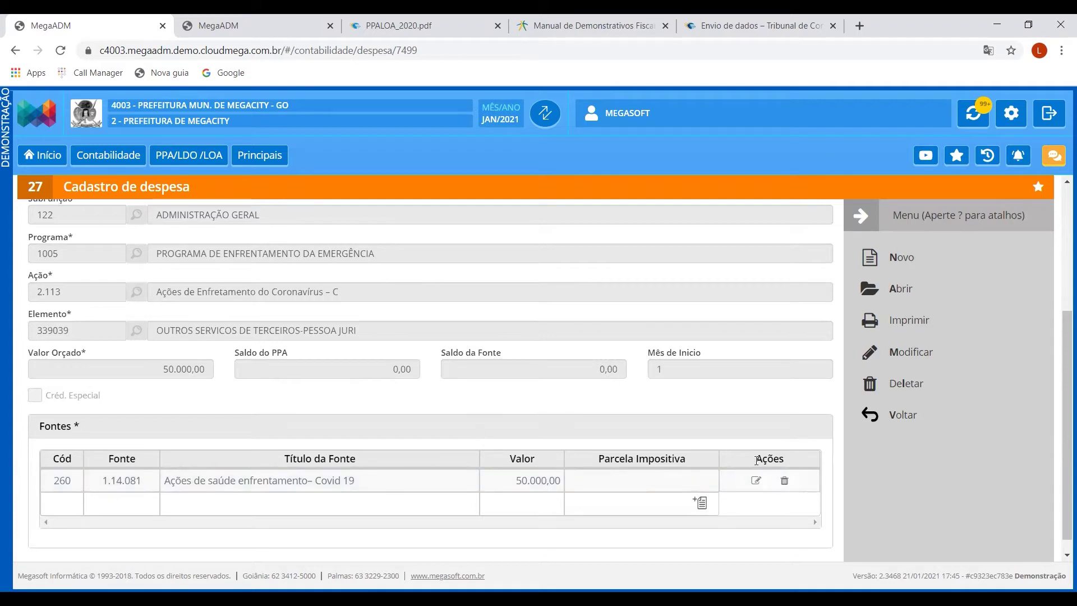
Modify the expense by adding funding source 100, Recursos Ordinários, with a value of 100.000,00
key(m)
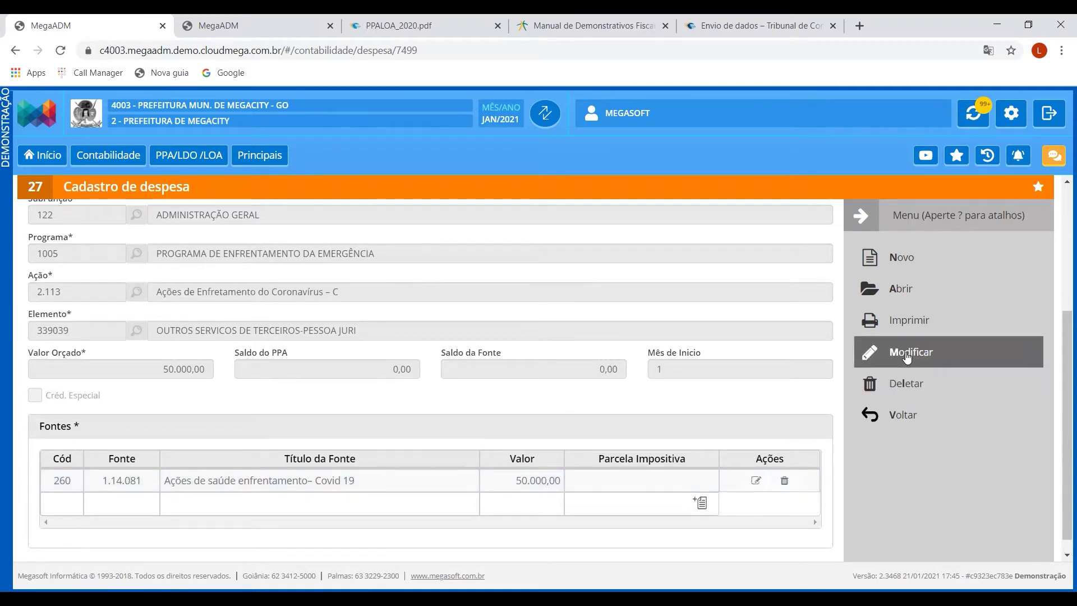
click(700, 502)
click(77, 505)
text(100)
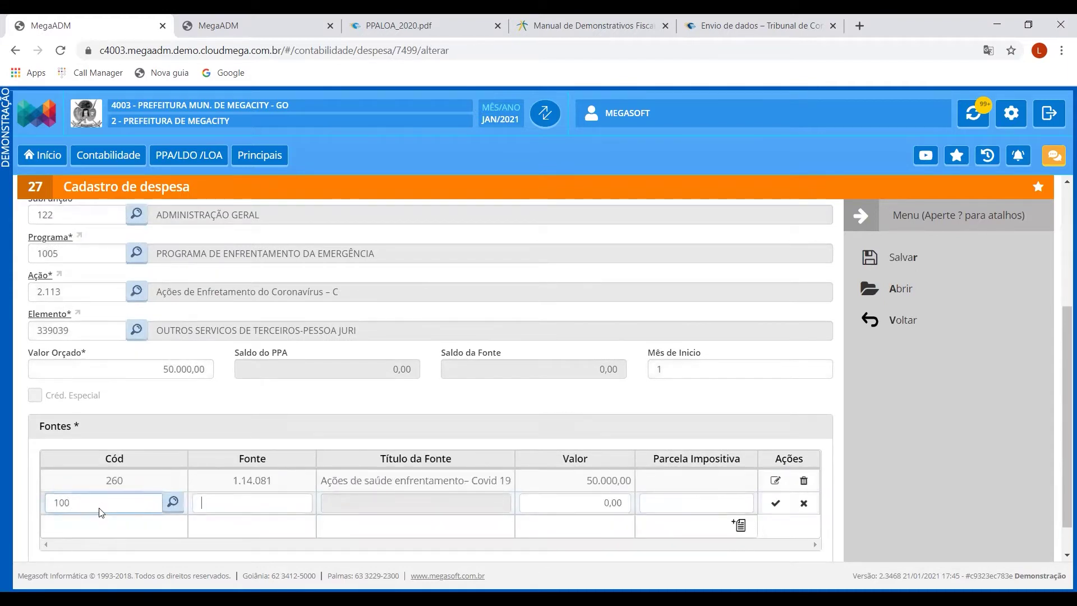
key(Tab)
click(610, 503)
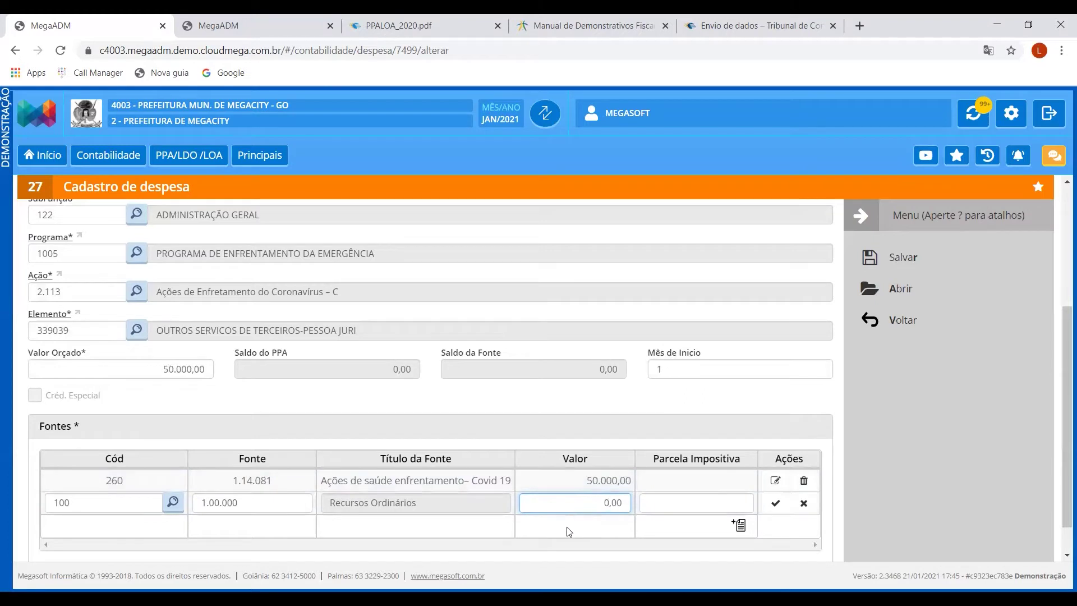
text(00)
click(774, 502)
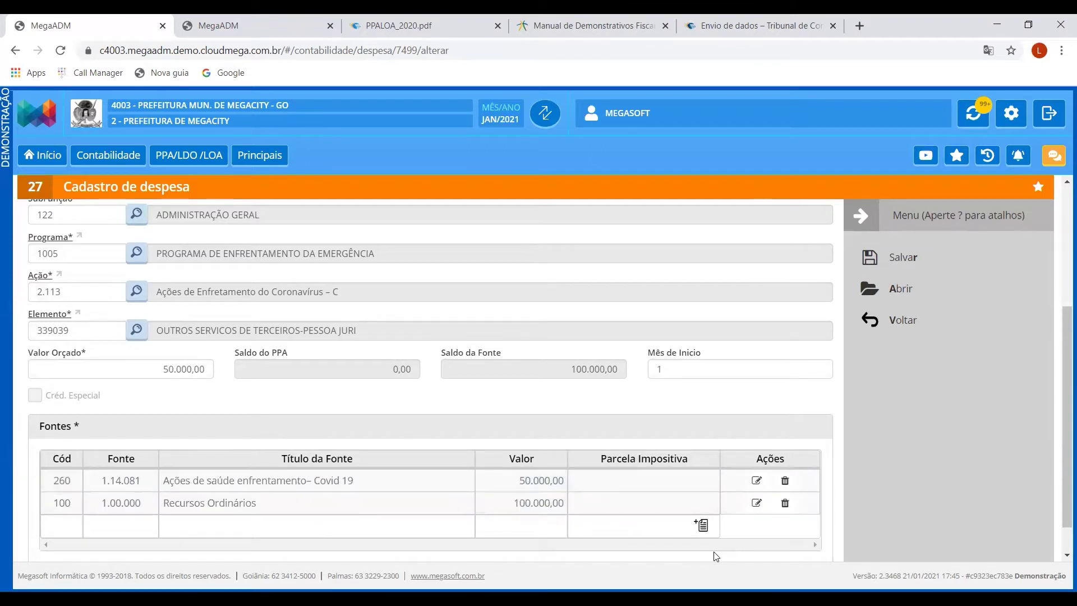
Set the expense's Valor Orçado to 150.000,00, save the record, and check its Saldo do PPA
click(897, 258)
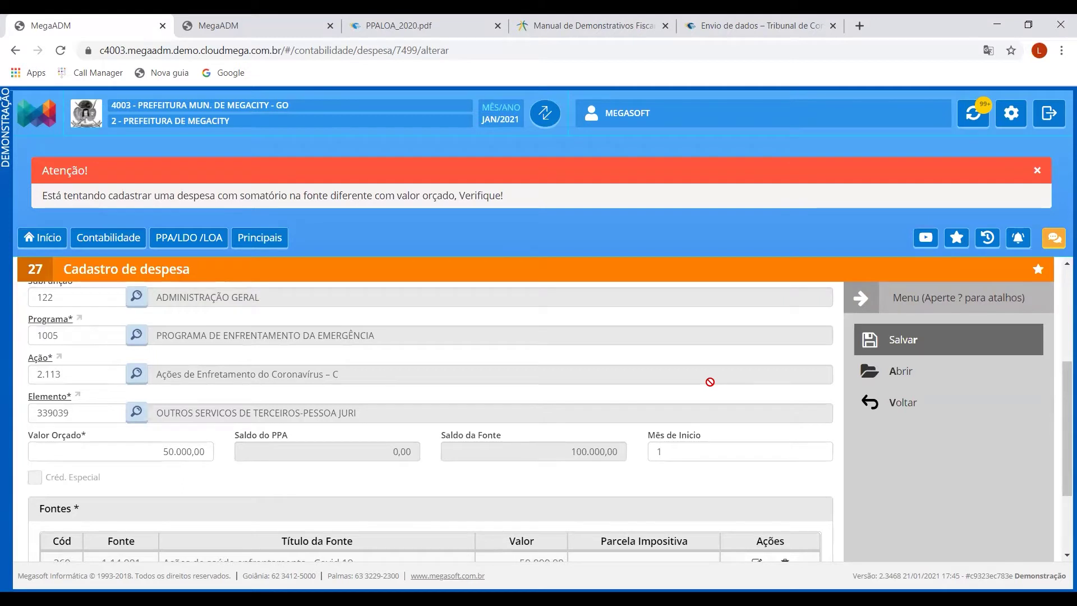
scroll(258, 352, down, 2)
click(198, 330)
text(150.00)
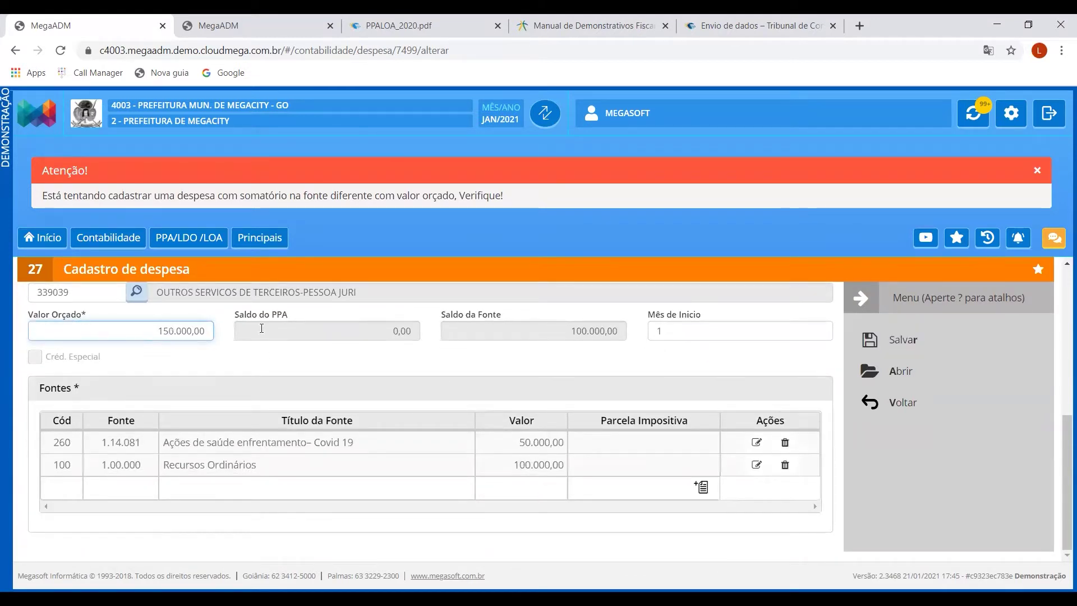
text(0)
click(892, 343)
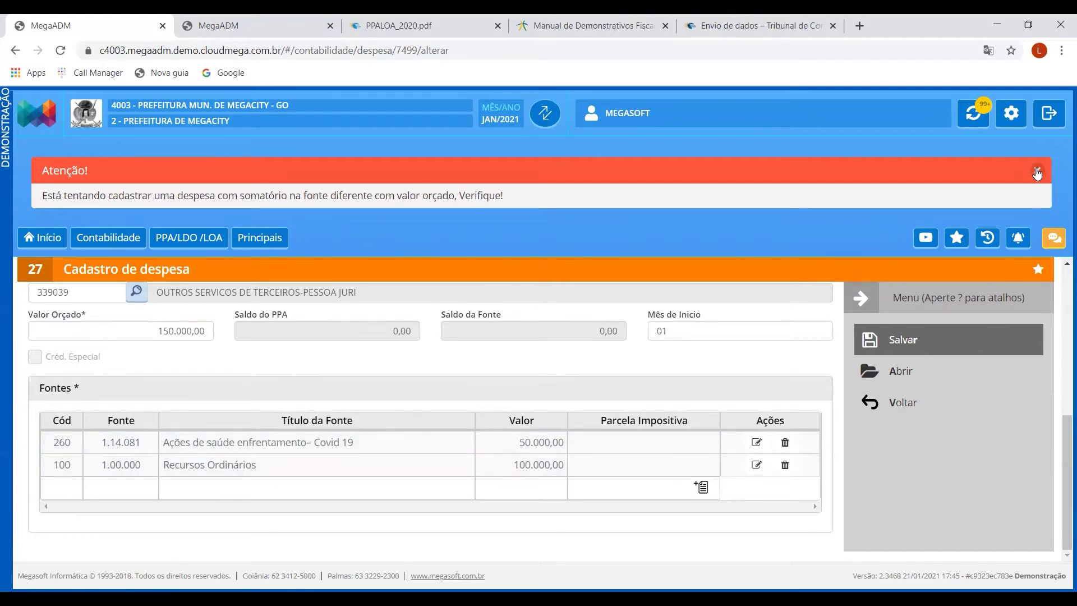
click(1037, 170)
click(913, 264)
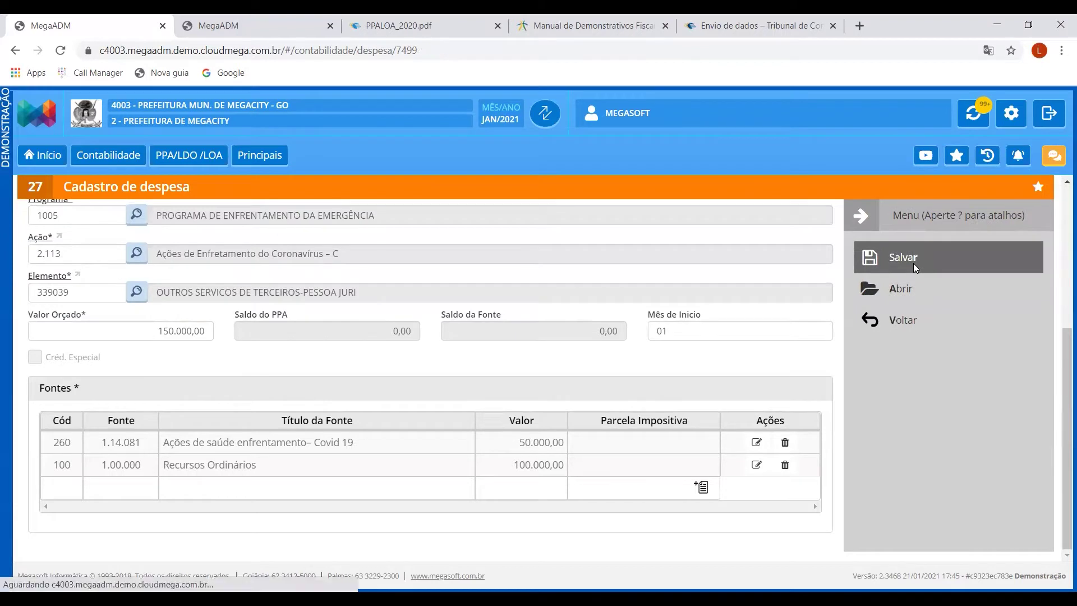
scroll(658, 405, down, 2)
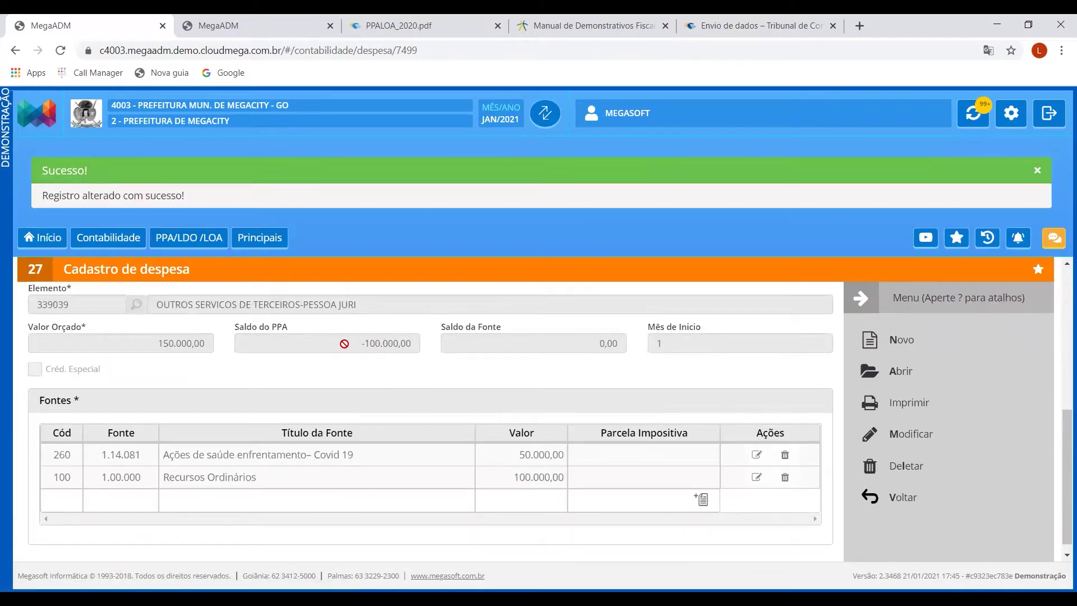
drag(354, 344, 413, 343)
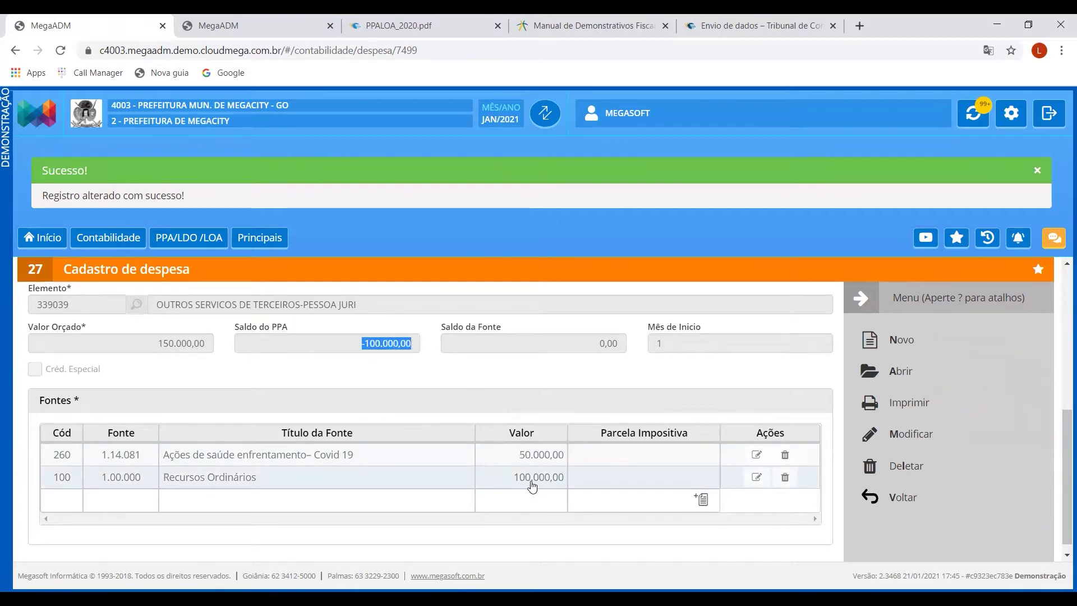
In the second MegaADM tab, consult the multi-year plans, open plan 2021, and show its PPA item registration
click(271, 18)
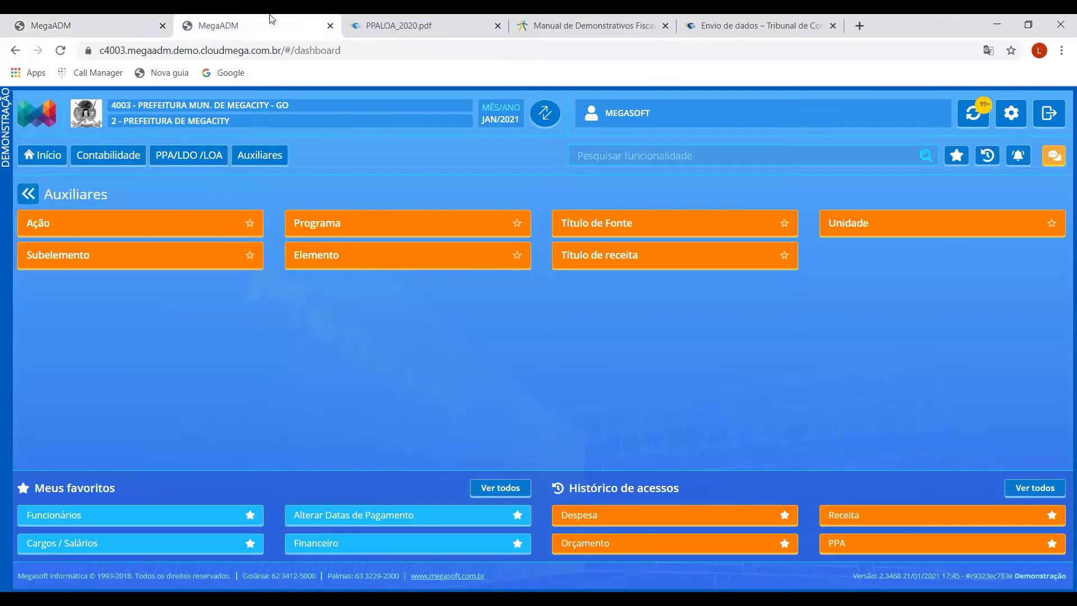
click(43, 157)
click(87, 287)
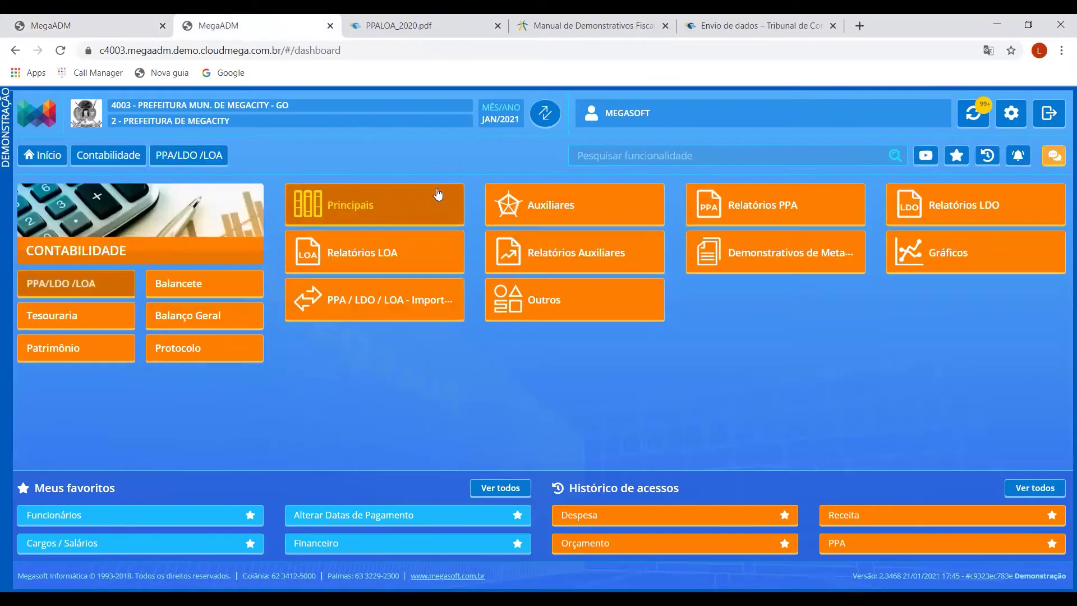
click(370, 207)
click(177, 224)
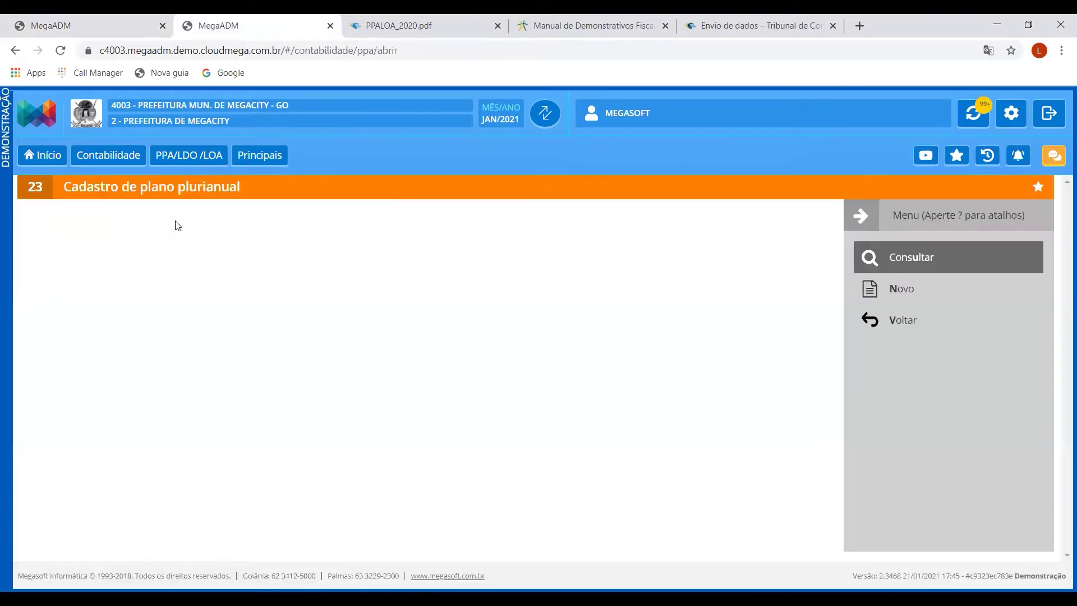
click(904, 259)
scroll(355, 353, down, 5)
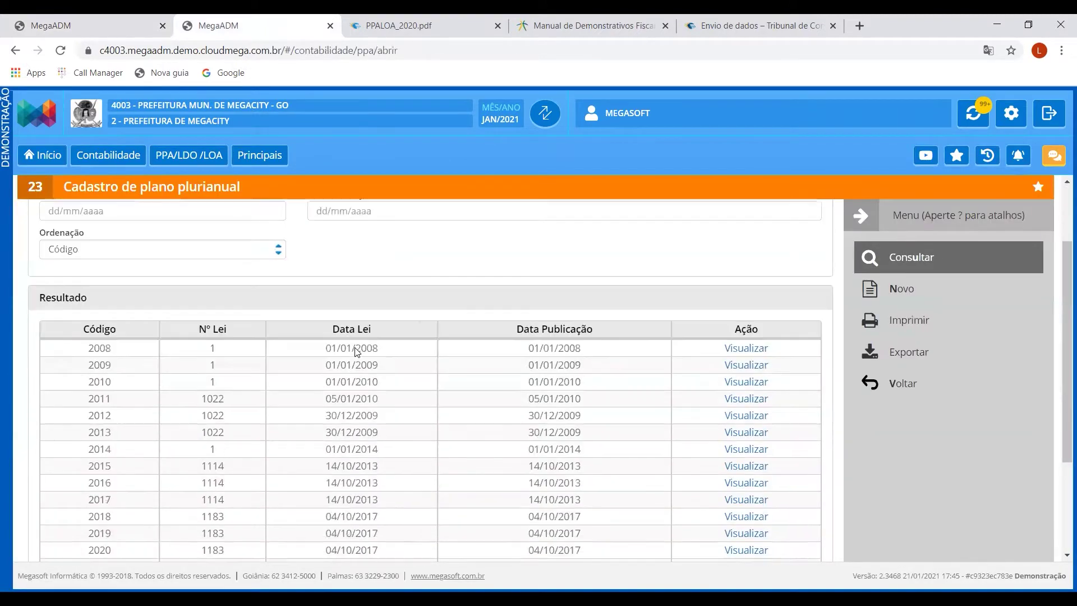
double_click(101, 420)
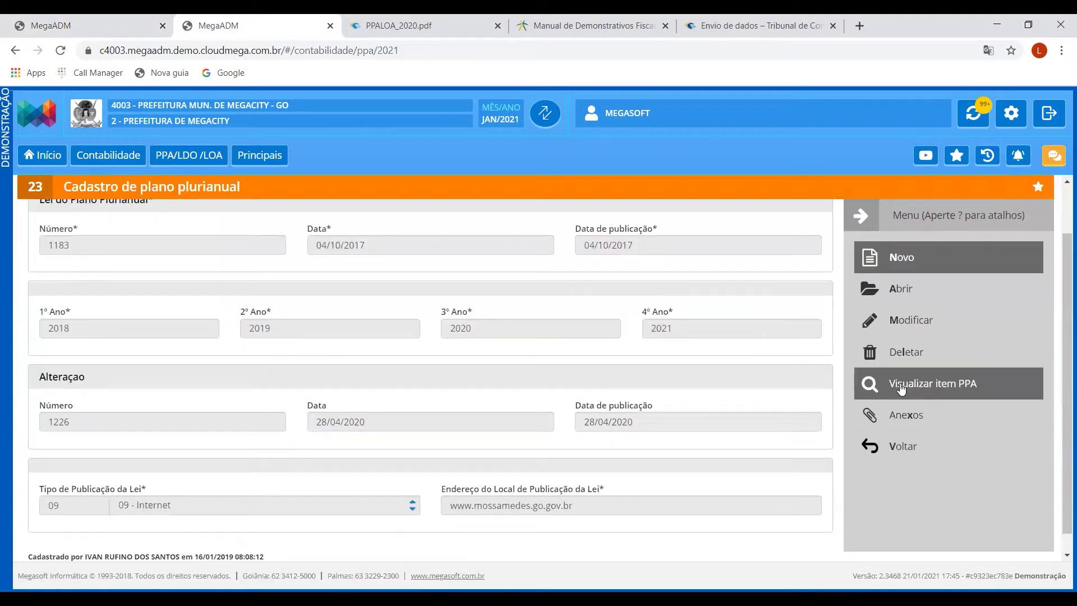
click(931, 383)
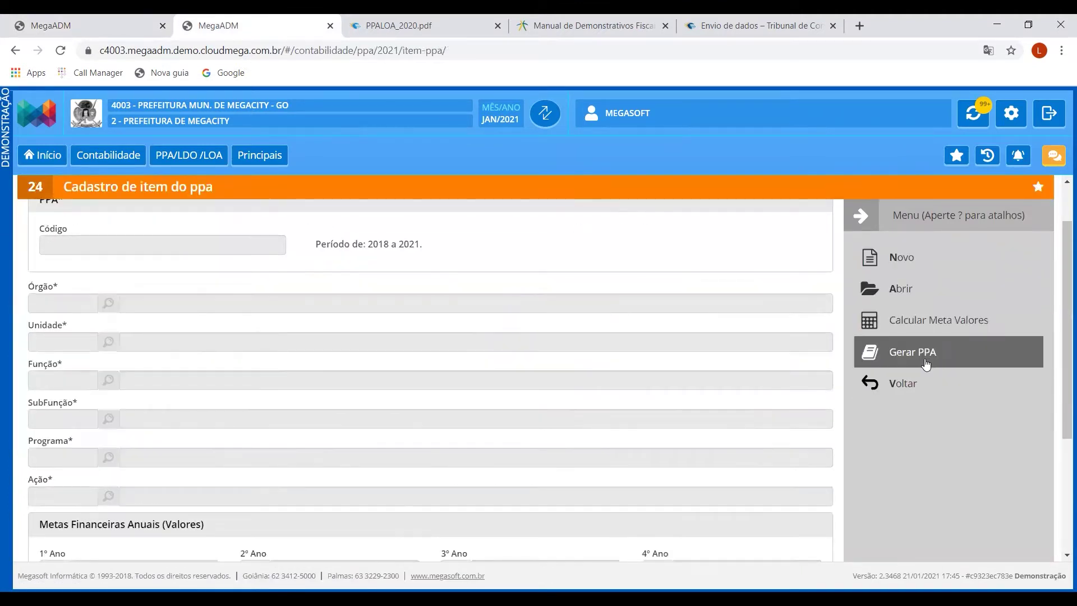
Show the option to generate the PPA from this year's budget, check the expense's Ação code, and cancel the generation
click(914, 354)
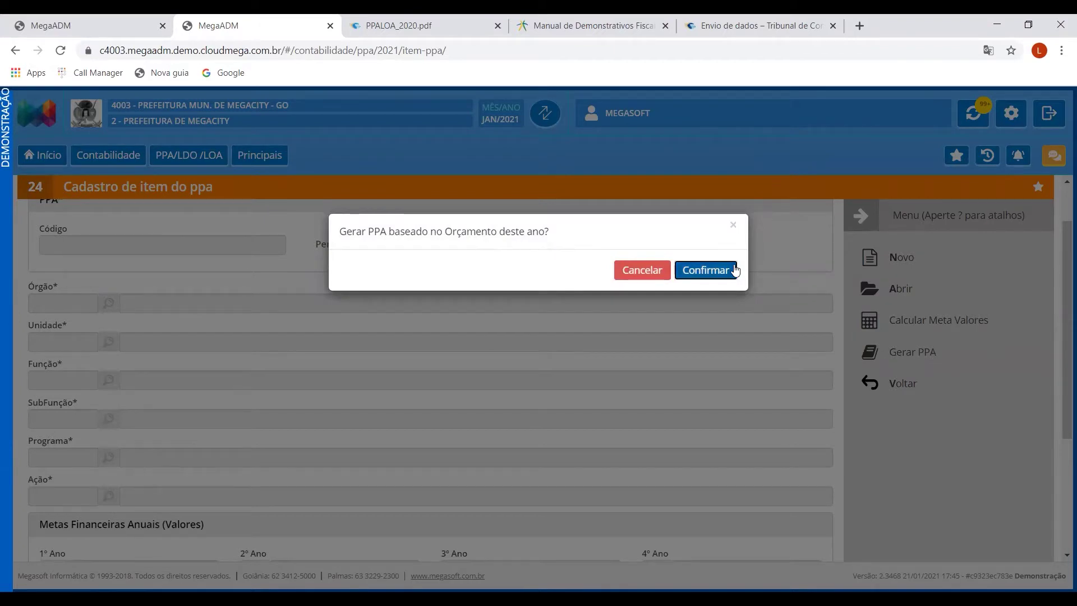
click(104, 23)
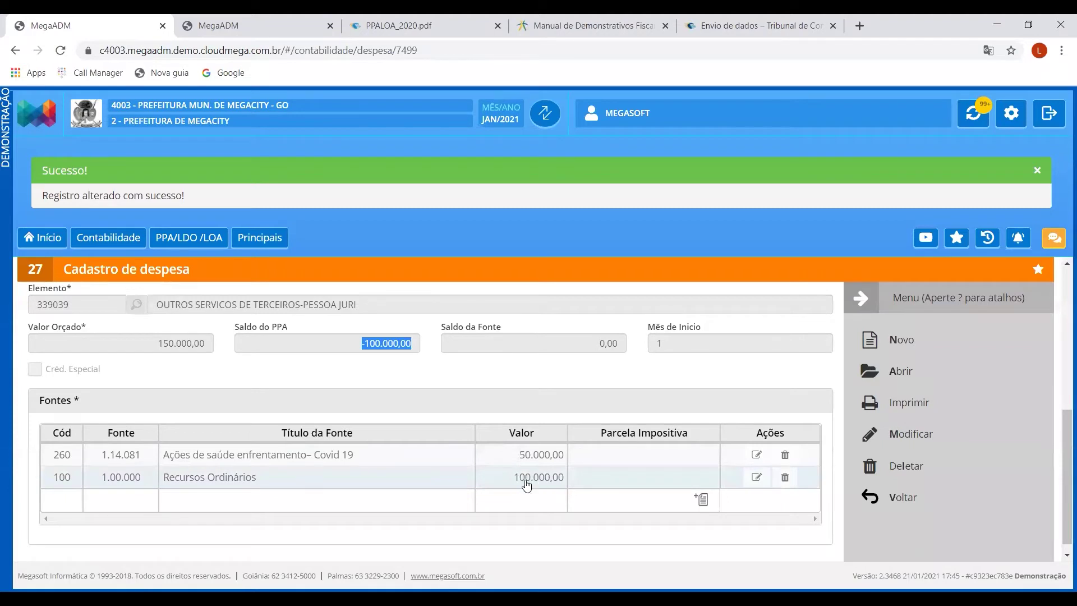
scroll(374, 407, up, 1)
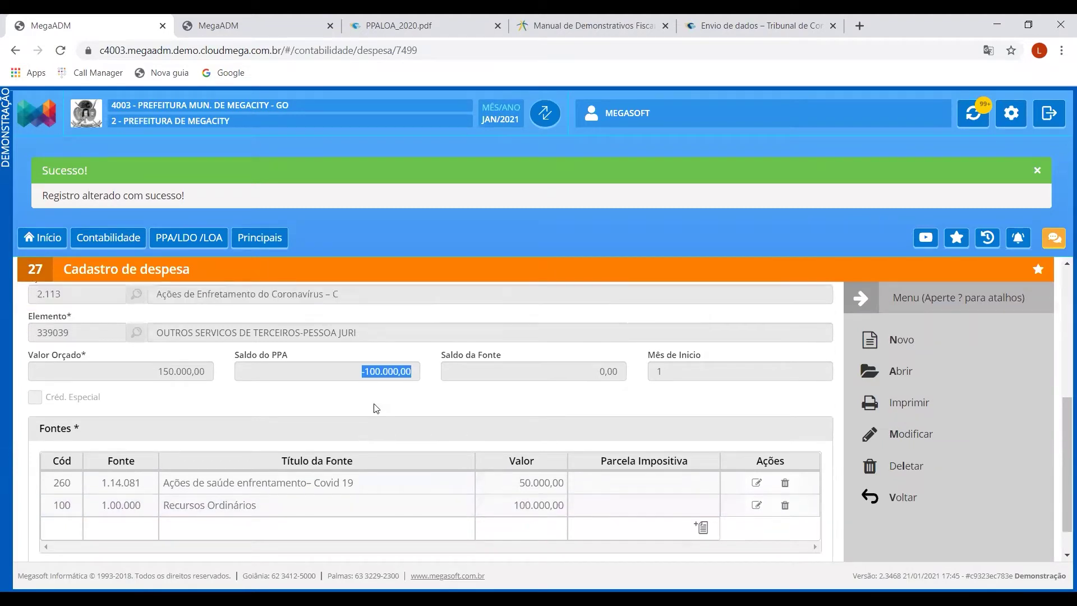
drag(73, 337, 30, 336)
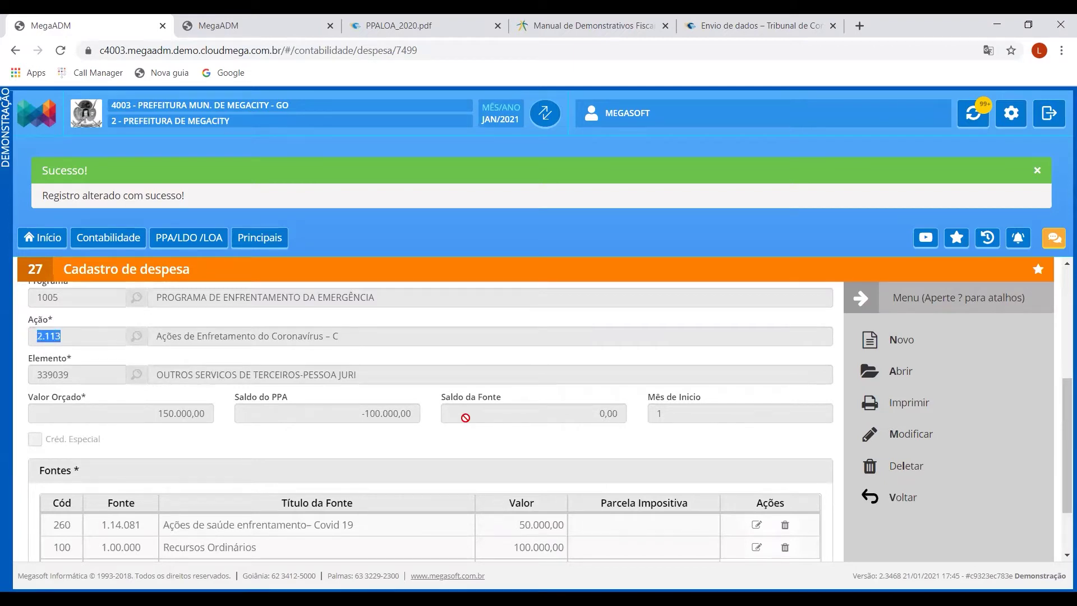
click(288, 24)
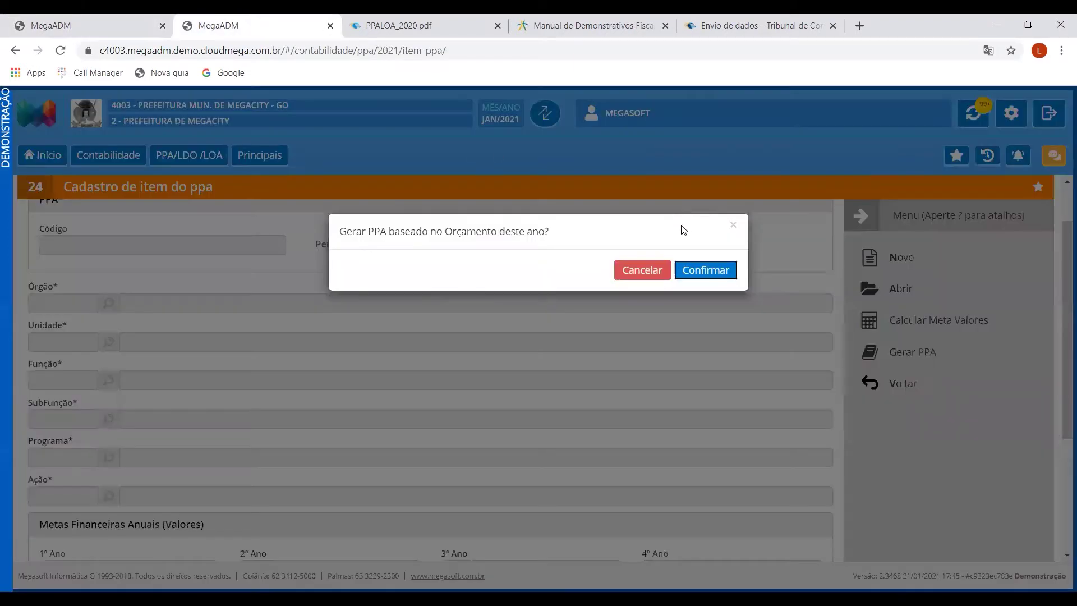
click(650, 276)
Filter the PPA items by Ação 2.113 and open the item of program 1005, Ações de Enfretamento do Coronavírus
click(897, 287)
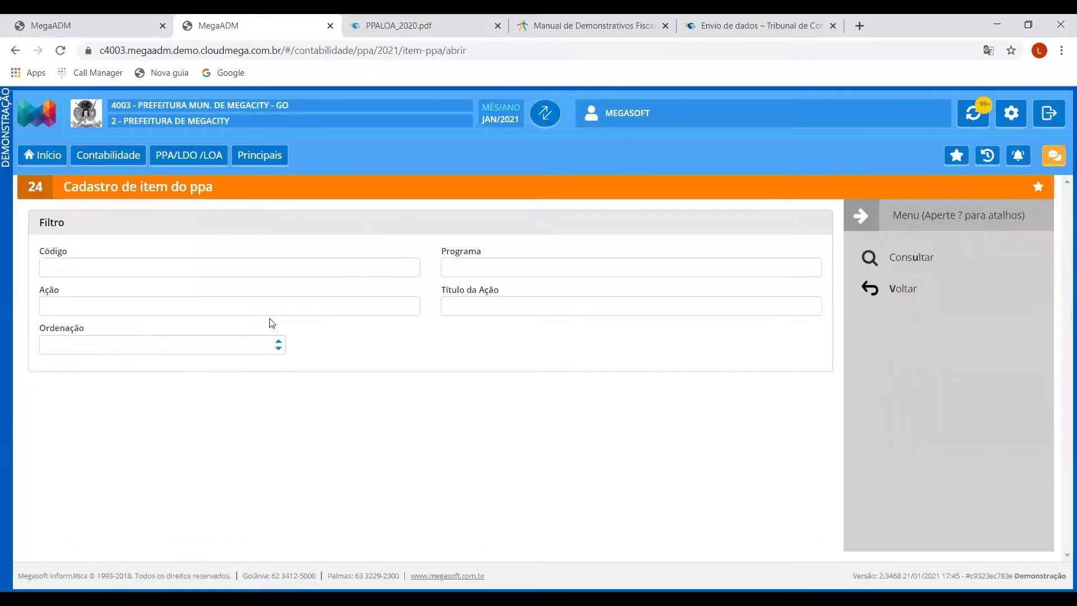
click(231, 308)
text(2.113)
click(900, 260)
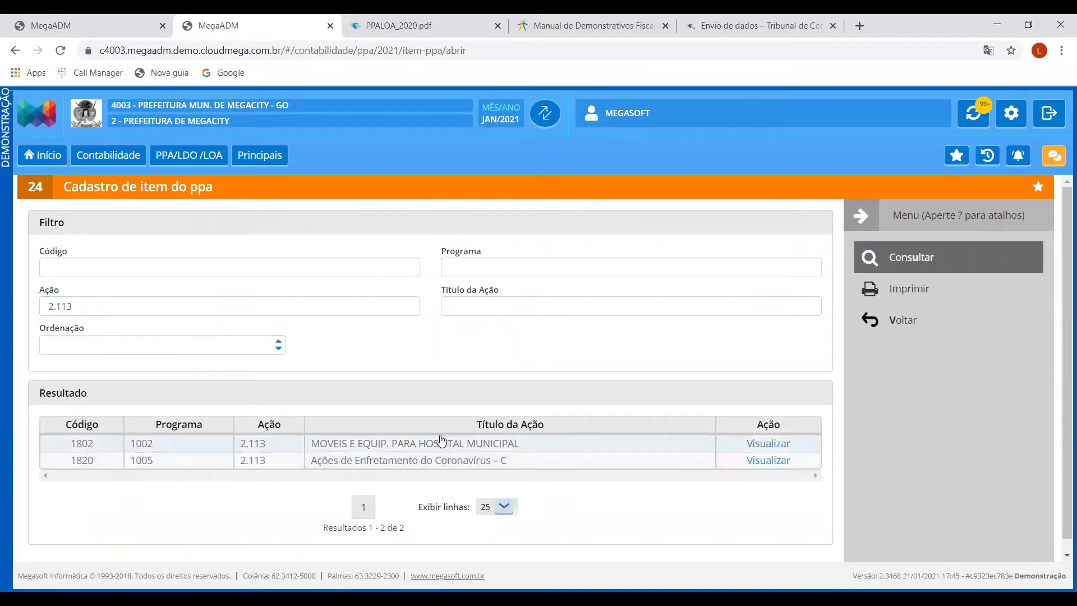
double_click(462, 460)
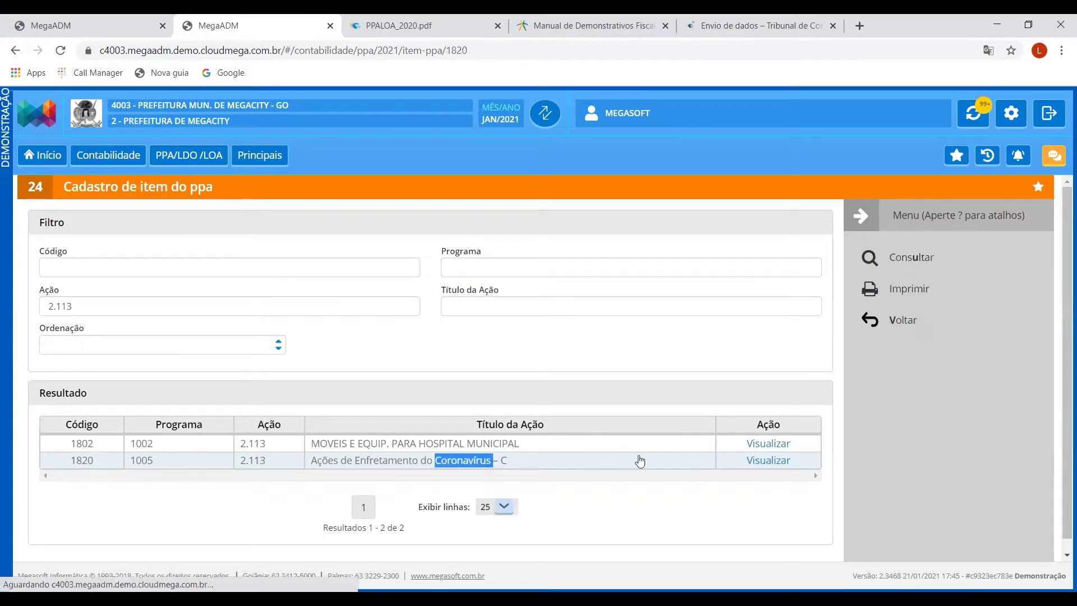
scroll(774, 382, down, 2)
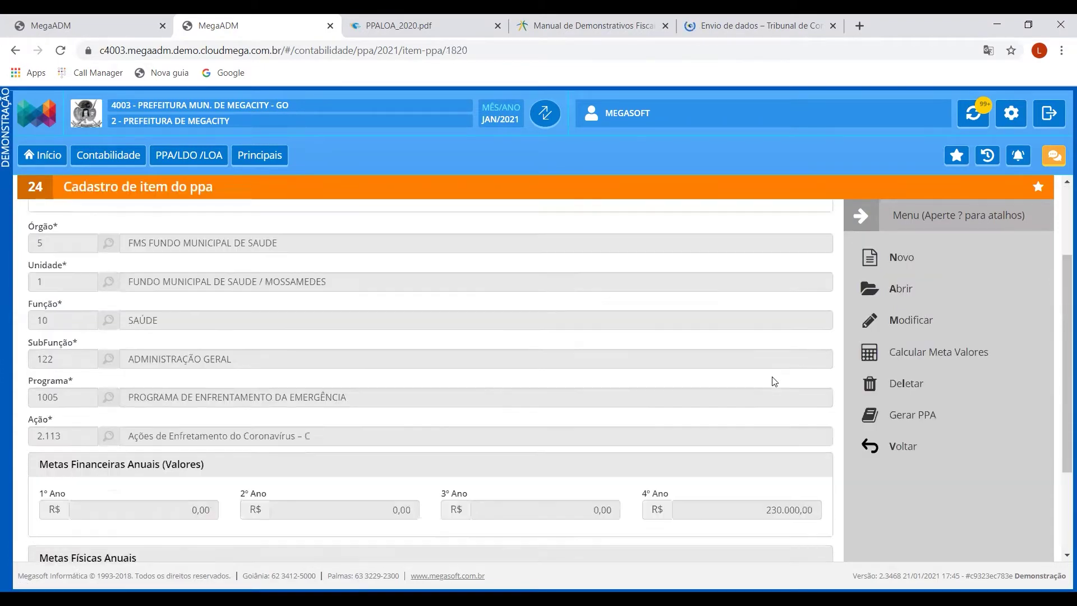
Check the PPA item's fourth-year financial goal against the expense's budgeted value and funding sources in the first MegaADM tab
scroll(774, 381, down, 2)
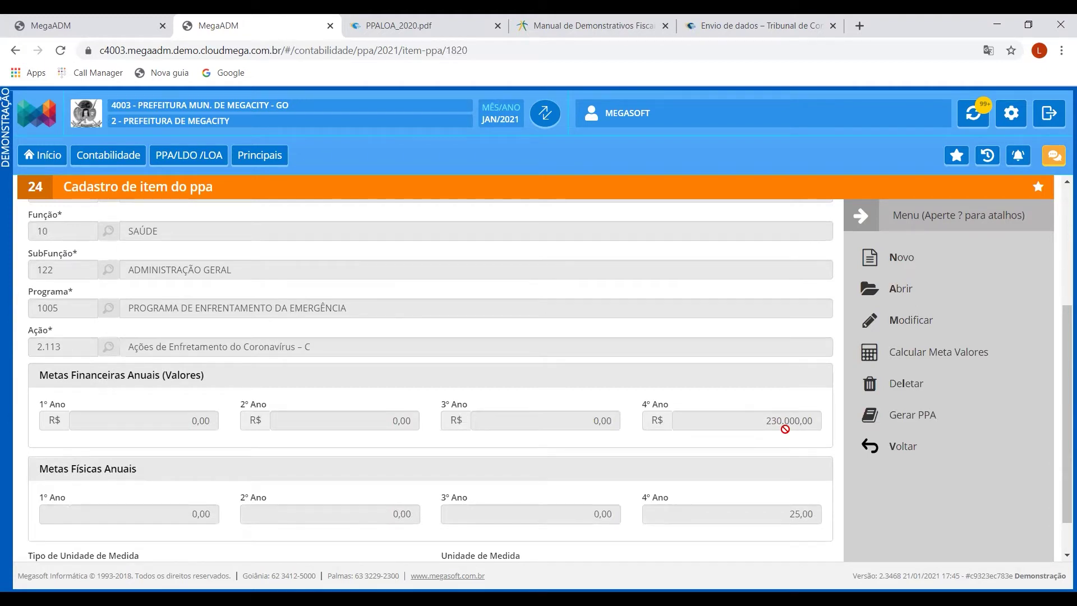
drag(757, 421, 814, 420)
click(121, 21)
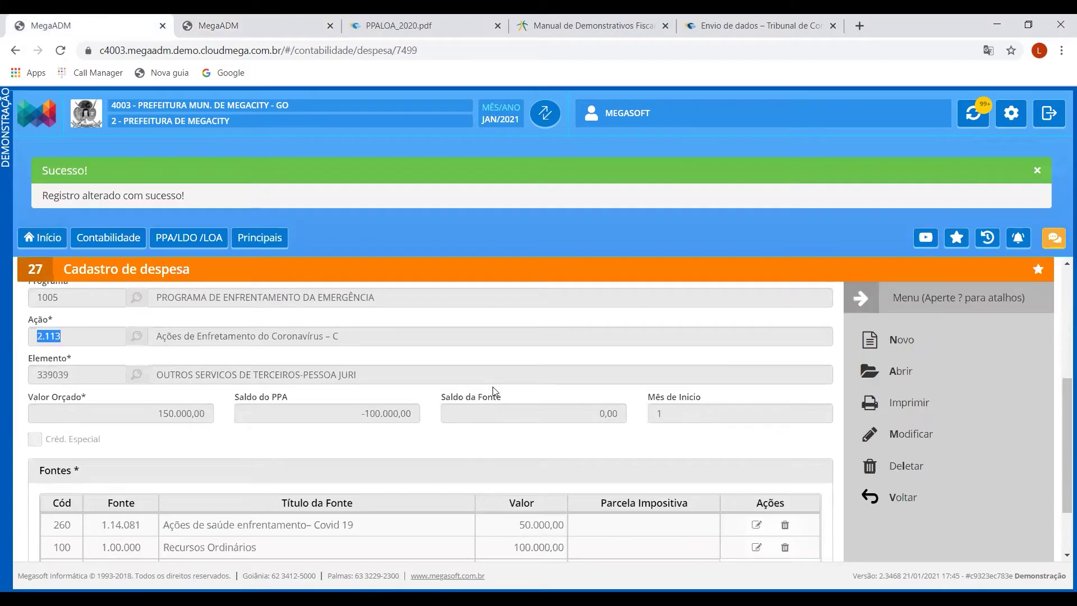
scroll(600, 469, down, 2)
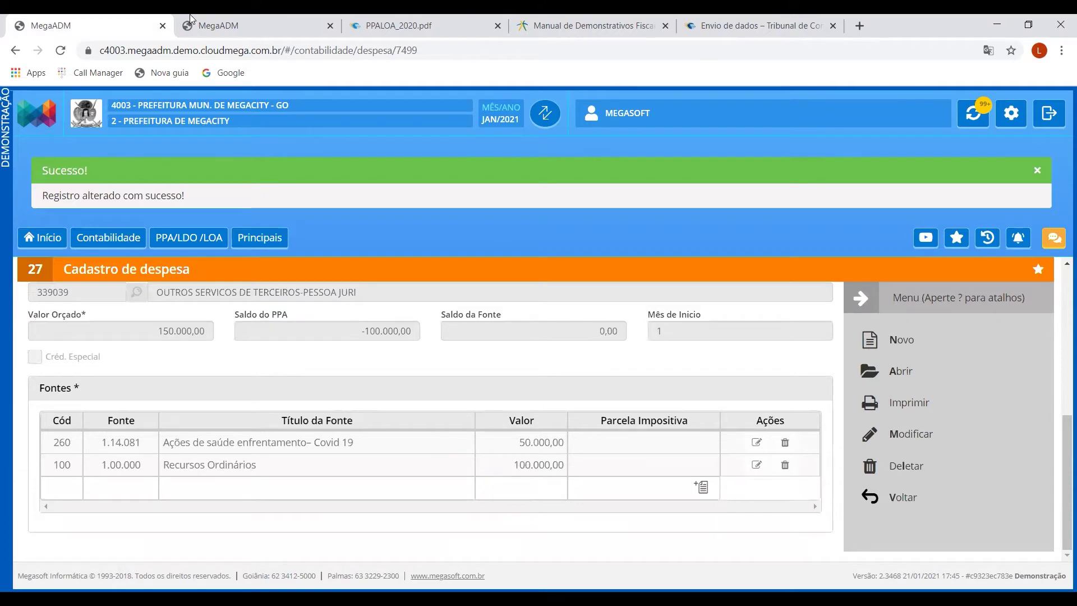
Show the PPA item's option to generate the PPA from this year's budget, dismiss it, and return to the expense record
click(210, 22)
click(897, 414)
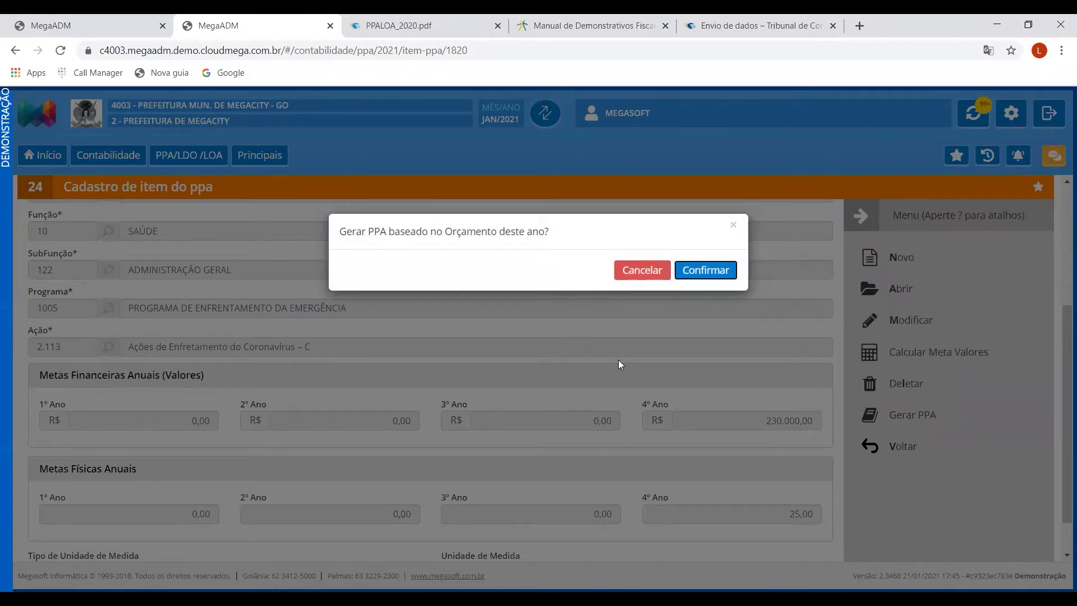
click(733, 225)
click(108, 20)
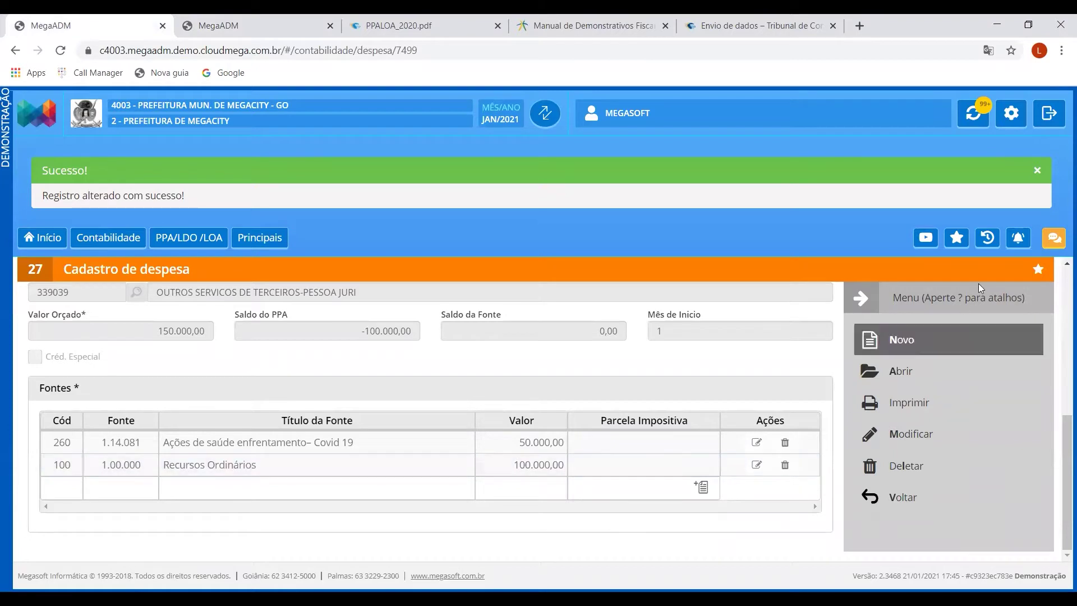
Open the expense for modification and remove its funding source 100, Recursos Ordinários
click(1032, 171)
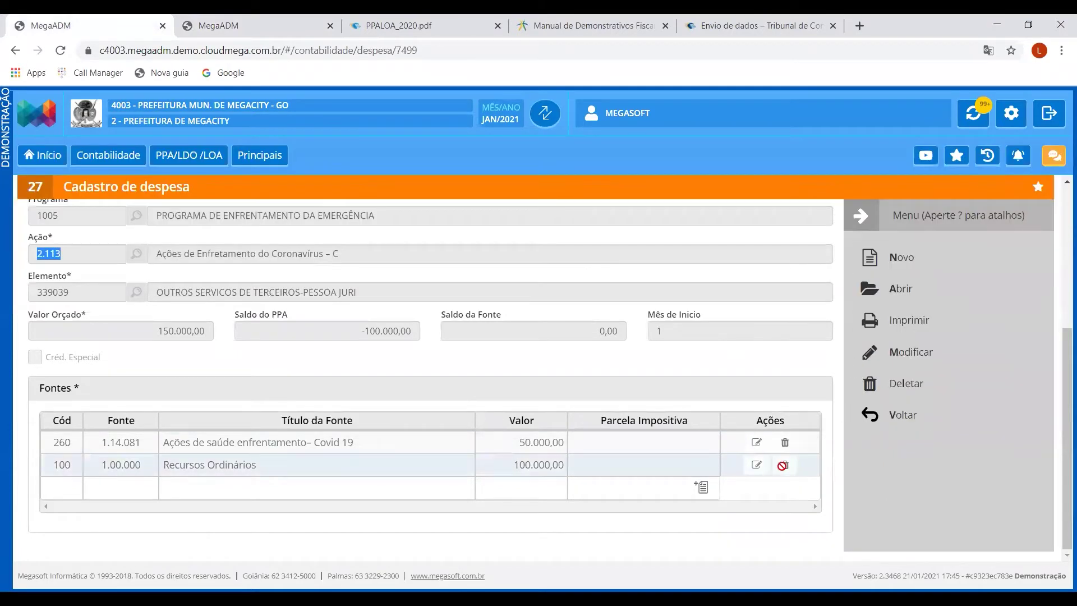
click(904, 353)
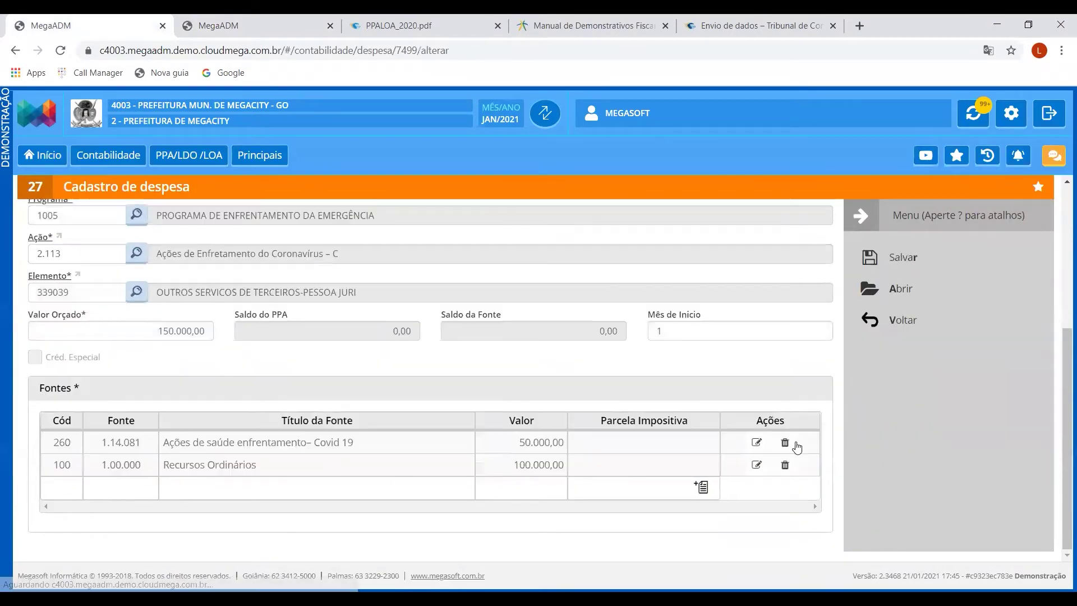
click(785, 465)
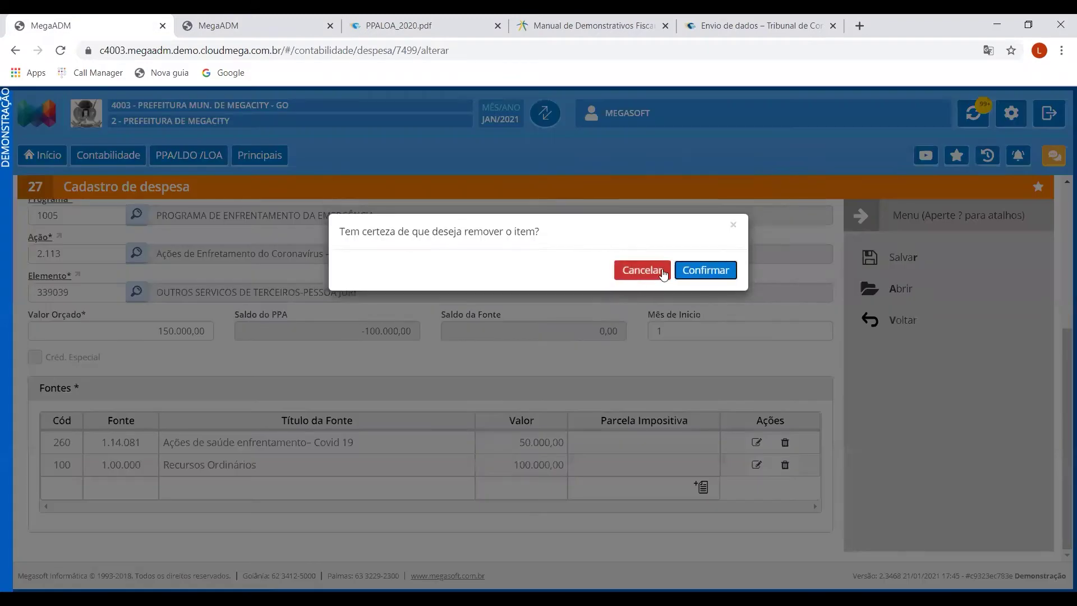
click(706, 270)
Set the expense's Valor Orçado to 50.000,00, check the Saldo do PPA and Saldo da Fonte, and save the record
click(178, 351)
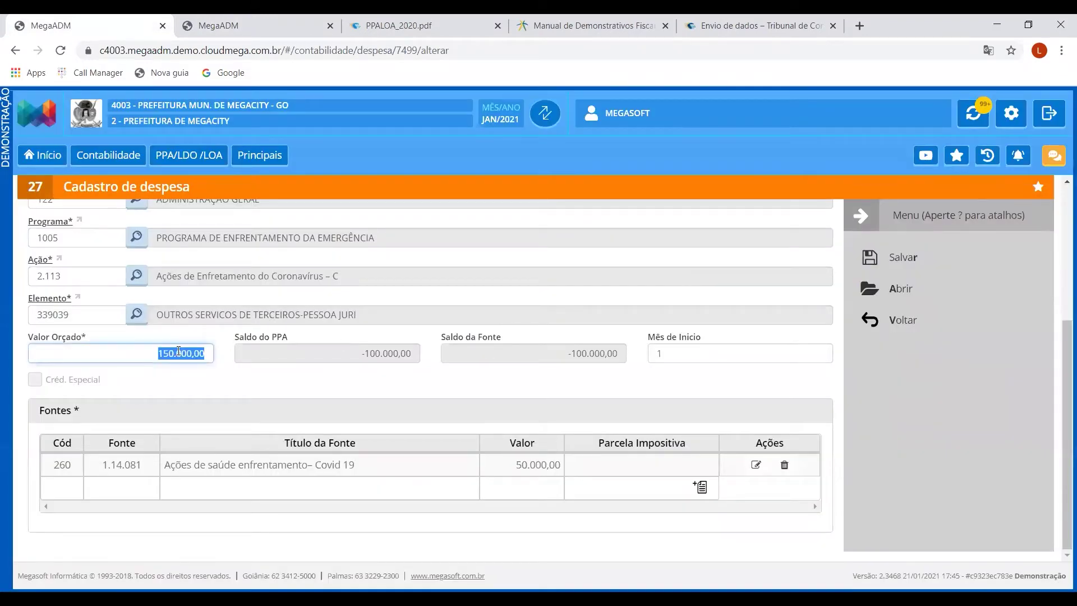
text(50.000)
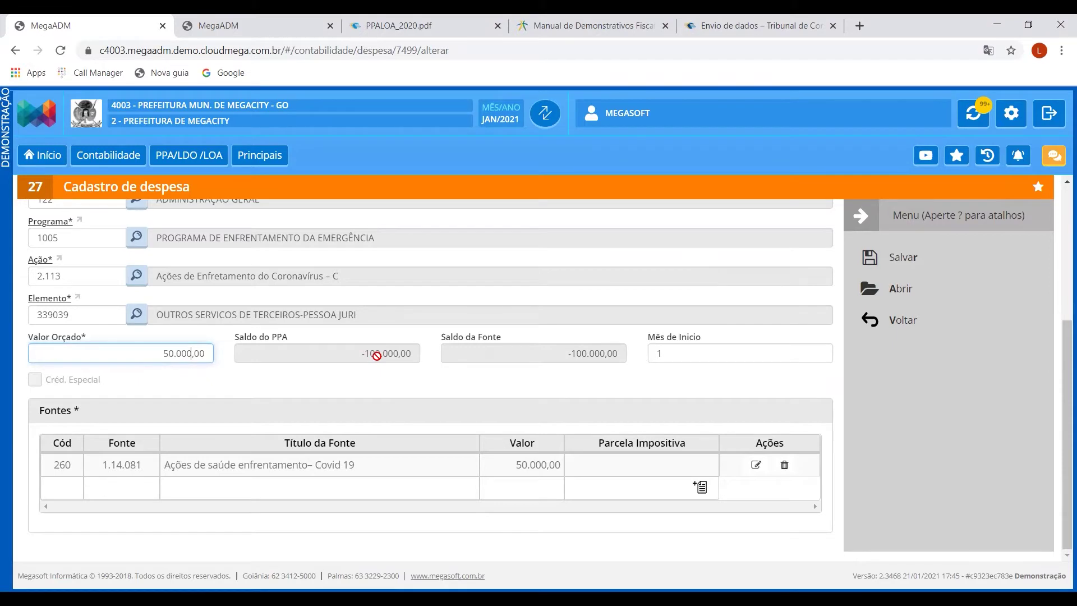
drag(361, 355, 405, 355)
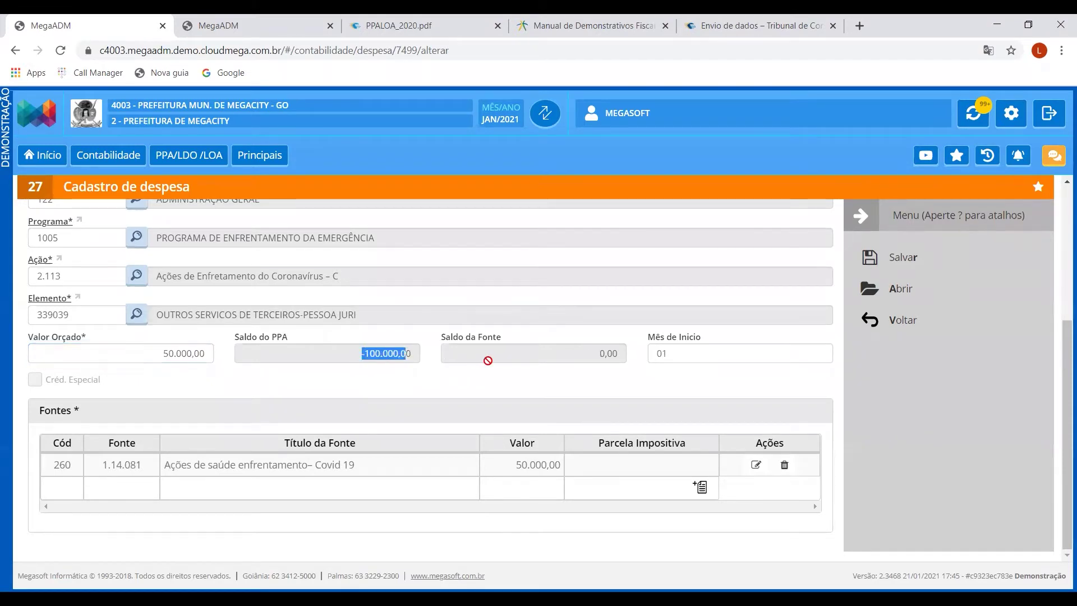
click(581, 357)
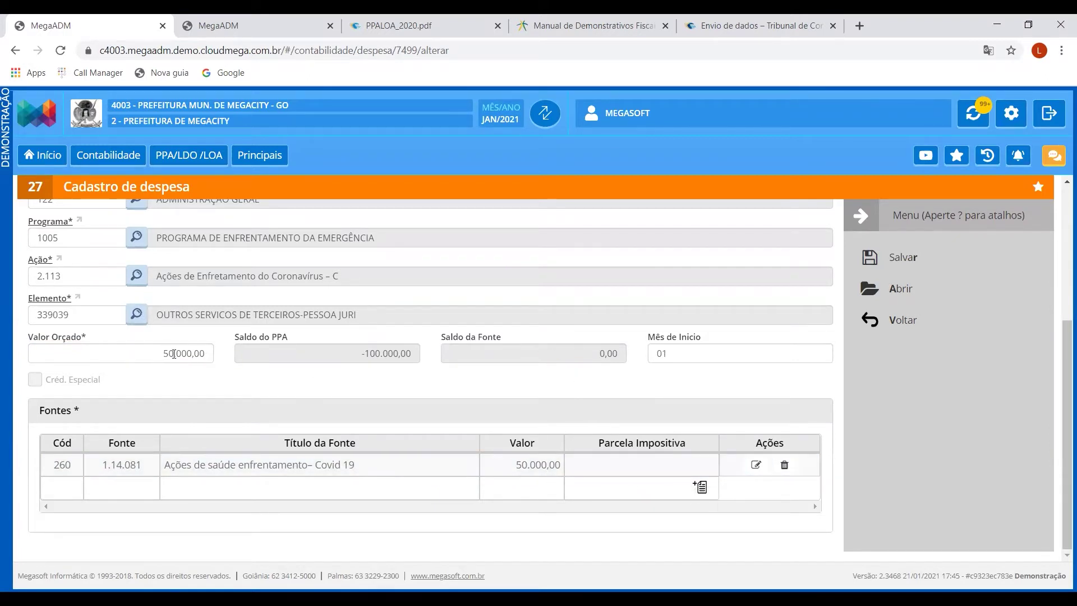
drag(162, 353, 204, 353)
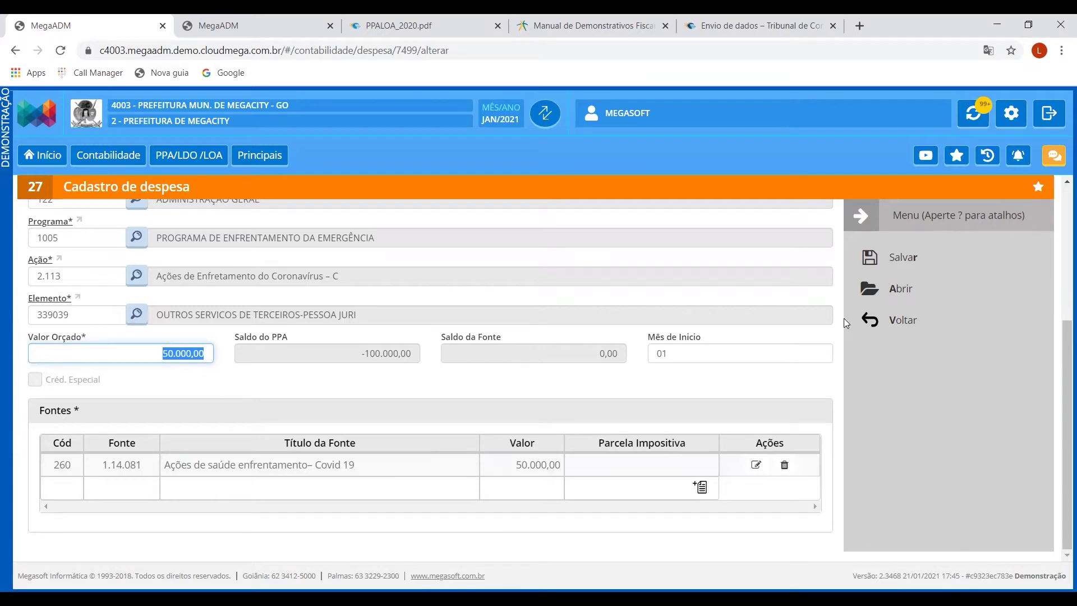
click(910, 259)
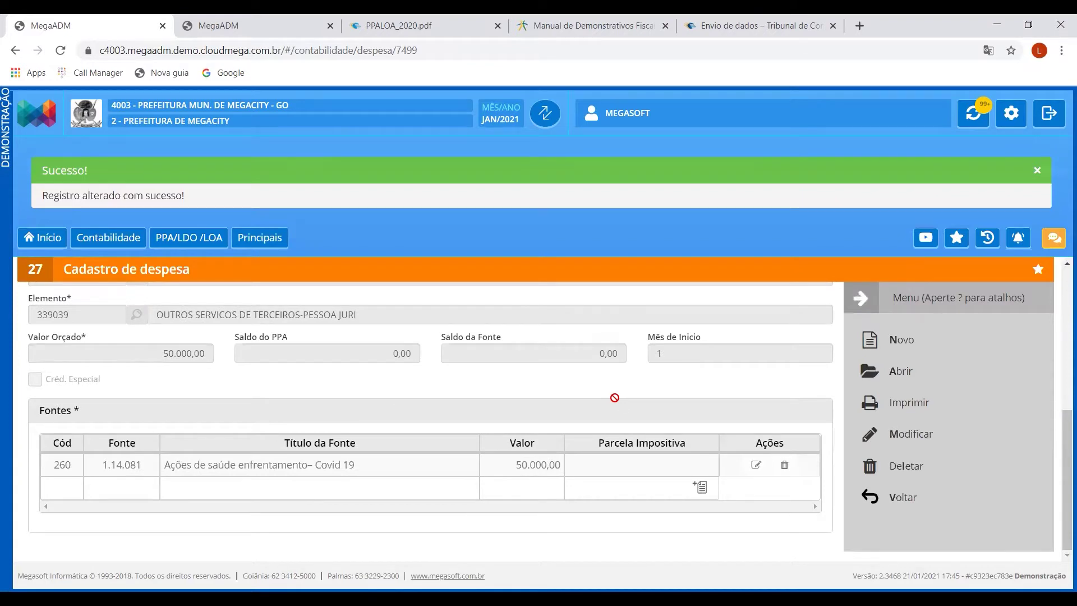
Check the saved expense's Mês de Início and review its classification fields
double_click(654, 353)
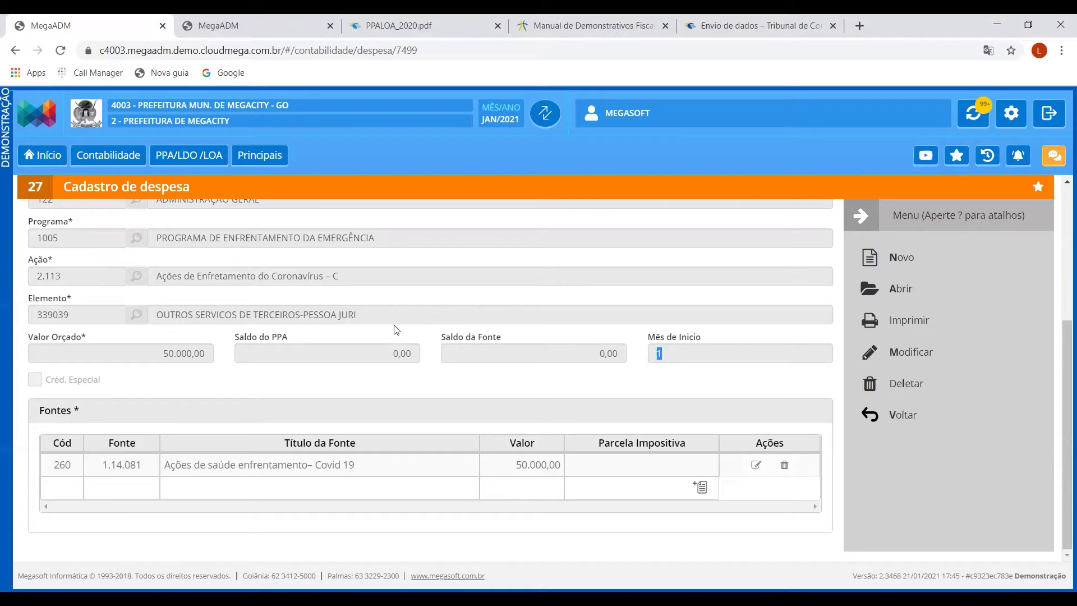
scroll(372, 325, up, 4)
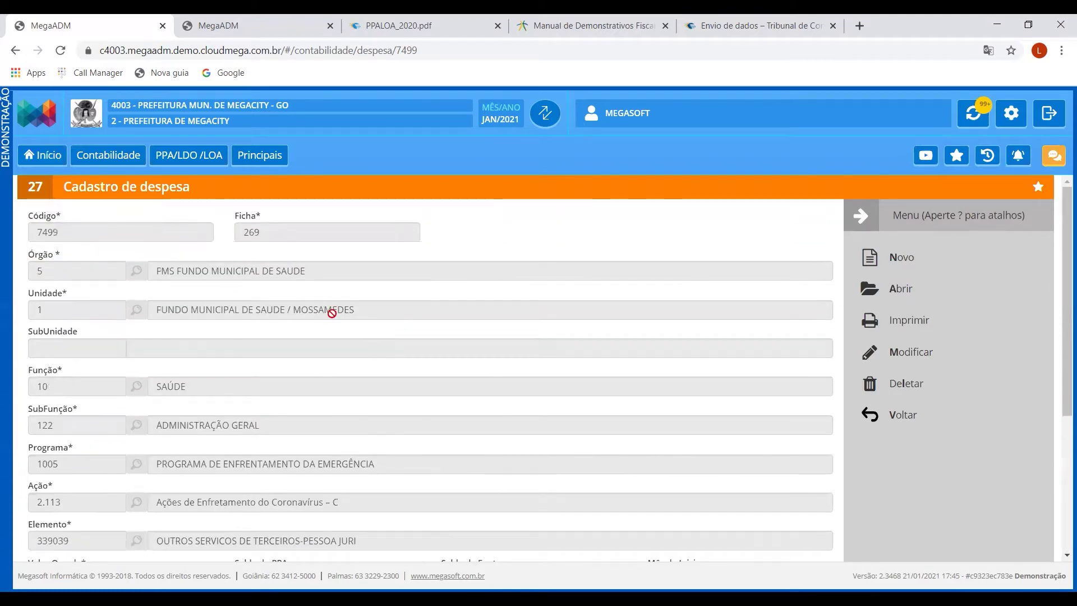
scroll(333, 323, down, 4)
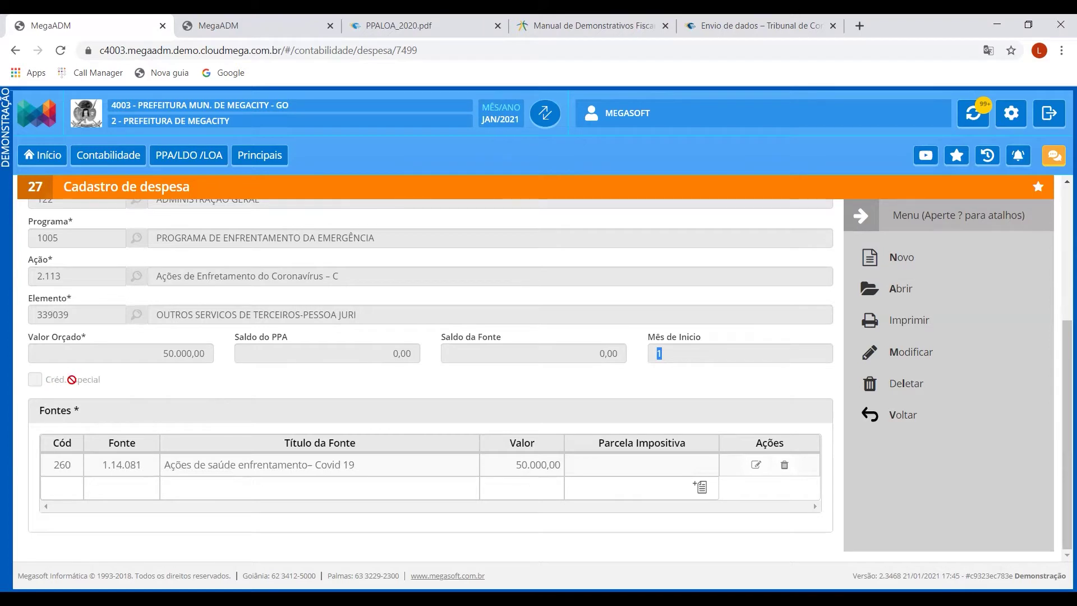
Reopen the expense for modification and examine its Valor Orçado and Mês de Início fields
click(920, 352)
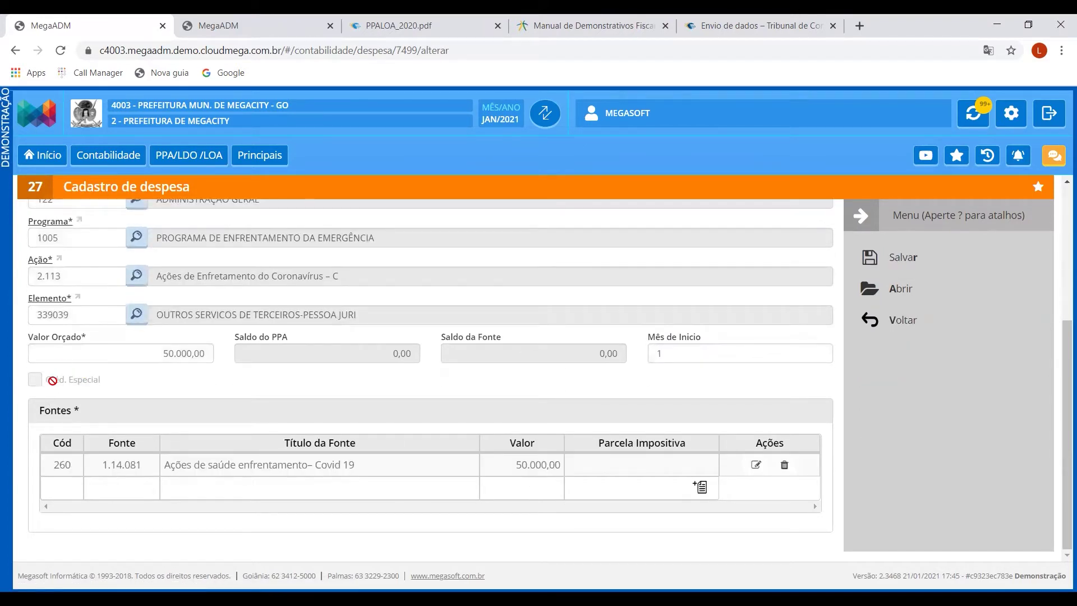
click(177, 347)
double_click(177, 347)
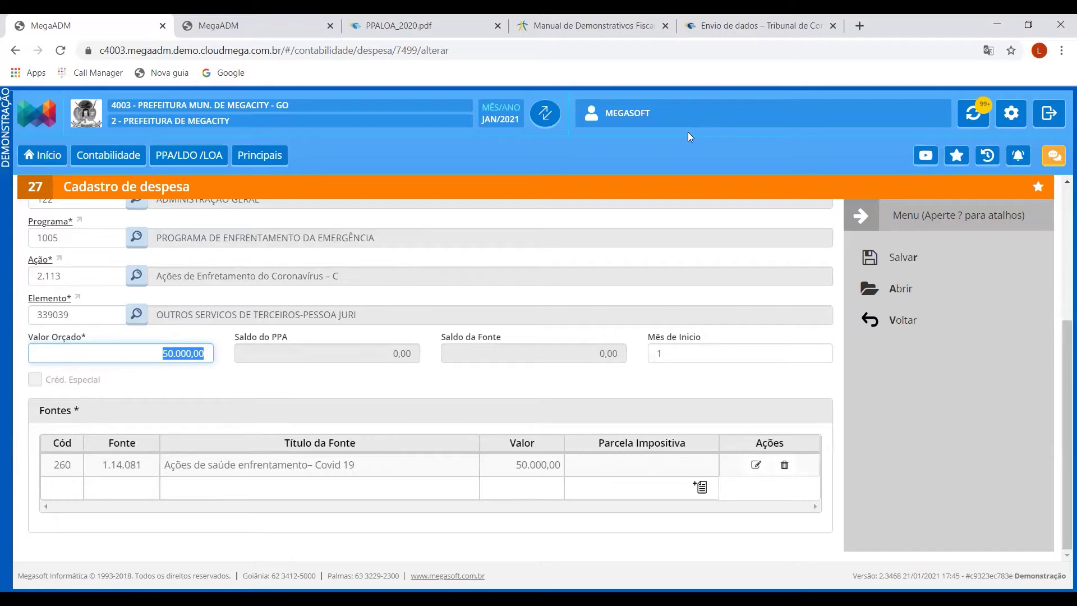
click(199, 357)
click(664, 353)
drag(664, 353, 659, 353)
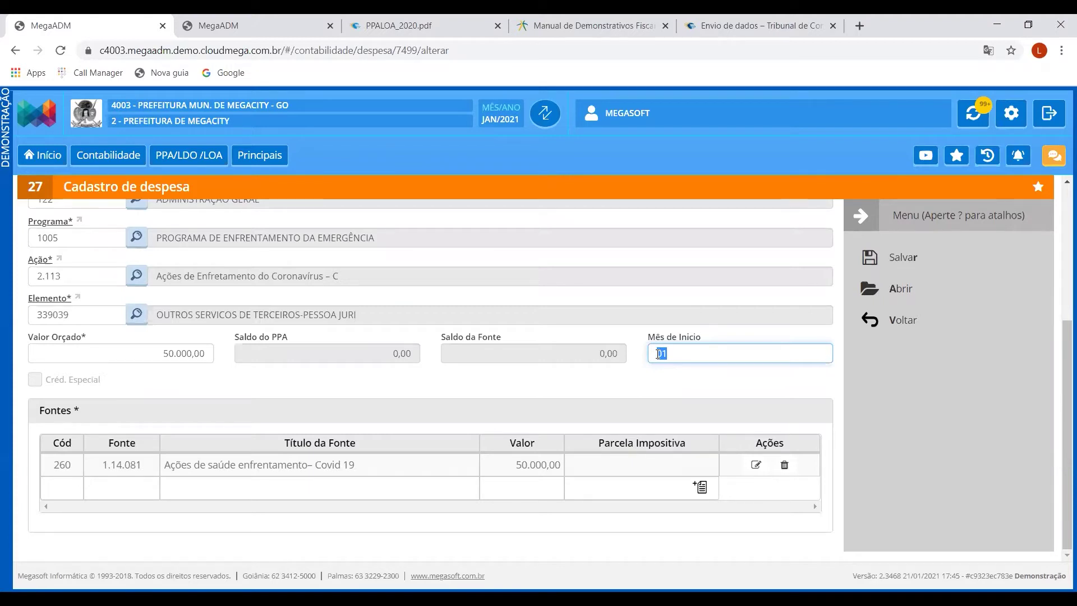
drag(160, 354, 205, 355)
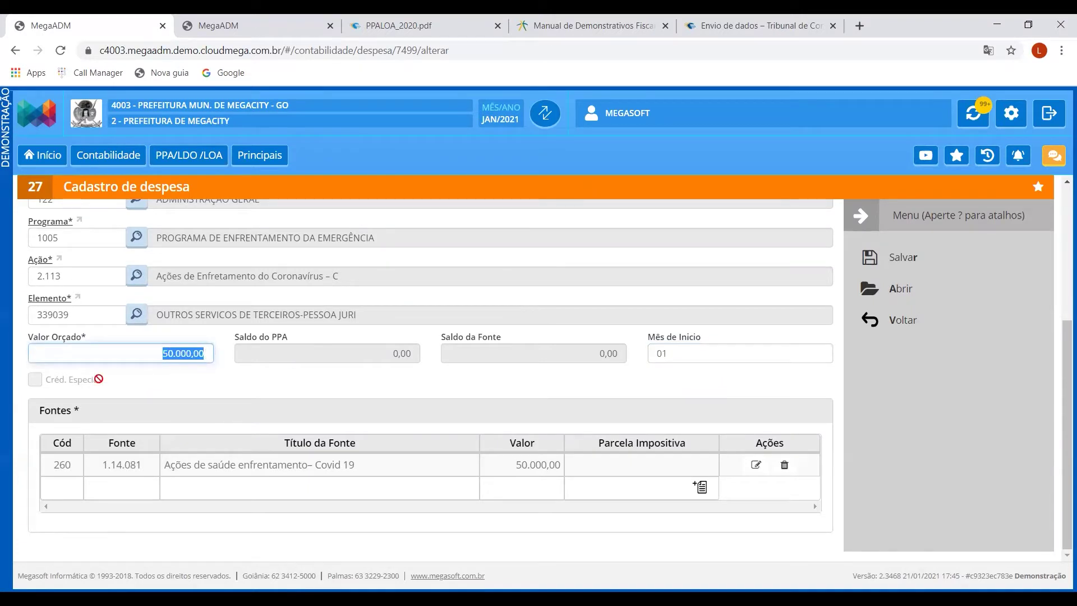
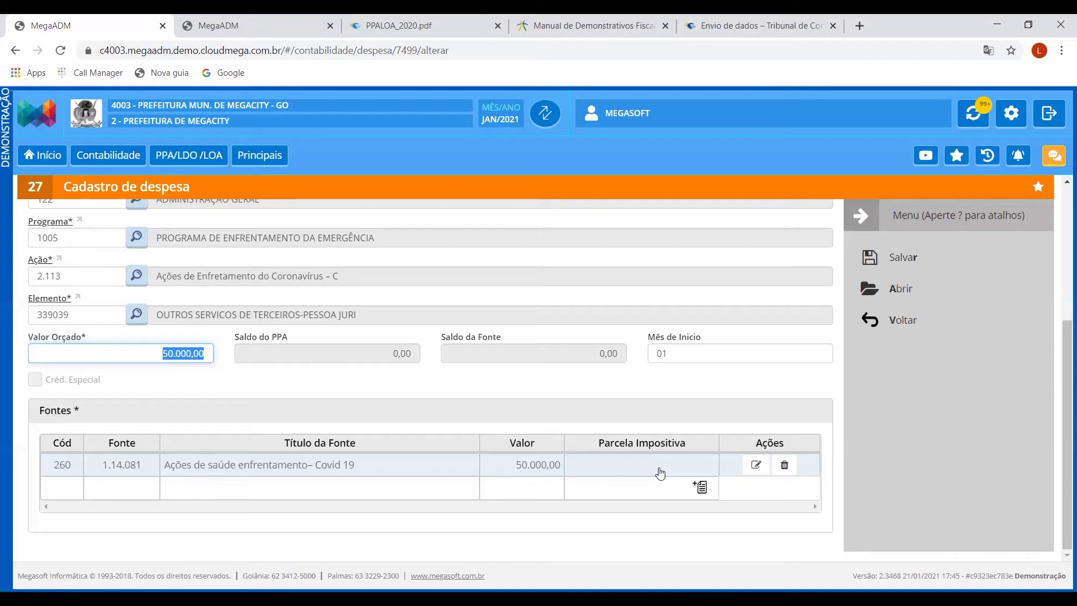
Consult all registered expenses without a filter and view expense 7498, element 339036, down to its funding sources
click(914, 287)
click(707, 252)
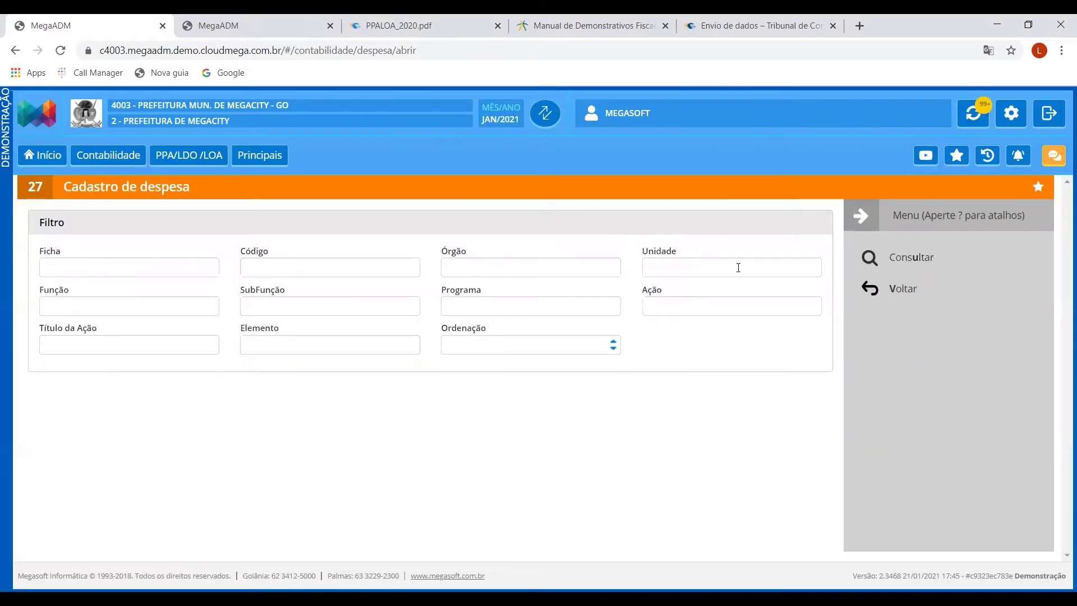
click(897, 258)
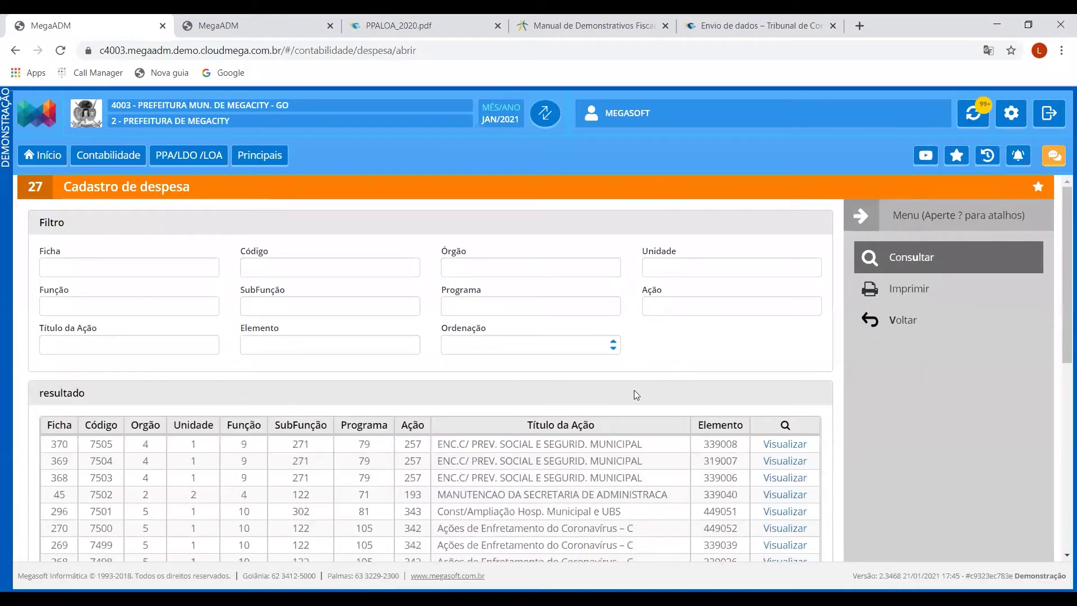
scroll(608, 423, down, 3)
double_click(584, 427)
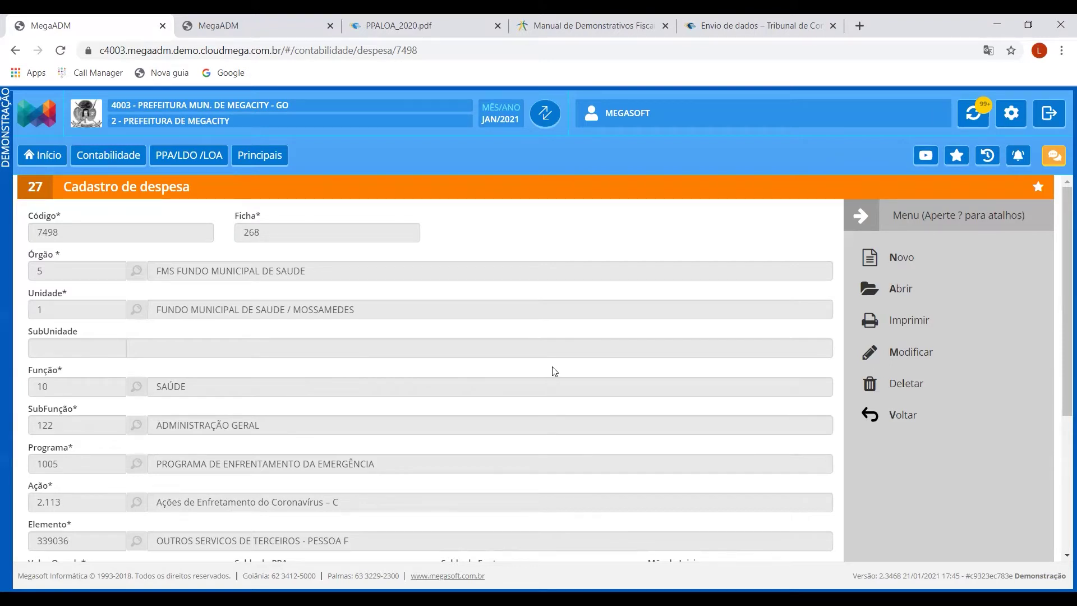
scroll(554, 370, down, 2)
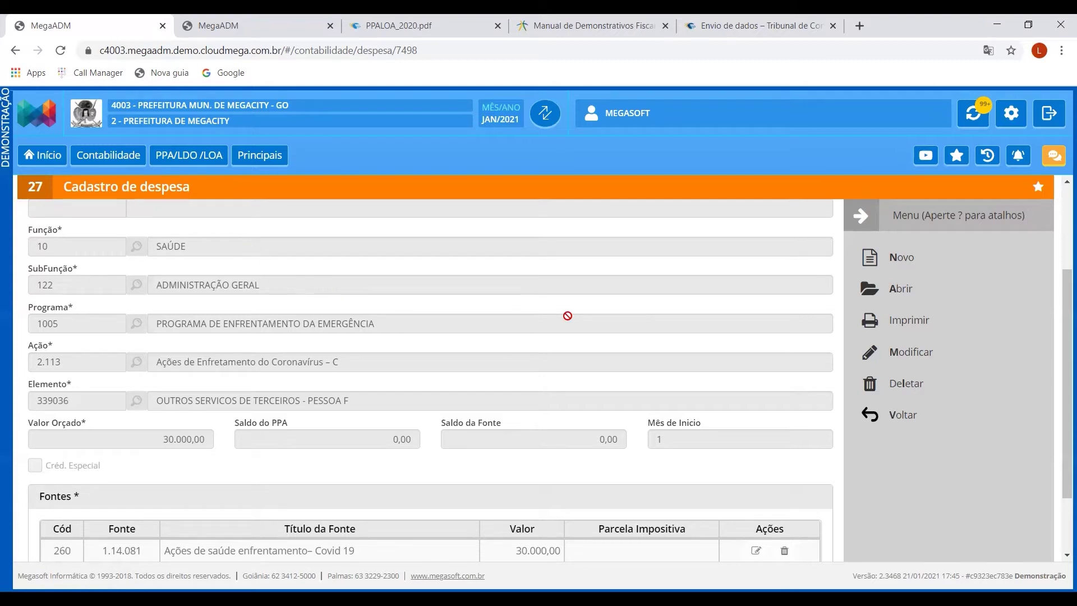
Leave the expense registration, show the revenue projection registration (Projeção Receita), and return to the main functions
click(920, 425)
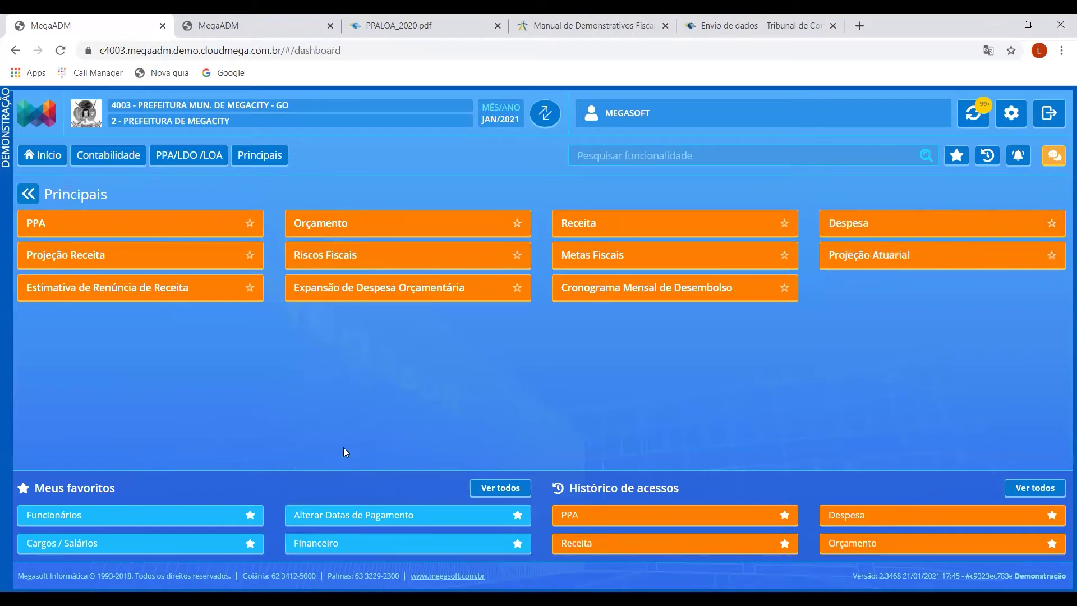
click(102, 256)
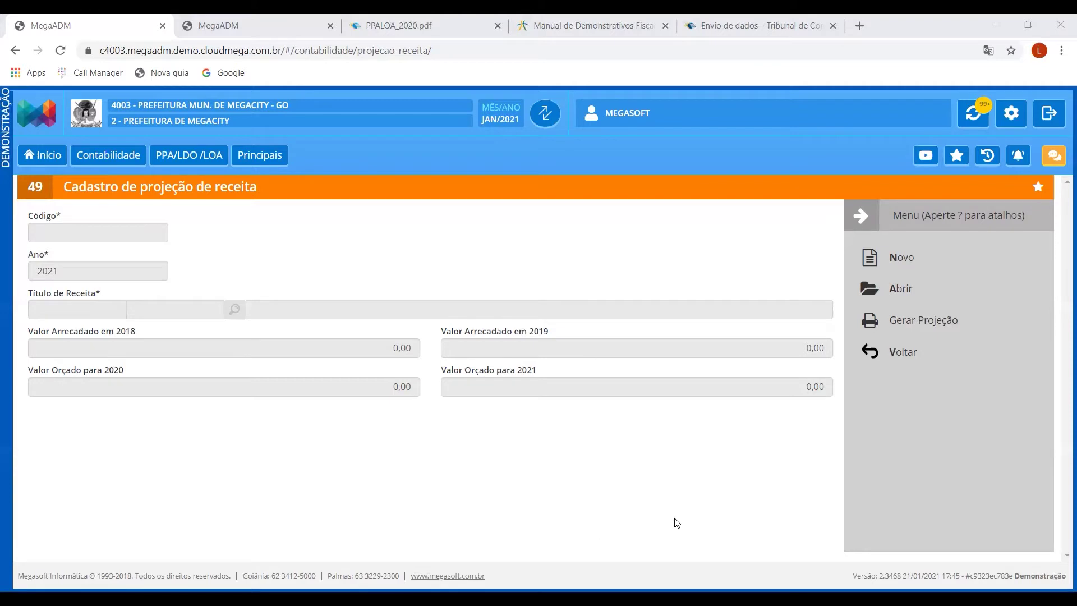
click(911, 360)
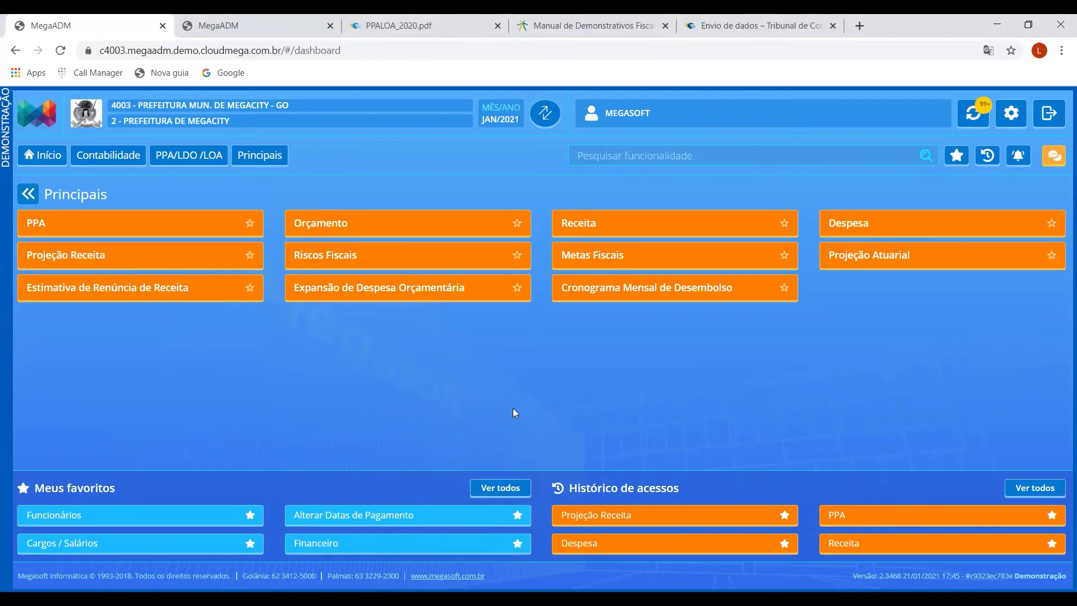
Start a new fiscal risk record with Tipo do Risco 07 - Frustração de Arrecadação and leave it without saving
click(348, 257)
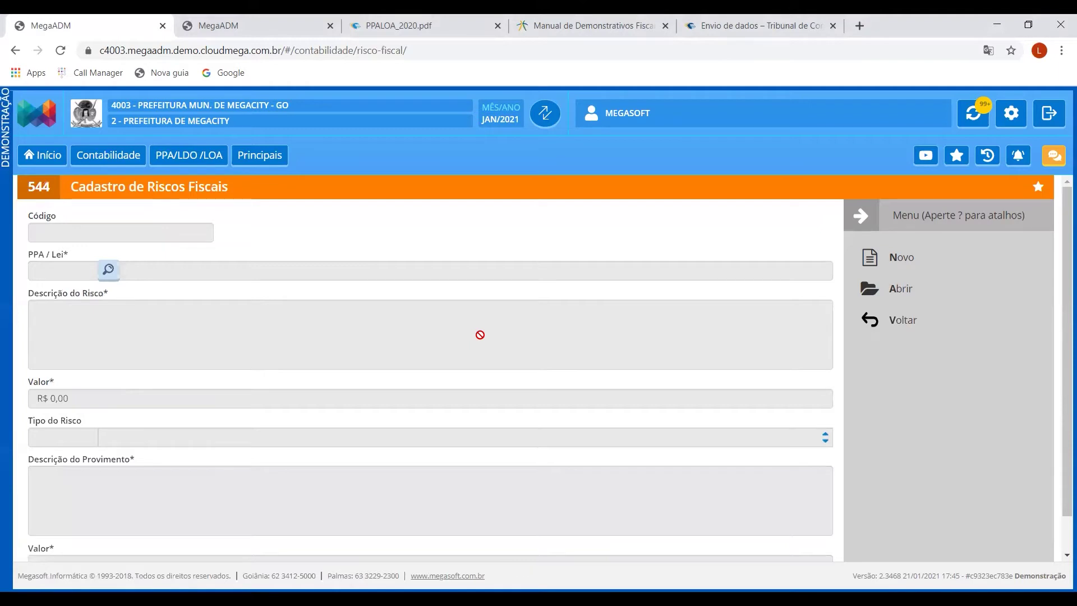
click(889, 261)
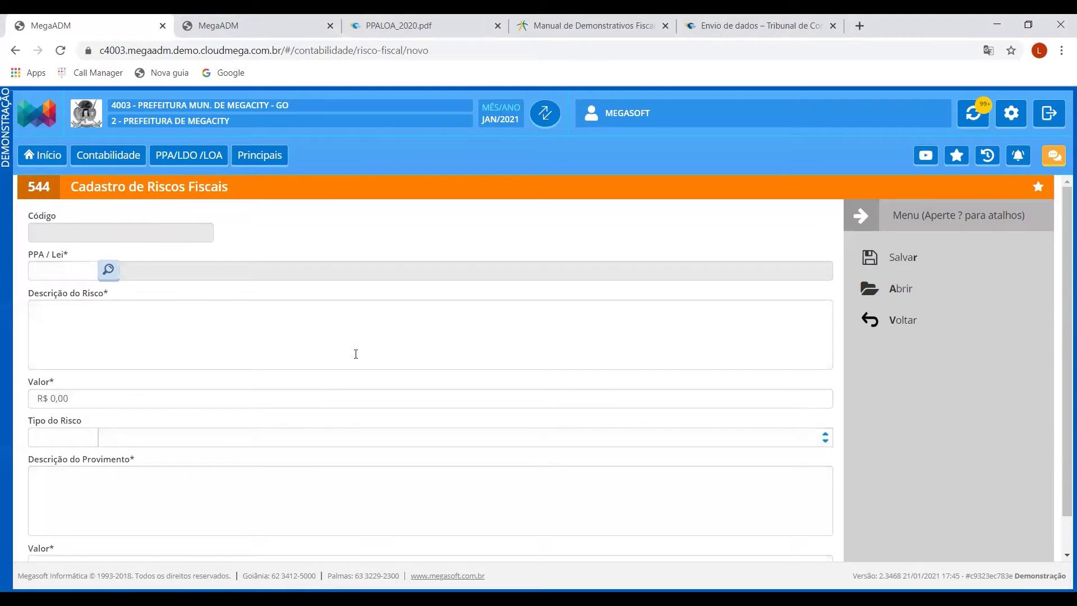
click(167, 437)
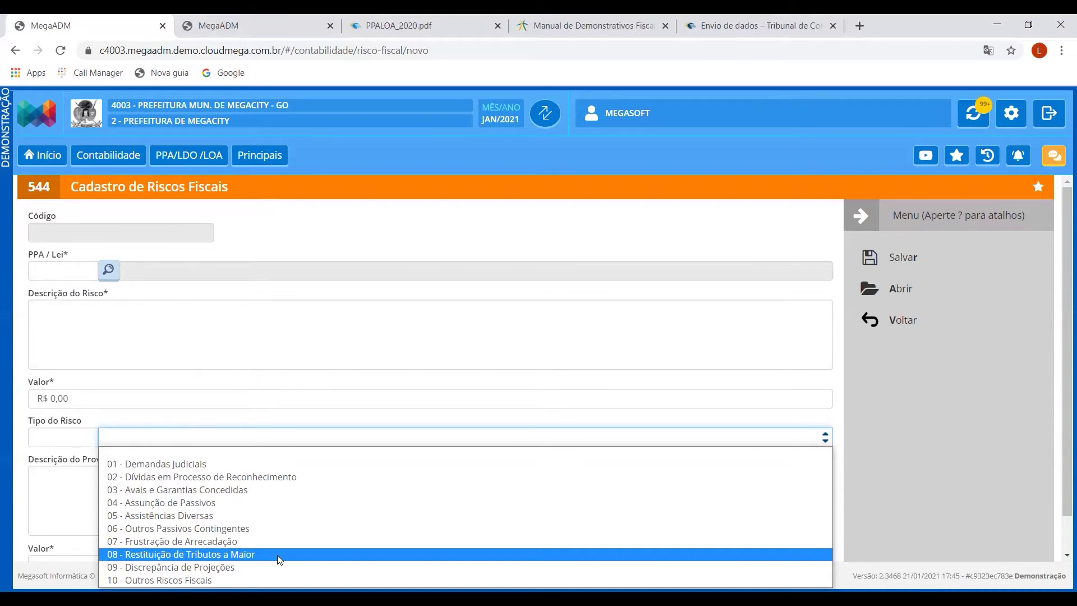
click(238, 539)
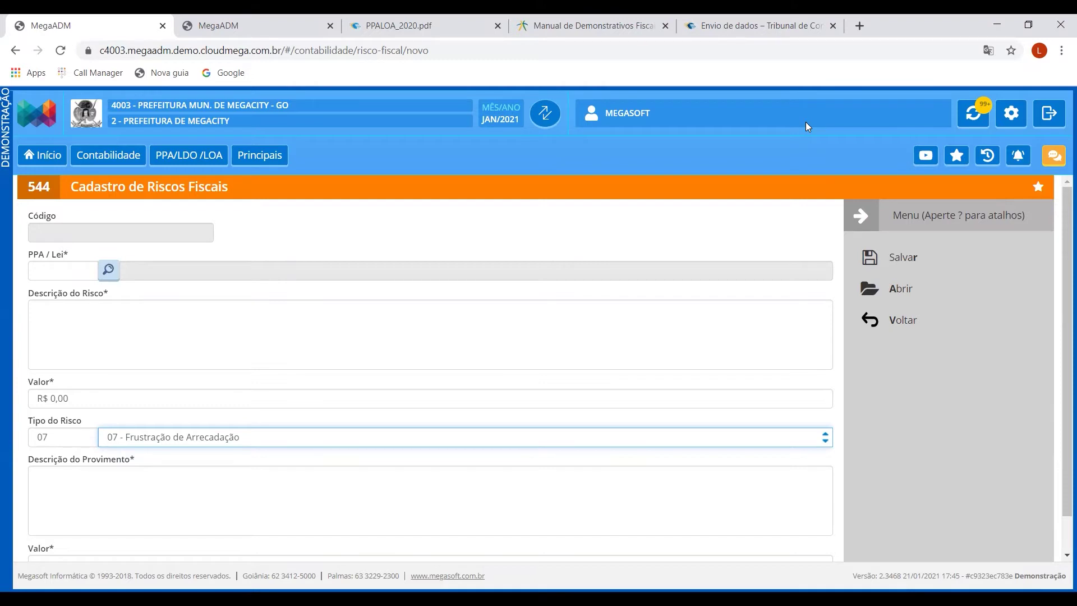
click(881, 331)
click(694, 271)
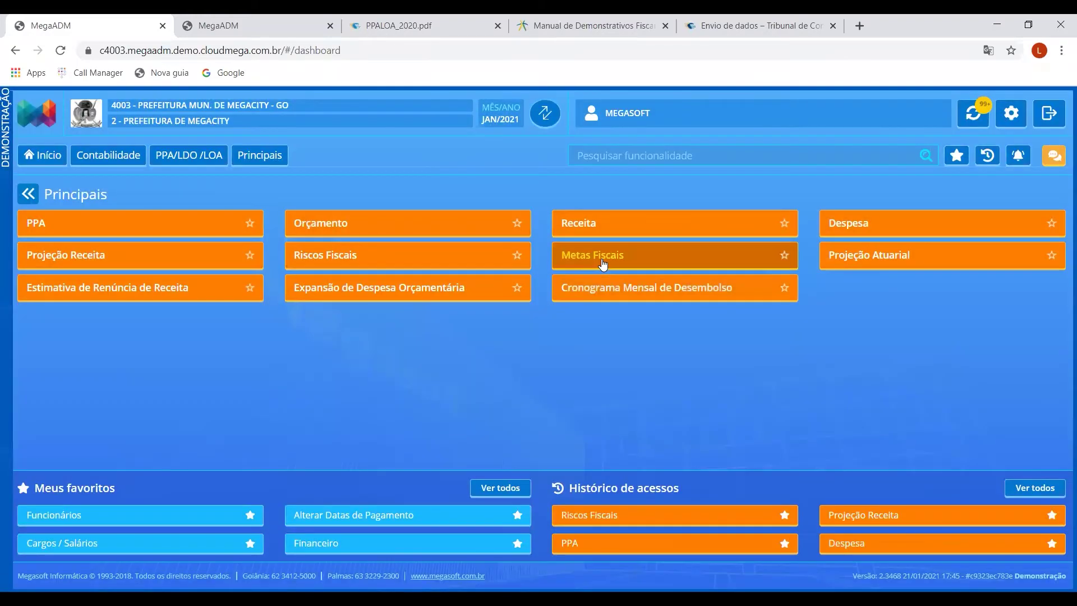
Open the fiscal goals registration (Metas Fiscais) and examine the exchange, inflation, constant-value and interest rate fields under Índices
click(603, 264)
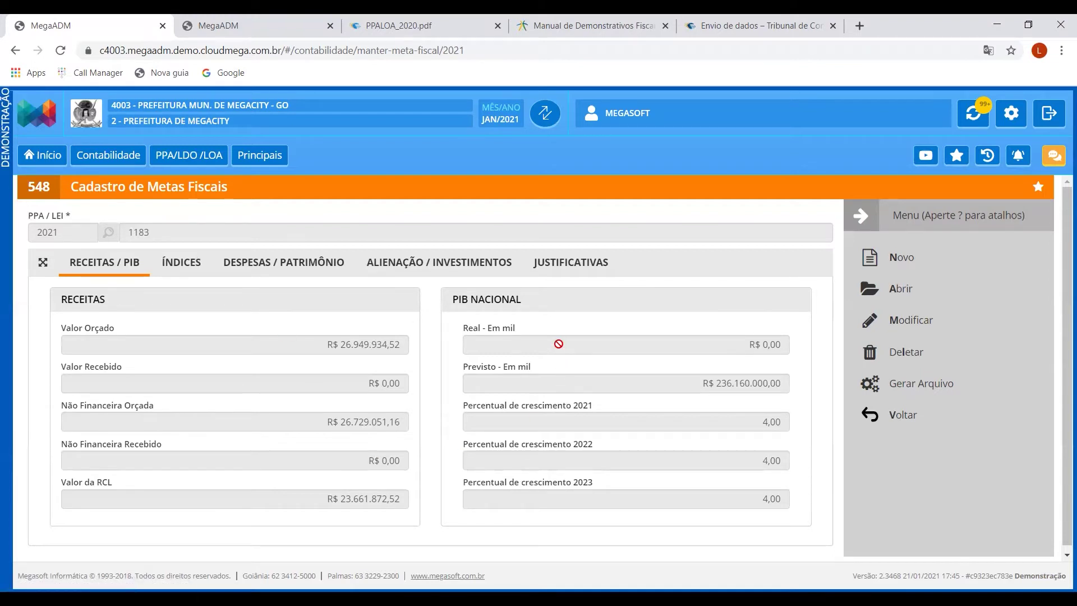
click(179, 264)
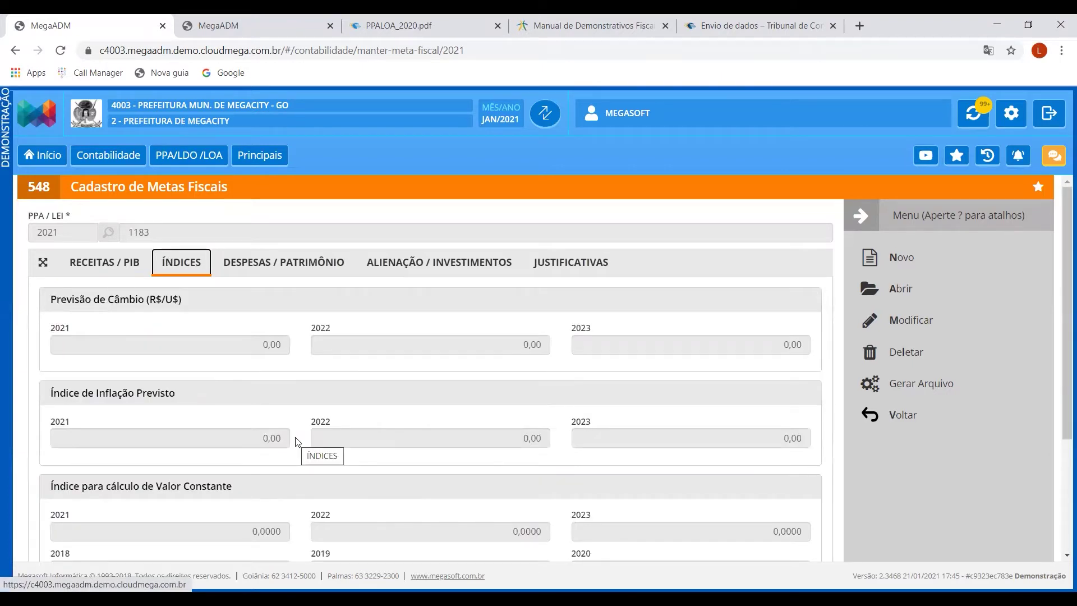
scroll(297, 441, down, 2)
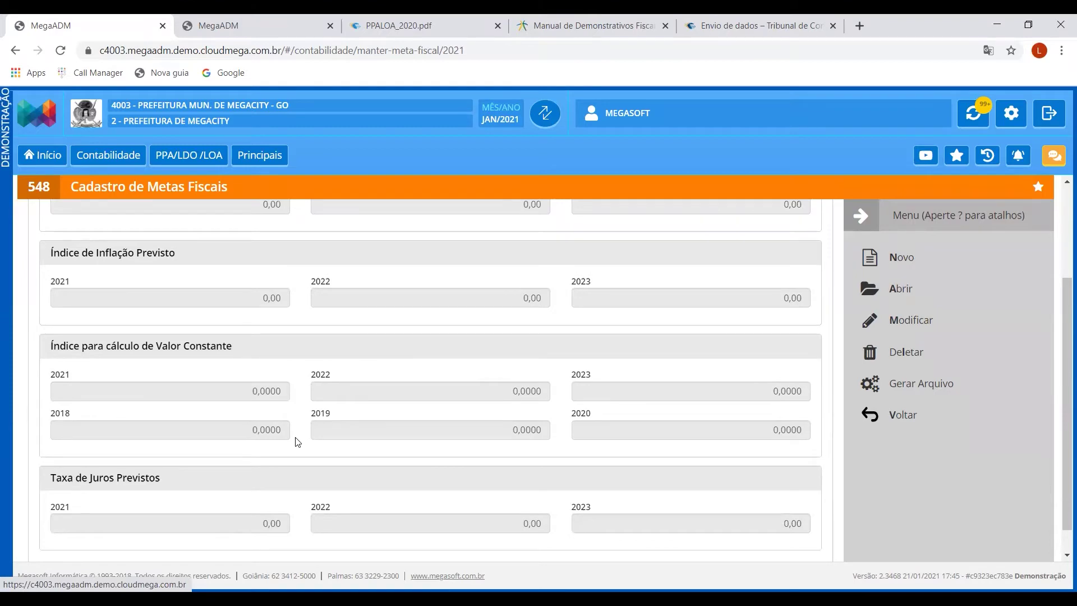
scroll(298, 441, up, 2)
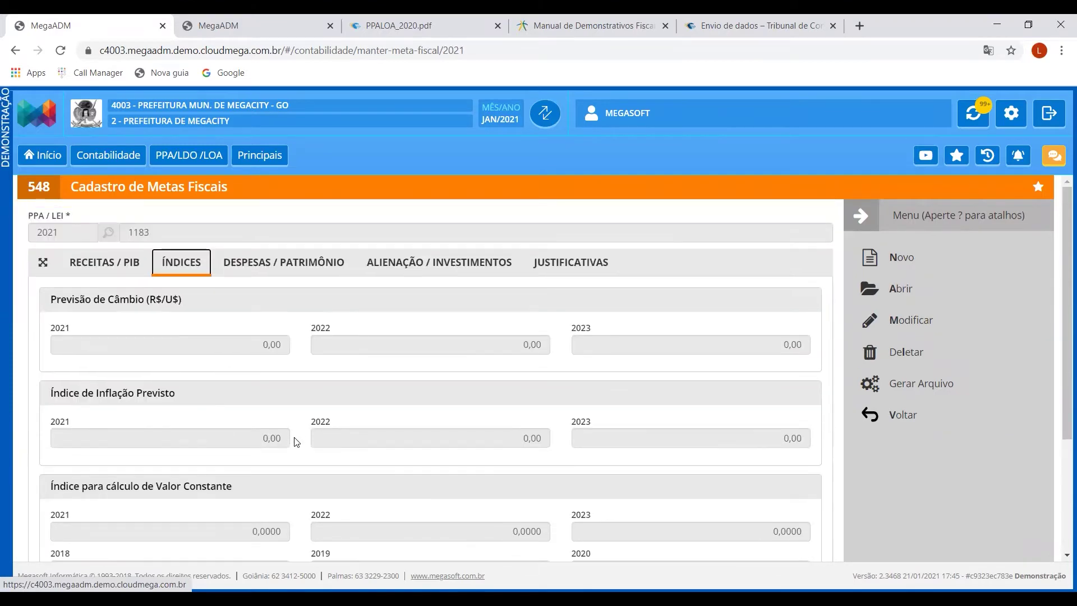
scroll(297, 441, down, 3)
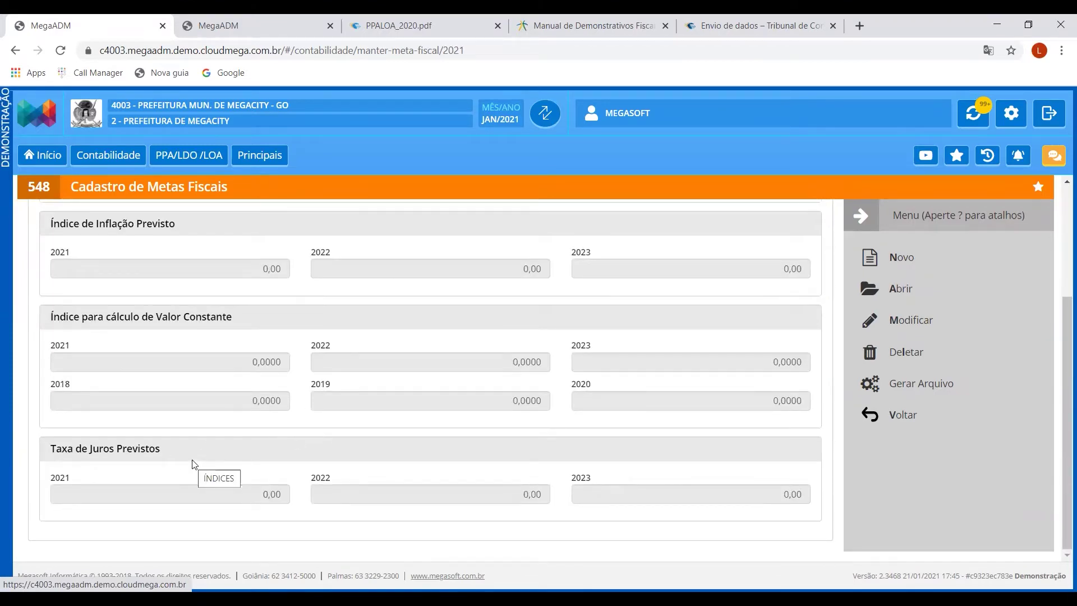
scroll(193, 464, up, 3)
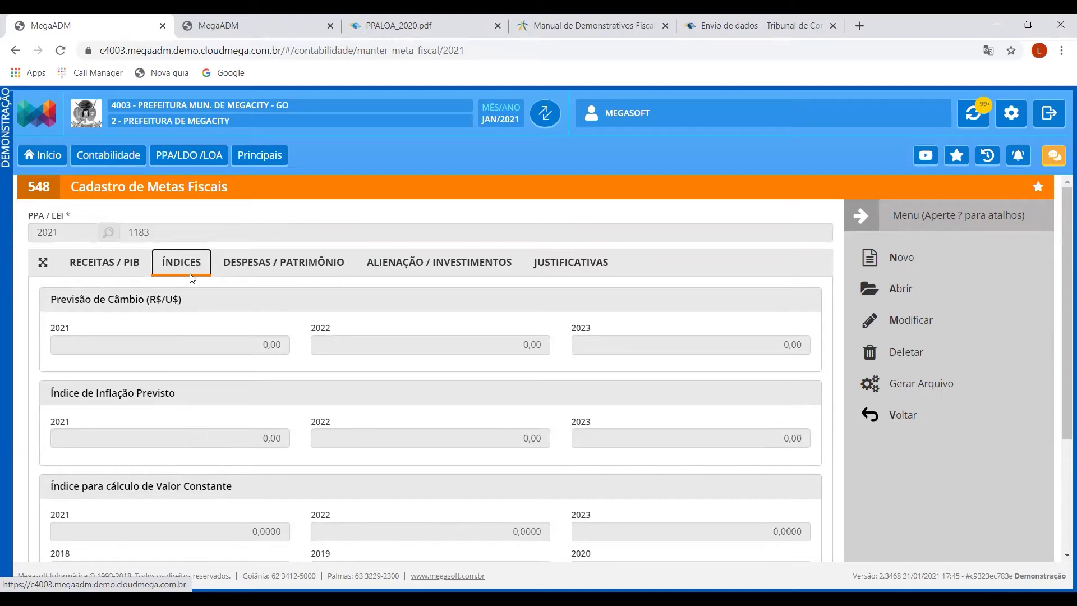
Review the Despesas / Patrimônio, Receitas / PIB, Alienação / Investimentos and Justificativas sections of the fiscal goals, returning to Índices
click(260, 262)
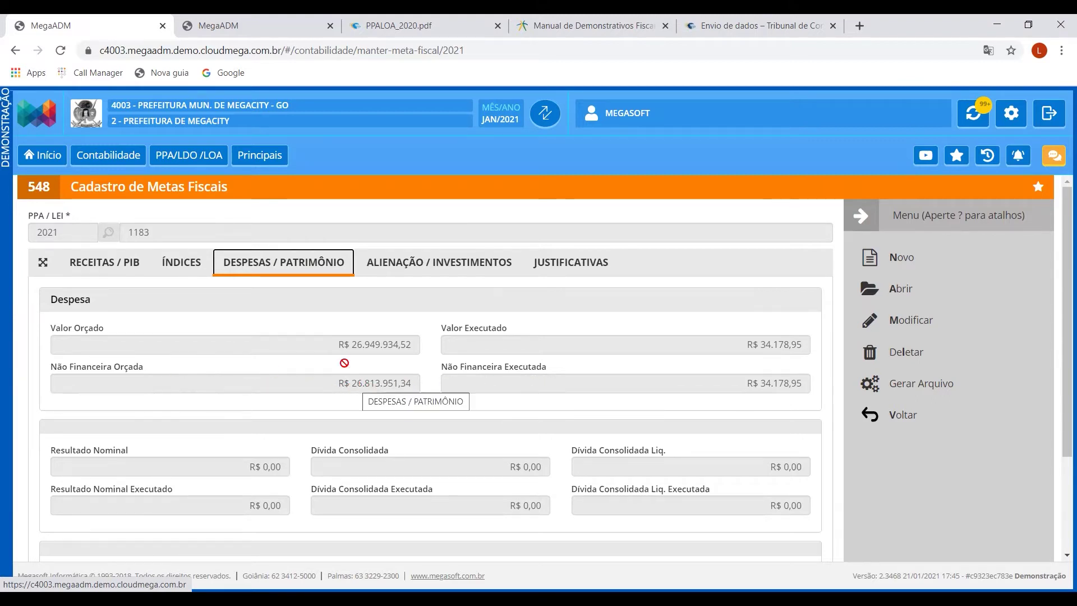
click(108, 263)
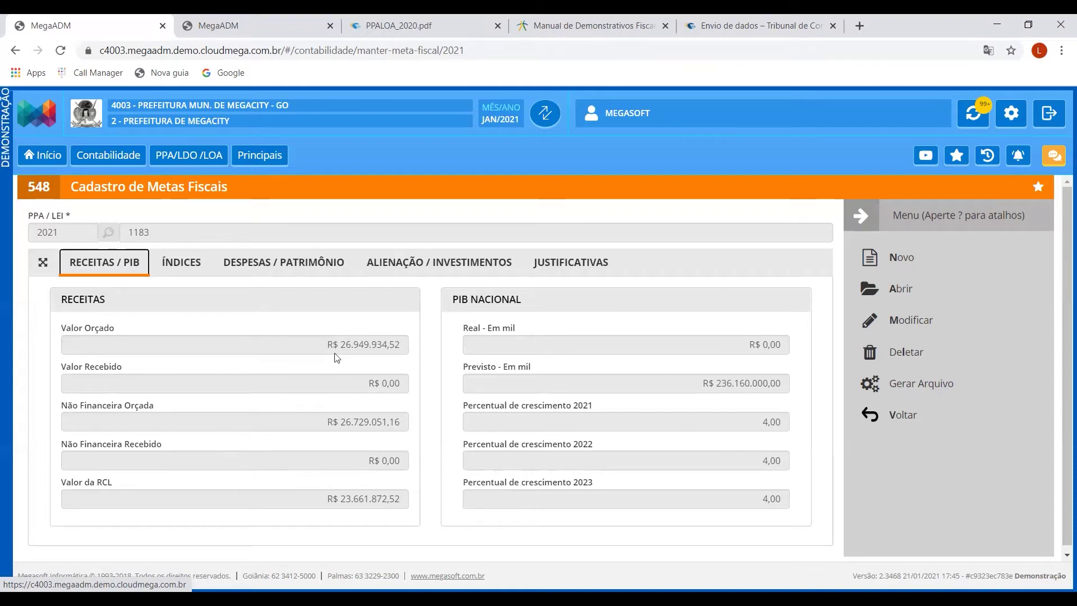
click(408, 266)
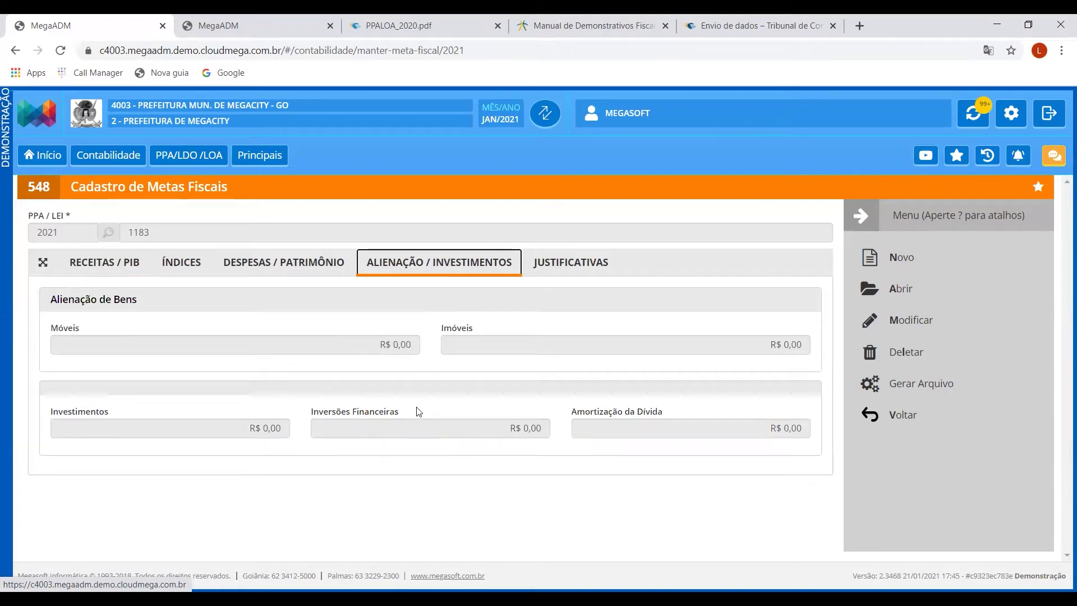
click(552, 263)
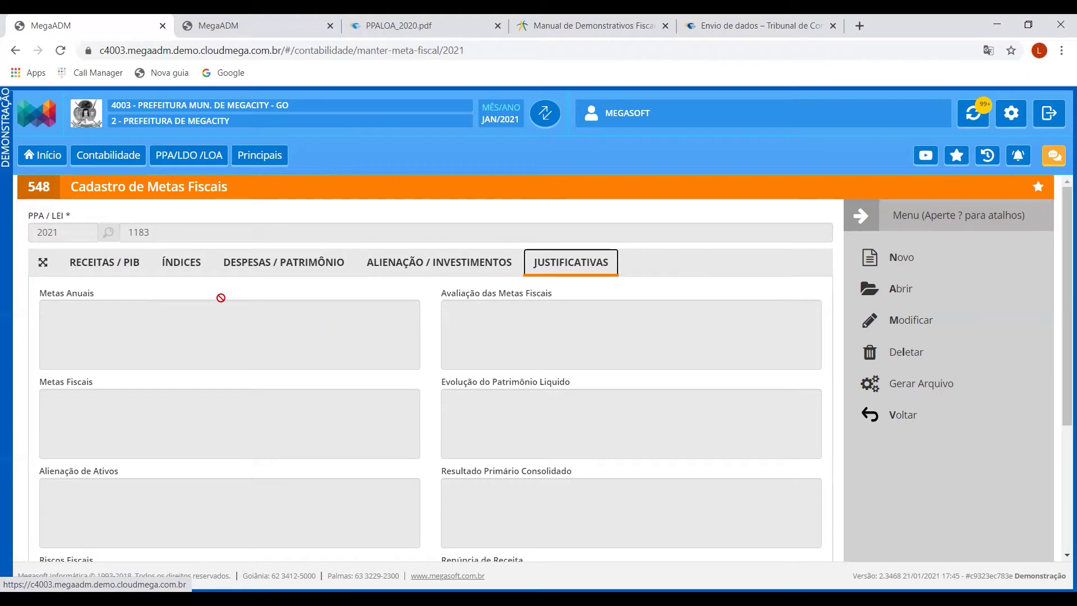
click(169, 267)
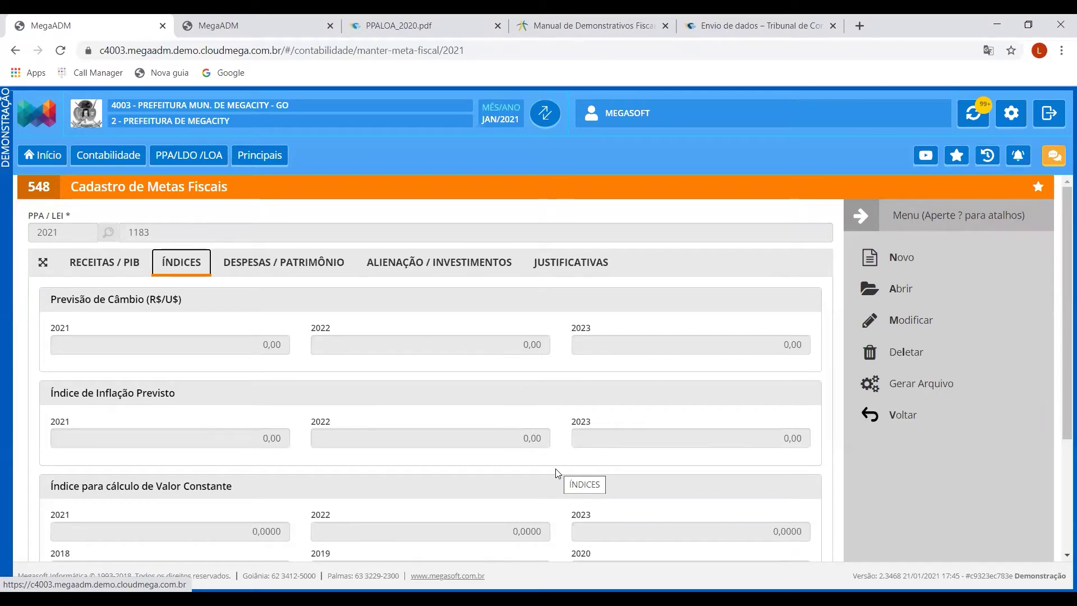
scroll(555, 473, down, 1)
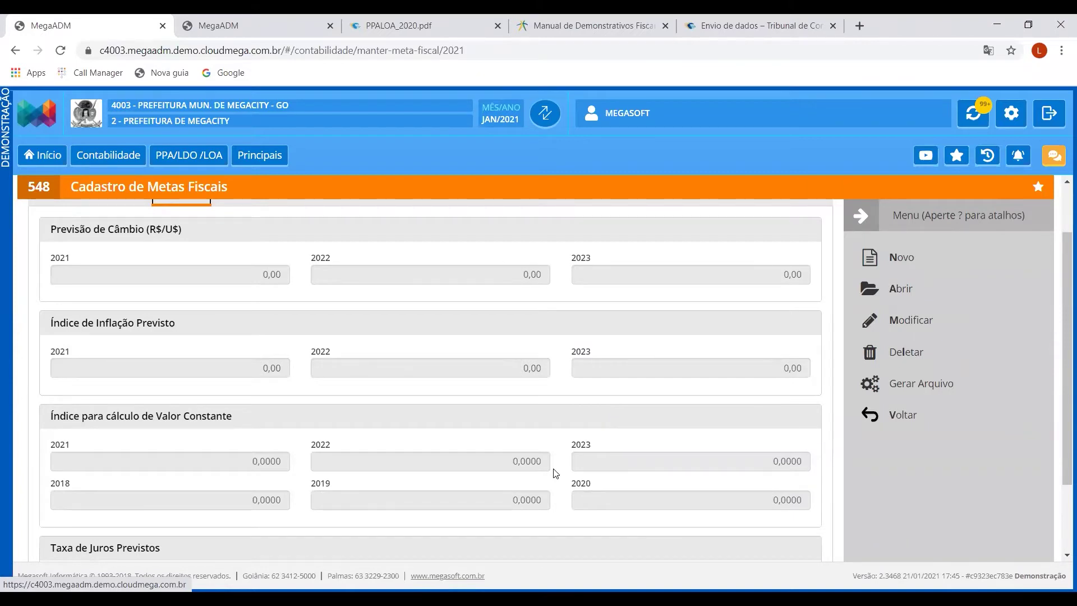
In the second MegaADM session, generate the Metas Anuais - Anexo 1 report from Demonstrativos de Metas Fiscais
click(274, 19)
click(899, 449)
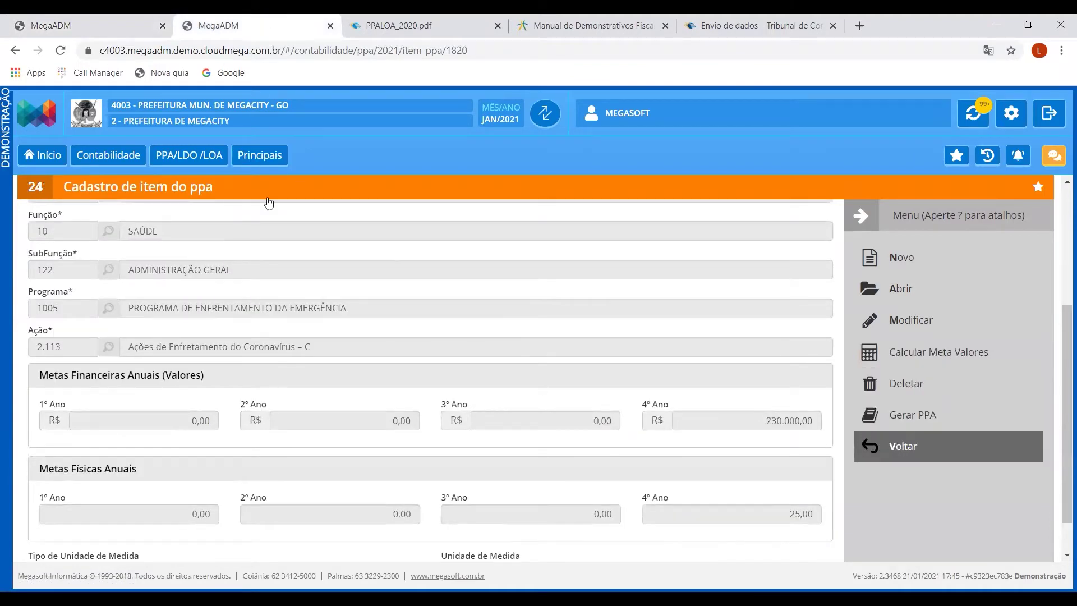
click(205, 161)
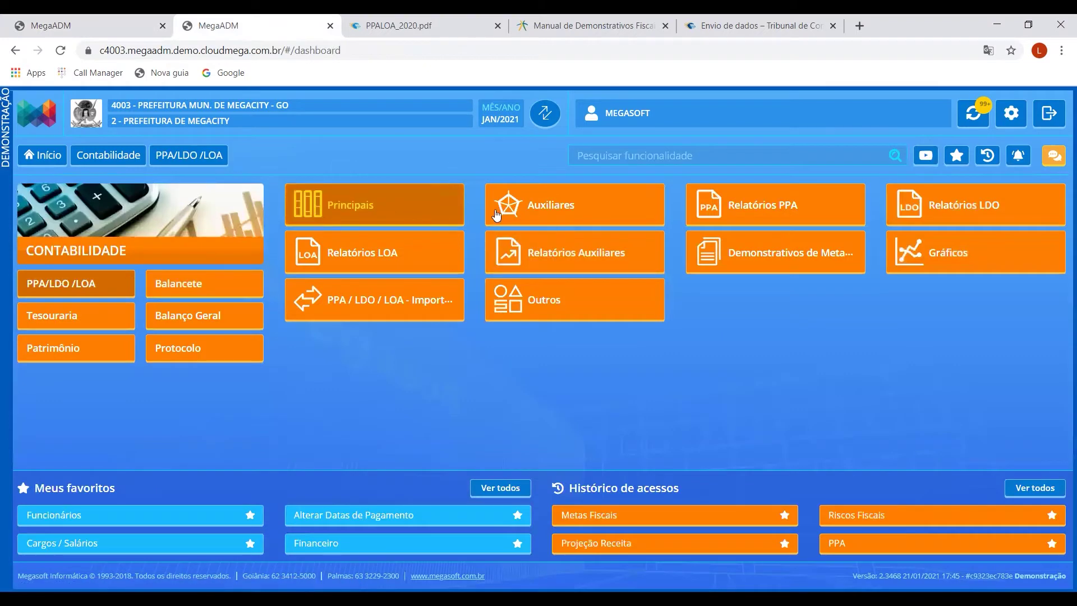
click(764, 262)
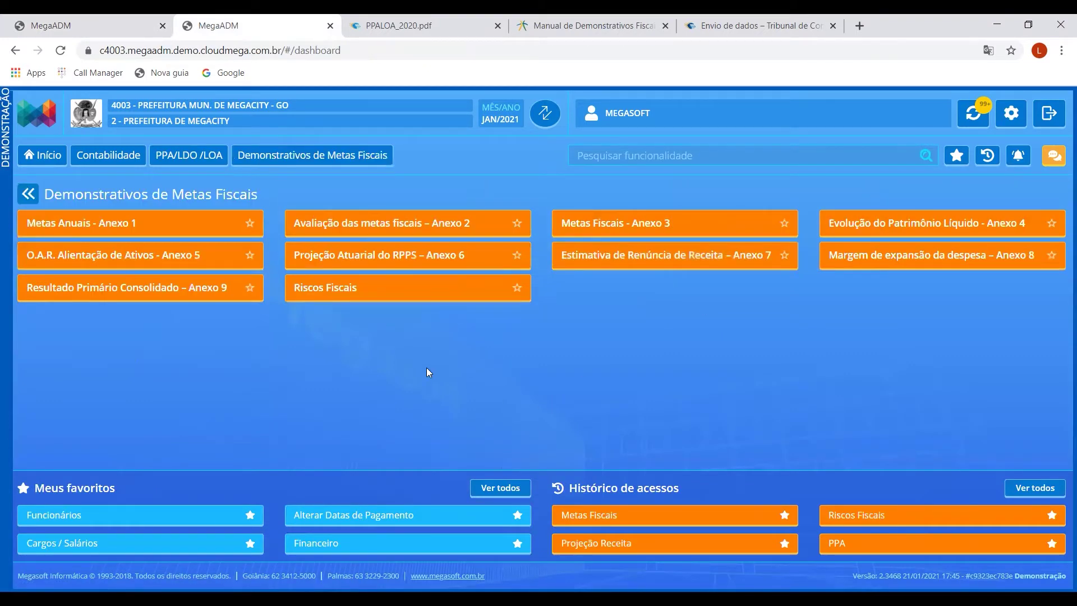
click(155, 223)
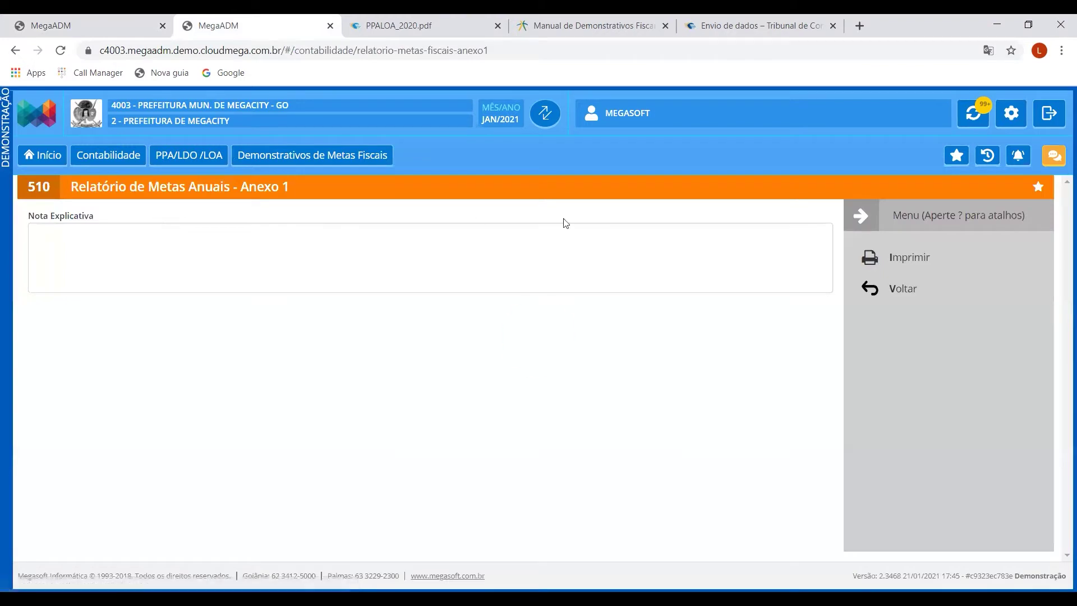
click(897, 257)
click(708, 317)
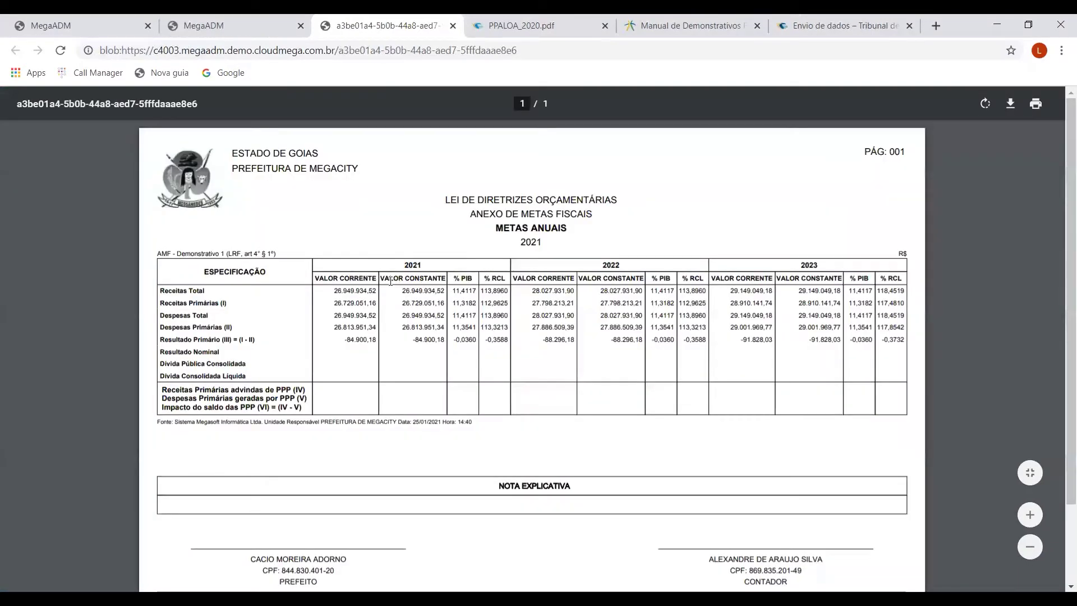
Examine the 2021 Valor Constante and Valor Corrente columns of the report and return to the list of fiscal goal statements
drag(384, 278, 420, 278)
drag(323, 278, 350, 279)
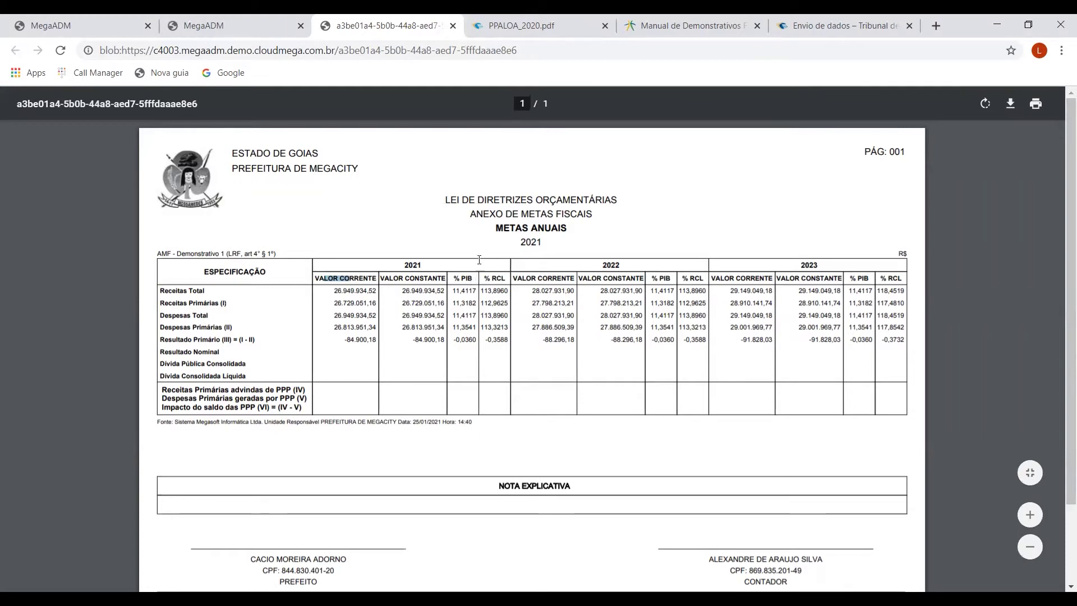
click(225, 25)
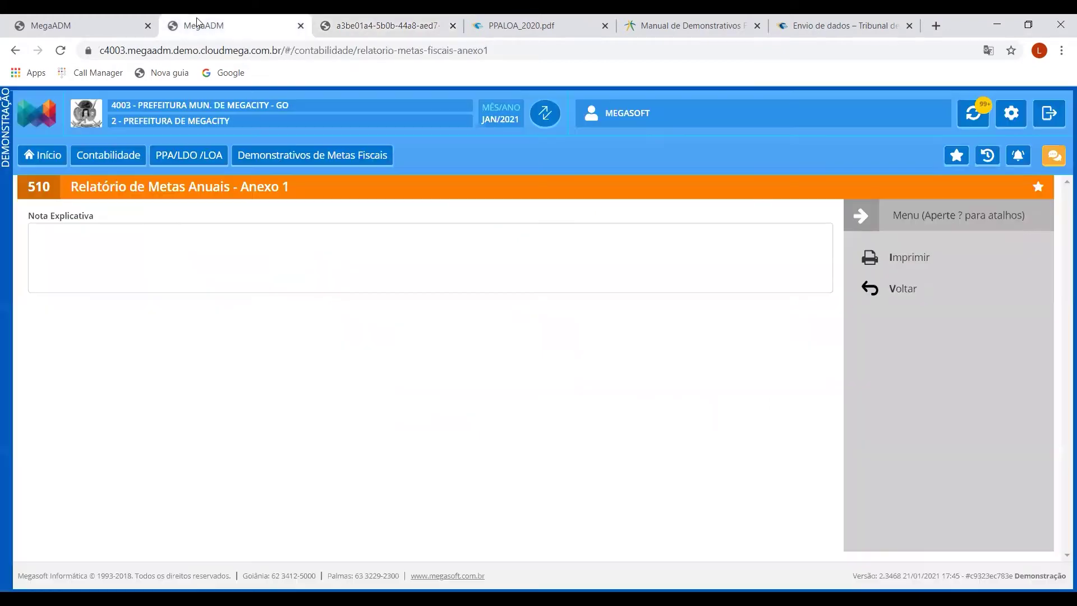
click(909, 290)
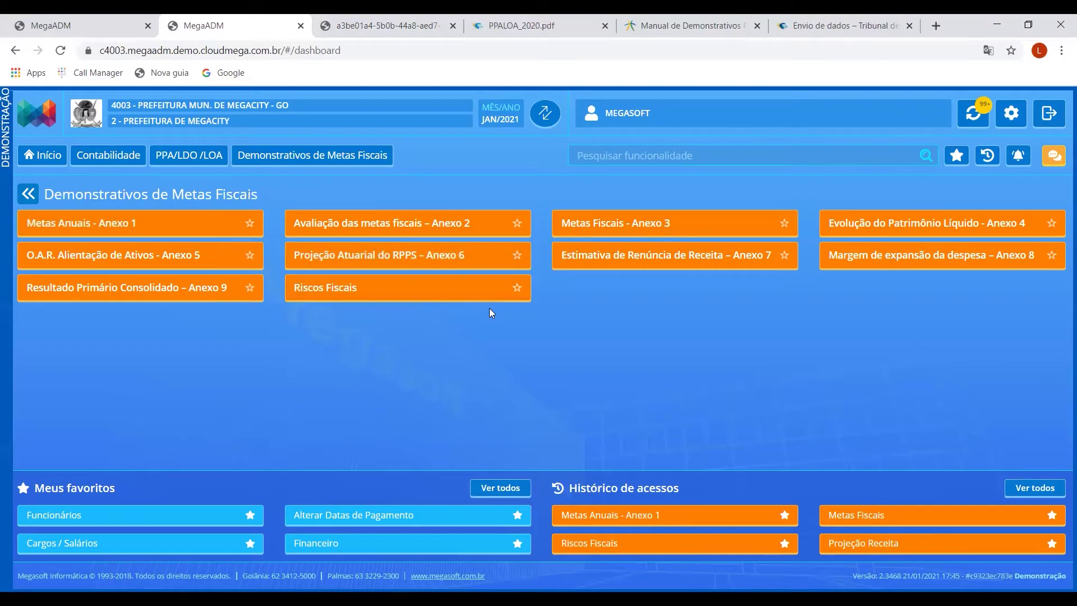
Switch to the Tesouro Nacional page for the Manual de Demonstrativos Fiscais and open the full 10ª edição manual as a PDF
click(97, 21)
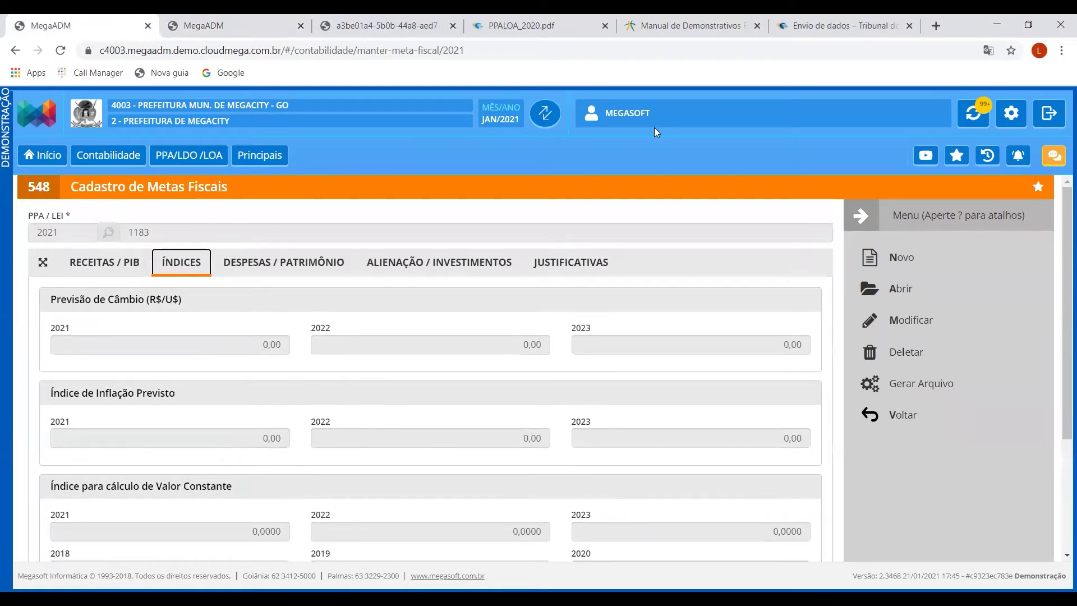
click(677, 22)
scroll(623, 233, up, 3)
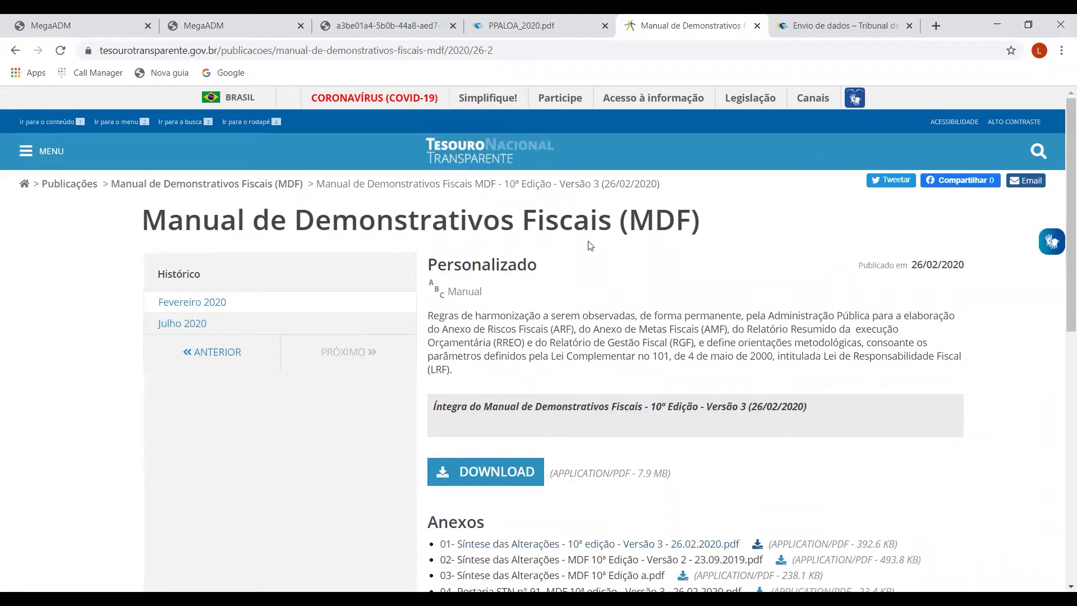
scroll(590, 245, down, 3)
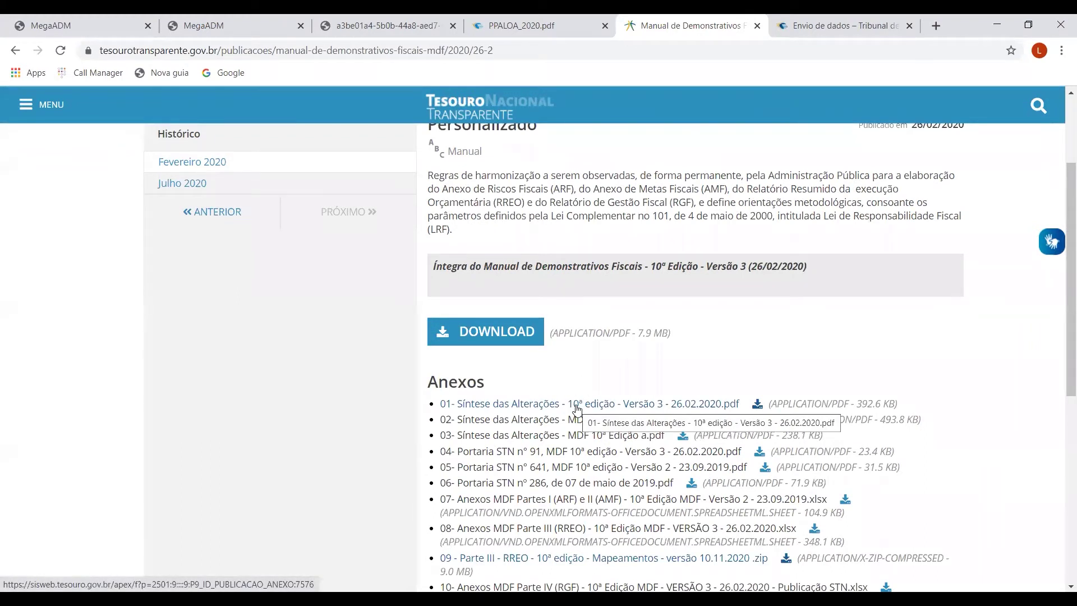
click(479, 330)
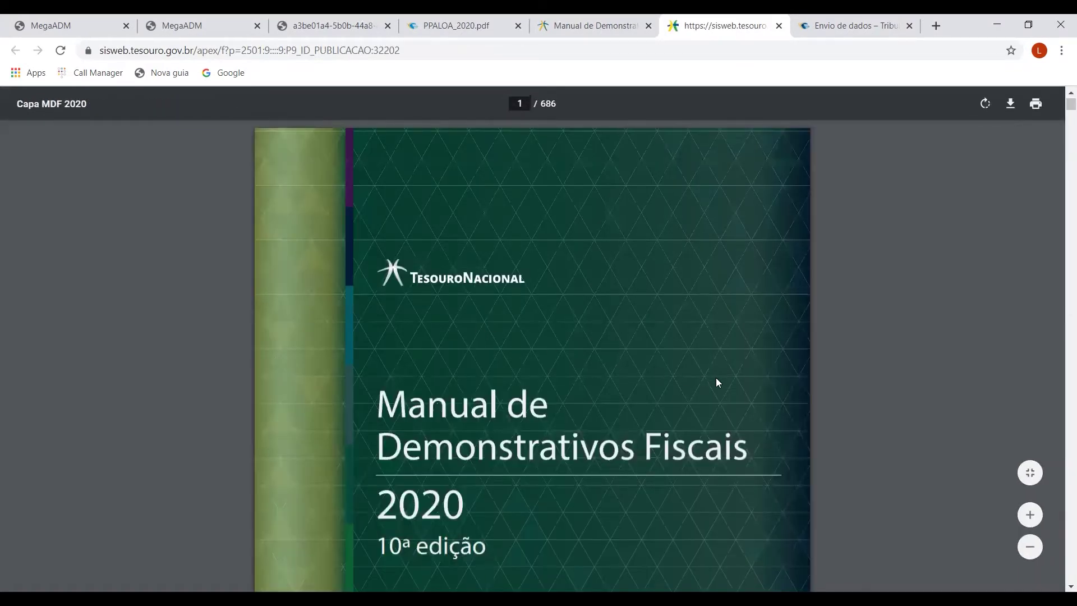
scroll(717, 382, down, 5)
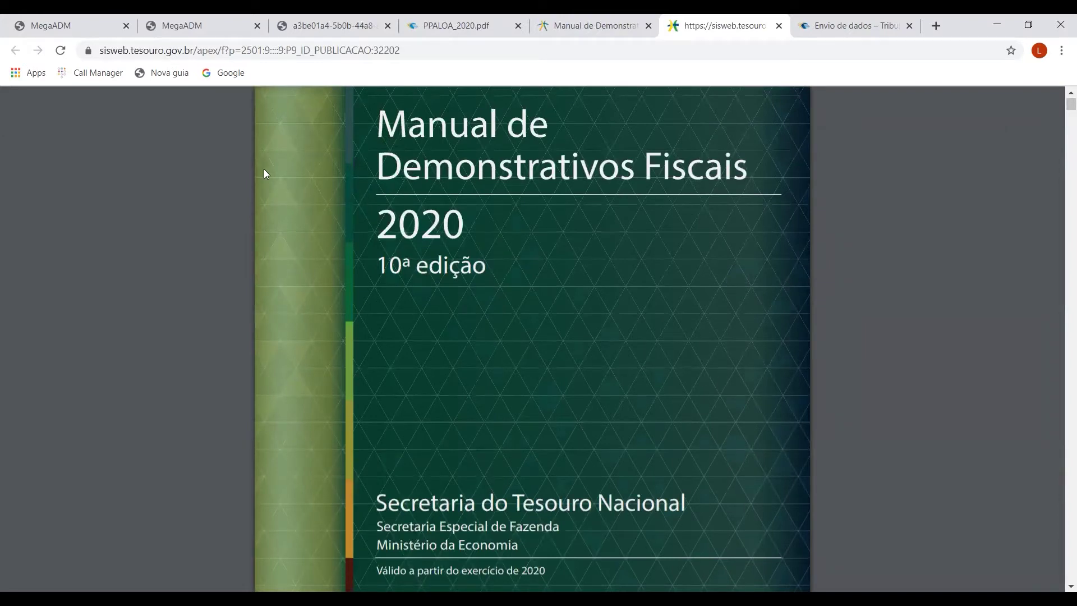
Switch back to MegaADM to revisit the fiscal goals indices and the Demonstrativos de Metas Fiscais list
click(56, 25)
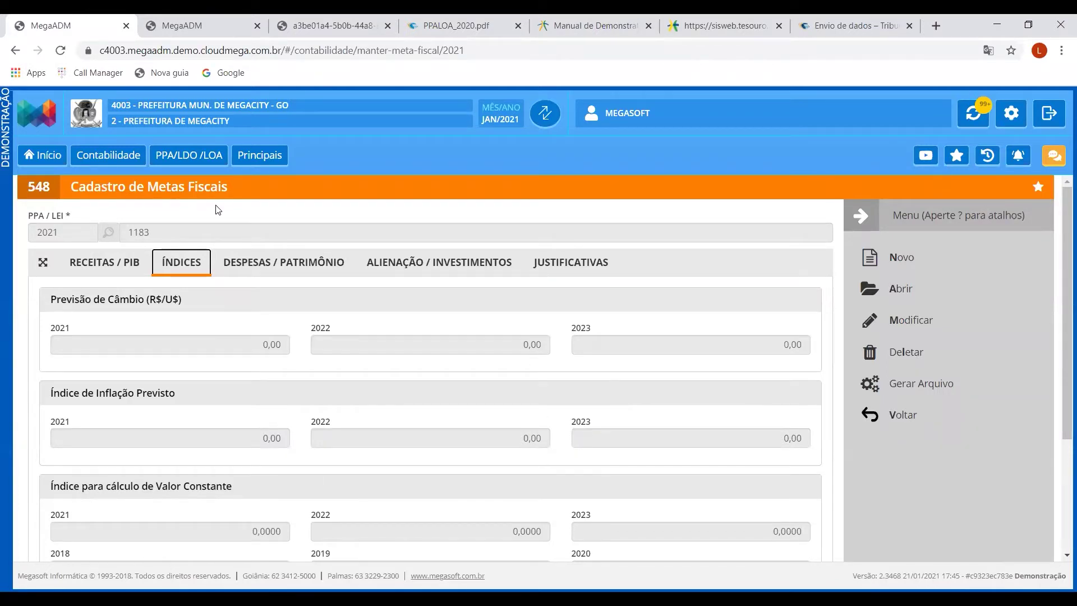
click(201, 23)
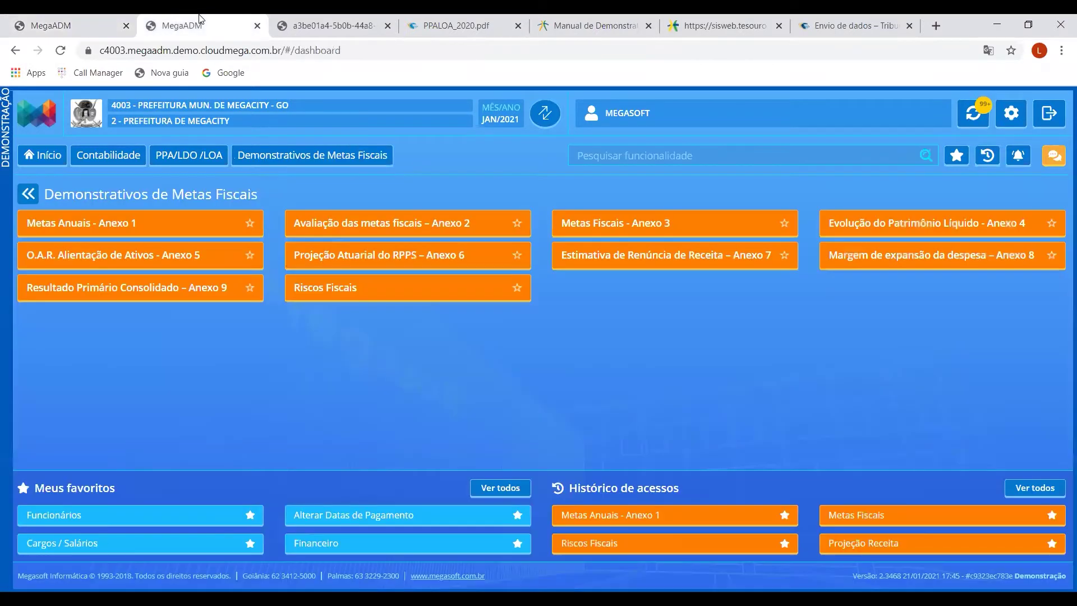
click(159, 161)
Switch to the Manual de Demonstrativos Fiscais PDF and follow the contents entry to section 02.01.00 Demonstrativo 1 – Metas Anuais
click(653, 19)
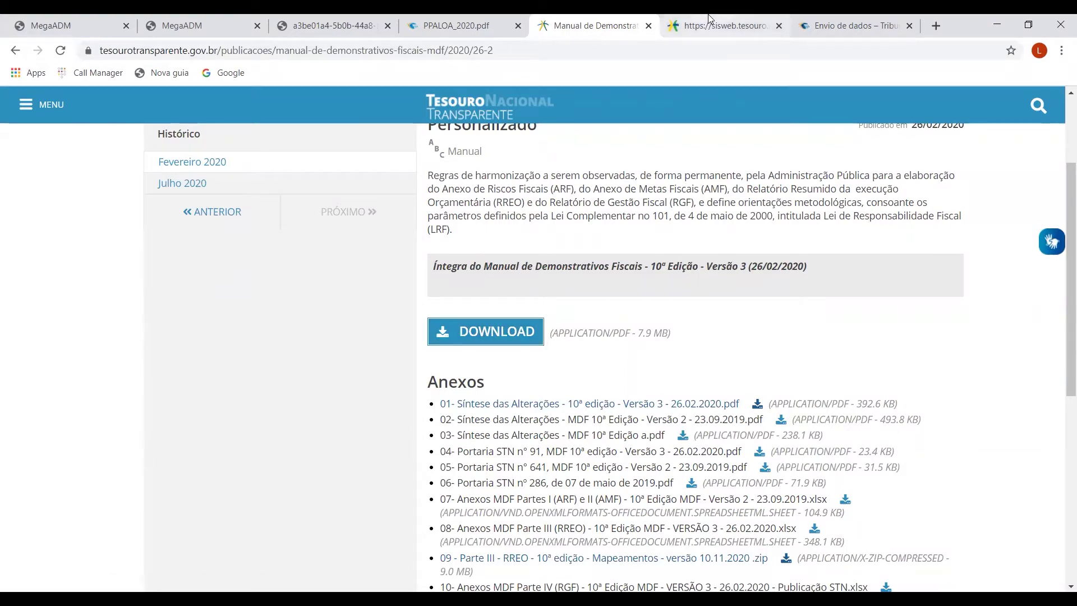
click(724, 25)
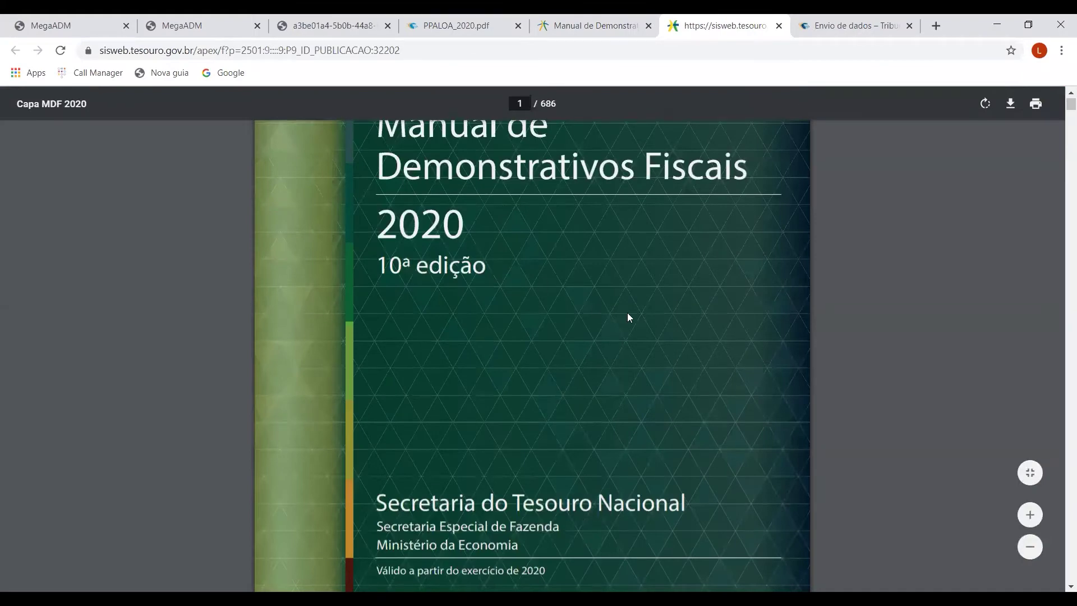
scroll(719, 325, down, 20)
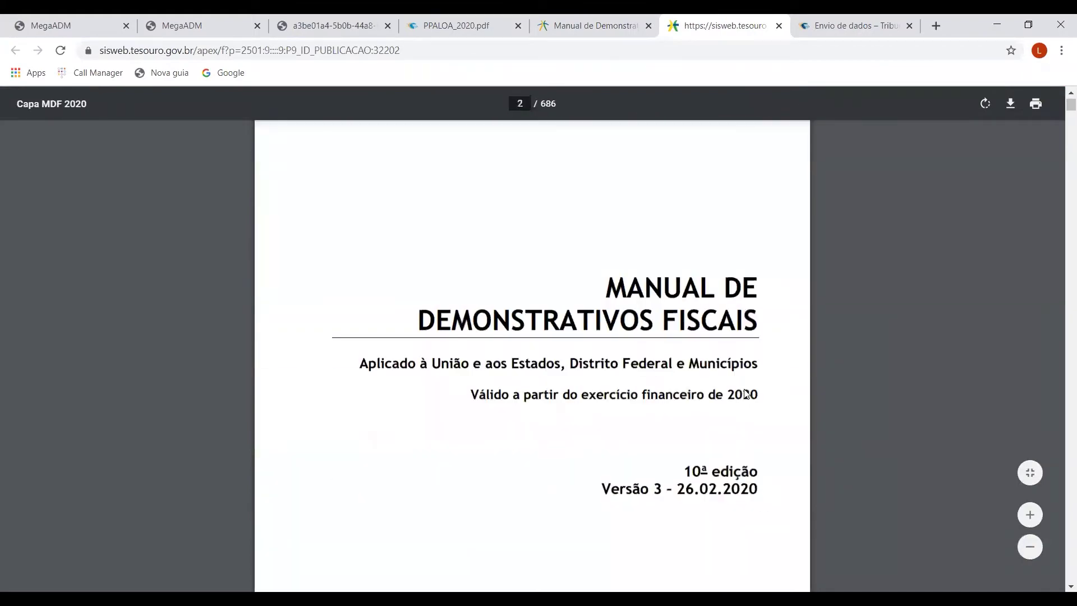
scroll(744, 400, down, 20)
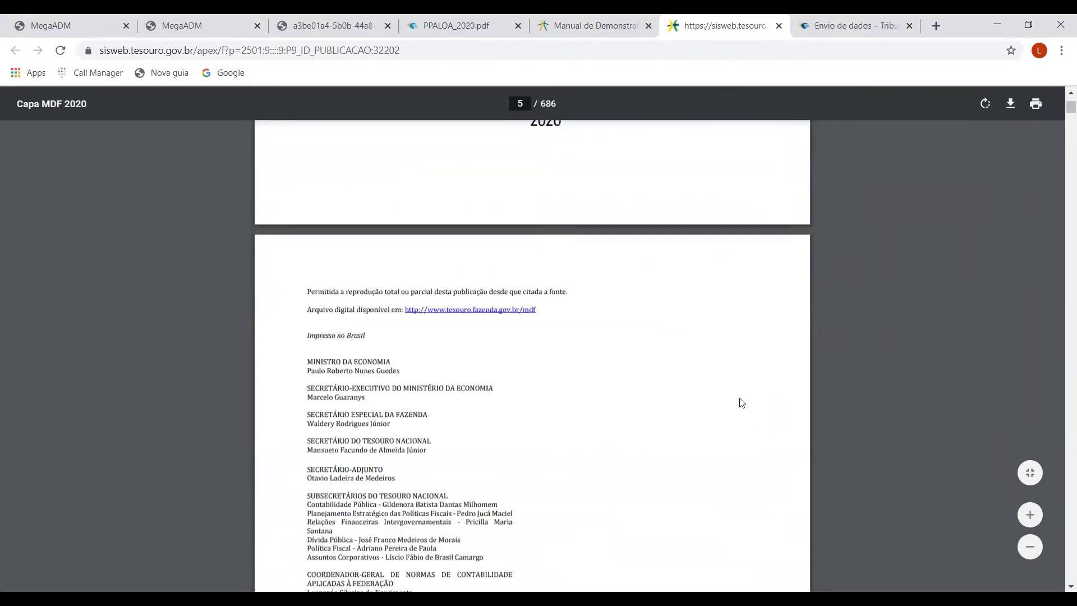
scroll(739, 406, down, 20)
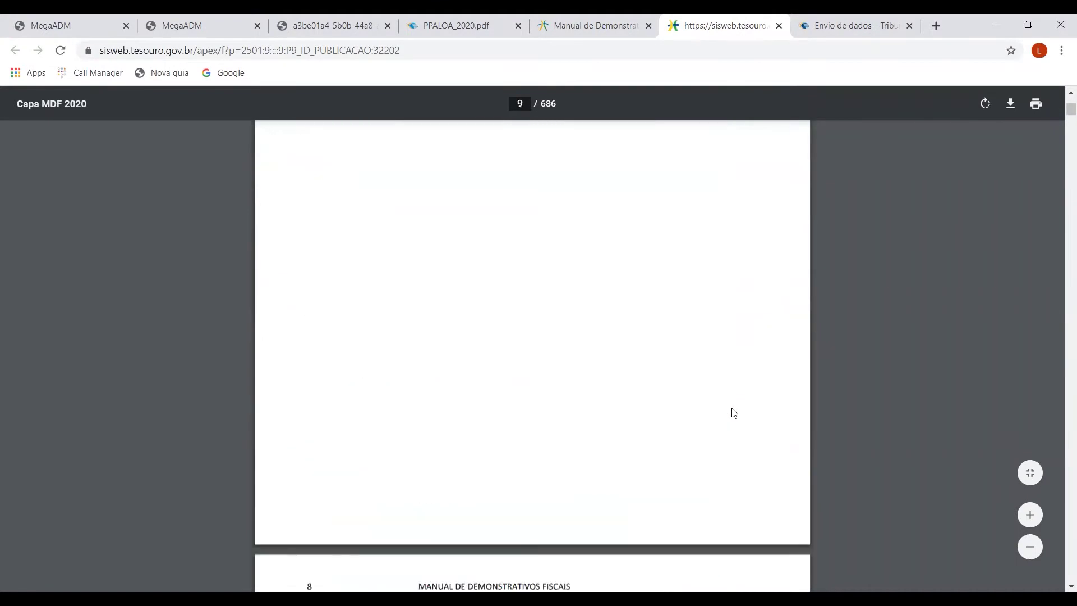
scroll(732, 411, down, 15)
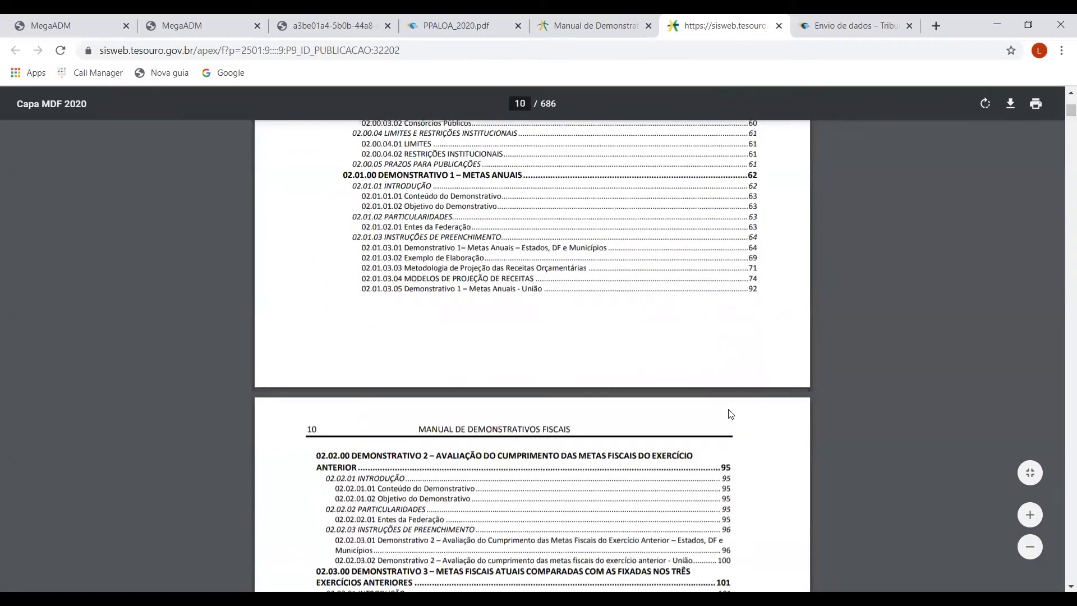
scroll(726, 406, up, 3)
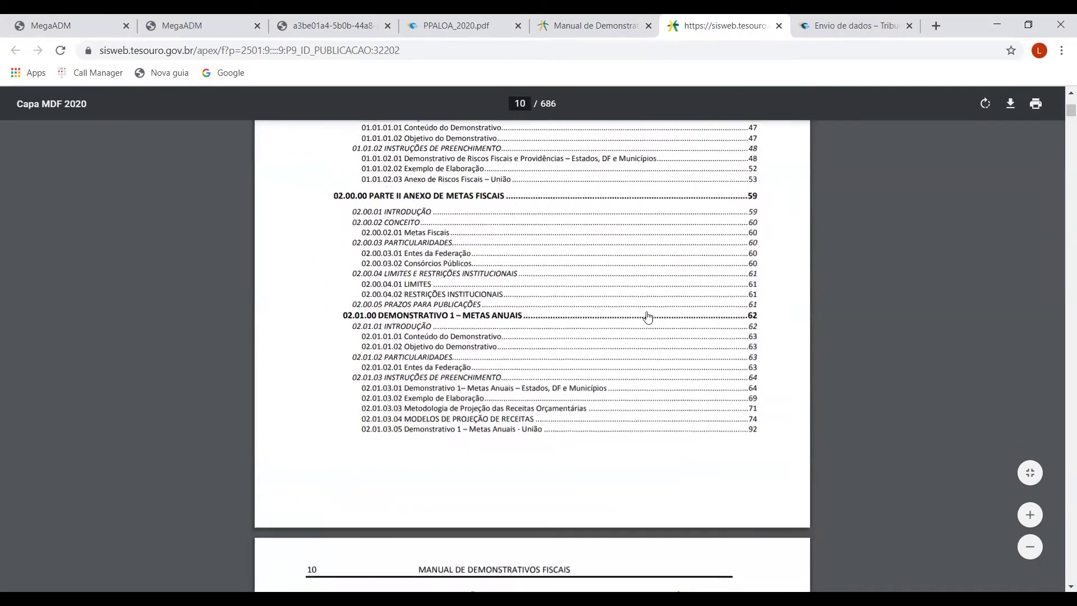
scroll(530, 262, up, 3)
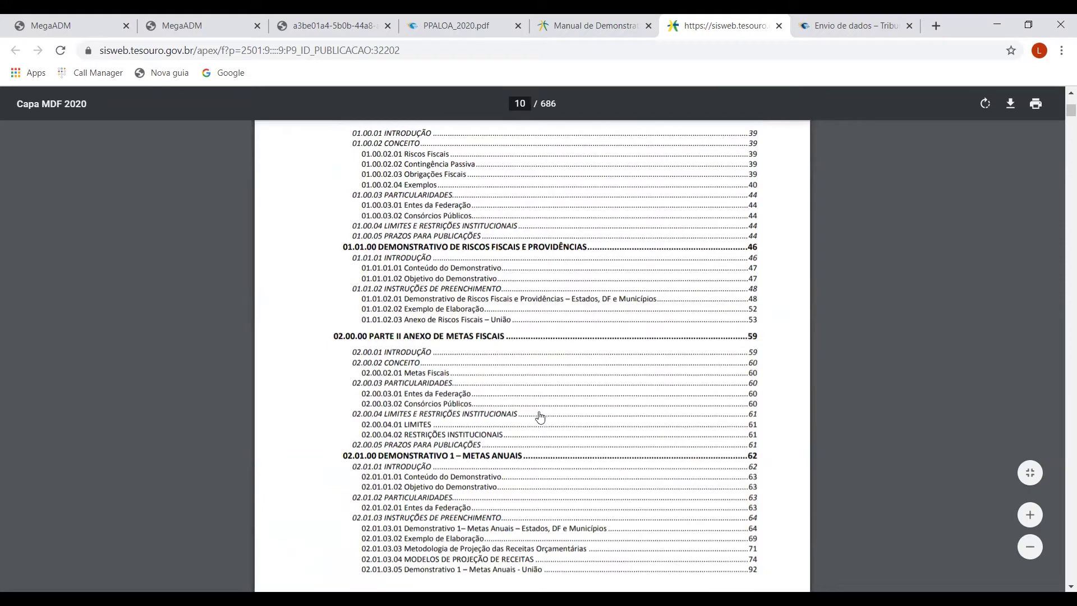
click(504, 457)
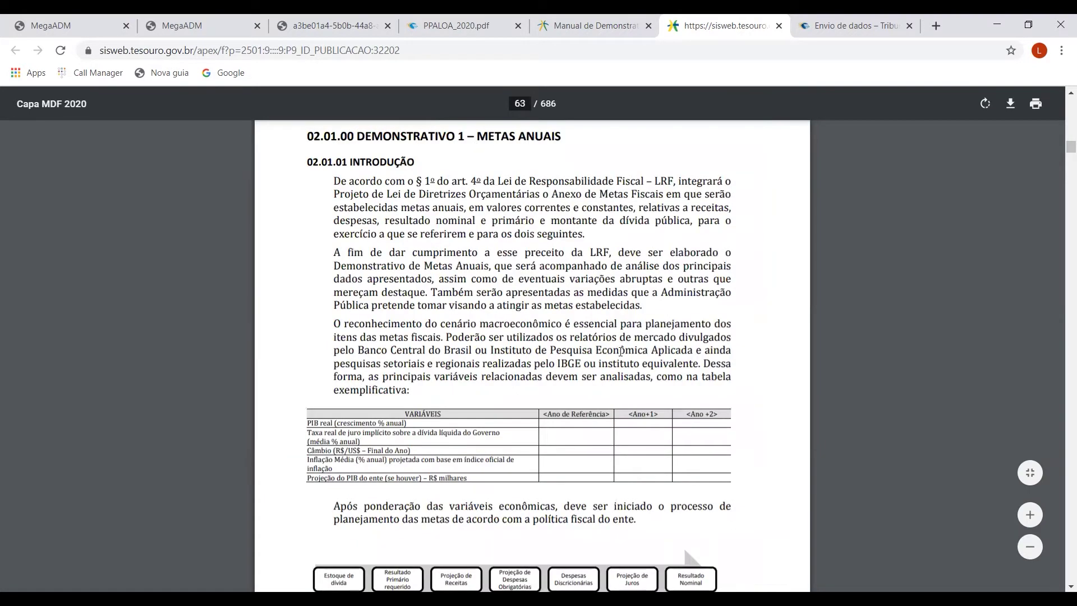
Find the Demonstrativo 1 filling instructions for Estados, DF e Municípios and highlight the Valor Constante column's definition
scroll(662, 319, down, 8)
scroll(662, 319, down, 13)
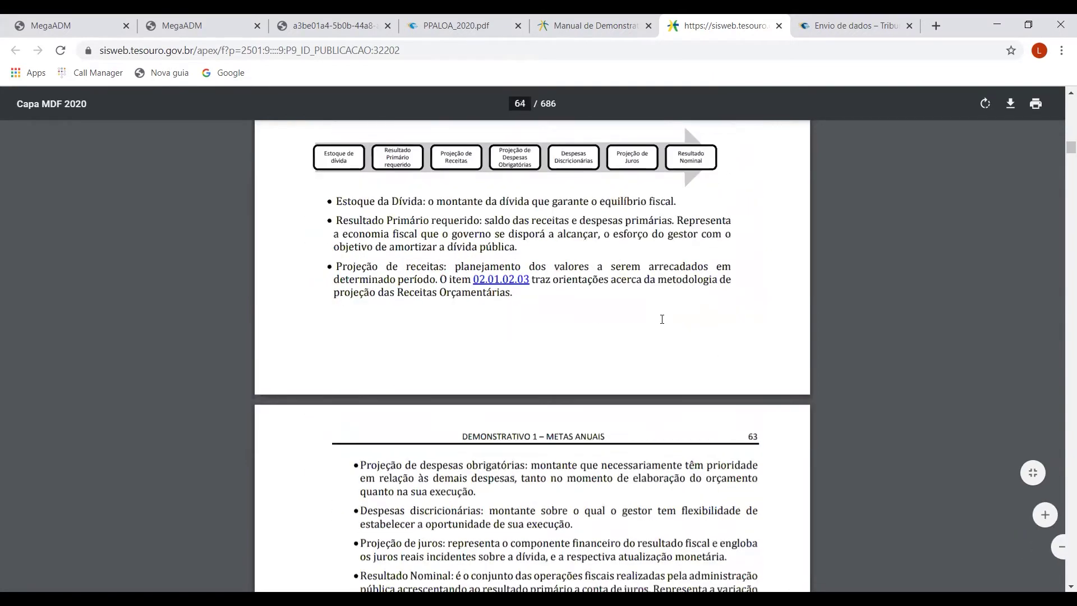
scroll(662, 320, down, 7)
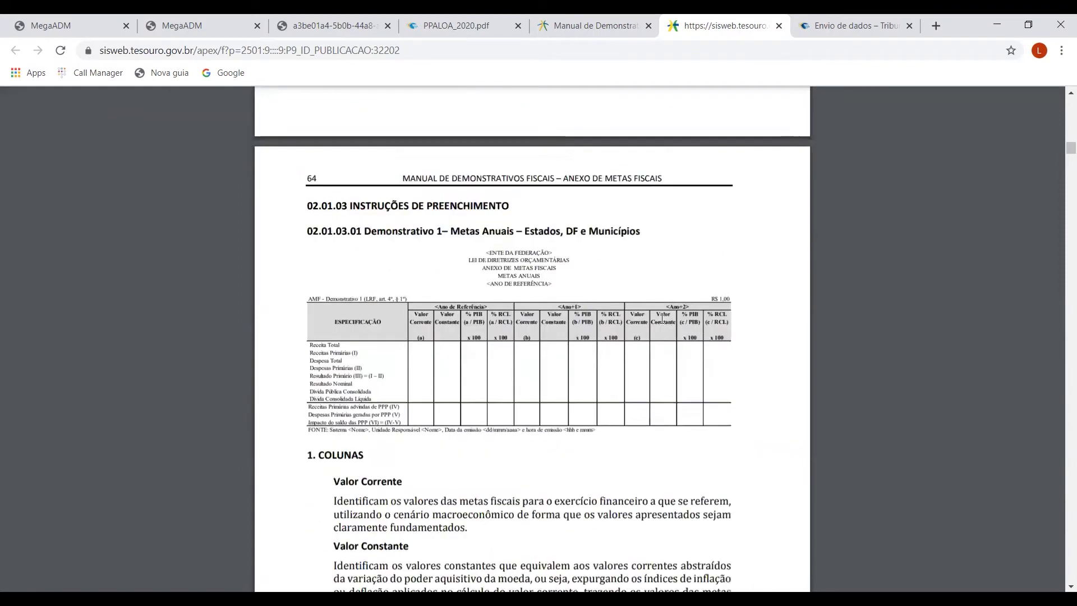
scroll(662, 319, down, 3)
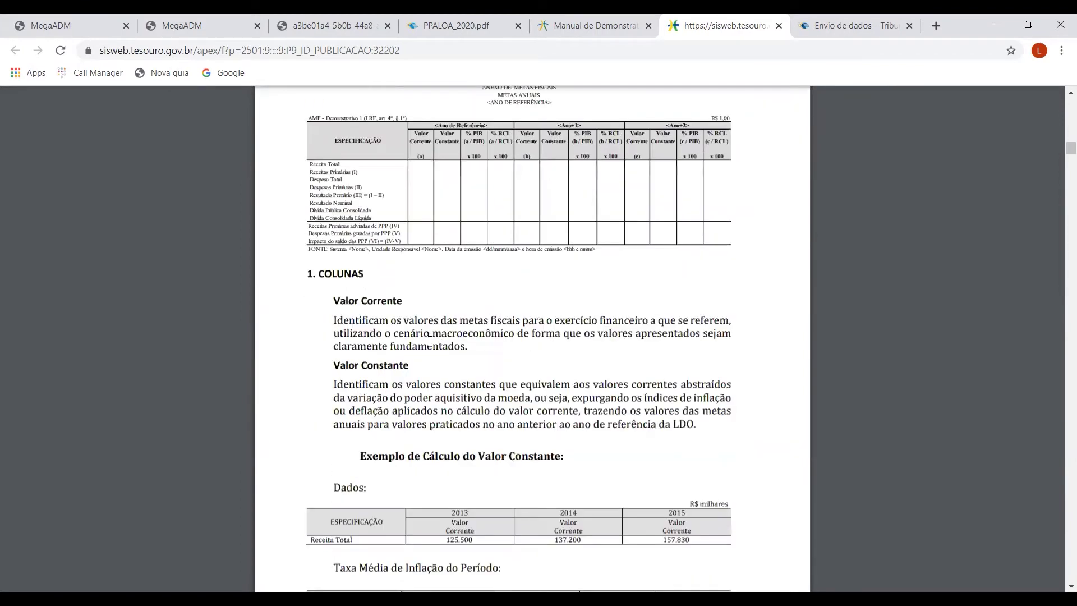
drag(333, 368, 709, 423)
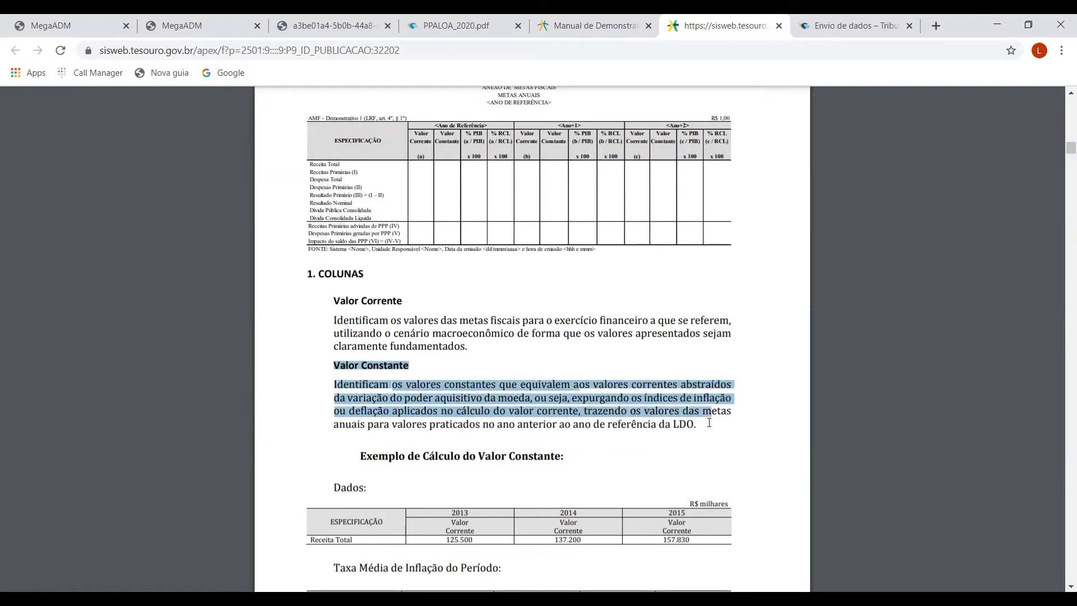
Examine the Valor Constante calculation example, highlighting the reference-year deflation index formula, its result and the Cálculo do Valor constante heading
scroll(645, 328, down, 3)
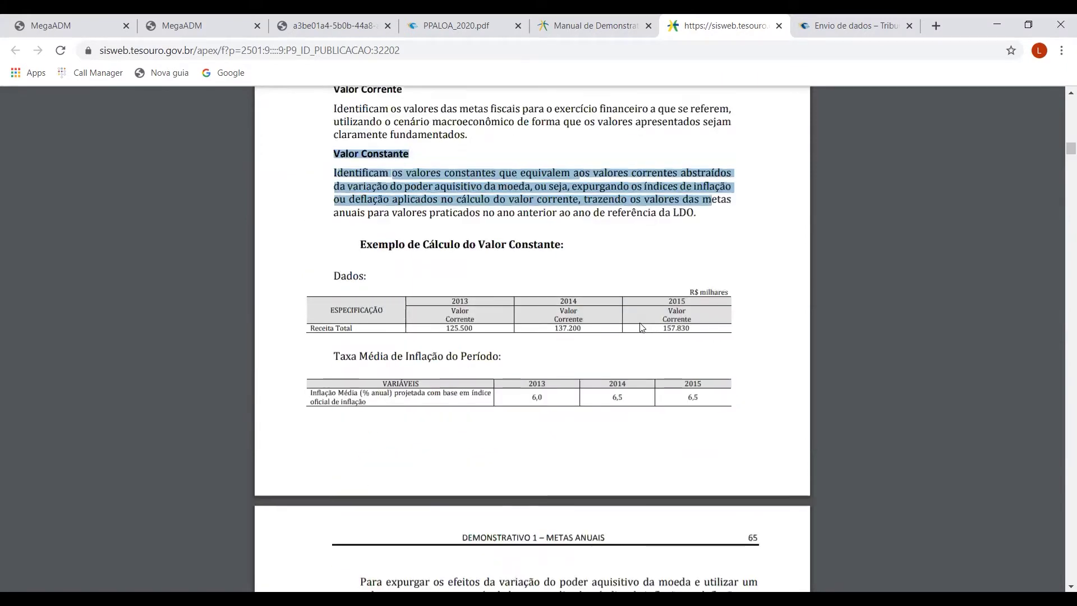
scroll(643, 327, down, 4)
scroll(641, 327, down, 1)
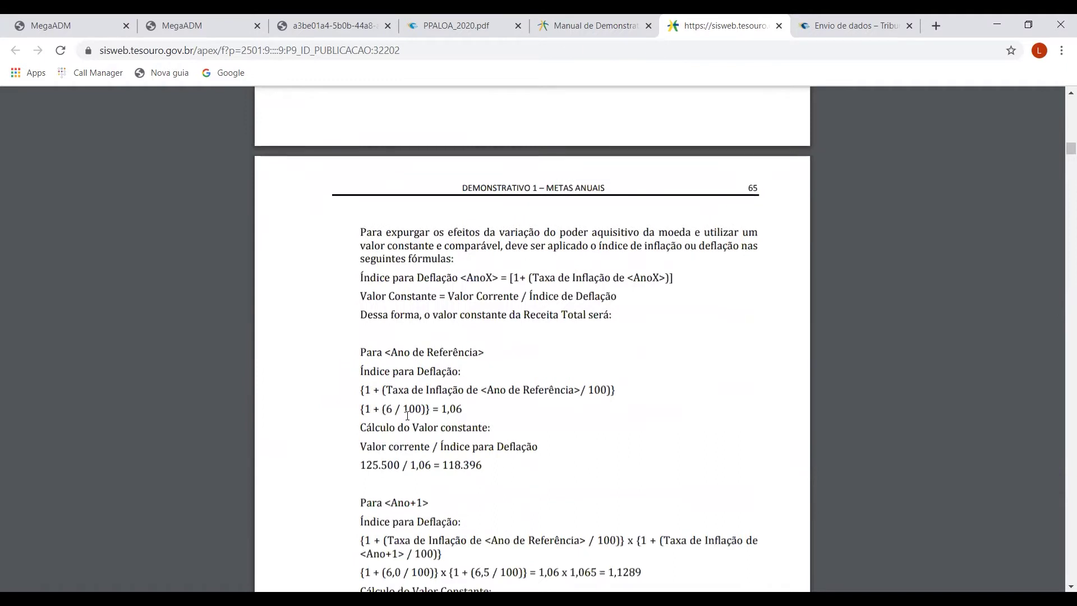
drag(362, 390, 621, 387)
drag(433, 409, 466, 408)
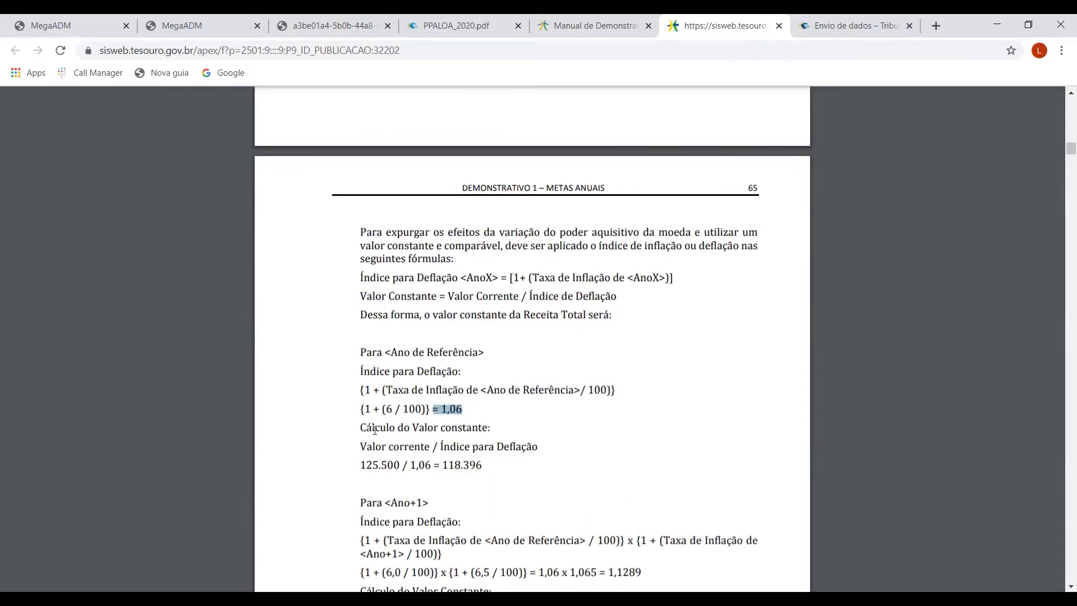
drag(360, 427, 495, 427)
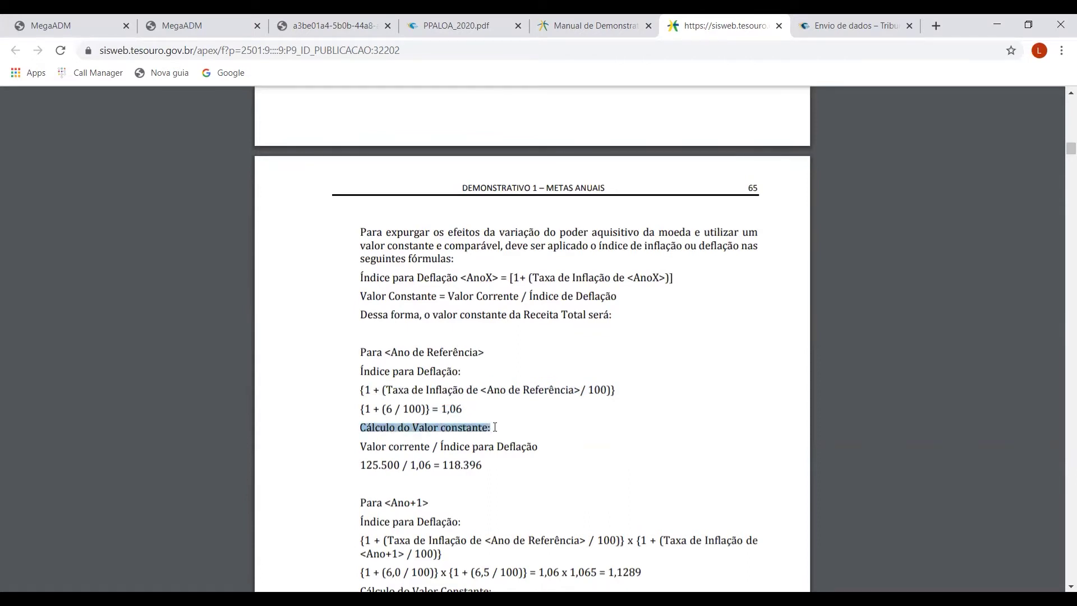
Switch to MegaADM's Cadastro de Metas Fiscais and highlight the 2021 value under Índice para cálculo de Valor Constante
click(330, 28)
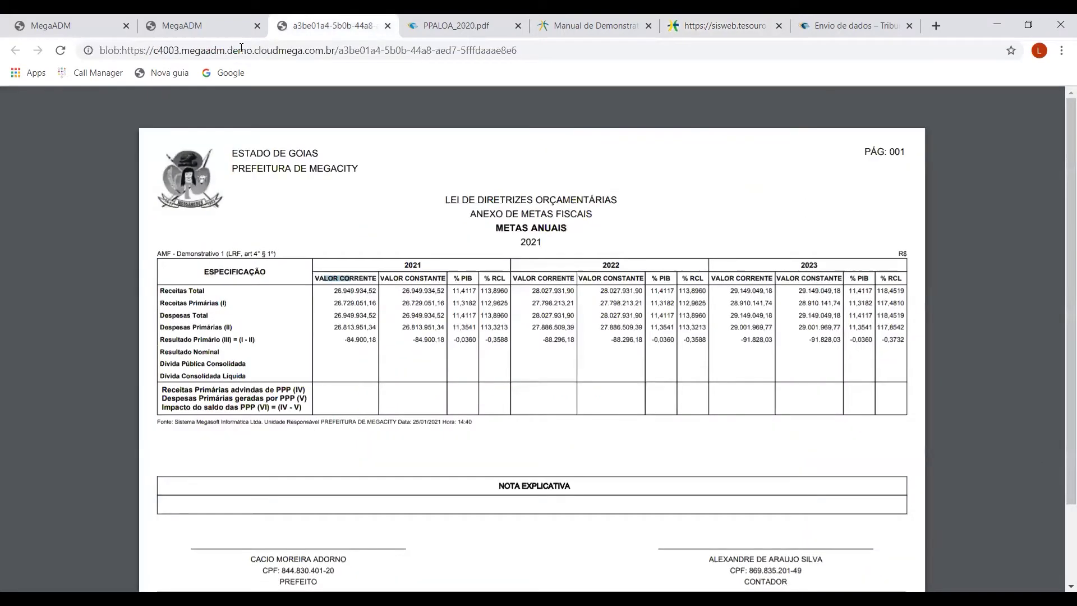
click(79, 28)
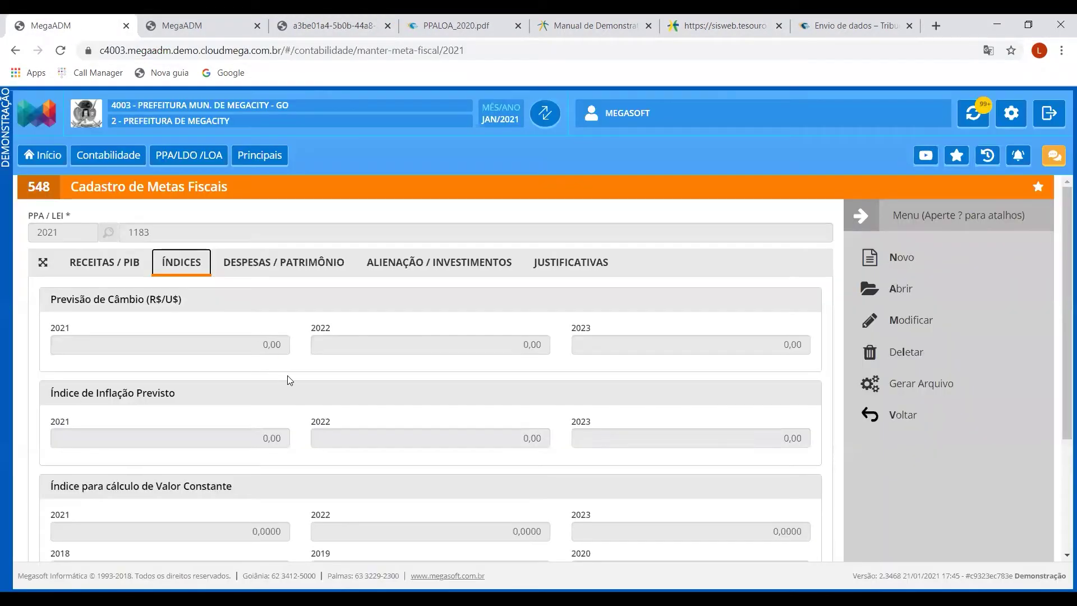
scroll(332, 346, down, 3)
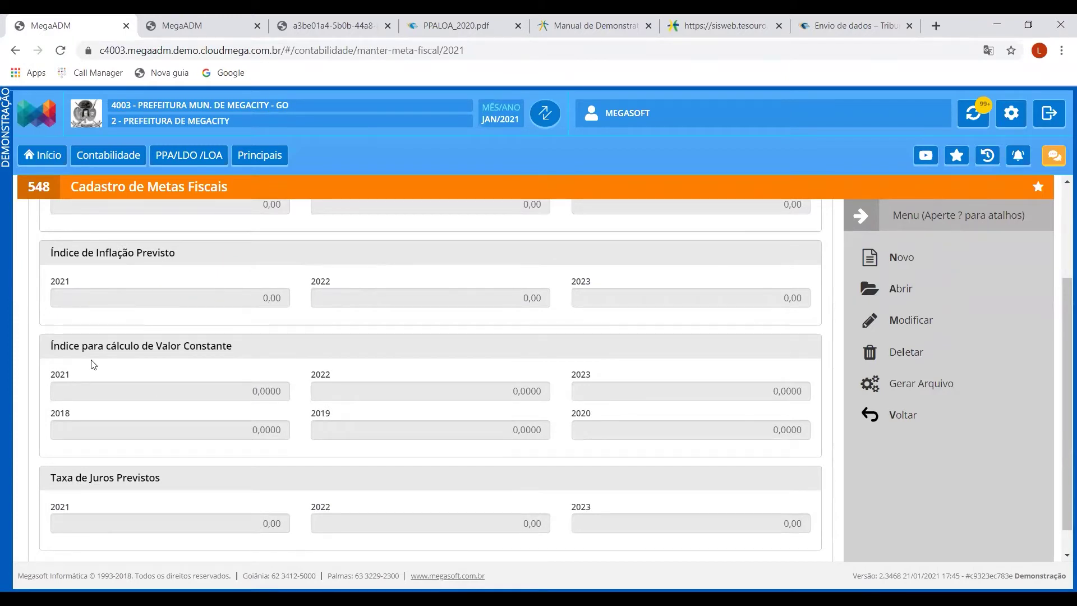
drag(250, 391, 284, 391)
Return to the manual PDF and review the reference-year deflation index and the Valor corrente / Índice para Deflação formula by highlighting them
click(694, 32)
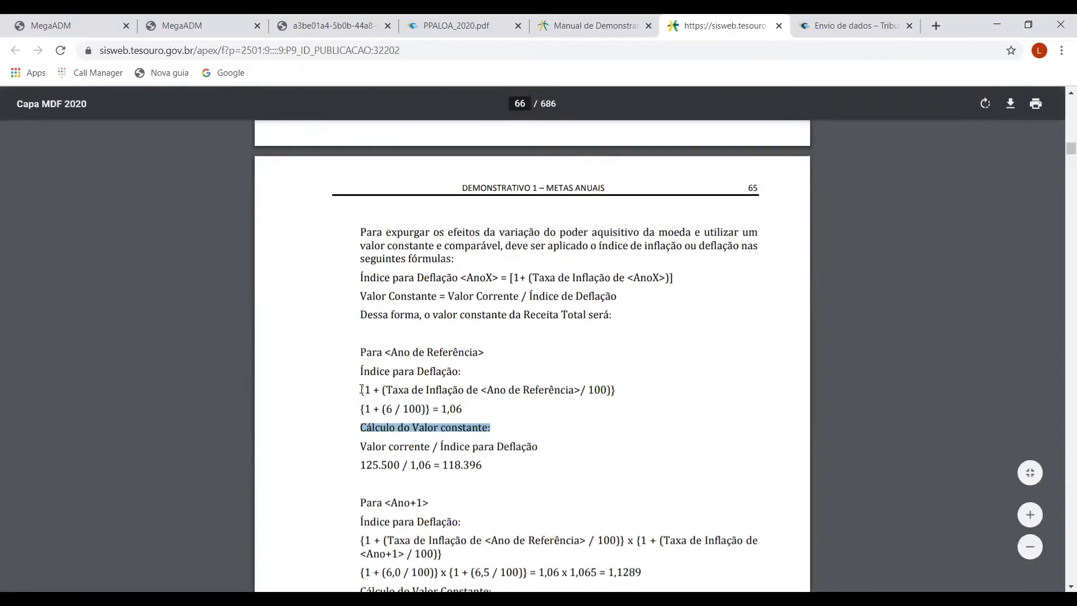
drag(363, 388, 477, 395)
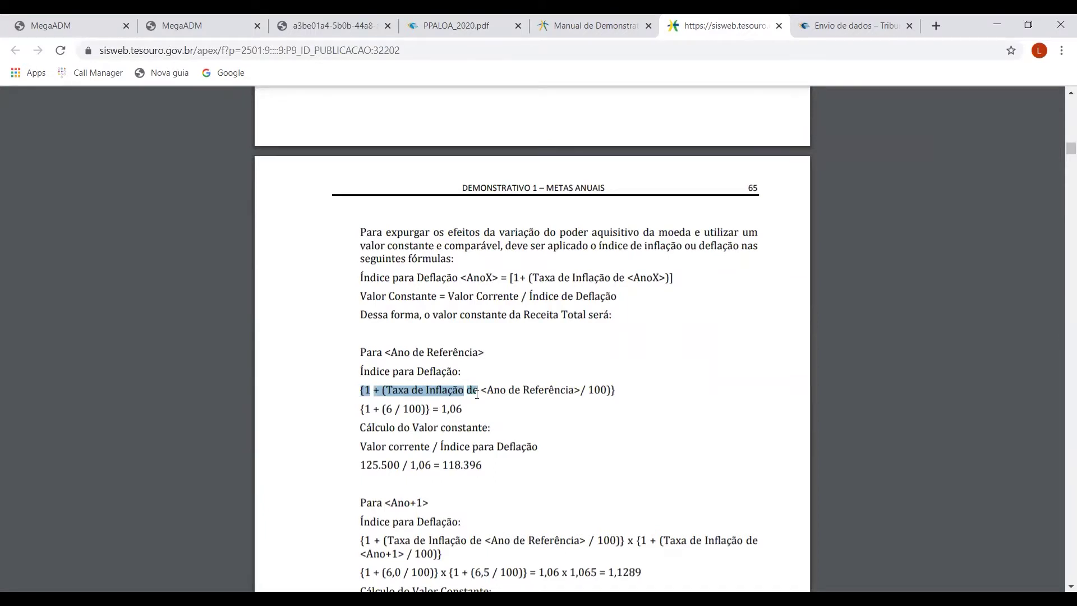
drag(433, 409, 485, 433)
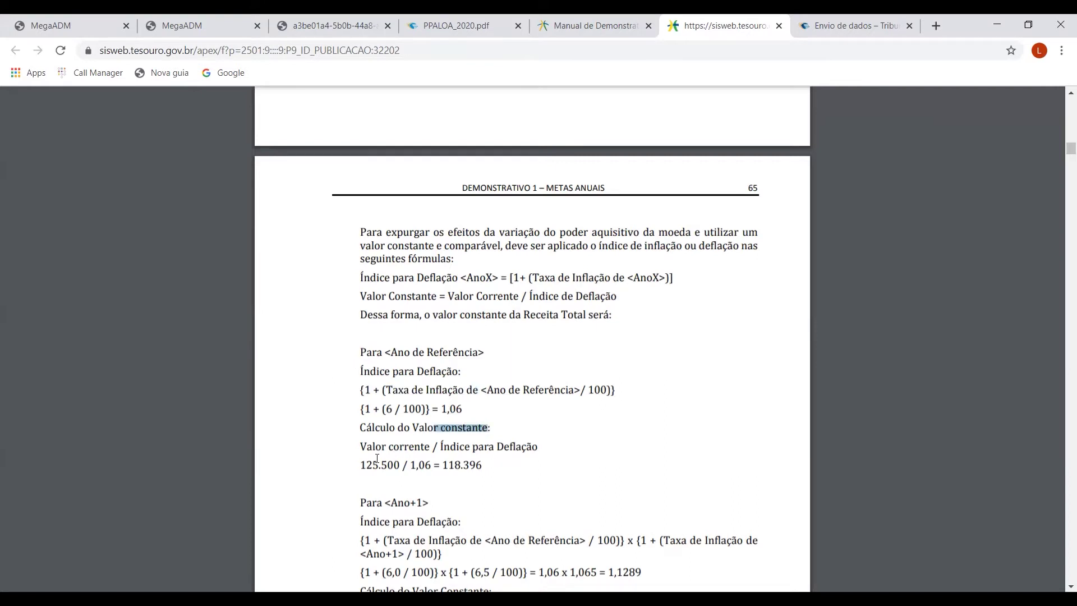
drag(360, 449, 423, 448)
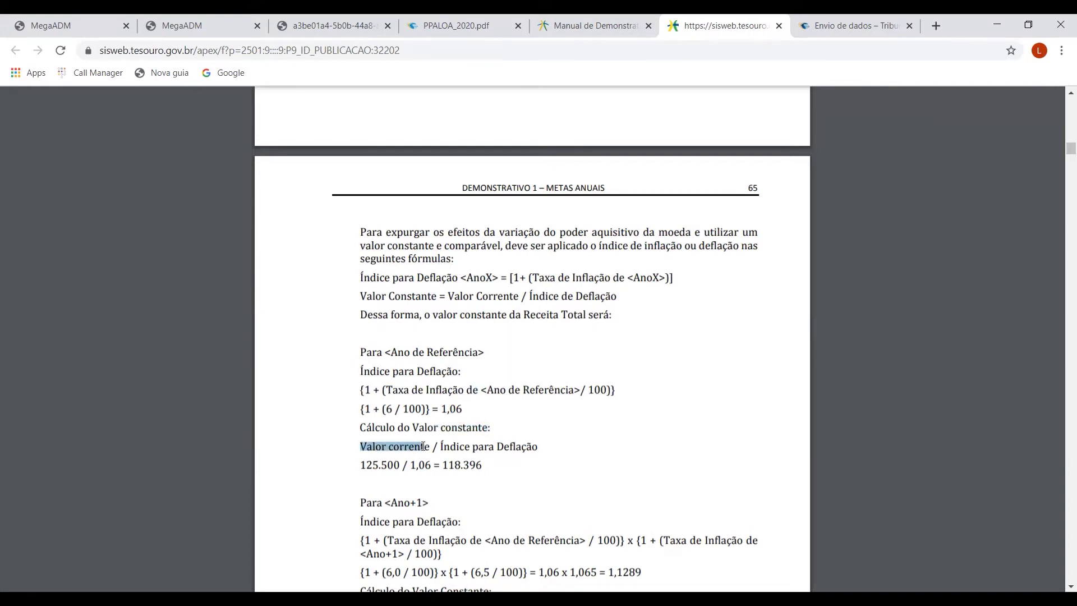
drag(423, 447, 339, 436)
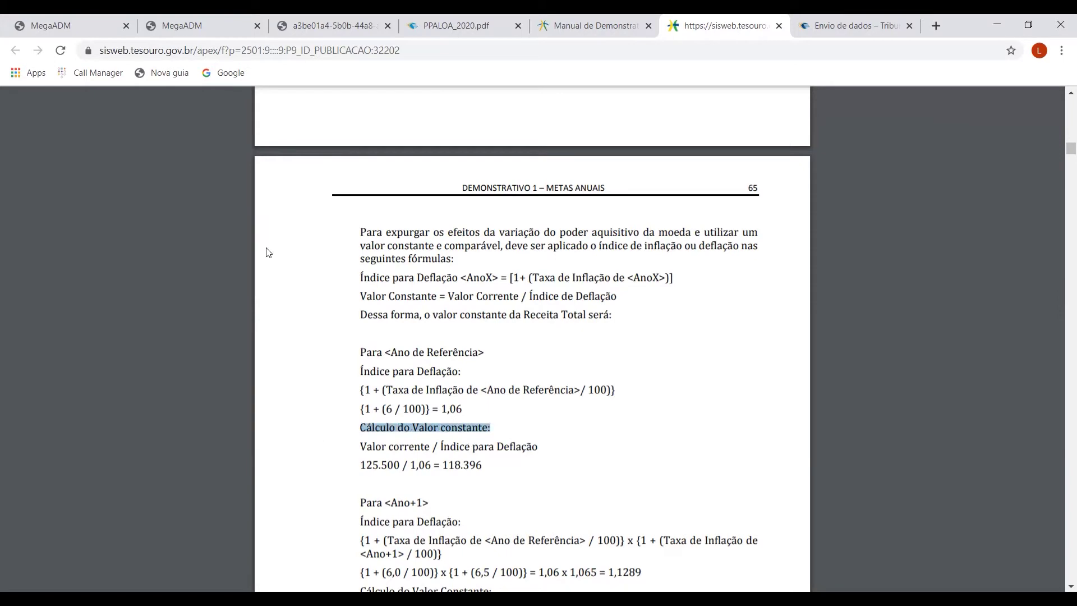
Highlight the 2021 Valor Constante heading in the Metas Anuais report, and review the indices in MegaADM's Cadastro de Metas Fiscais
click(331, 25)
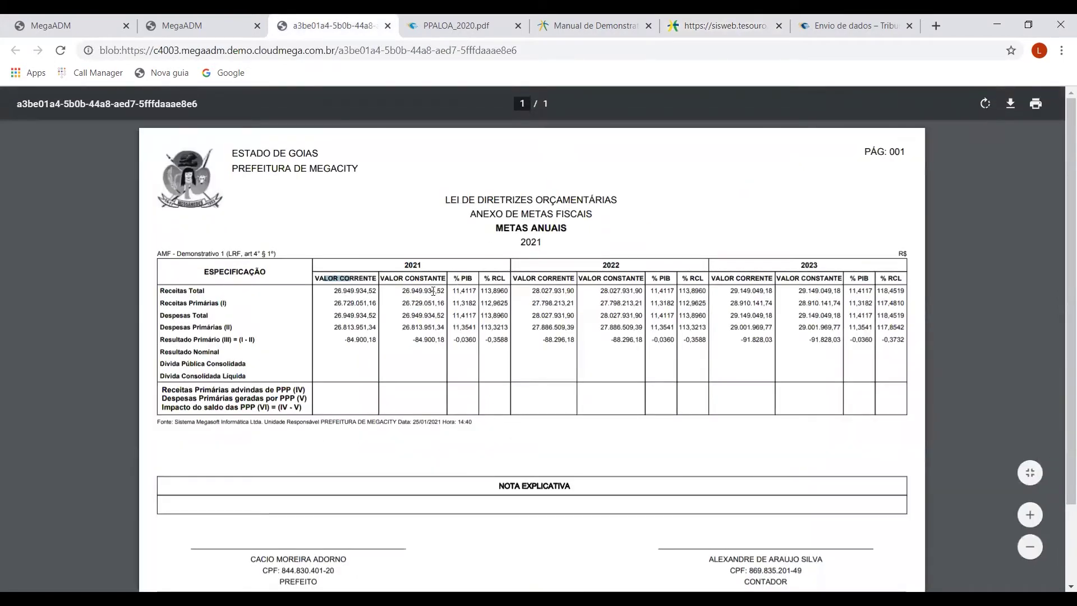
drag(381, 278, 446, 281)
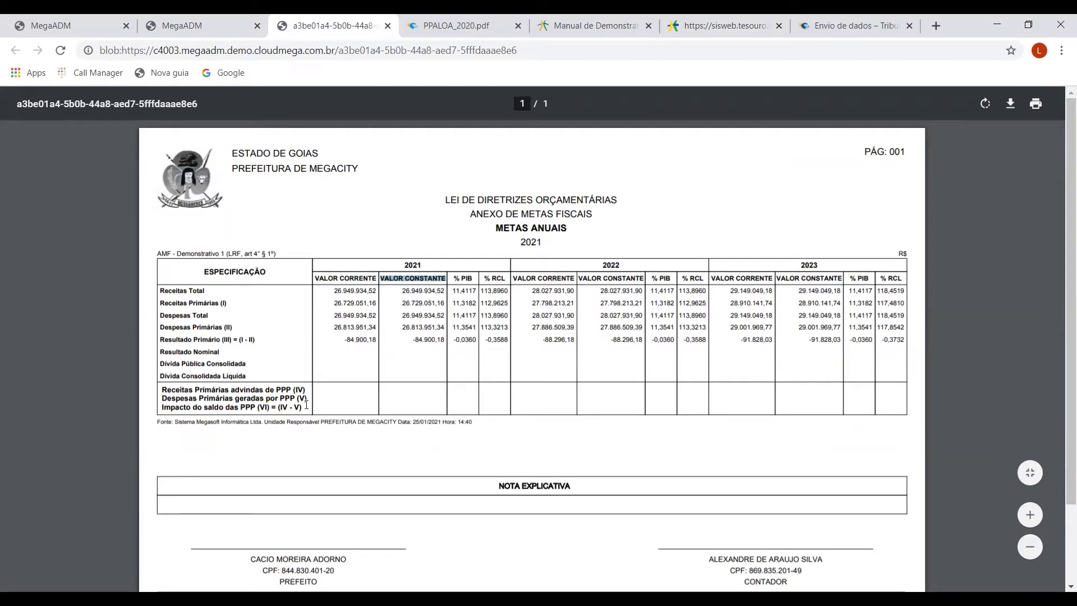
click(73, 19)
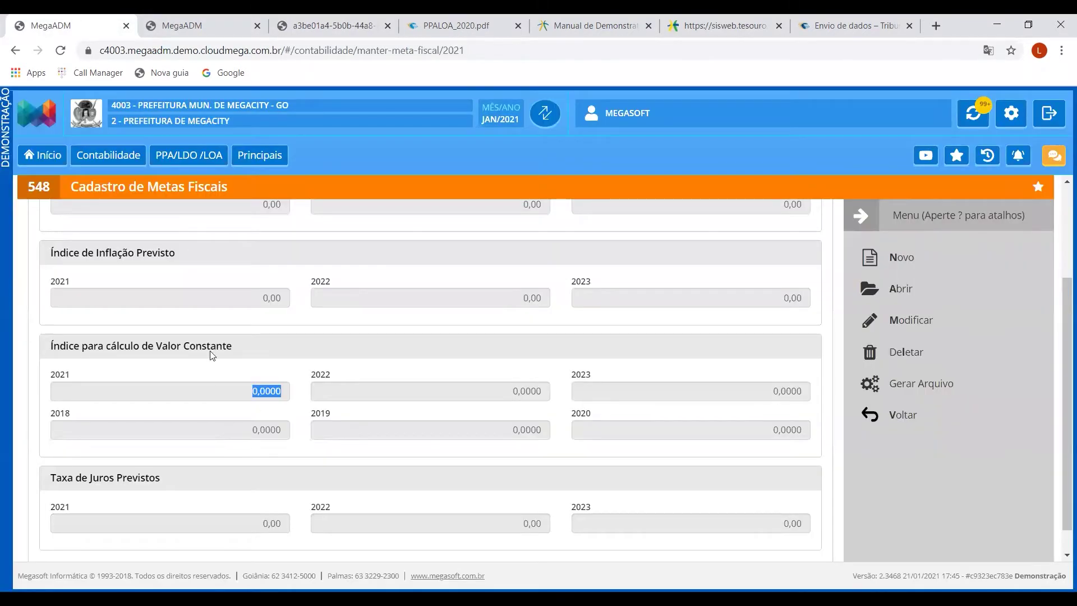
scroll(280, 373, up, 2)
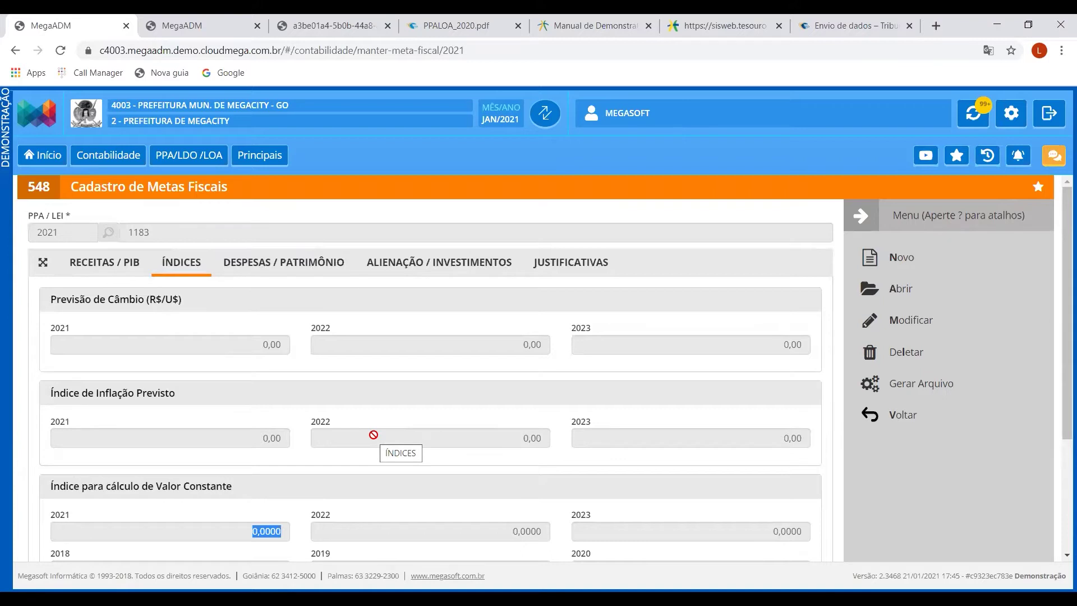
Revisit the Demonstrativos de Metas Fiscais list, the manual's calculation page and the Metas Anuais report, ending on MegaADM's fiscal goals indices
click(210, 19)
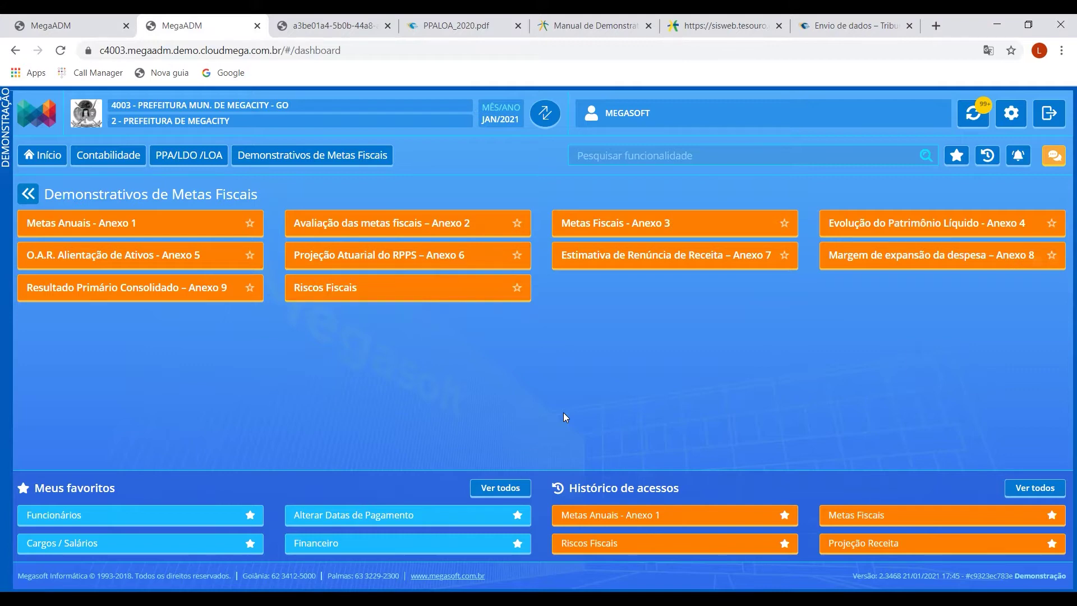
click(735, 26)
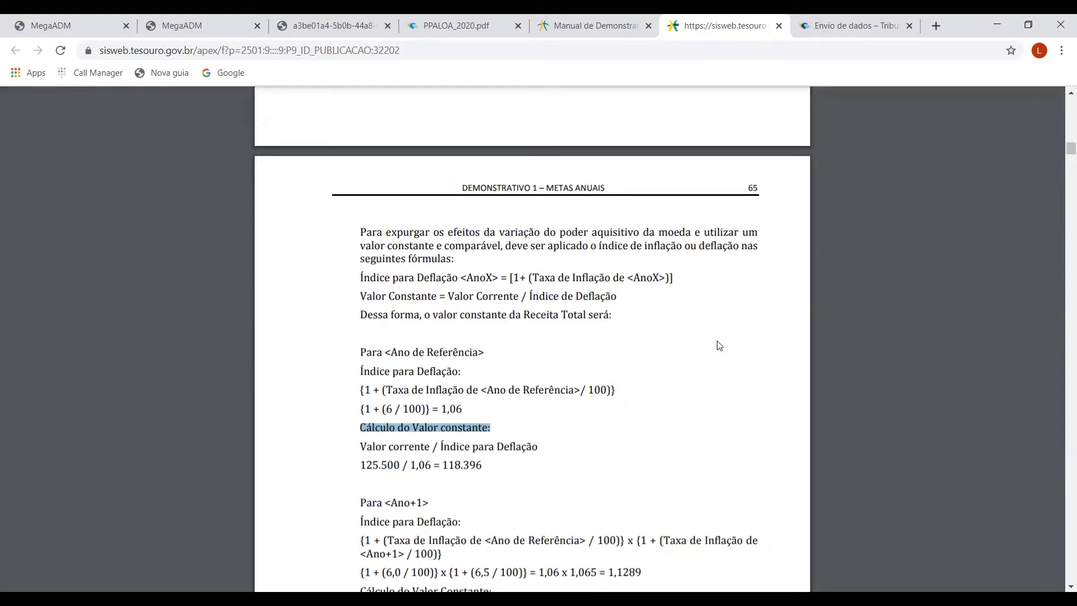
click(334, 26)
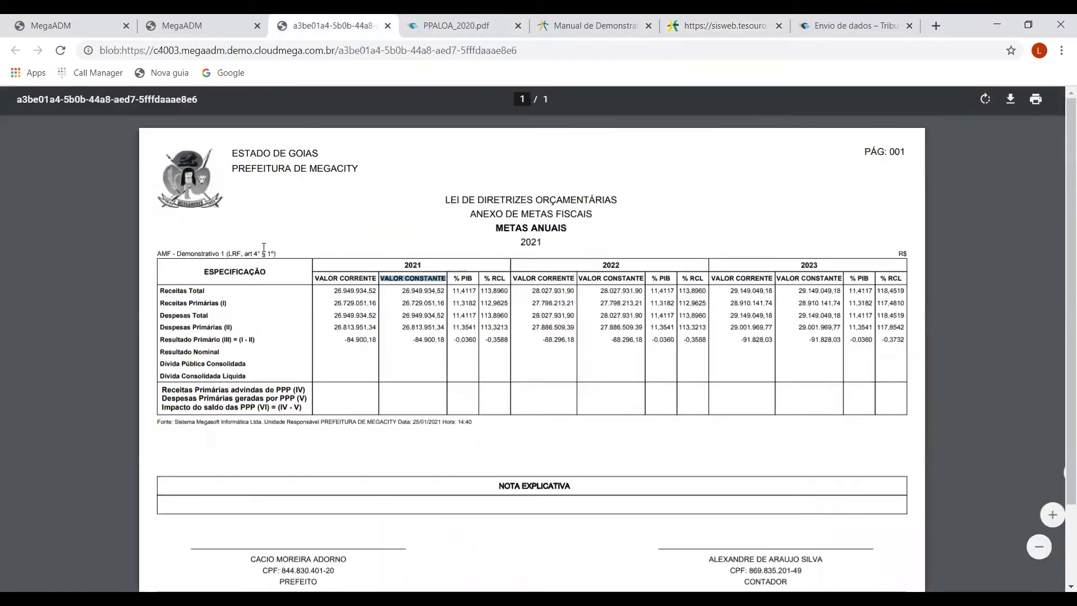
click(218, 25)
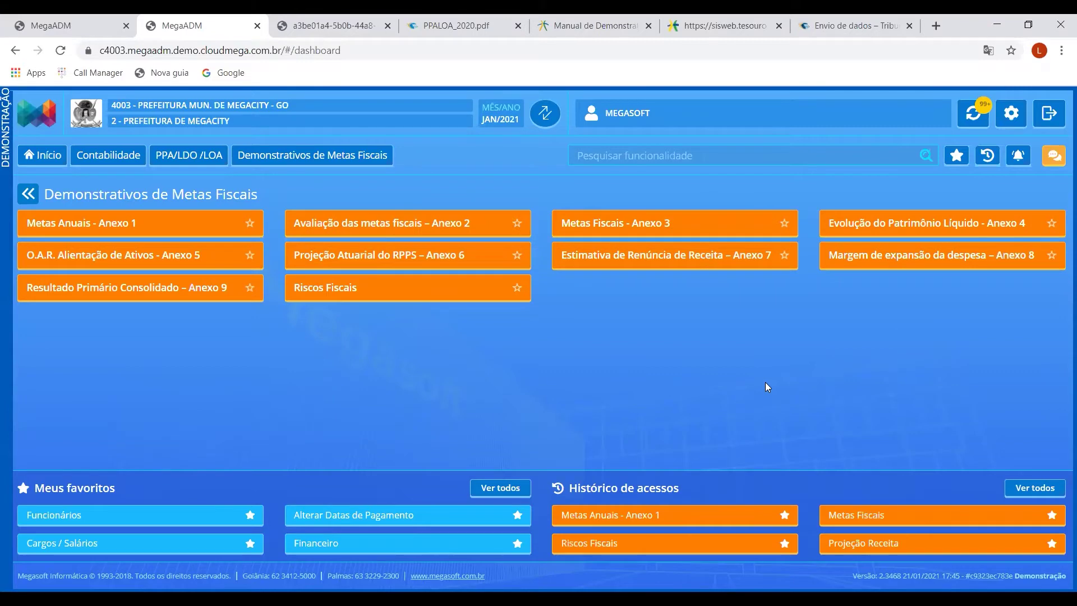
click(701, 26)
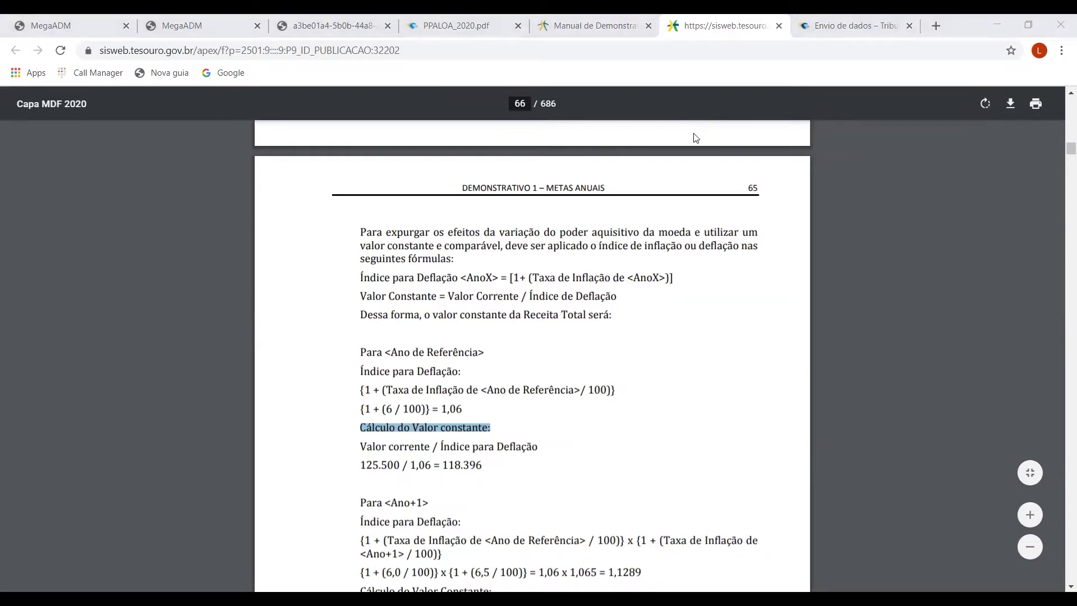
click(88, 19)
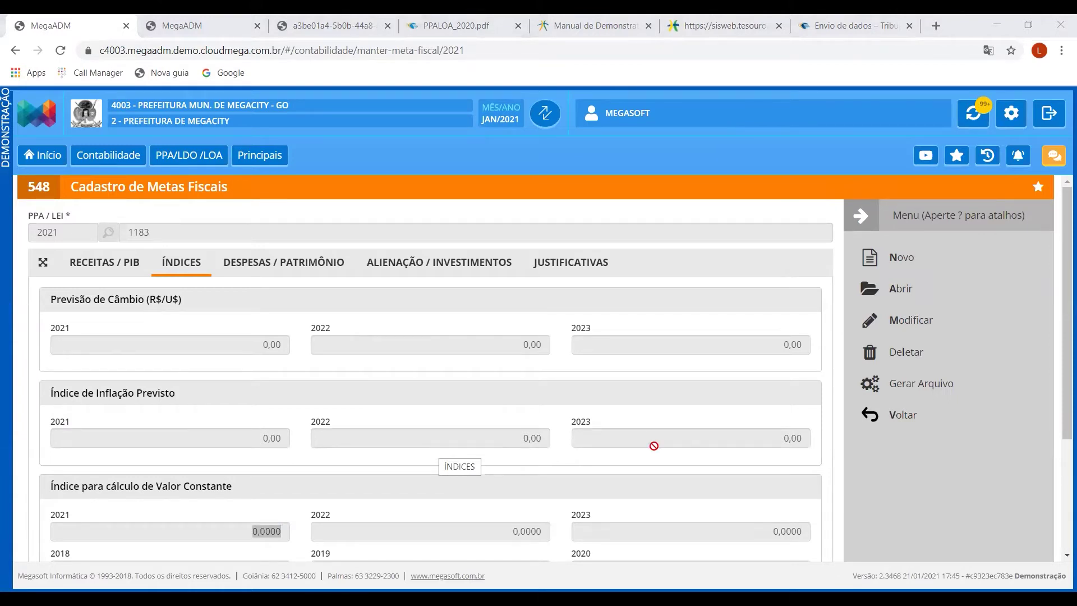
Reopen the Cadastro de Metas Fiscais, run Gerar Arquivo for the 2021 plan and decline replacing each year's existing entries
click(890, 426)
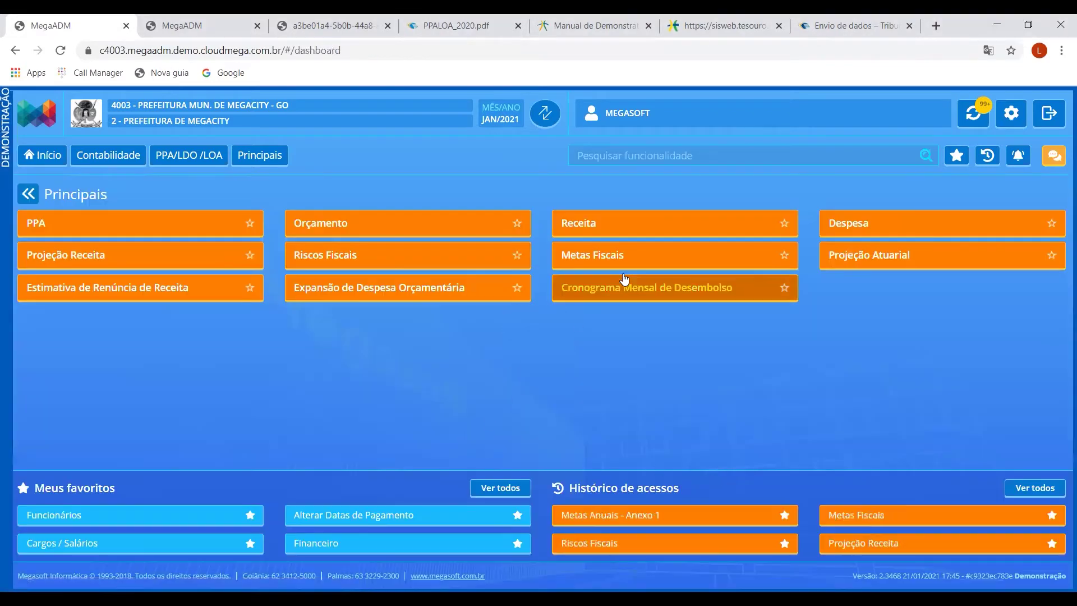
click(610, 259)
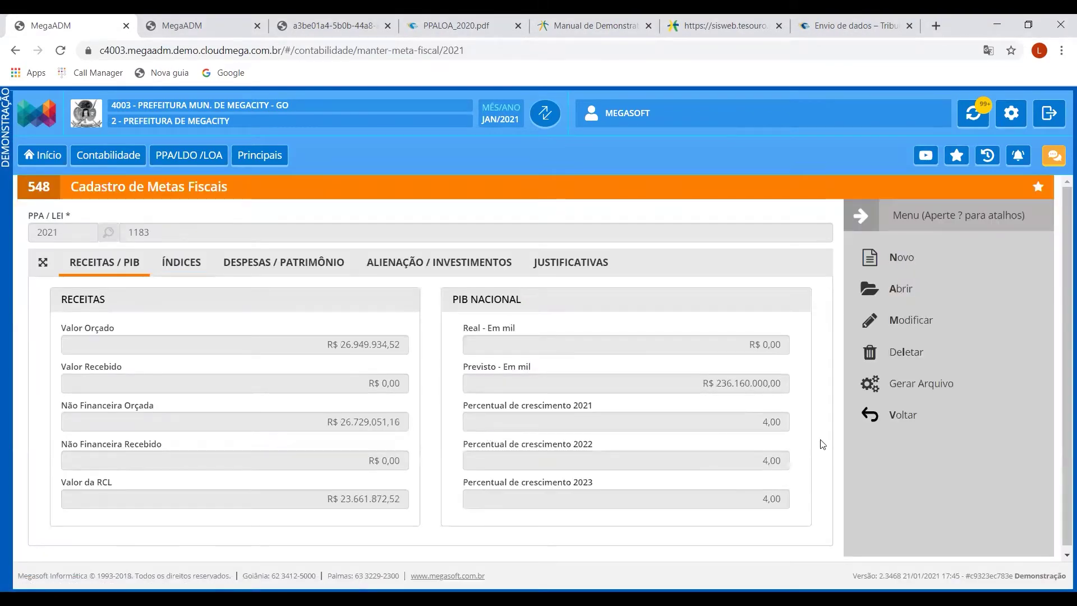
click(913, 394)
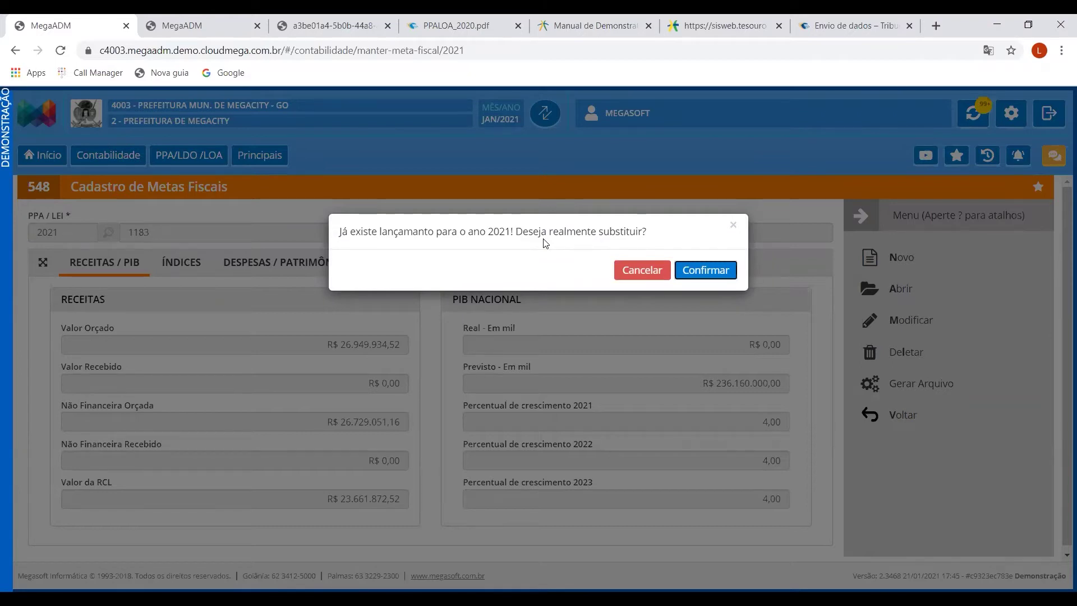
click(732, 225)
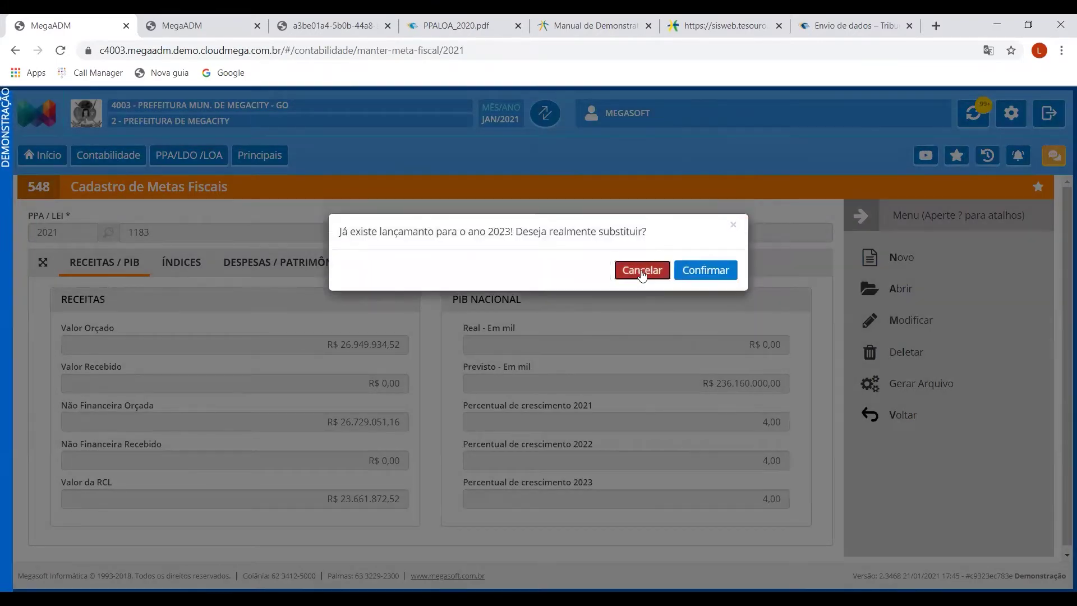
click(640, 270)
click(641, 270)
click(640, 270)
click(641, 270)
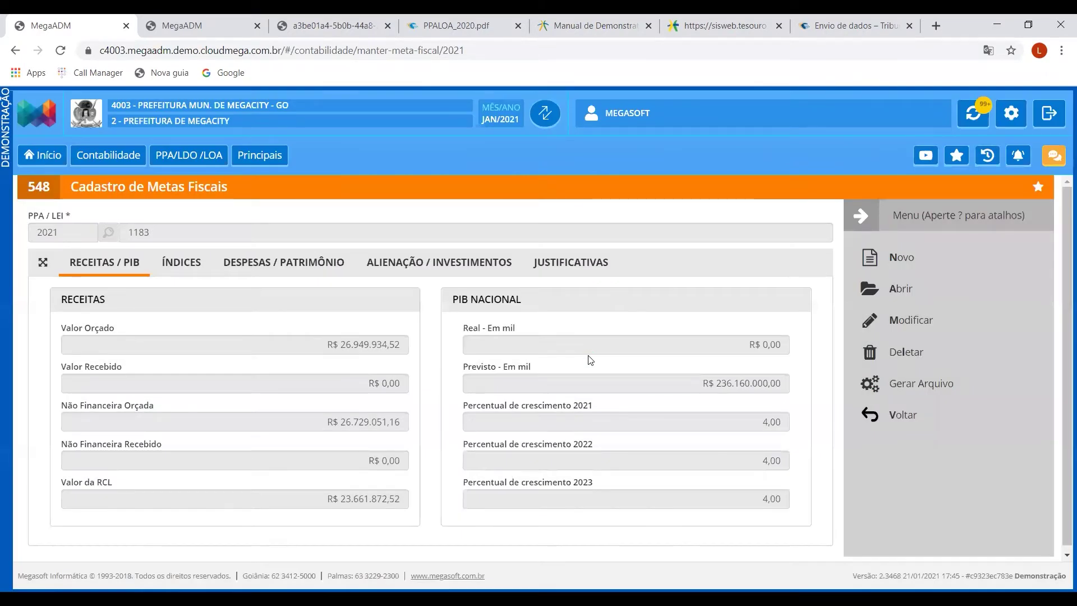
Highlight the budgeted revenue under Receitas, examine the Despesas / Patrimônio and Índices values, and return to Receitas / PIB
drag(318, 341, 403, 345)
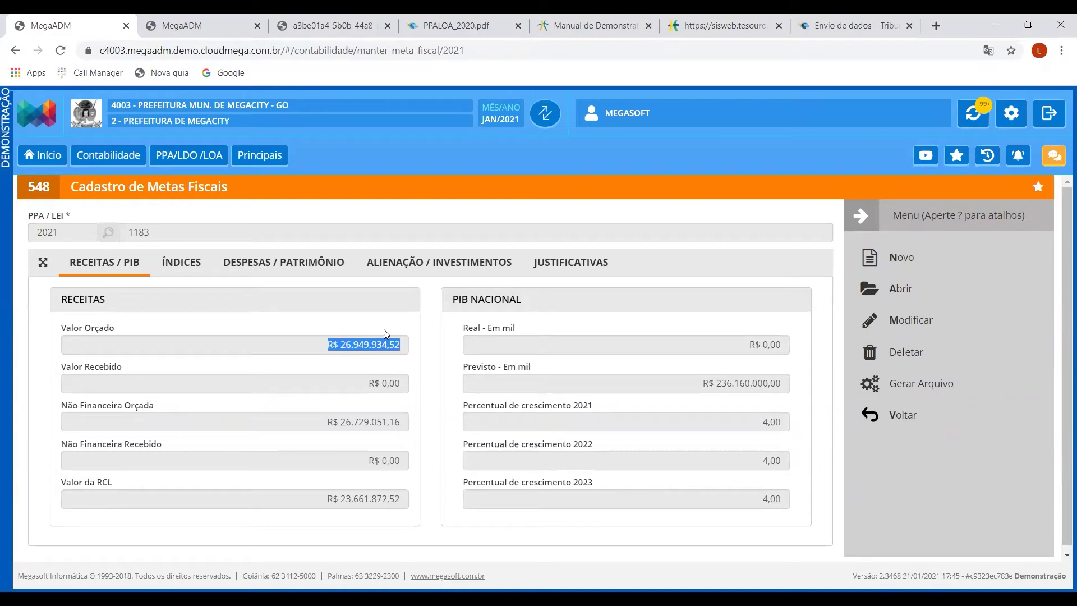
click(381, 425)
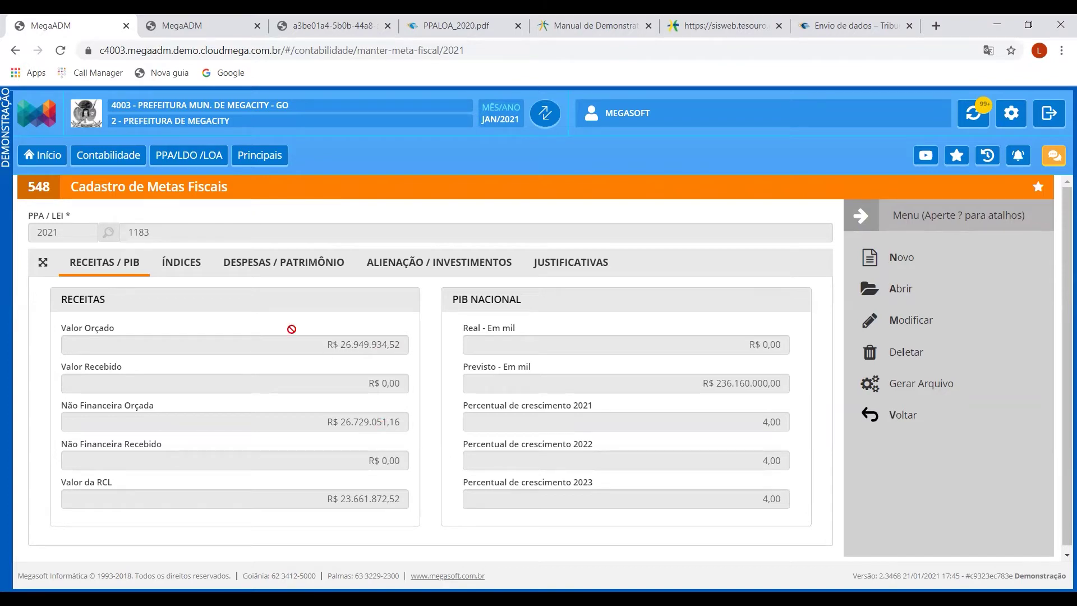
click(273, 266)
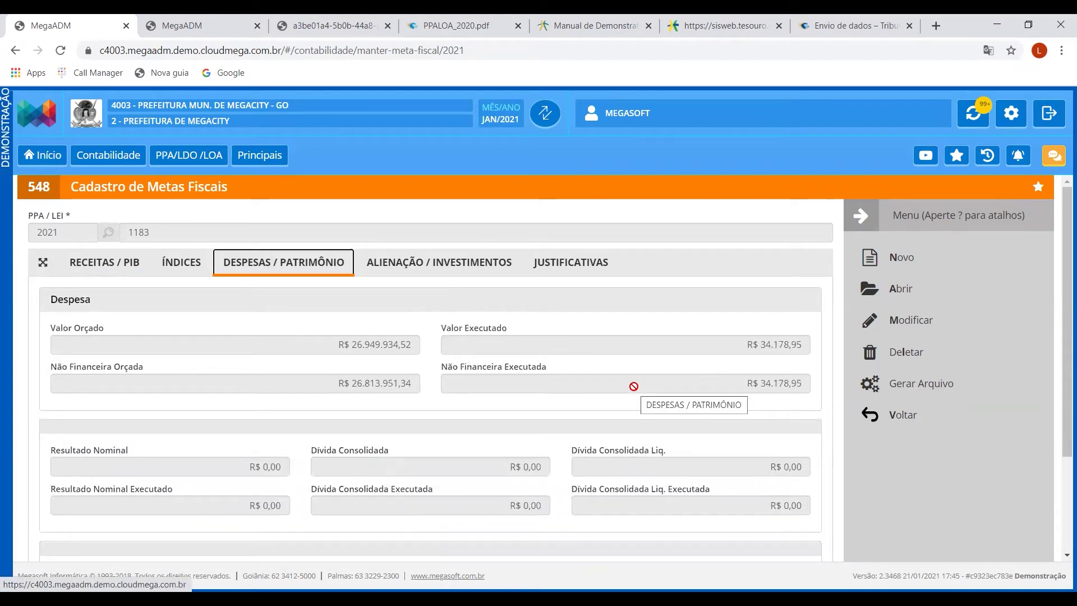
click(168, 264)
click(111, 265)
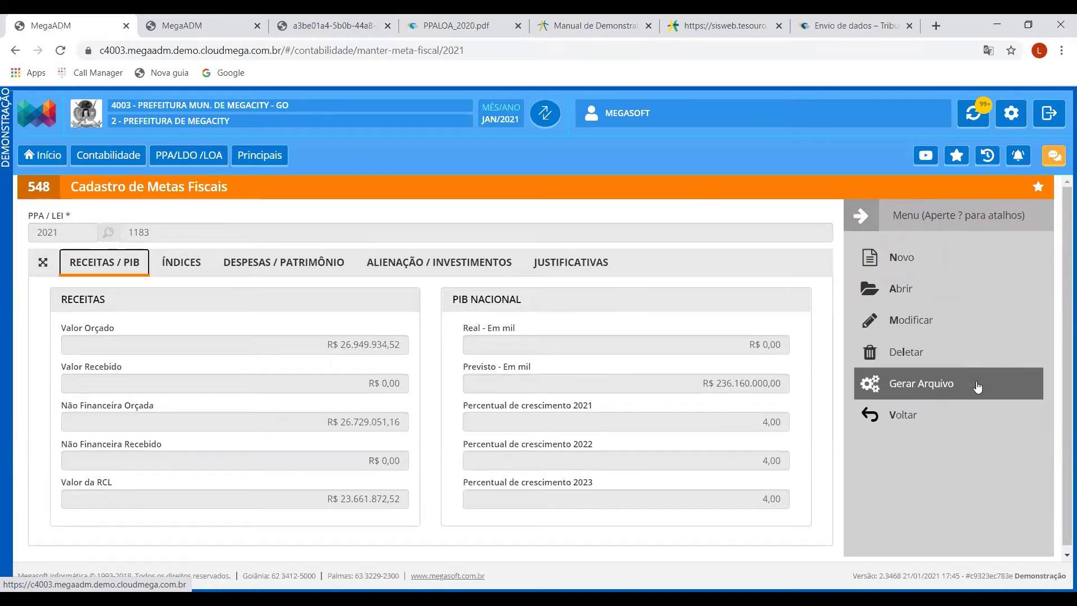
Run Gerar Arquivo again and go through the per-year replacement prompts, including 2021, 2023, 2018 and 2019, cancelling each one
click(948, 385)
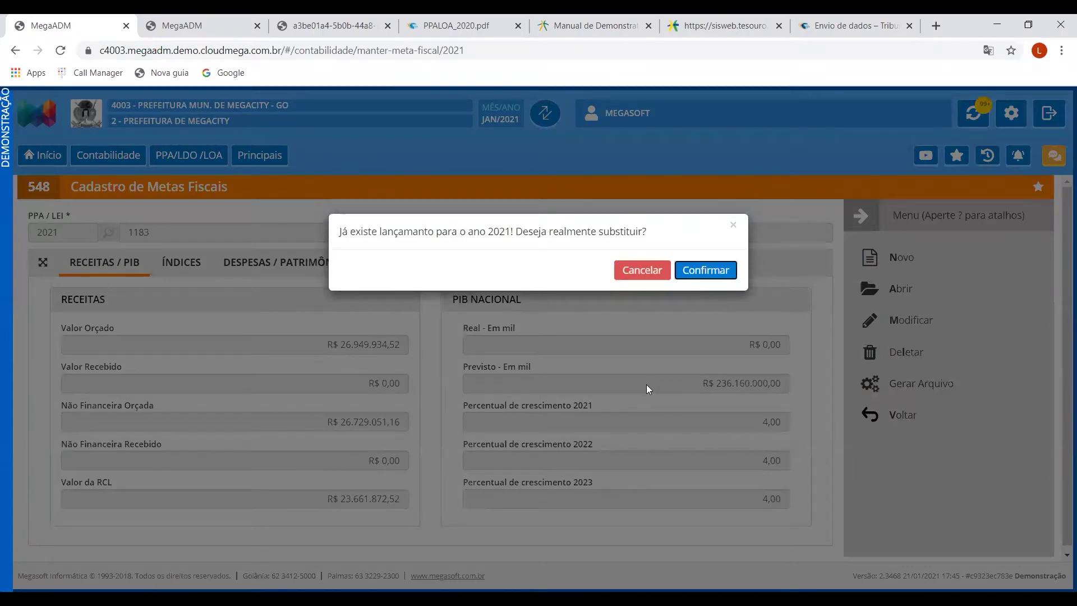
click(648, 274)
click(640, 272)
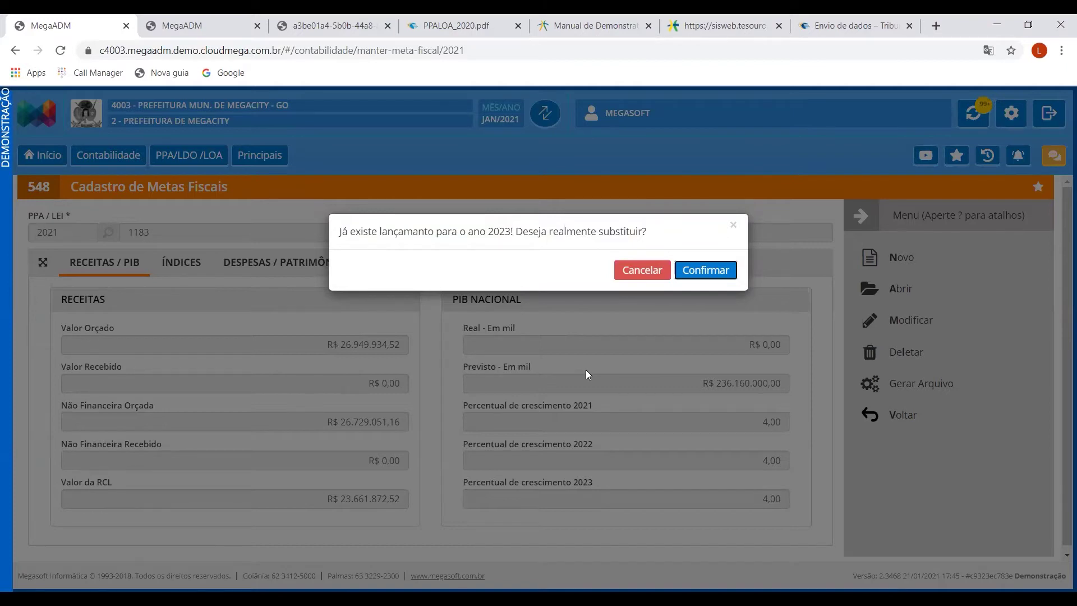
click(635, 272)
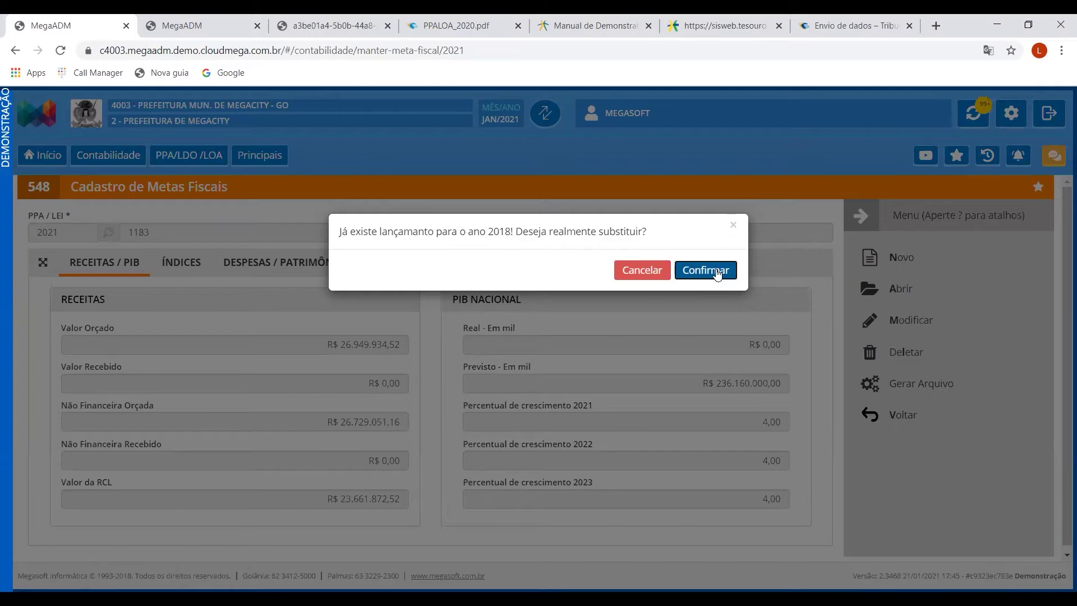
click(647, 272)
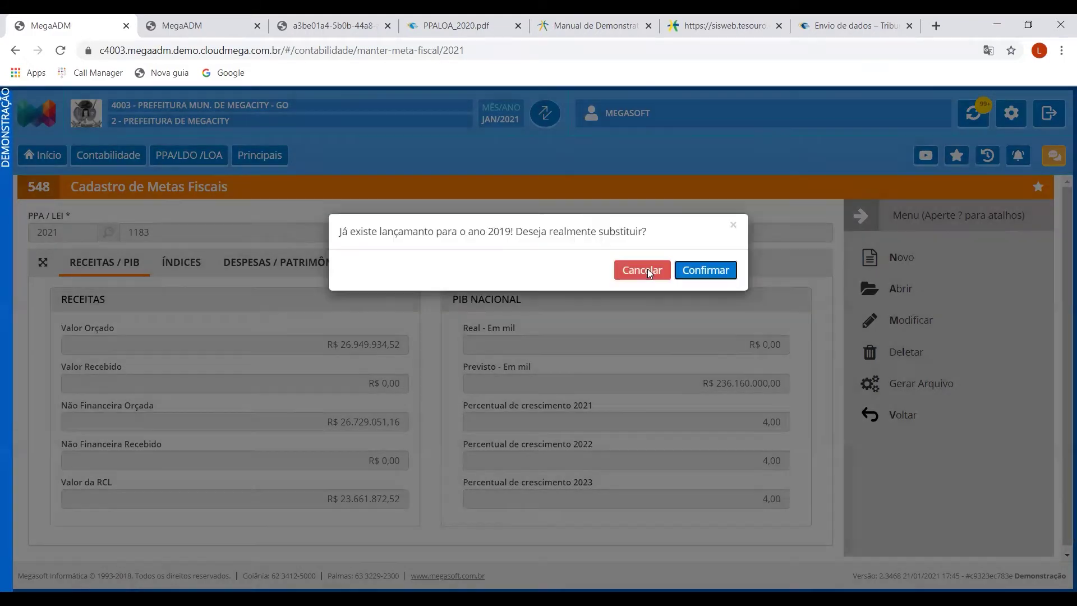
click(644, 273)
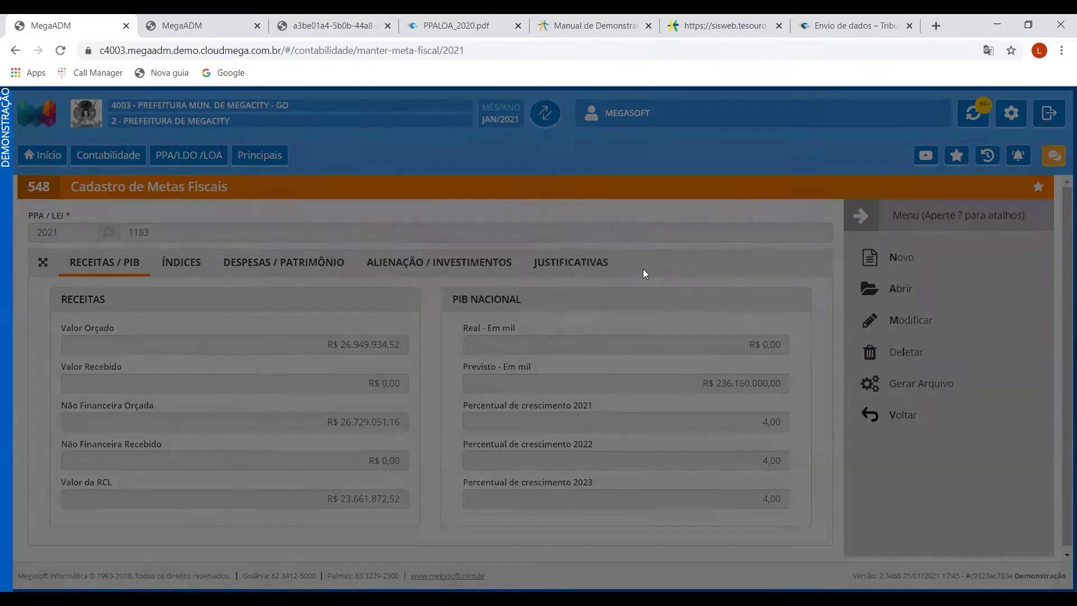
click(642, 270)
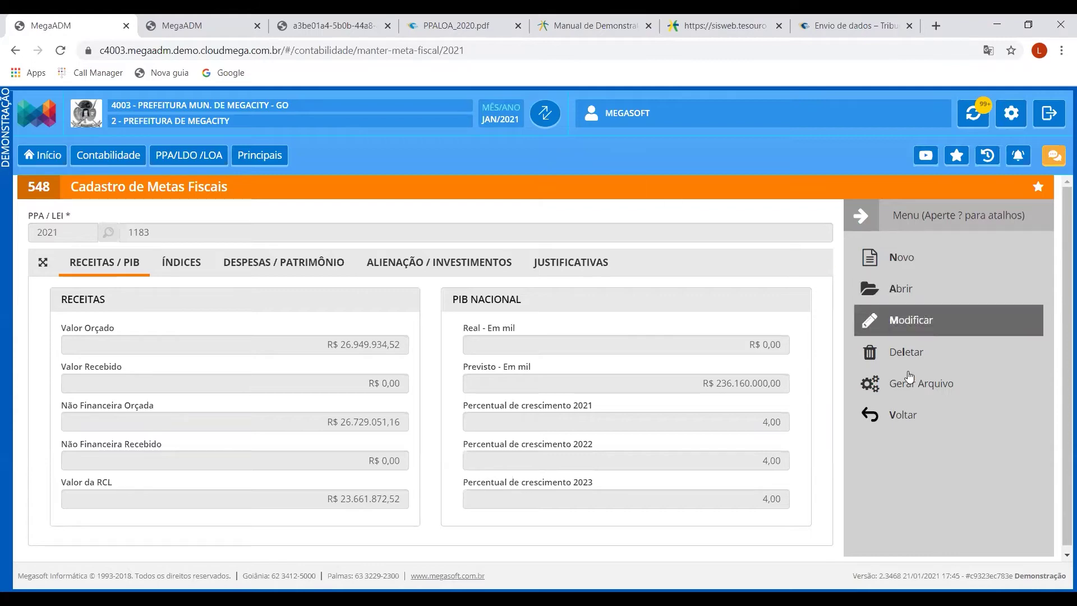
Repeat the Gerar Arquivo run on the fiscal goals and refuse to overwrite any of the years already registered
click(921, 391)
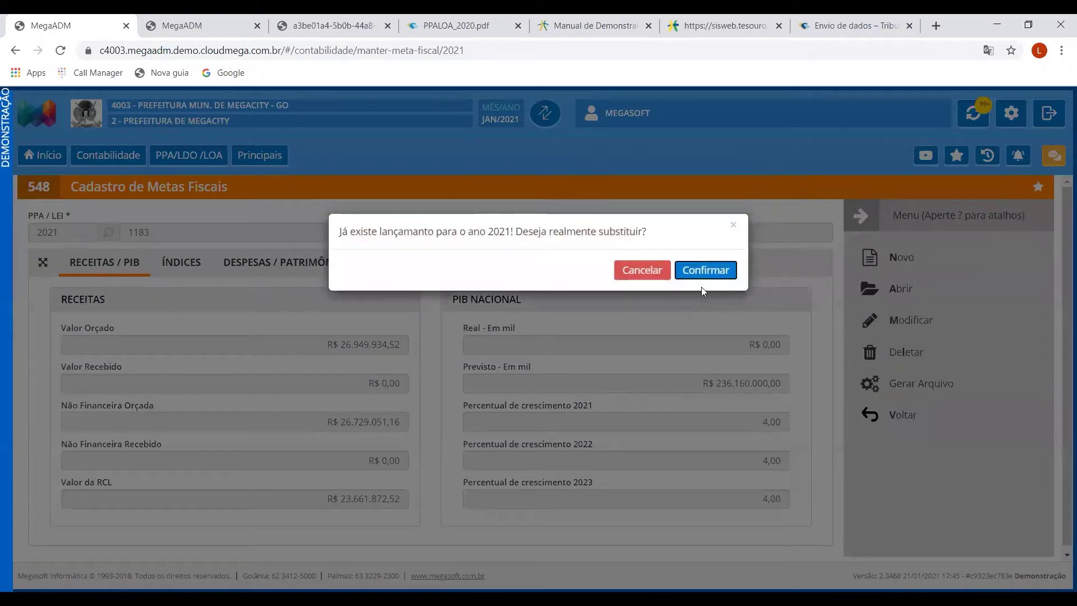
click(642, 272)
click(646, 273)
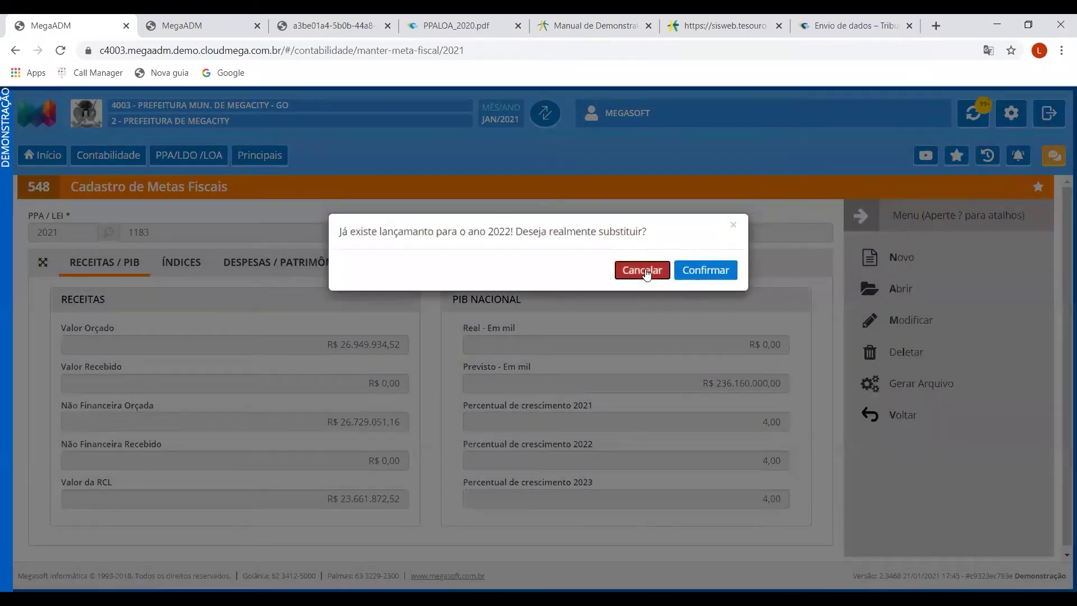
click(645, 270)
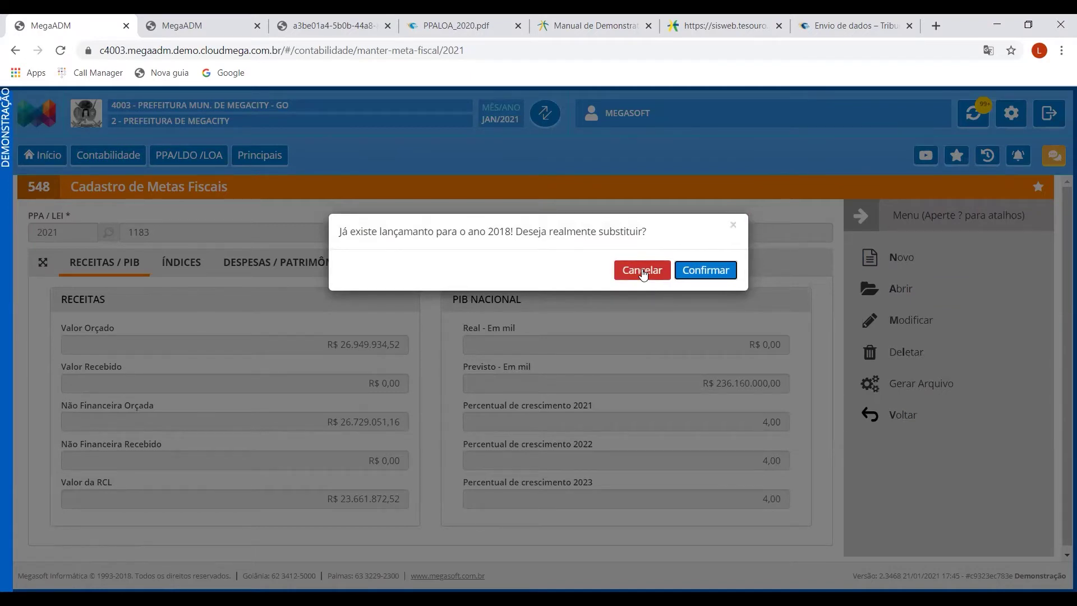
click(642, 270)
click(642, 270)
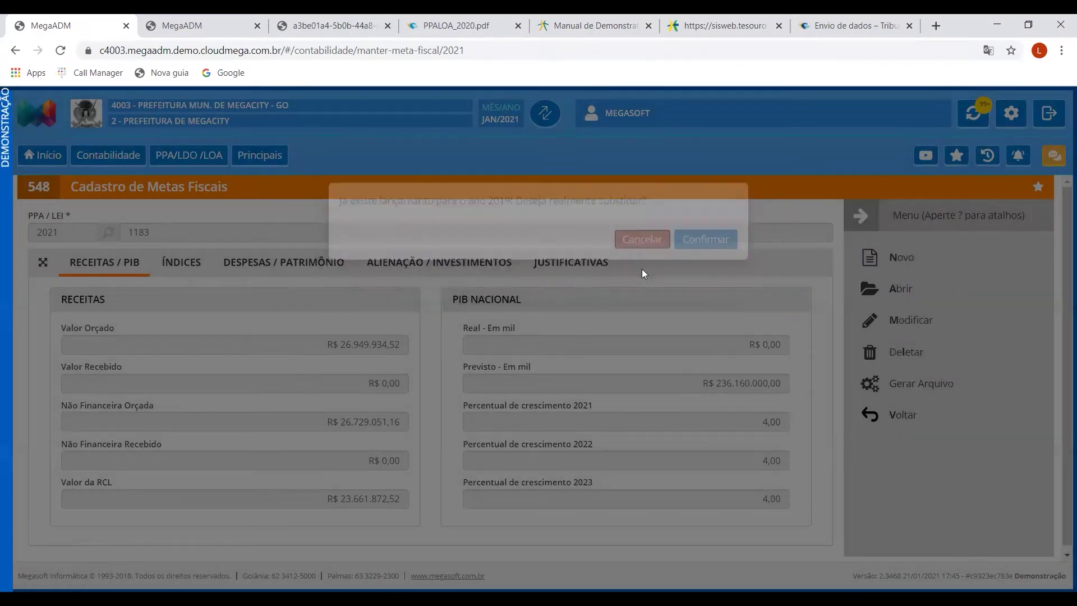
click(642, 270)
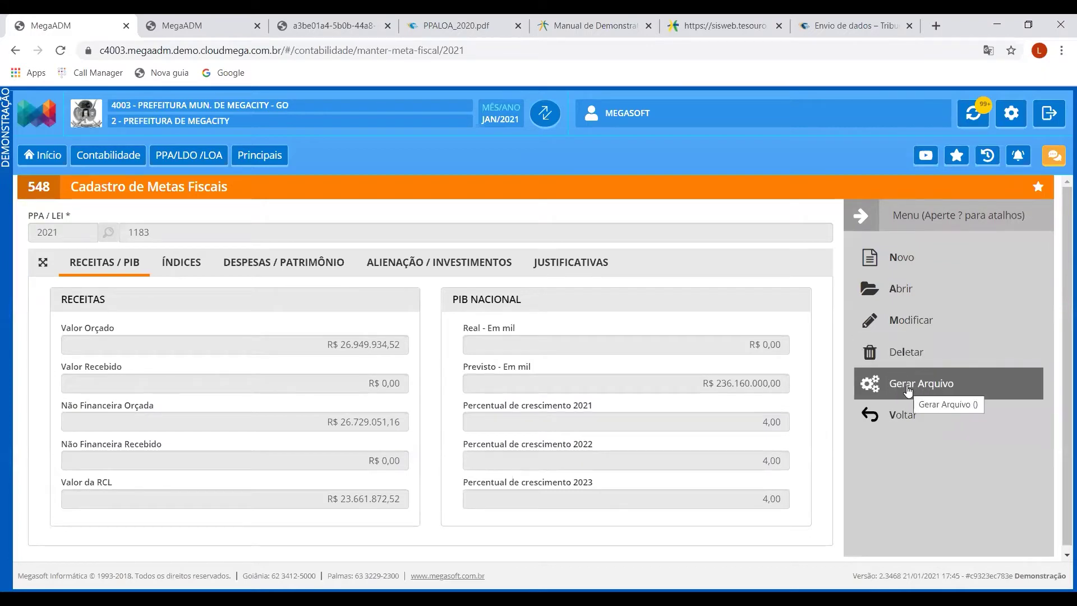
Leave the Cadastro de Metas Fiscais, reopen it to check the Receitas / PIB values, and return to the Principais functions
click(901, 413)
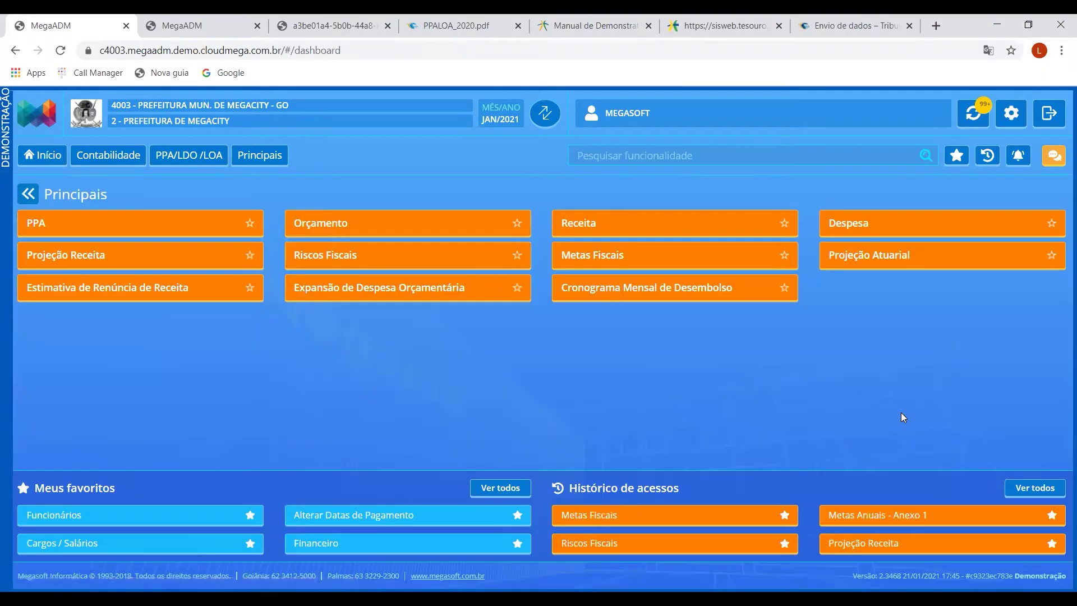
click(608, 254)
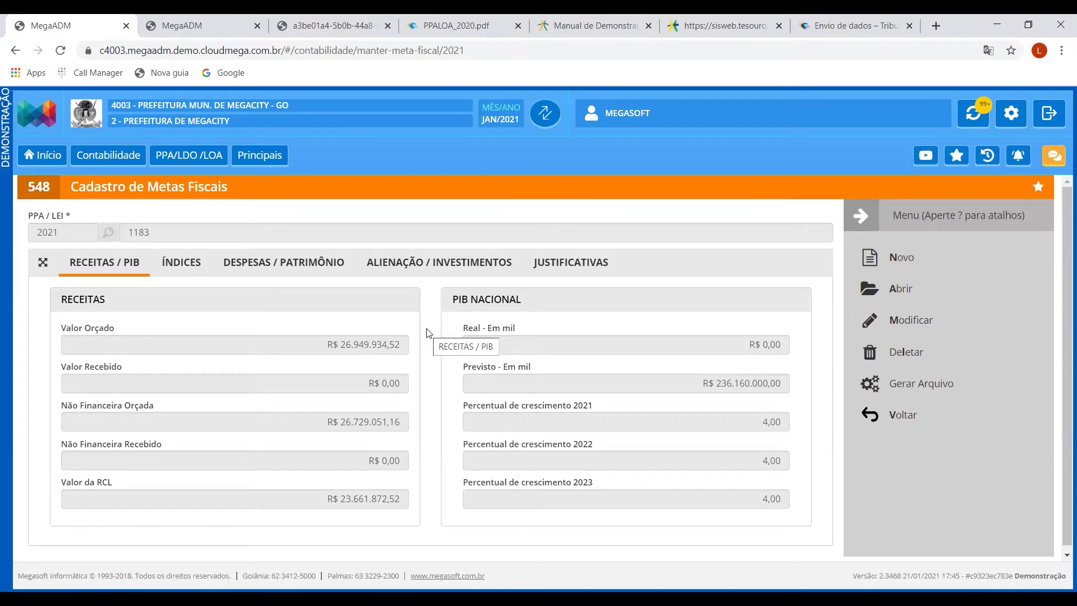
click(904, 418)
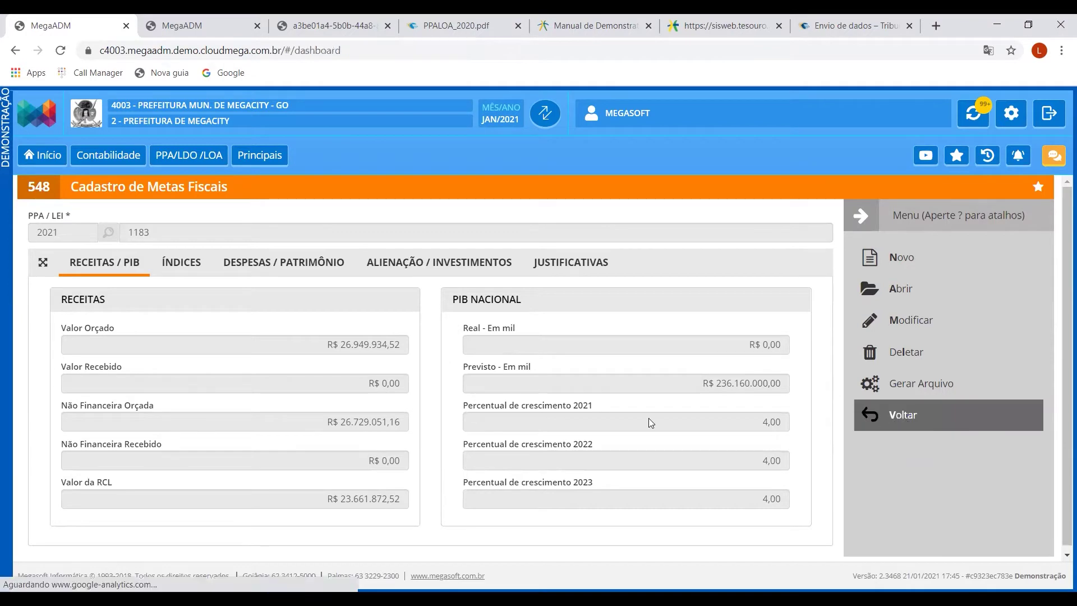
Open the Cadastro de Projeção Atuarial, query all registered years without filters, review the results and return to the Principais functions
click(893, 258)
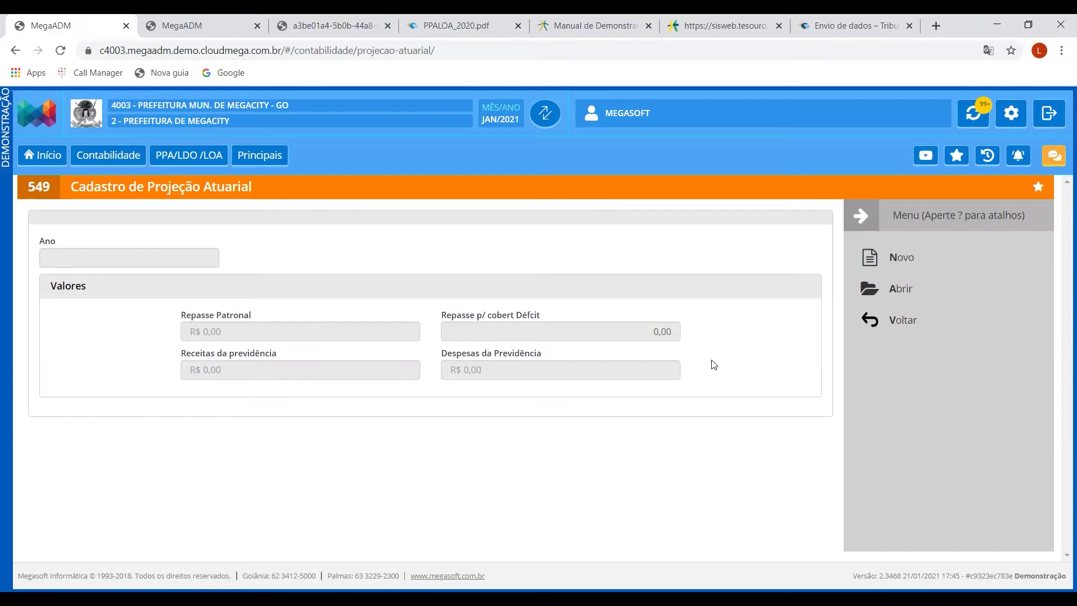
click(904, 290)
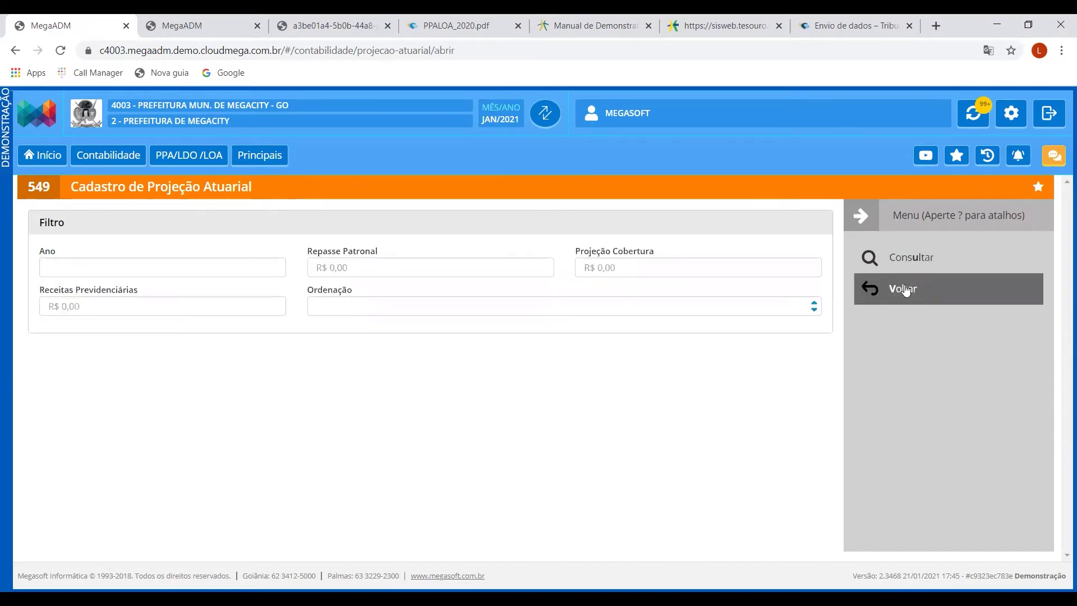
click(890, 263)
scroll(656, 379, down, 1)
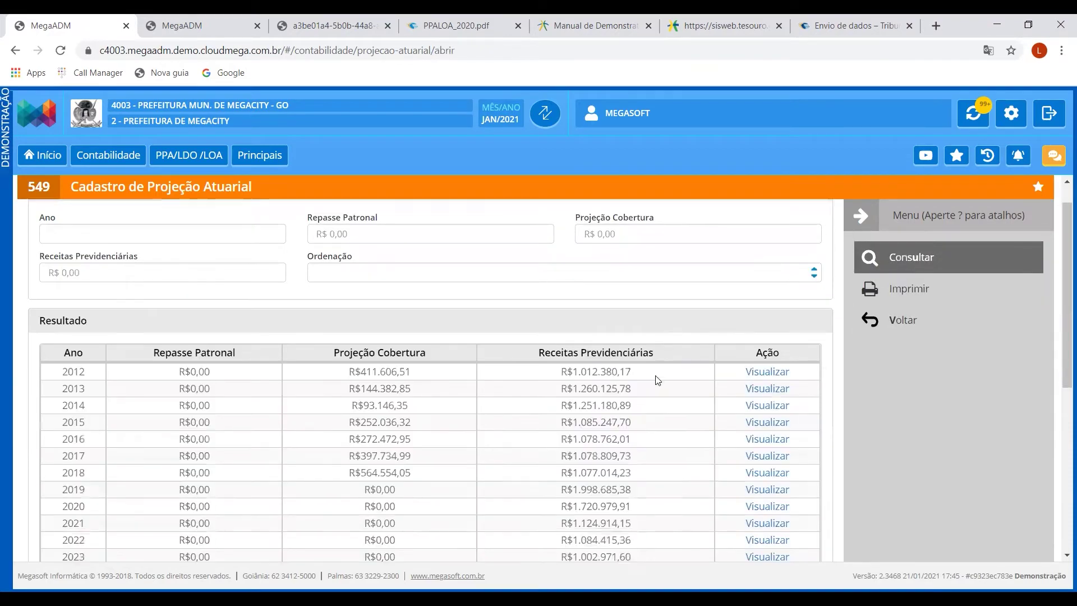
scroll(657, 379, down, 6)
scroll(657, 380, up, 7)
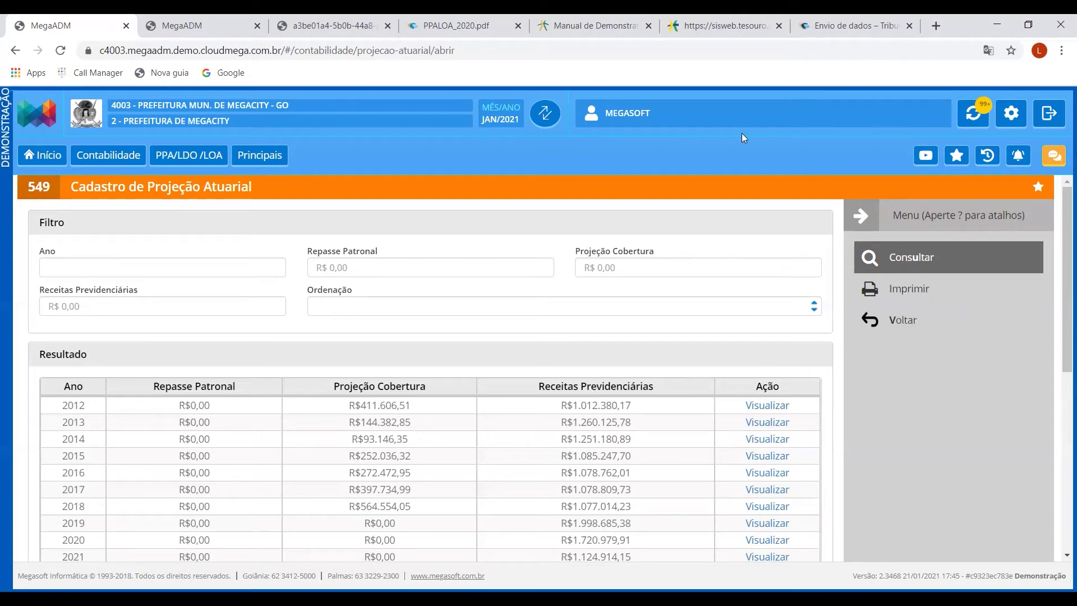
click(907, 323)
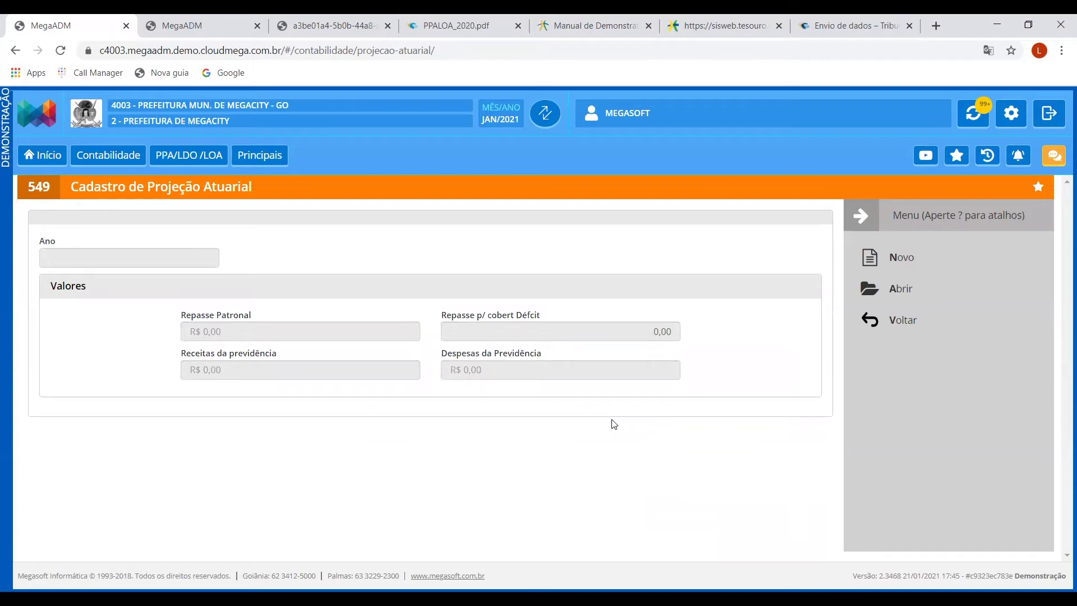
click(903, 333)
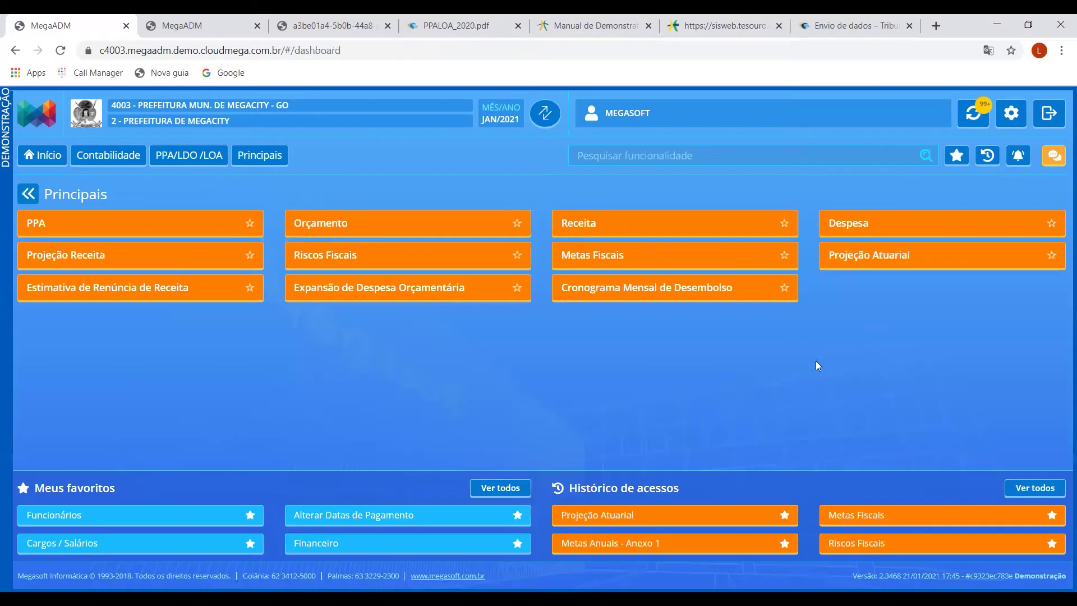
Start a new 2021 record in Estimativa de Renúncia de Receita with Modalidade 6 - Alteração de Alíquota, and go to the Compensação text
click(125, 295)
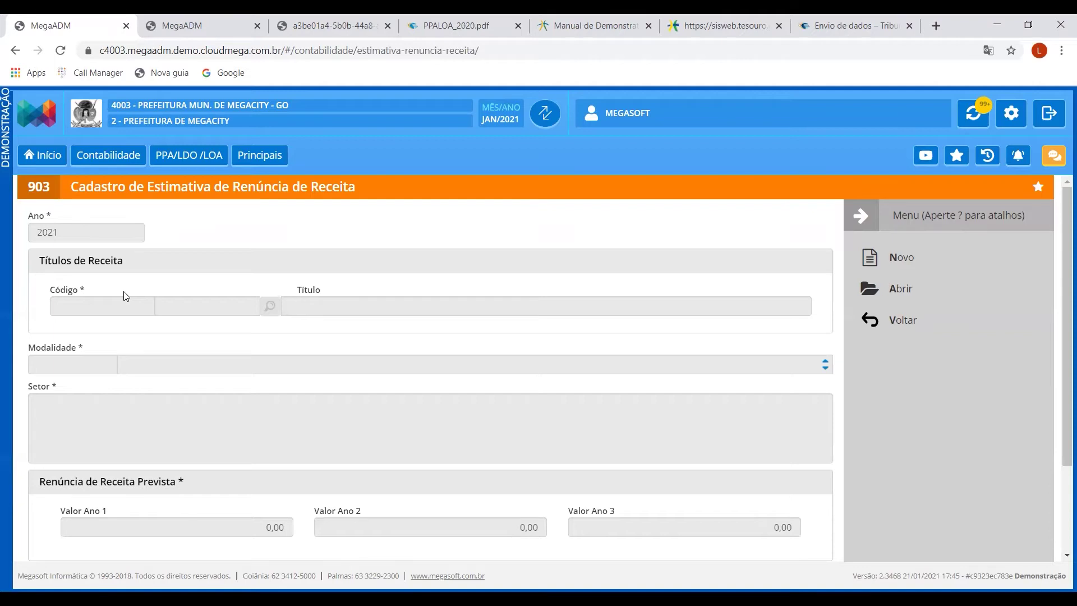
click(894, 258)
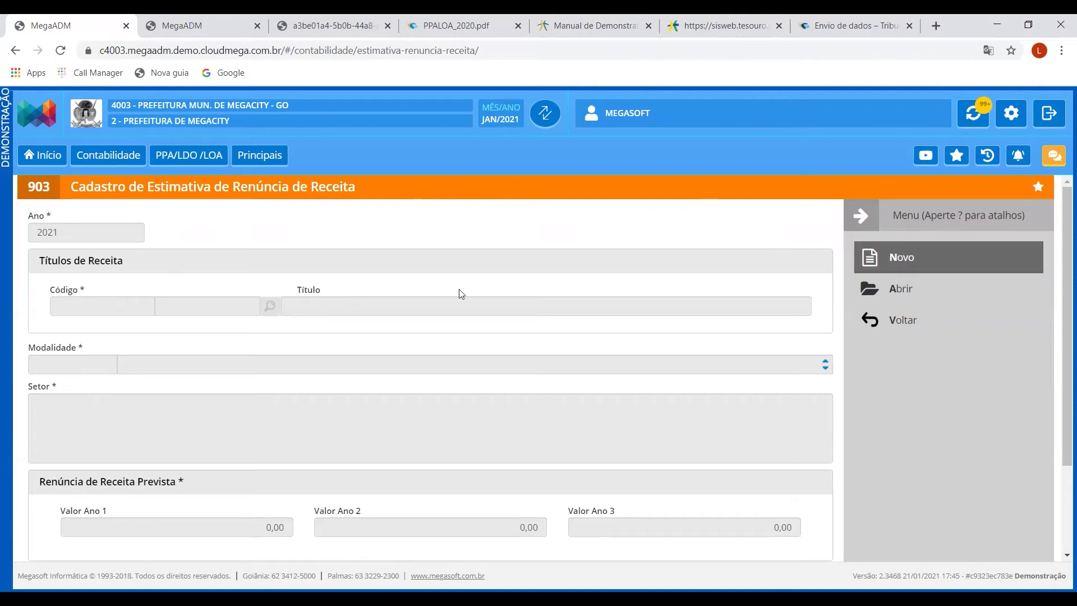
click(177, 364)
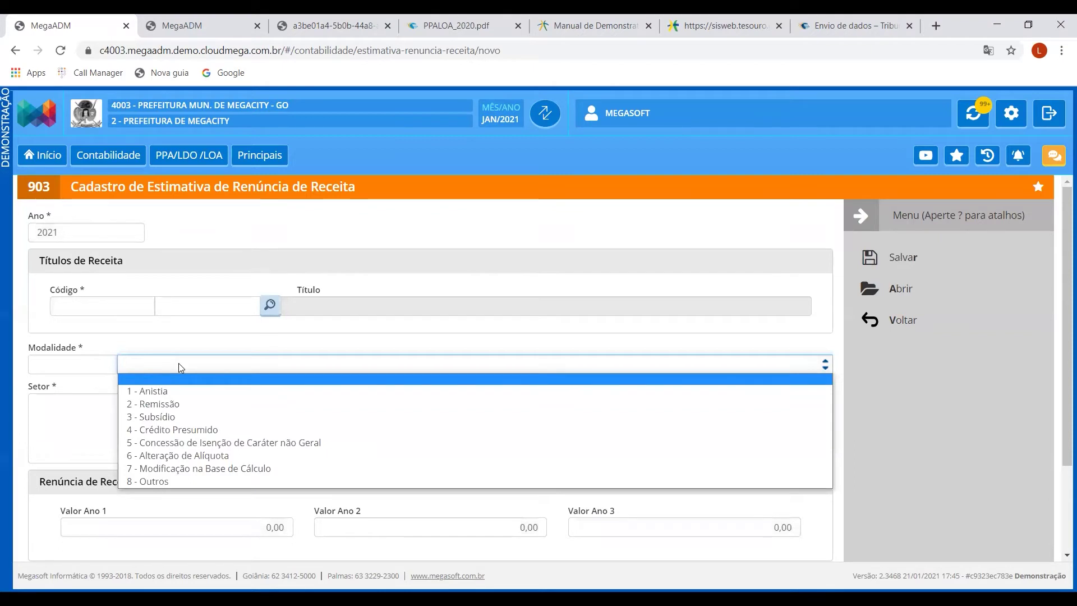
click(200, 455)
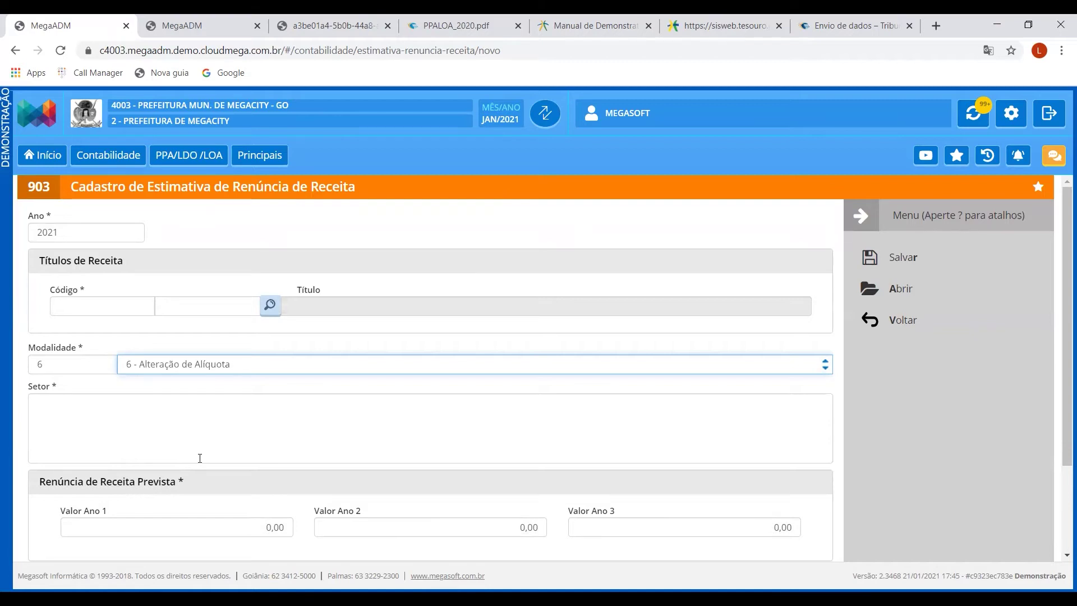
scroll(200, 458, down, 2)
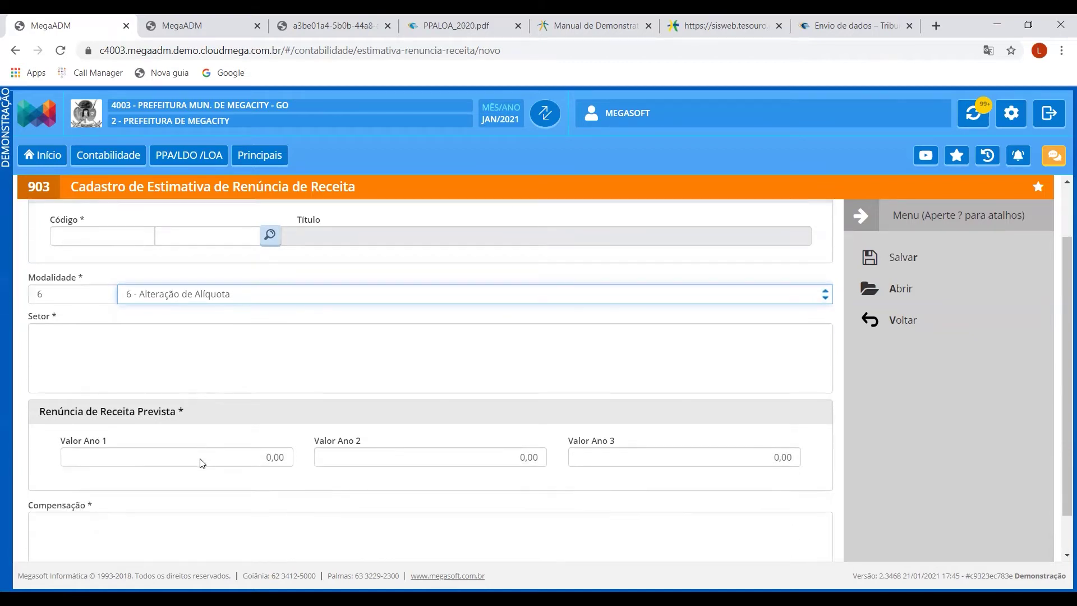
click(169, 487)
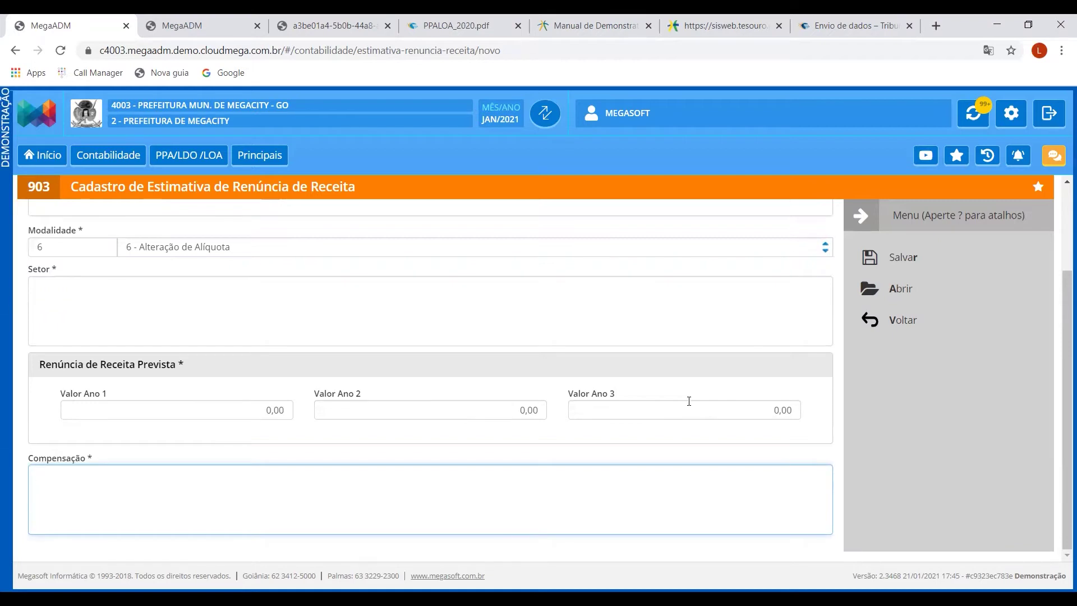
Review the Títulos de Receita code, Setor and Modalidade options of the revenue waiver record, and leave it without saving
scroll(689, 400, up, 2)
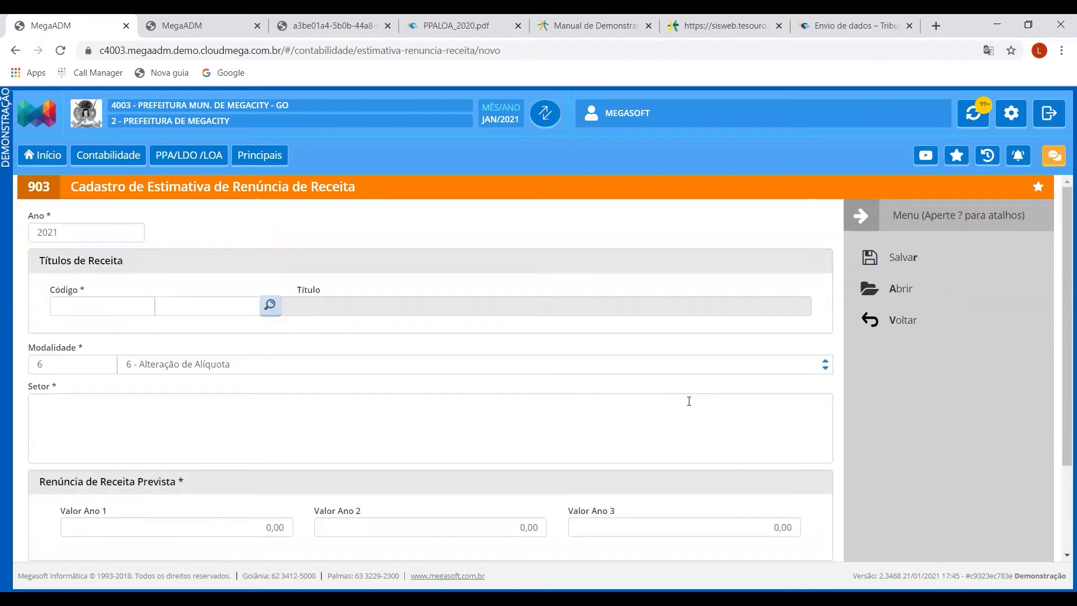
click(255, 306)
click(266, 309)
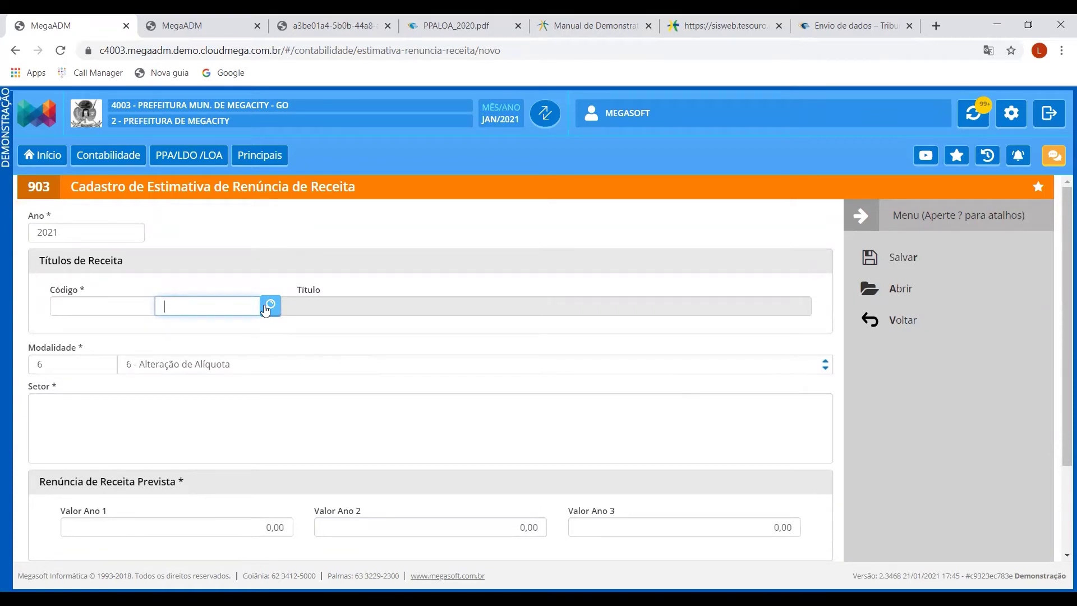
click(211, 424)
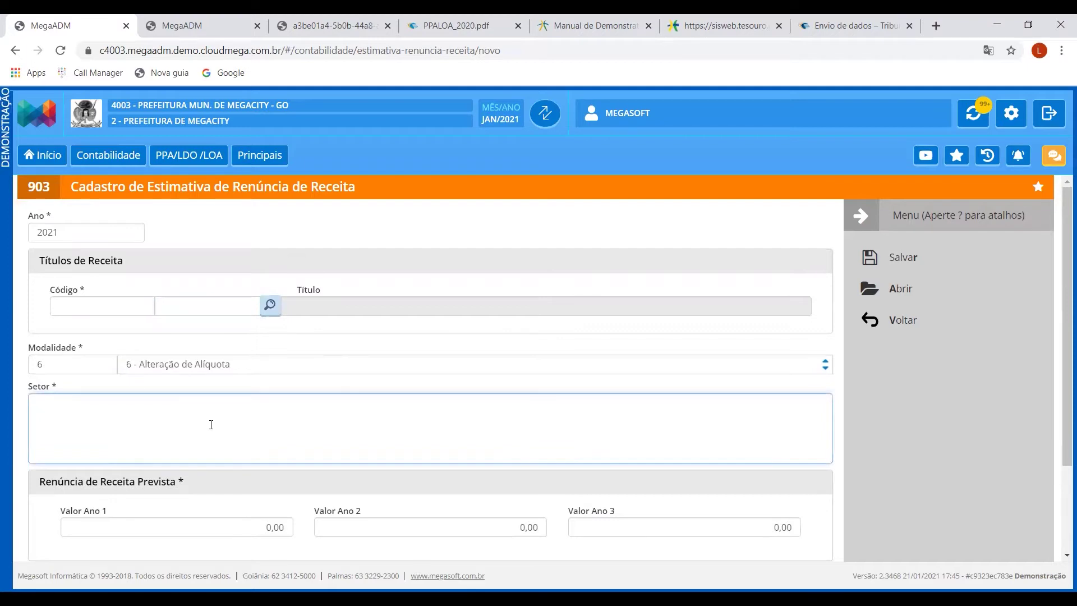
click(235, 364)
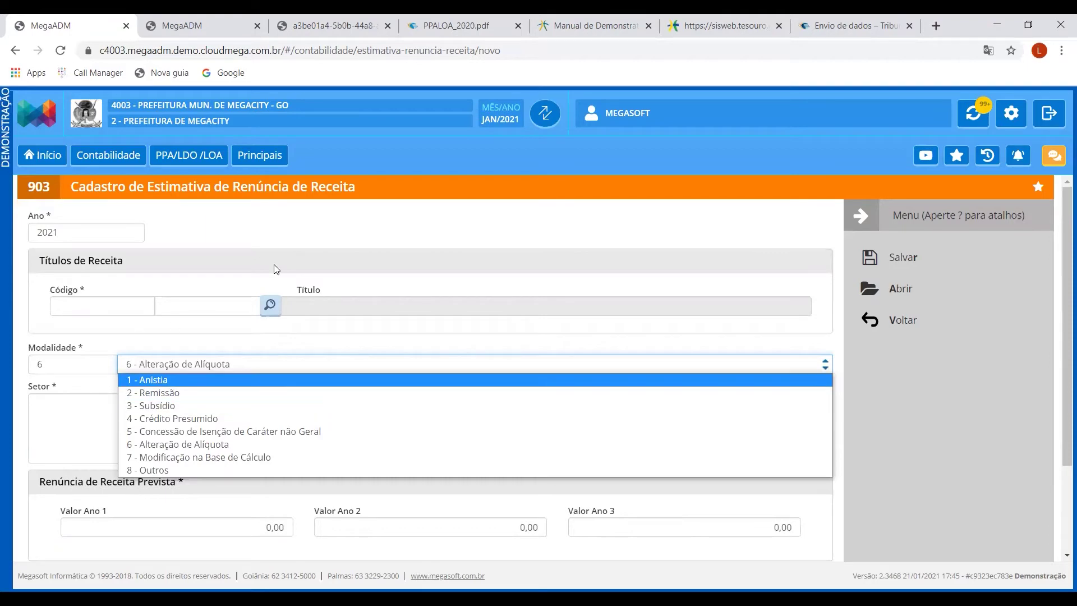
click(890, 328)
click(703, 273)
Start a new 2021 record in Expansão de Despesa Orçamentária with the code 8 - Novas DOCC and review the other code options
click(382, 292)
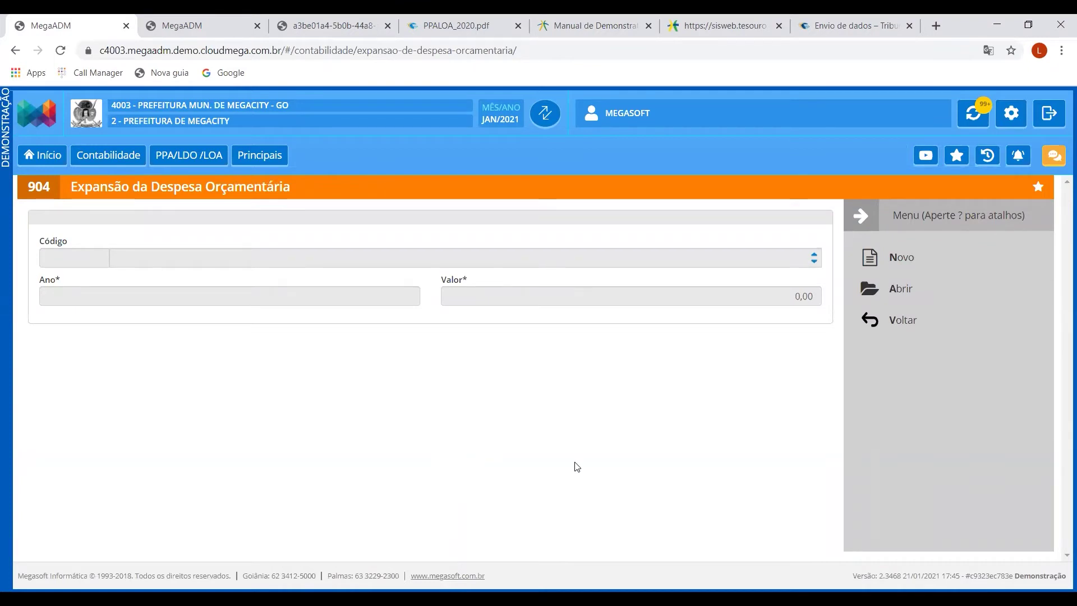
click(896, 257)
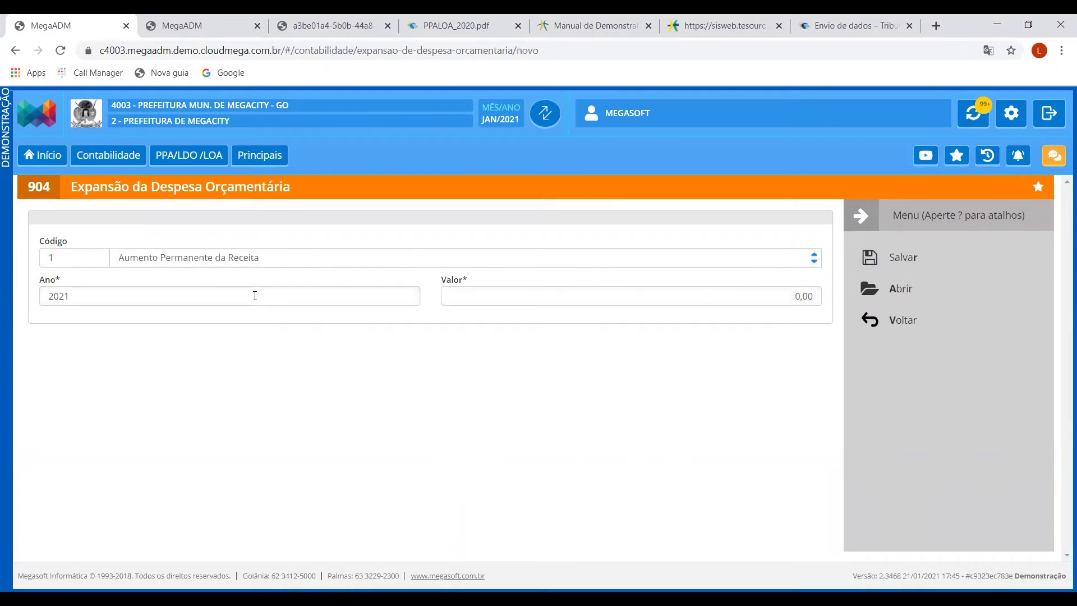
click(270, 261)
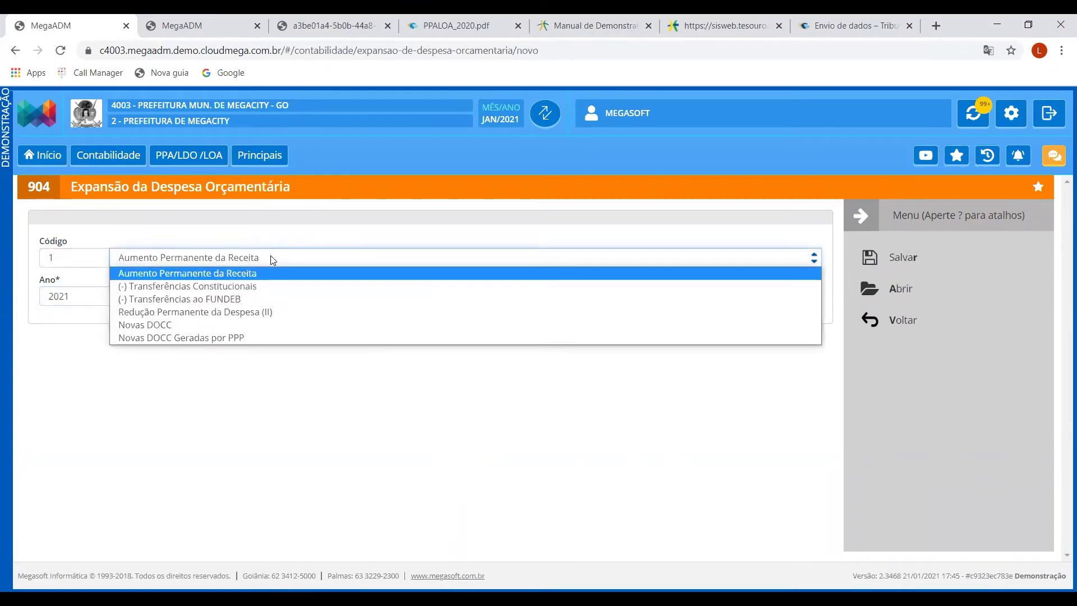
click(236, 326)
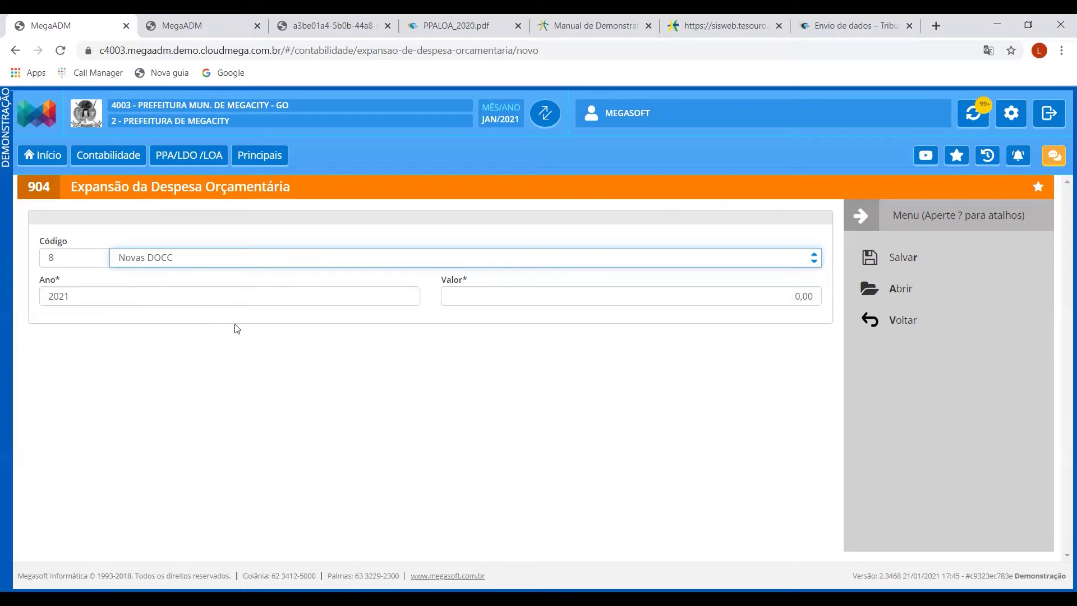
click(229, 259)
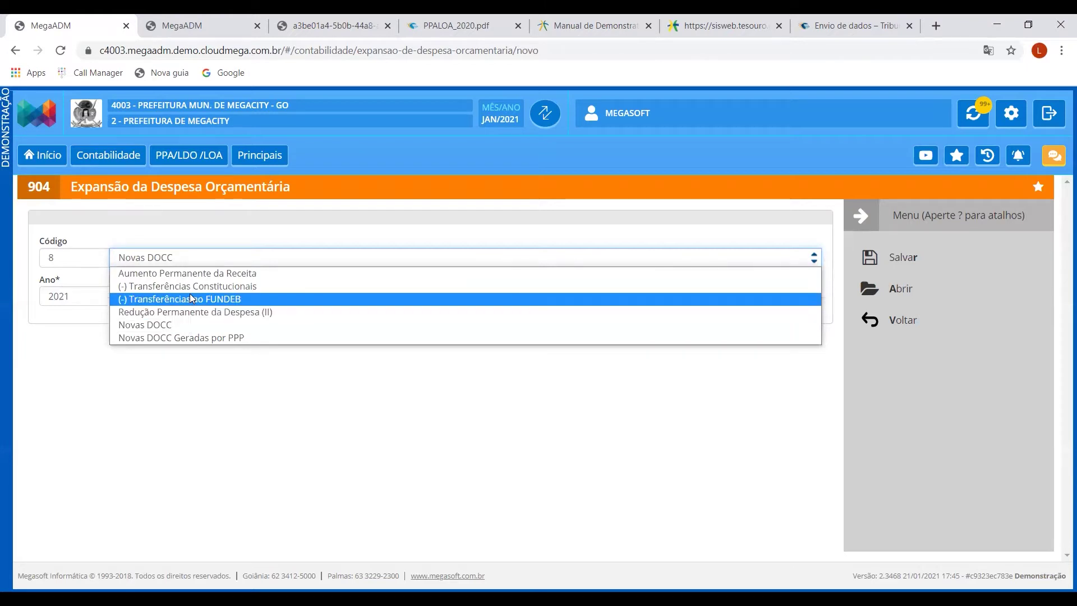
click(297, 440)
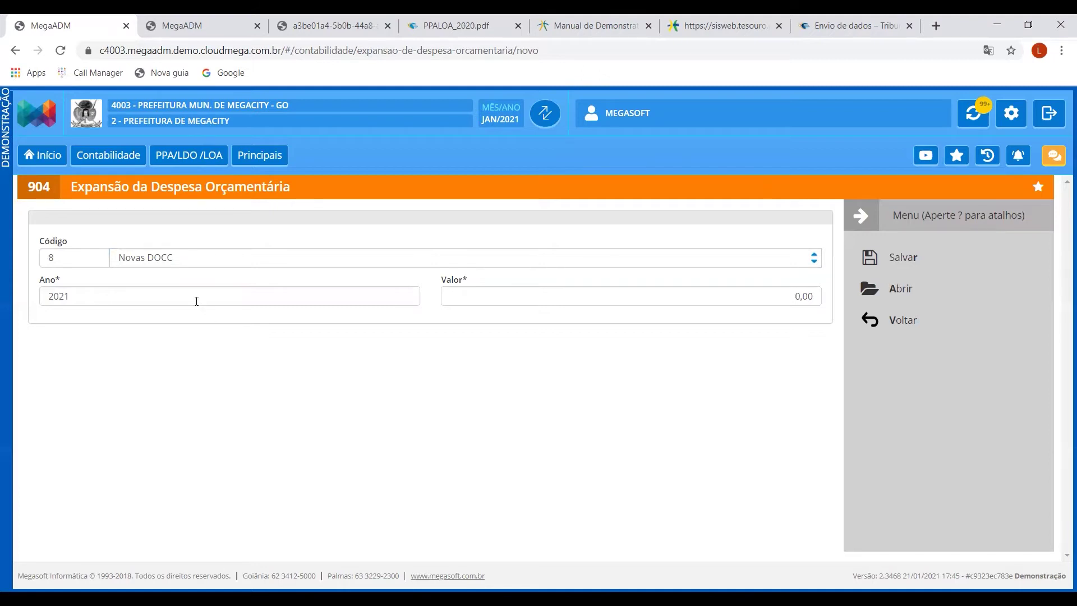
Check the Ano and Valor fields of the expansion record and return to the Principais functions without saving
click(141, 302)
click(499, 296)
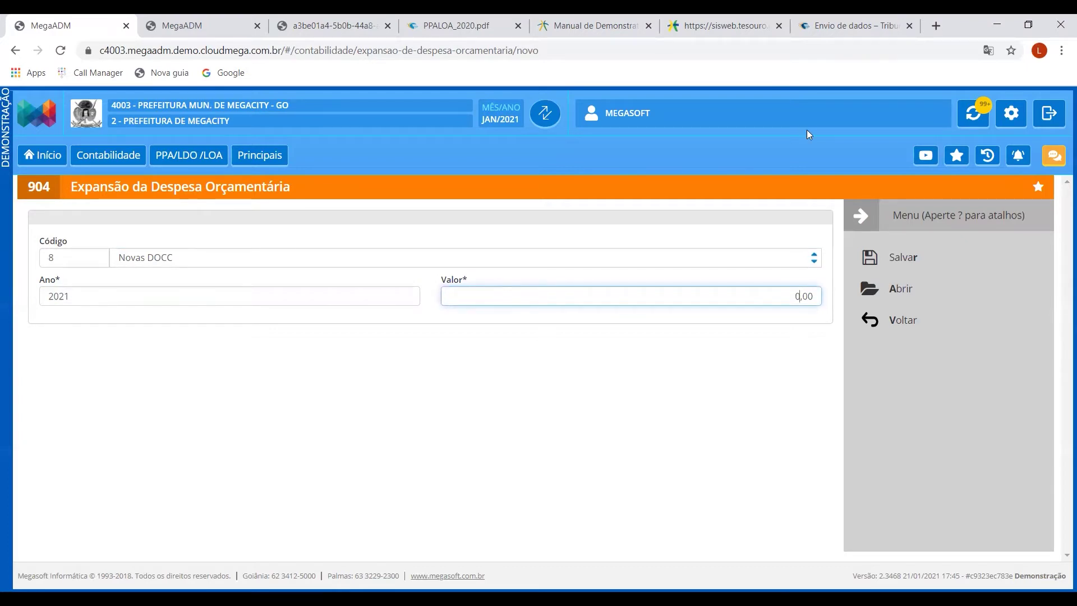
click(886, 328)
click(701, 271)
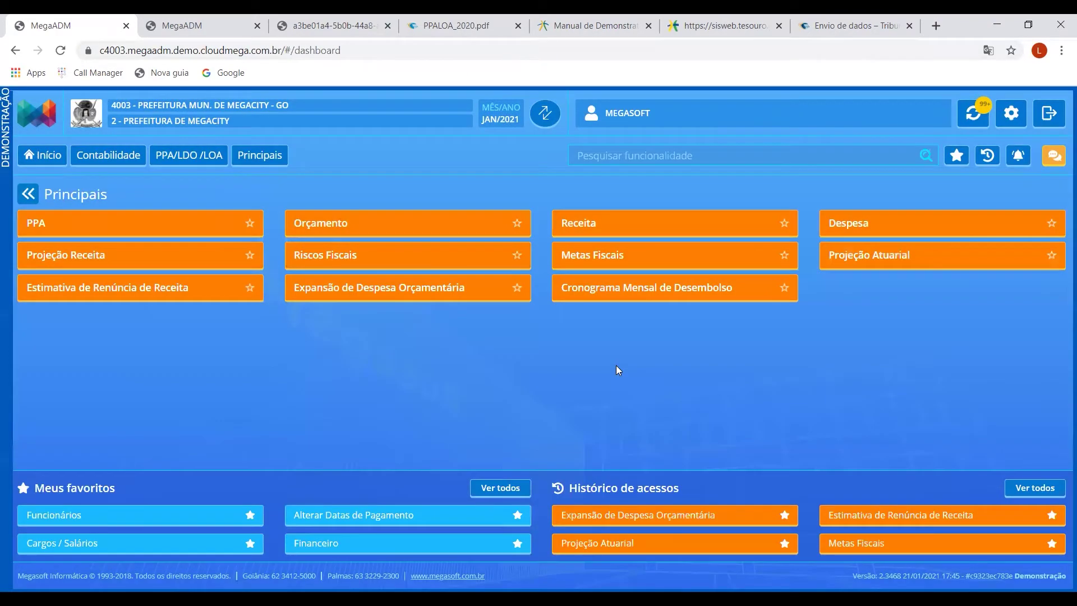
Open the Cadastro de Cronograma Mensal Desembolso, query all records without filters, review the results and return to the Principais functions
click(637, 295)
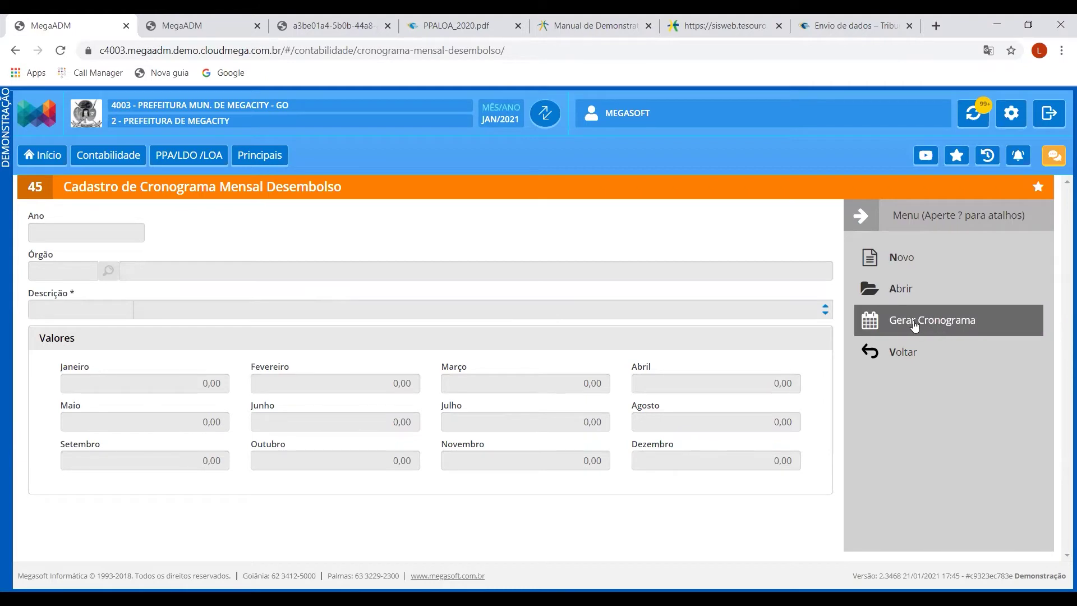
click(900, 292)
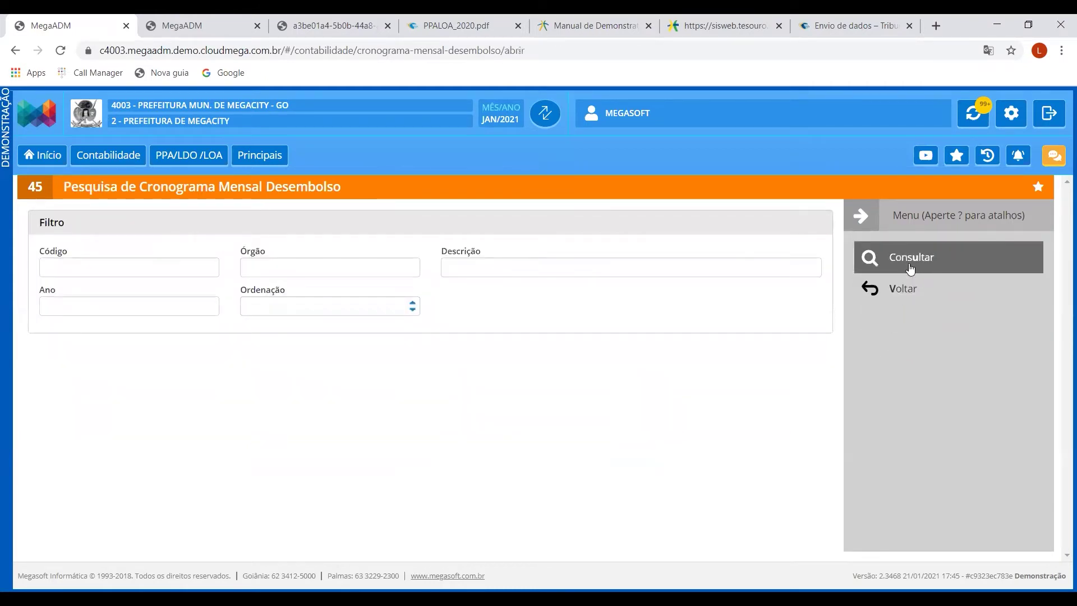
click(910, 270)
scroll(480, 478, down, 1)
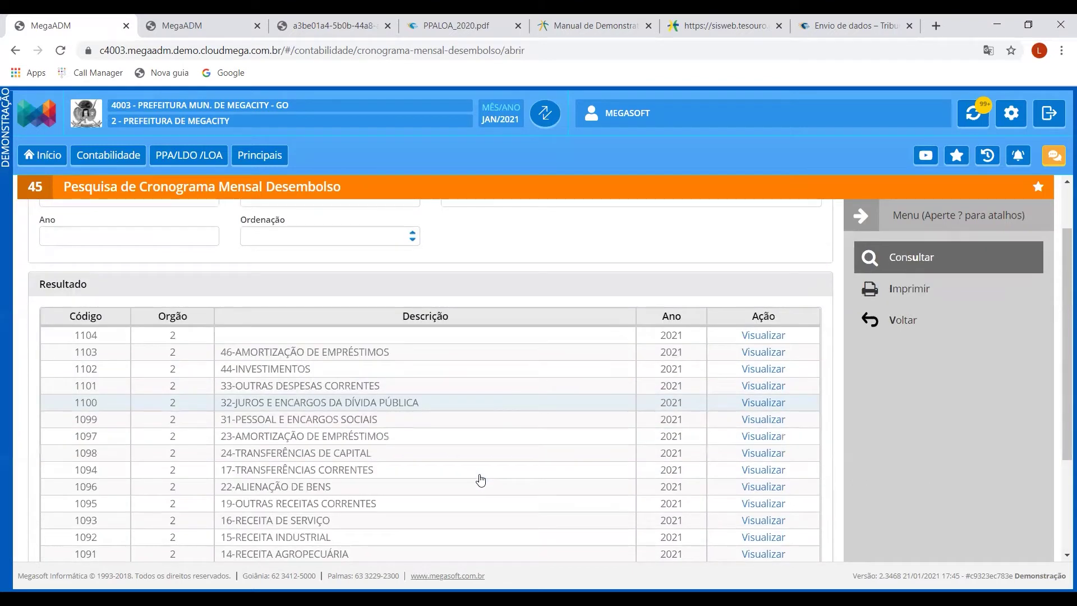
scroll(480, 478, down, 1)
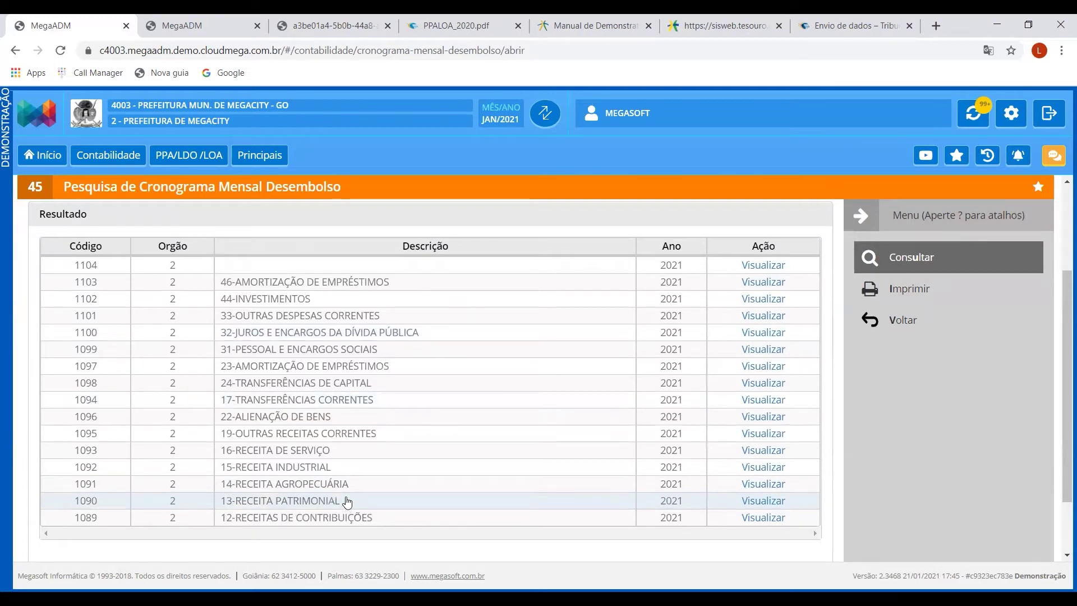
key(v)
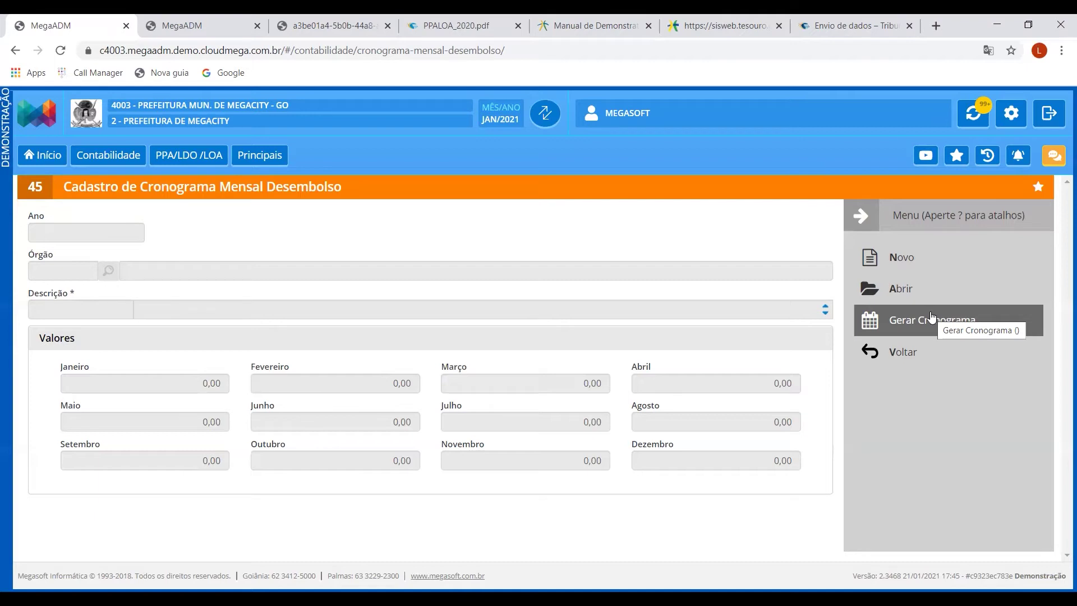
click(907, 353)
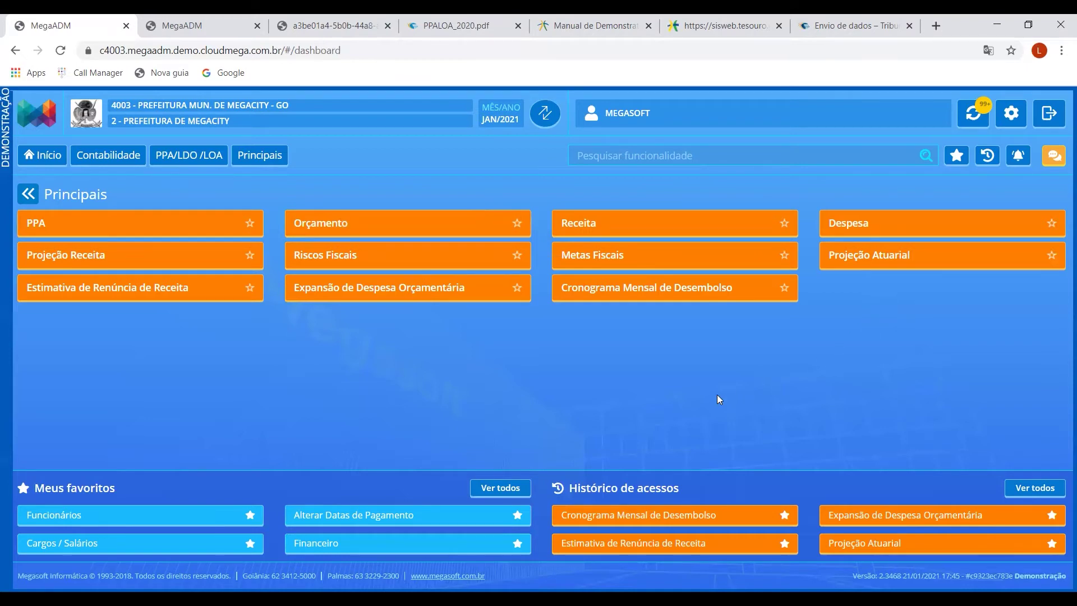
Open the Cadastro de subelemento from the Auxiliares functions and run Gerar Contas Contábeis
click(191, 161)
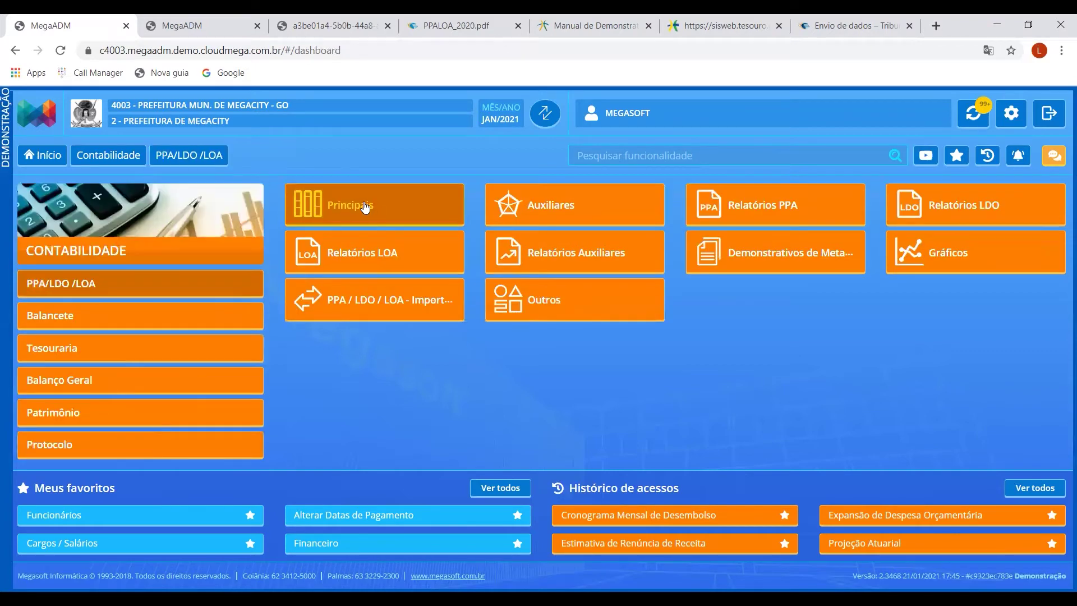
click(545, 208)
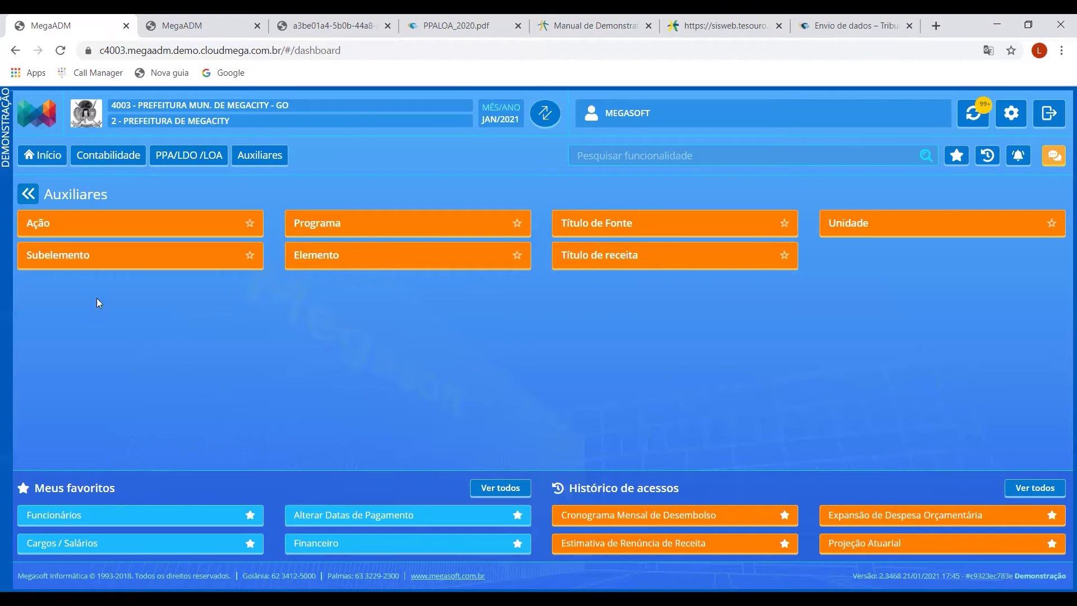
click(101, 260)
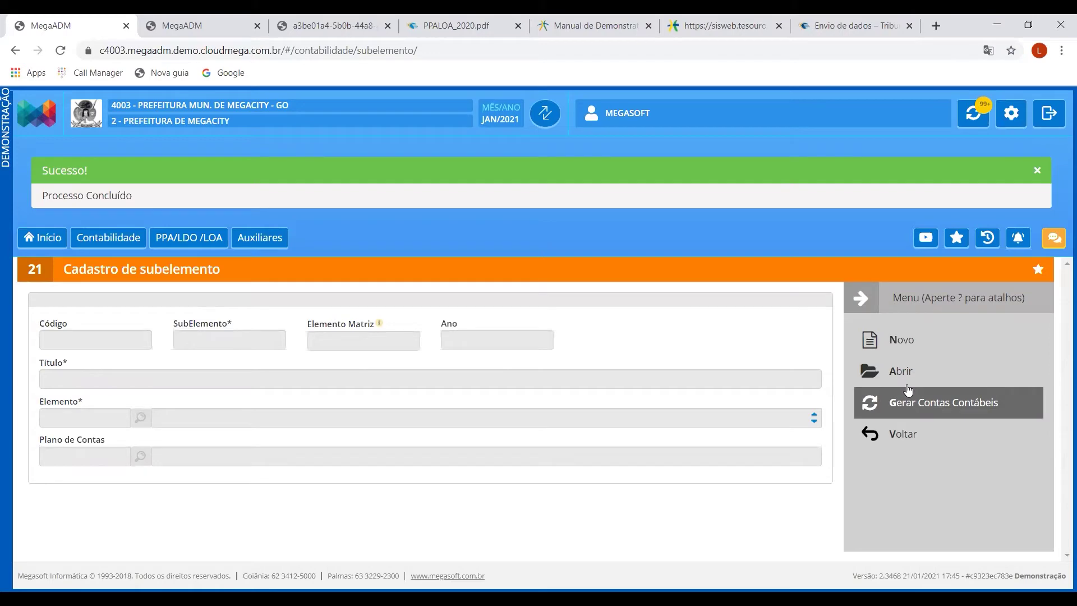
Query all registered subelements without filters, review the results and return to the Auxiliares functions
click(902, 288)
click(906, 258)
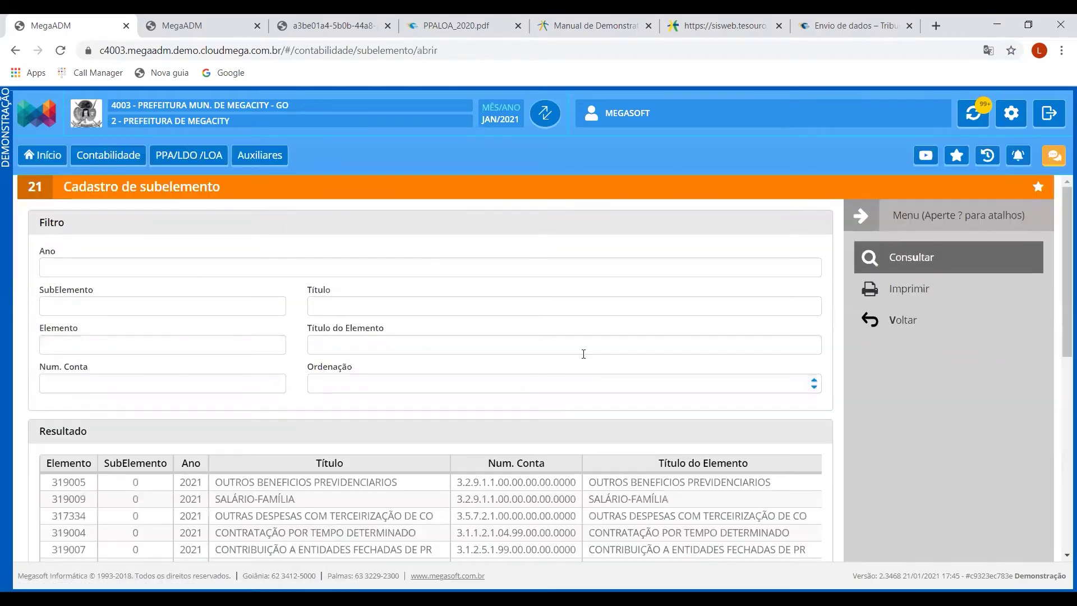
scroll(560, 392, down, 4)
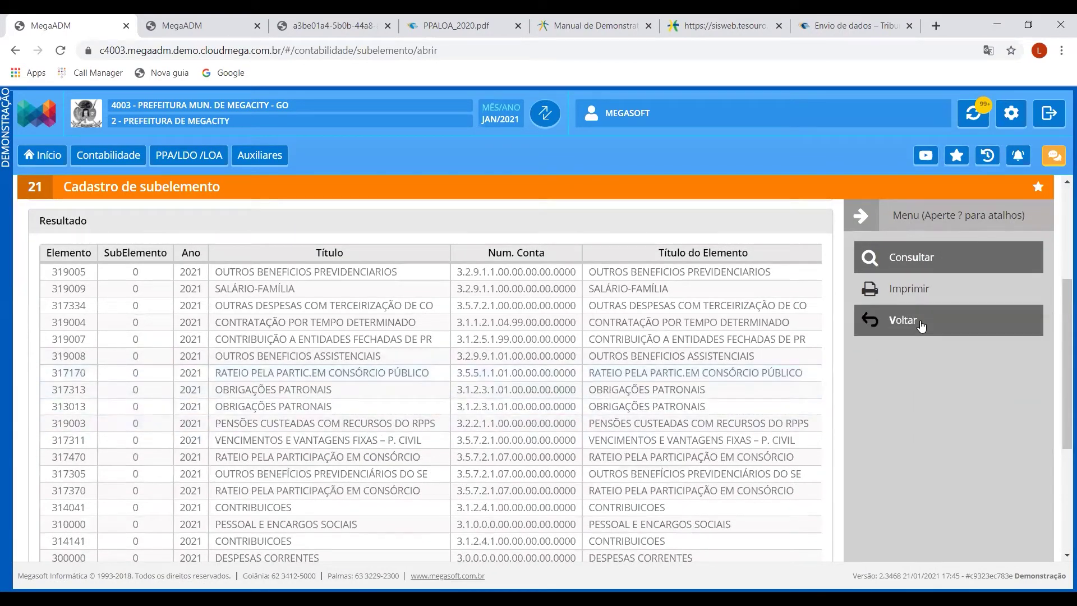
click(863, 321)
click(869, 353)
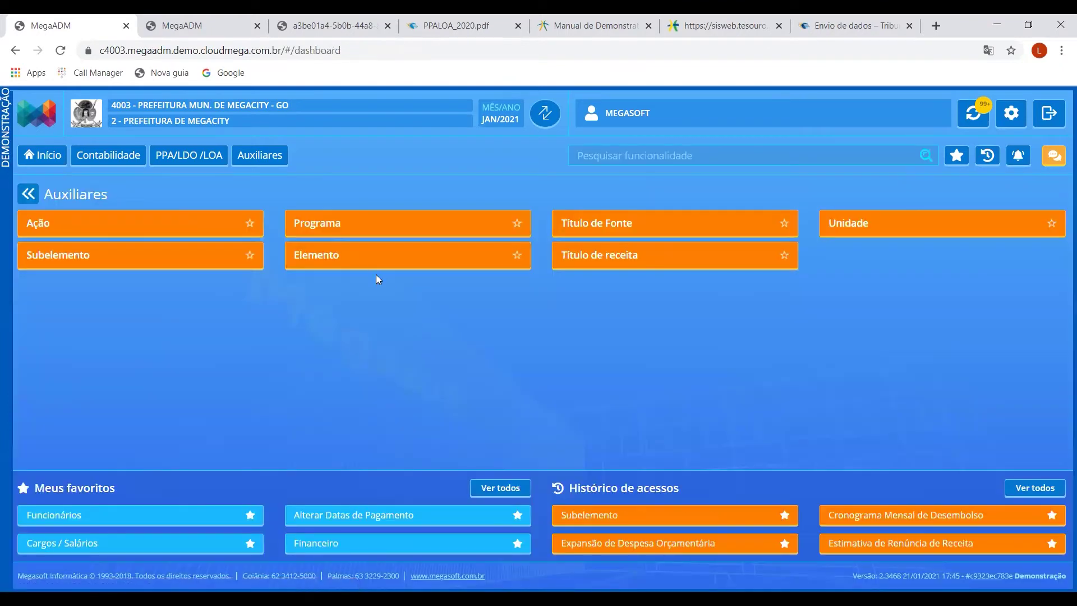
Check the Cadastro de elemento and the Cadastro de subelemento, returning to the Auxiliares functions
click(369, 261)
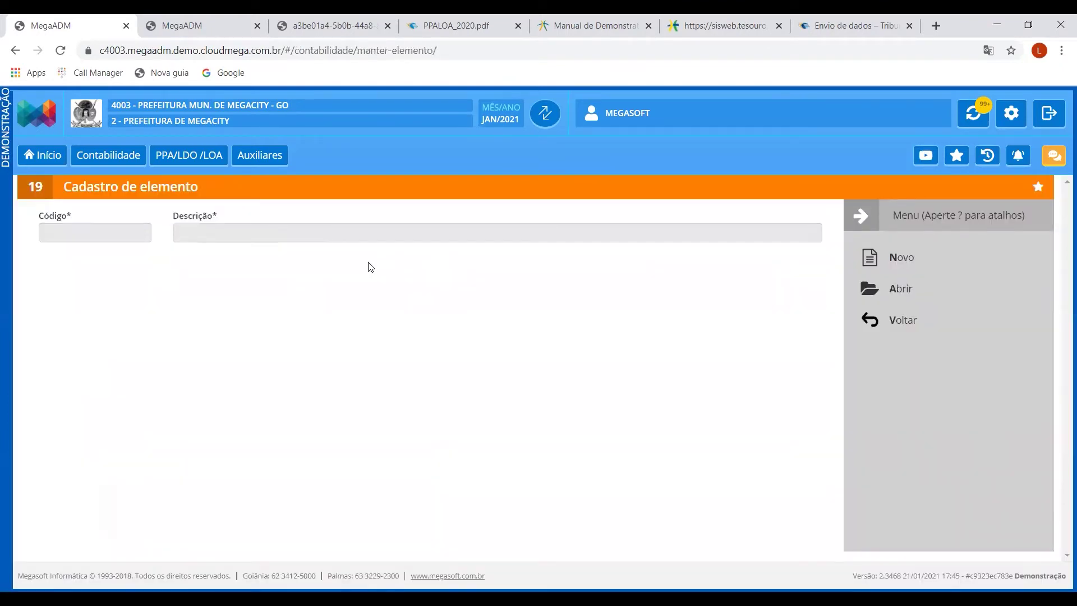
click(899, 327)
click(114, 256)
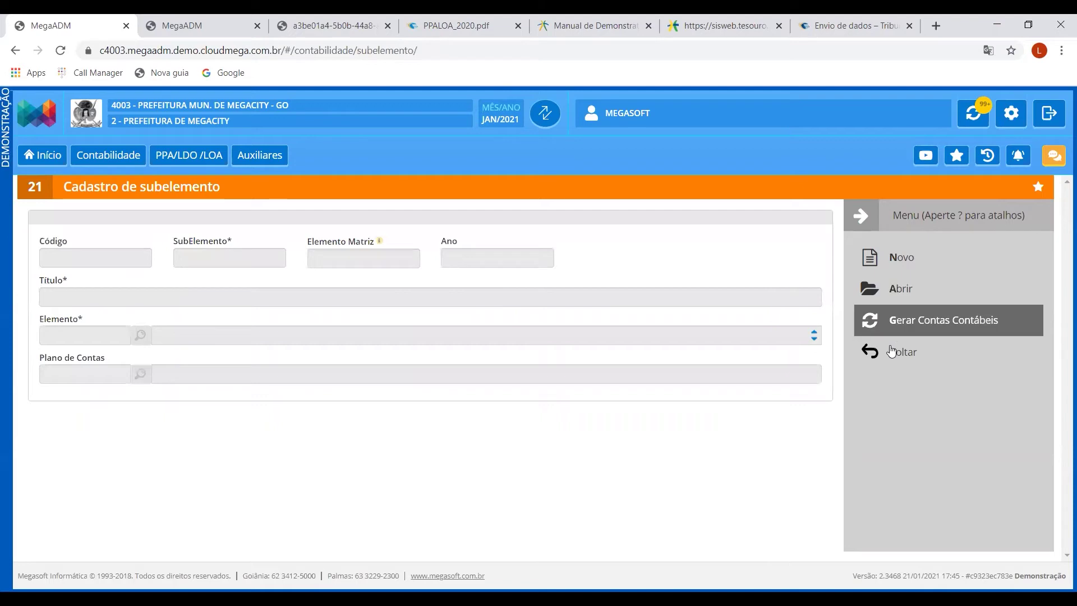
click(899, 364)
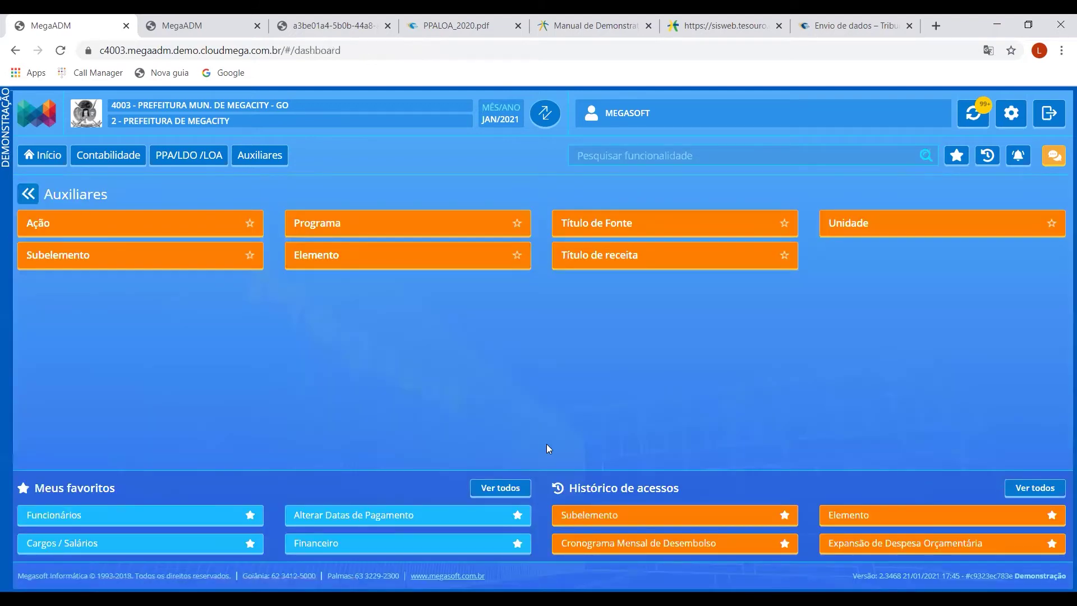
Open the Cadastro de Título de Receita, look at its query filters and return to the Auxiliares functions
click(603, 261)
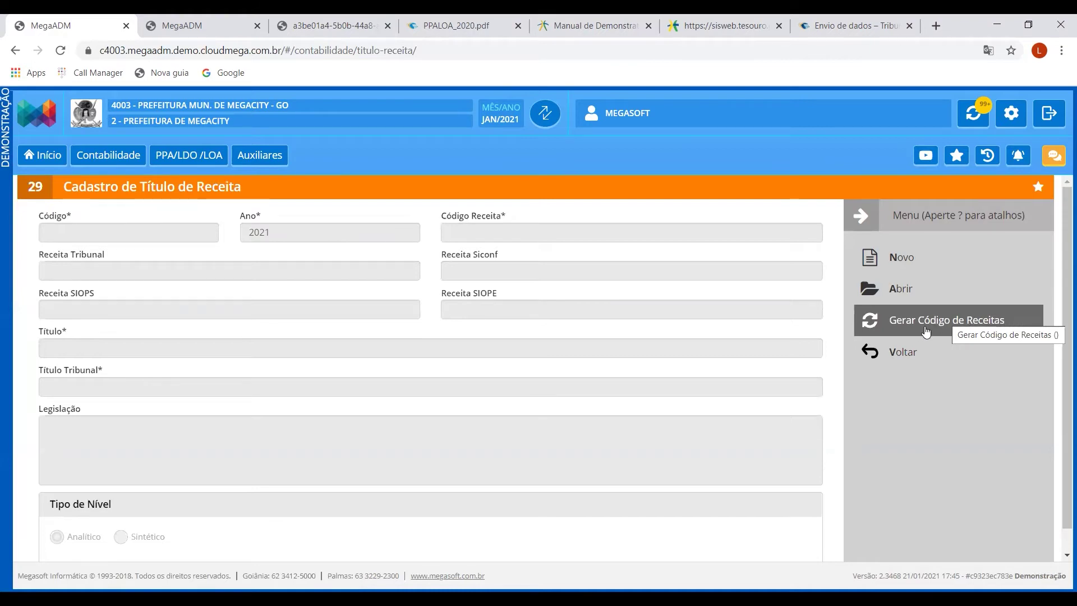
drag(251, 185, 8, 195)
click(892, 290)
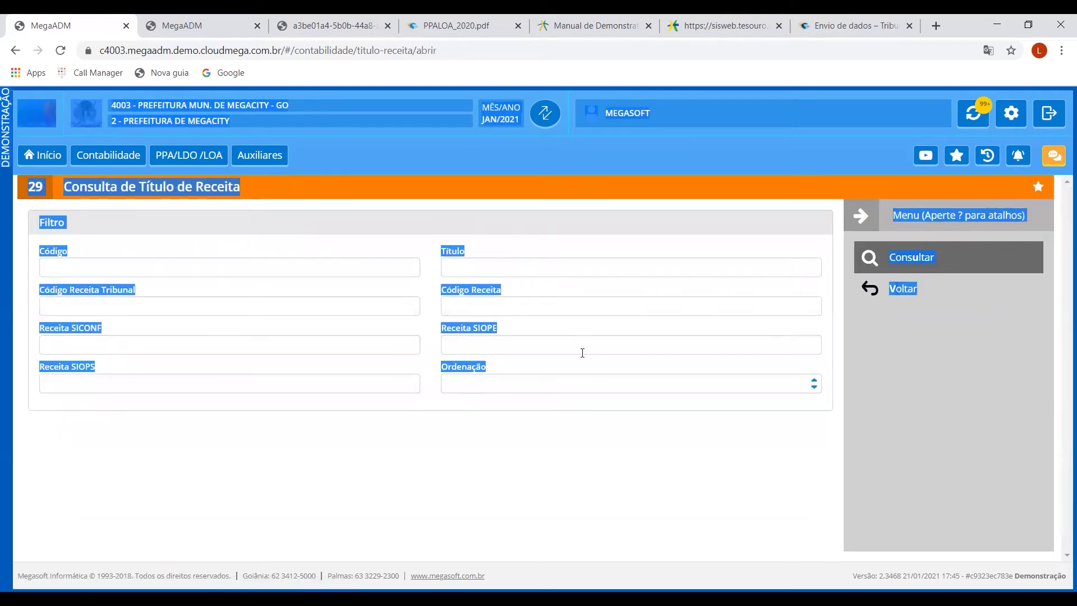
click(889, 322)
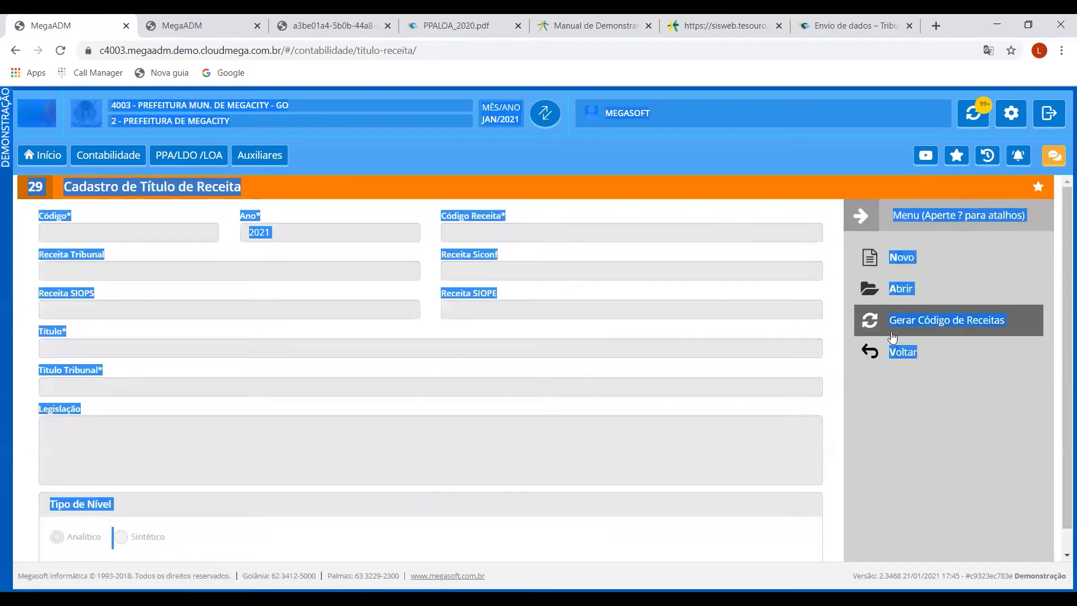
click(901, 354)
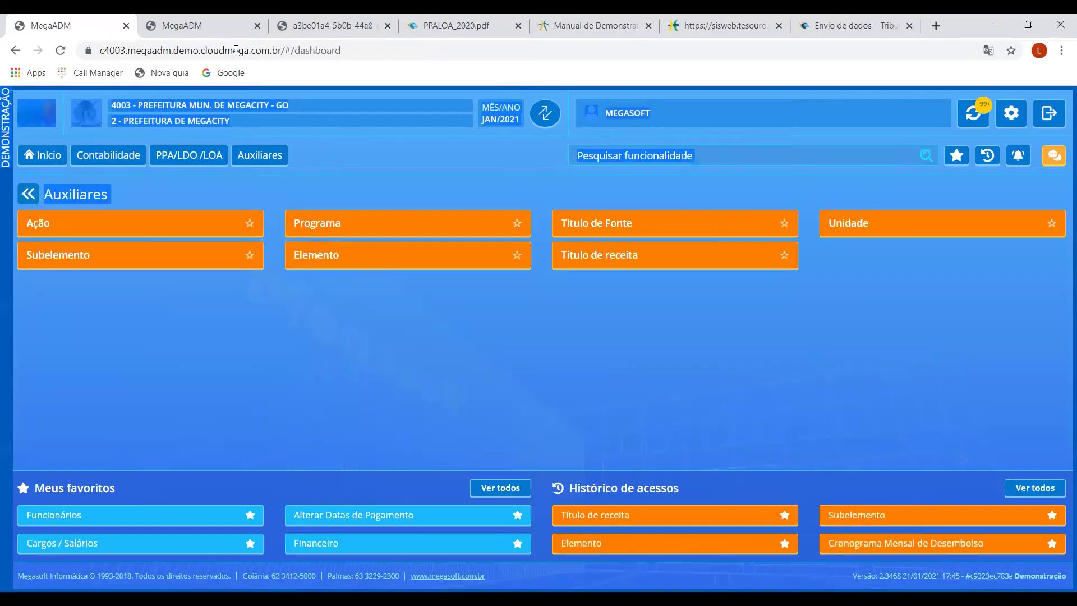
Open the Cadastro de receita from the Principais functions, check its Título de Receita field and return to Principais
click(207, 156)
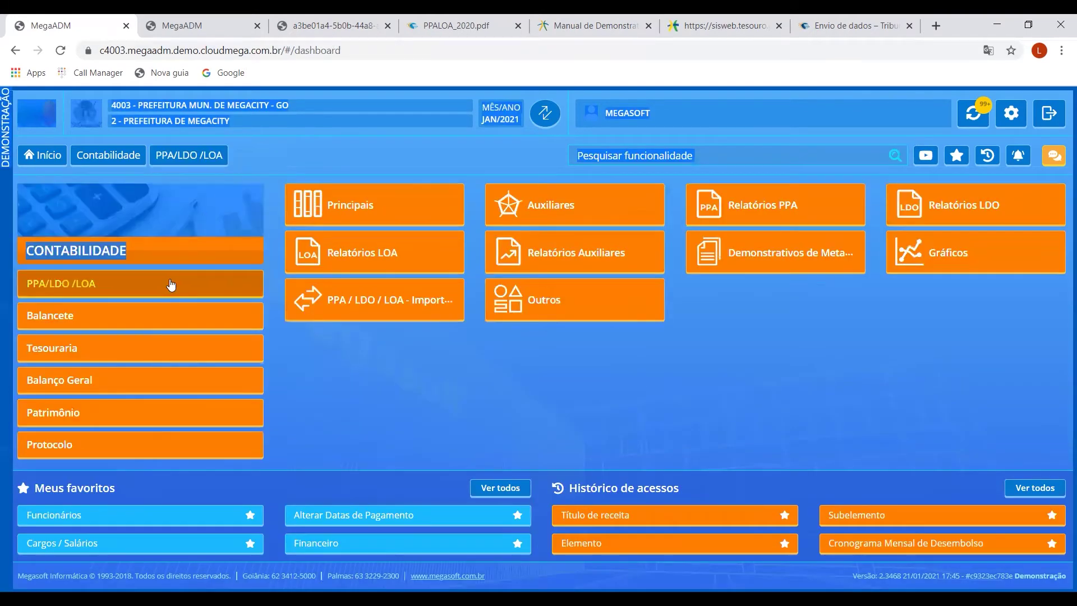
click(327, 206)
click(608, 220)
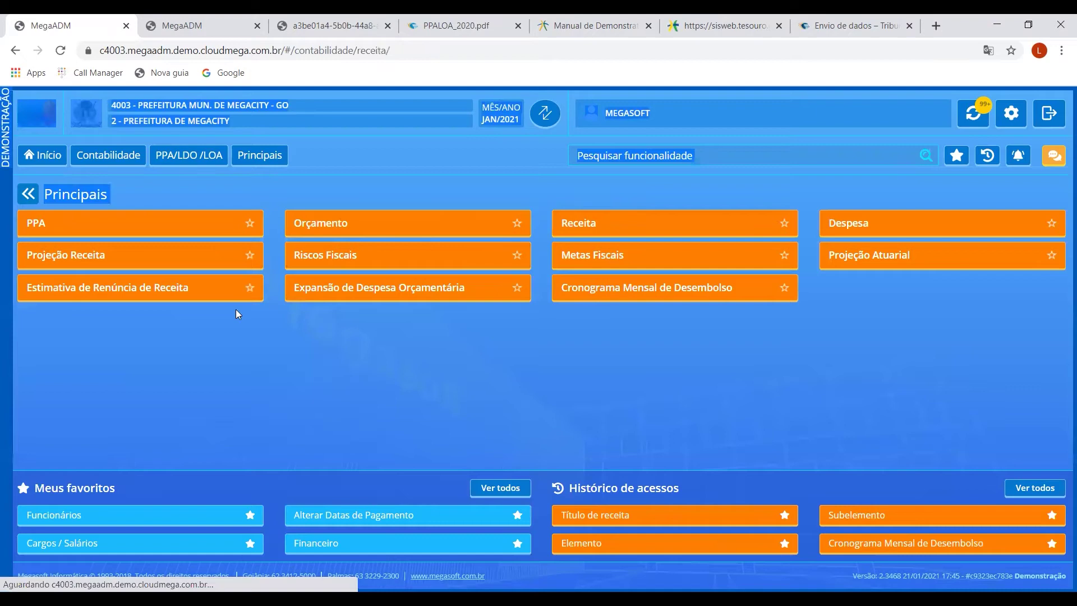
click(404, 343)
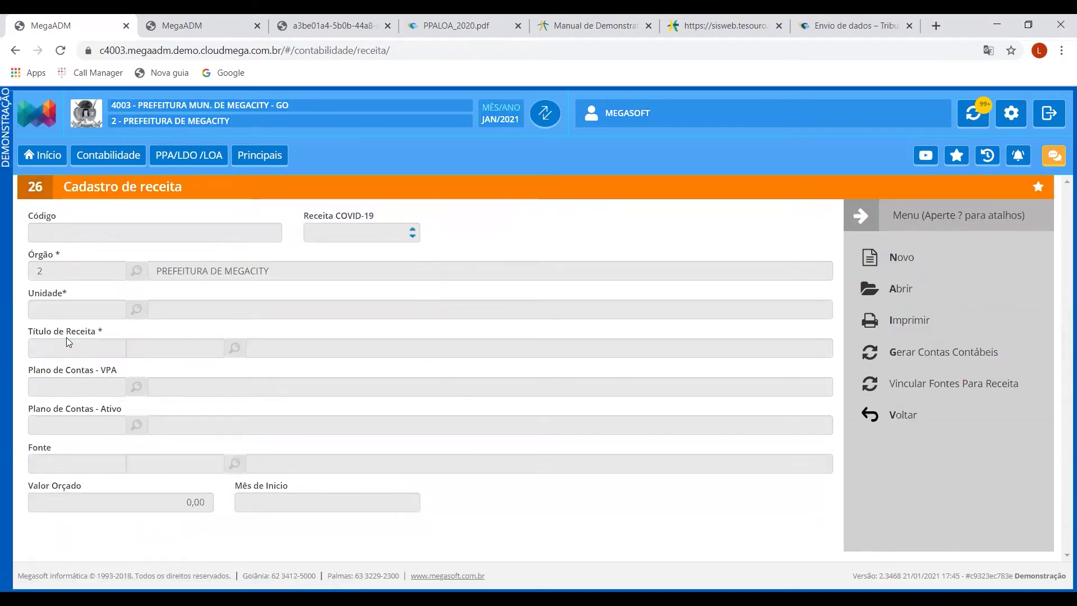
click(916, 422)
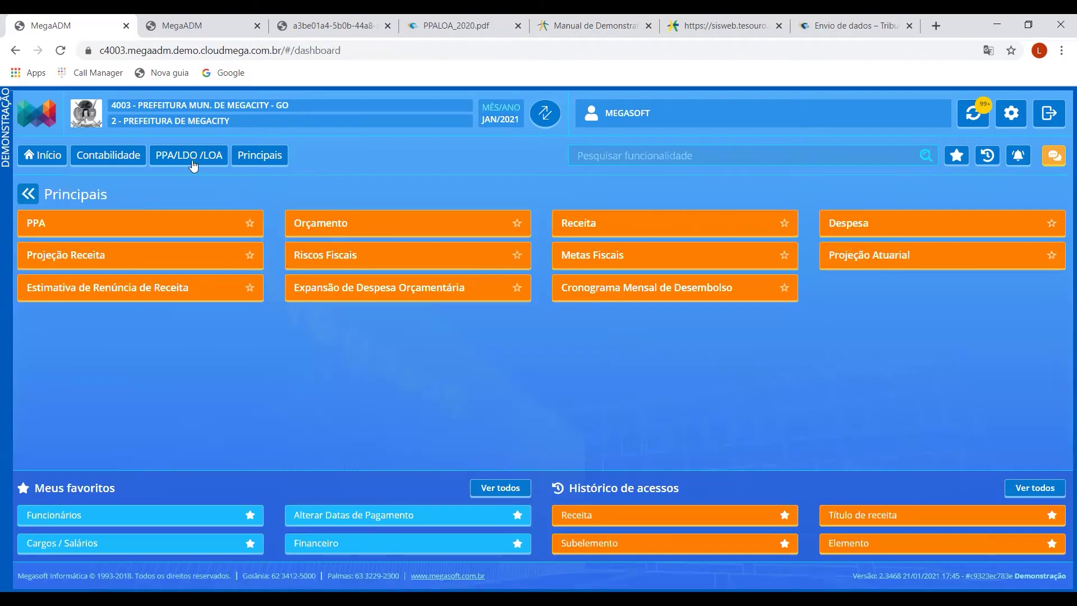
Open the Cadastro de título de fonte from the Auxiliares functions of PPA/LDO/LOA and look at its available actions
click(189, 155)
click(591, 211)
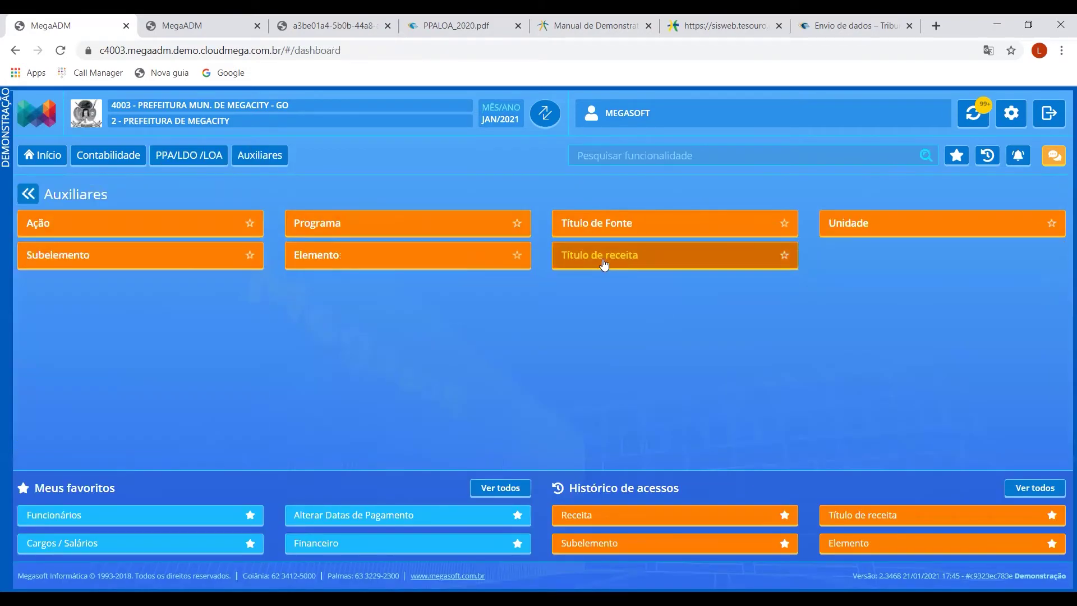
click(618, 224)
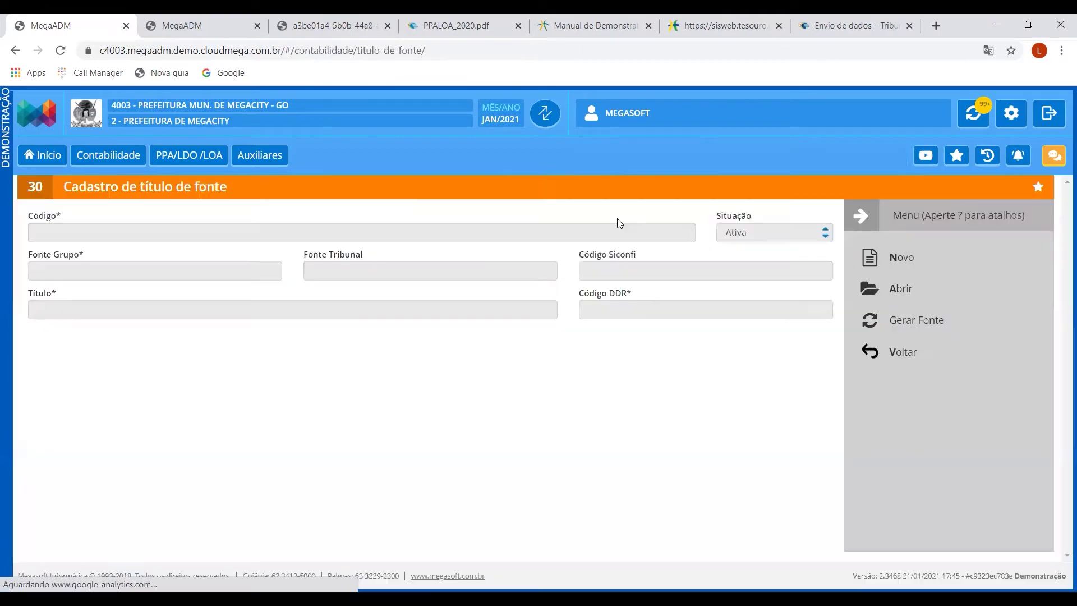
click(908, 326)
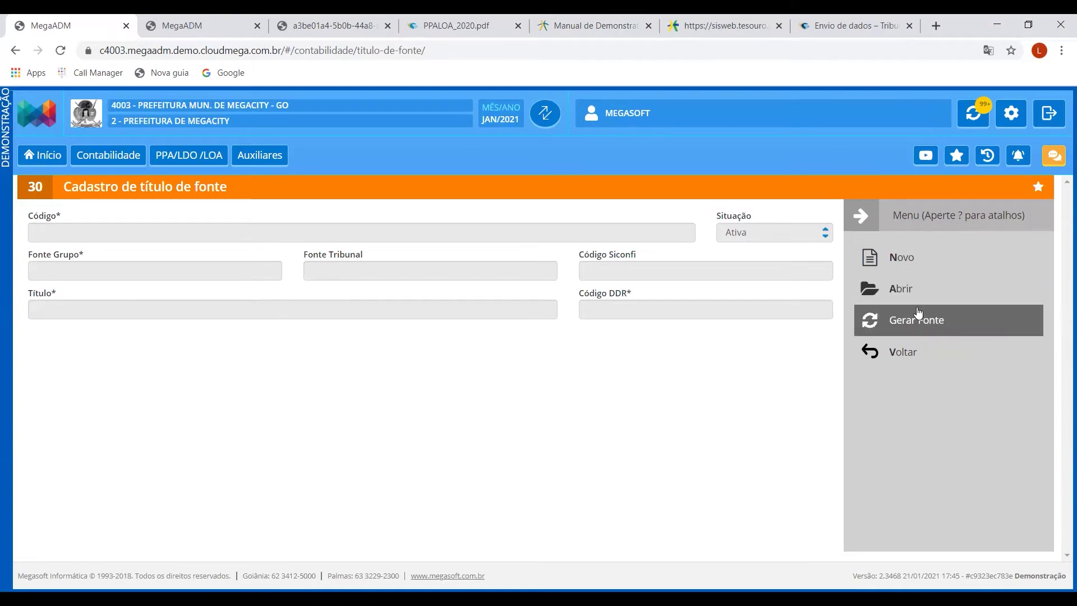
Query all registered source titles without filters, review the results and return to the Auxiliares functions
click(904, 287)
click(912, 259)
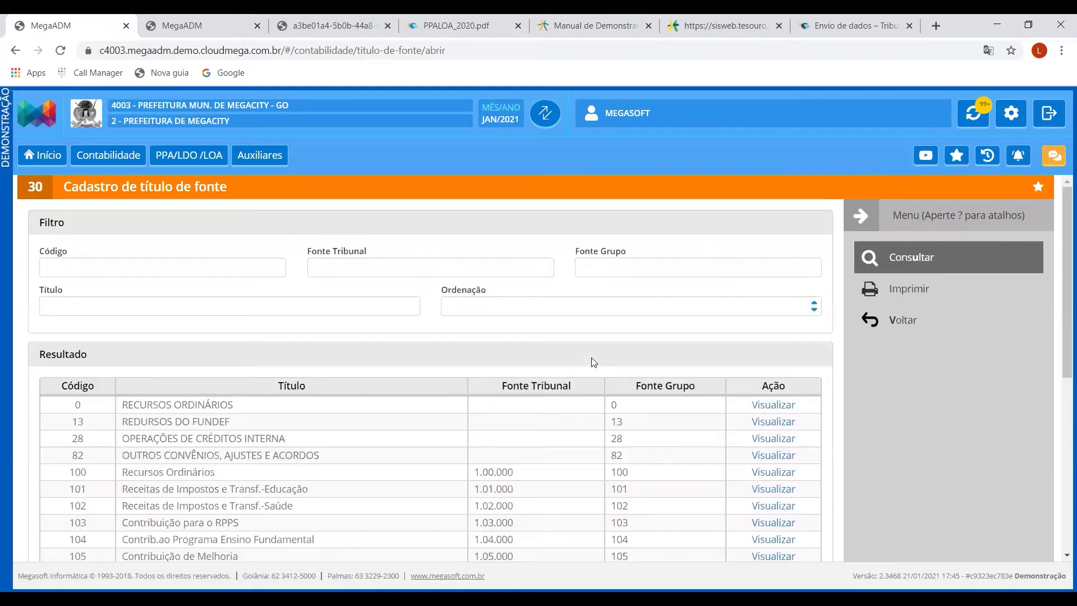
scroll(593, 361, down, 6)
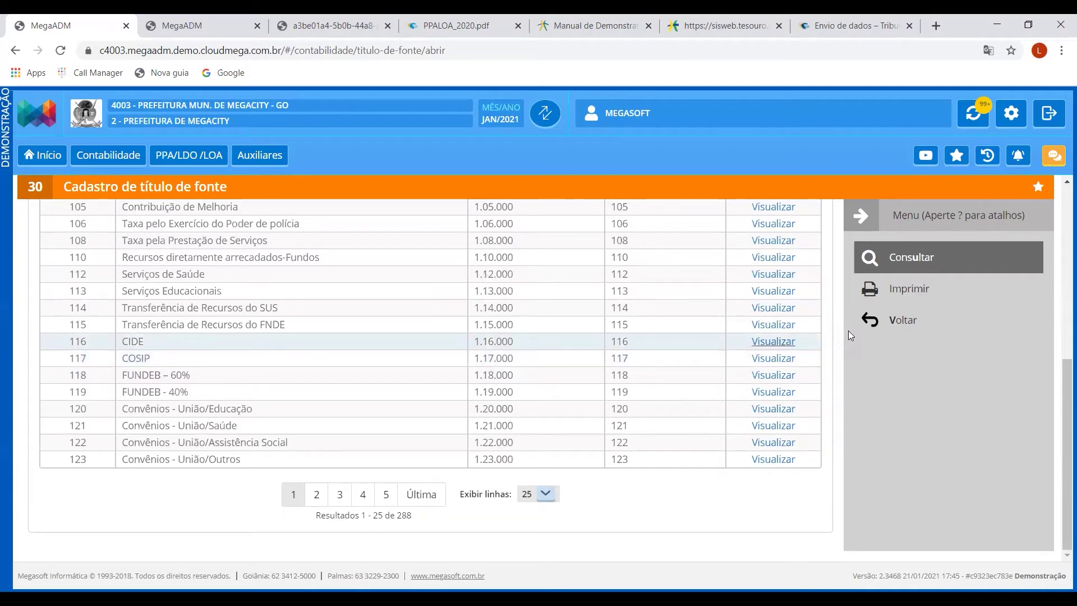
click(896, 322)
click(896, 352)
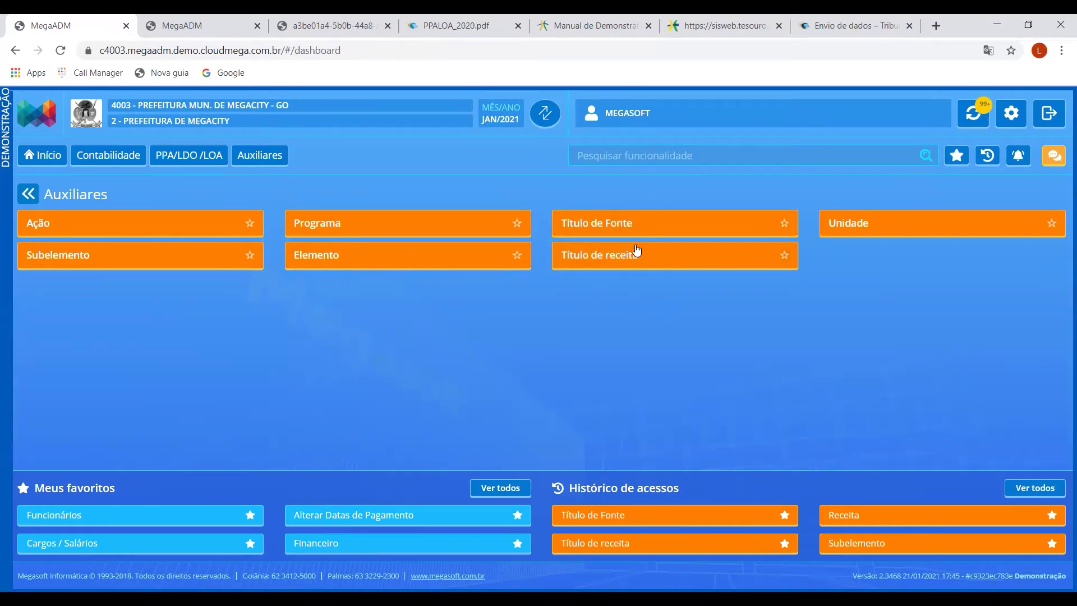
Check the Cadastro de título de fonte fields and the Cadastro de unidade, returning to the Auxiliares functions
click(620, 223)
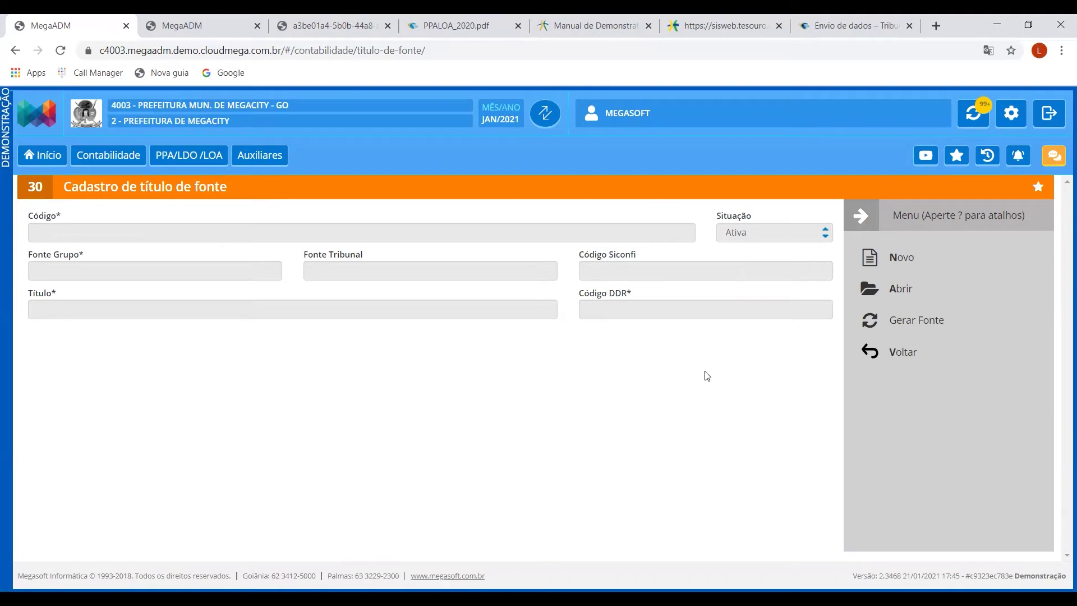
click(911, 355)
click(878, 233)
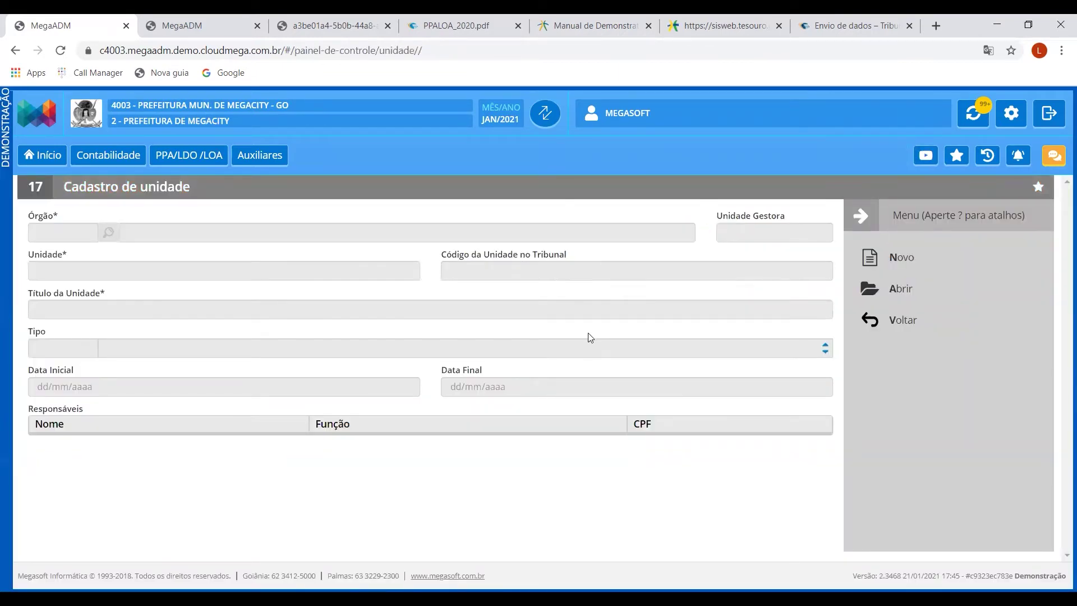
click(901, 323)
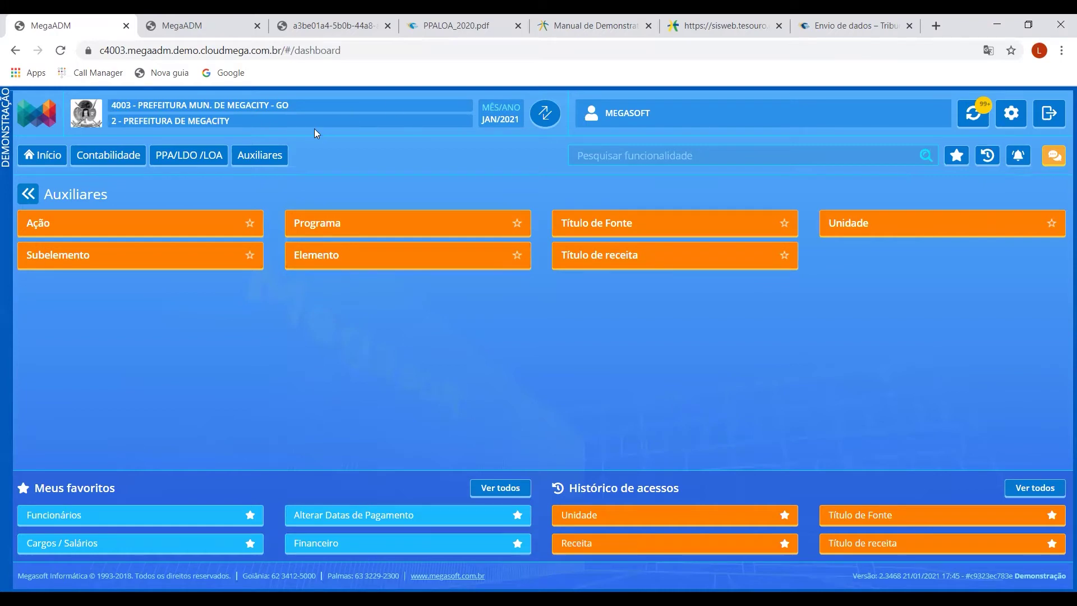
Generate the PPA por programa report from the Relatórios PPA in PDF format
click(189, 155)
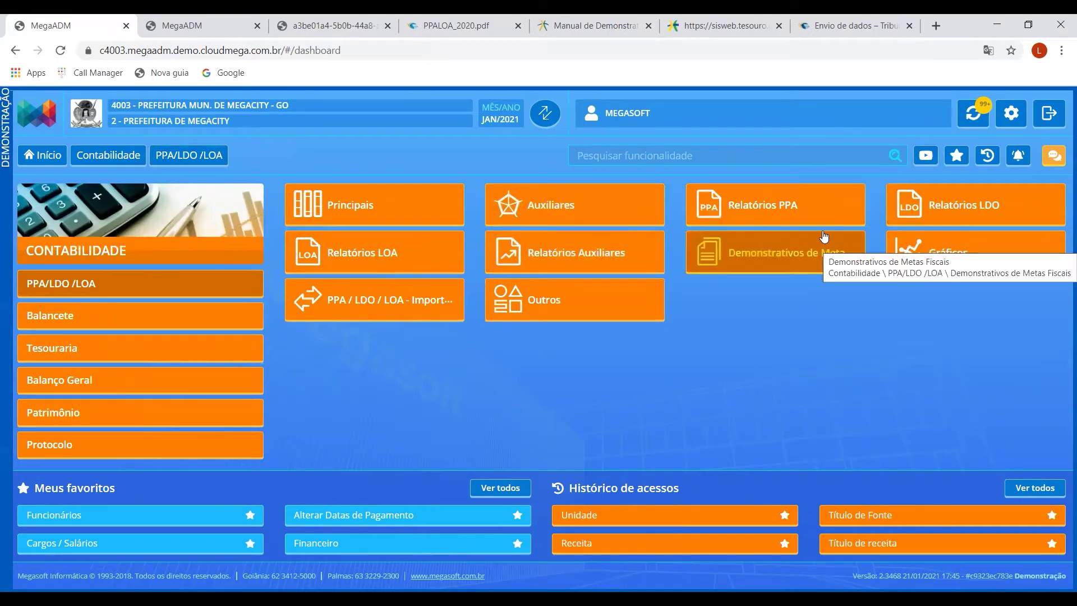
click(798, 205)
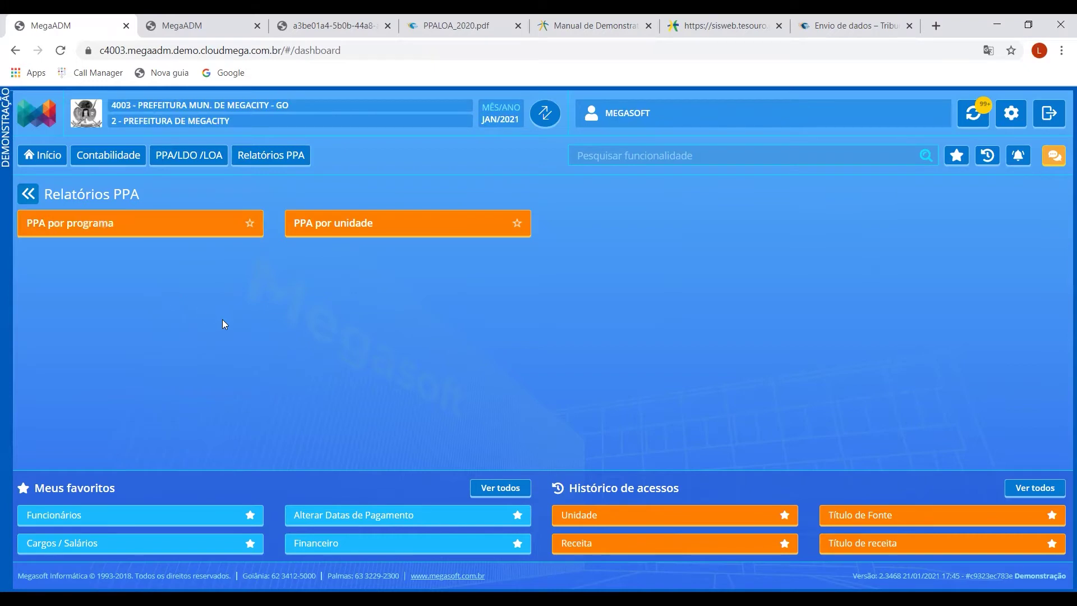
click(85, 222)
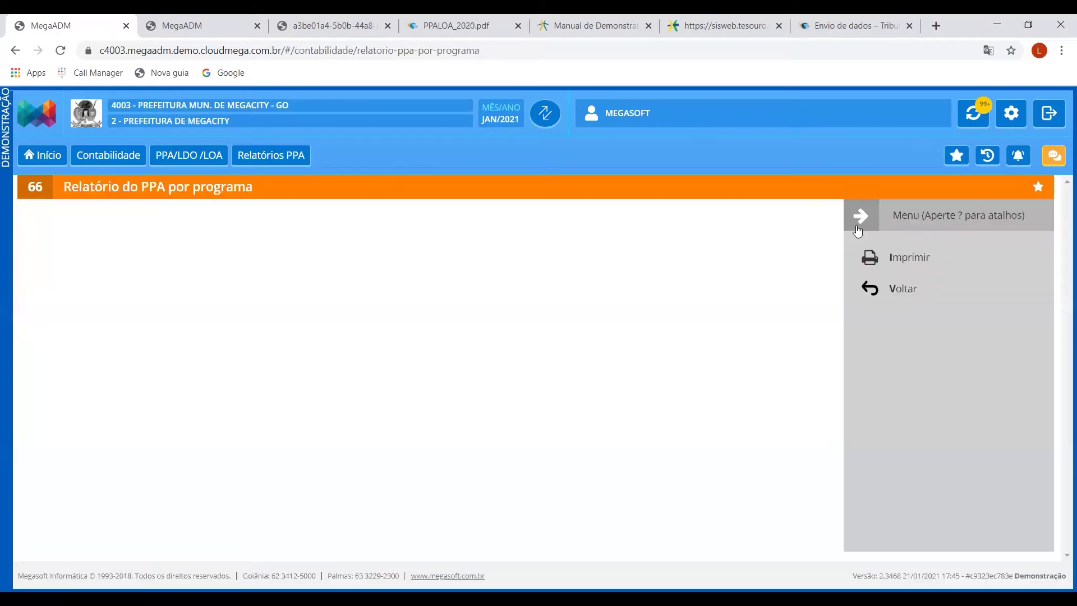
click(909, 259)
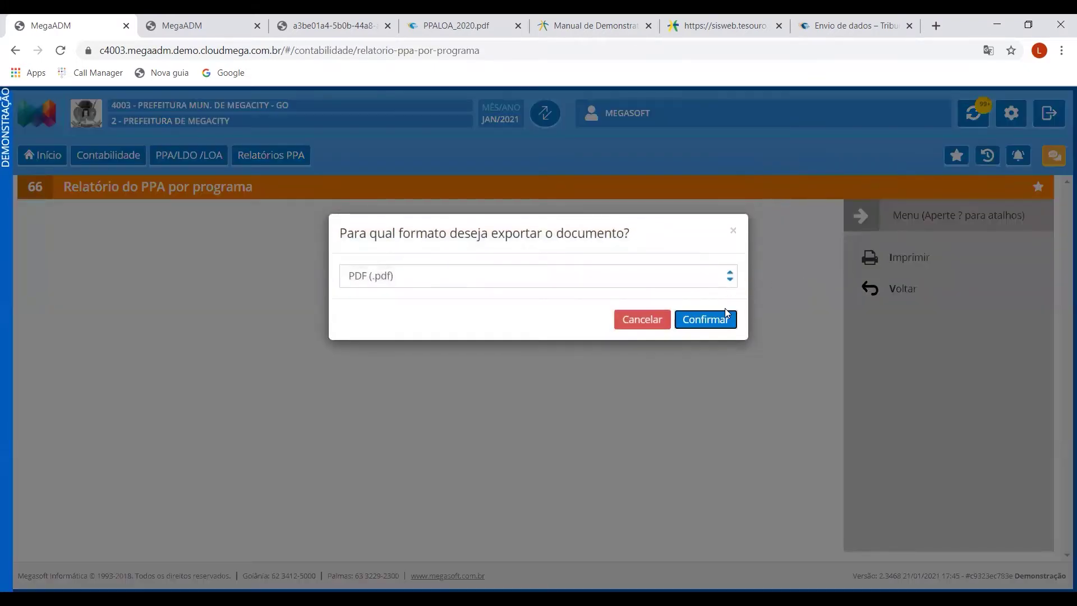
click(704, 316)
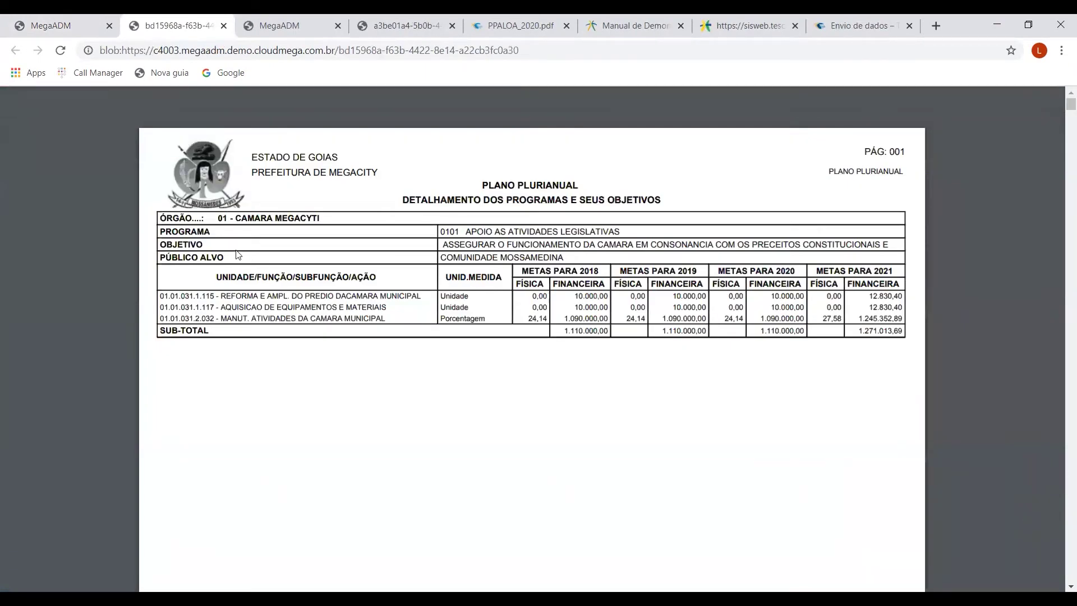
Review the PPA report's programs, objectives, action codes and yearly goals, close the PDF and return to the Relatórios PPA
drag(453, 231, 520, 254)
click(603, 329)
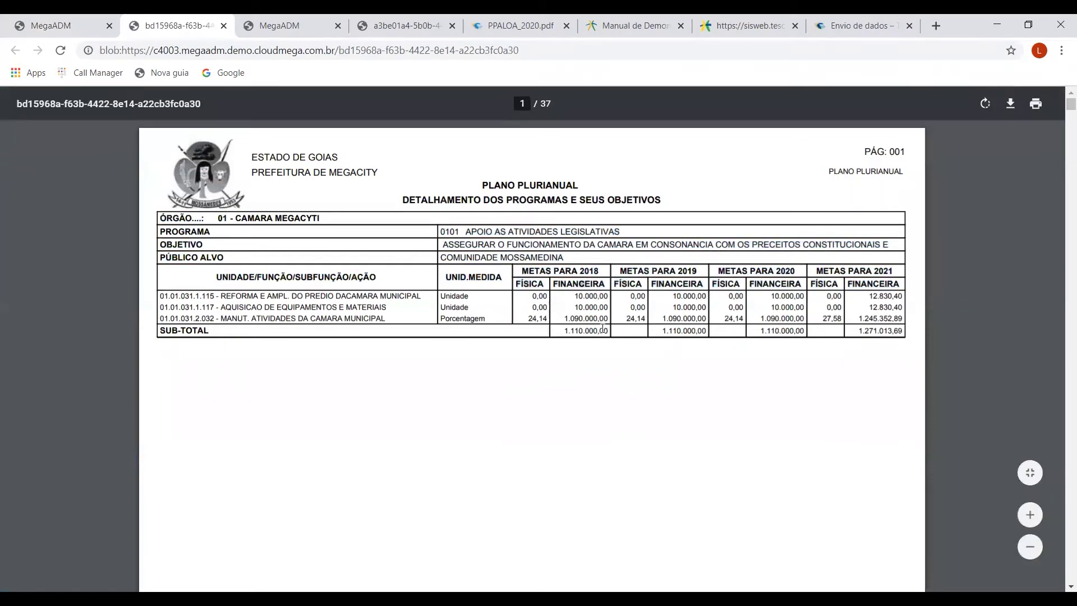
scroll(370, 239, down, 1)
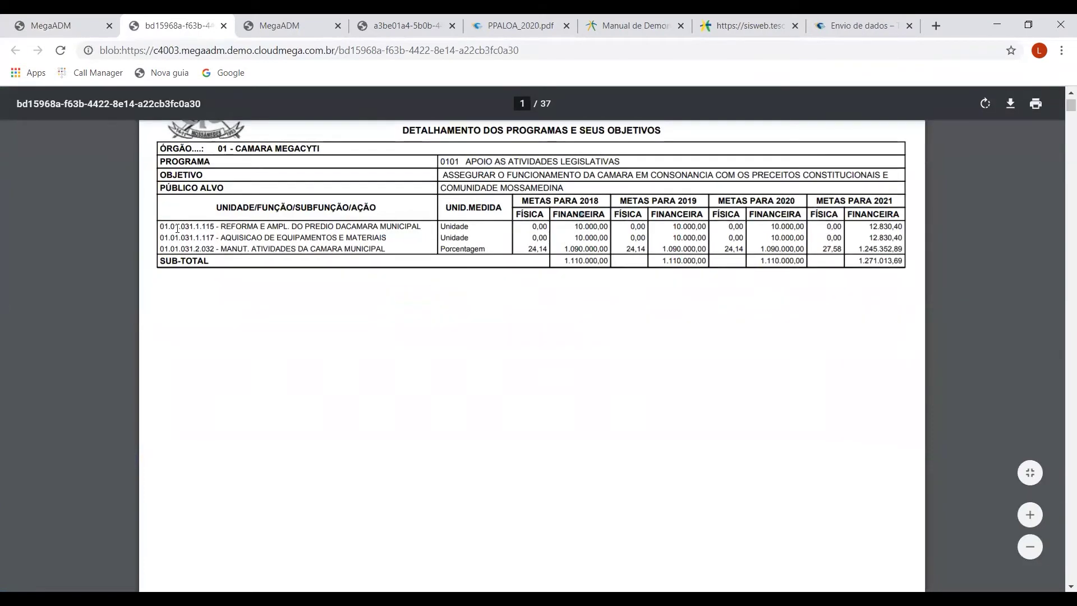
drag(160, 229, 213, 228)
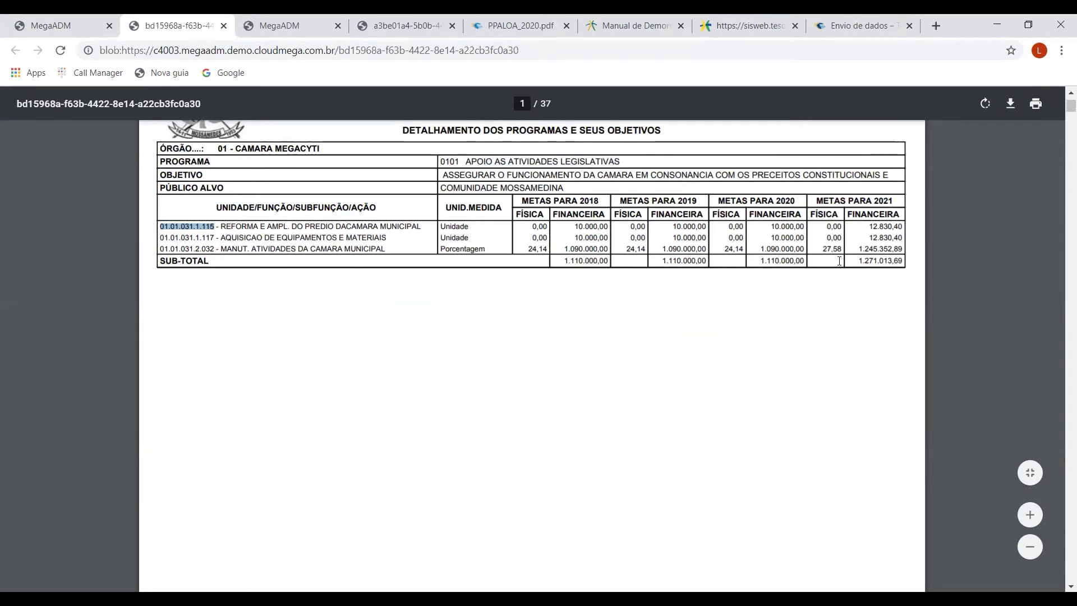
scroll(835, 263, down, 5)
scroll(836, 272, down, 5)
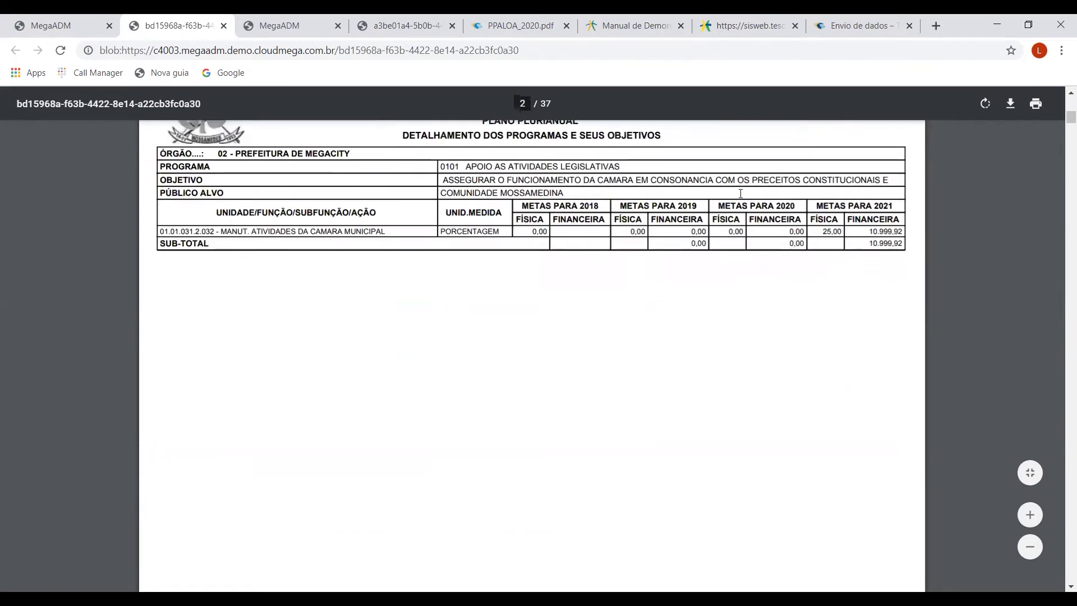
scroll(836, 272, up, 5)
key(ctrl+w)
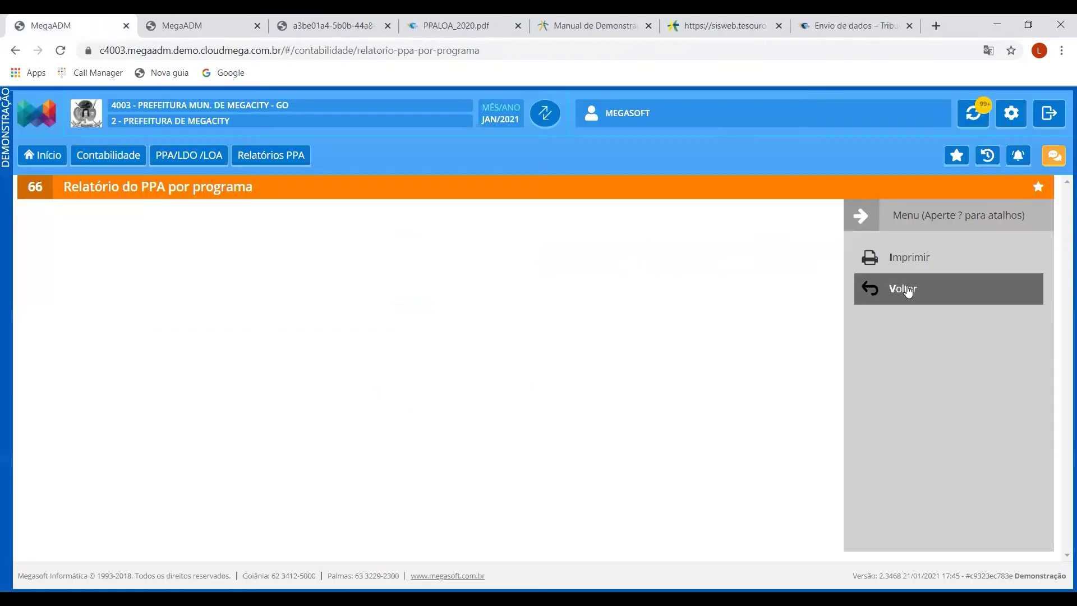
click(905, 290)
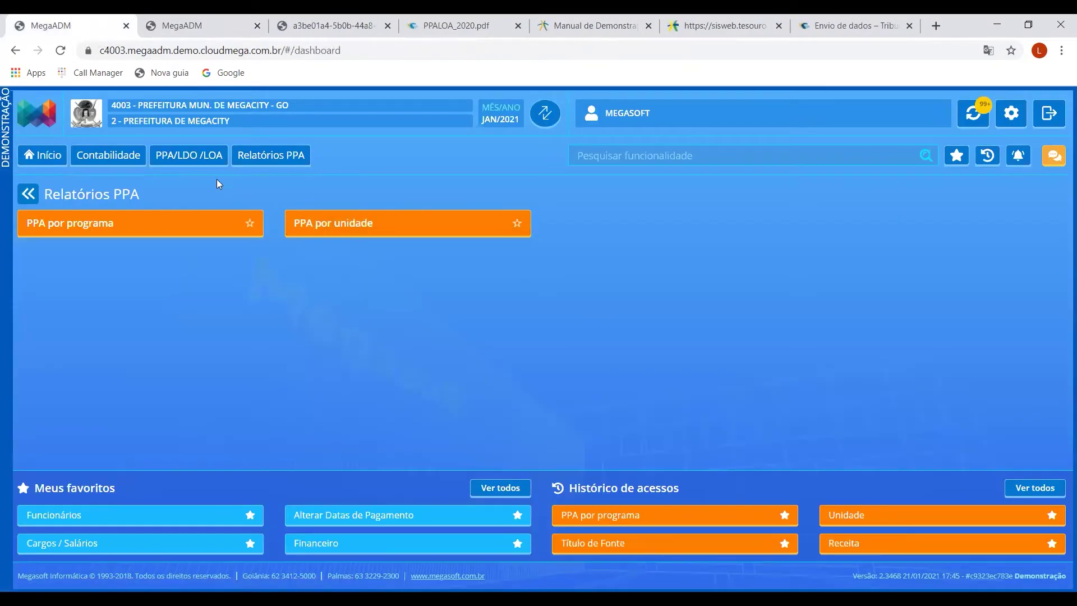
Generate the LDO por programa report in PDF format, view it, close it and return to the Relatórios LDO
click(194, 161)
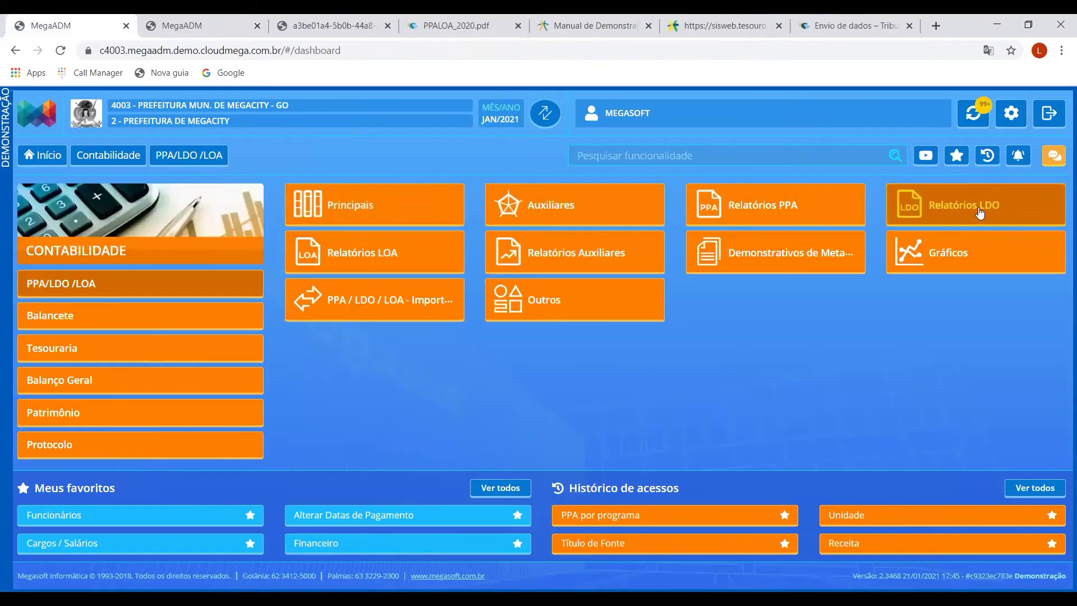
click(957, 212)
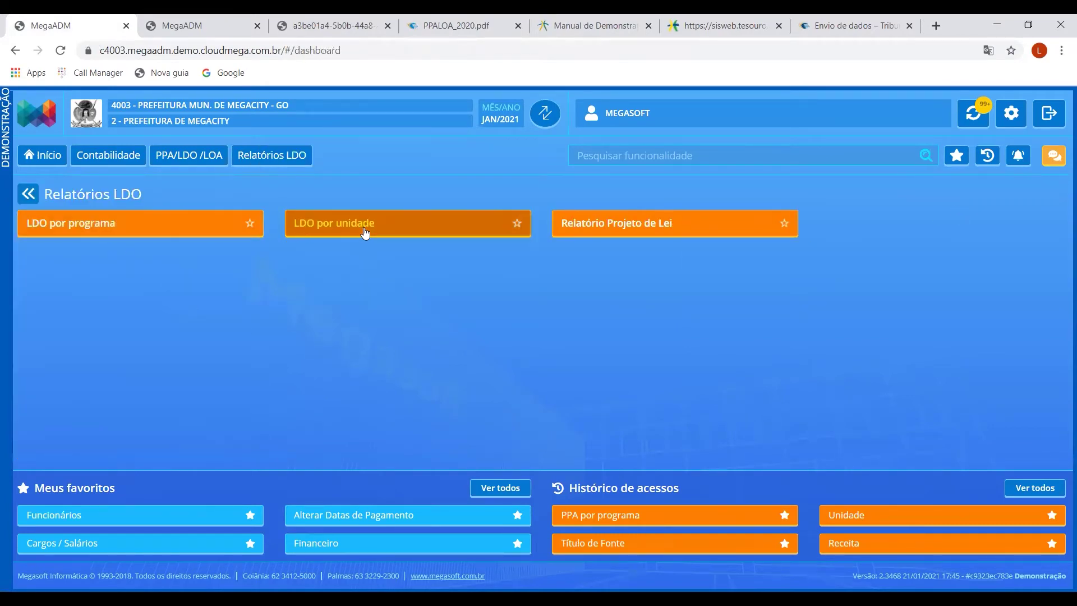
click(187, 231)
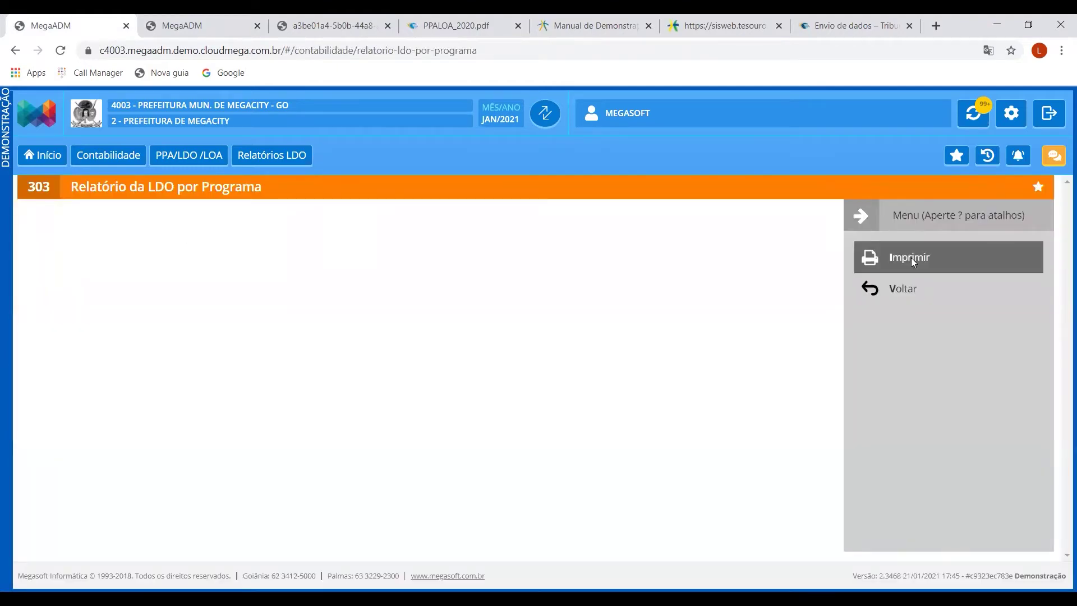
click(912, 259)
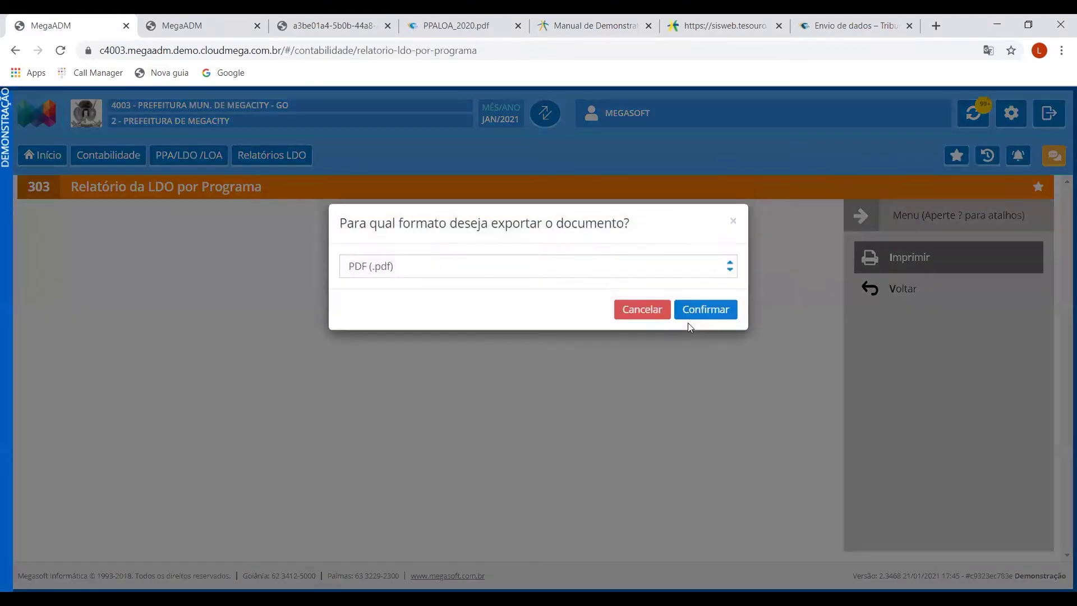
click(704, 312)
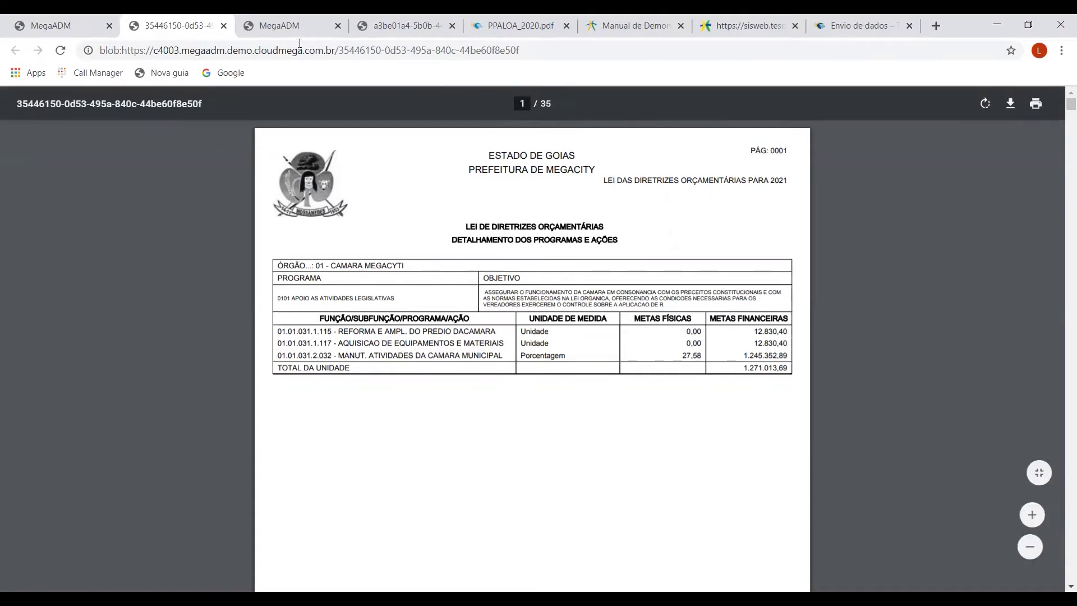
click(224, 26)
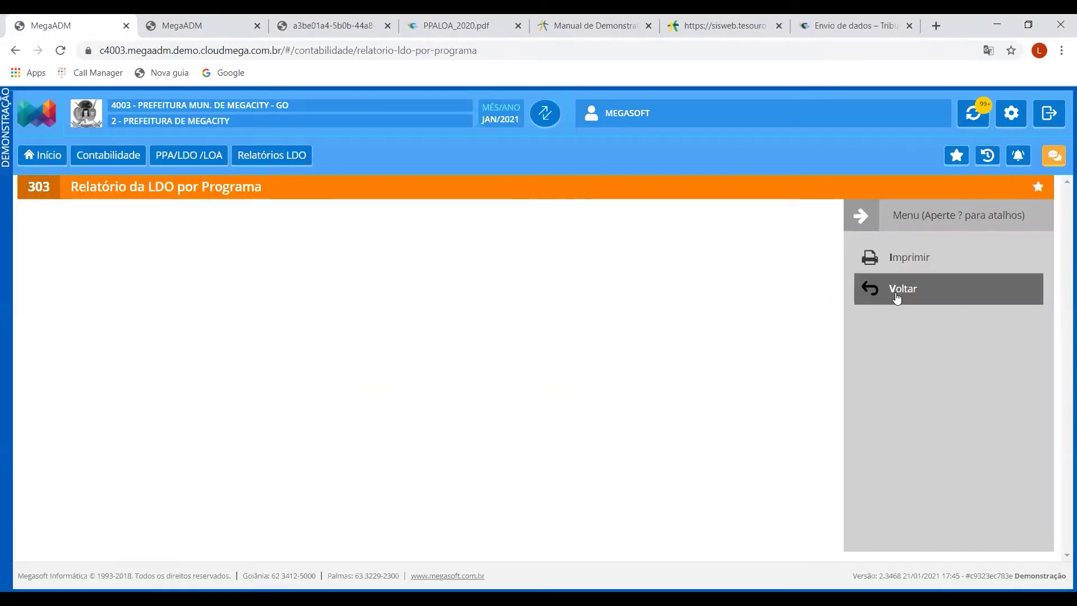
click(877, 296)
Generate the LOA report Detalhamento da Despesa com elemento in PDF format for all elements, with a page break per unit
click(182, 155)
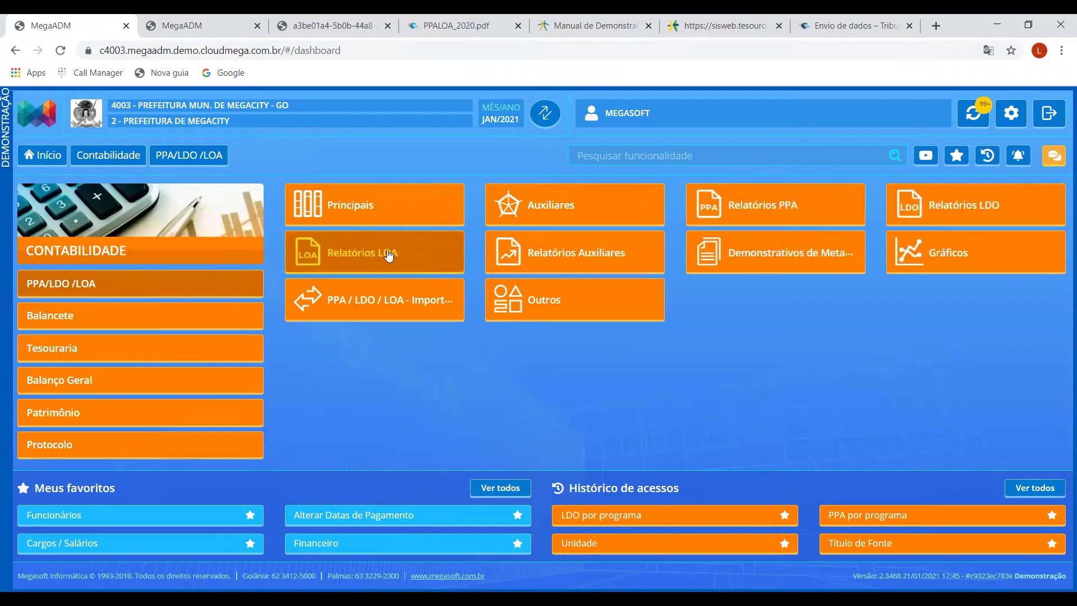
click(369, 256)
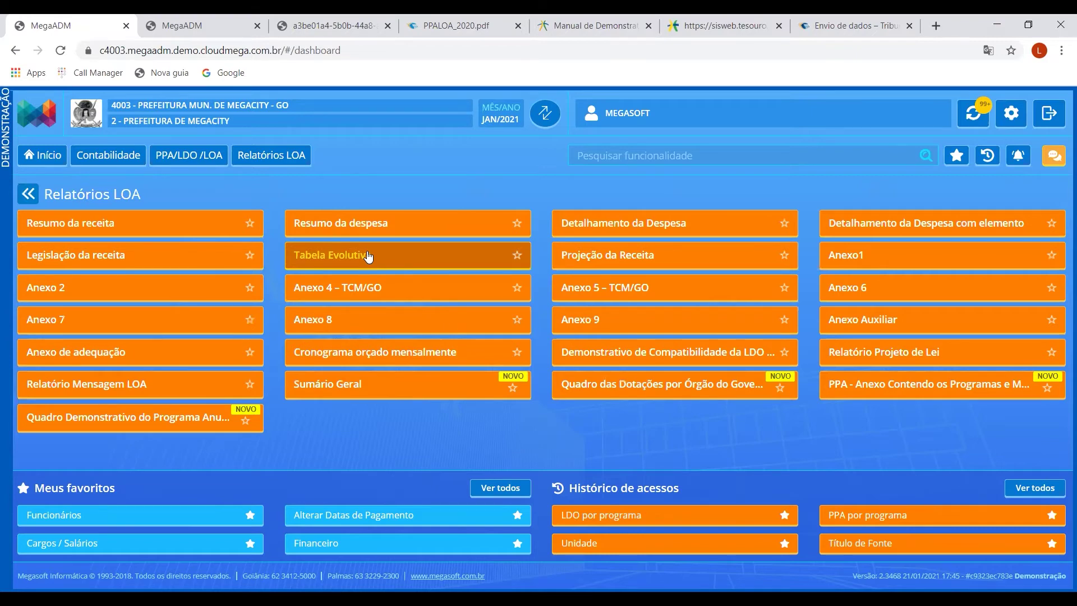
click(872, 230)
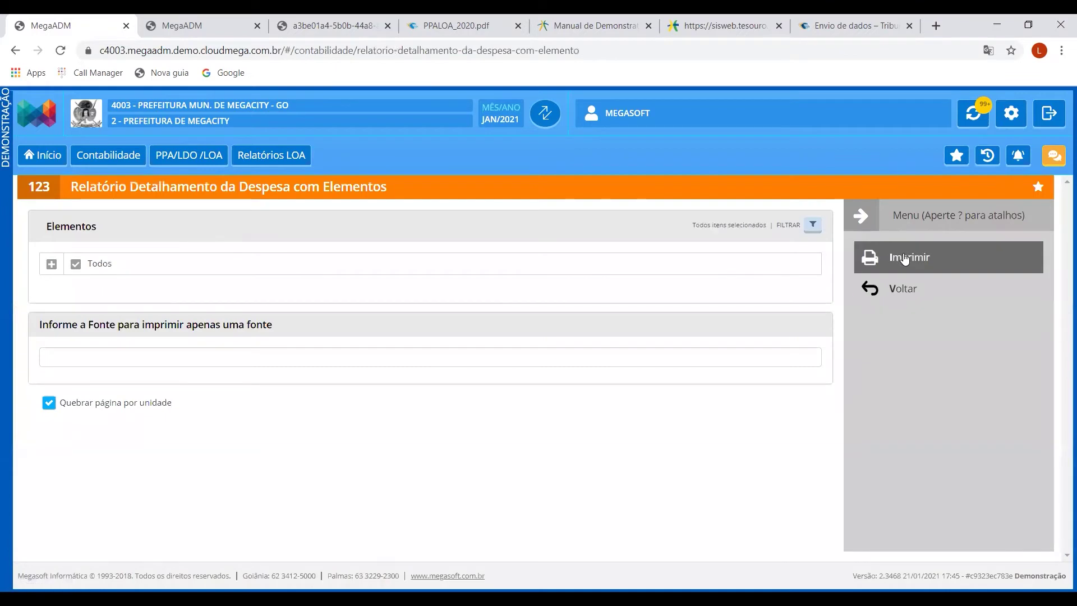
click(904, 258)
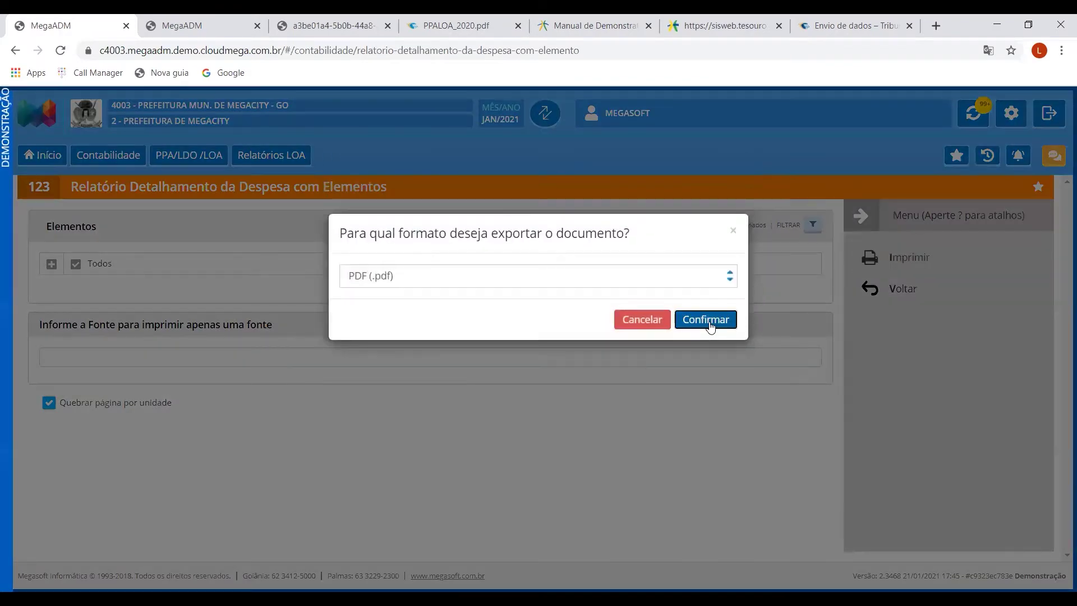
click(708, 321)
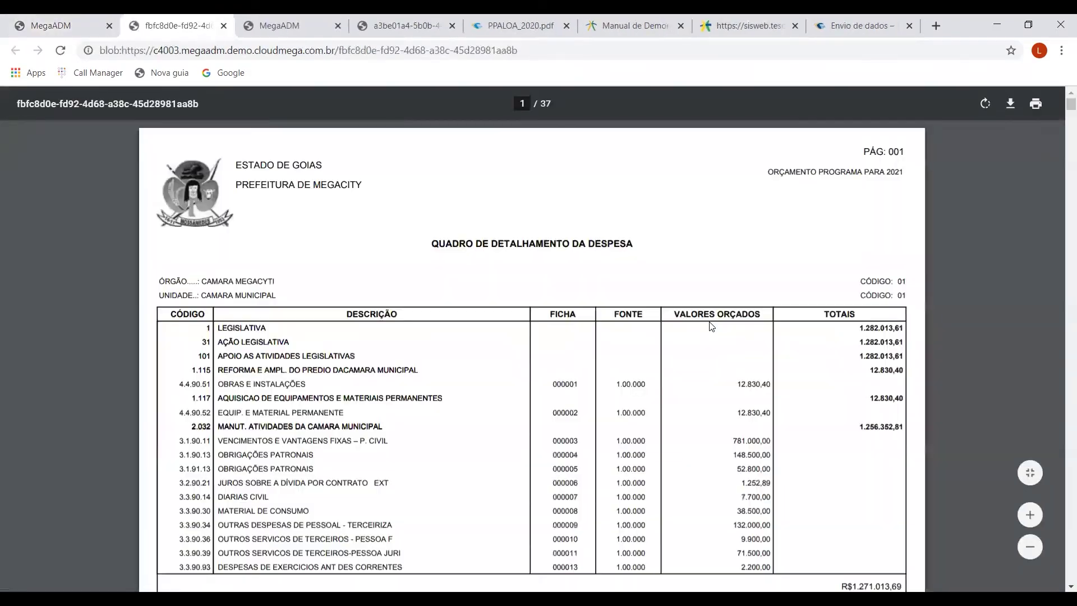
Review the expense detail table by action and element, close the PDF and return to the Relatórios LOA
scroll(546, 282, down, 3)
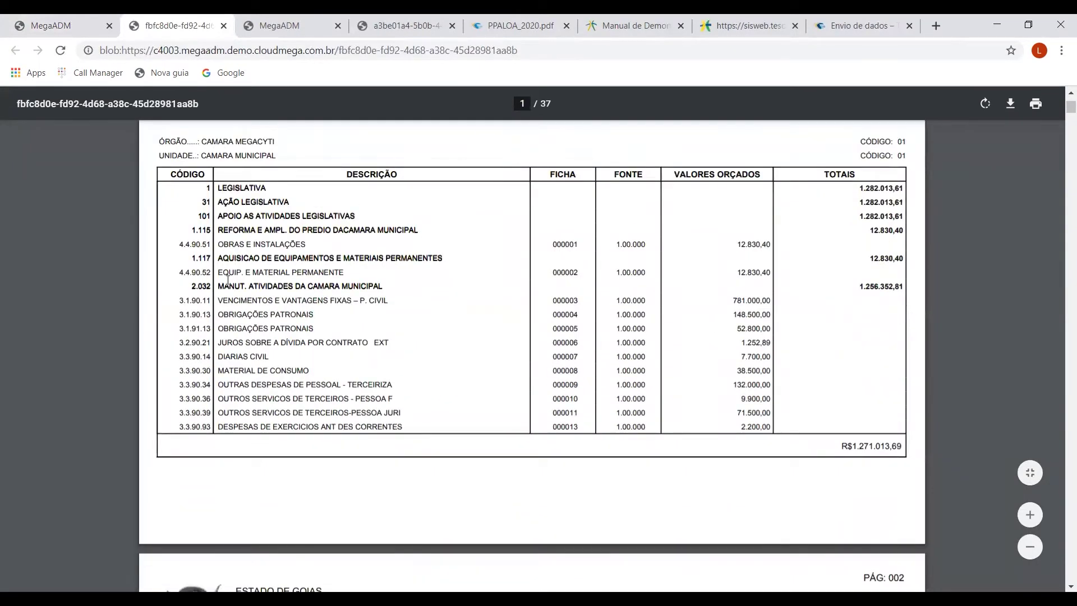
drag(194, 287, 220, 285)
click(223, 26)
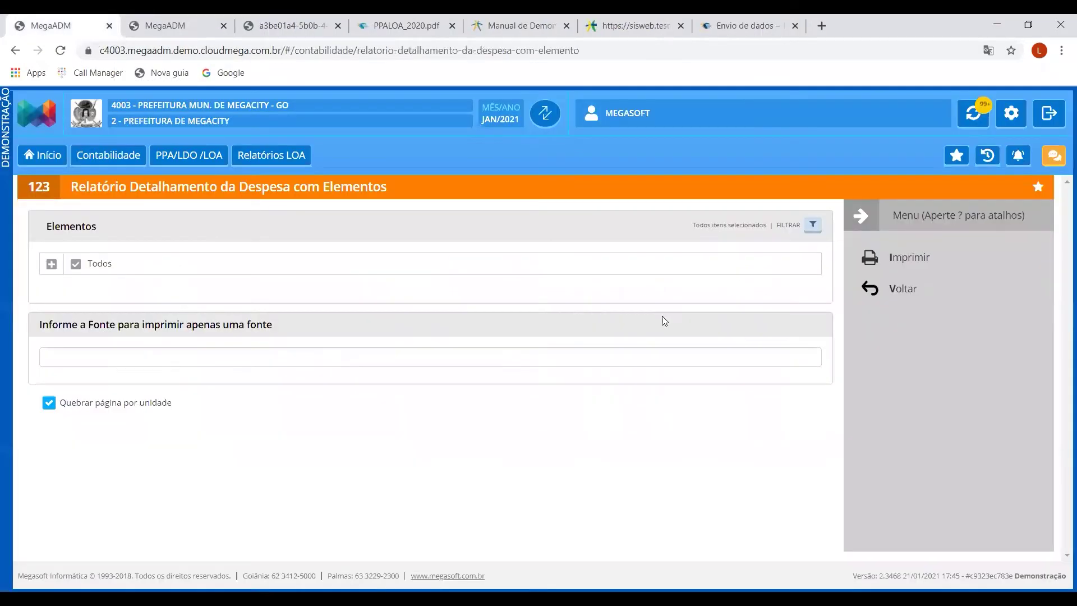
click(924, 286)
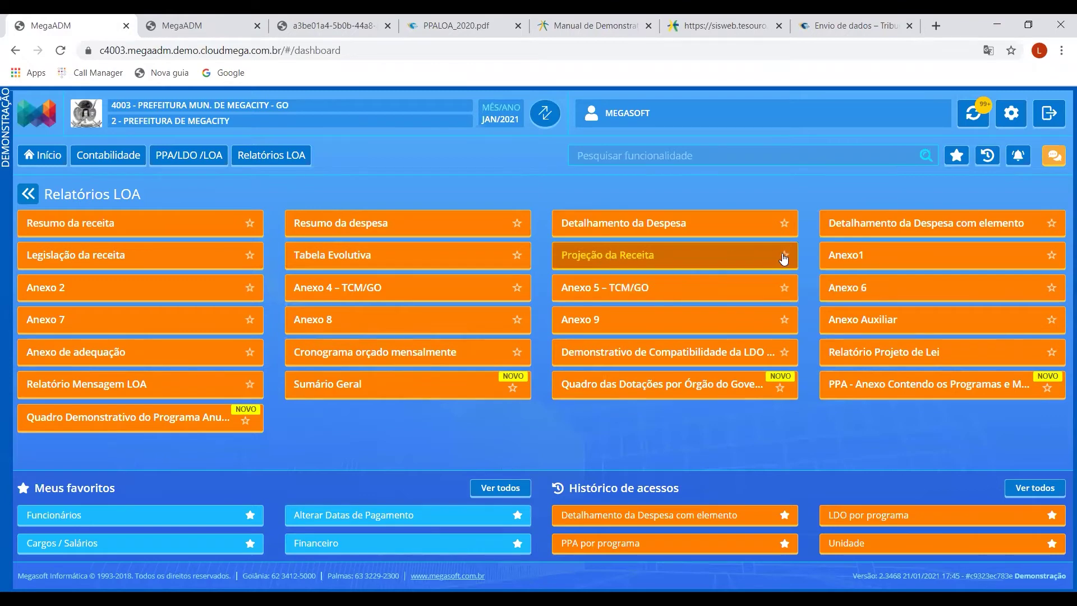
Generate the LOA report Anexo 1 in PDF format
click(871, 257)
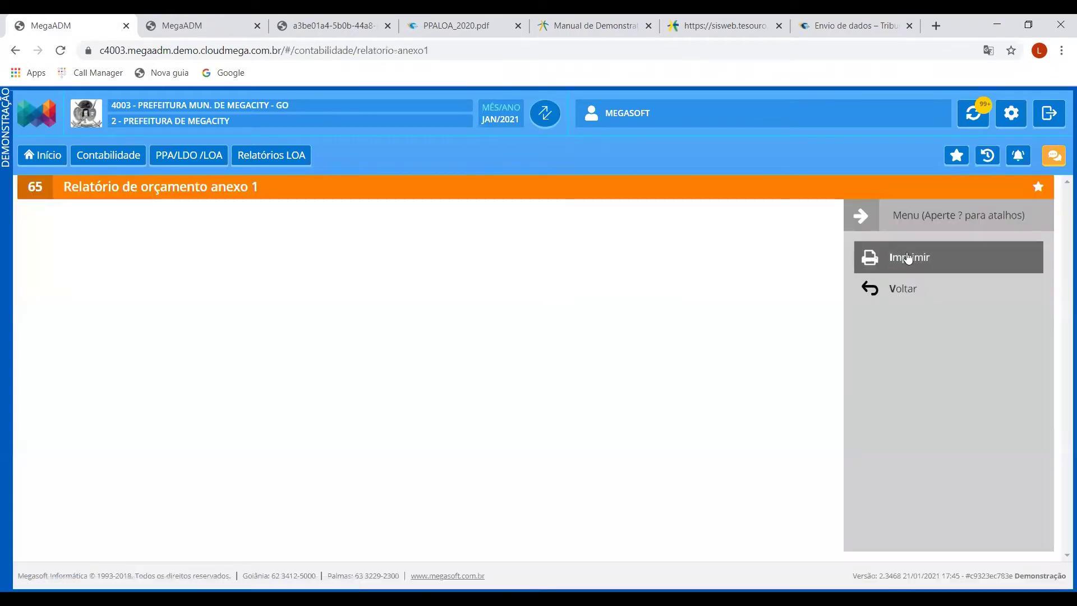
key(i)
click(698, 317)
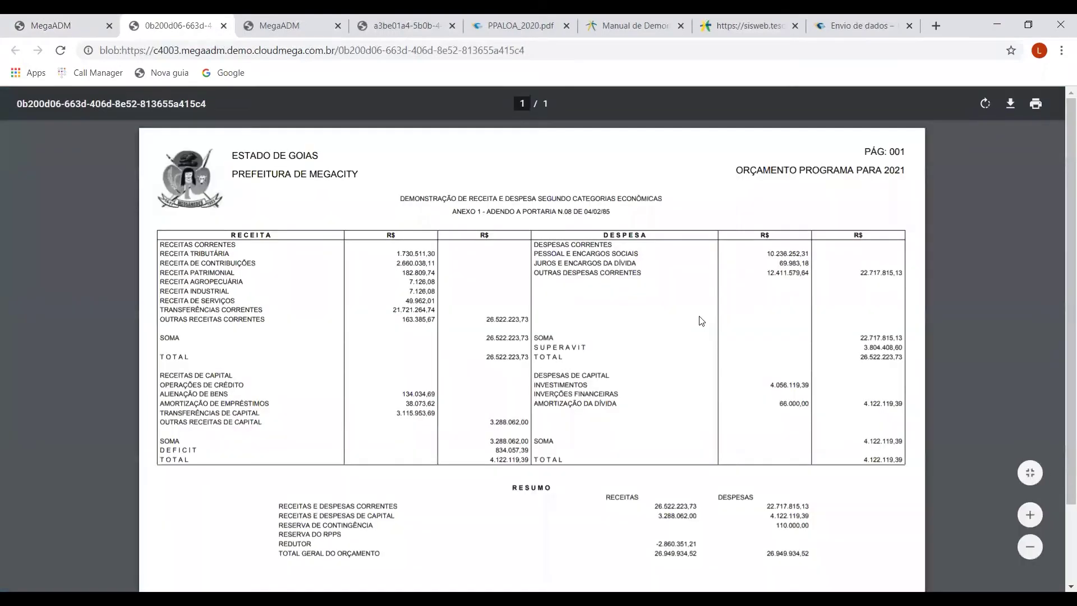
Review the Anexo 1 revenue and expense categories and the budget summary totals, close the PDF and return to the Relatórios LOA
drag(191, 261, 220, 261)
scroll(649, 343, down, 1)
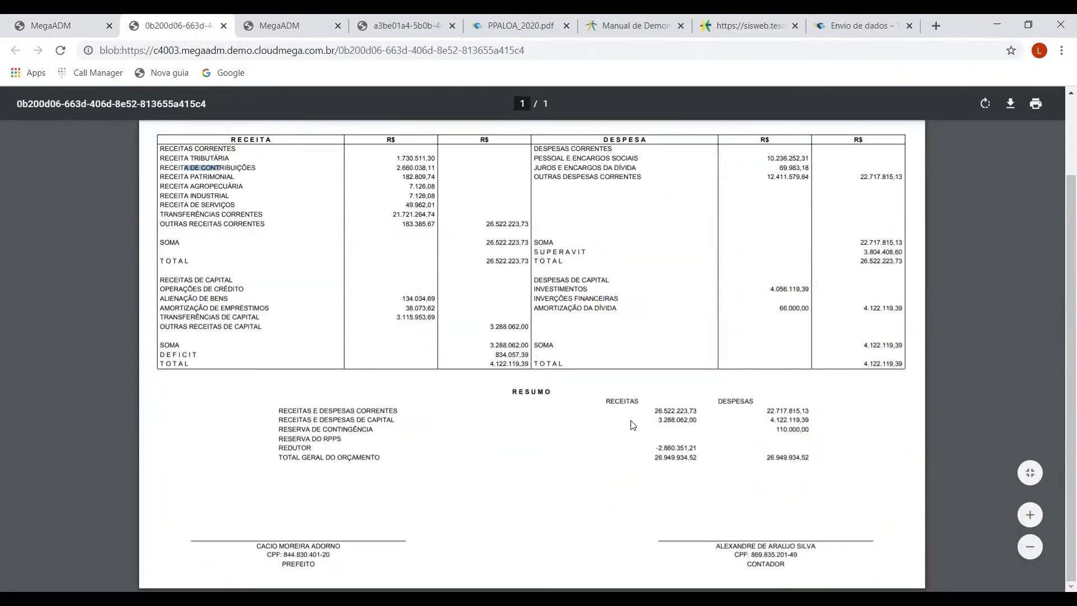
click(652, 459)
drag(652, 460, 697, 458)
click(223, 26)
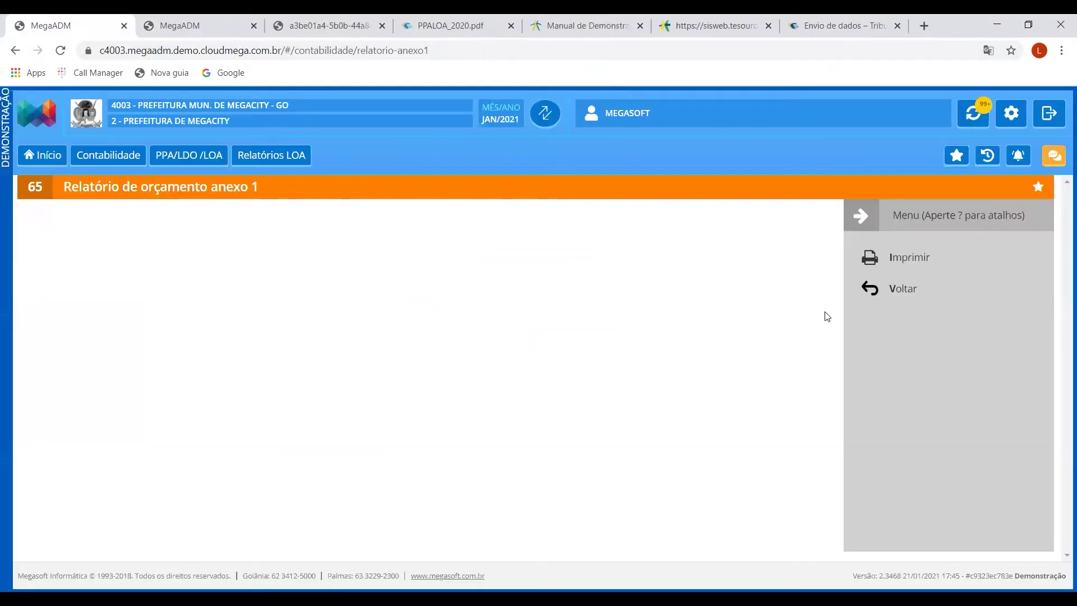
click(897, 296)
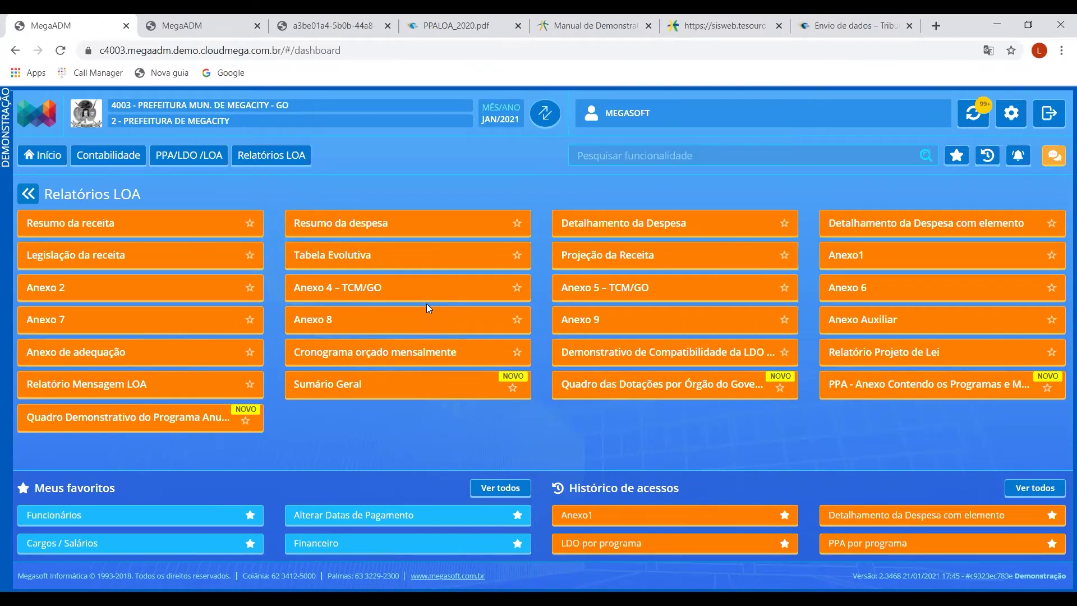
Generate the Conferência de fontes report from the PPA/LDO/LOA Relatórios Auxiliares in PDF format
click(204, 159)
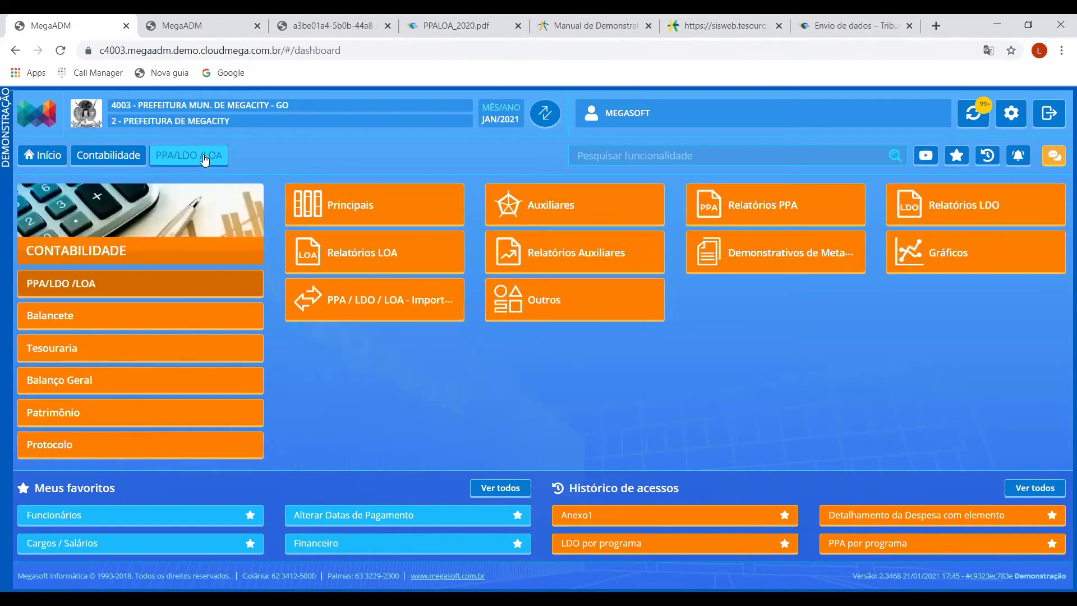
click(538, 256)
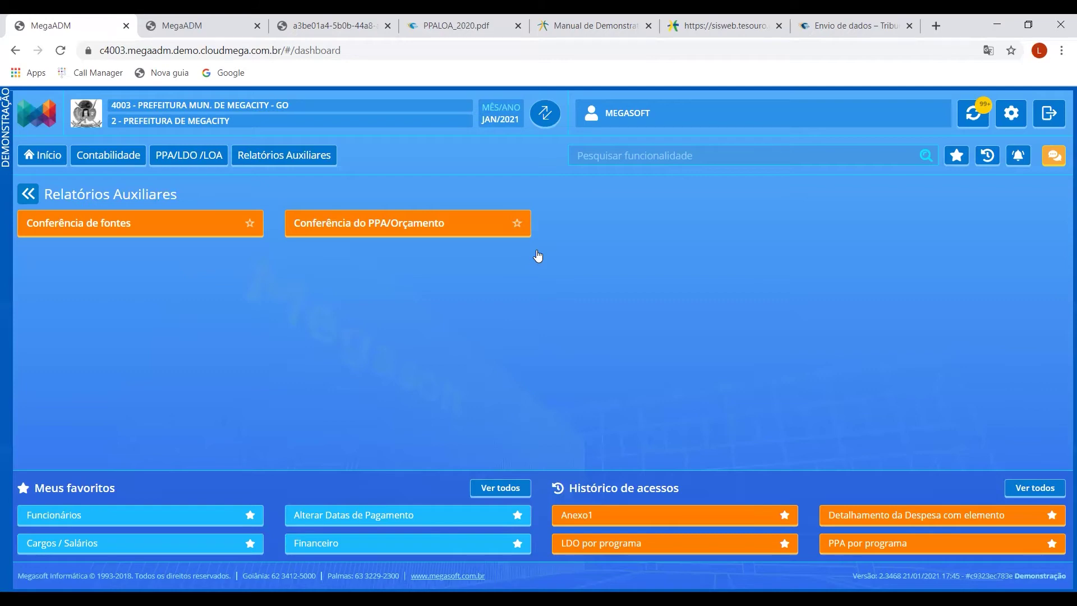
click(99, 223)
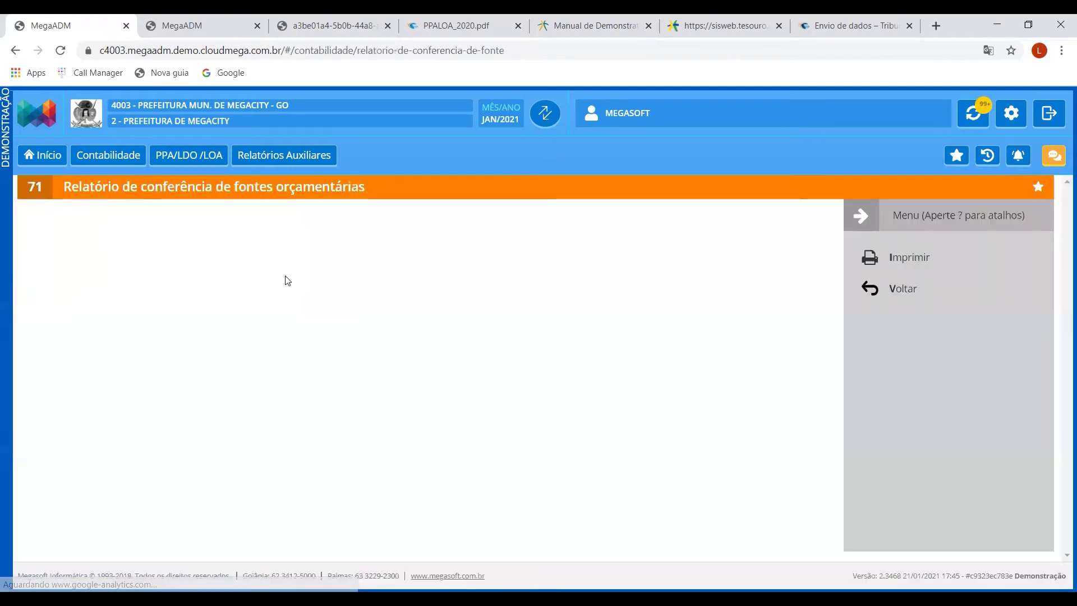
click(909, 259)
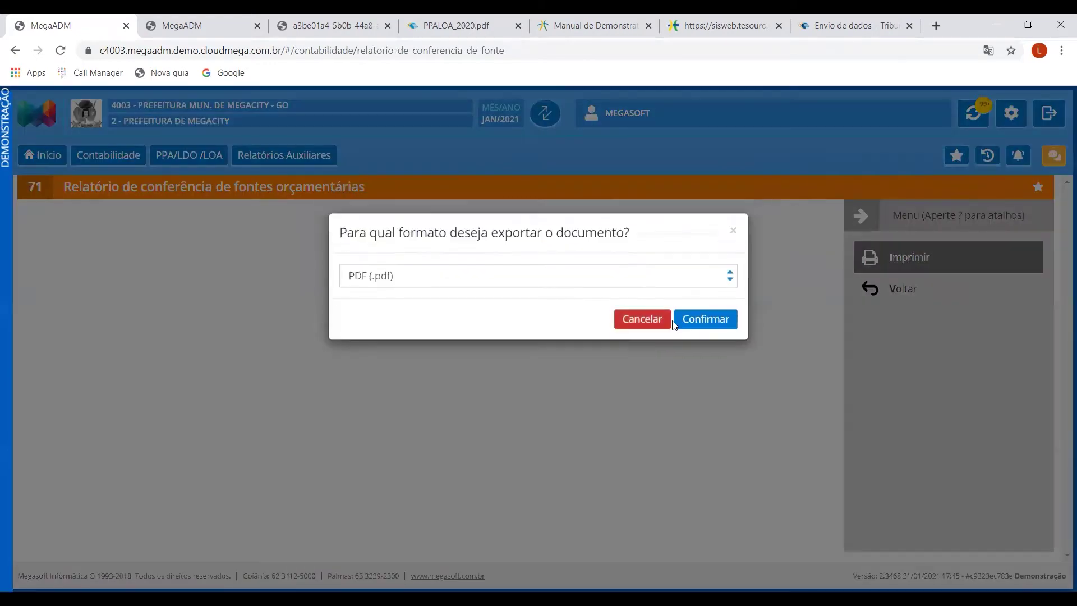
click(704, 321)
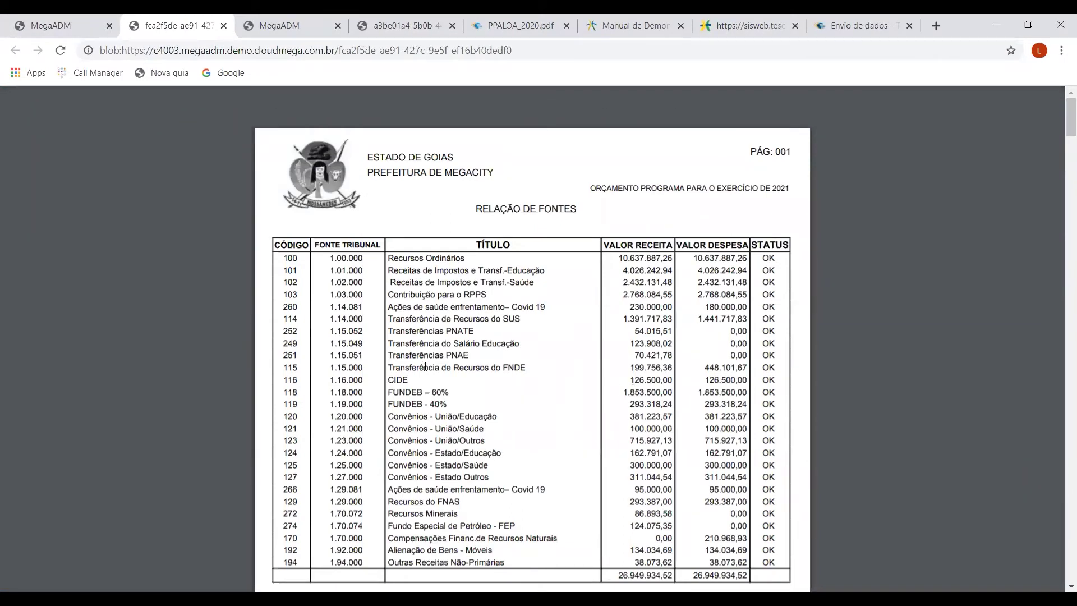
Compare revenue, expense and status per funding source in the Relação de Fontes, and return to the Relatórios Auxiliares
drag(331, 295, 672, 295)
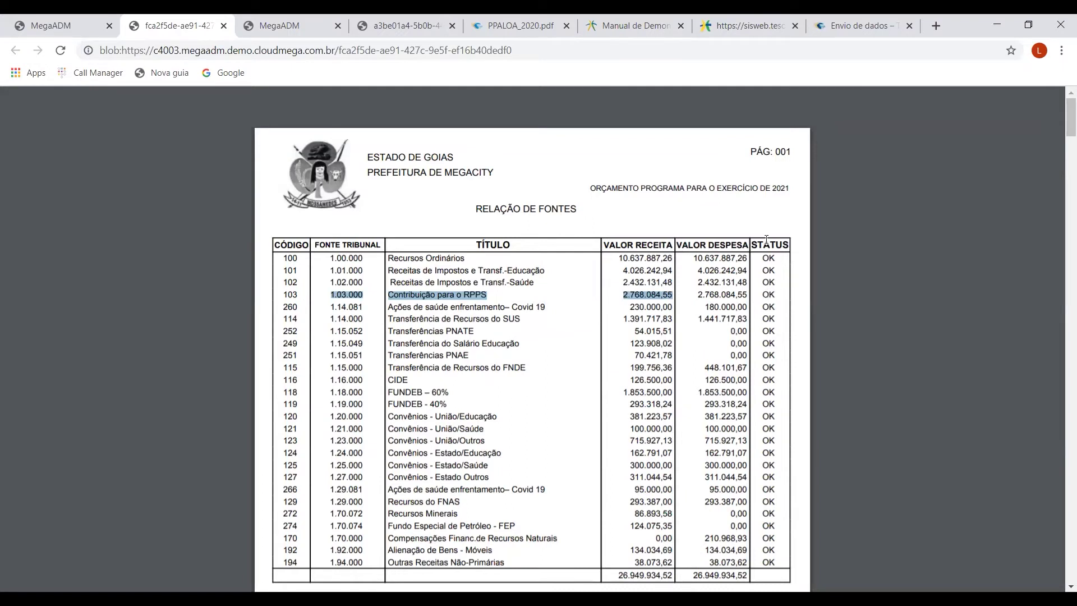
drag(754, 242, 789, 244)
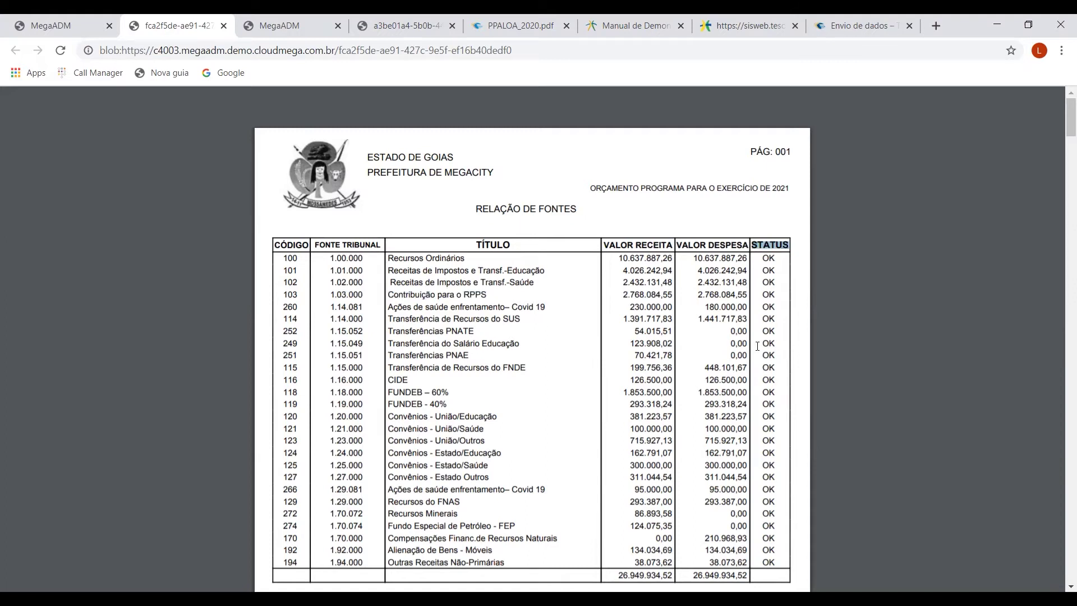
drag(331, 259, 355, 256)
drag(693, 258, 749, 254)
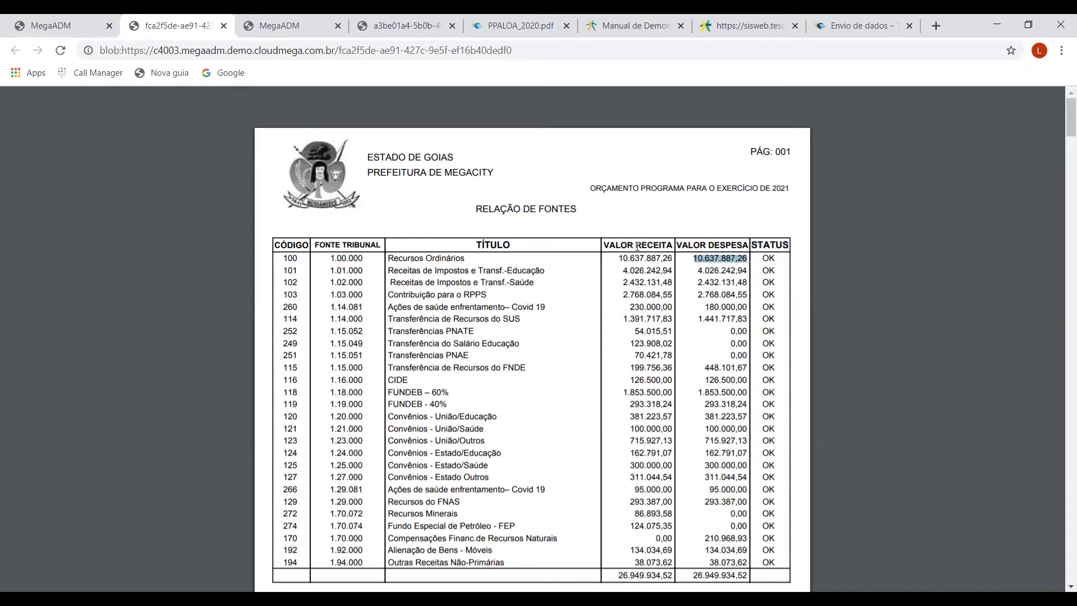
drag(619, 259, 674, 252)
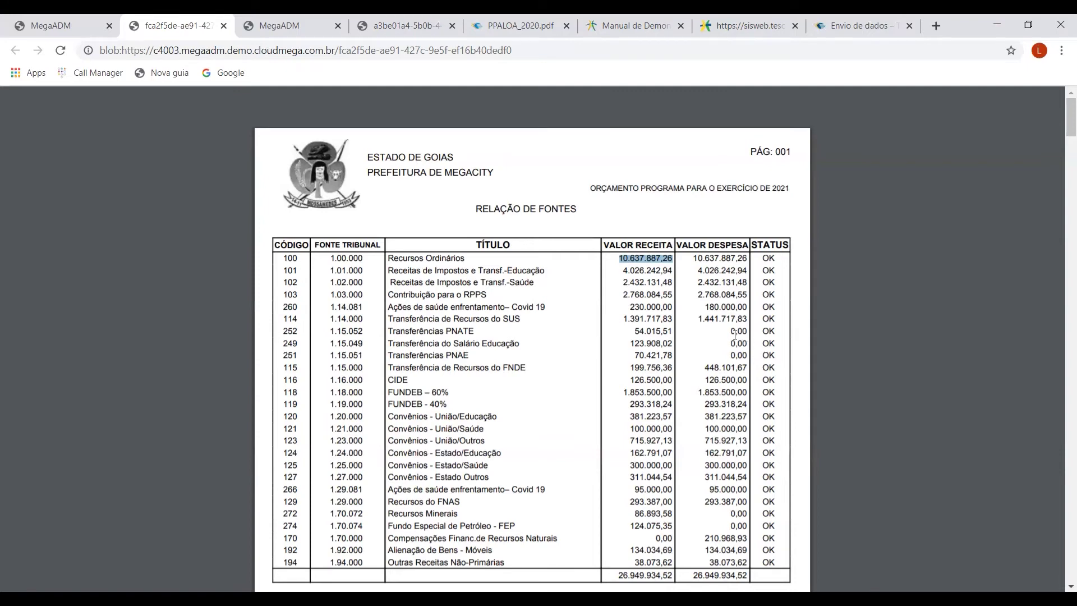
scroll(735, 334, down, 2)
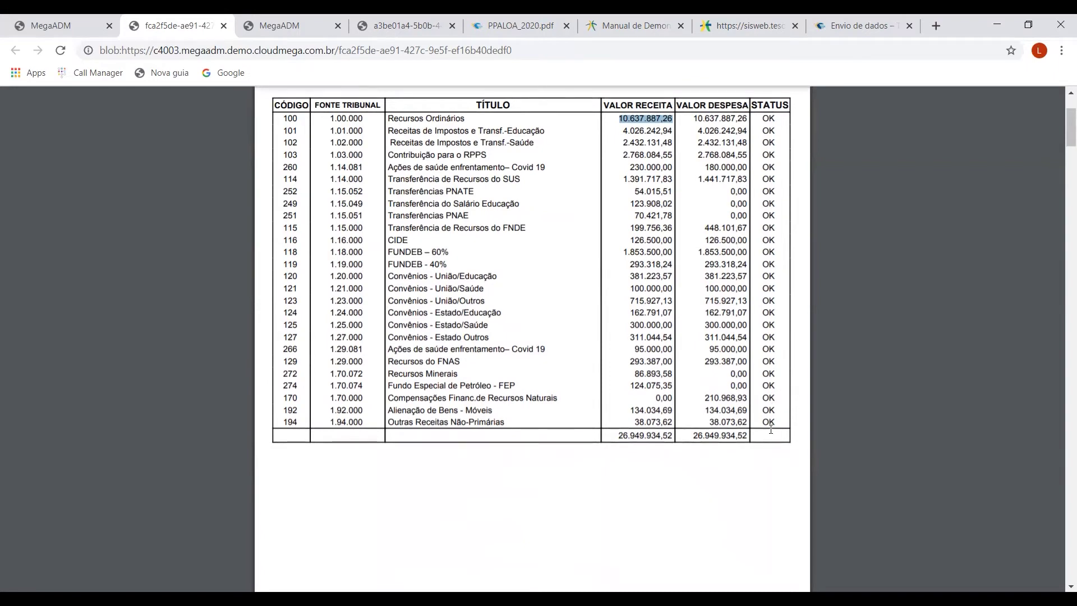
scroll(771, 429, up, 3)
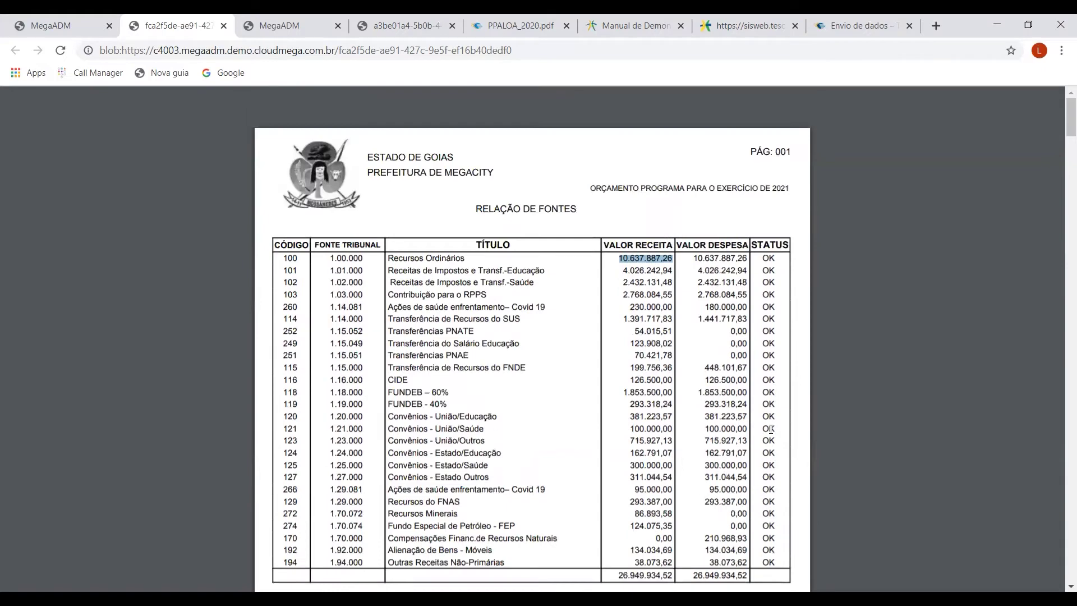
click(54, 25)
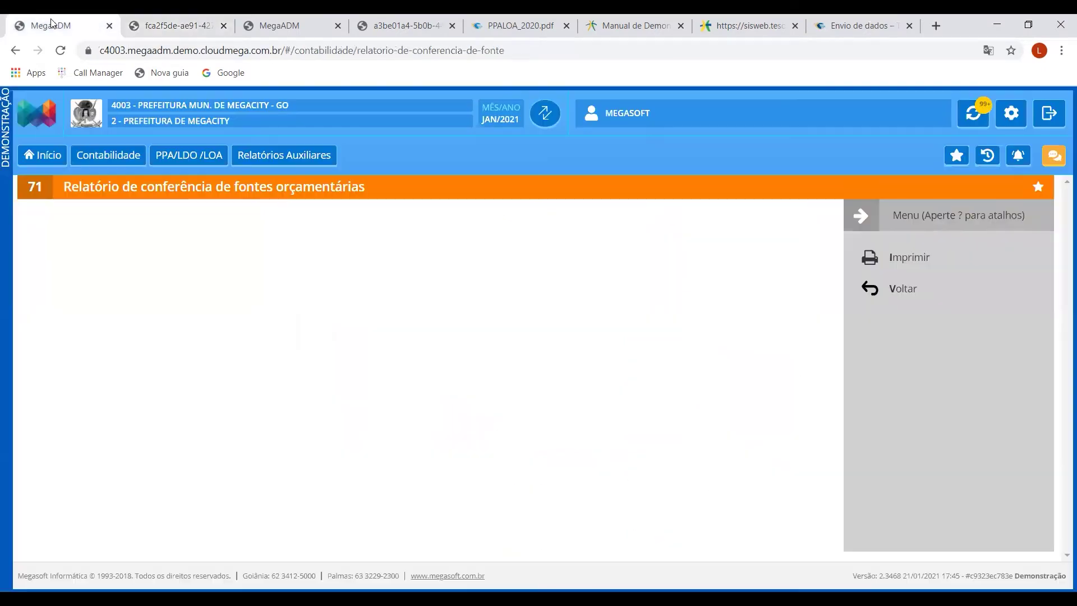
click(904, 288)
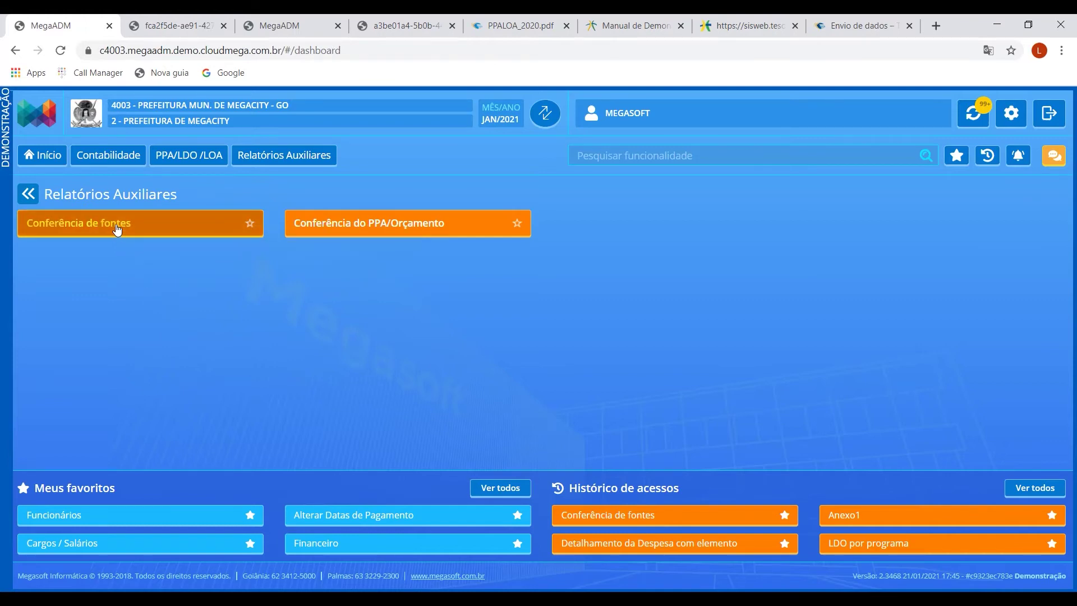
Reopen the Relação de Fontes PDF, check source 101's status, expense and revenue values, and close the PDF
click(160, 25)
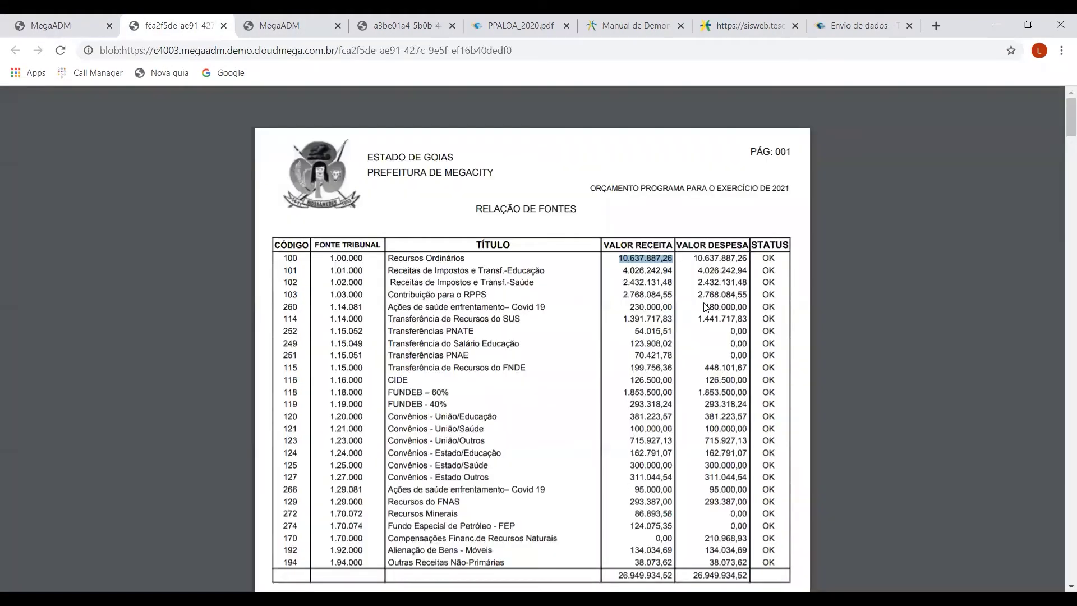
drag(761, 271, 779, 268)
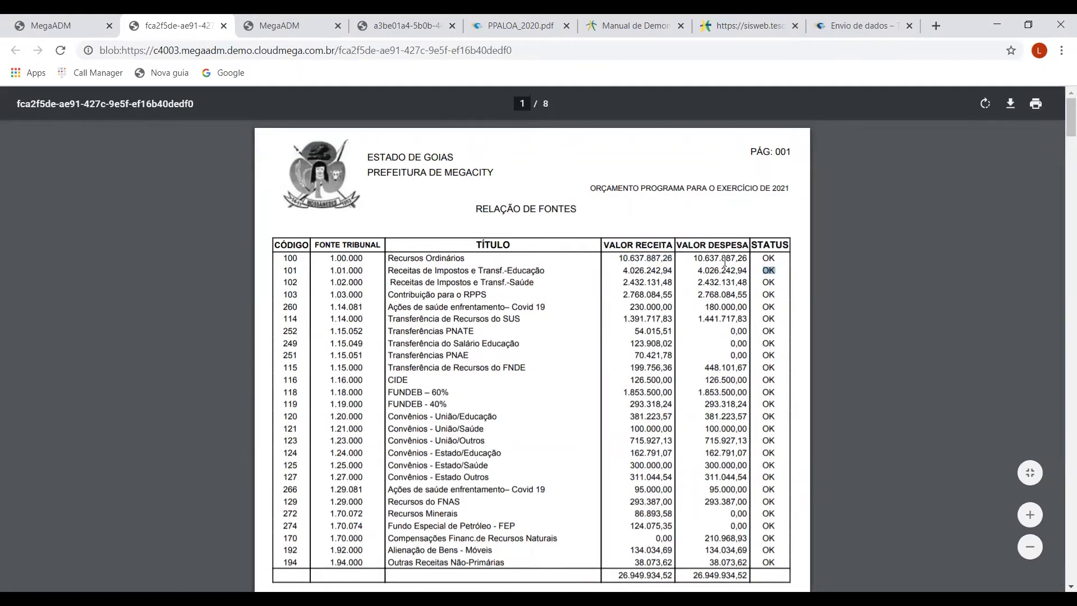
drag(695, 271, 741, 269)
drag(623, 270, 634, 271)
key(ctrl+w)
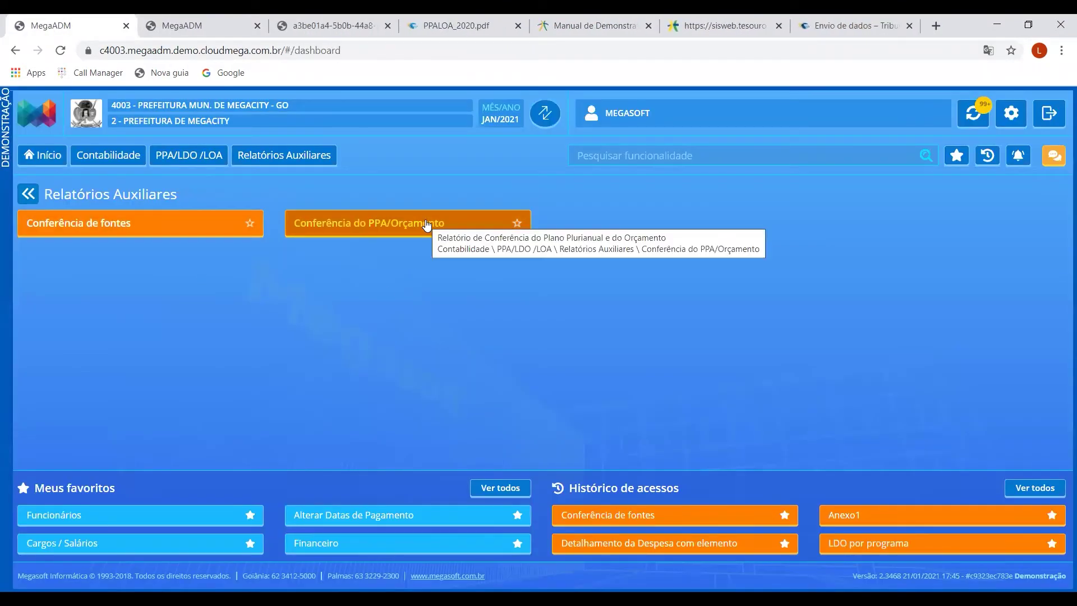
Generate the Conferência do PPA/Orçamento report in PDF format and open it from the browser's blocked pop-ups
click(377, 223)
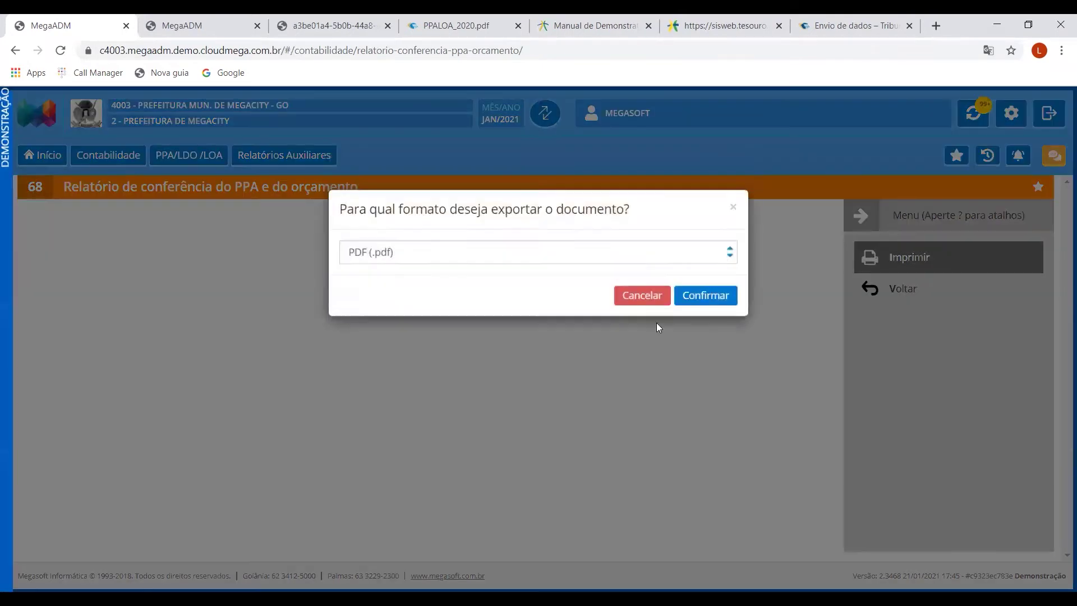
click(722, 301)
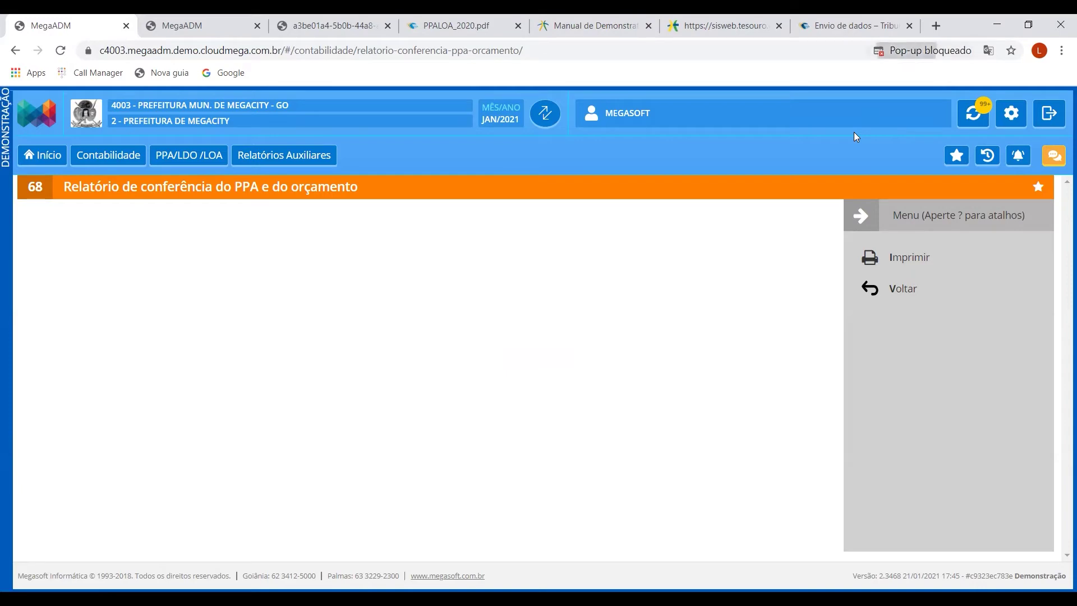
click(922, 51)
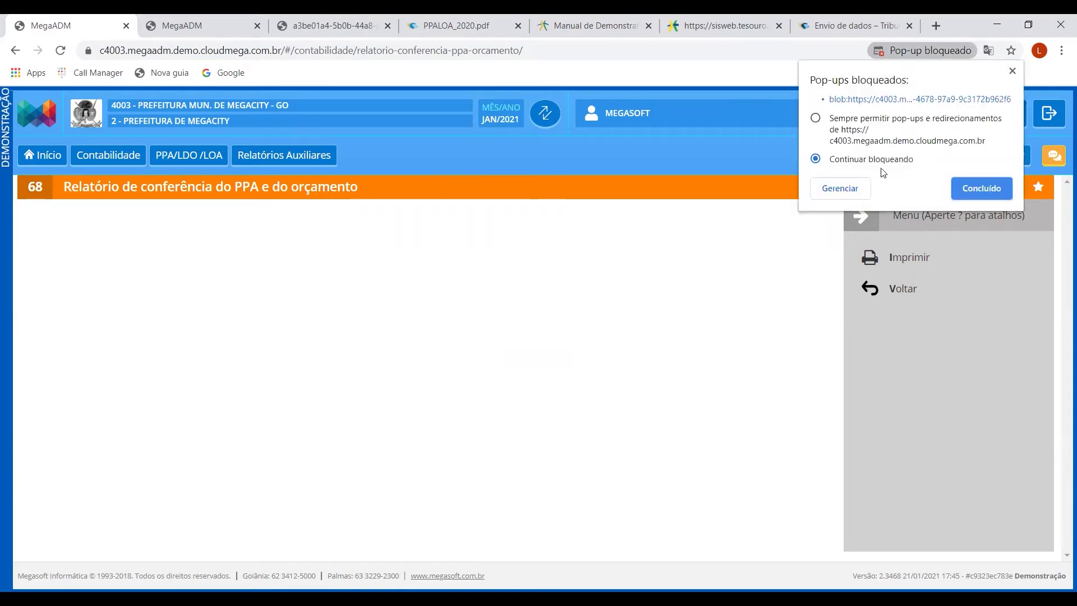
click(858, 99)
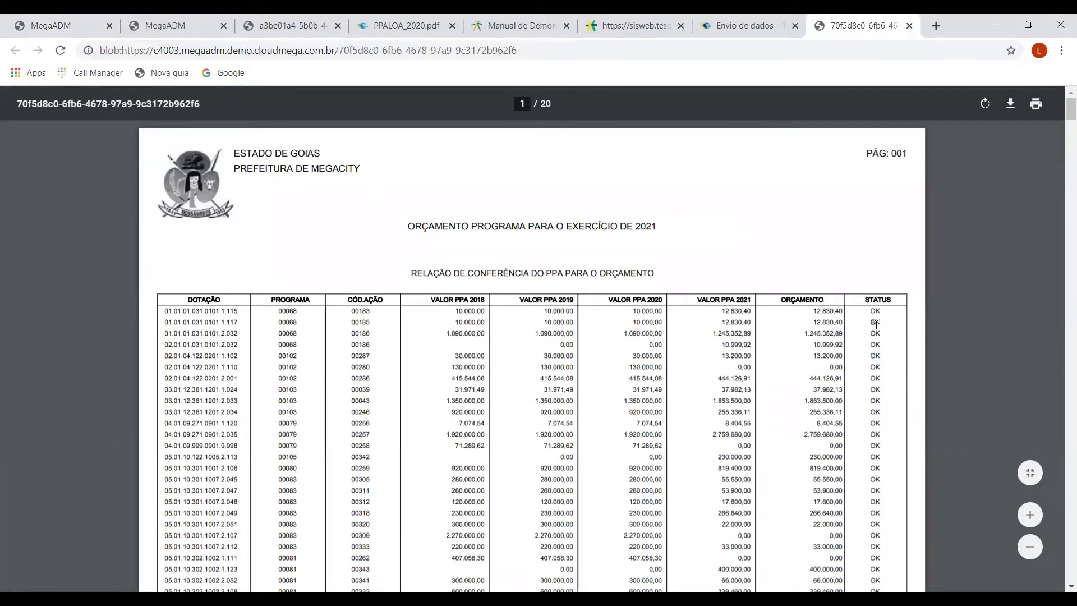
Enlarge the PPA/budget check report and examine the first allocation's code, its PPA values for 2018 to 2021 and its budget value
scroll(1008, 468, down, 1)
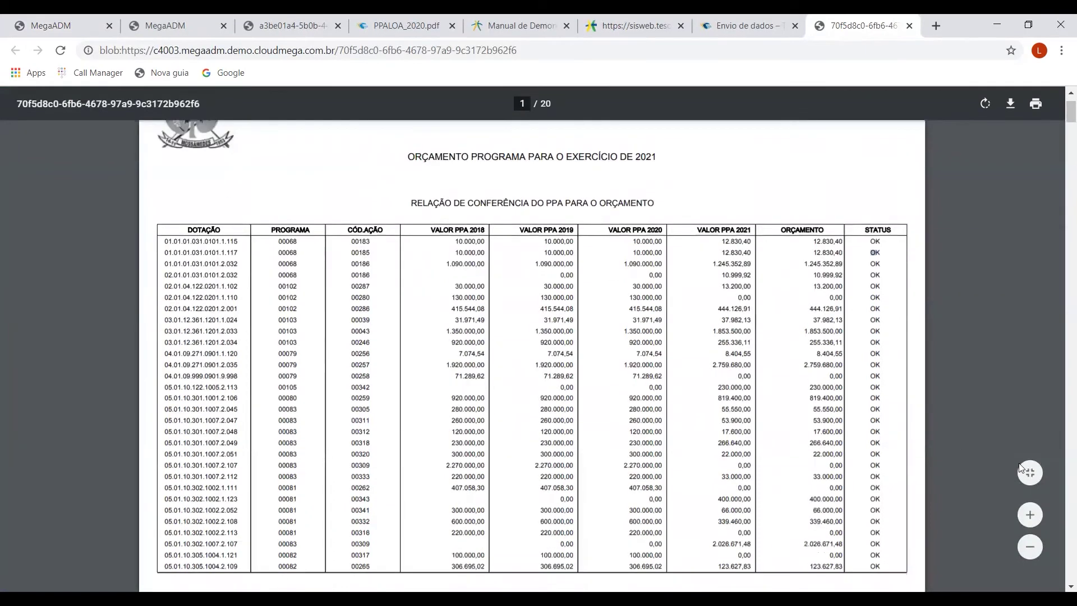
click(1031, 476)
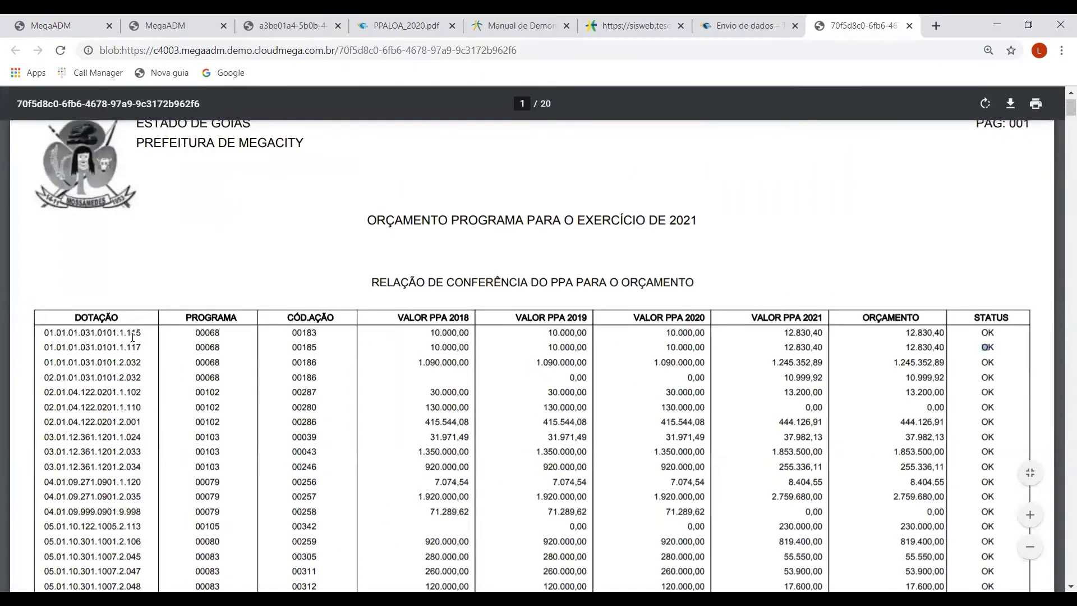
drag(120, 333, 146, 333)
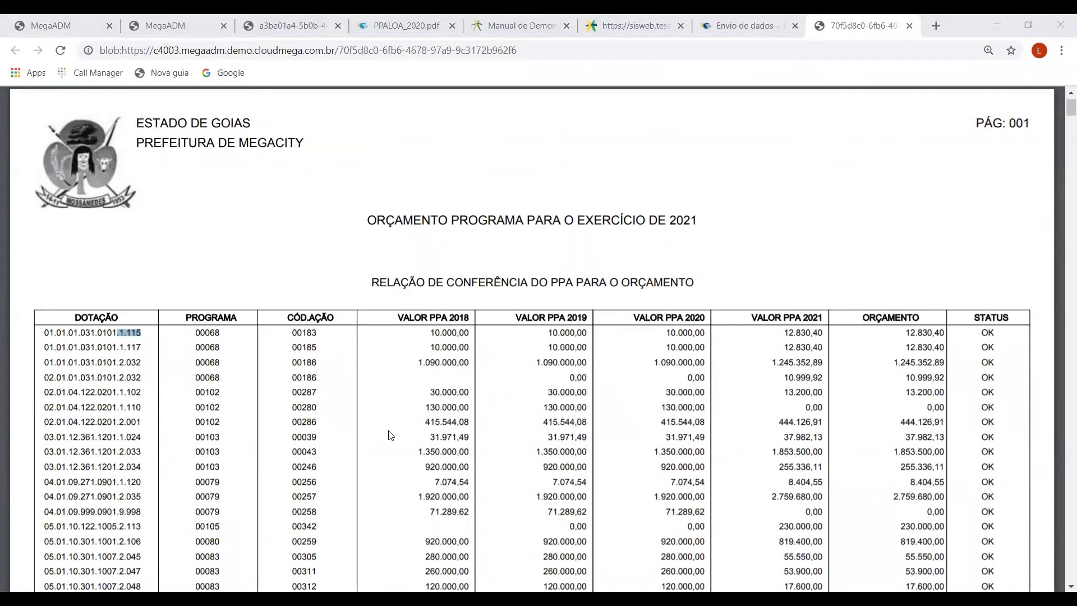
double_click(429, 334)
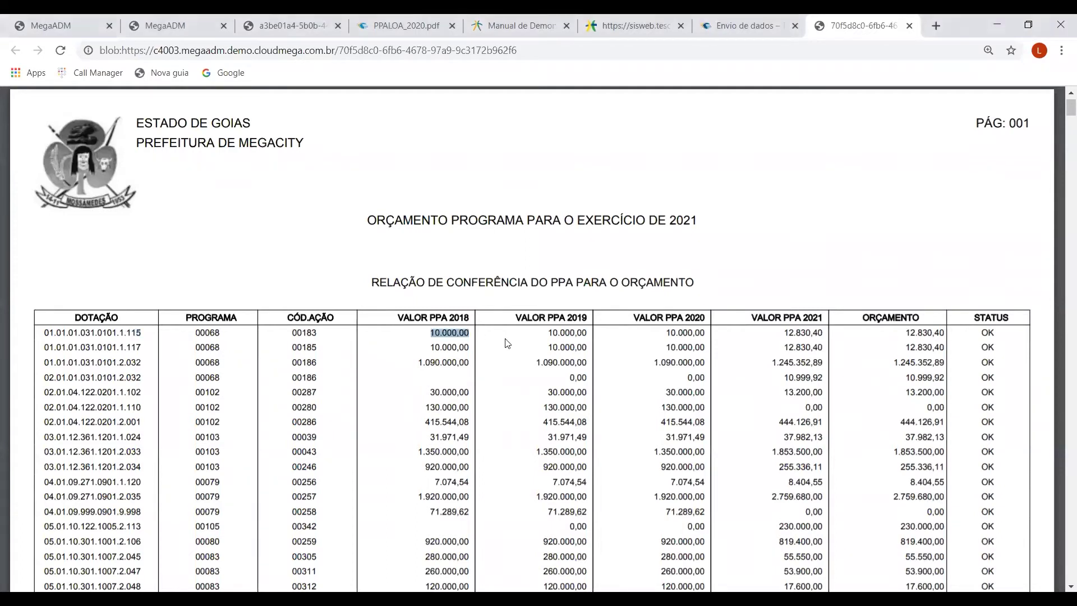
drag(547, 334, 587, 333)
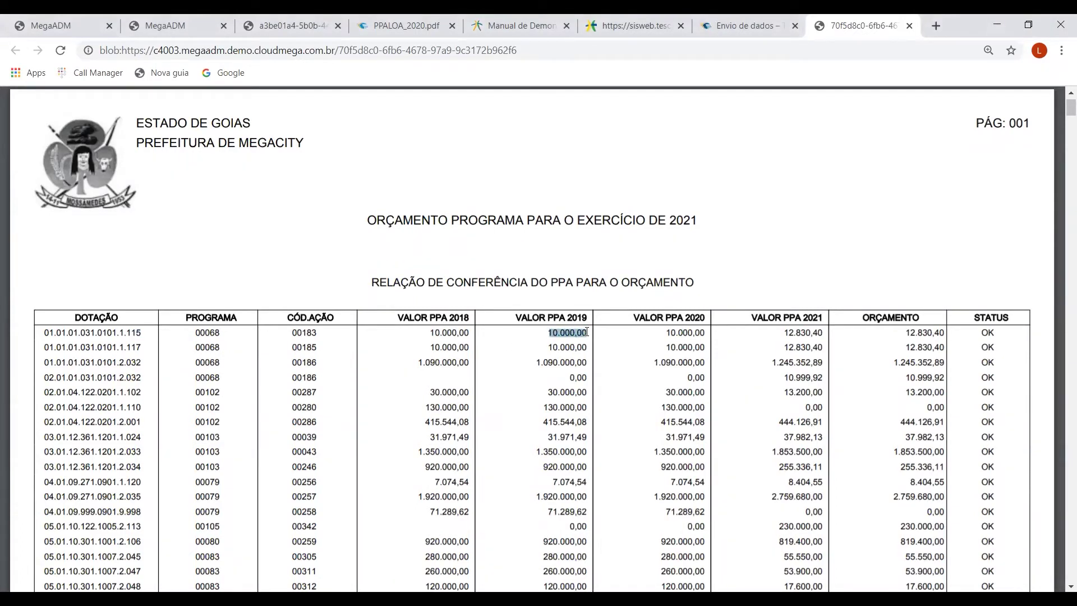
drag(666, 333, 706, 334)
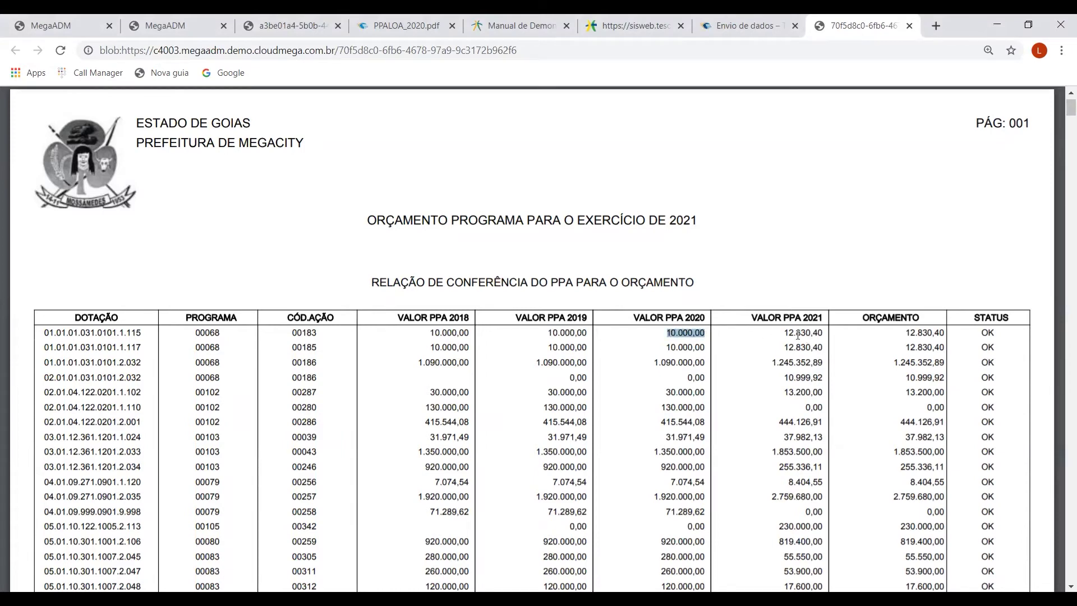
drag(784, 333, 832, 332)
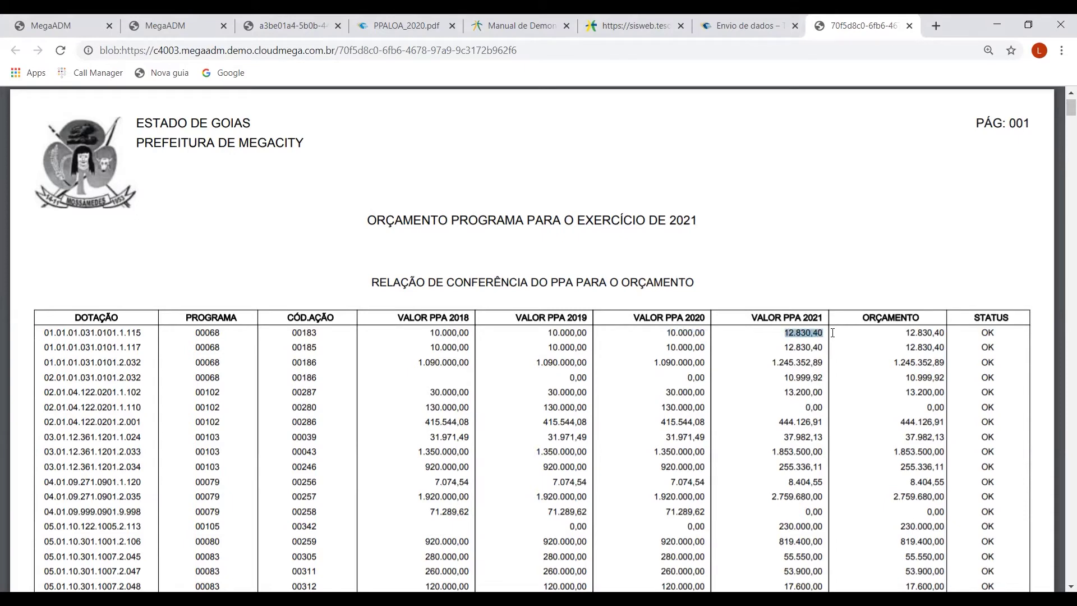
drag(901, 332, 946, 332)
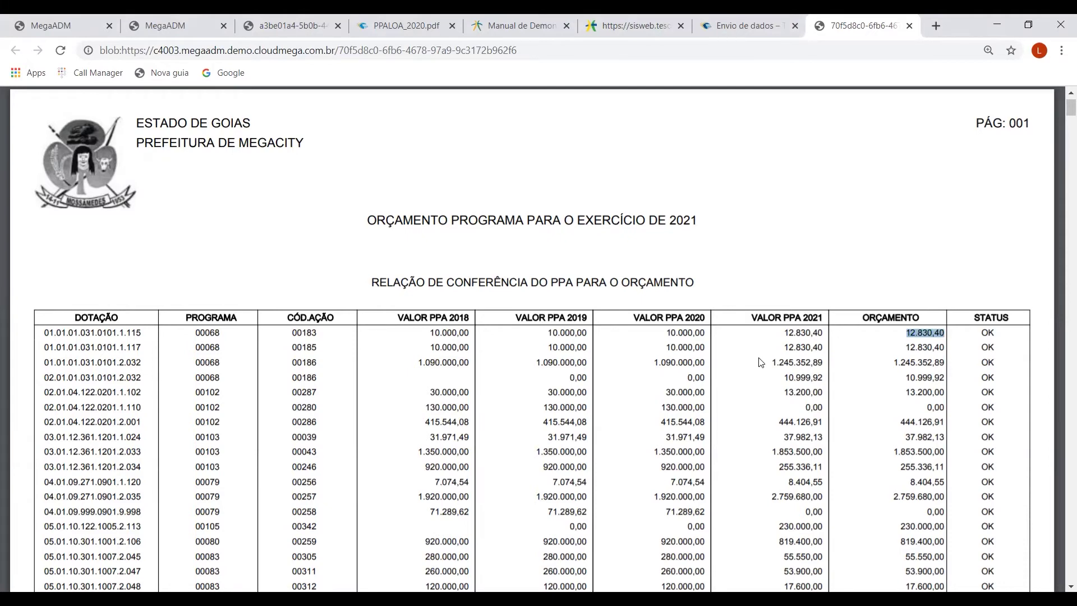
Compare the first allocation's budget with its PPA 2021 value and status, and return to the Relatórios Auxiliares
drag(904, 332, 948, 332)
drag(784, 332, 824, 328)
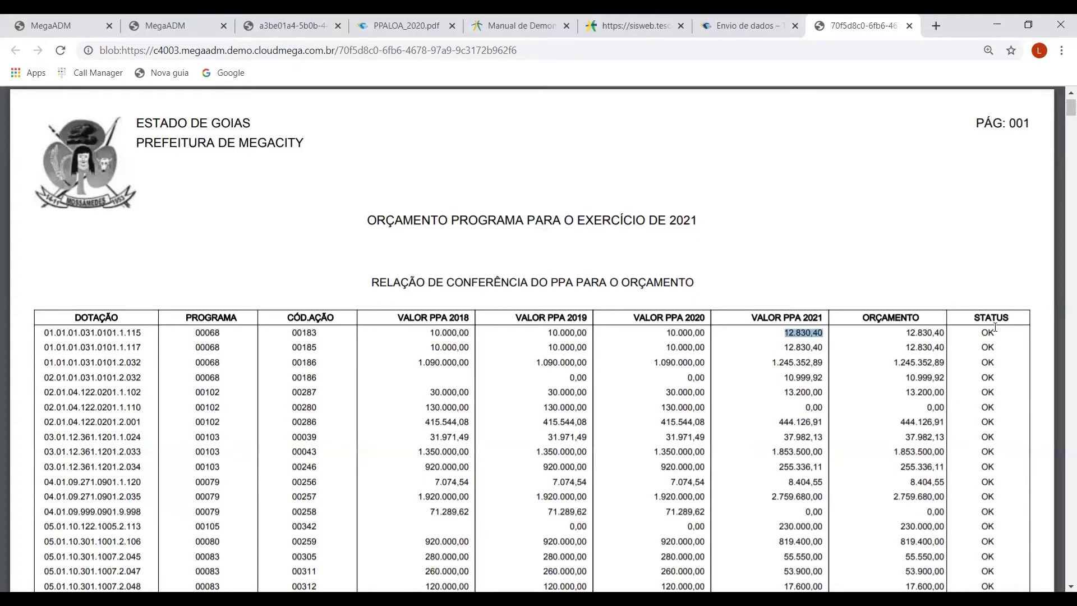
drag(981, 332, 998, 332)
click(796, 299)
click(66, 23)
click(903, 287)
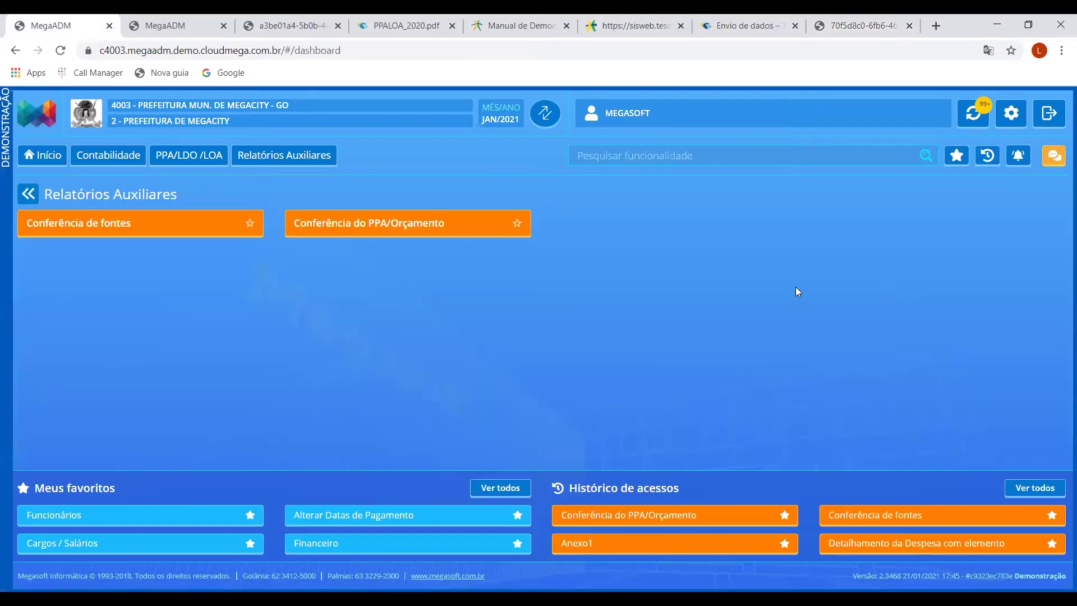
List the plans in the Cadastro de plano plurianual and open the 2021 record
click(186, 163)
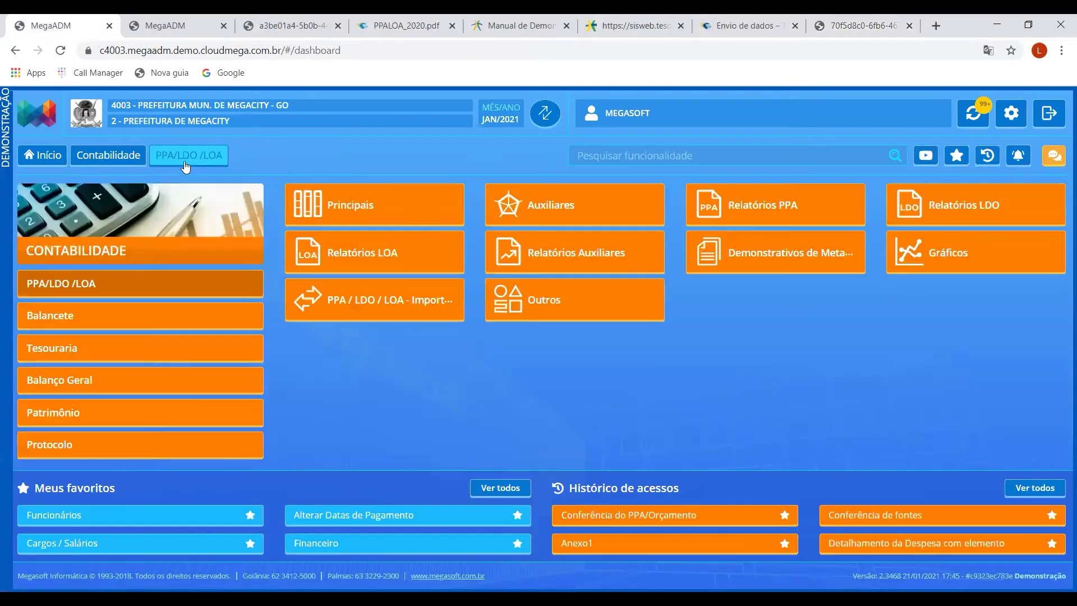
click(331, 208)
click(154, 222)
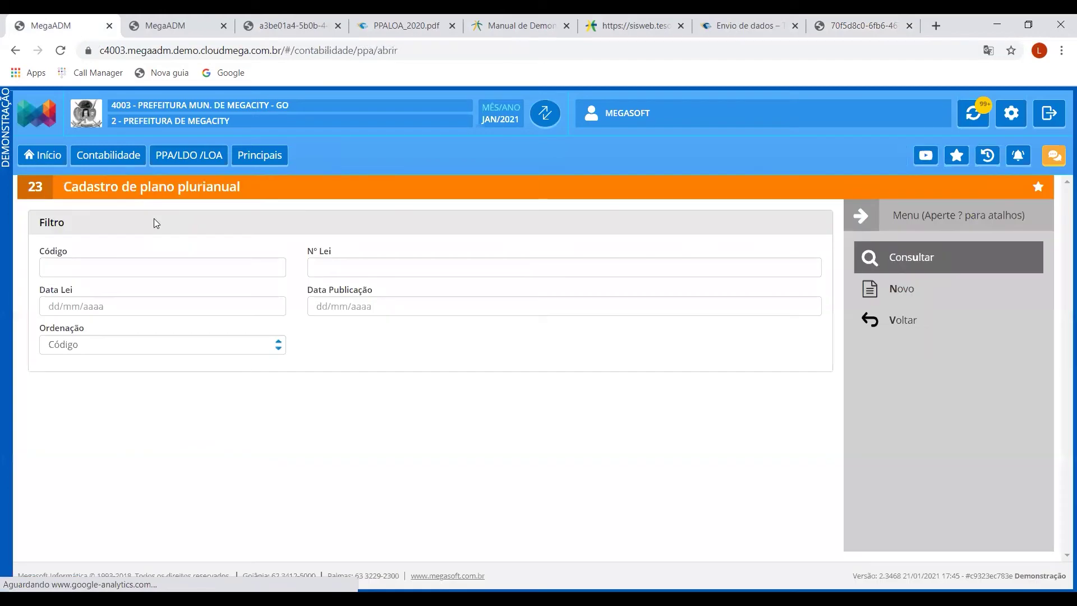
click(907, 271)
scroll(337, 364, down, 4)
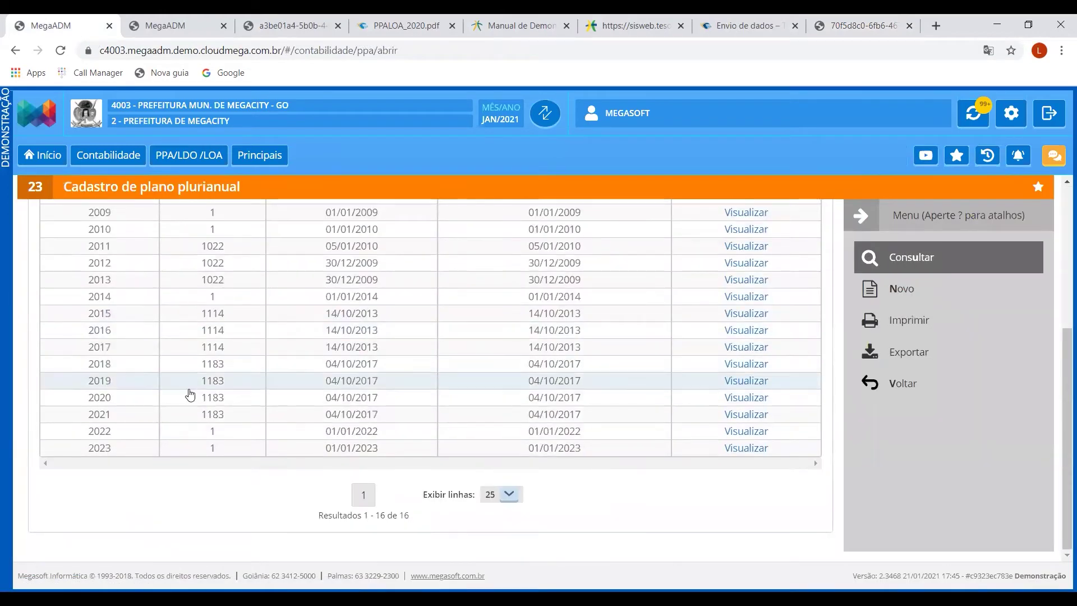
double_click(107, 415)
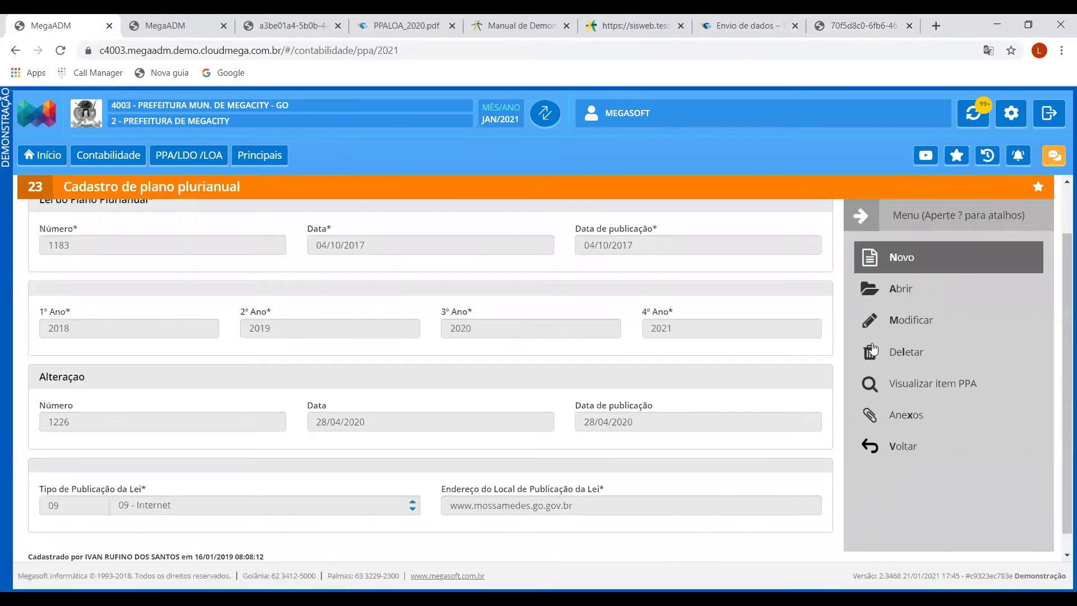
Search the 2021 plan's PPA items for action 1.115, open the matching item and view its annual financial targets
click(937, 383)
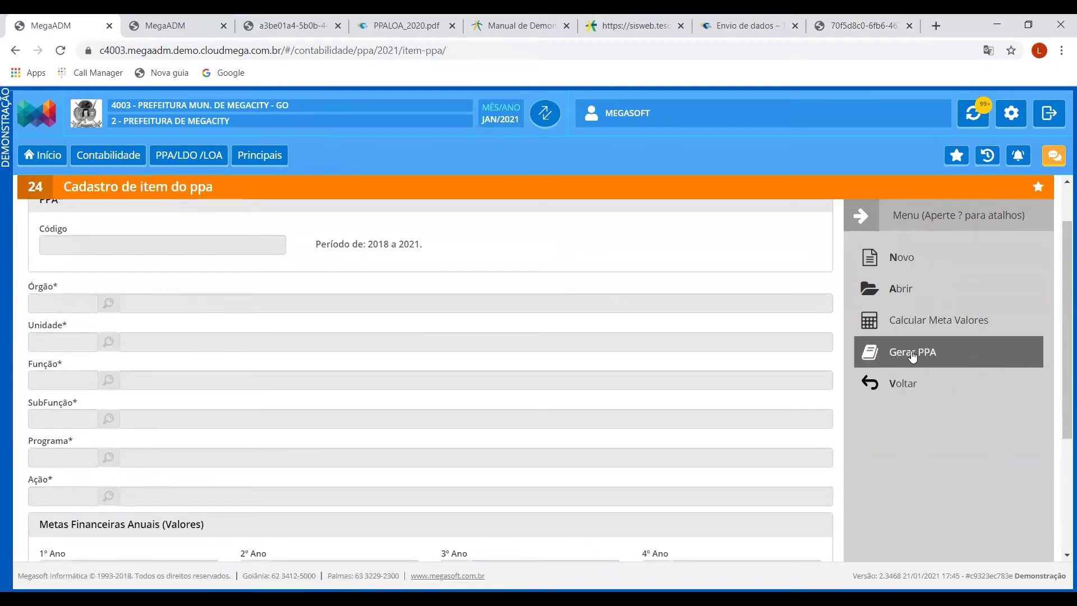
click(904, 292)
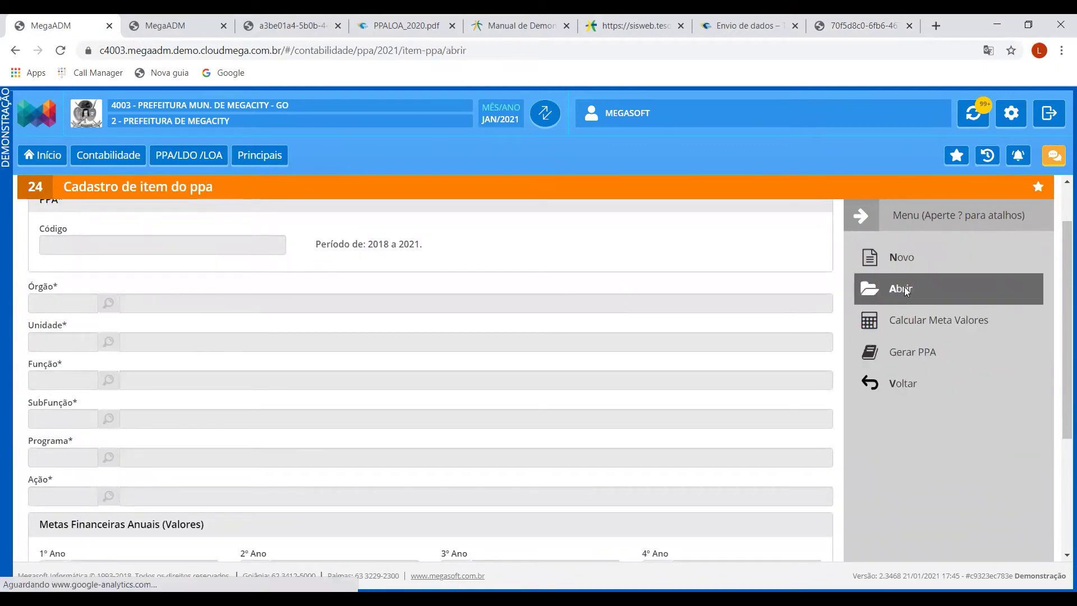
click(230, 306)
text(1.115)
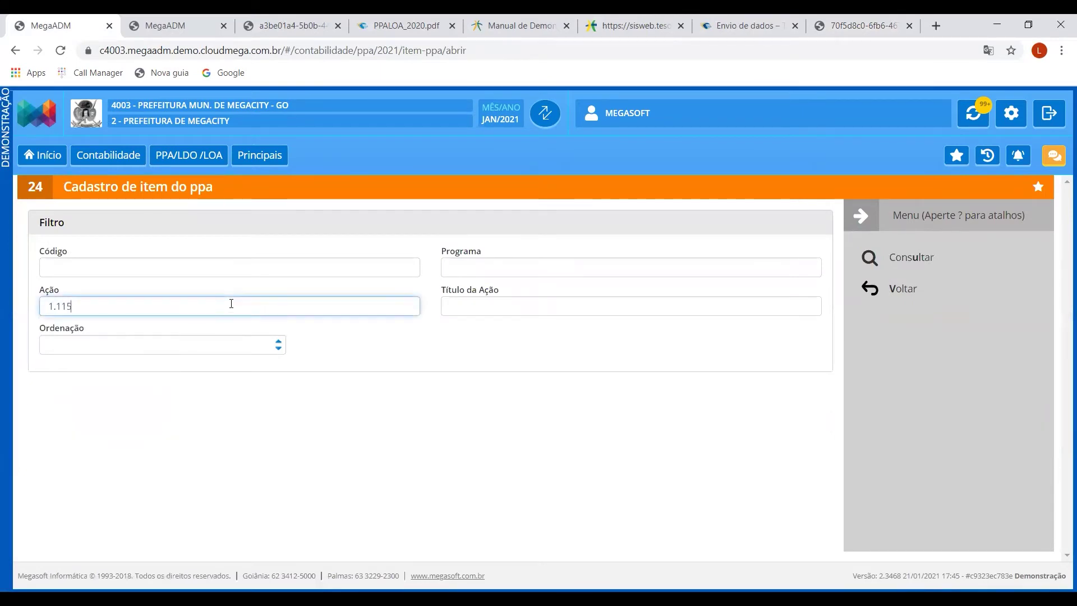
click(915, 261)
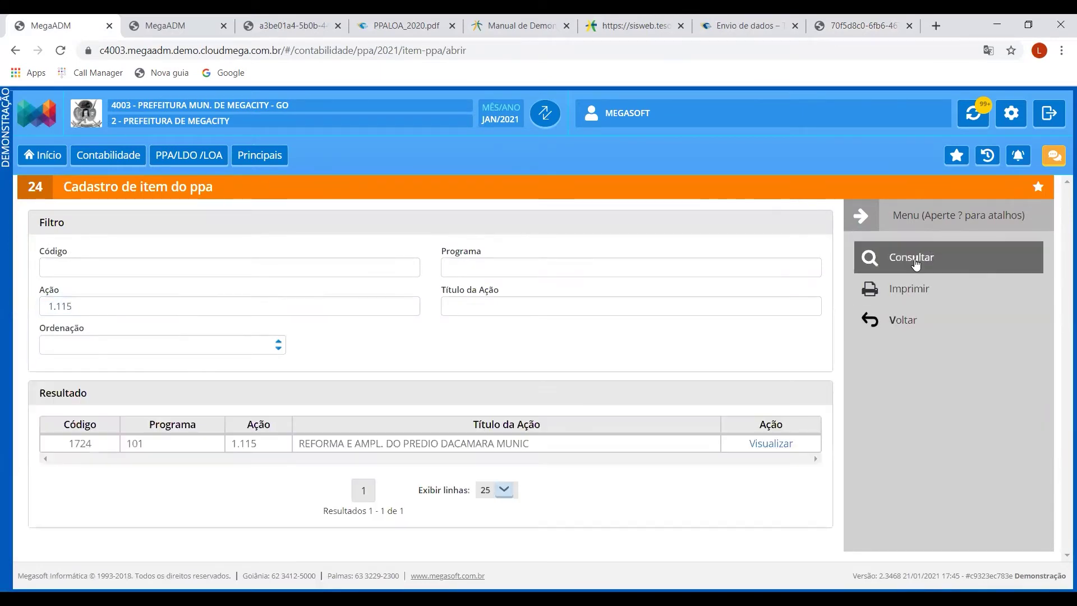
click(556, 443)
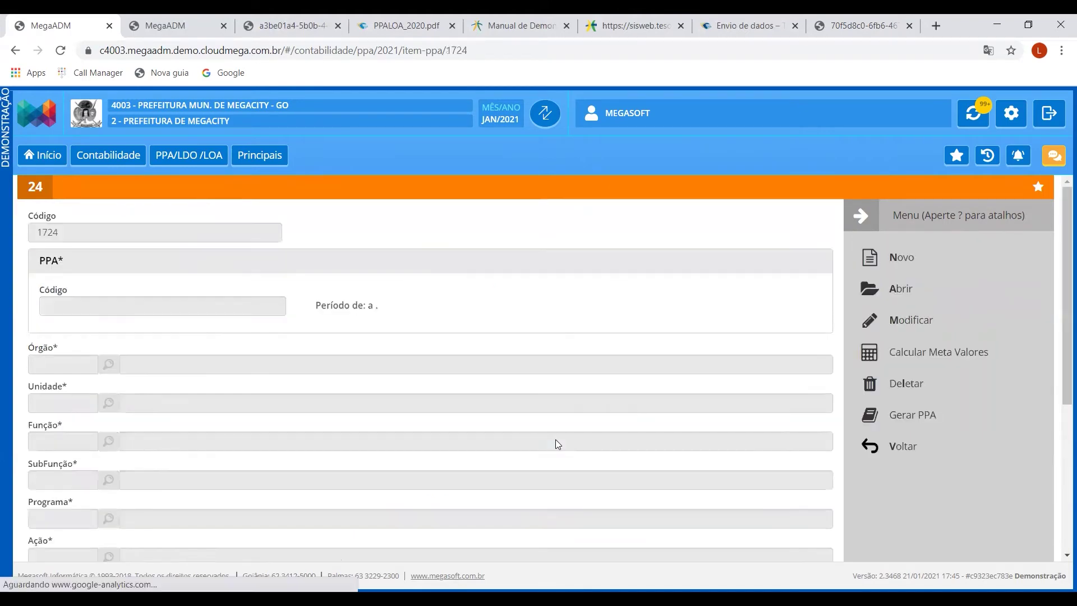
scroll(691, 469, down, 3)
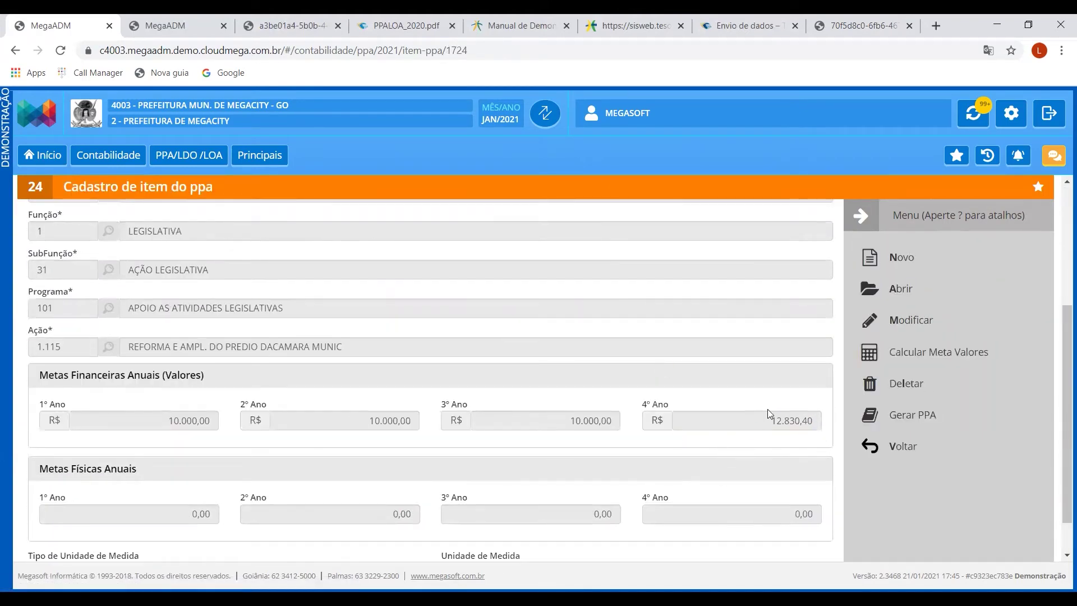
Compare the PPA 2021 and PPA 2018 columns of the PPA/budget check report with the annual financial targets of action 1.115
click(308, 22)
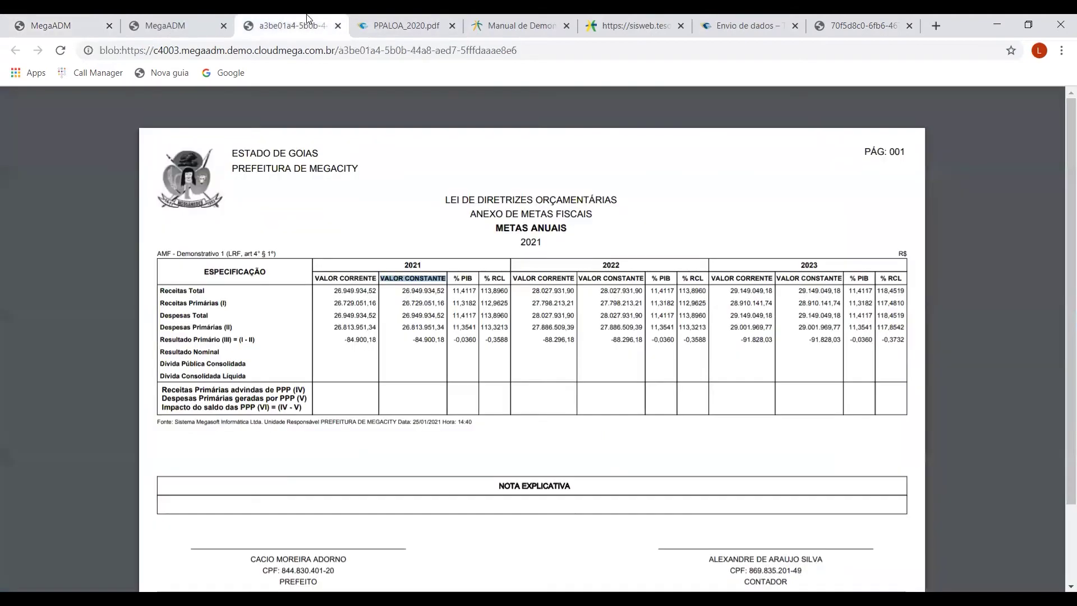
click(187, 23)
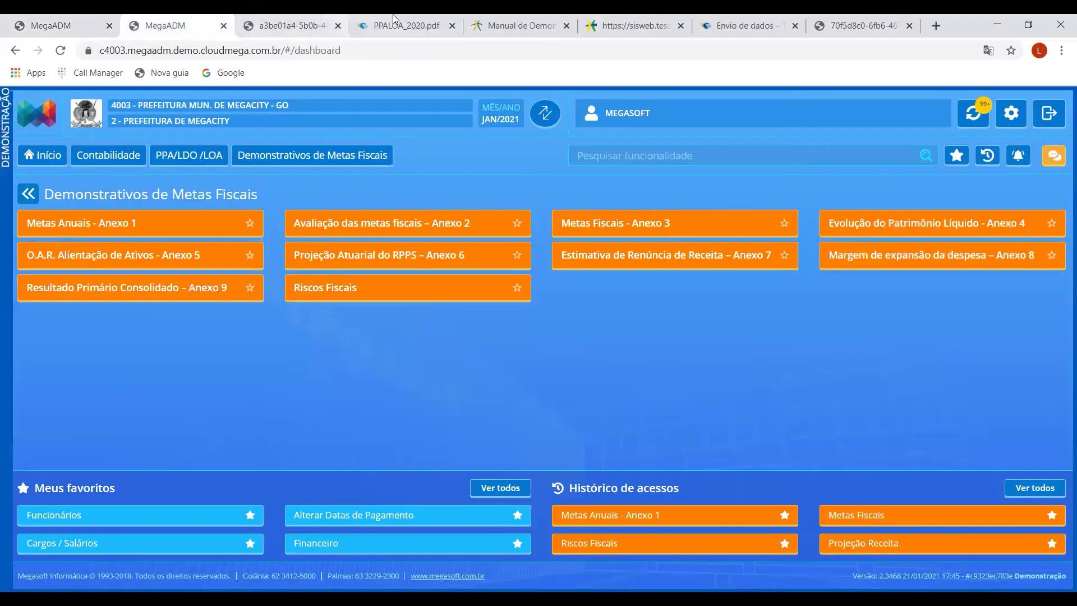
click(847, 19)
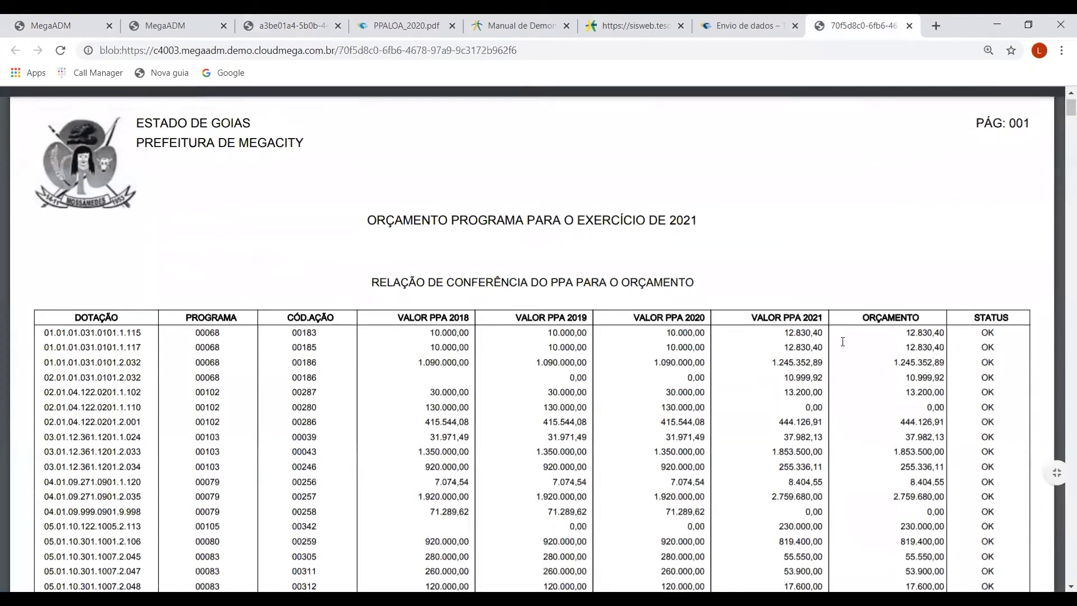
drag(752, 317, 828, 316)
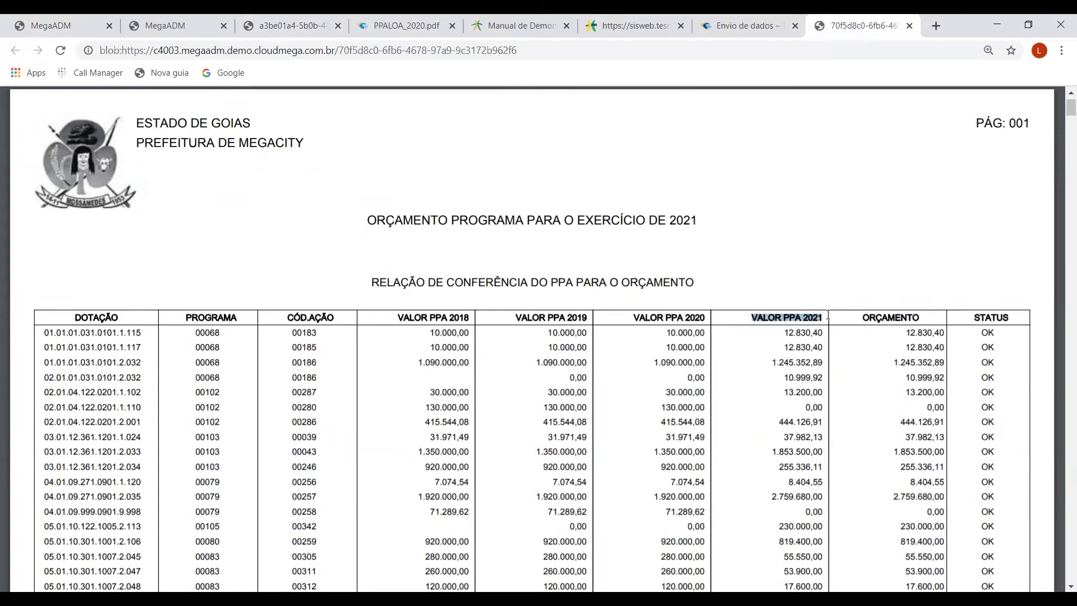
drag(396, 318, 474, 317)
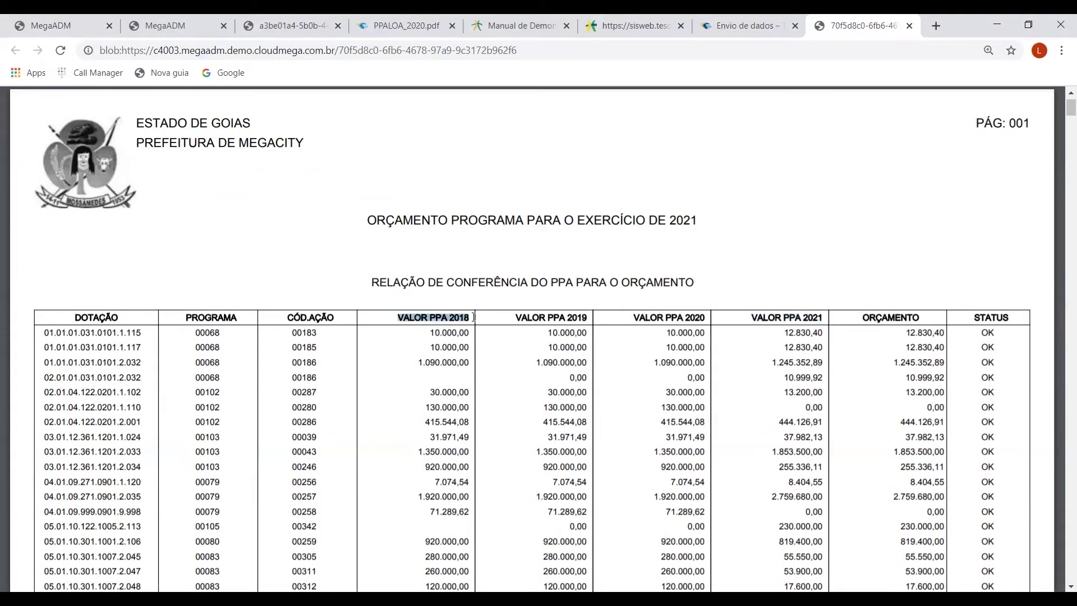
click(56, 24)
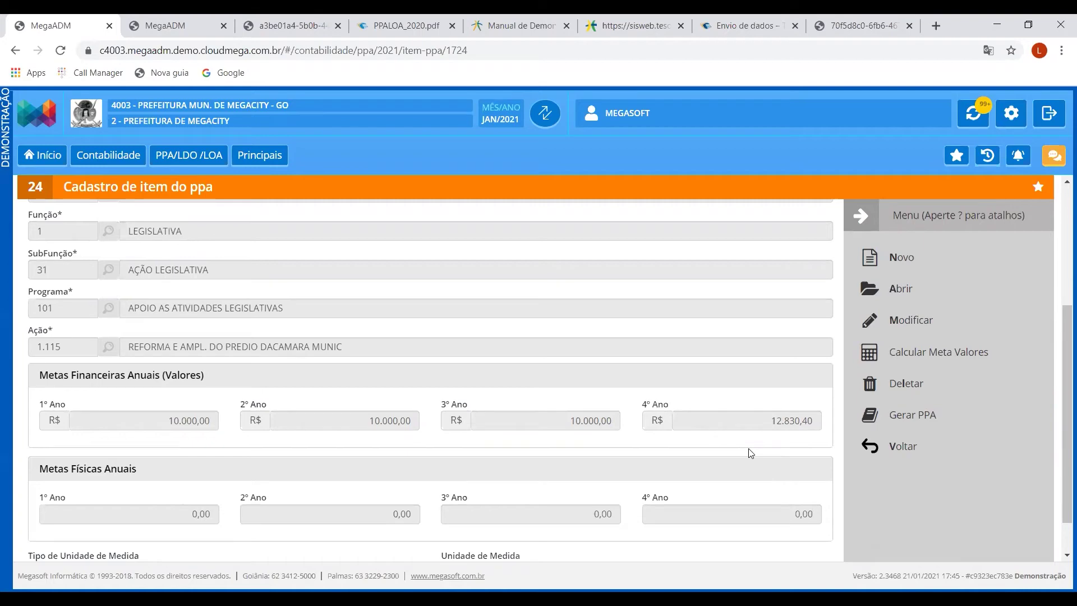
click(807, 20)
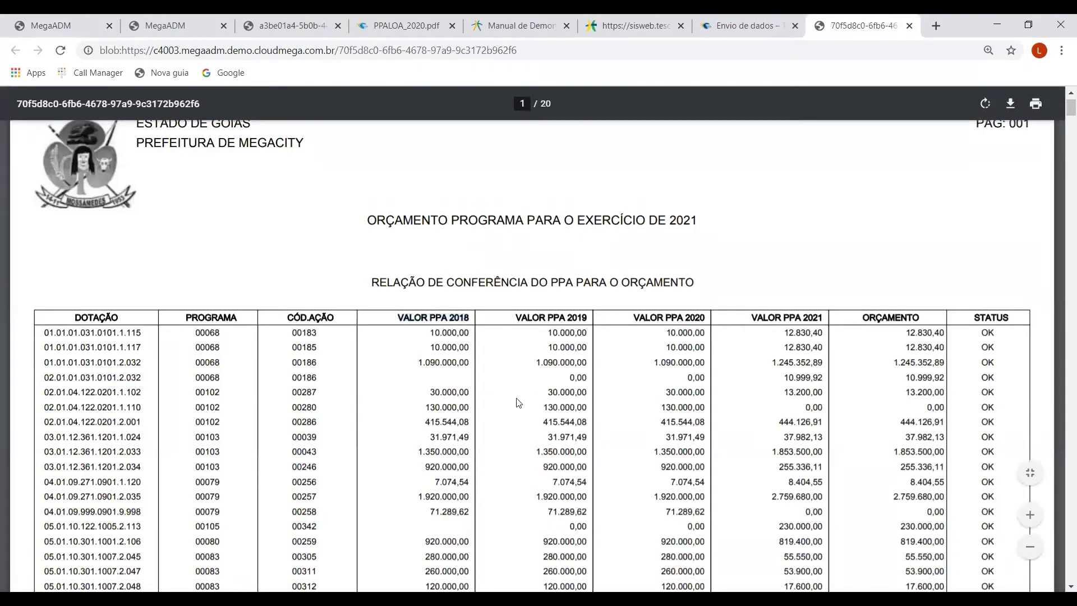
Compare the 2018–2021 PPA values and budget of allocation 01.01.01.031.0101.1.115 in the conference report with its PPA item record
drag(117, 332, 141, 333)
drag(430, 333, 450, 336)
triple_click(540, 332)
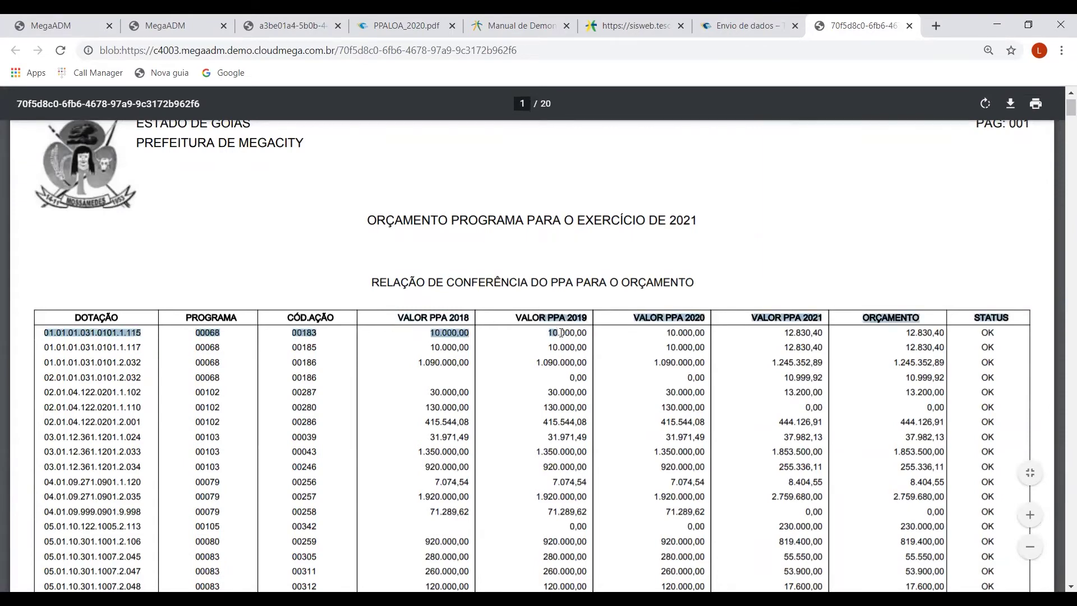
click(658, 343)
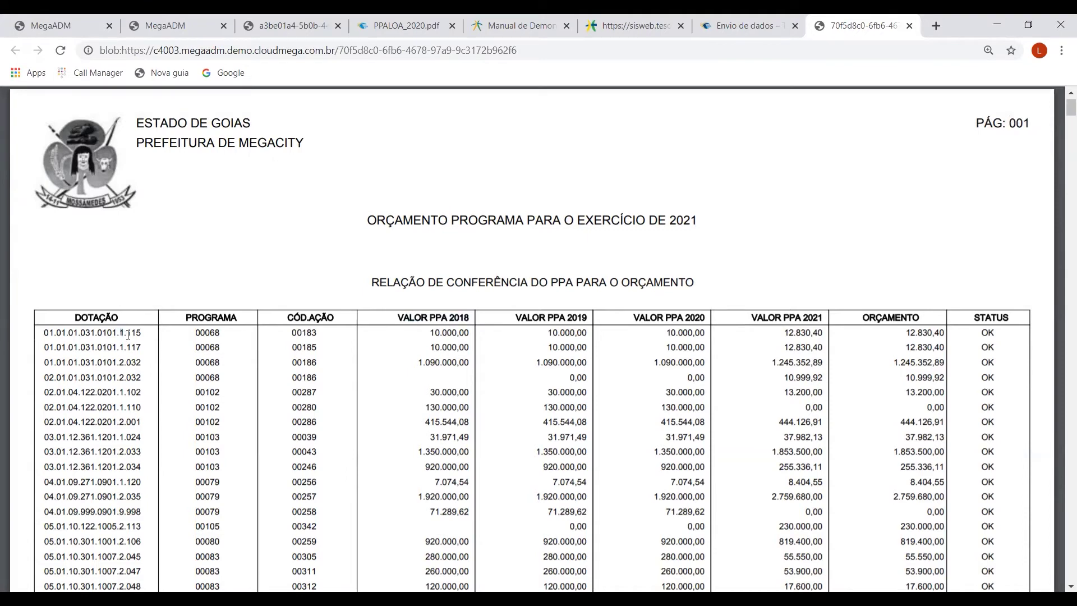
click(71, 22)
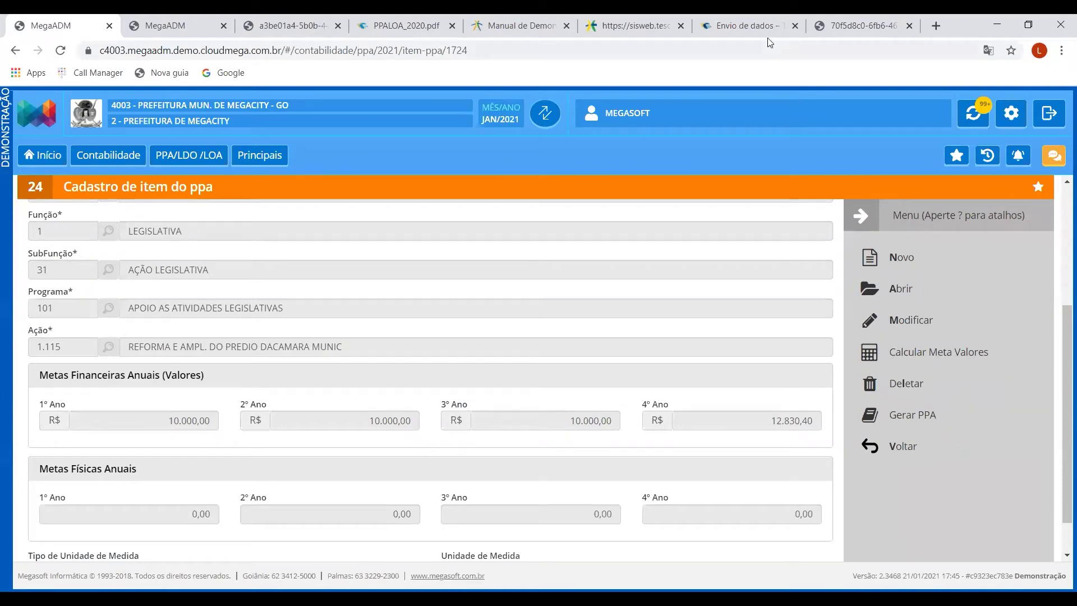
click(847, 25)
drag(779, 333, 835, 335)
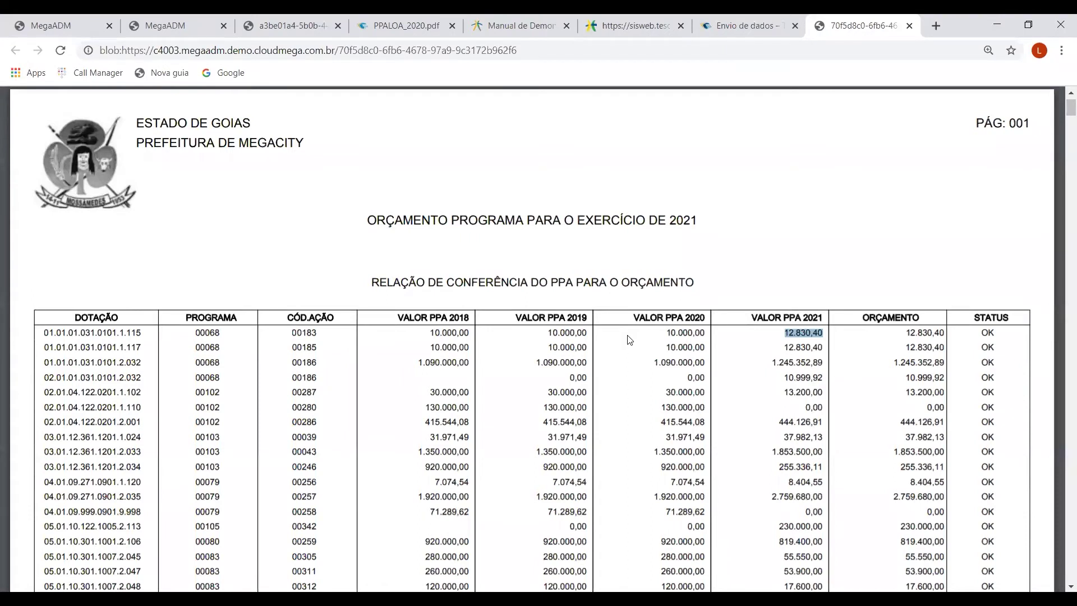
drag(897, 327, 934, 334)
click(885, 350)
Leave the PPA item record and close the PPA/budget conference report
click(53, 25)
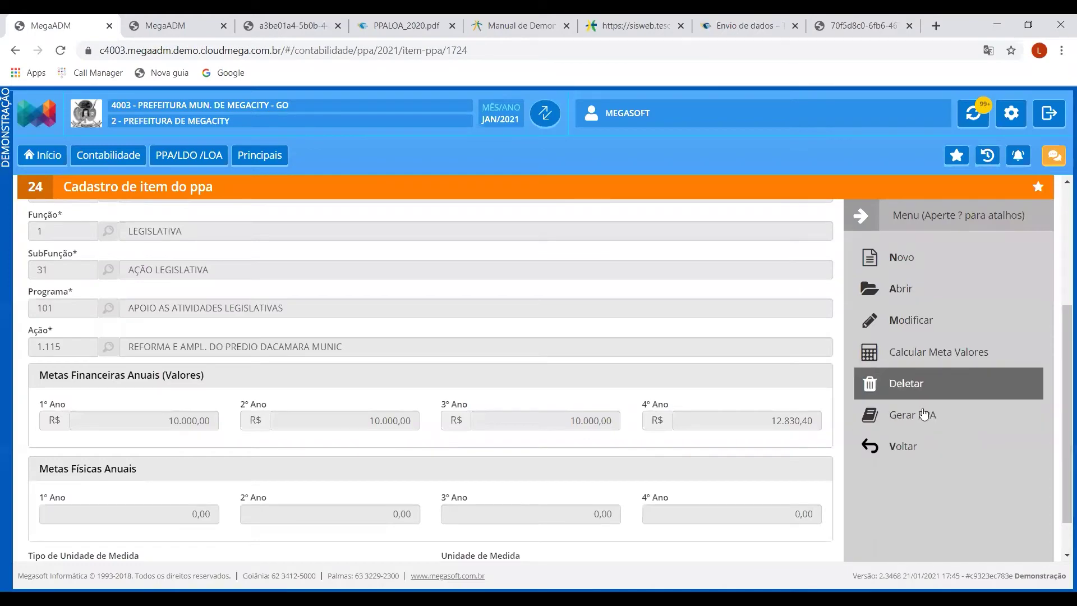
click(893, 451)
click(270, 25)
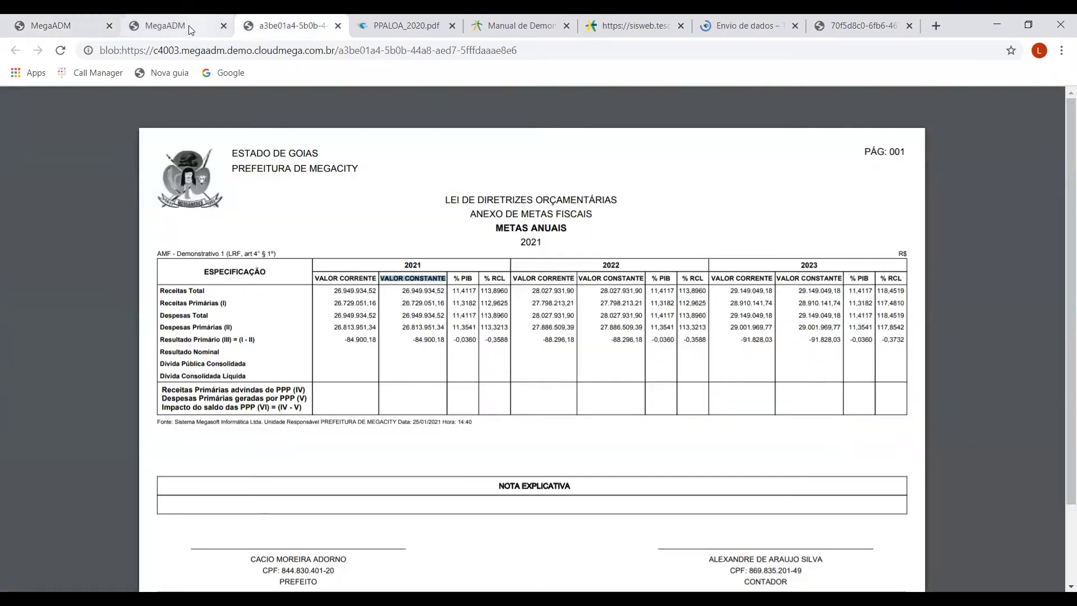
click(185, 26)
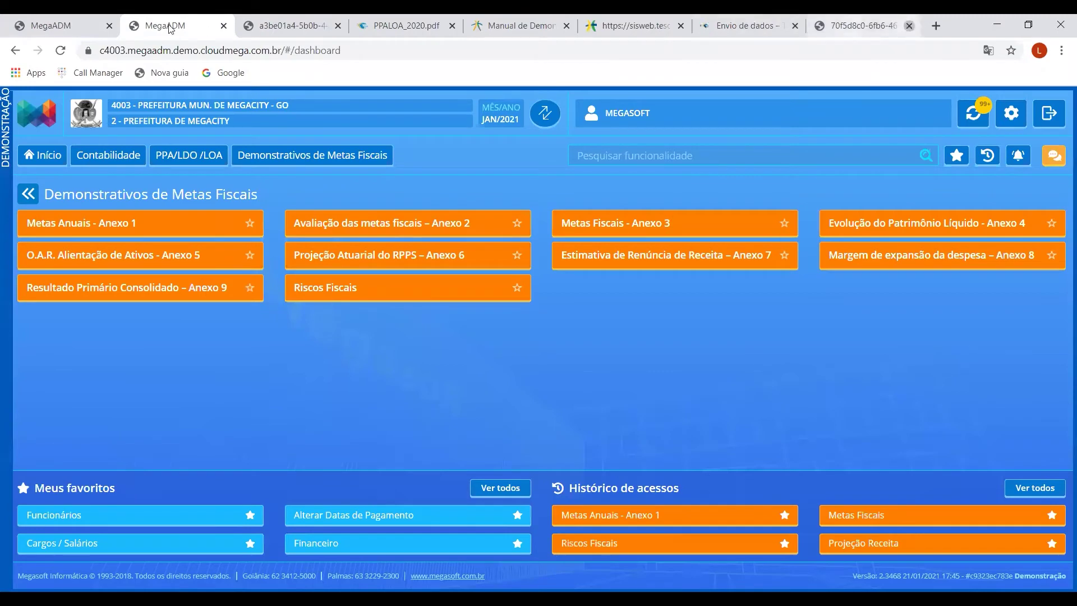
click(81, 27)
click(178, 29)
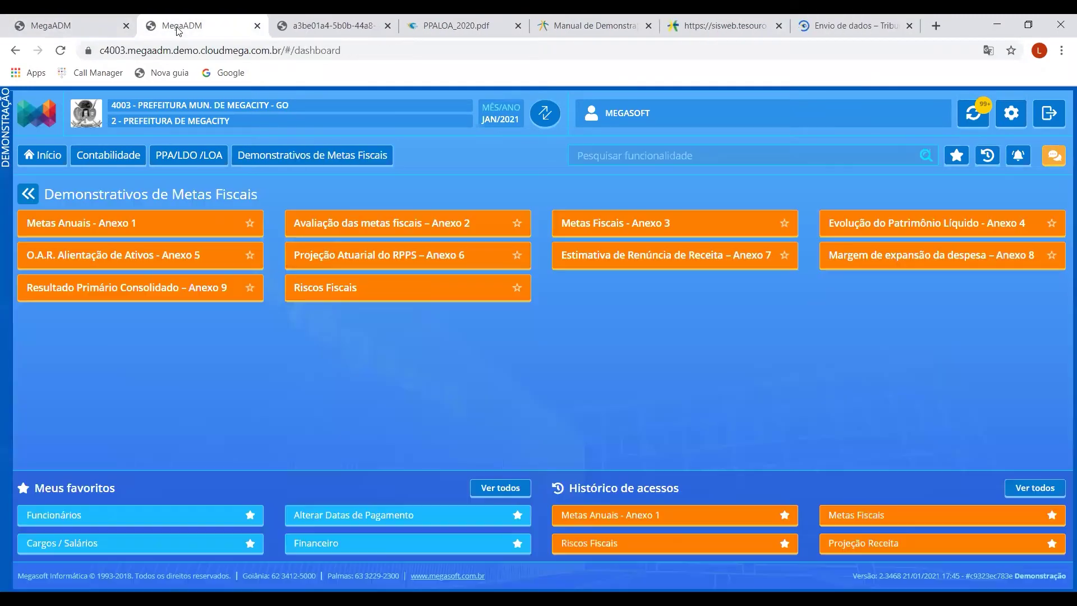
View the options under Relatórios Auxiliares and Demonstrativos de Metas Fiscais in the PPA/LDO/LOA module
click(189, 155)
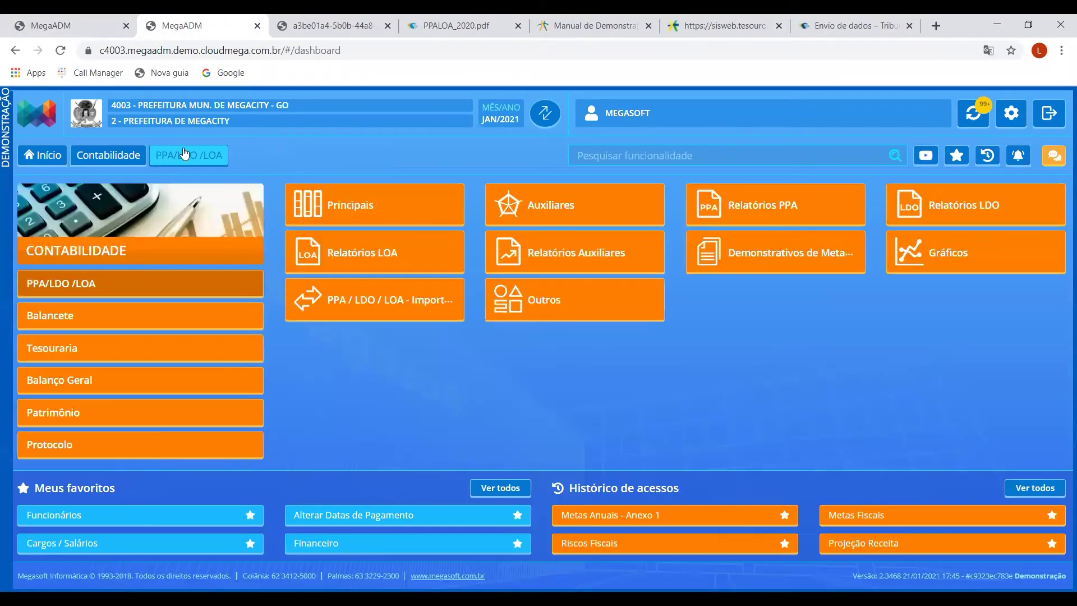
click(568, 253)
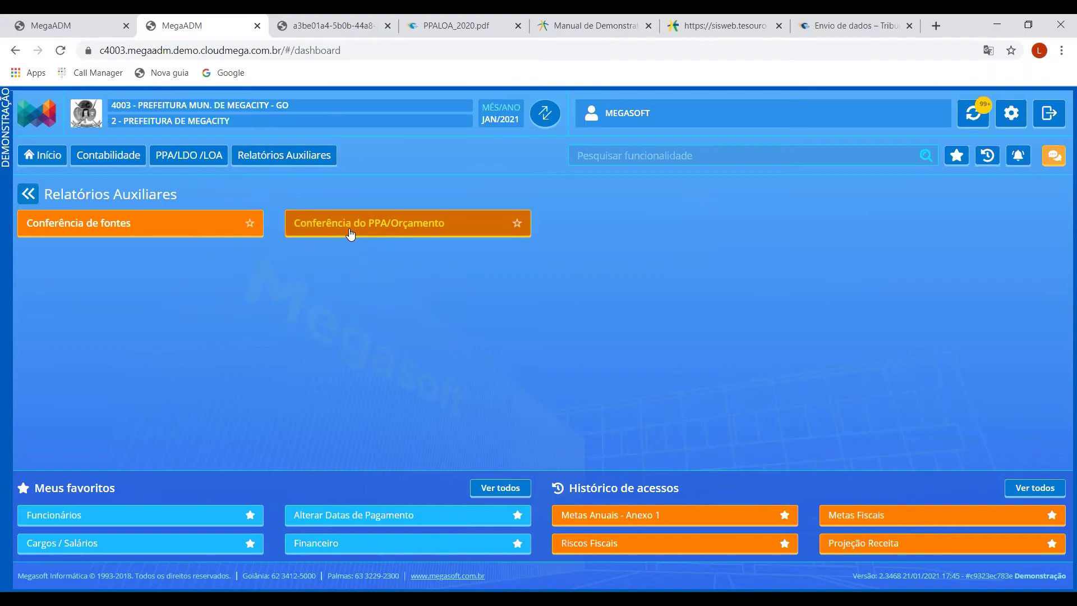
click(177, 166)
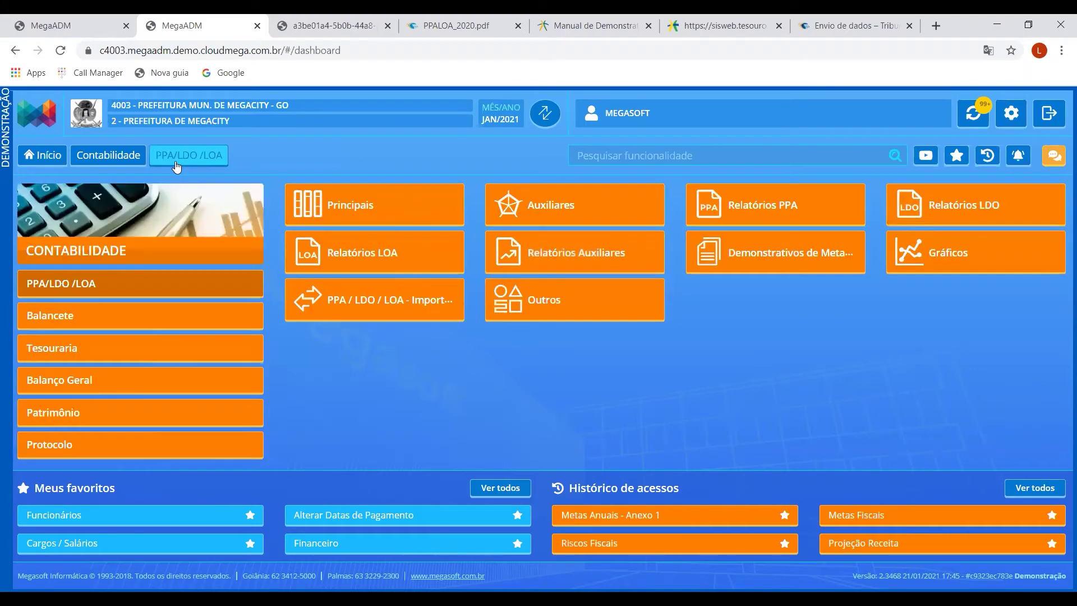
click(765, 267)
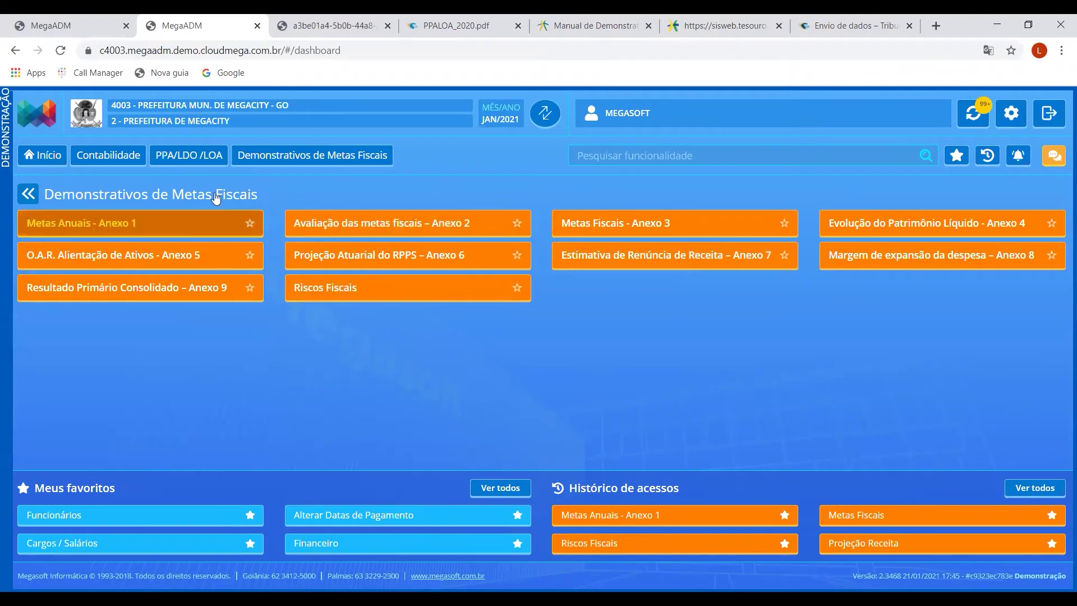
Try to generate the Receita chart from the PPA/LDO/LOA Gráficos and return to the chart list
click(195, 160)
click(924, 256)
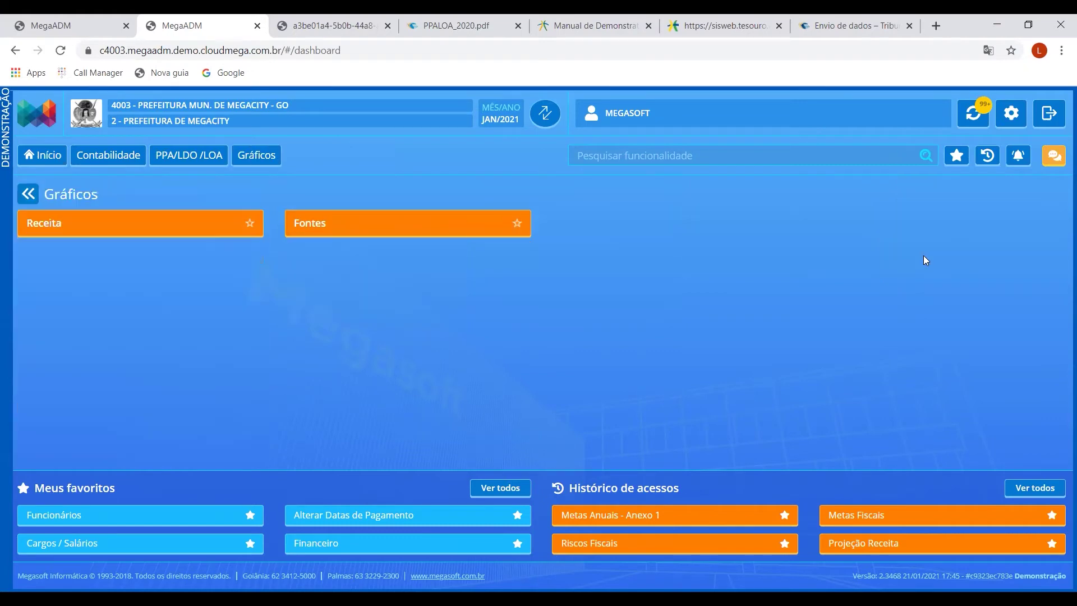
click(194, 235)
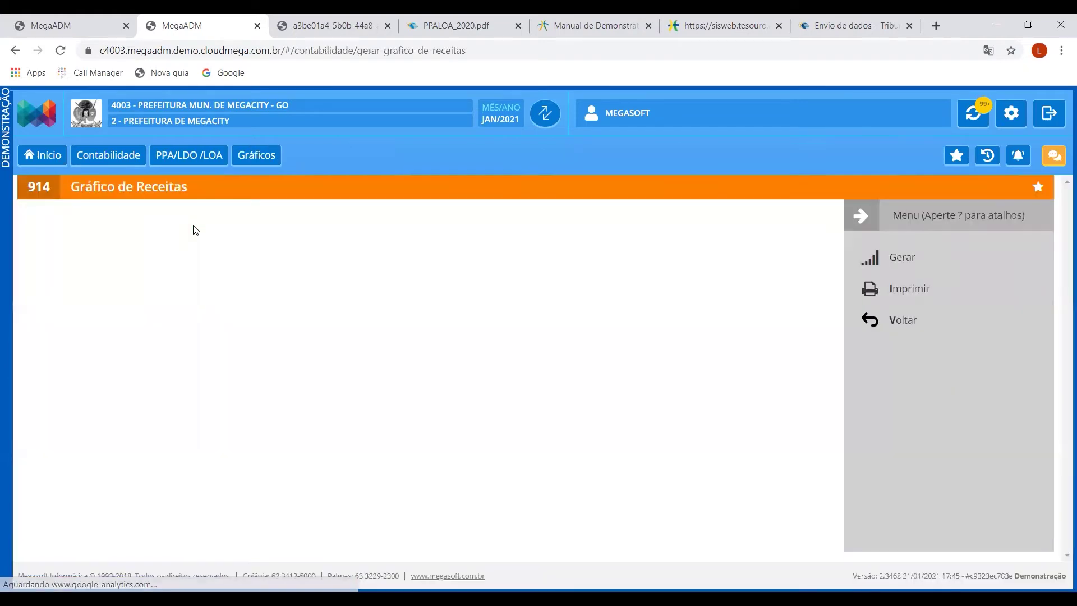
click(897, 260)
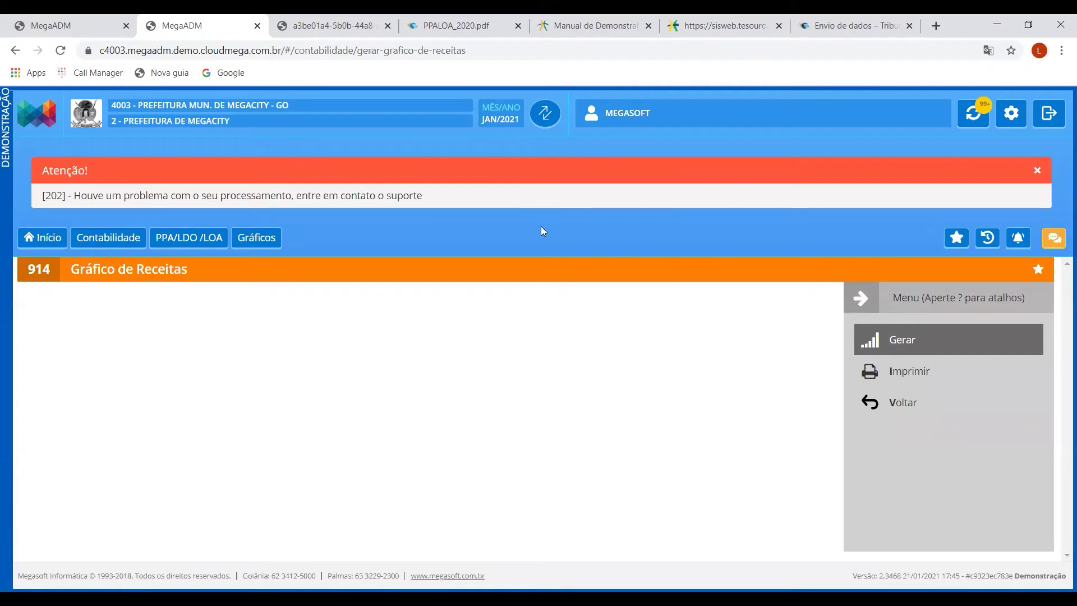
click(1037, 171)
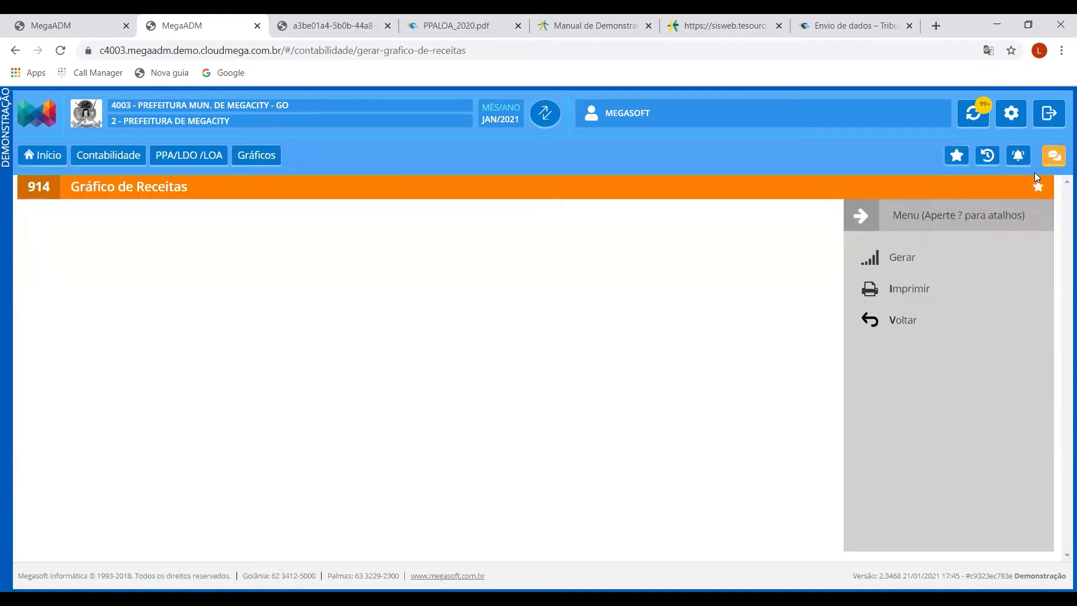
click(915, 324)
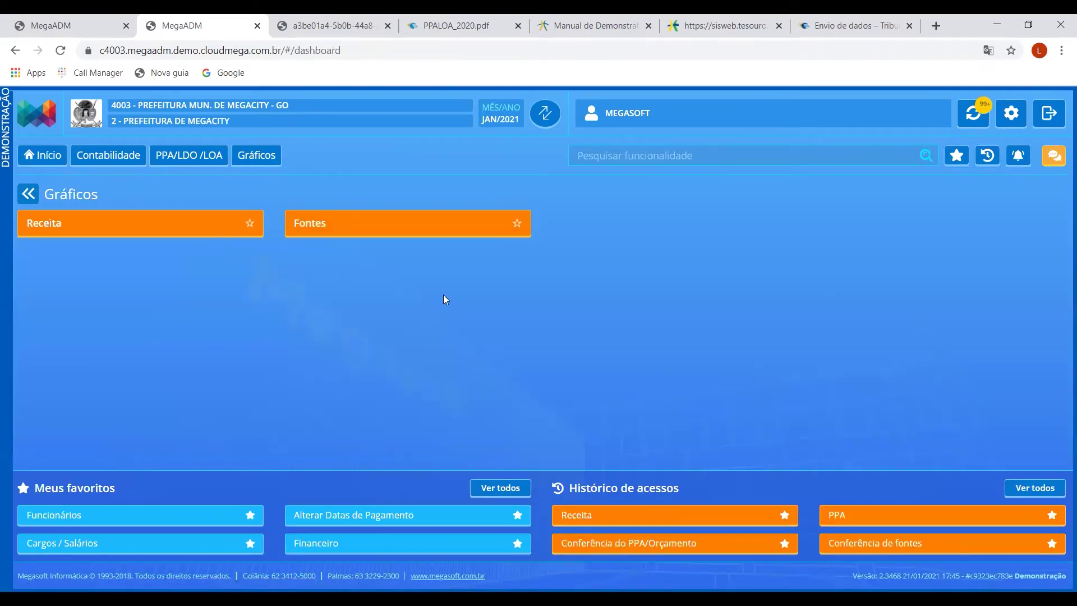
Open the Recupera orçamento form among the PPA / LDO / LOA imports
click(194, 160)
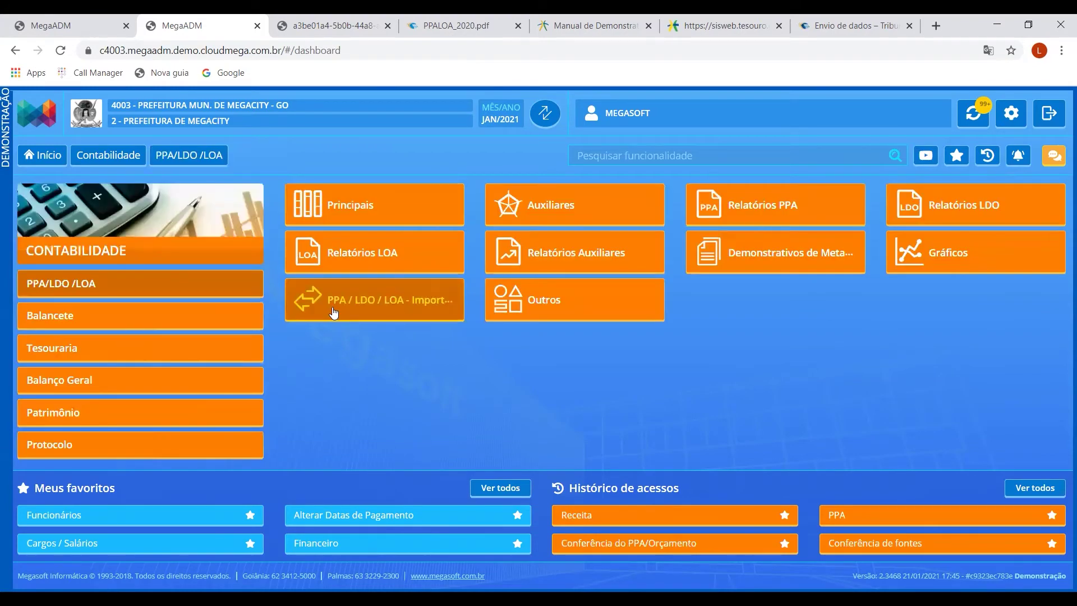
click(394, 312)
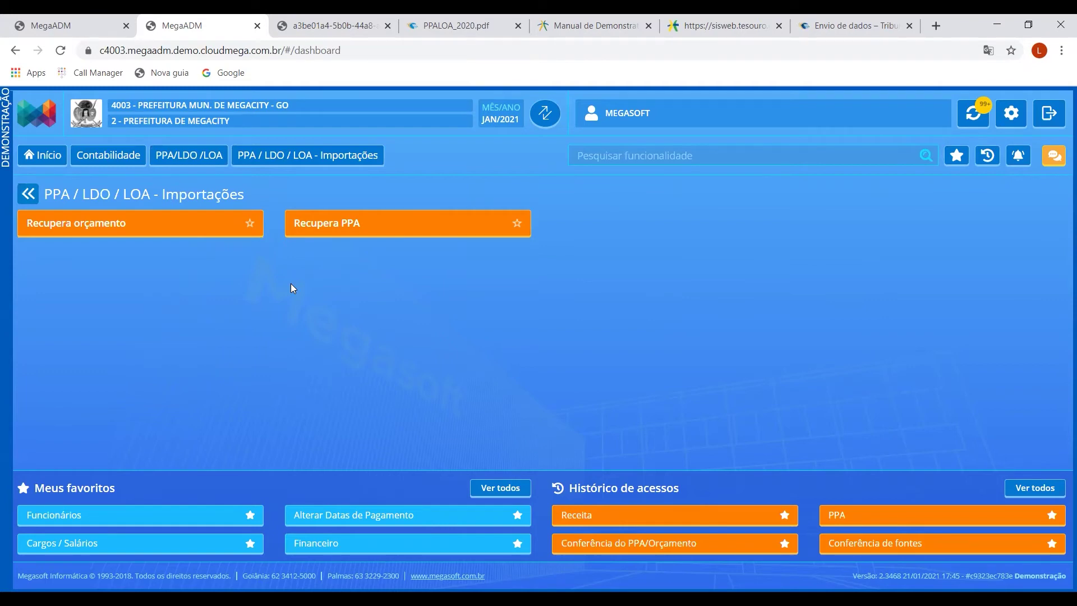
click(118, 224)
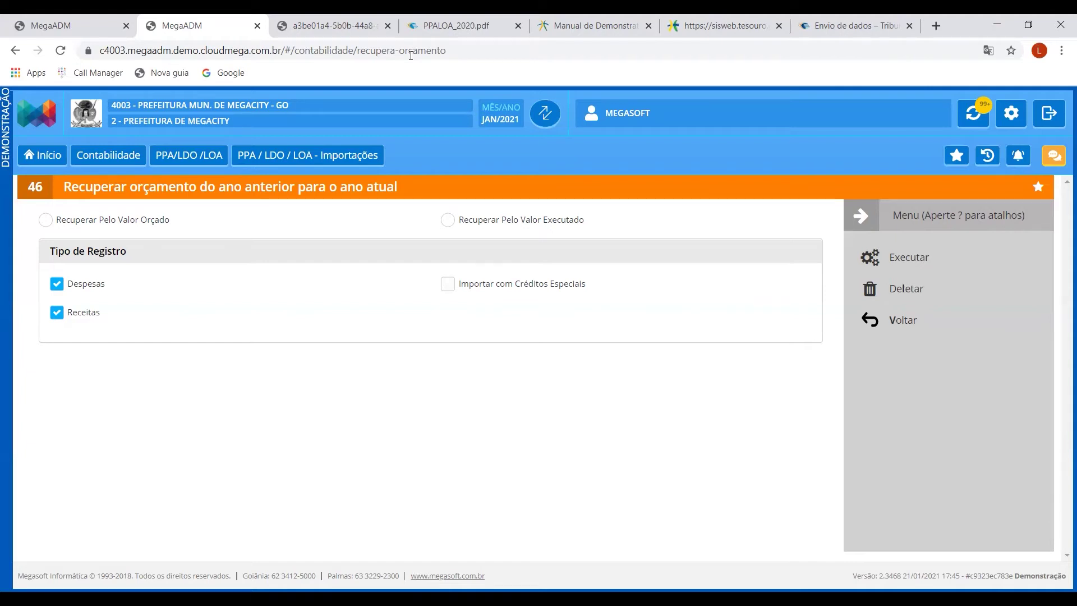
Choose Recuperar Pelo Valor Orçado with Despesas and Importar com Créditos Especiais but without Receitas, and leave the form
click(125, 227)
click(493, 225)
click(61, 315)
click(135, 224)
click(906, 261)
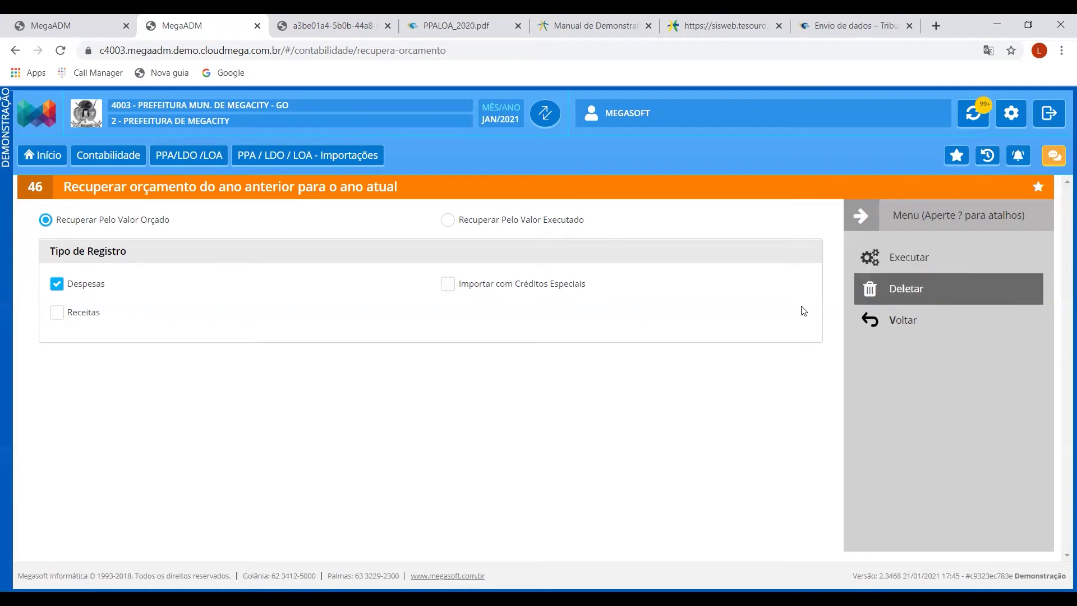
click(447, 284)
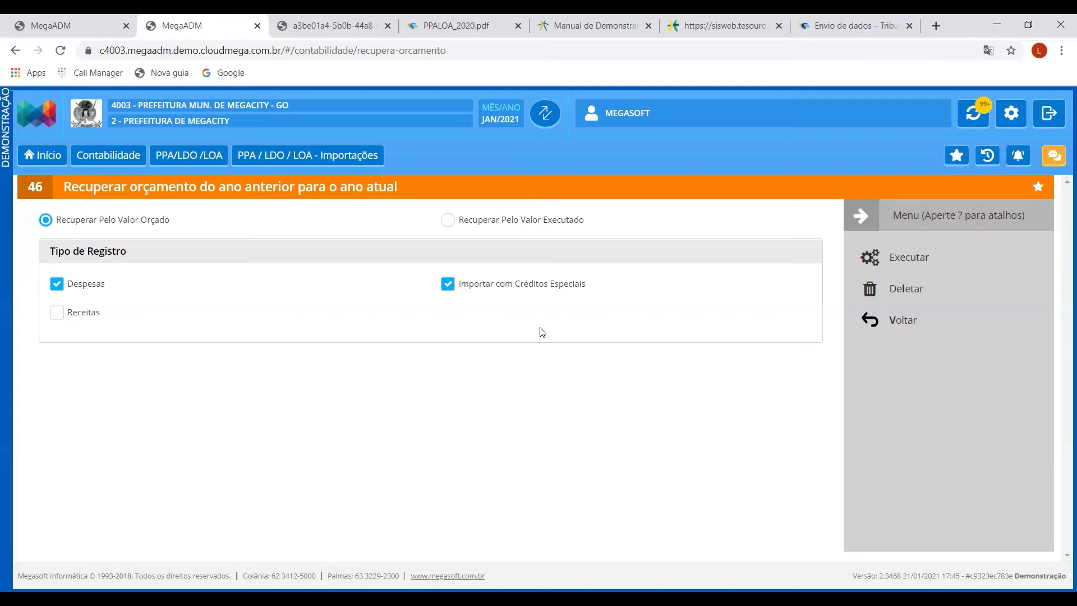
click(894, 321)
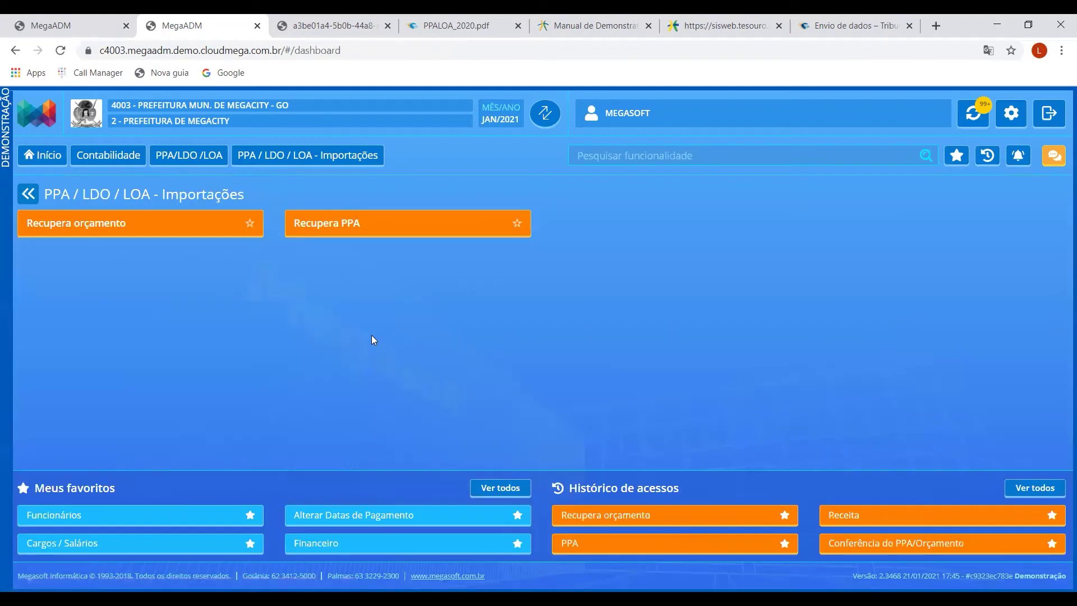
Open the Recupera PPA form for recovering items from one PPA into the current year's PPA
click(348, 227)
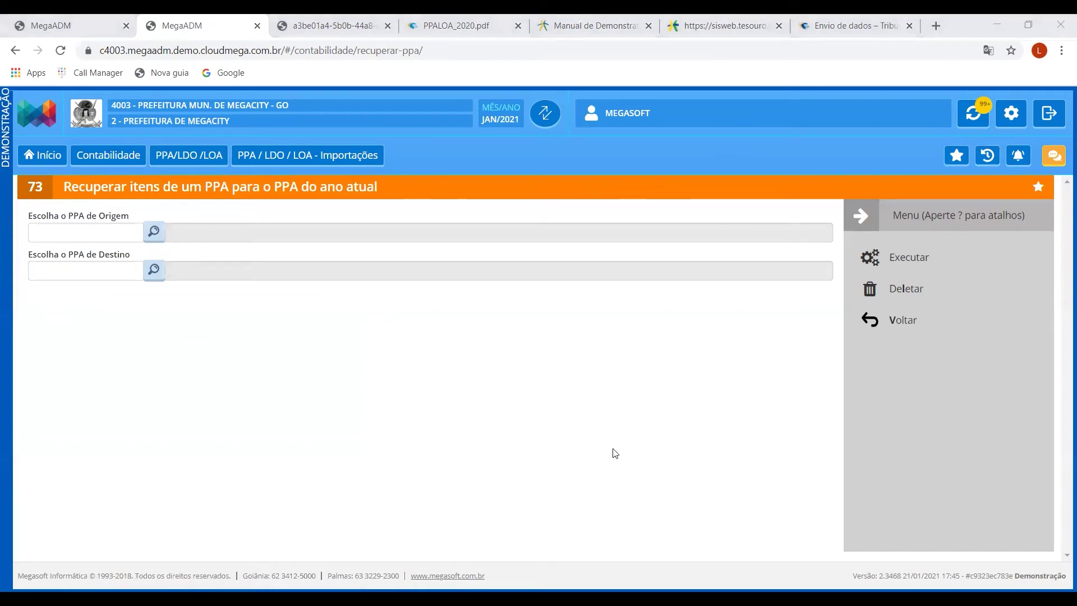
click(328, 21)
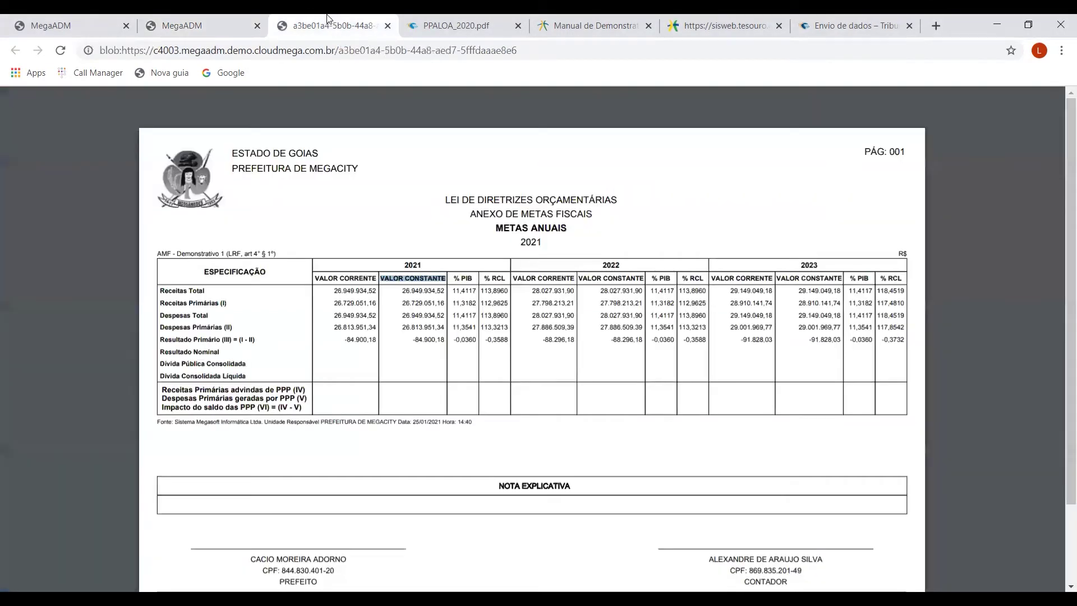
click(196, 25)
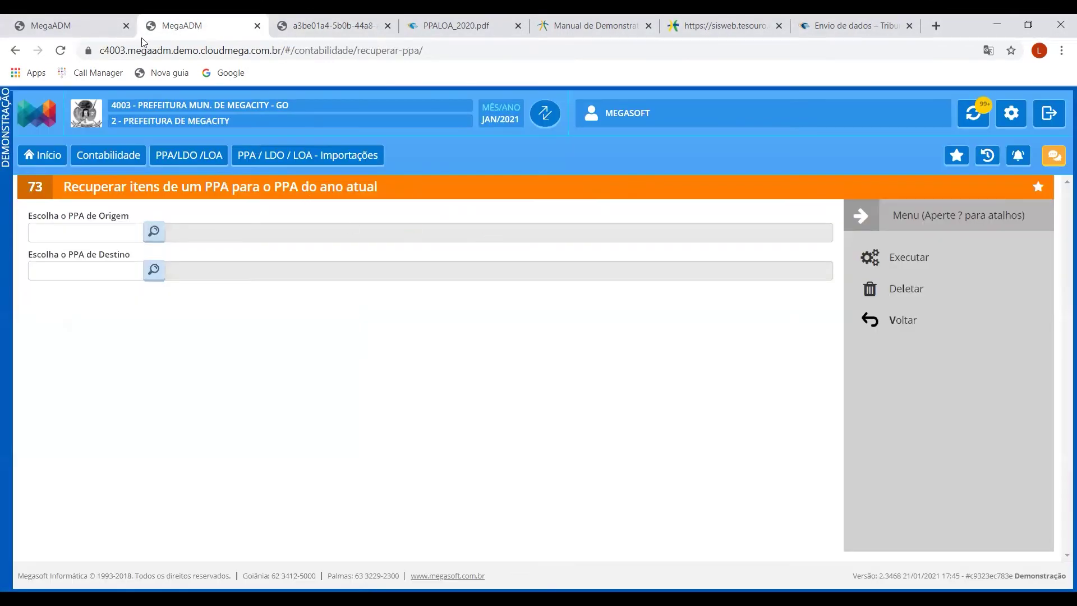
Generate the Conferência do PPA/Orçamento report as a PDF and fit its page to the window width
click(79, 25)
click(924, 457)
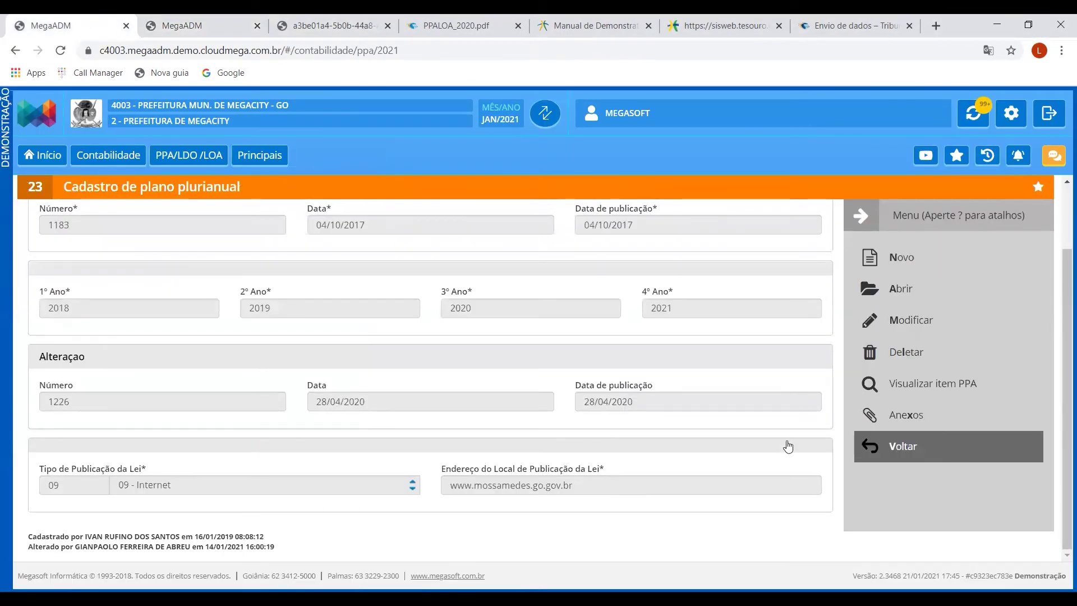
click(195, 162)
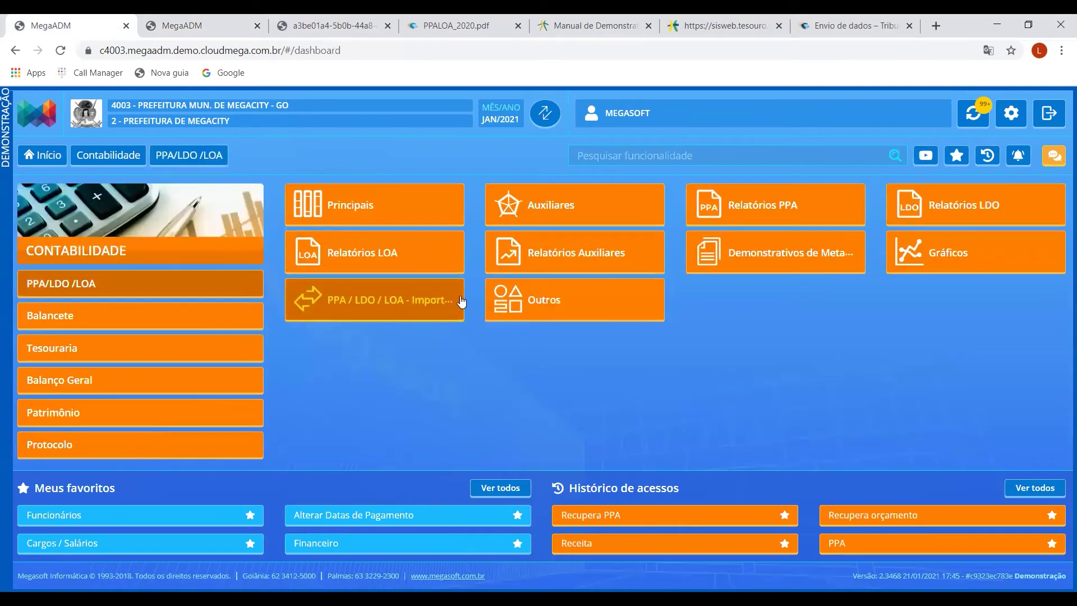
click(558, 256)
click(400, 224)
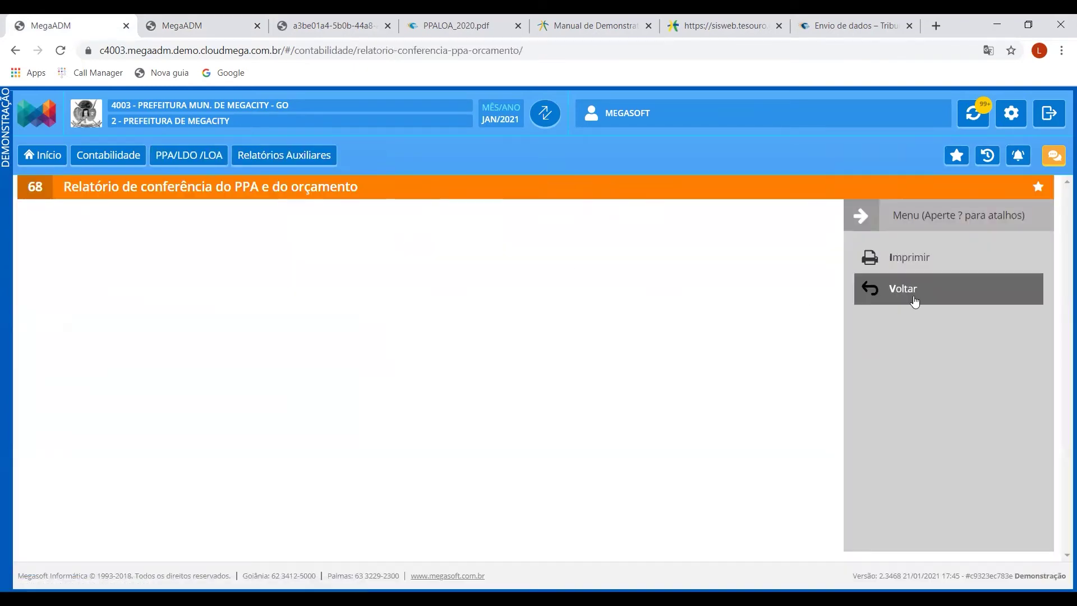
click(913, 263)
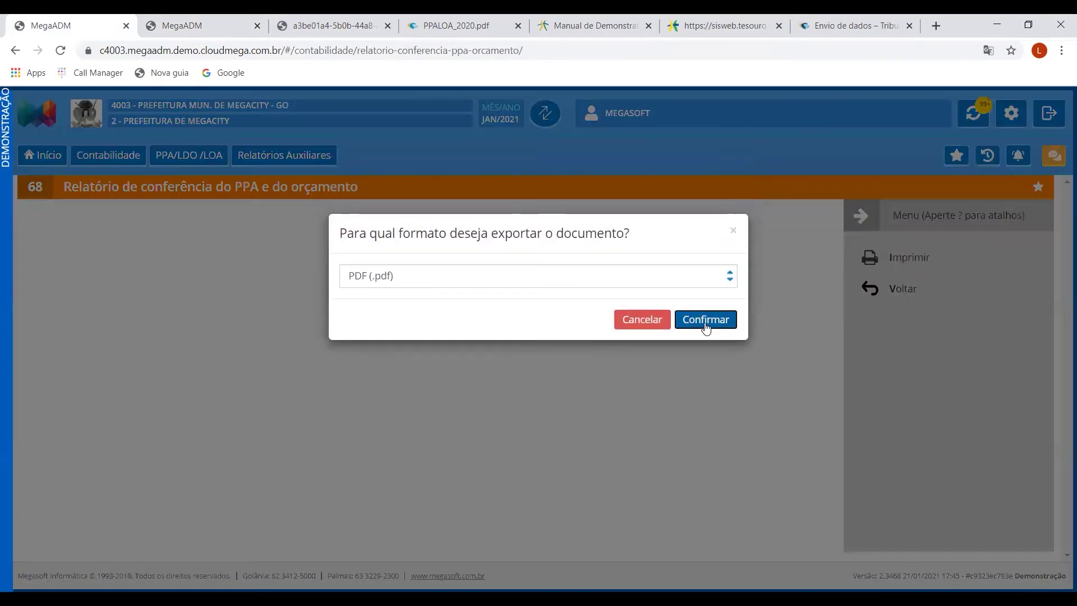
click(705, 312)
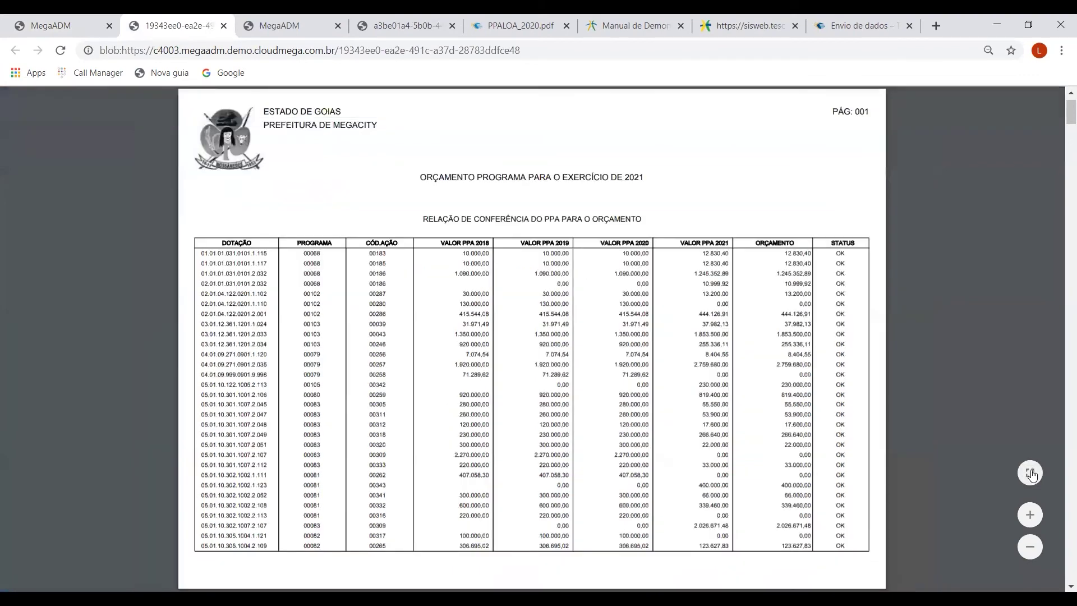
click(1032, 473)
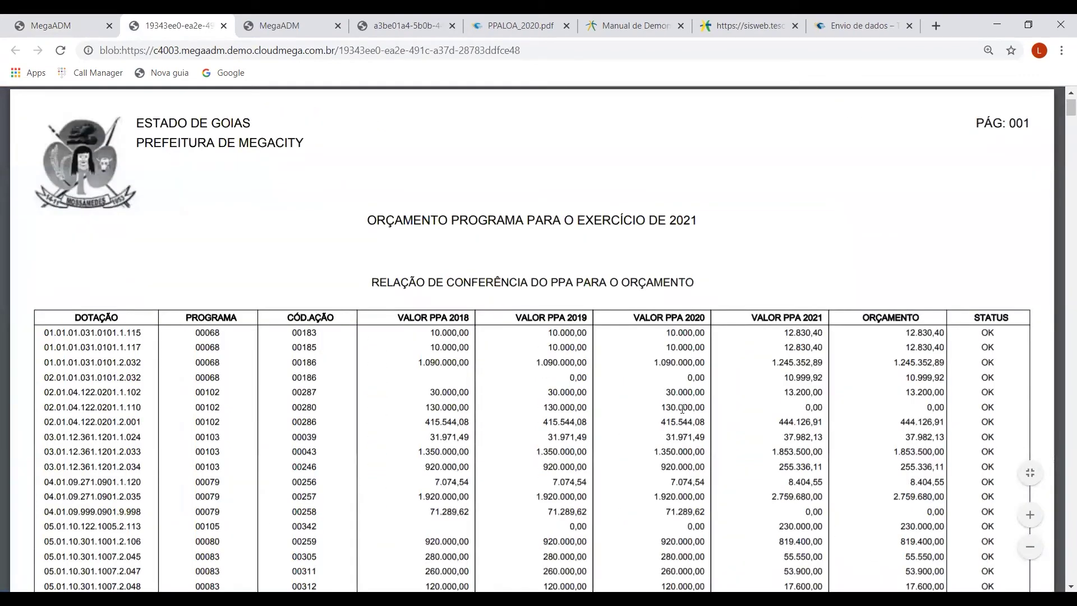
Return to the Recupera PPA form and set the origin PPA to 2018 and the destination PPA to 2021
click(62, 24)
click(269, 26)
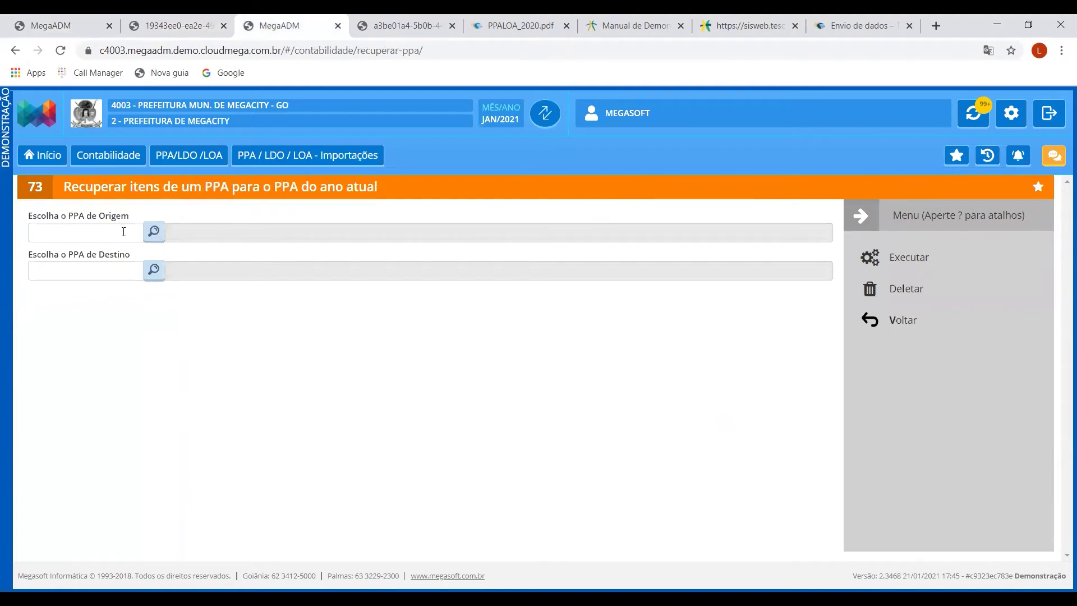
click(124, 231)
text(2018)
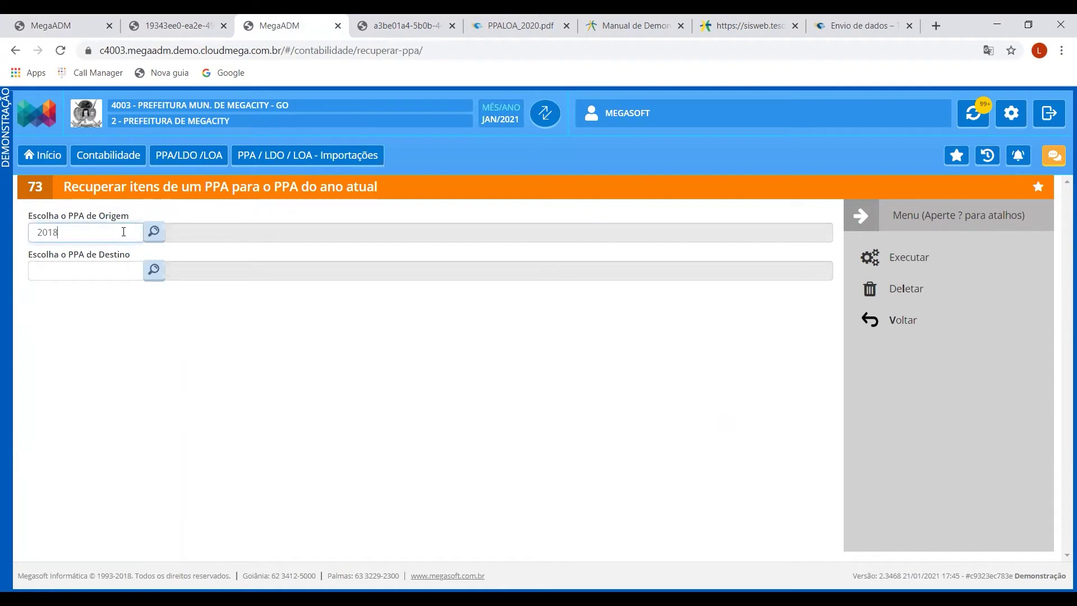
click(71, 265)
text(20)
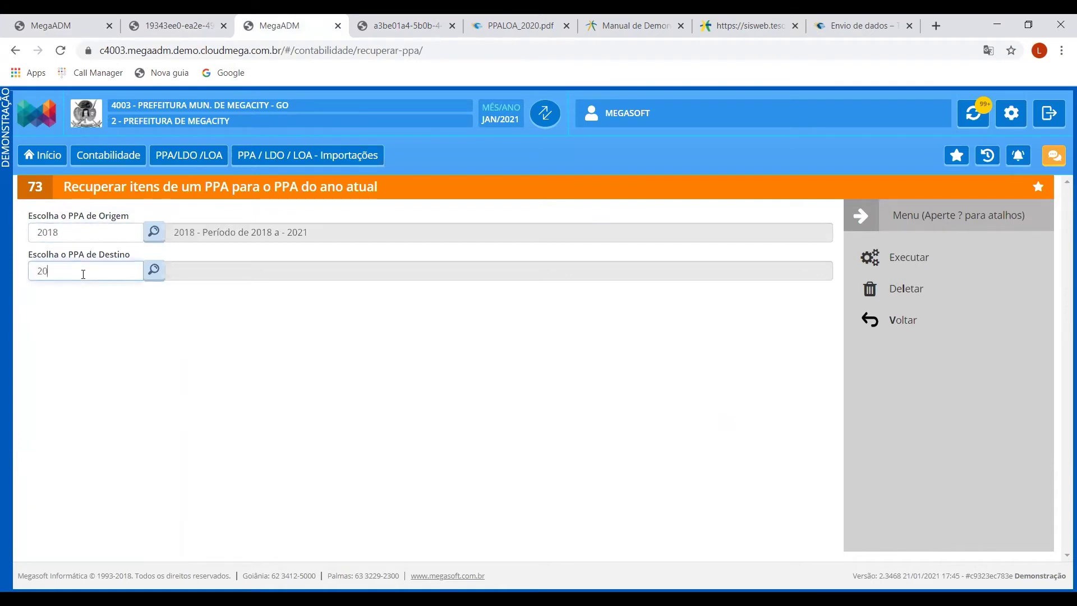
text(21)
key(Tab)
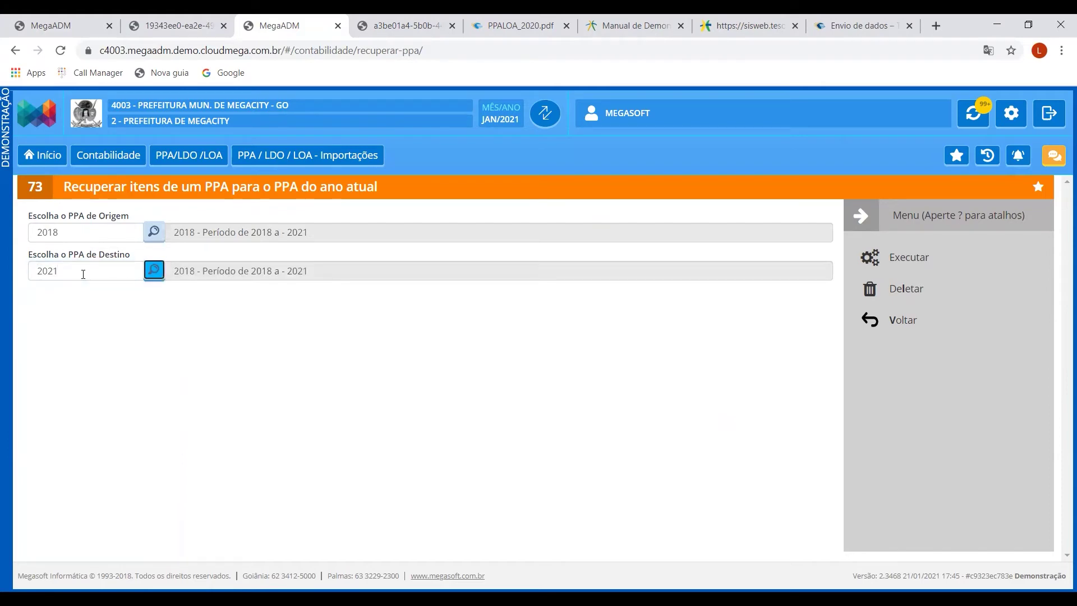
Compare the yearly PPA values of the first budget line in the conference report with the origin and destination in the Recupera PPA form
click(200, 23)
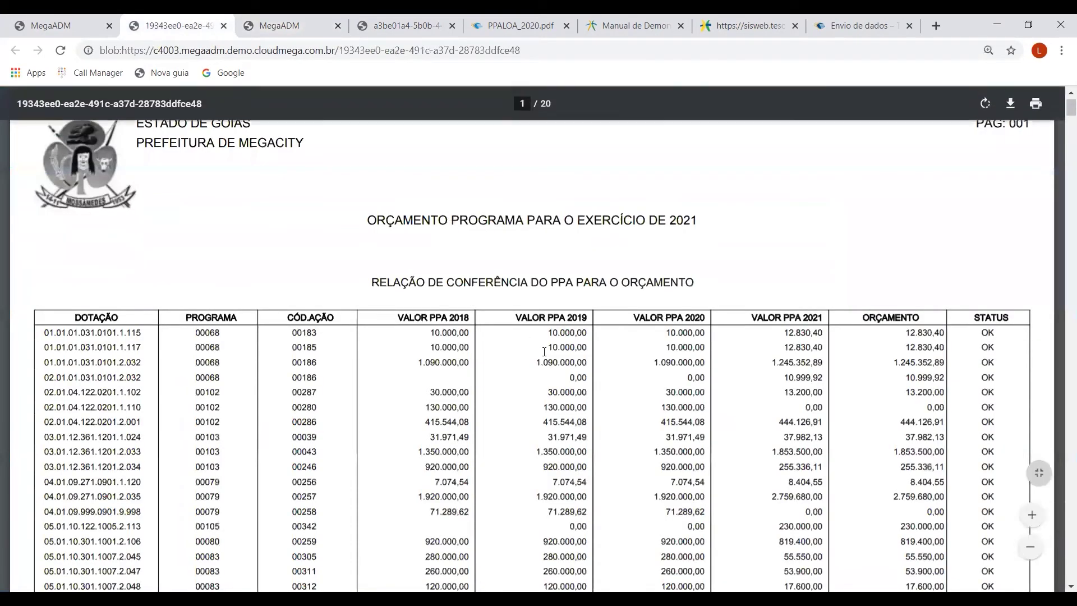
drag(427, 329, 848, 339)
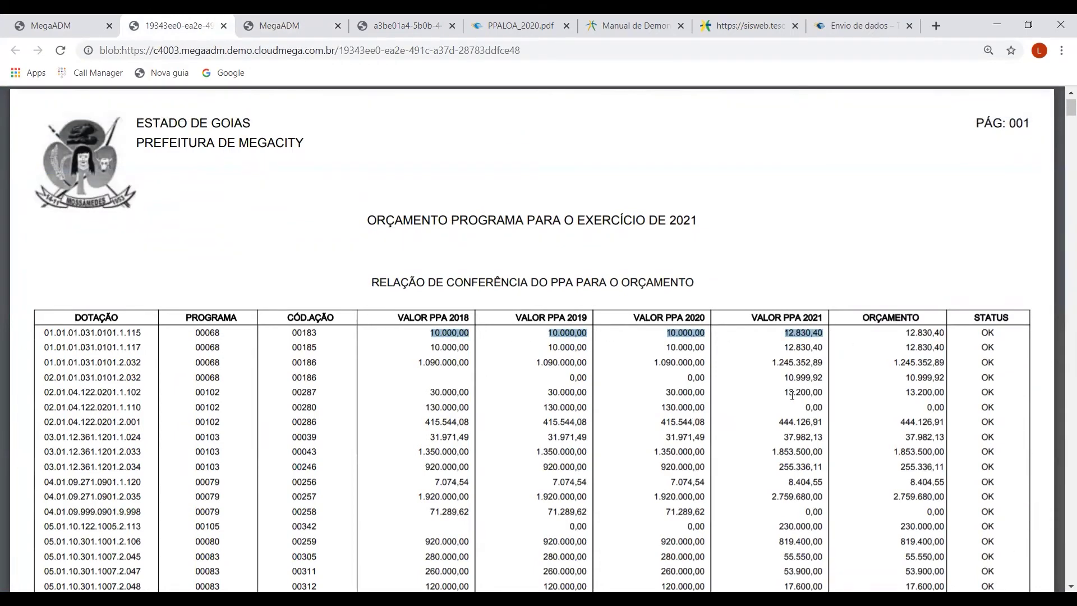
click(297, 20)
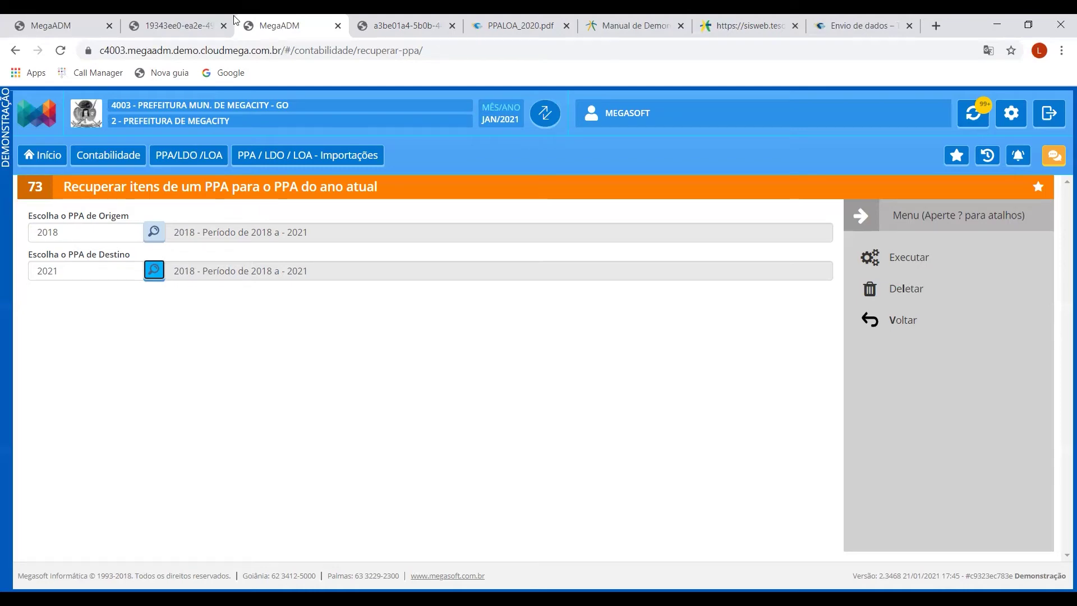
click(168, 25)
click(621, 397)
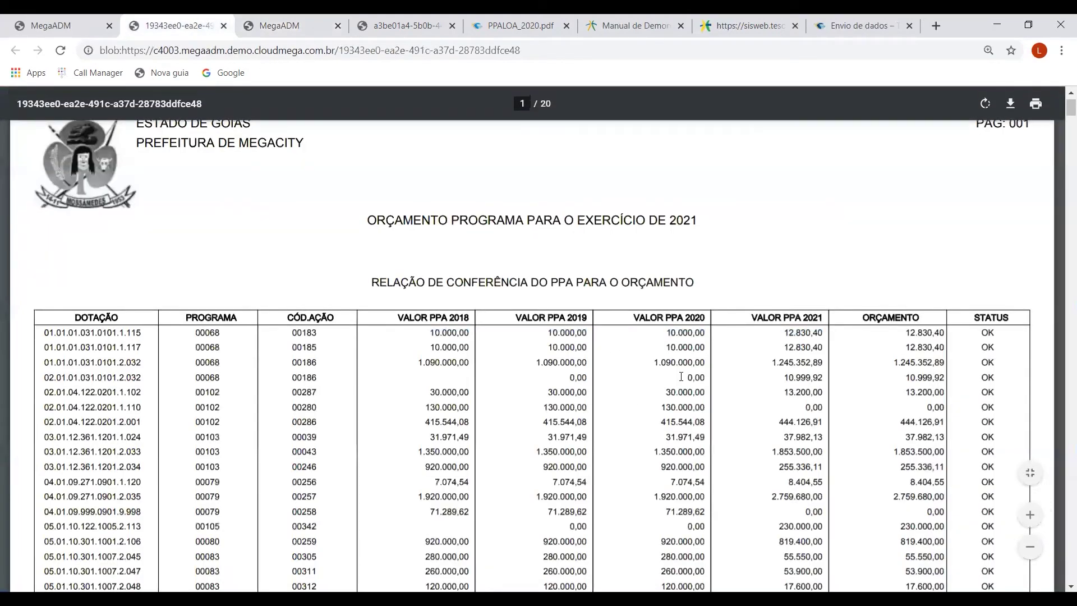
drag(430, 332, 470, 332)
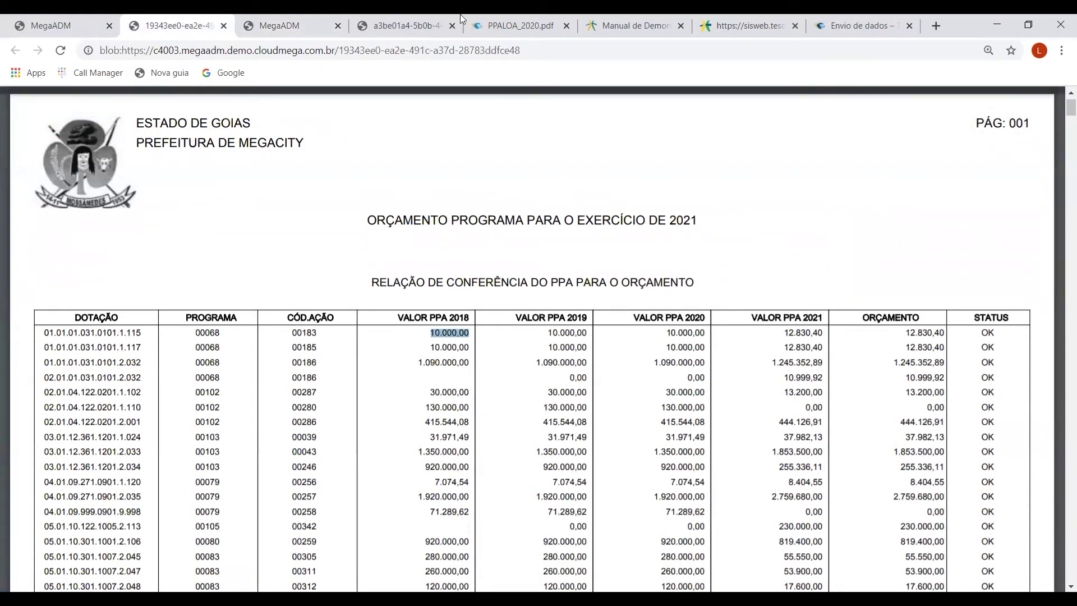
click(303, 22)
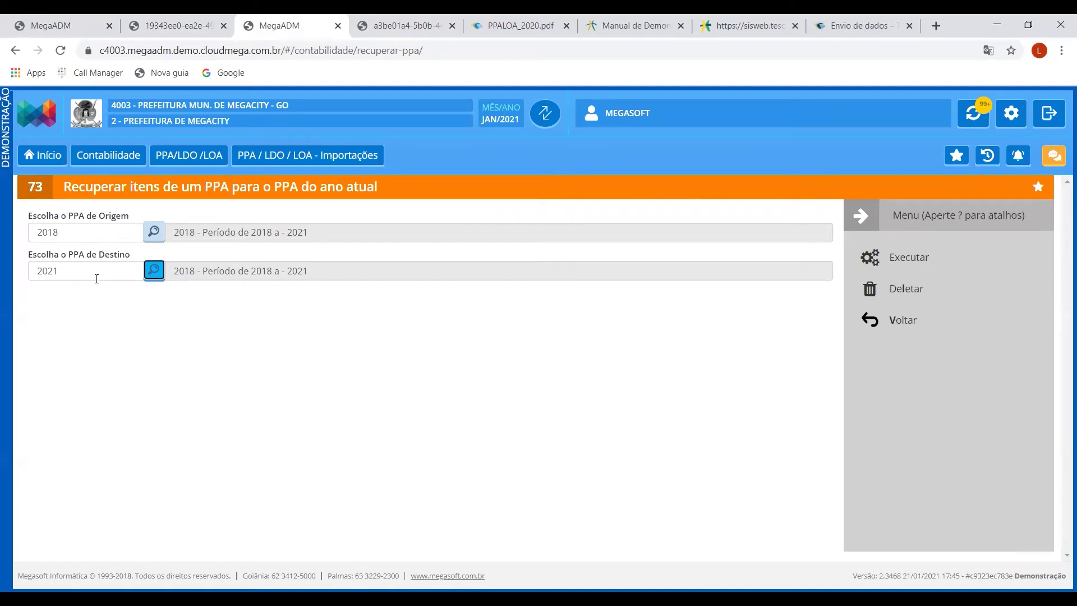
click(162, 25)
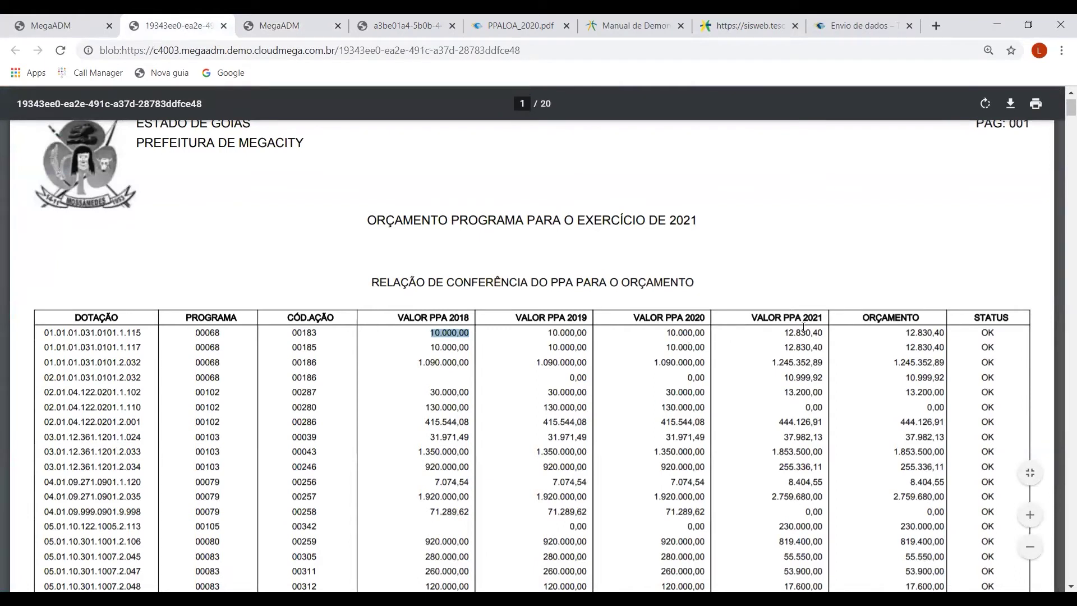
click(766, 357)
drag(784, 333, 708, 327)
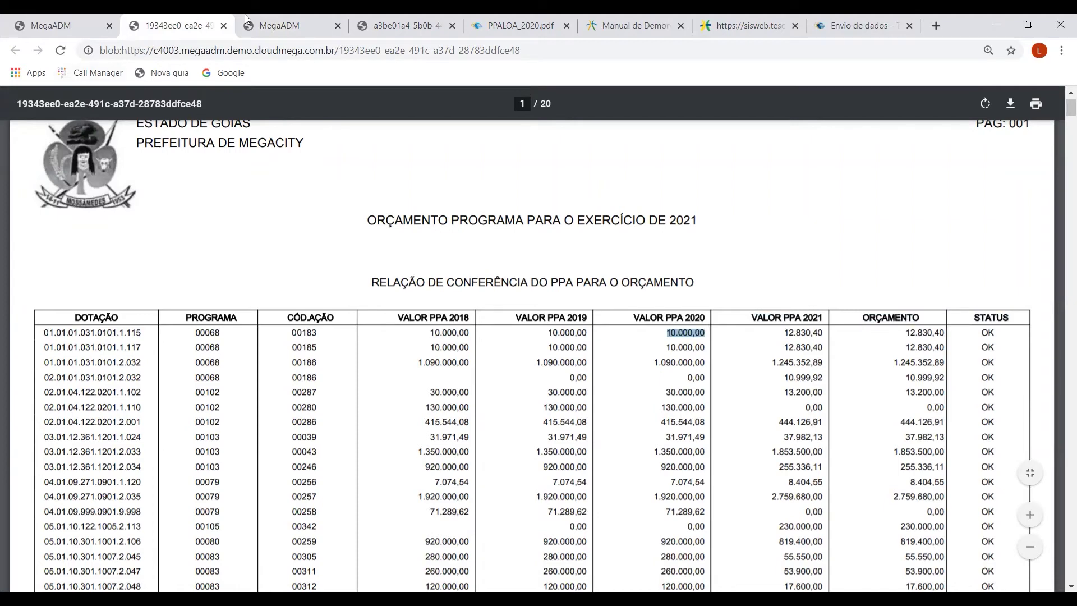
click(278, 22)
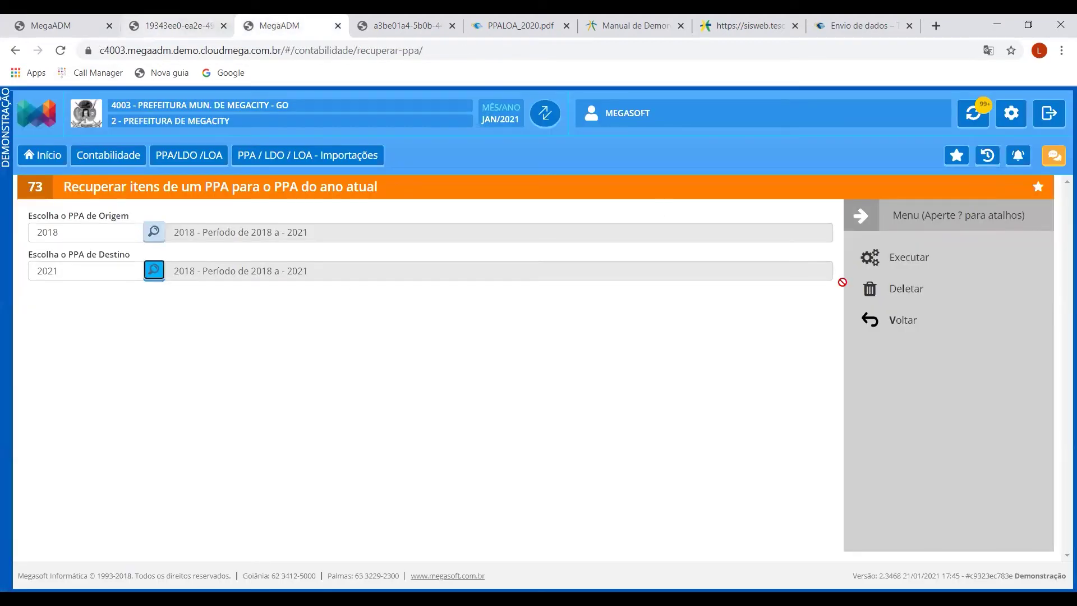
Open the 2021 record in the Cadastro de plano plurianual and show its PPA item form
click(65, 23)
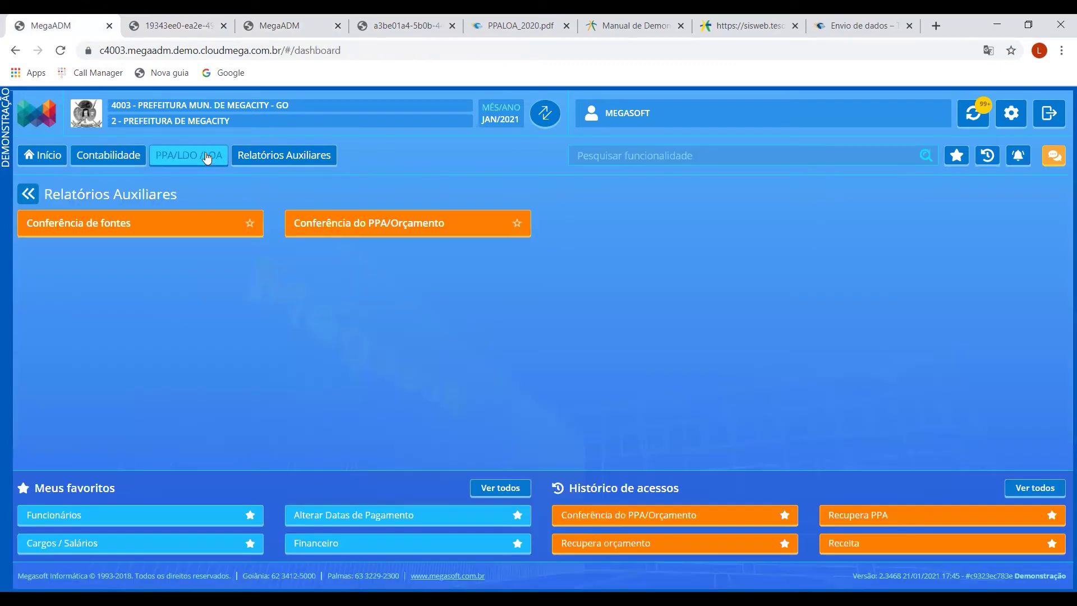
click(195, 156)
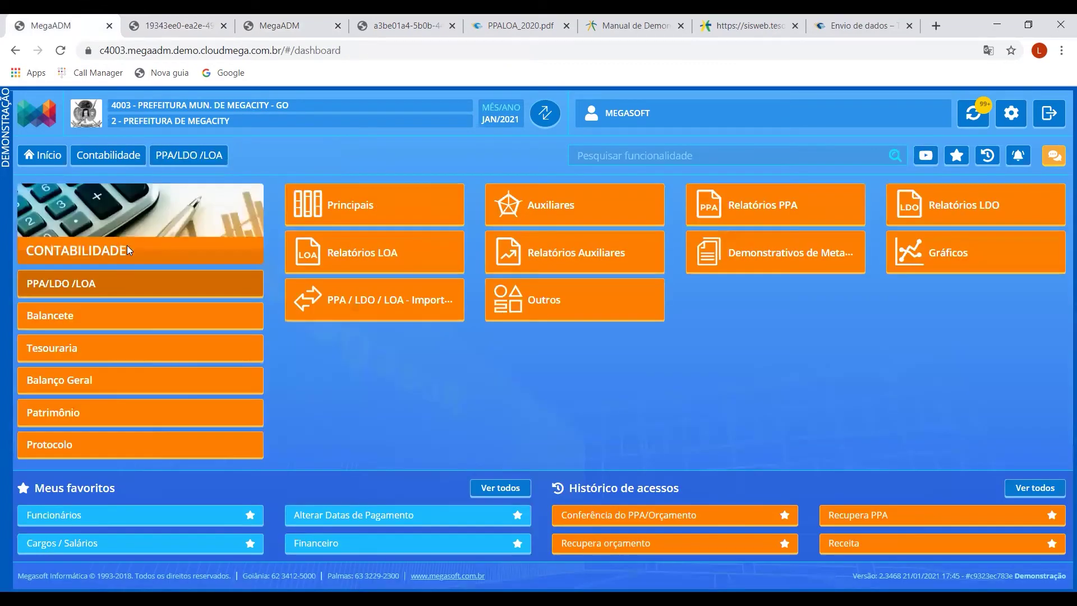
click(323, 200)
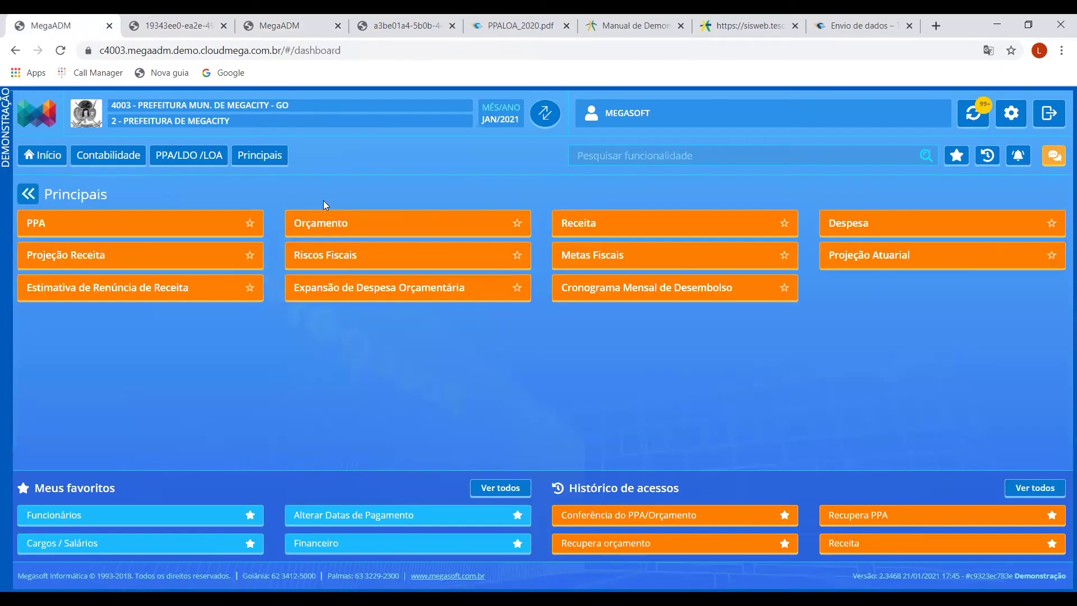
click(178, 223)
click(907, 259)
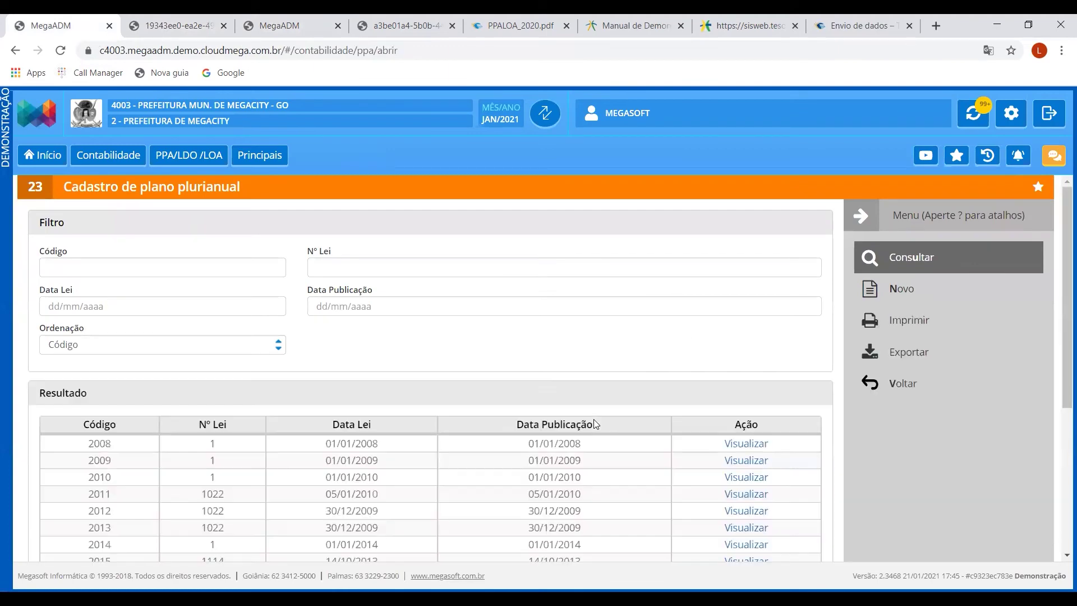
scroll(594, 420, down, 4)
double_click(127, 415)
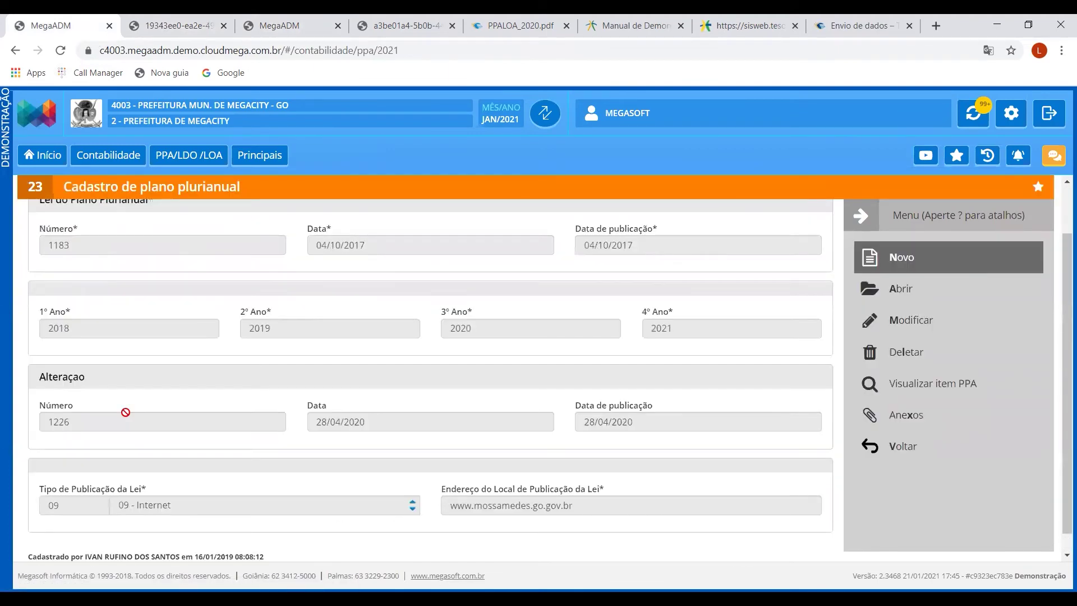
click(953, 391)
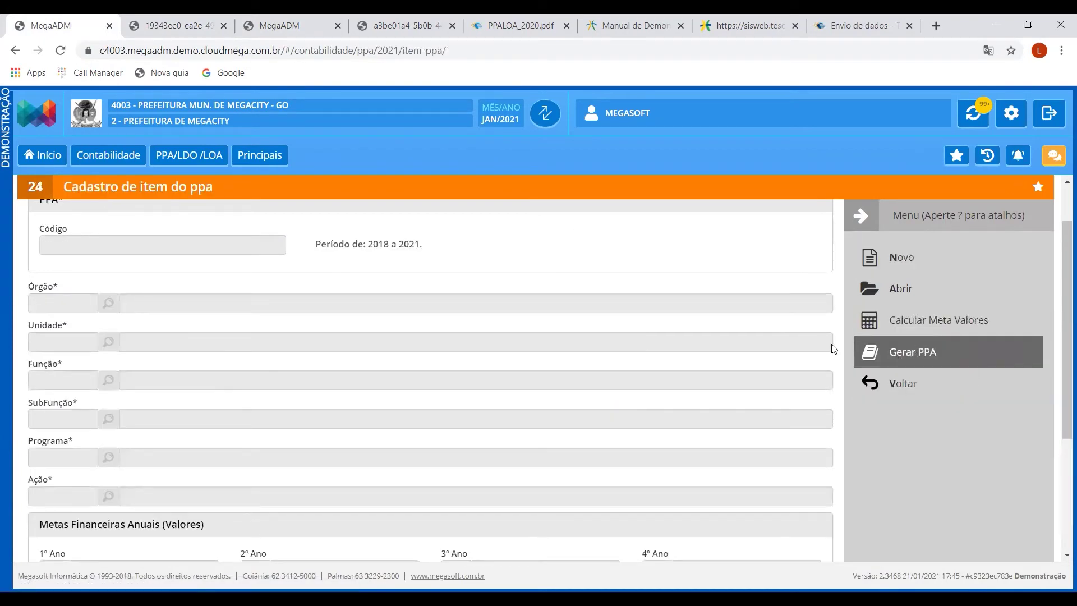
Examine the first line's Valor PPA 2021 in the conference report and return to the Recupera PPA form
click(175, 22)
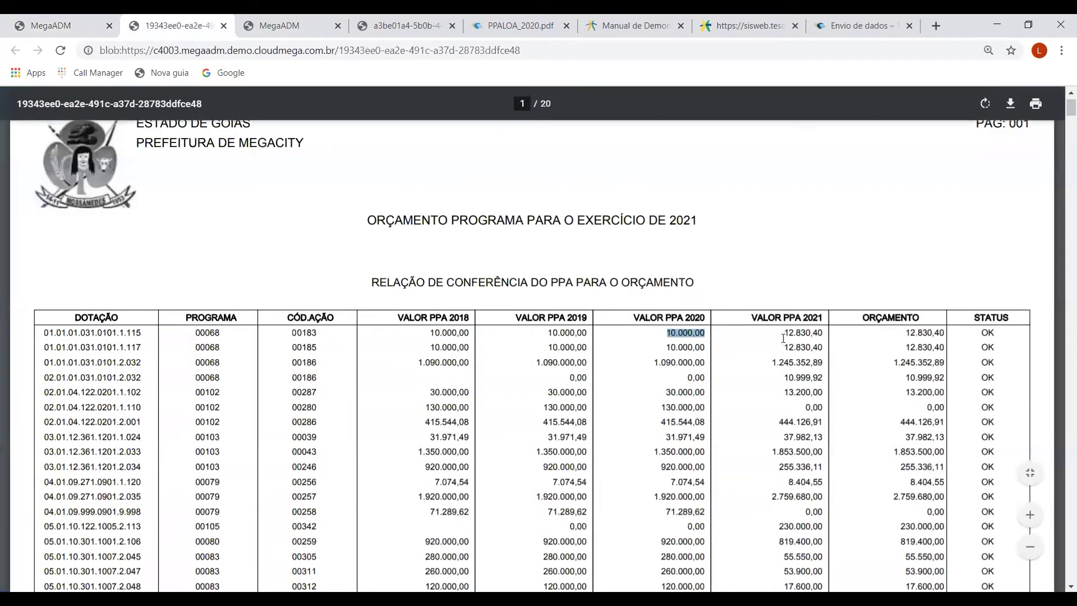
double_click(814, 332)
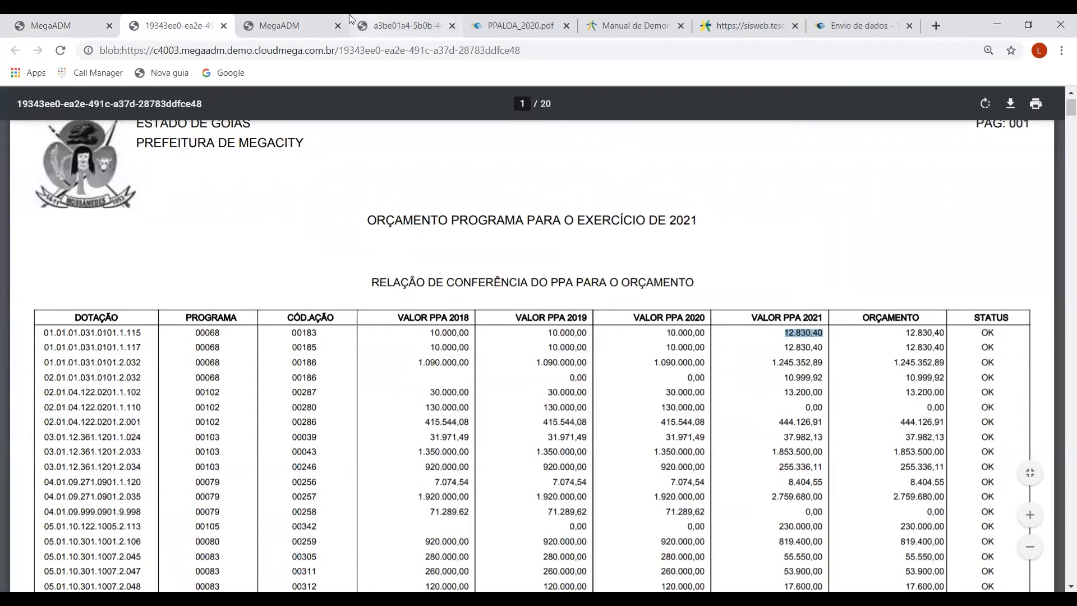
click(280, 22)
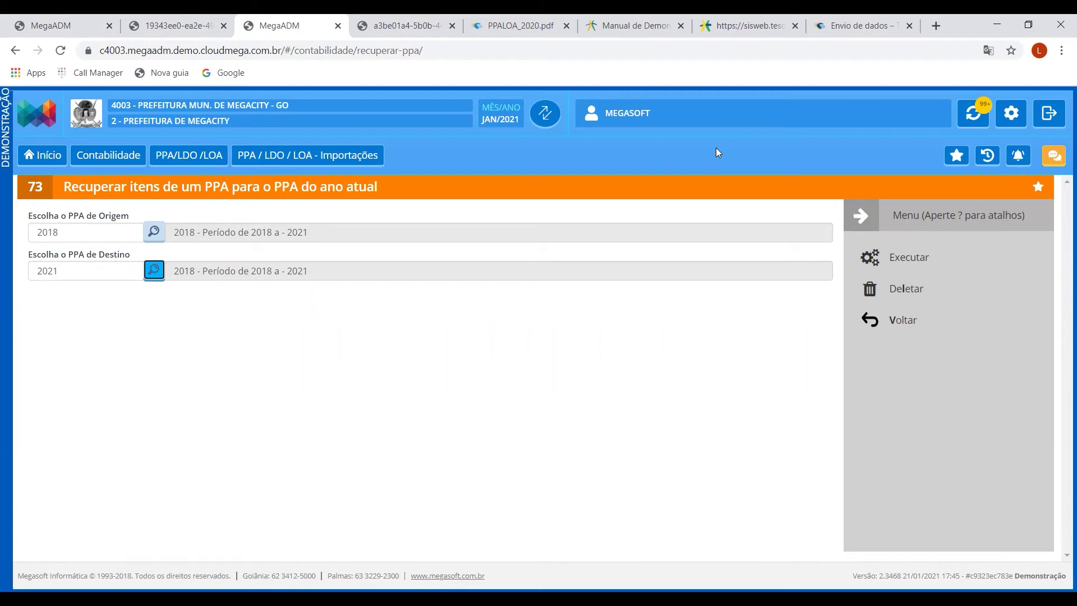
Leave the Recupera PPA form and view the Gera Arquivo para Tribunais form among the other PPA/LDO/LOA functions
click(900, 322)
click(188, 153)
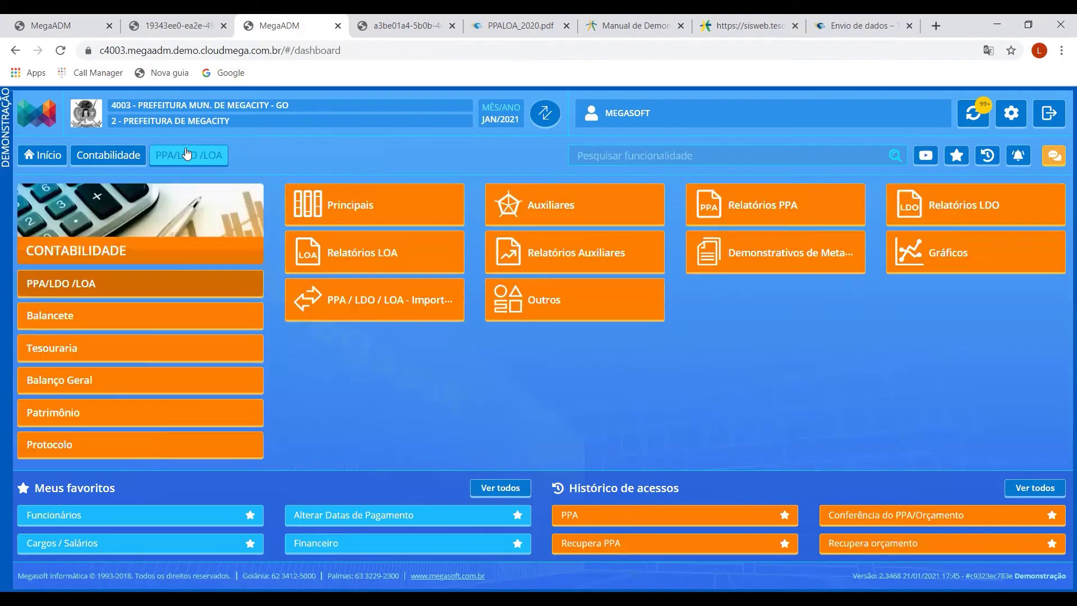
click(371, 312)
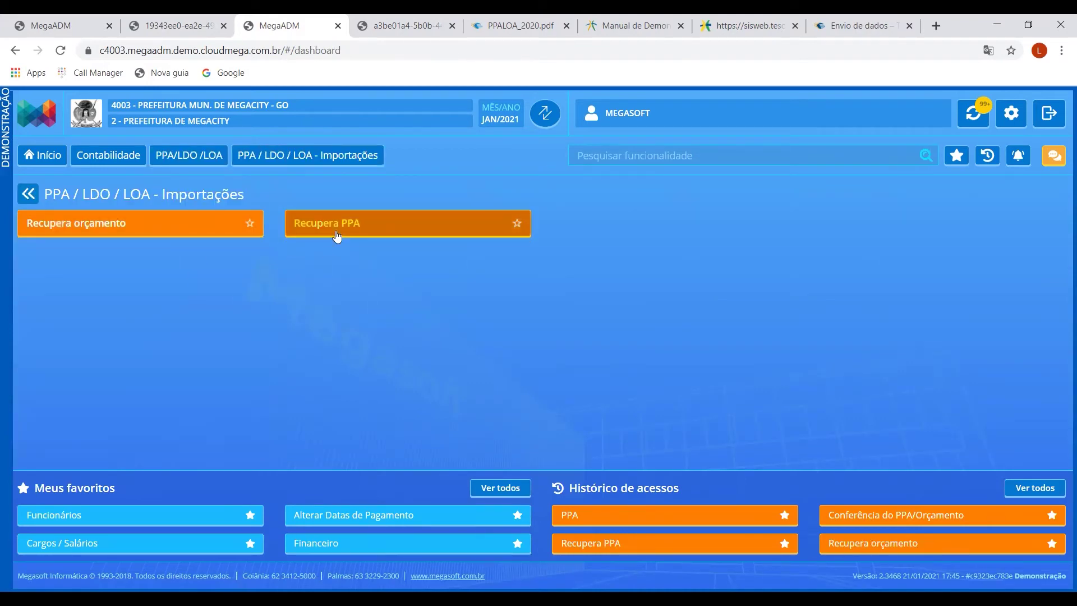
click(188, 155)
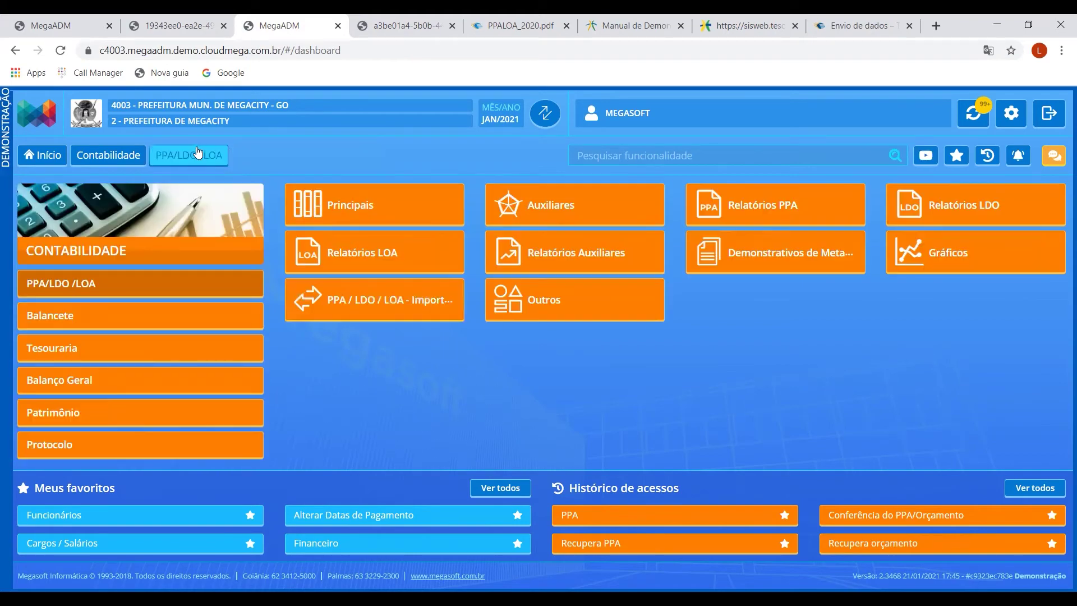
click(540, 308)
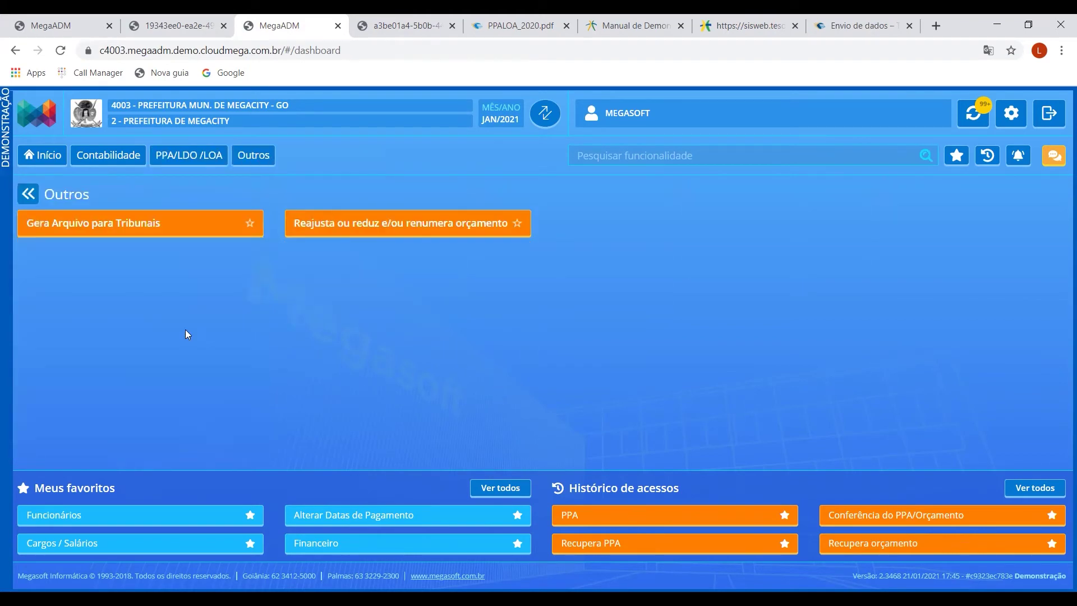
click(141, 224)
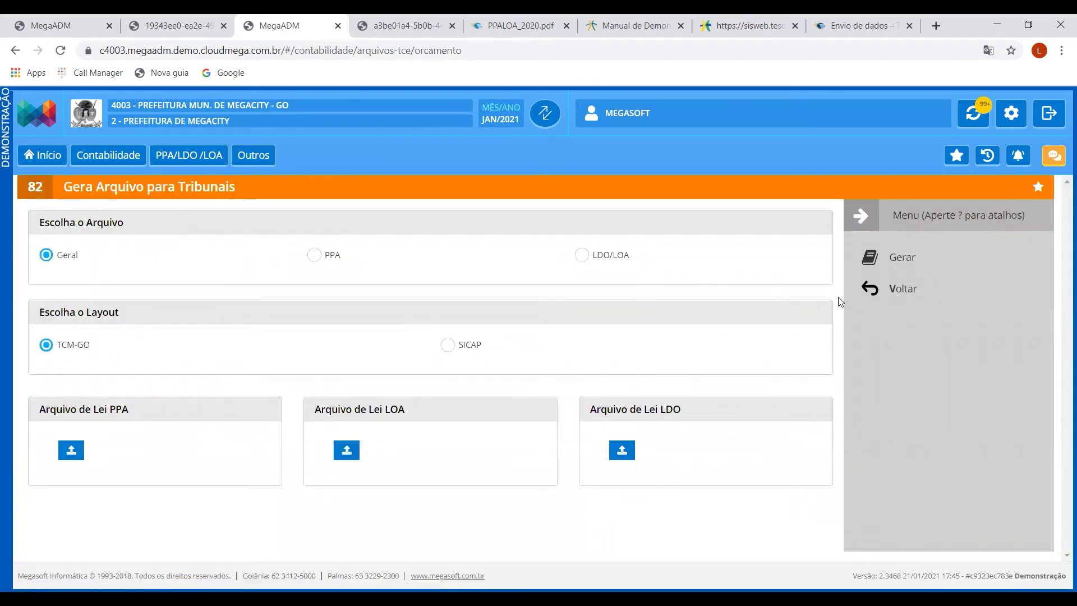
click(895, 300)
In the budget renumbering and adjustment form, choose Reajusta with index 10,00 for Receita and Despesa/Fonte, excluding PPA
click(397, 224)
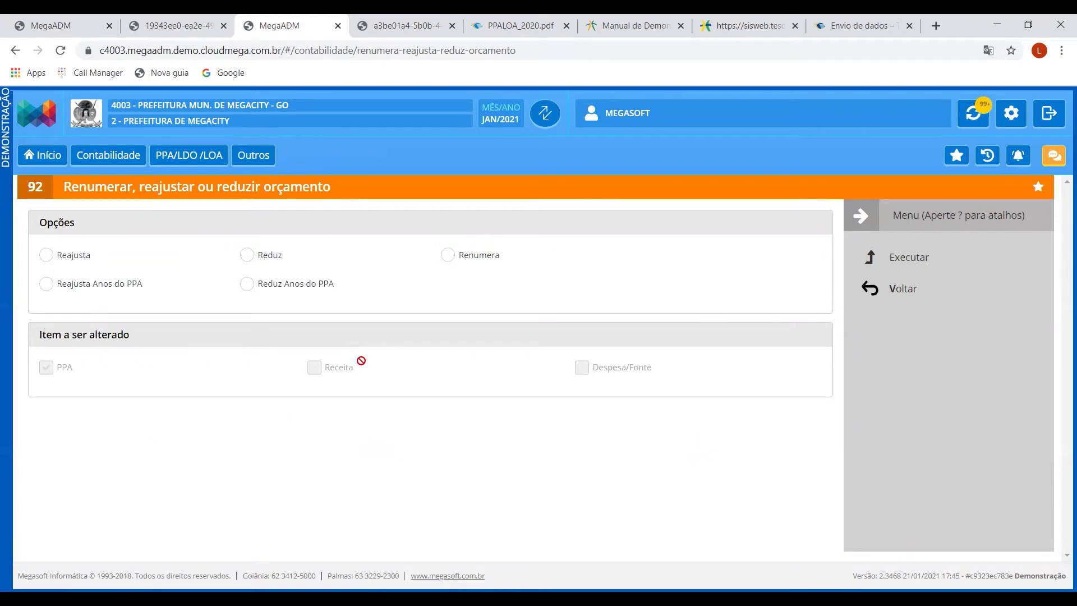
click(70, 259)
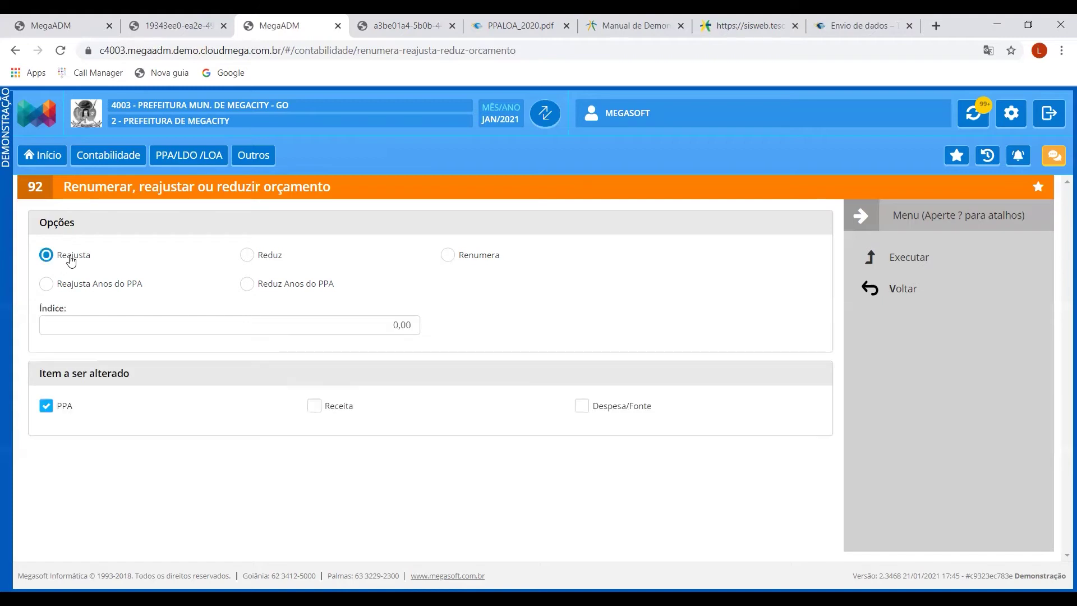
click(46, 407)
click(314, 406)
click(583, 408)
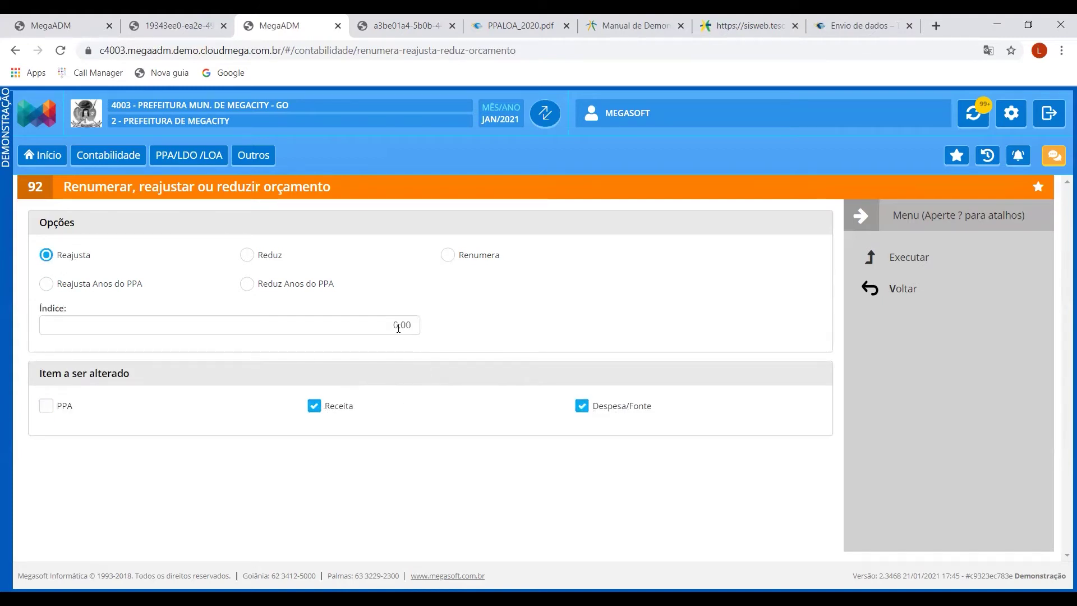
click(399, 327)
text(10)
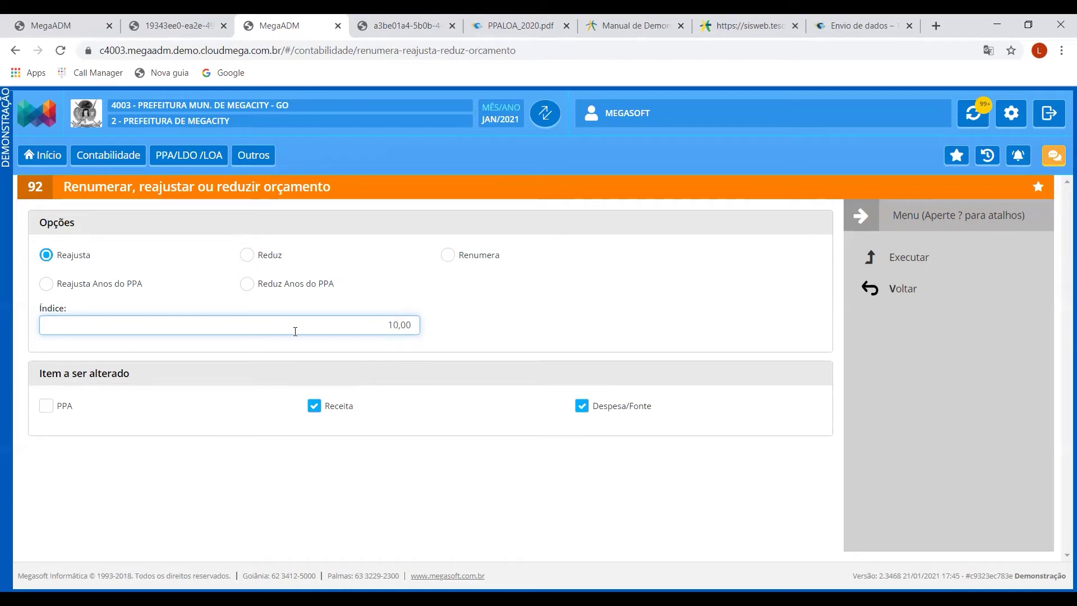
Select Reduz, Reajusta Anos do PPA and Reduz Anos do PPA in turn as the budget adjustment option
click(250, 256)
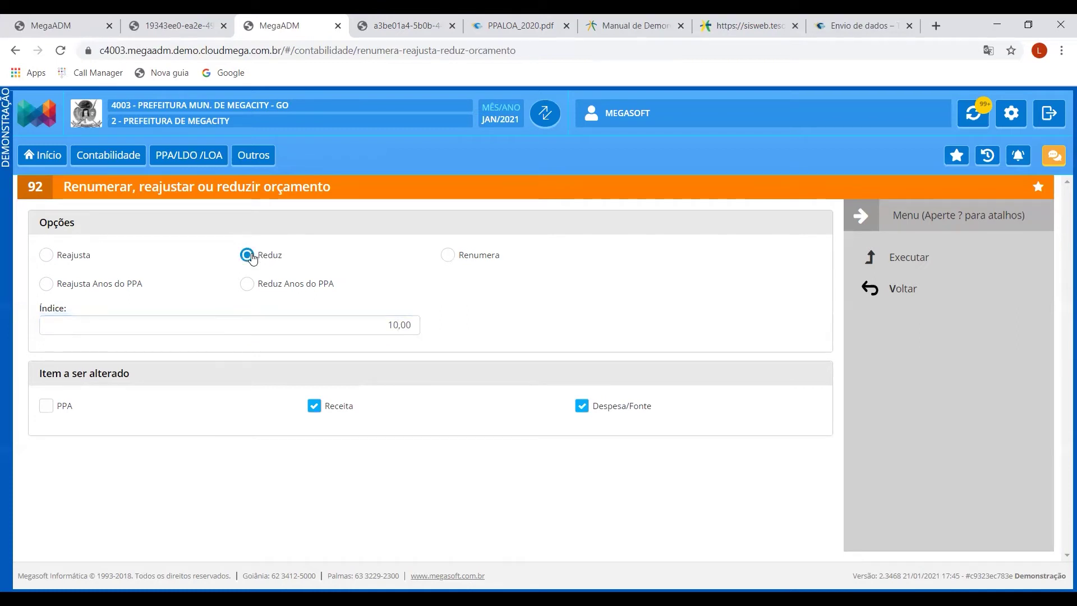
click(105, 287)
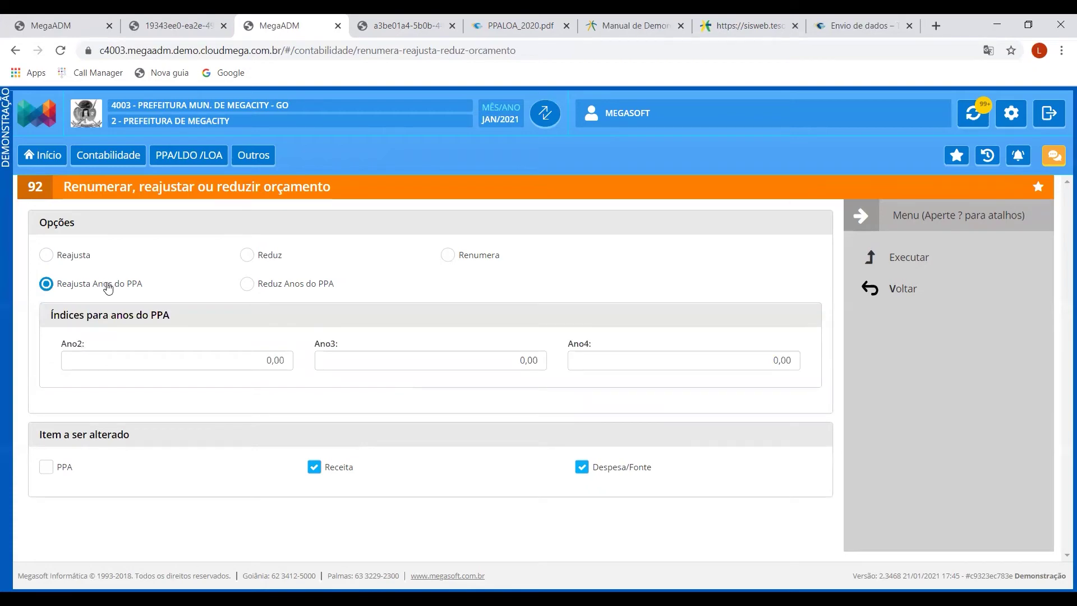
click(262, 291)
Examine the first budget line's PPA values for 2018, 2019 and 2020 in the conference report
click(174, 25)
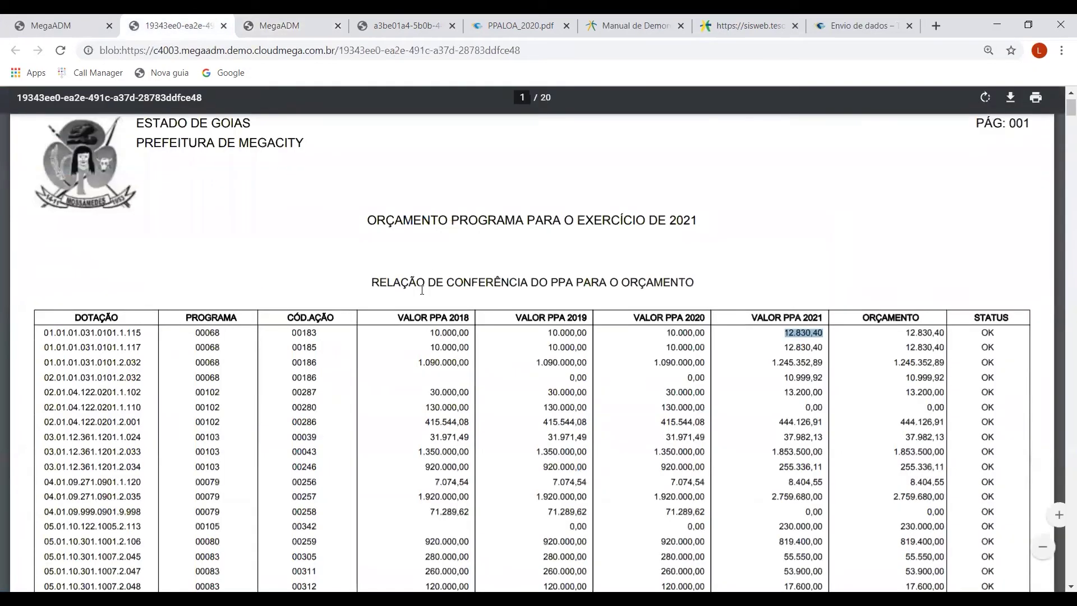
drag(425, 331, 575, 332)
click(681, 338)
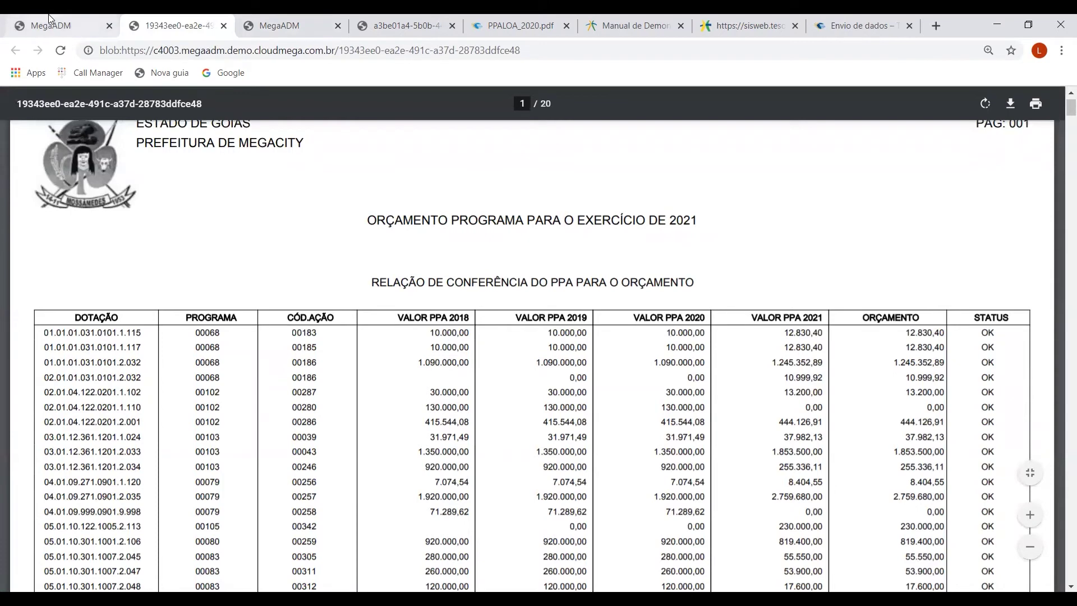
Compare the PPA year values in the conference report with the Reduz Anos do PPA option in the budget adjustment form
click(95, 25)
click(281, 26)
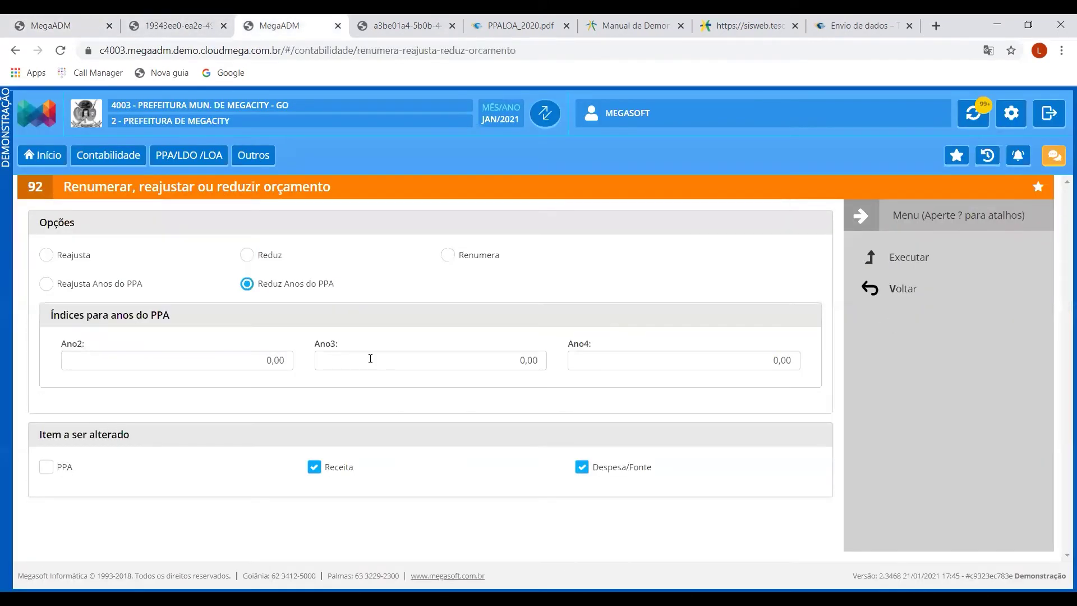
click(174, 25)
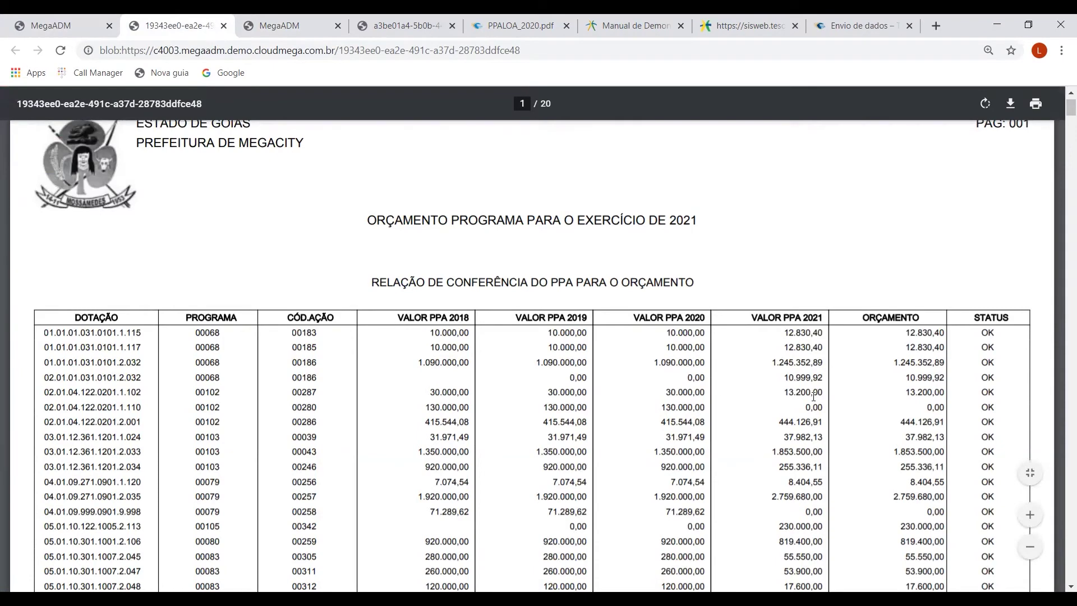
click(283, 25)
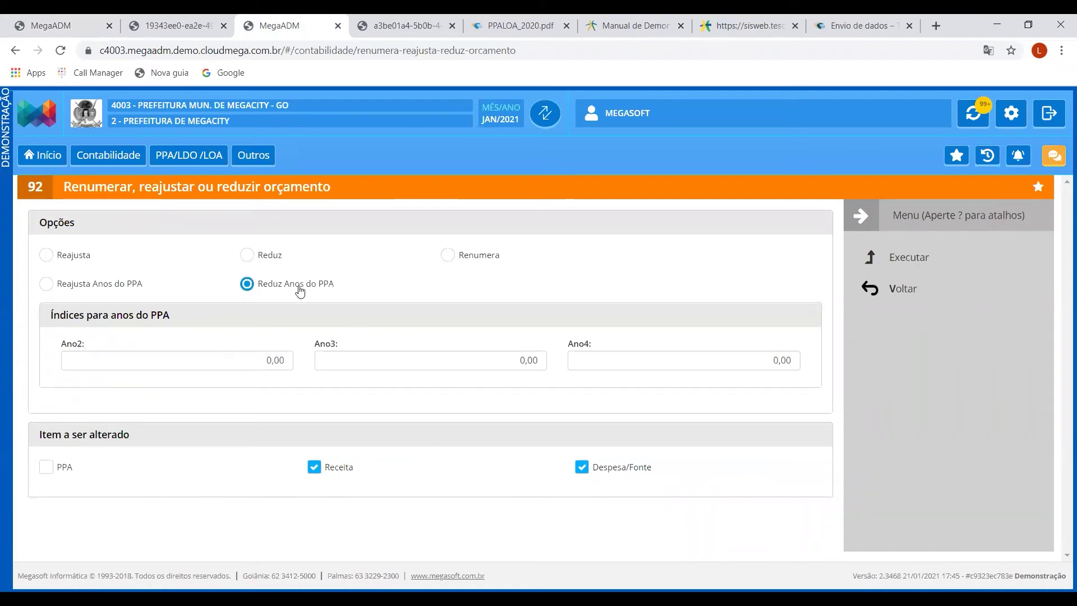
Exclude Receita from the items changed by the budget adjustment, going through the Reajusta, Reduz and Renumera options in turn
click(71, 255)
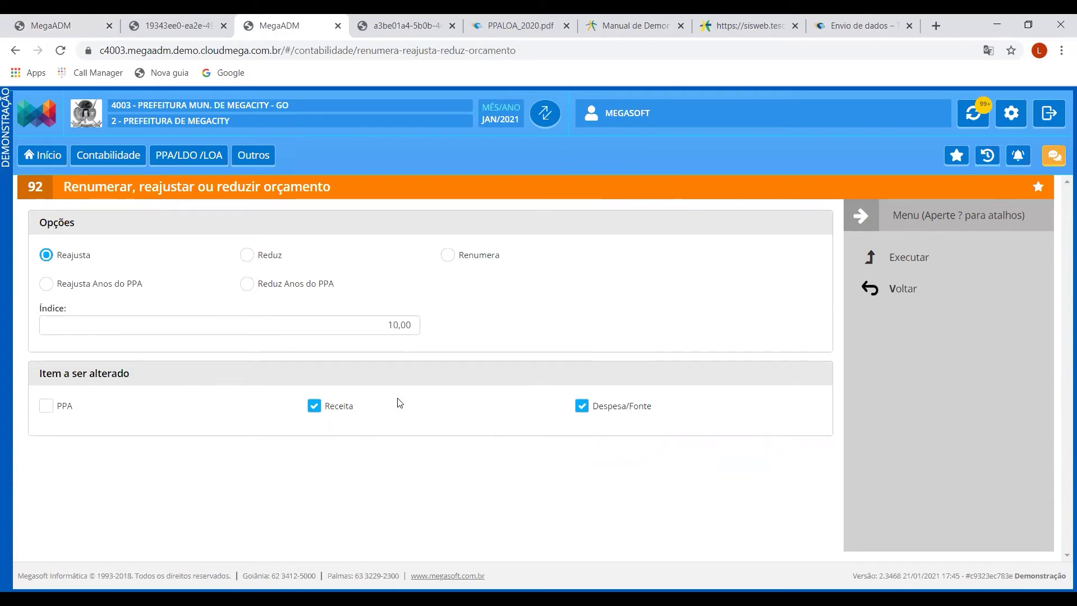
click(313, 406)
click(395, 325)
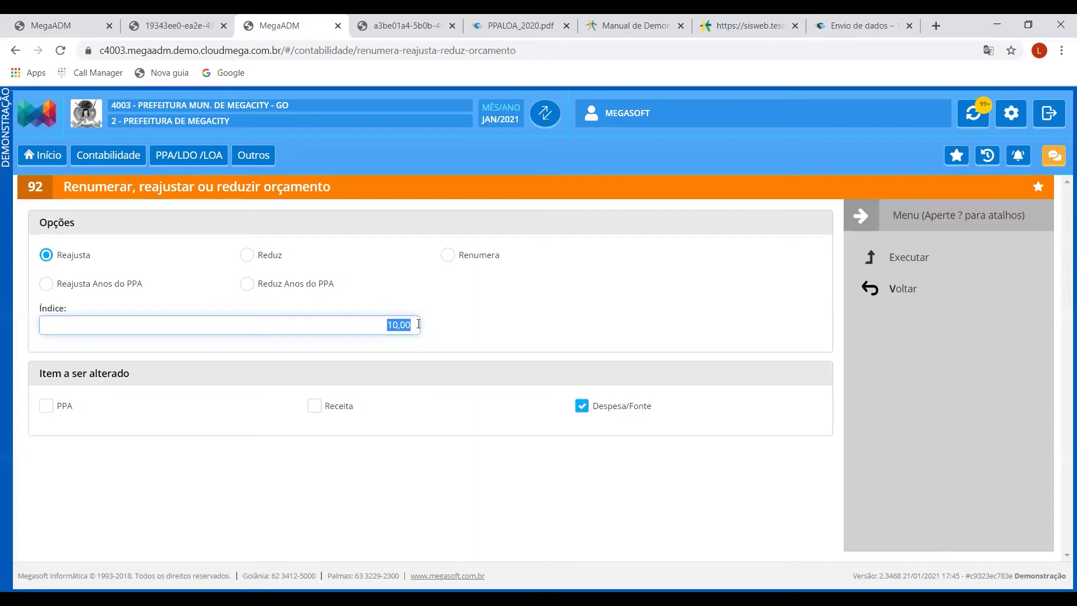
click(247, 255)
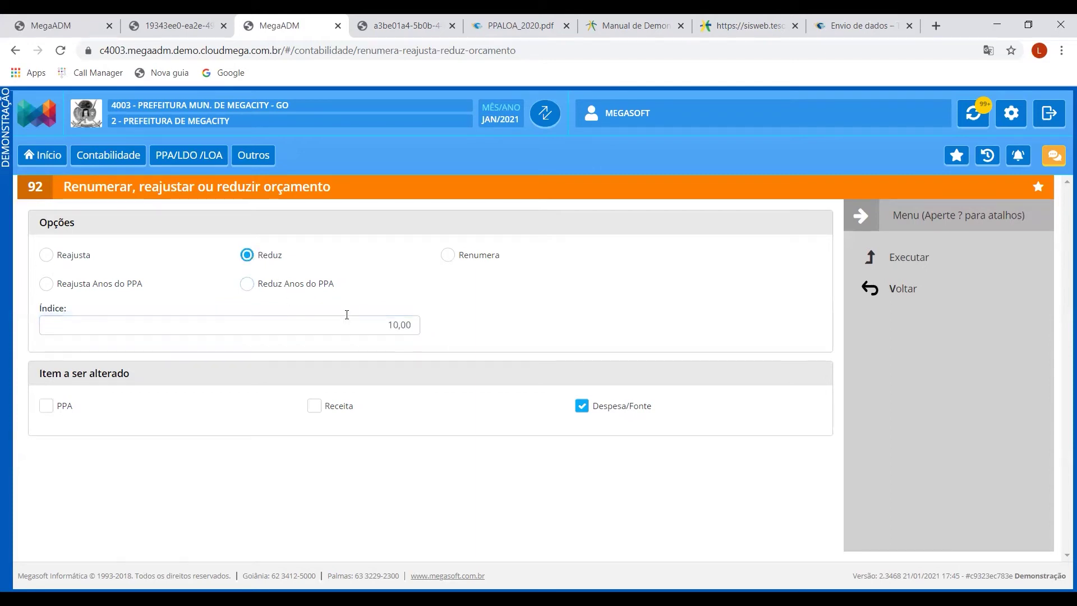
click(372, 330)
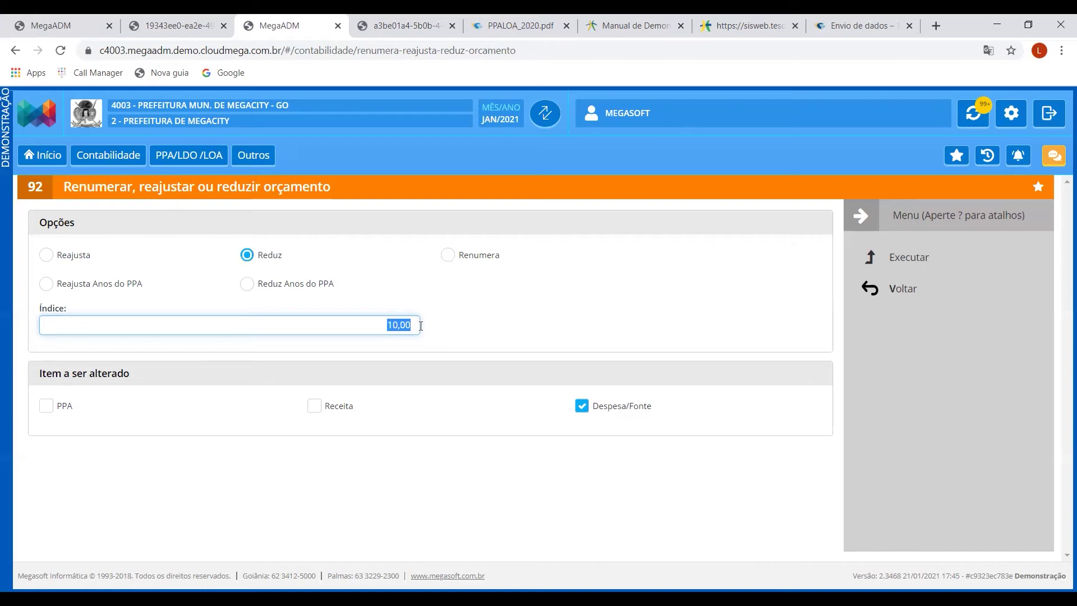
click(452, 256)
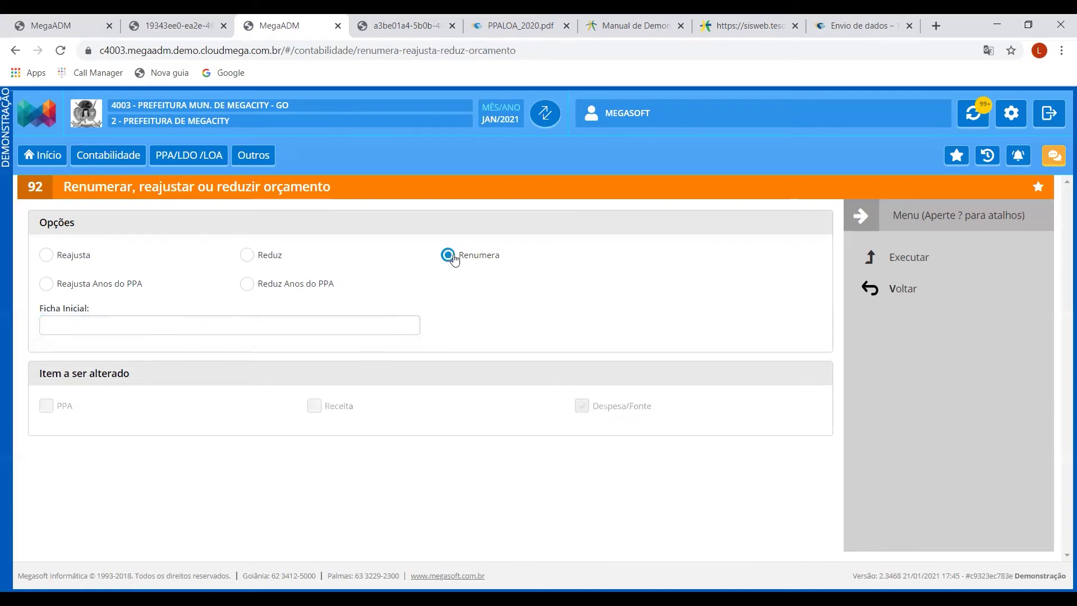
click(278, 332)
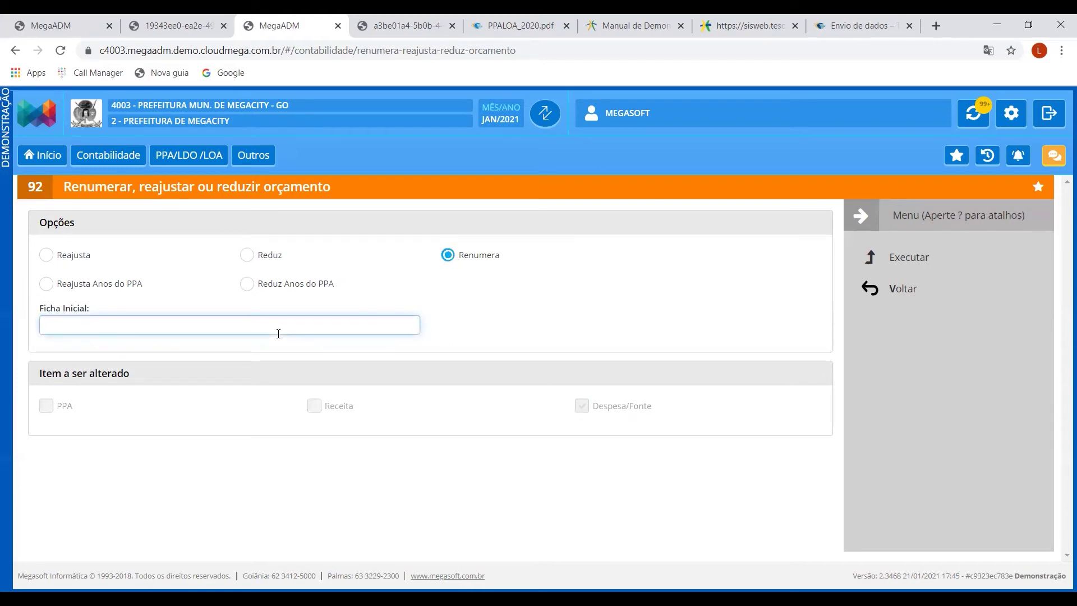
View the expense record with Ficha 369 in the Despesa register among the main PPA/LDO/LOA functions
click(187, 25)
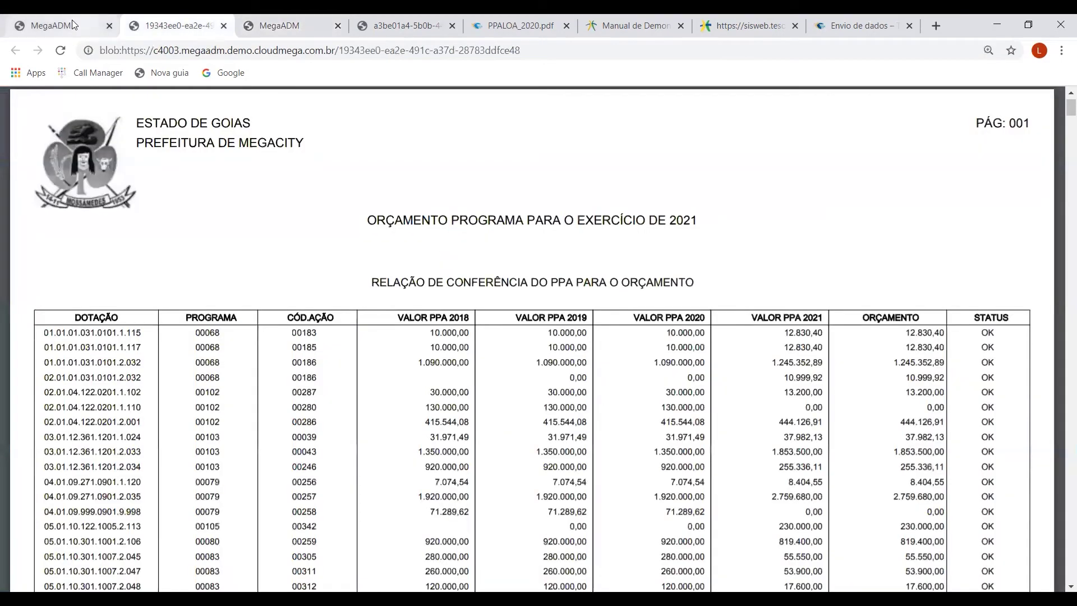
click(47, 25)
click(907, 384)
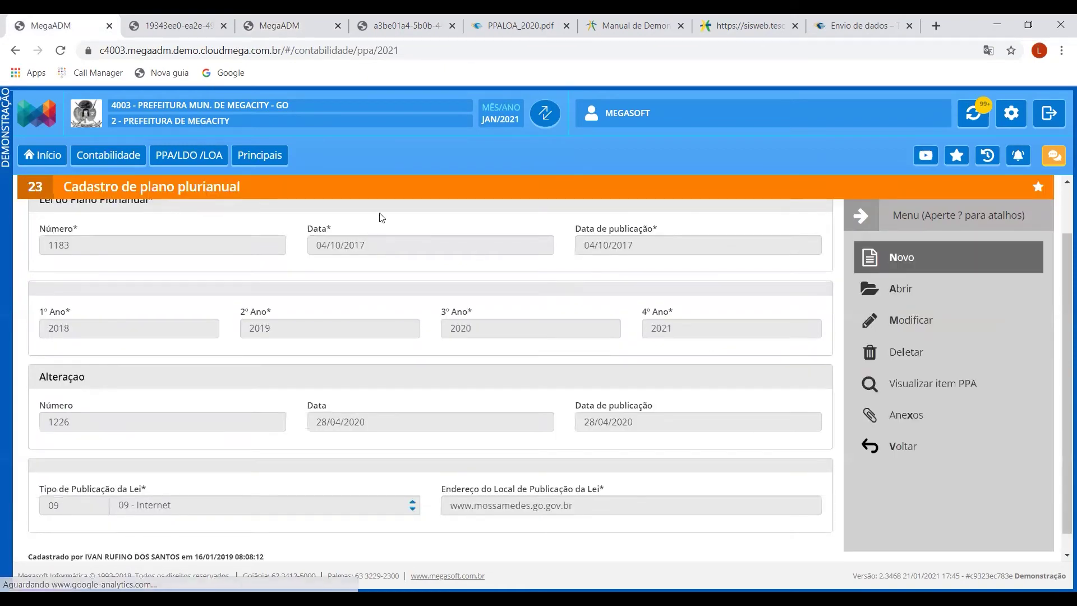
click(181, 157)
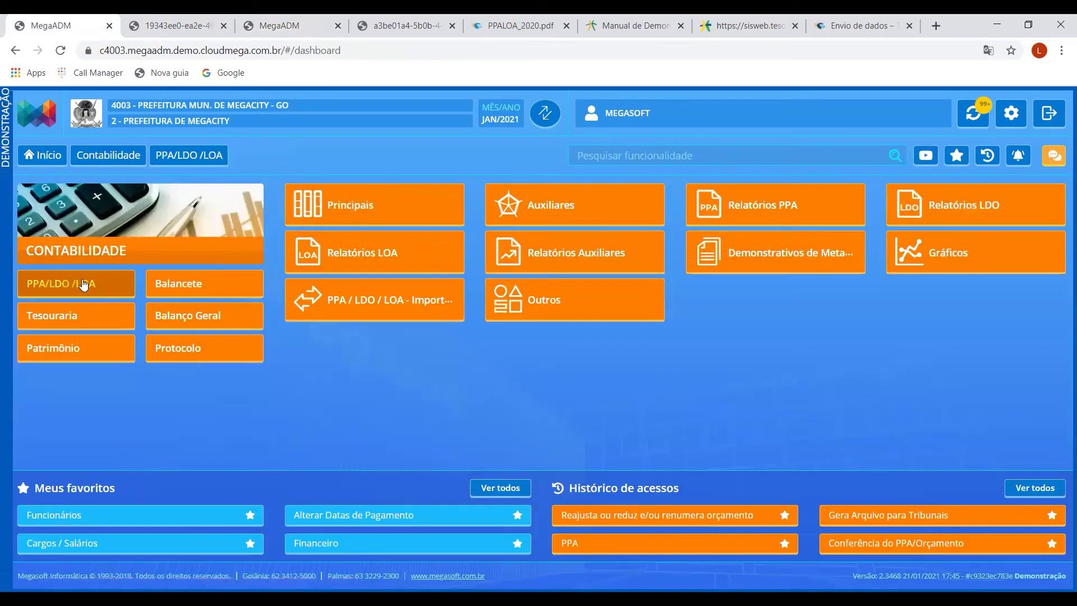
click(308, 216)
click(874, 220)
click(897, 290)
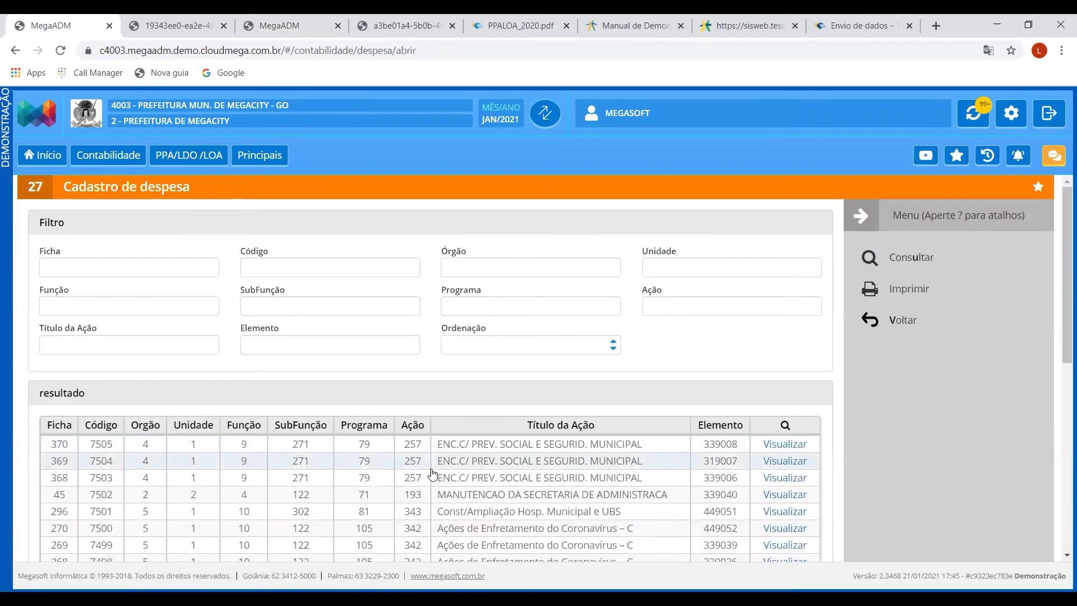
double_click(431, 469)
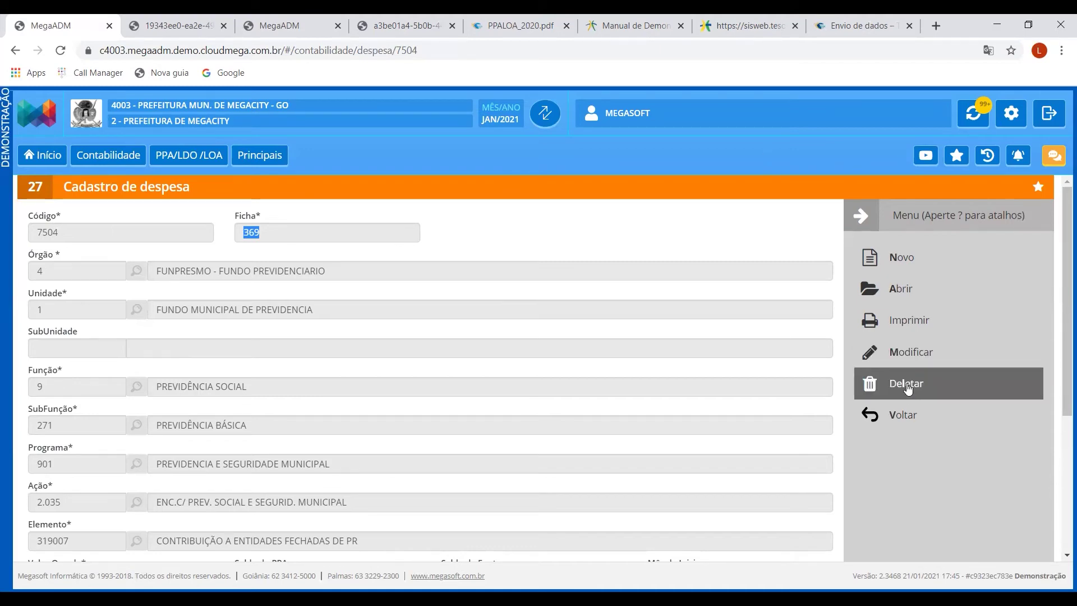
click(900, 418)
Enter 001 as the Ficha Inicial for the budget renumbering and check the Ficha field in the expense register
click(280, 25)
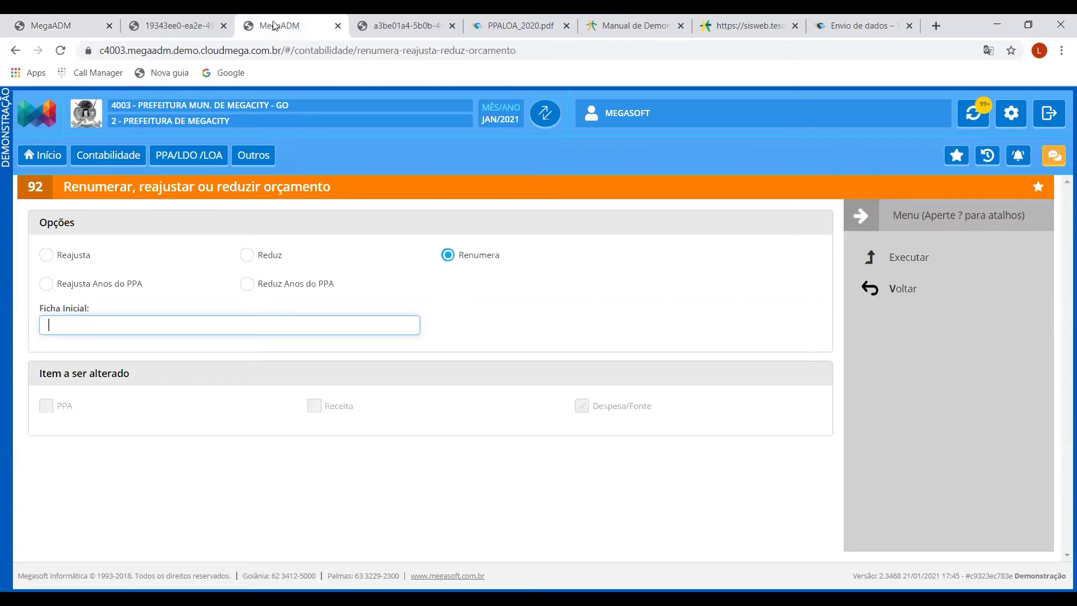
text(001)
click(53, 26)
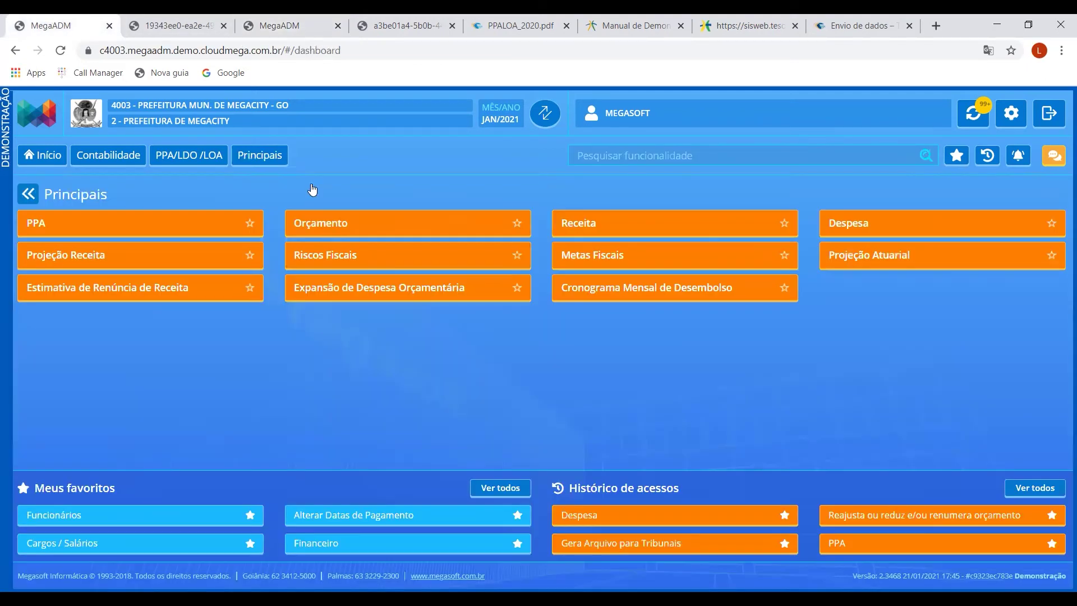
click(897, 224)
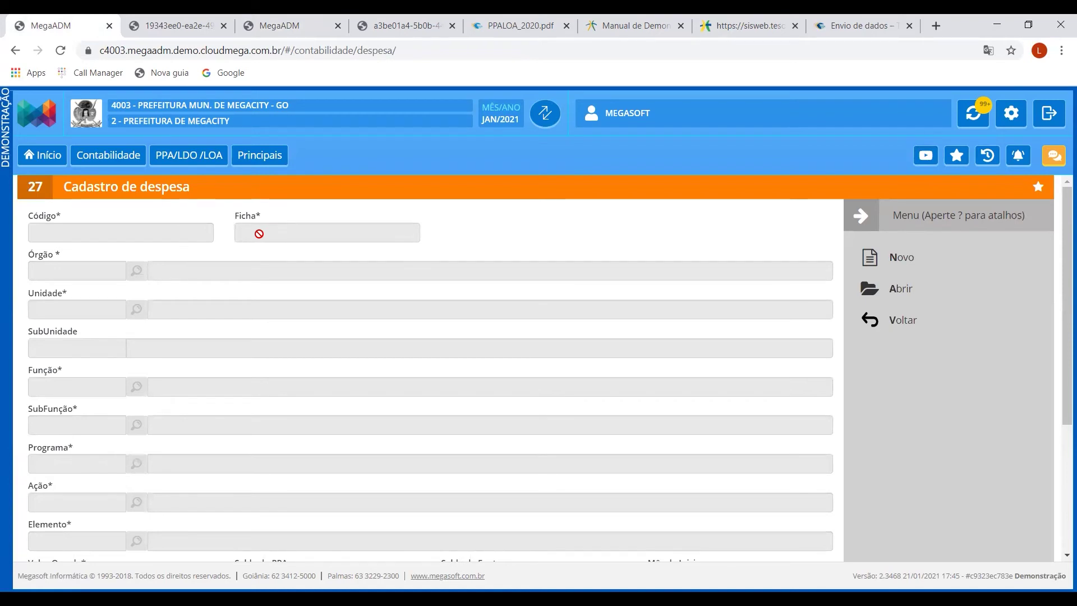
click(270, 31)
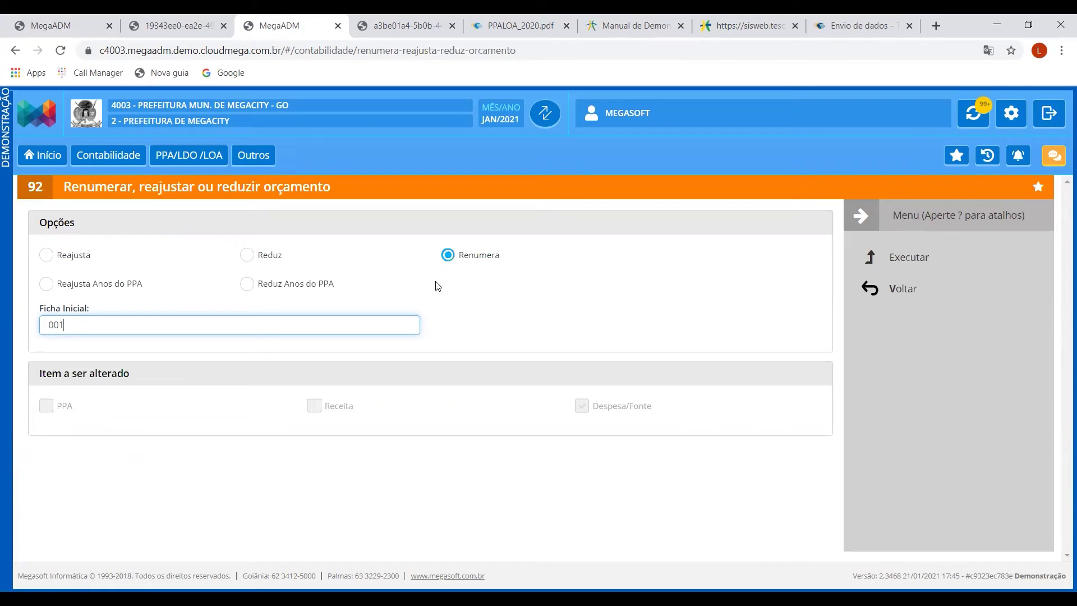
Set the renumbering's Ficha Inicial to 100 and leave the form without executing it
double_click(180, 325)
text(100)
drag(51, 188, 29, 190)
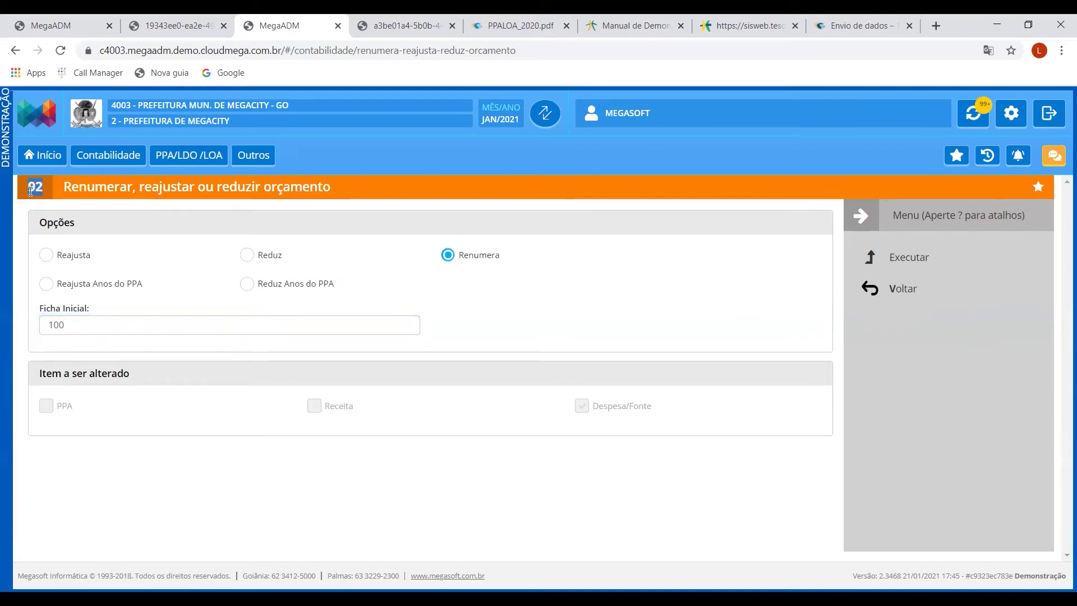
click(894, 289)
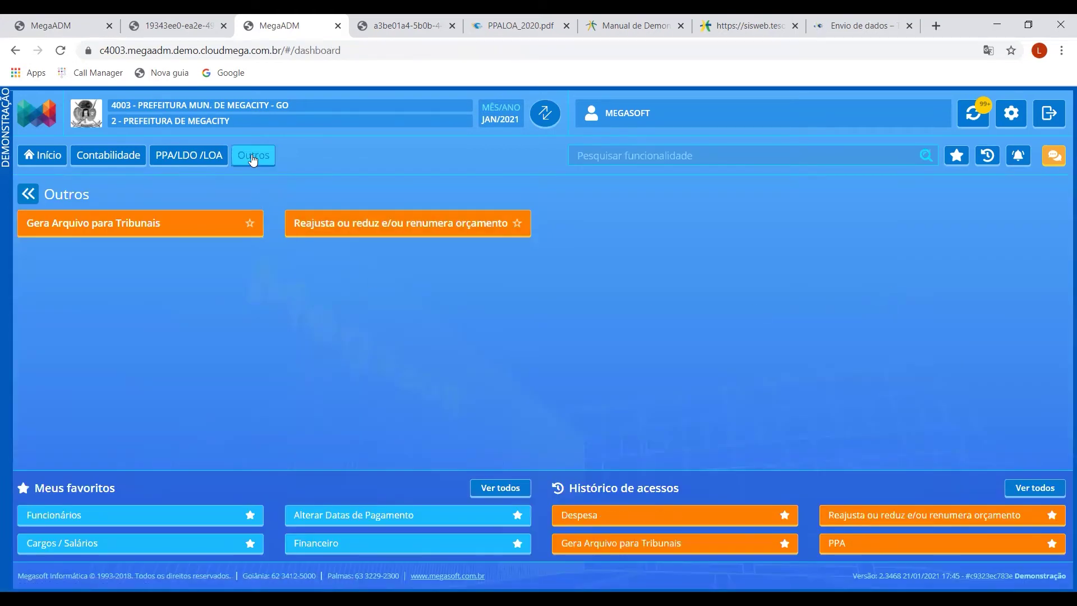
Open the Gera Arquivo para Tribunais form from the other PPA/LDO/LOA functions
click(189, 161)
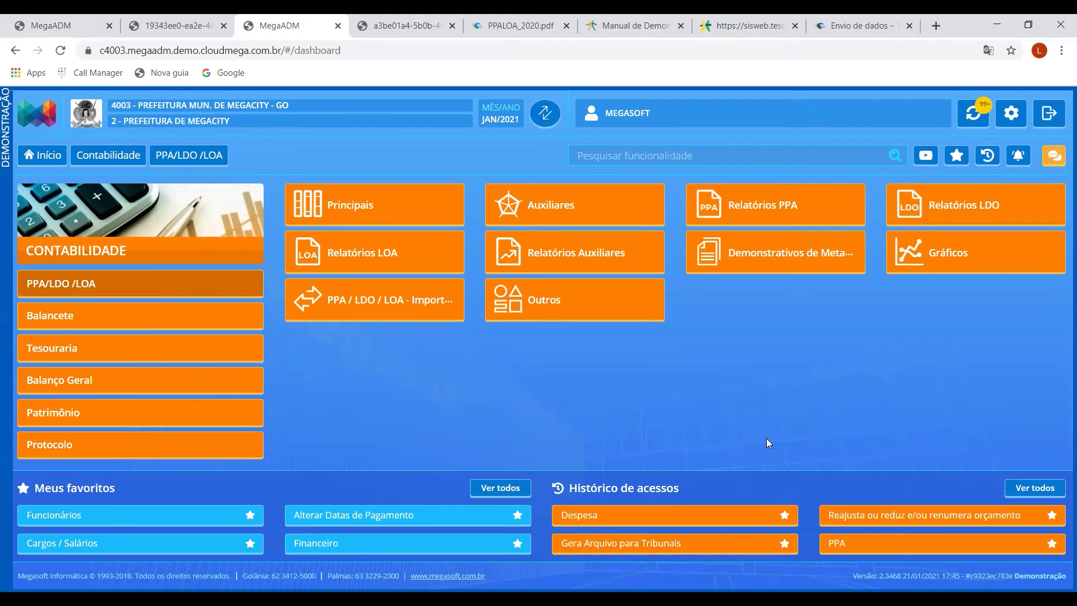
click(546, 308)
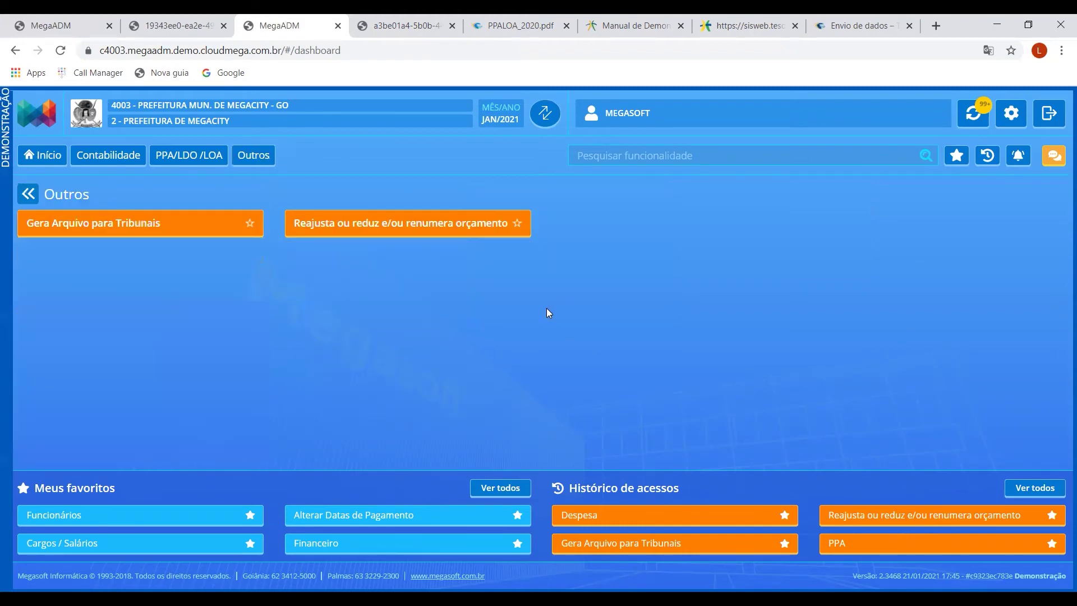
click(148, 225)
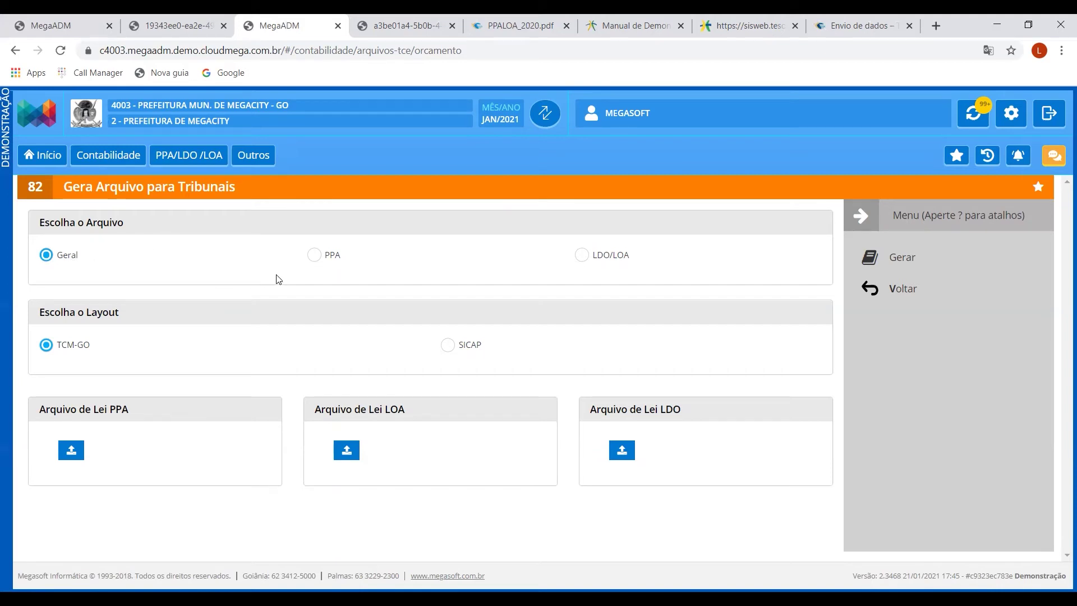
Go through the PPA, LDO/LOA and Geral file types for the court file, finishing with LDO/LOA selected
click(314, 256)
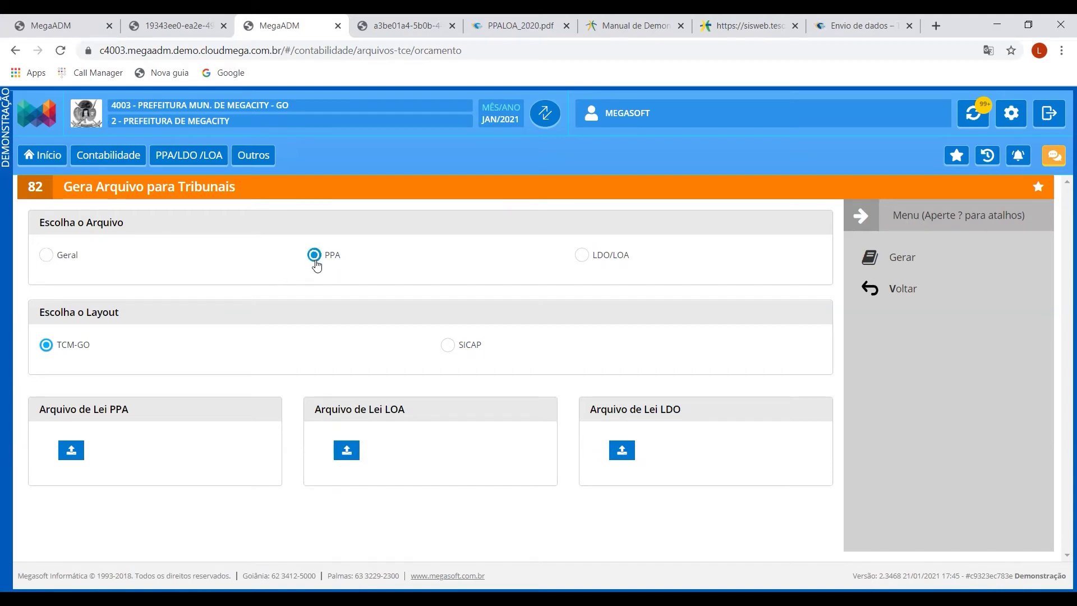
click(582, 256)
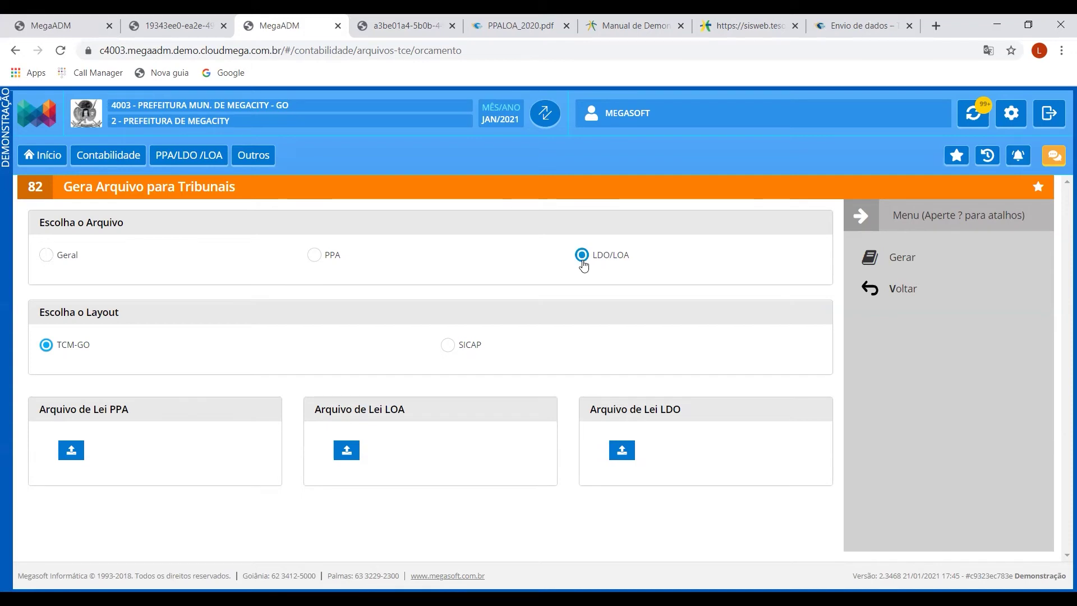
click(47, 255)
click(313, 256)
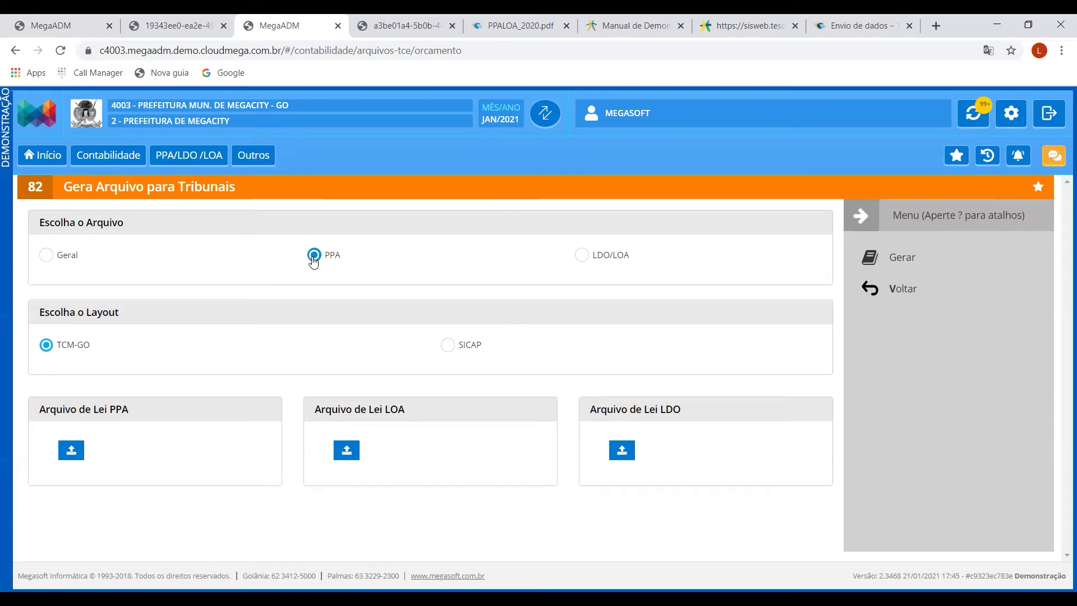
click(581, 255)
Close the unneeded report and open the 2020 e 2021 PPA/LDO/LOA layout document, Anexo II da IN 009/15, from the TCMGO website's layouts
click(451, 26)
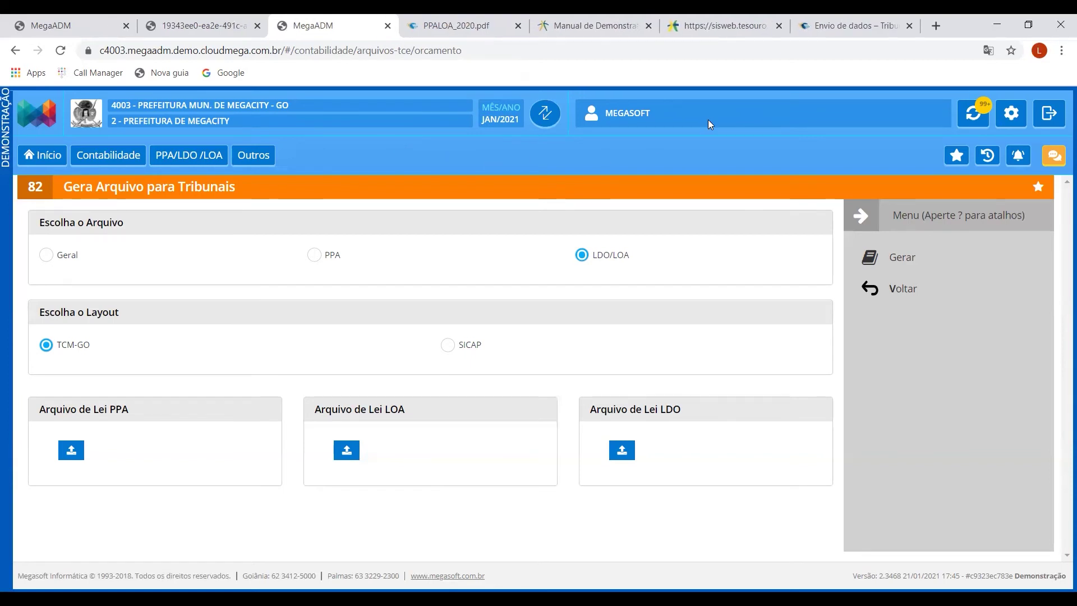
click(850, 26)
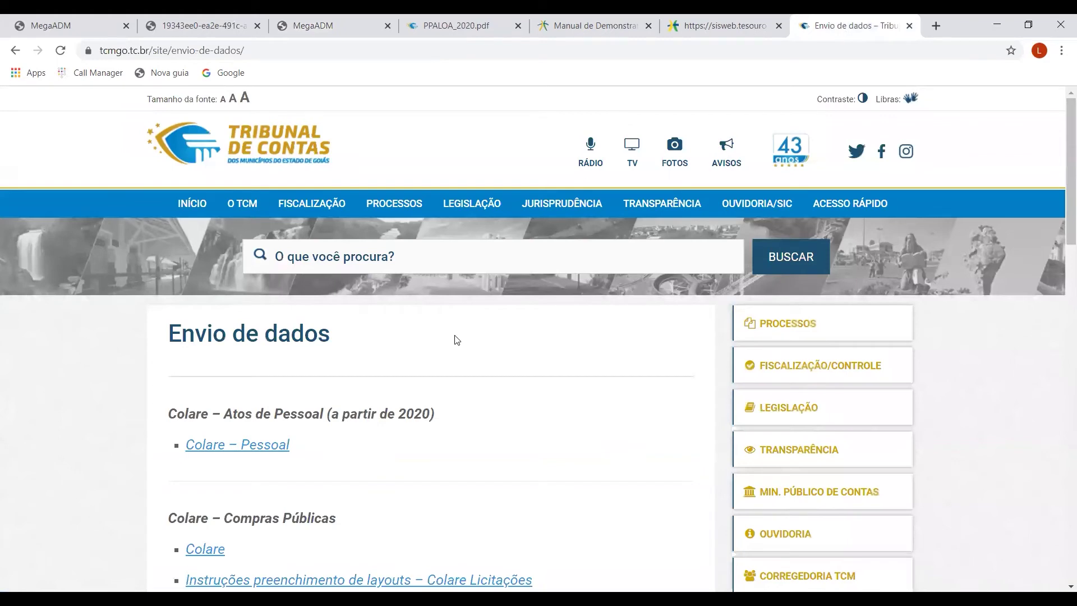
click(314, 208)
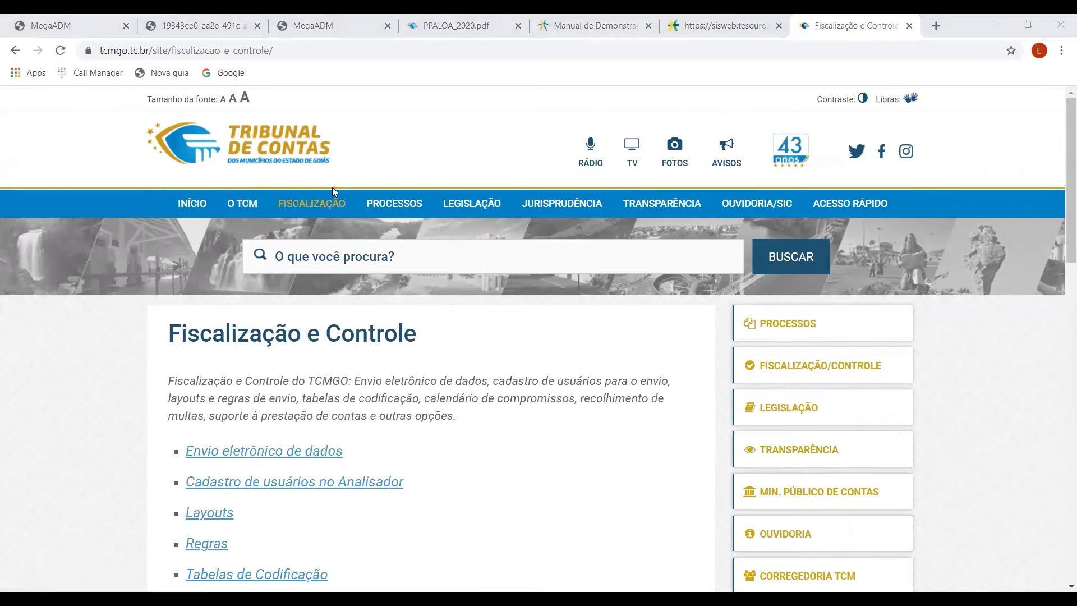
scroll(332, 190, down, 1)
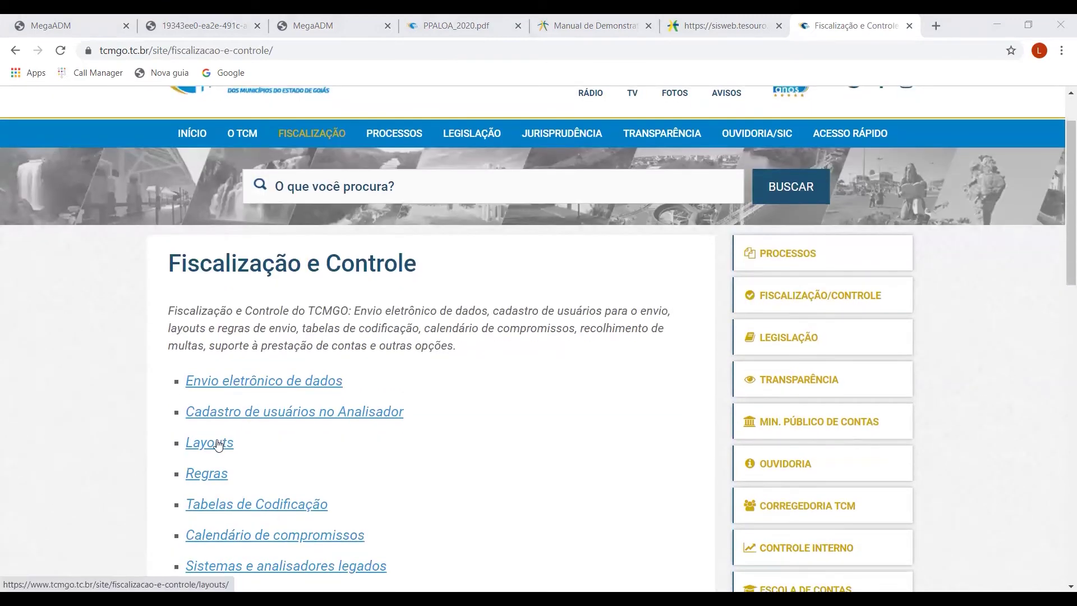
click(218, 445)
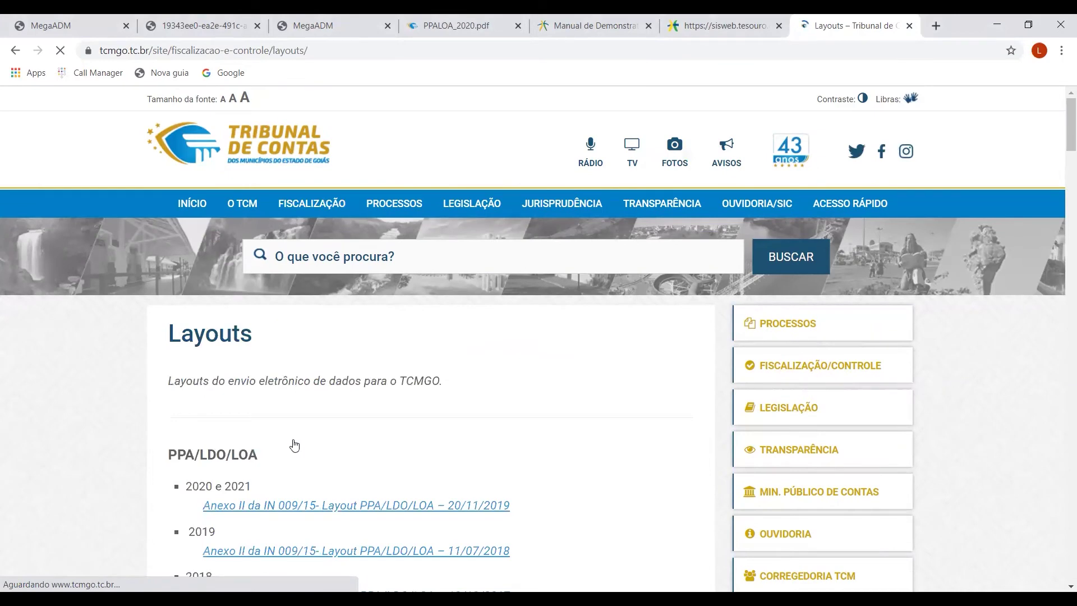
scroll(468, 410, down, 3)
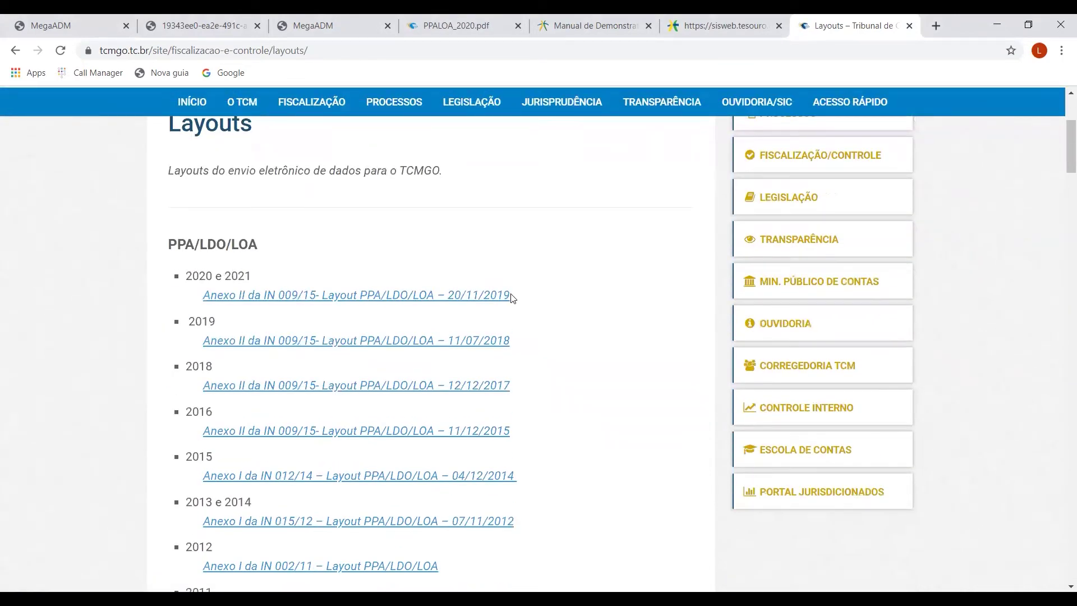
click(492, 298)
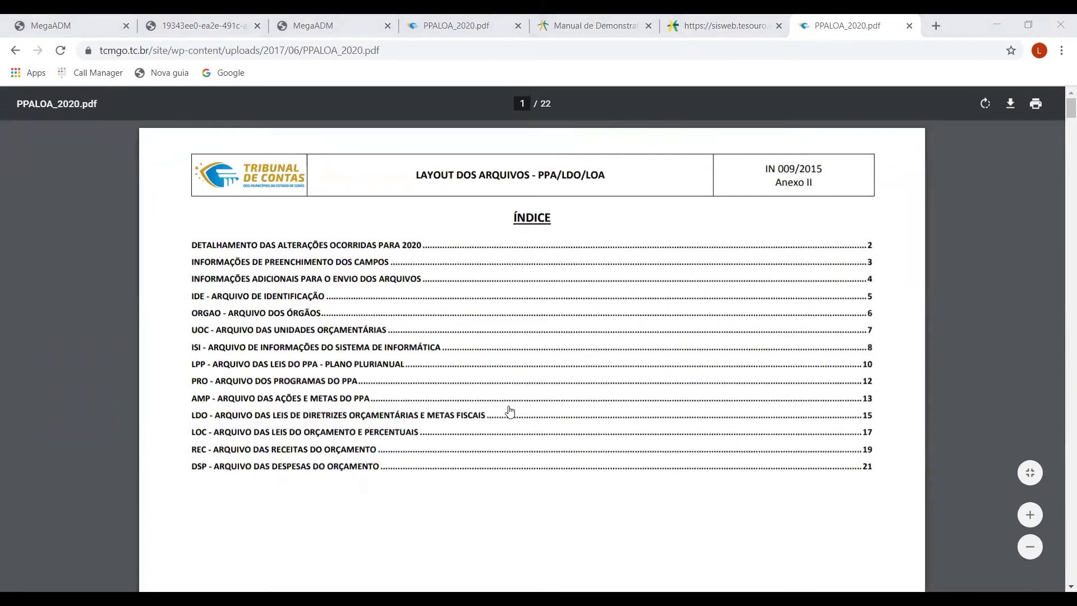
Examine which files are mandatory for sending the PPA in the layout's Informações Adicionais para o Envio dos Arquivos section
scroll(510, 412, down, 15)
scroll(591, 407, down, 15)
scroll(590, 408, down, 4)
scroll(590, 408, up, 1)
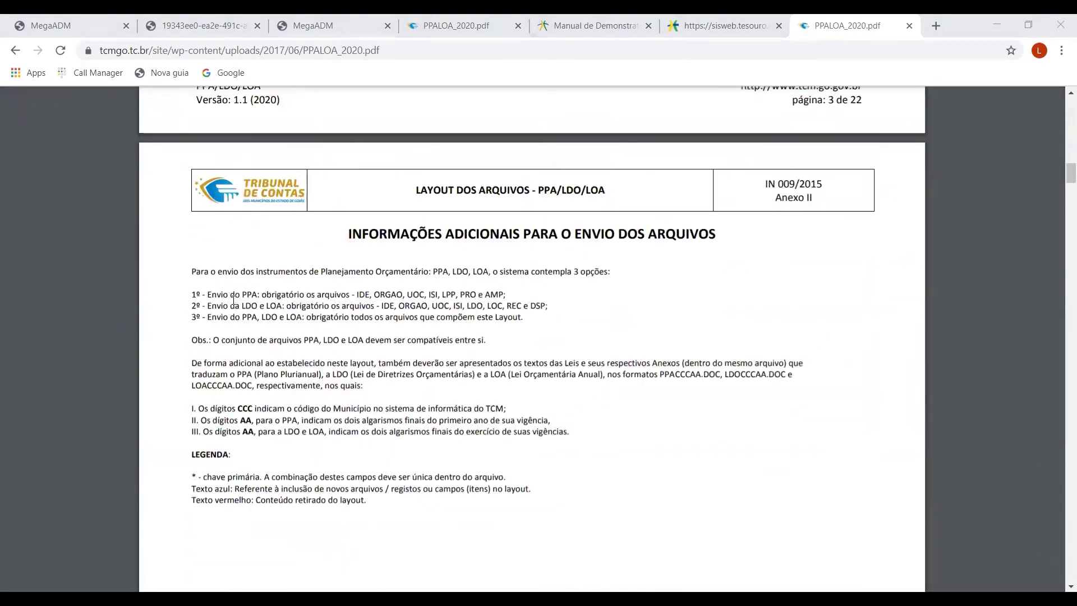
drag(233, 295, 368, 294)
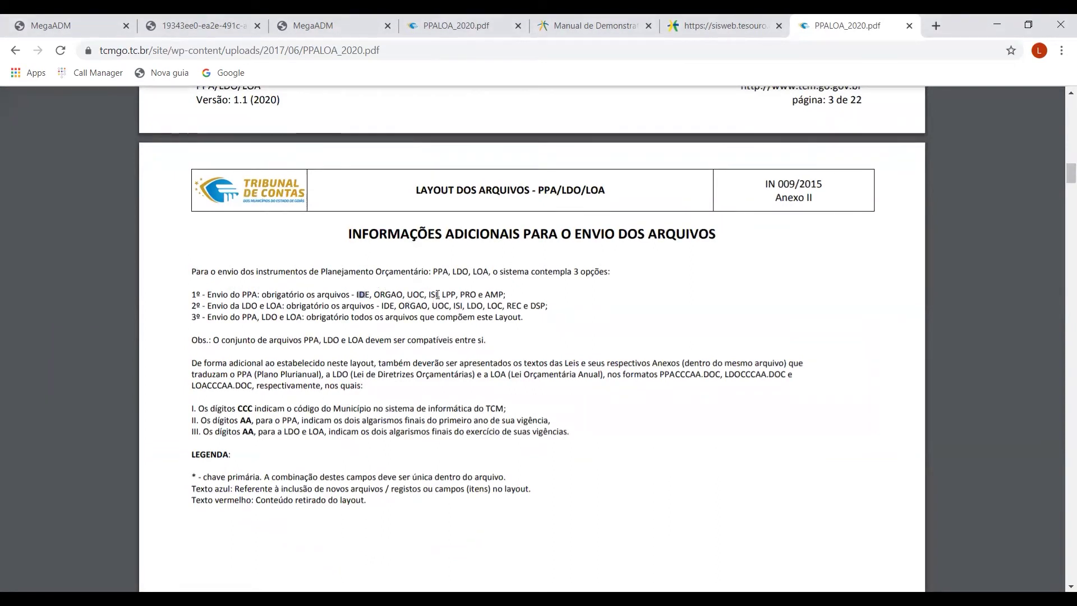
Examine which files the layout makes mandatory for sending the LDO and LOA
drag(507, 294, 499, 295)
drag(236, 305, 276, 305)
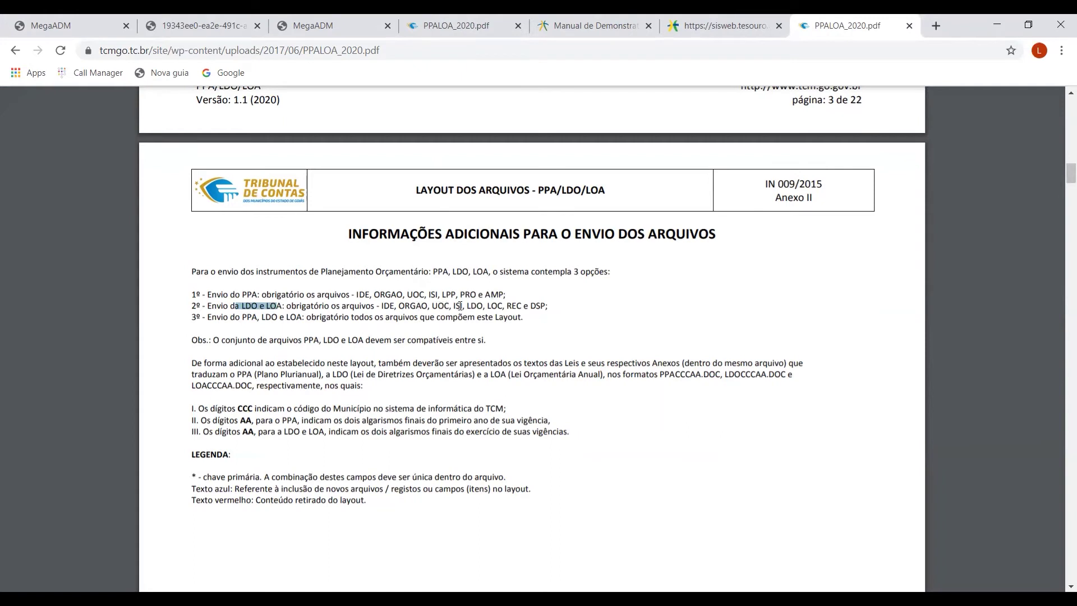
drag(498, 306, 511, 306)
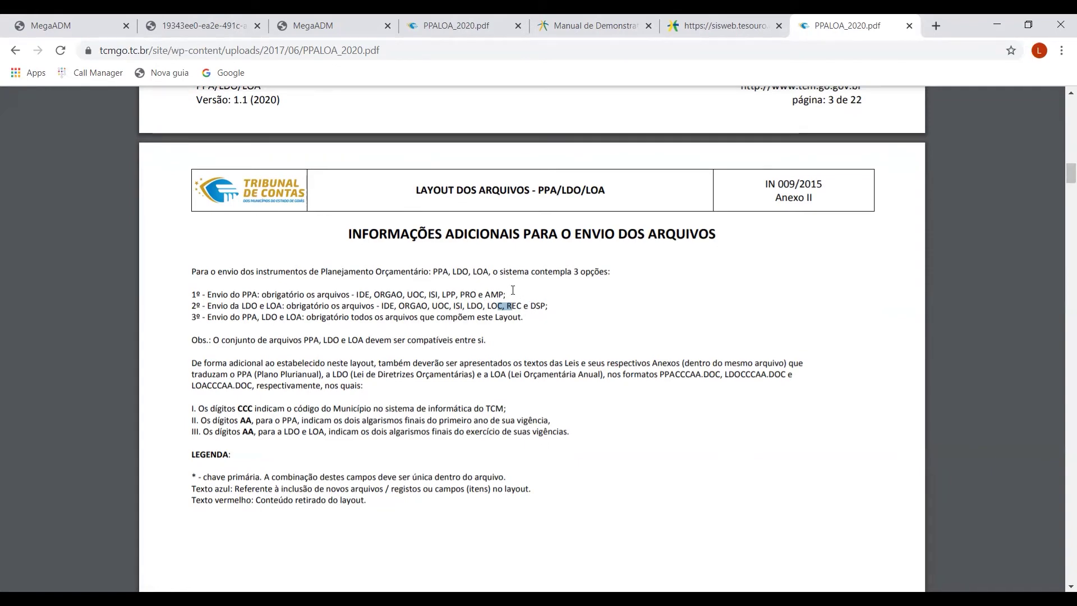
Return to MegaADM's Gera Arquivo para Tribunais form and choose PPA as the file type
click(67, 25)
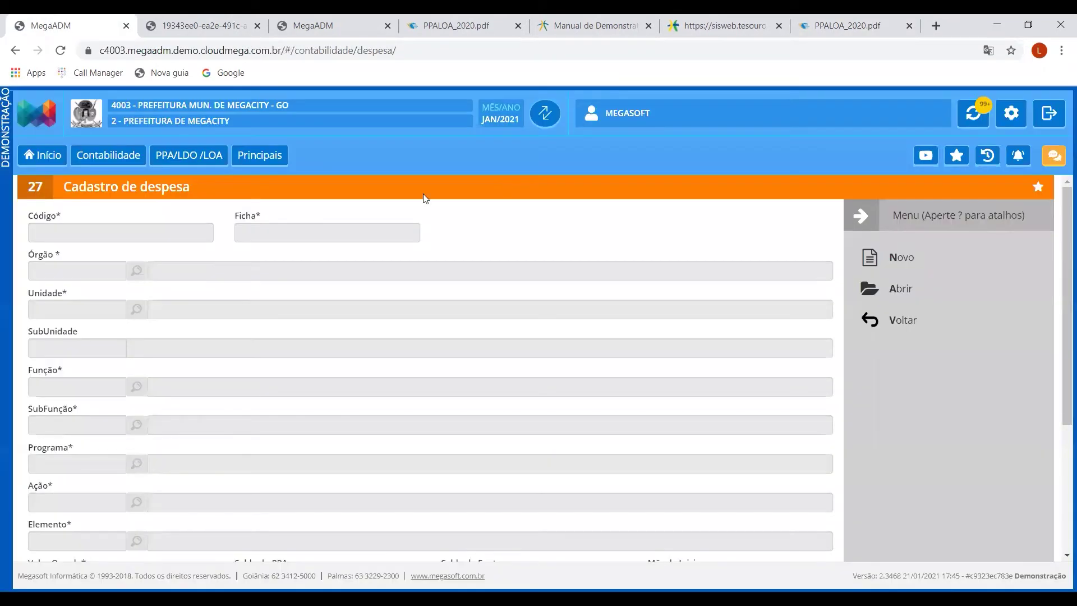
click(311, 22)
click(314, 254)
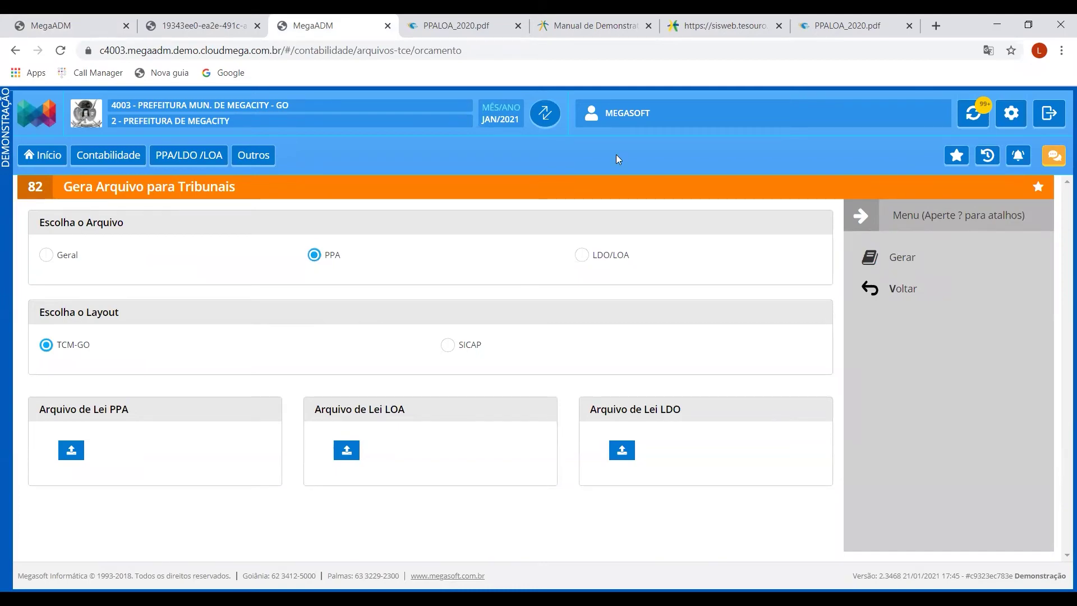
Compare in the PPALOA_2020.pdf layout the mandatory files for the three options: PPA, LDO and LOA, and all instruments together
click(844, 25)
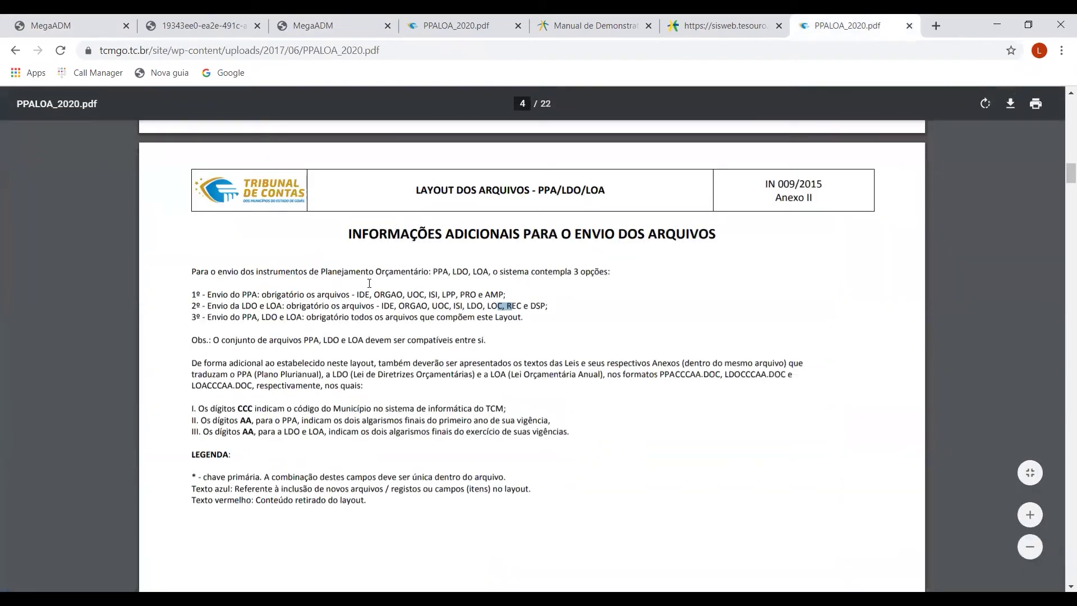
drag(357, 294, 500, 293)
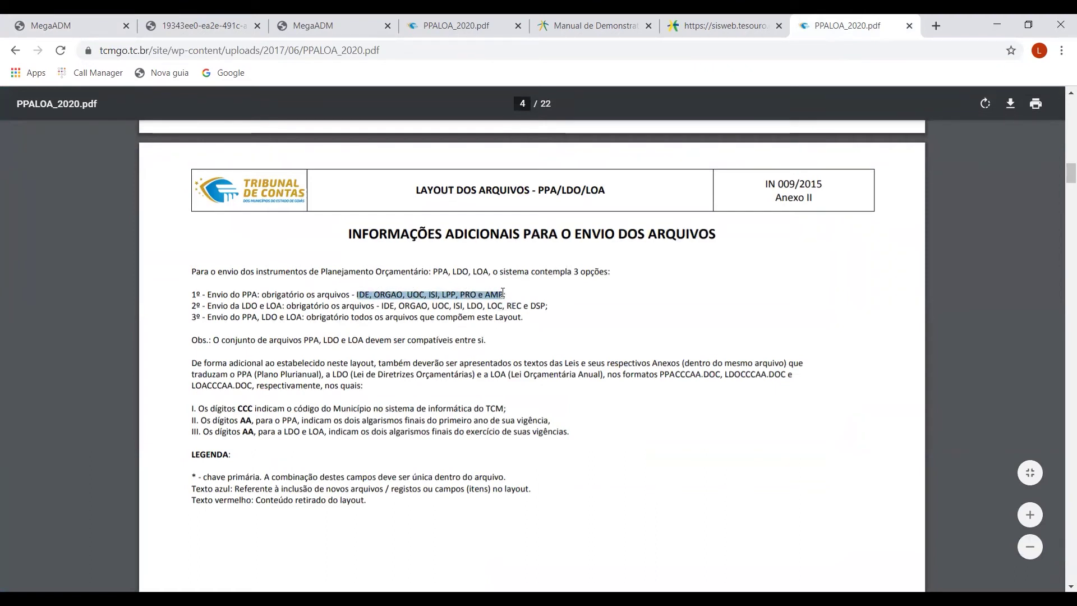
drag(235, 306, 285, 306)
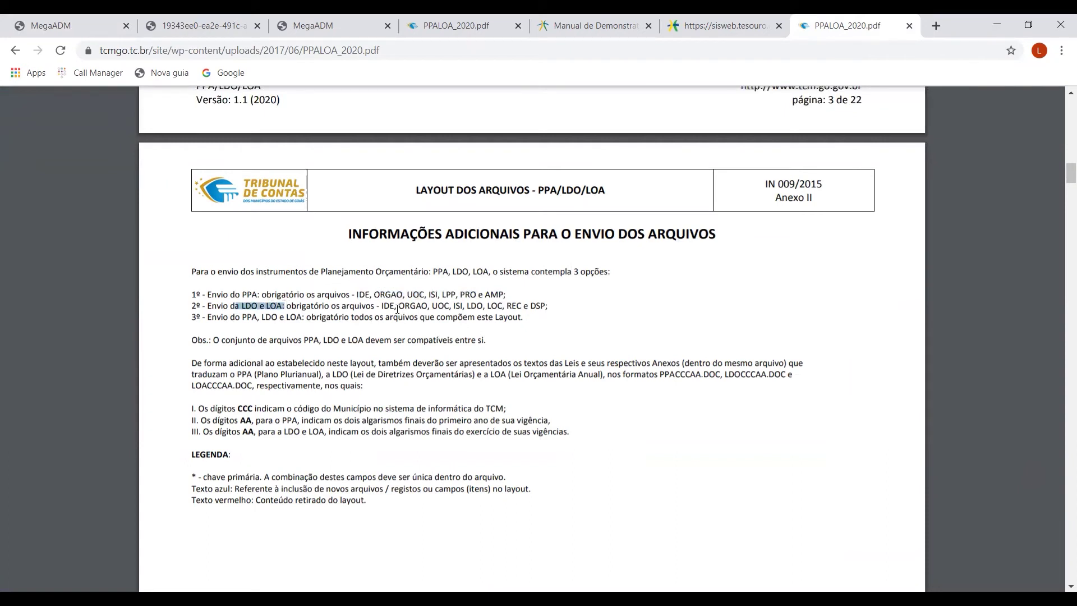
drag(505, 307, 541, 306)
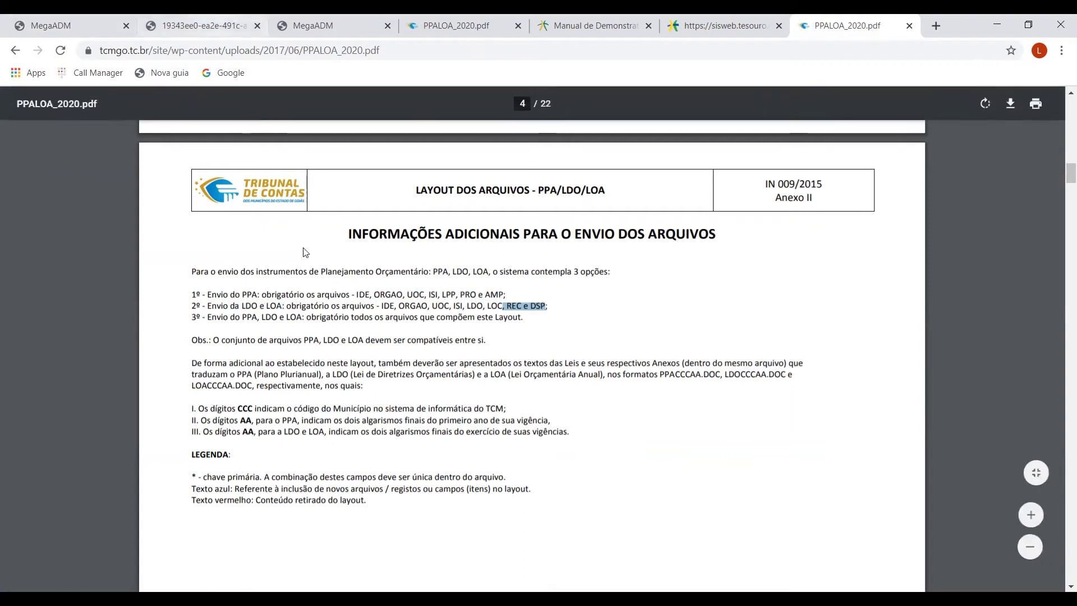
drag(217, 317, 537, 327)
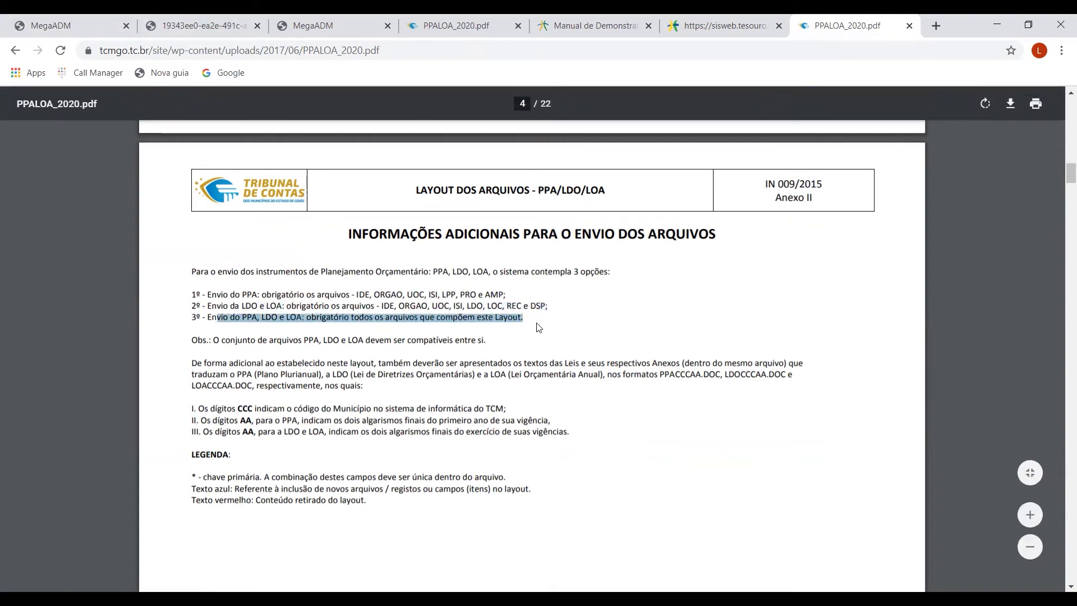
Return to the Gera Arquivo para Tribunais form and switch the file type to LDO/LOA, then to Geral
click(318, 23)
click(56, 25)
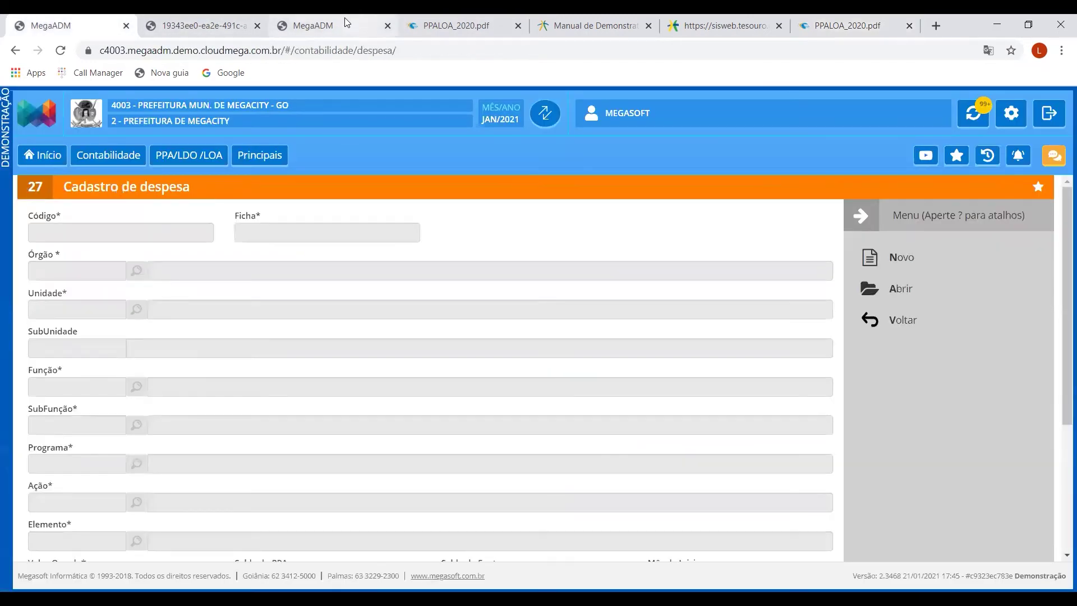
click(346, 23)
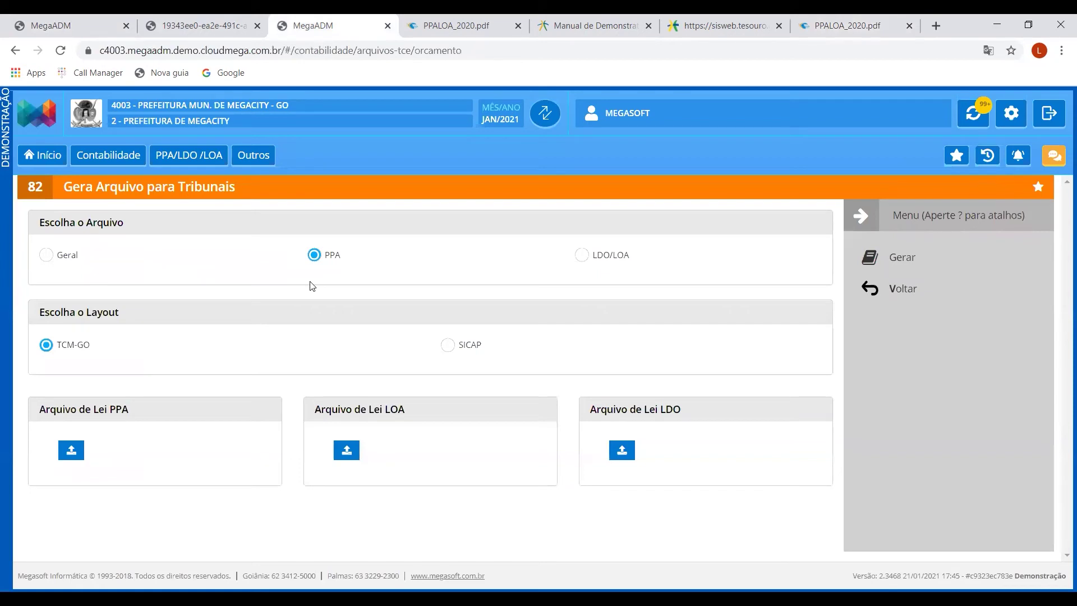
click(582, 256)
click(46, 255)
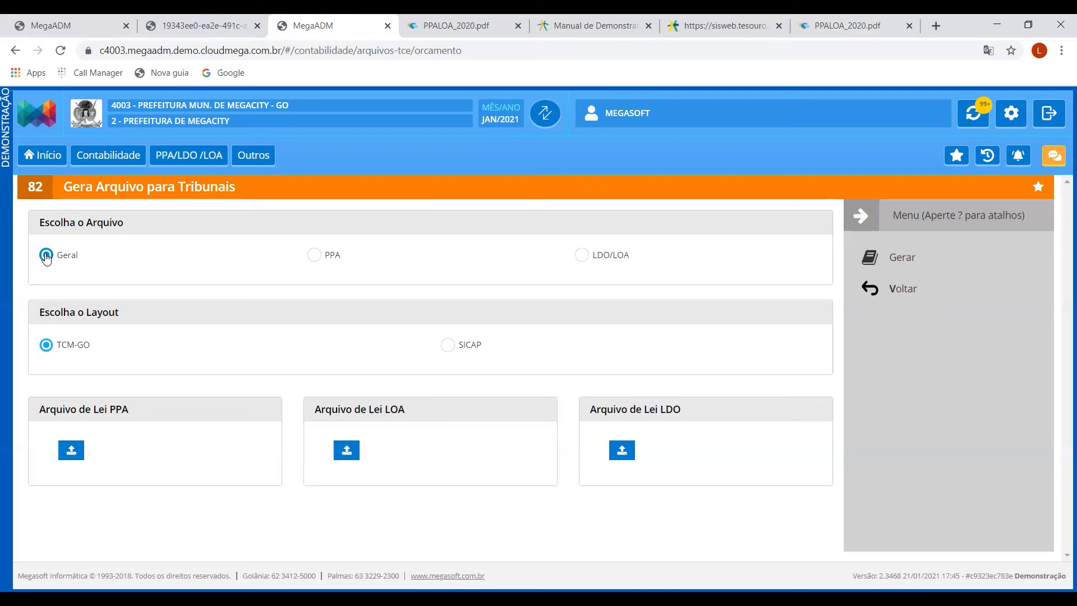
Alternate the court file type between LDO/LOA, Geral and PPA, finishing with LDO/LOA selected
click(582, 256)
click(46, 255)
click(313, 257)
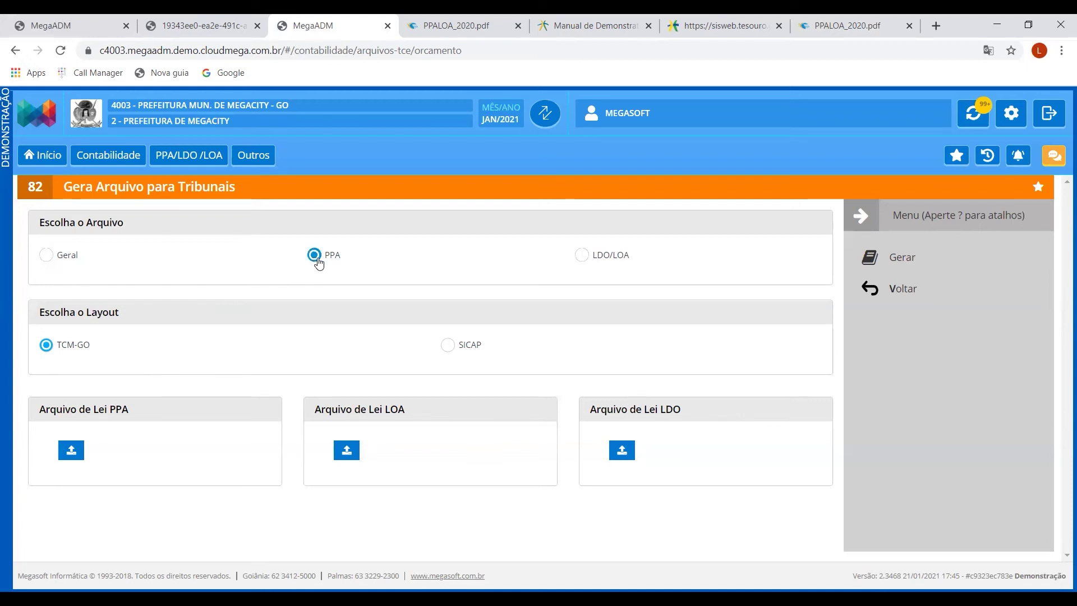
click(586, 259)
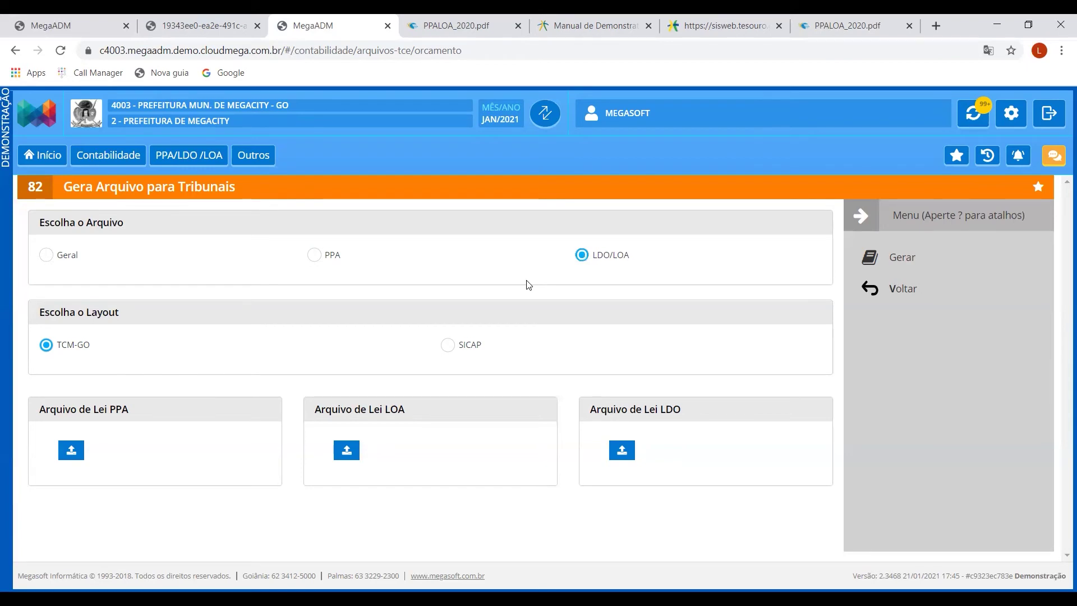
click(315, 256)
click(582, 256)
click(315, 257)
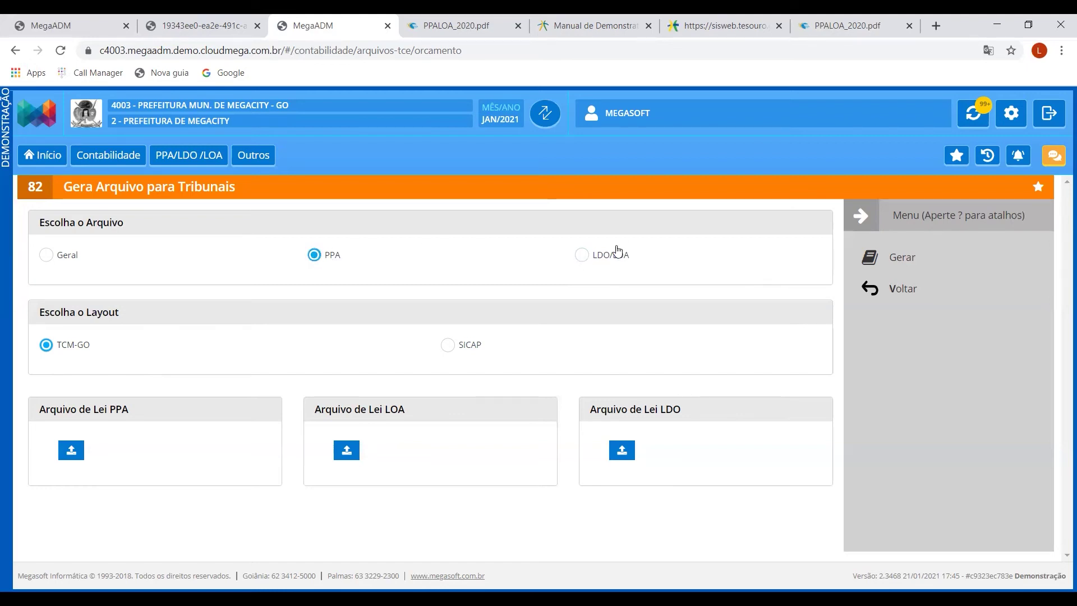
click(587, 259)
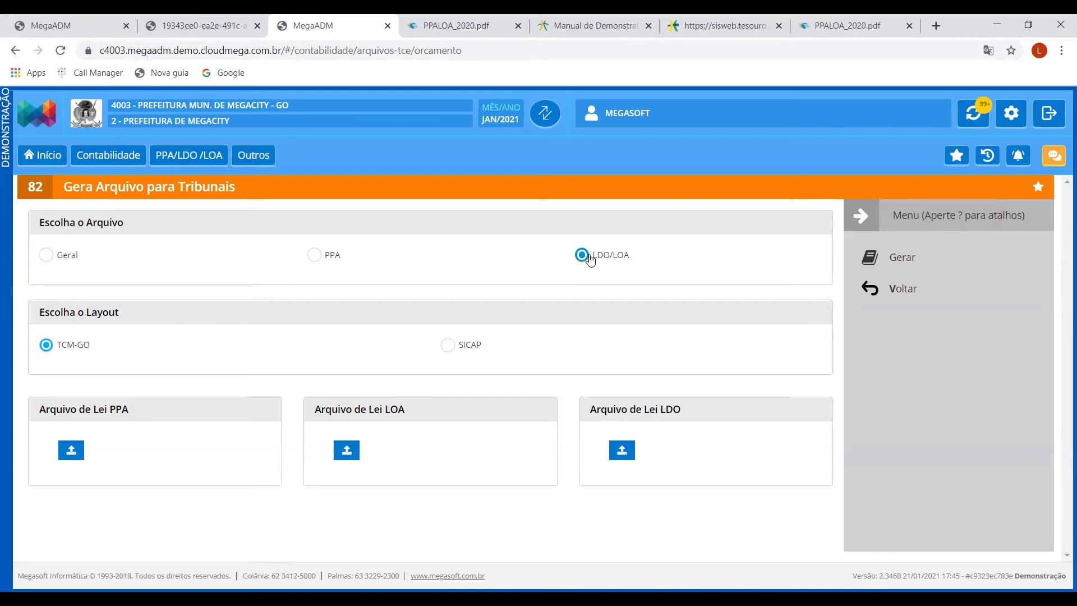
Recheck the PRO and AMP files required for the PPA in the layout document, and return to the Gera Arquivo para Tribunais form
click(869, 25)
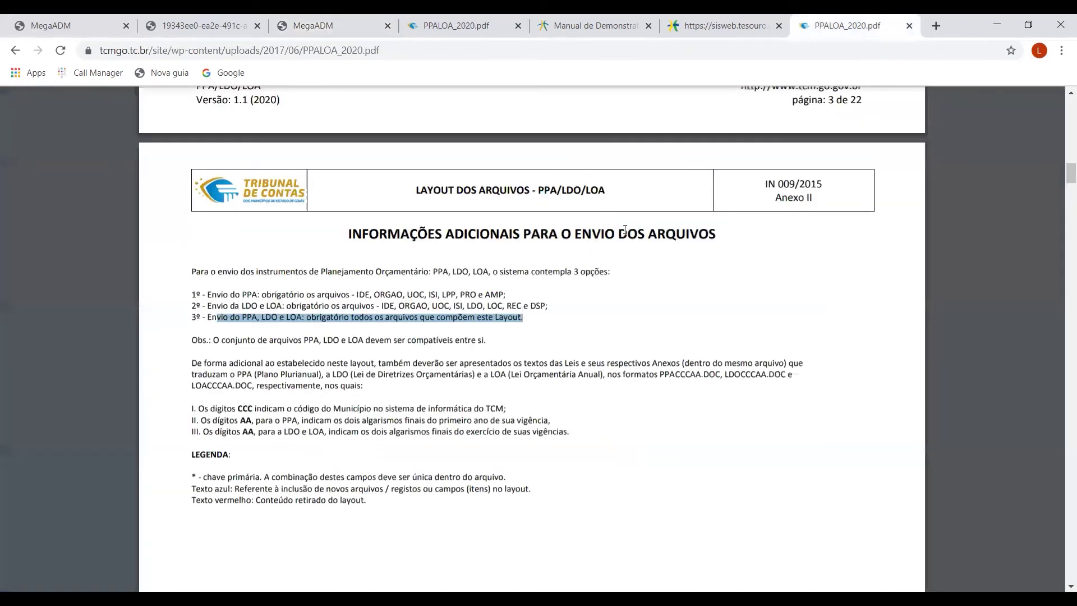
drag(466, 294, 500, 294)
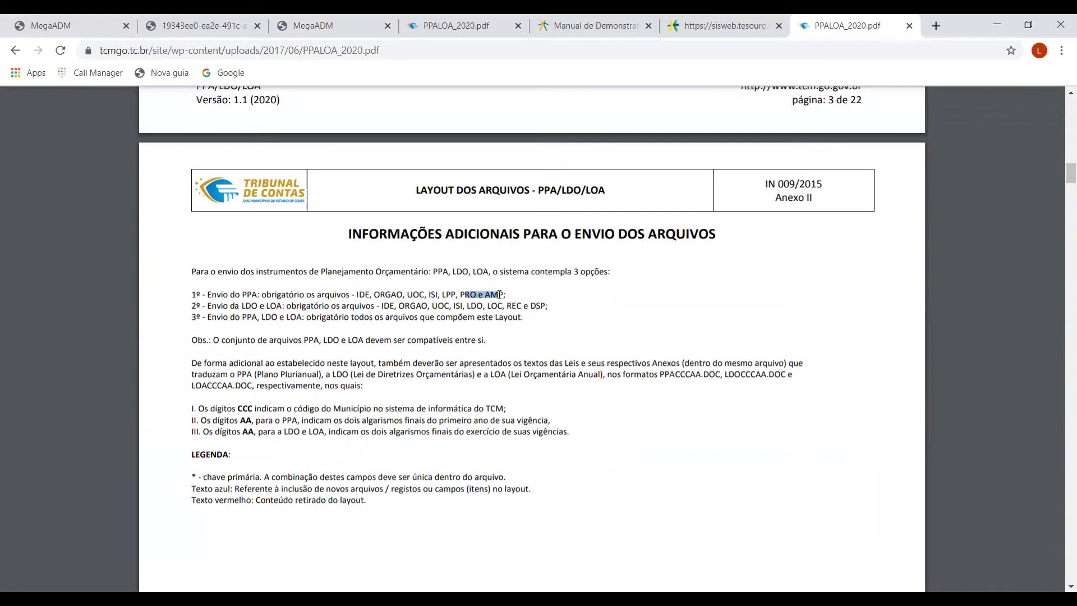
click(35, 18)
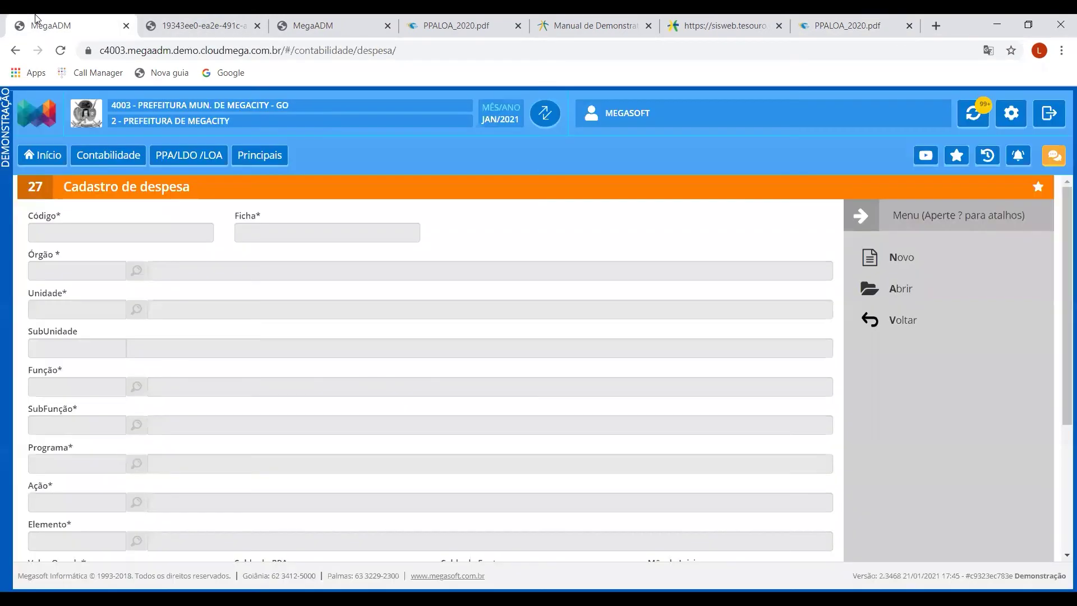
click(317, 23)
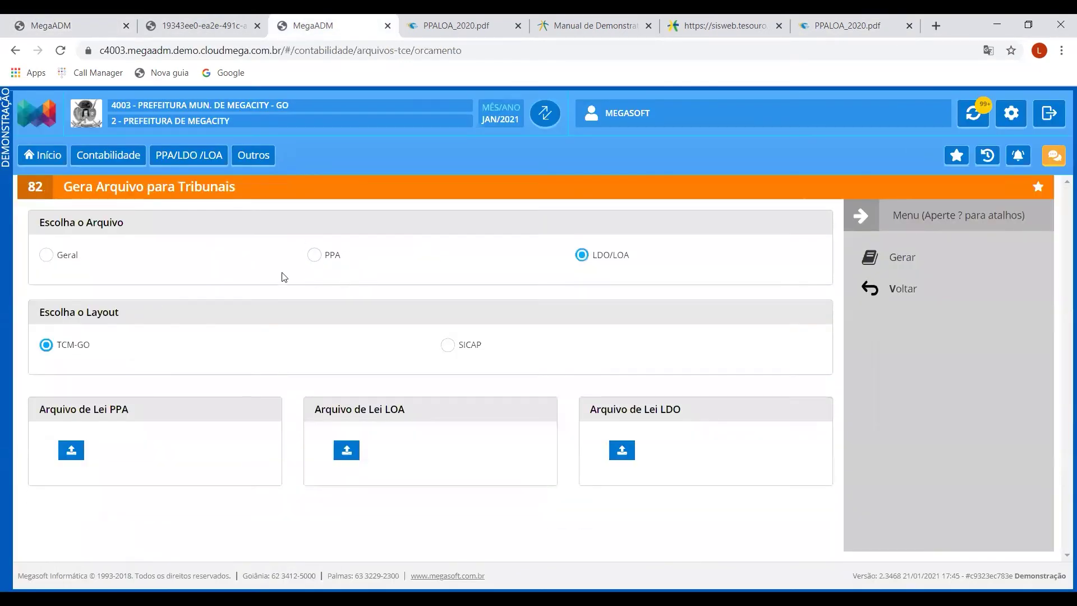
Choose the Geral file type, view the SICAP layout, switch back to TCM-GO and try to generate the court file
click(47, 260)
click(455, 352)
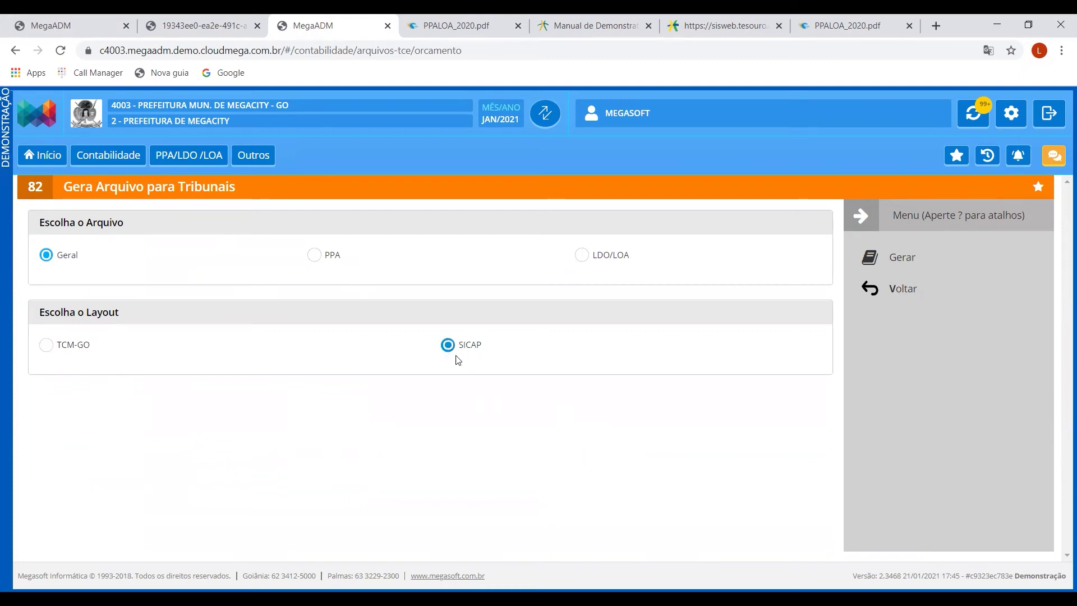
click(47, 347)
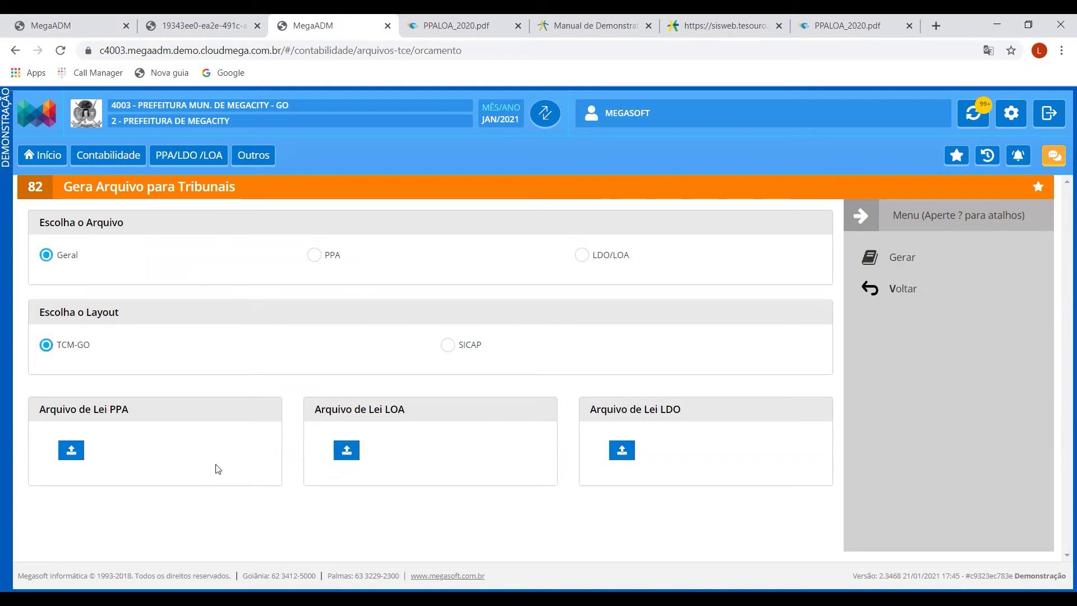
click(901, 268)
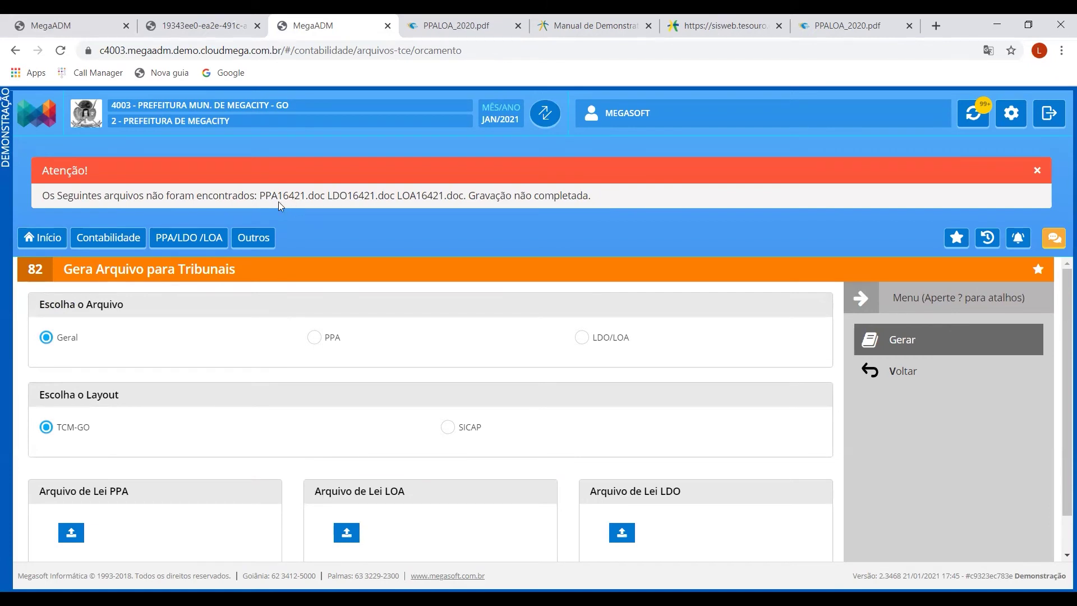
drag(278, 200, 295, 198)
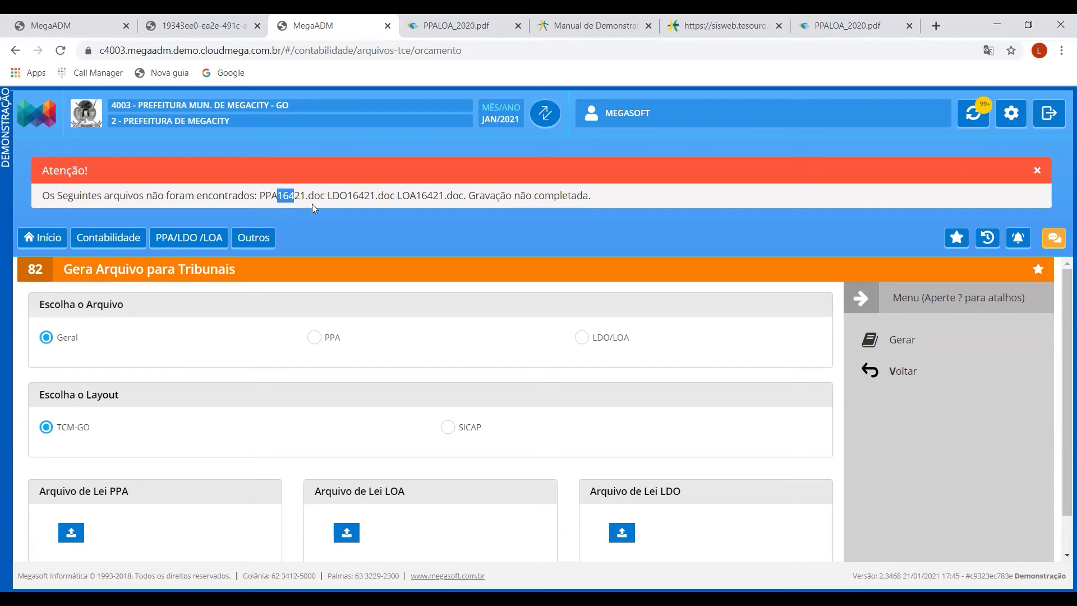
Go back from the layout document to the TCMGO website's home page and find its data submission section
click(861, 20)
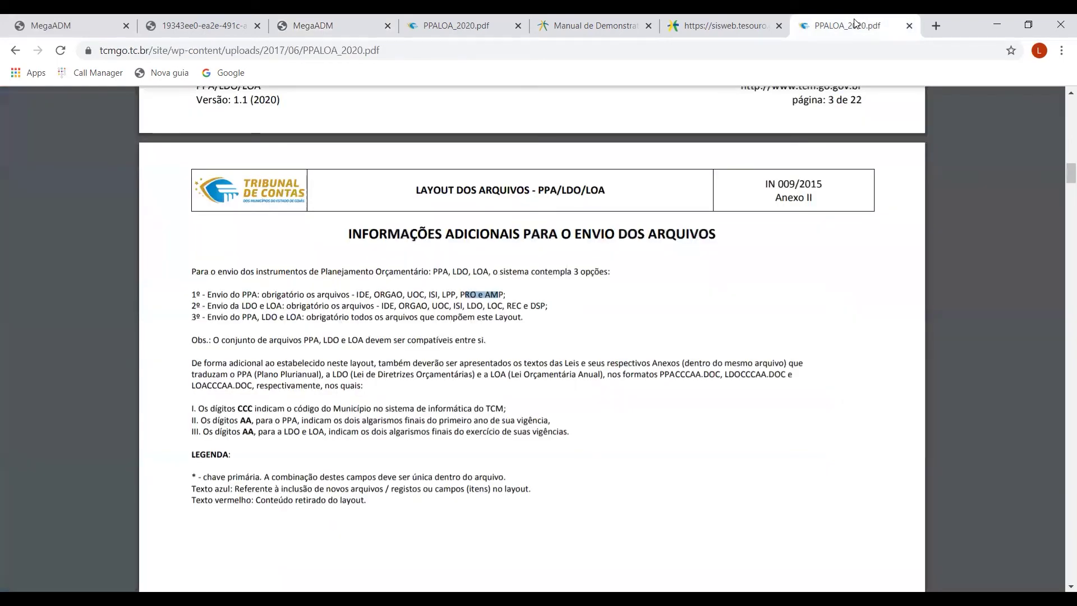
click(17, 51)
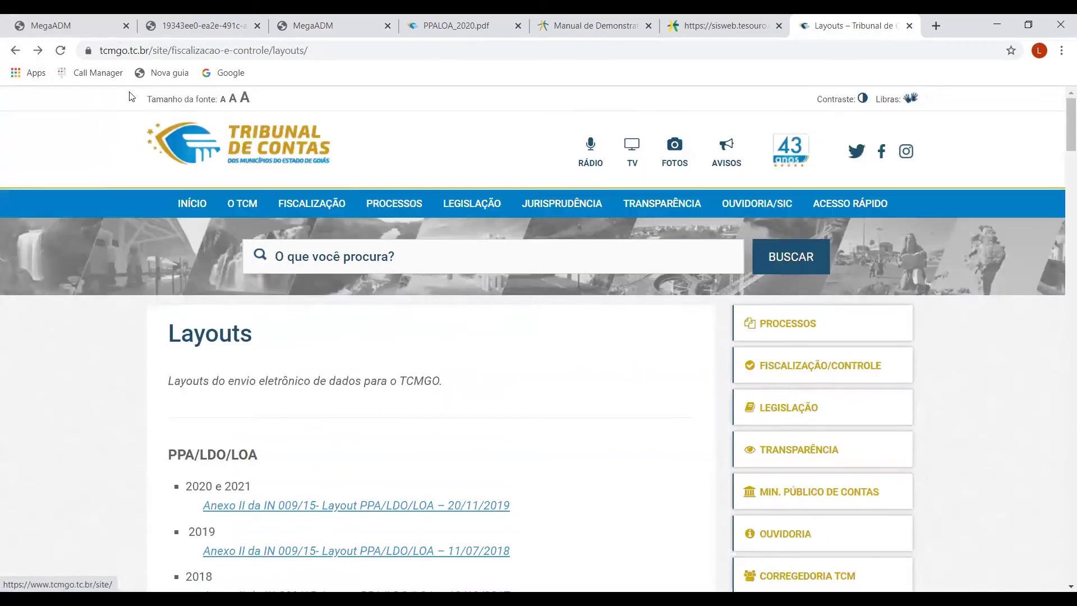
click(17, 51)
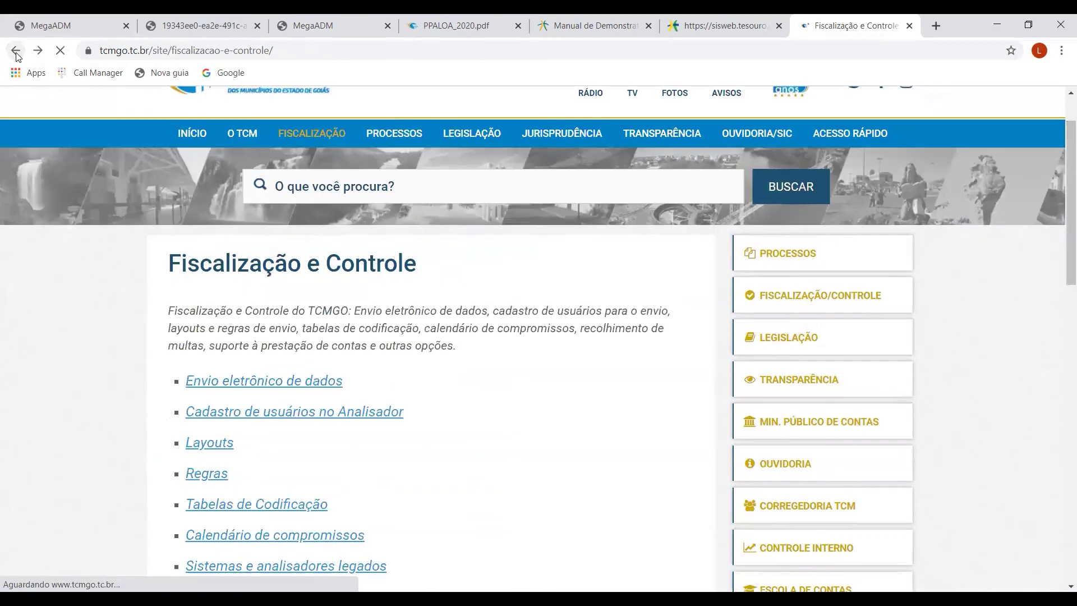
click(17, 51)
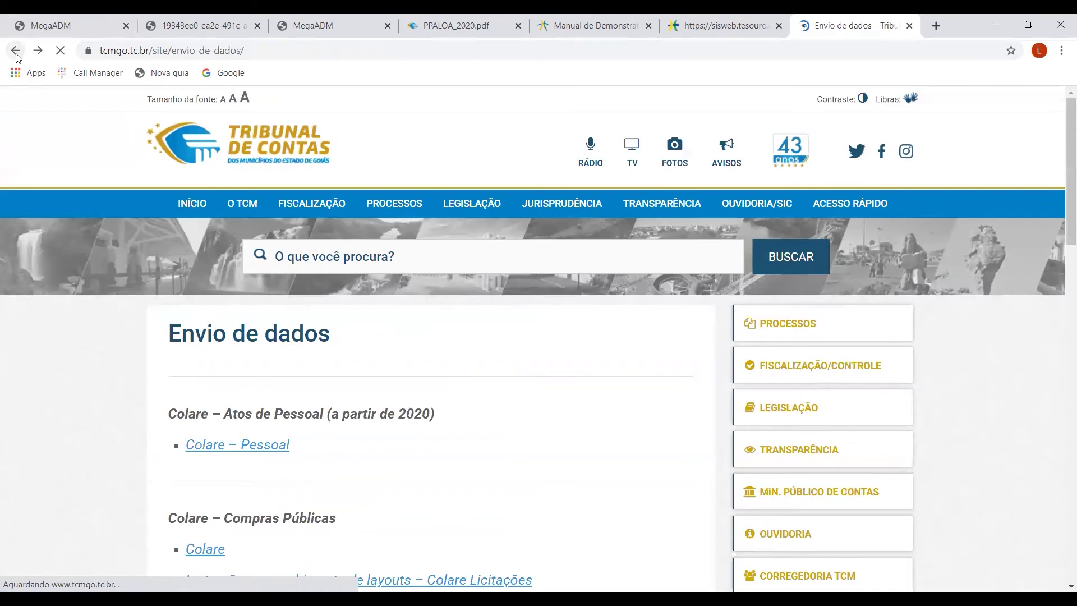
click(16, 55)
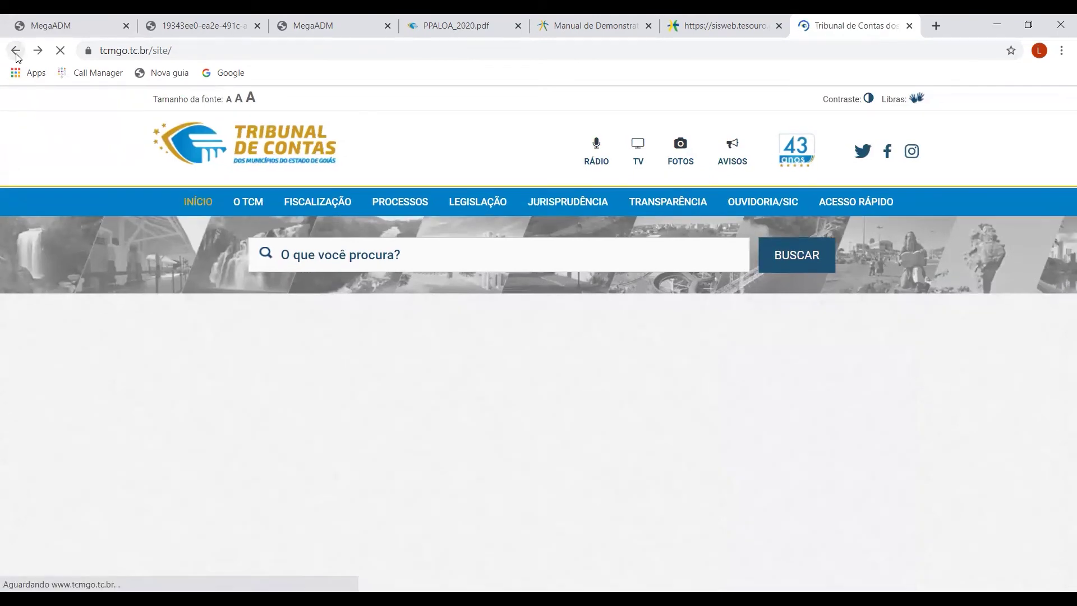
scroll(530, 286, down, 1)
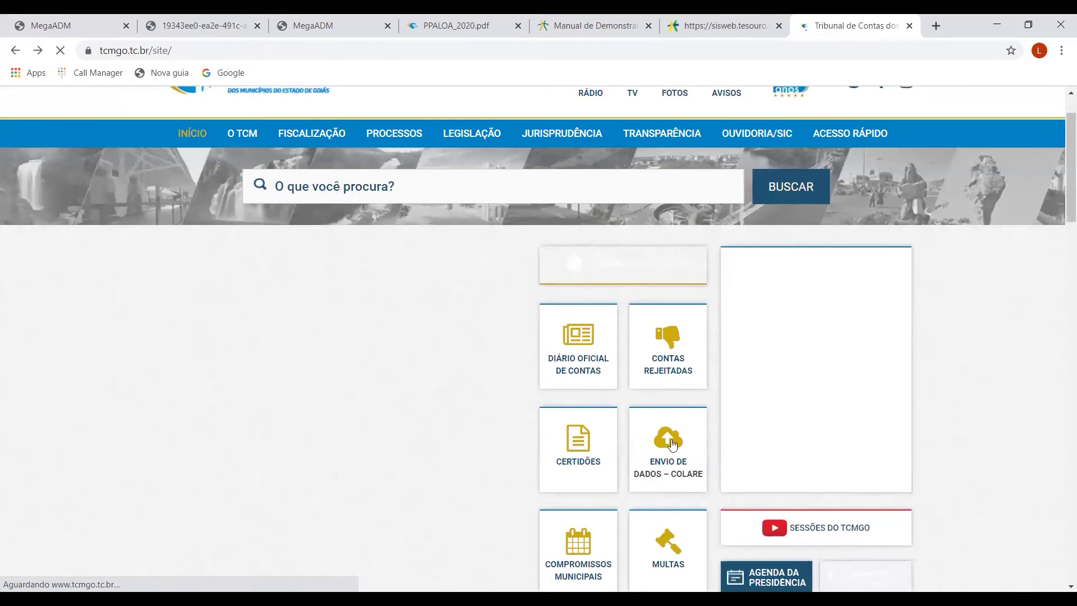
scroll(337, 380, down, 1)
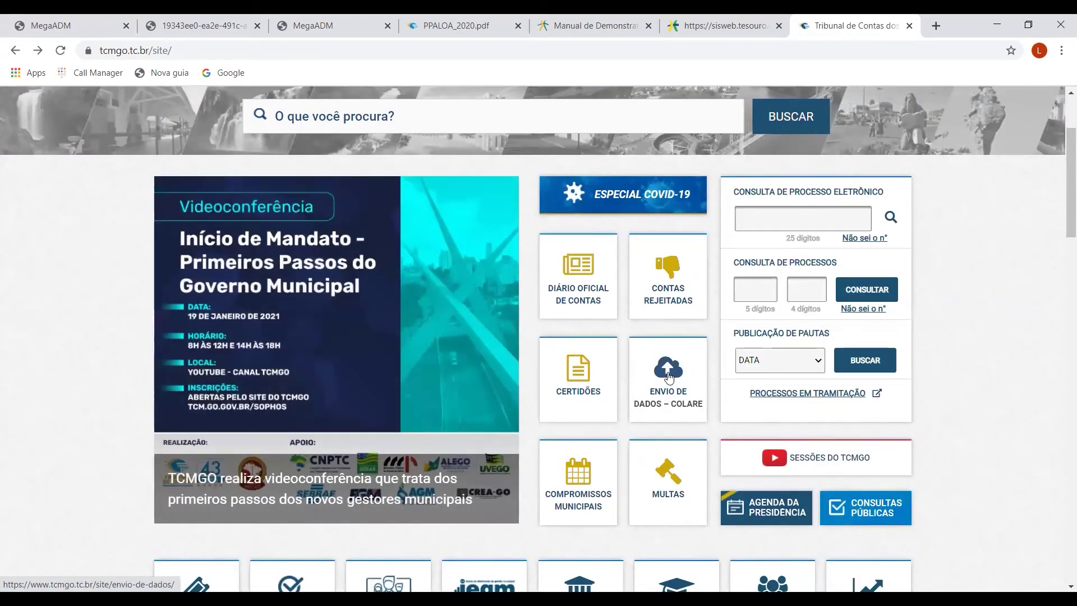
Open the Analisador Web for PPA/LDO/LOA from the Envio de Dados – Colare page
click(668, 375)
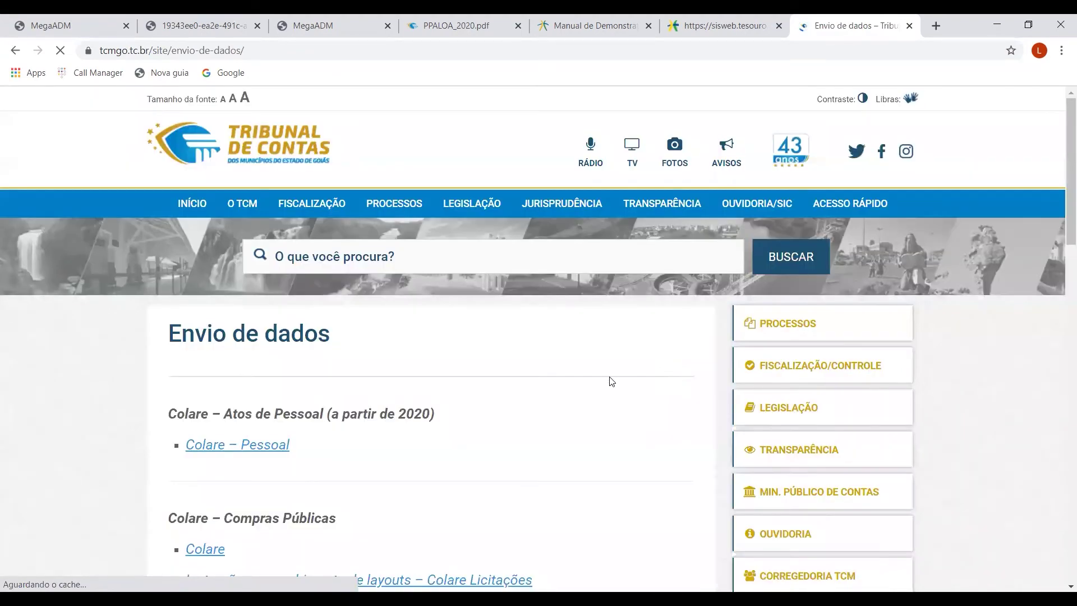
scroll(608, 387, down, 1)
scroll(608, 389, down, 6)
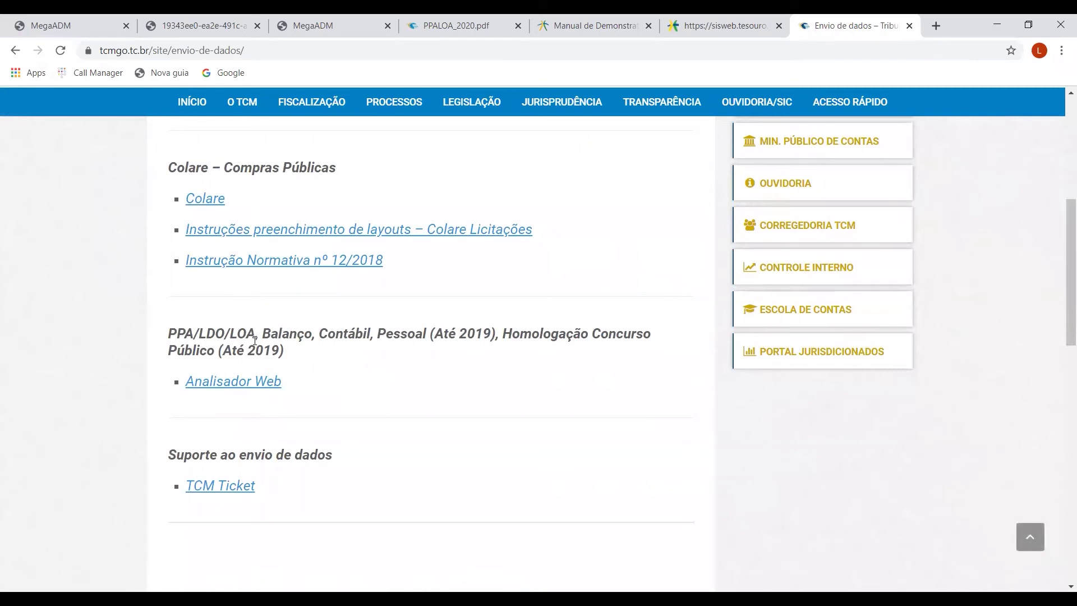
click(227, 383)
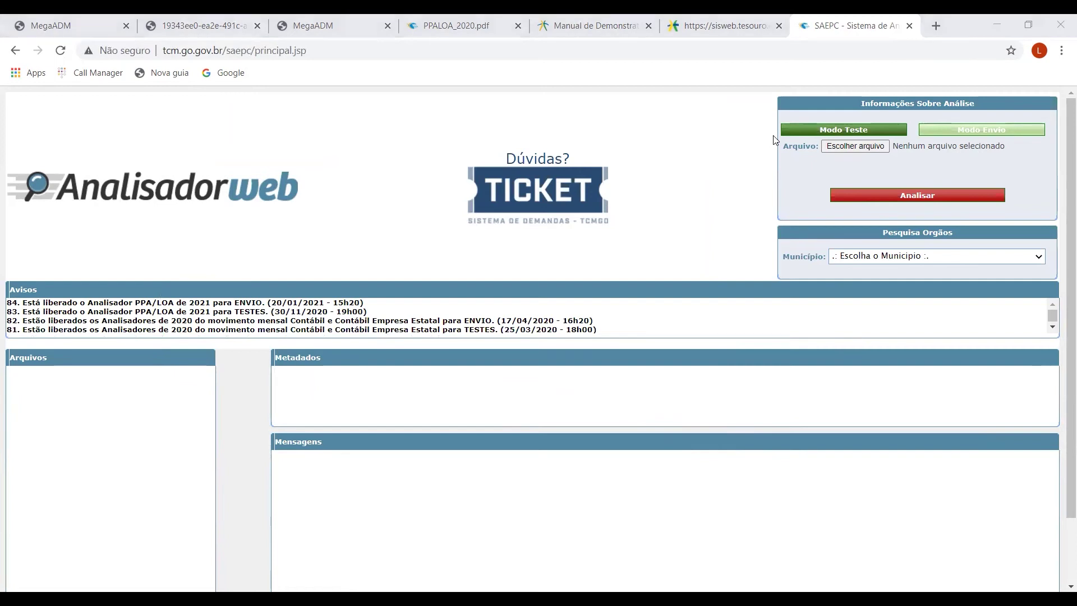
Look up the registered bodies and codes of the municipality AGUA FRIA GOIAS under Pesquisa Orgãos
click(888, 257)
click(877, 338)
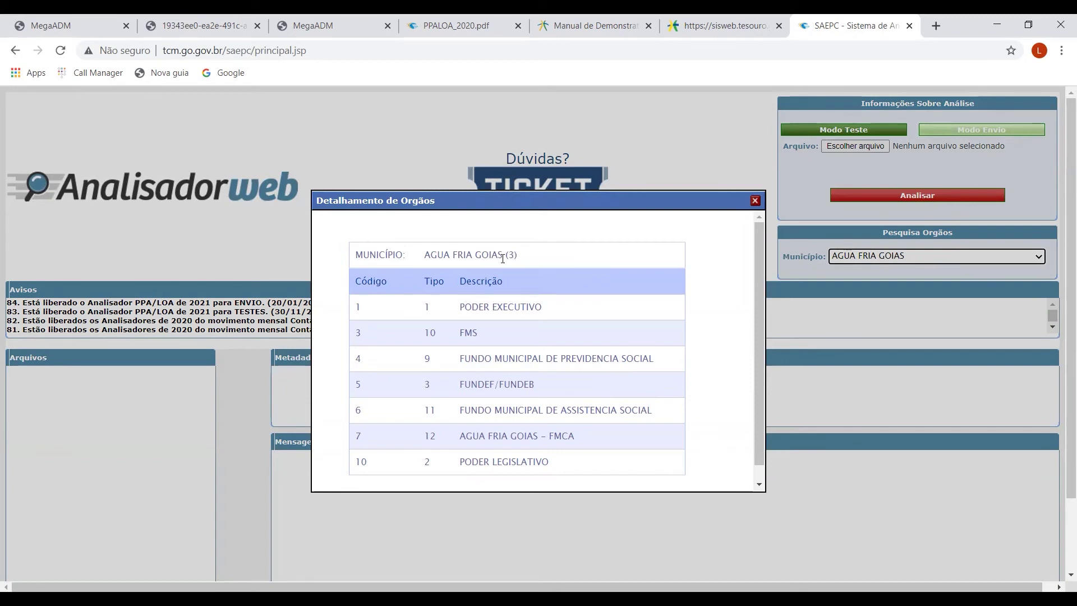
Highlight AGUA FRIA GOIAS's municipality code, and look up and highlight the code of MOSSAMEDES under Pesquisa Orgãos
drag(516, 255, 511, 255)
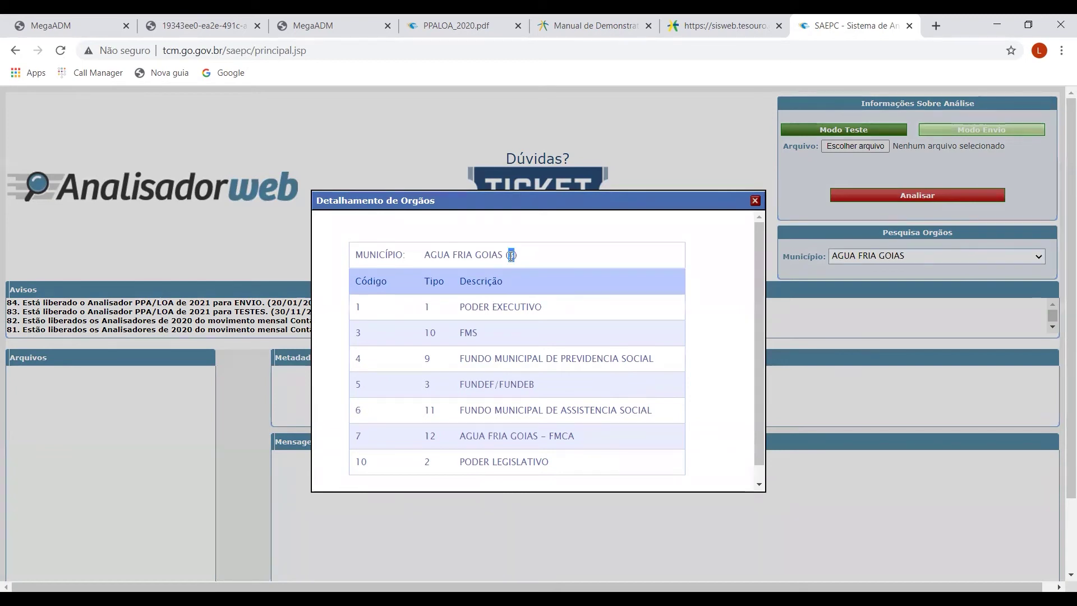
click(755, 200)
click(880, 258)
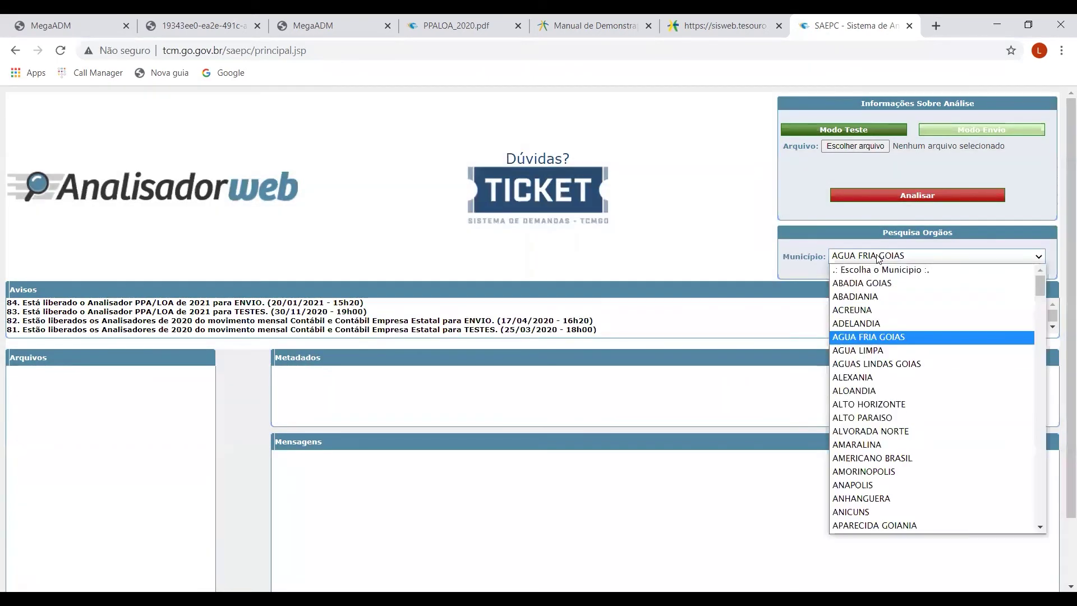
text(moiporas)
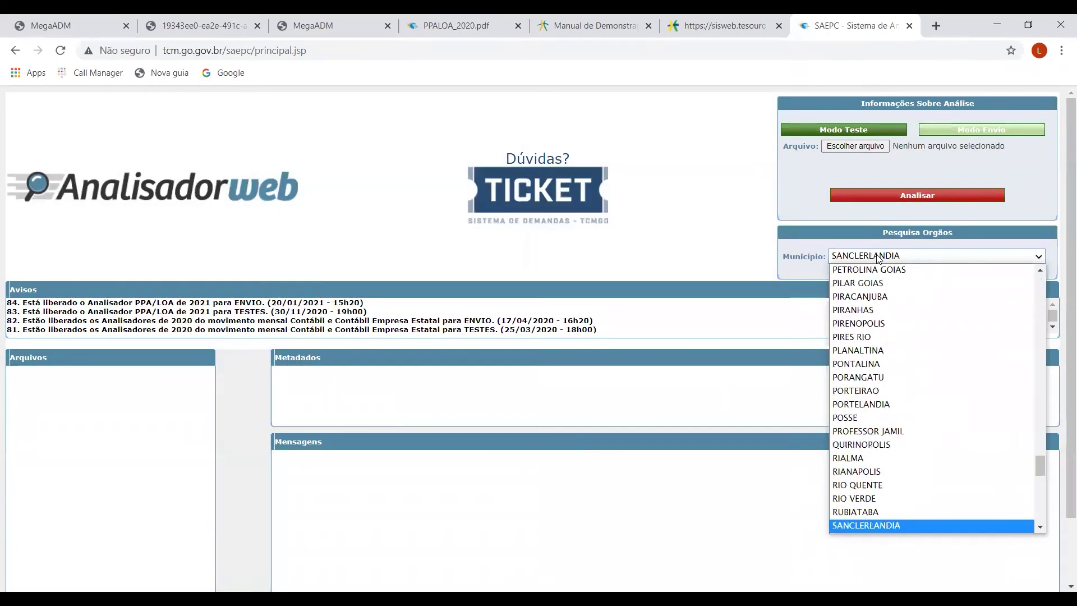
text(moipora)
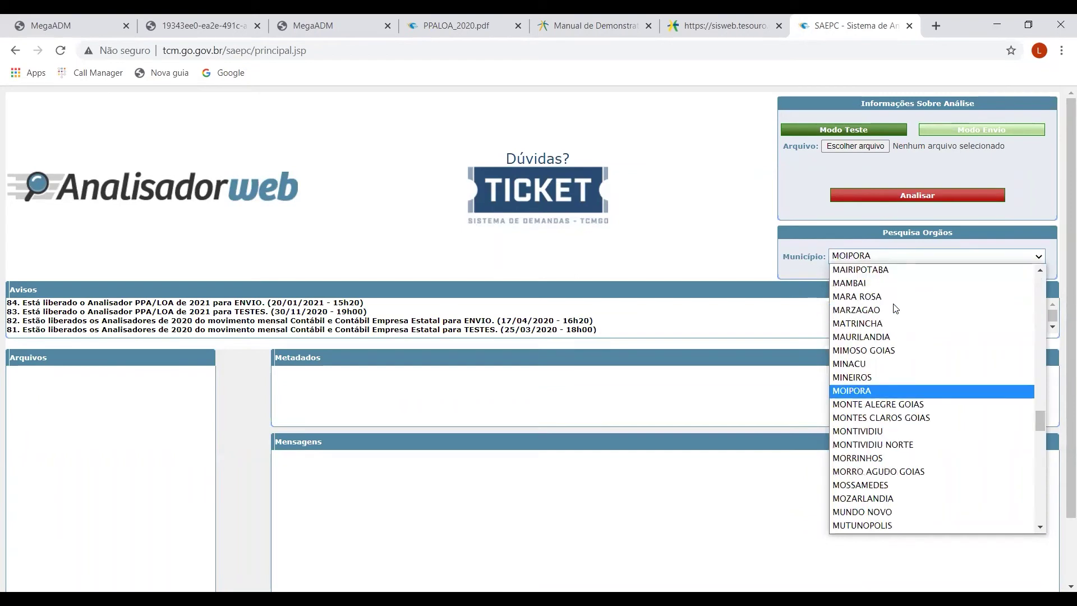
click(897, 485)
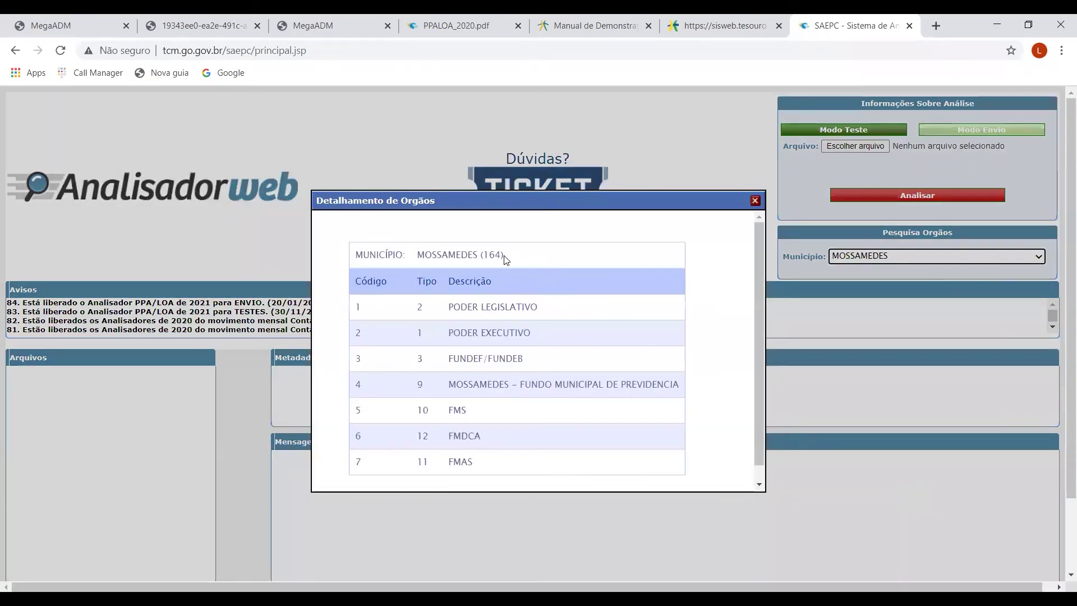
drag(501, 255, 486, 256)
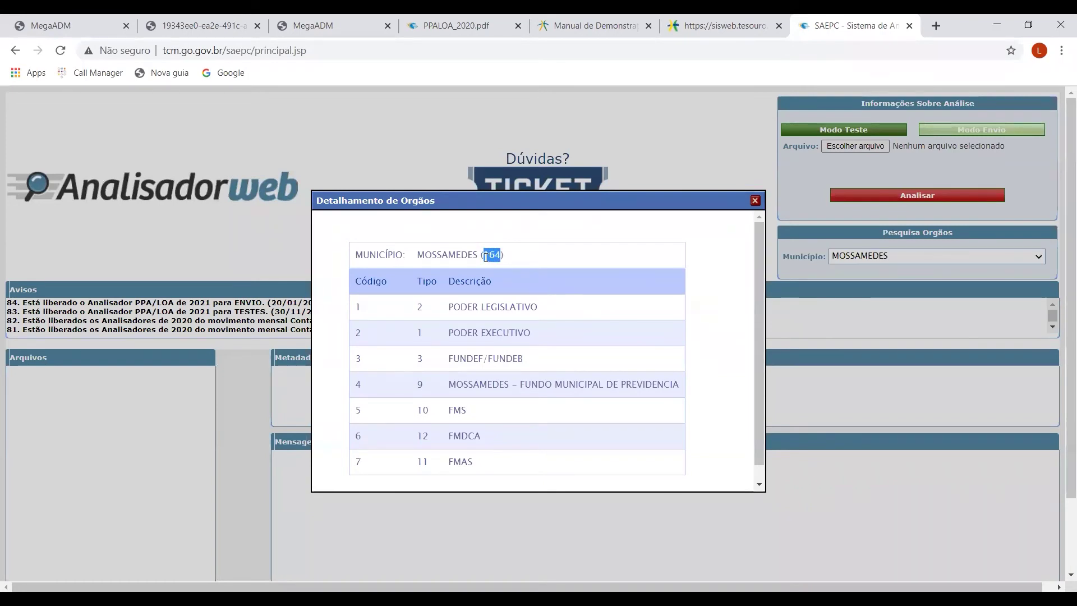
click(755, 200)
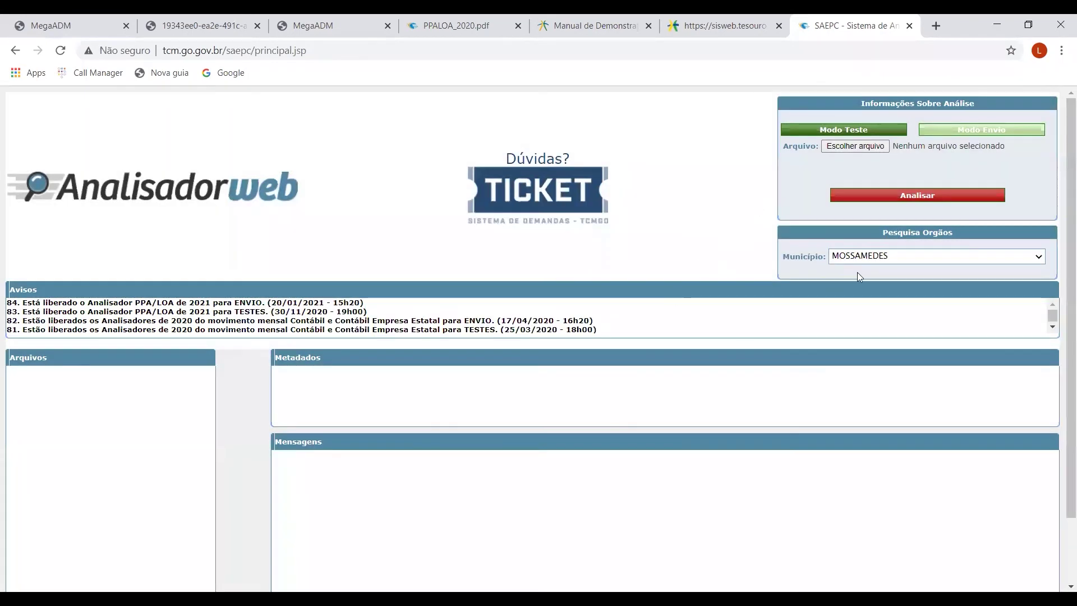
Look up the municipality BELA VISTA GOIAS under Pesquisa Orgãos and highlight its code
click(895, 256)
text(be)
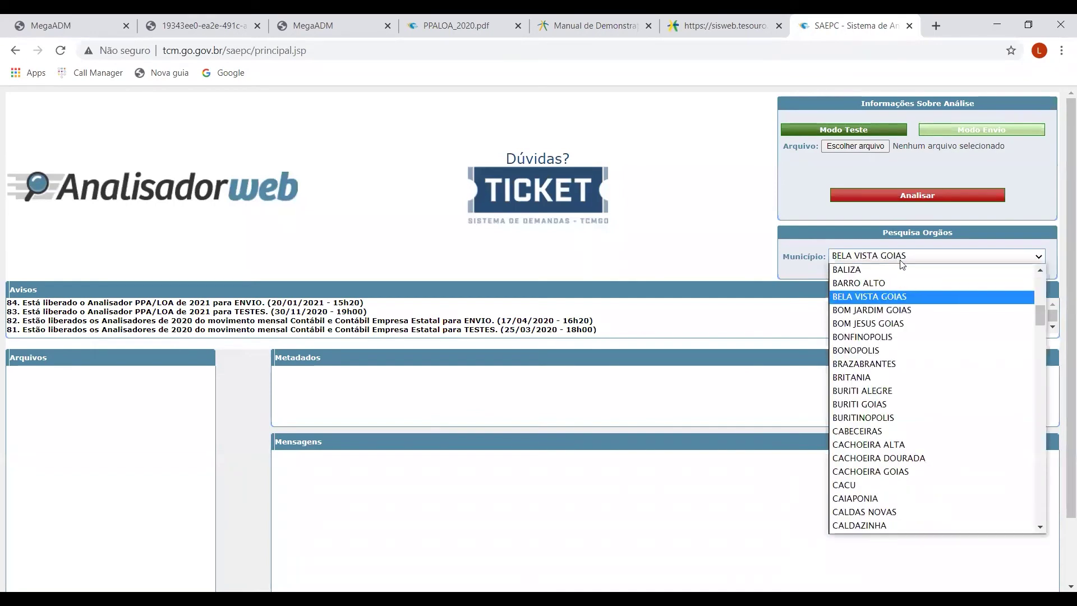
click(890, 297)
drag(549, 254, 560, 254)
click(755, 200)
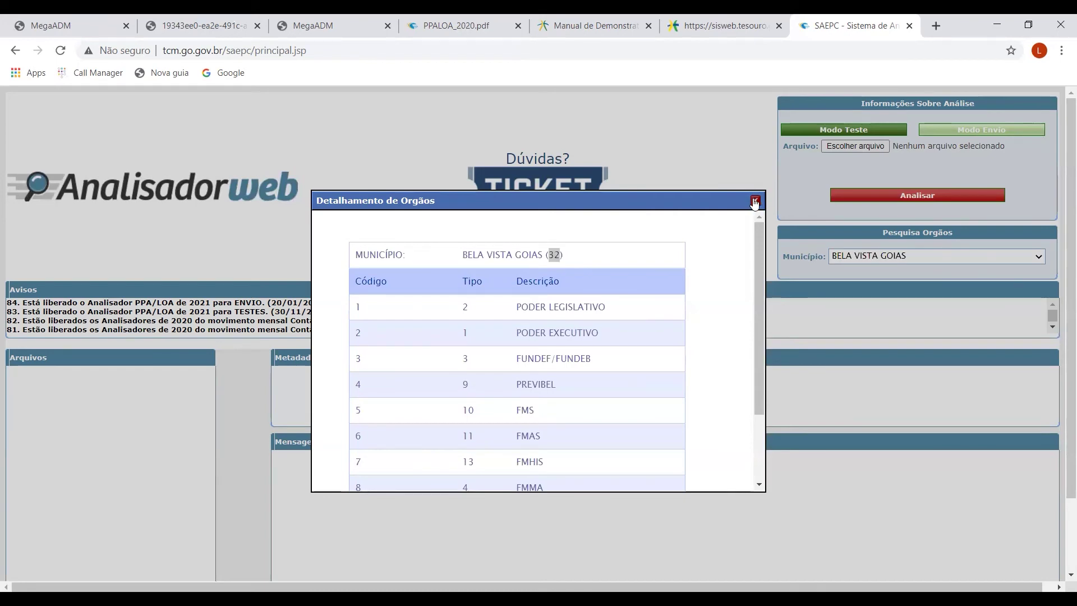
Return to MegaADM's Gera Arquivo para Tribunais page and dismiss the missing-files warning
click(84, 21)
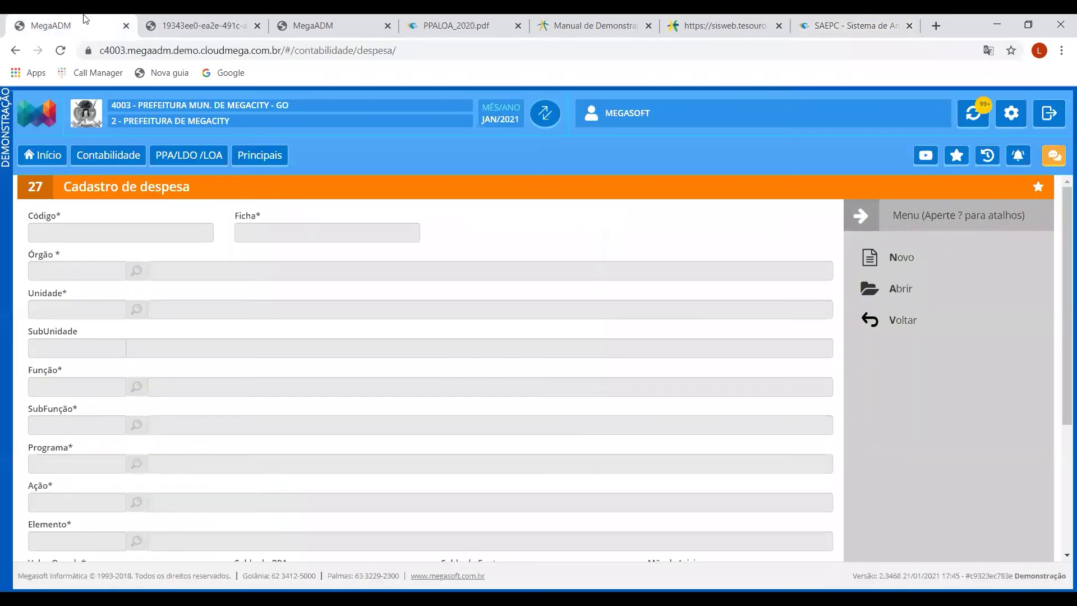
click(314, 24)
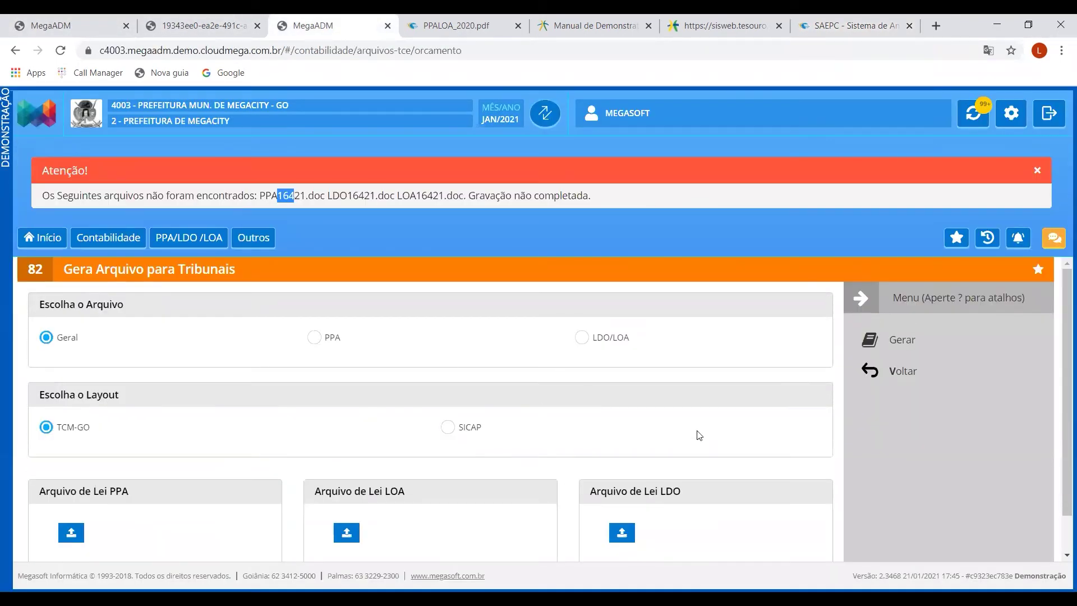
scroll(701, 432, down, 1)
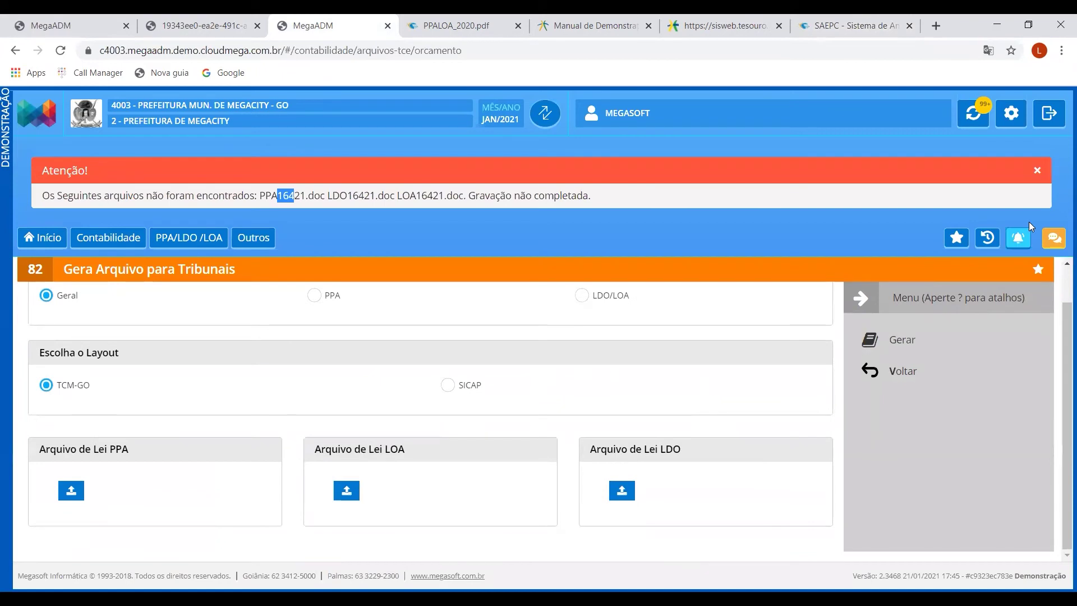
click(1038, 170)
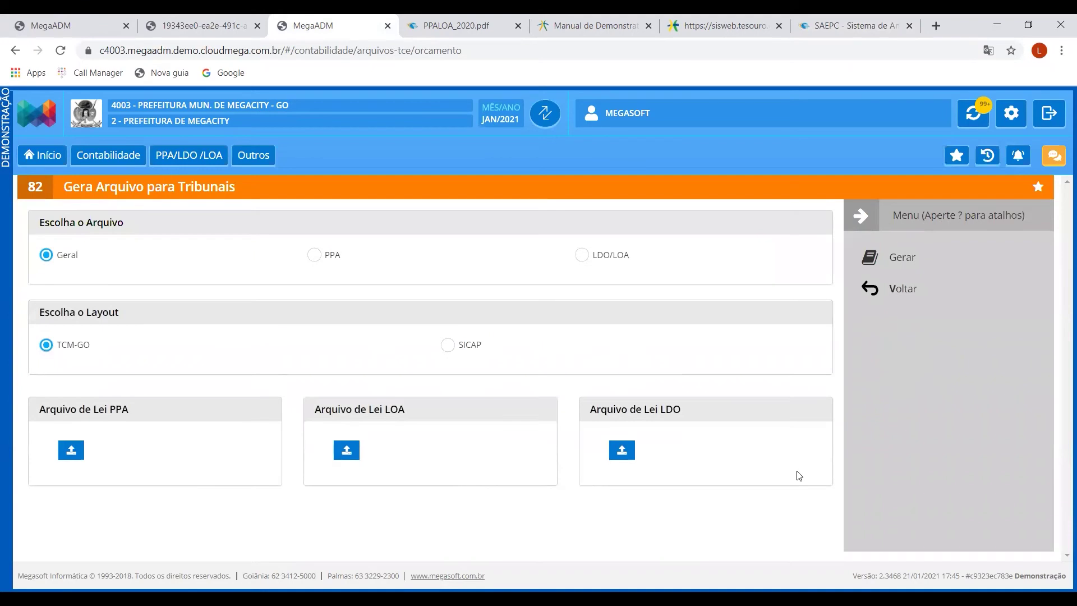
Attach PPA16421.doc from the Documentos folder as the PPA law file
click(67, 452)
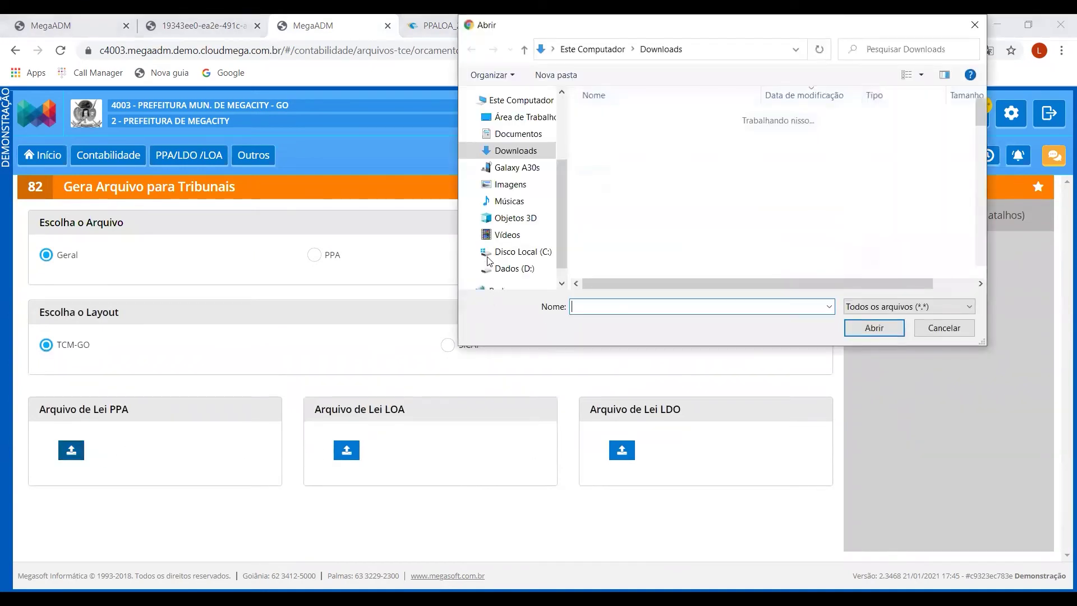
click(536, 138)
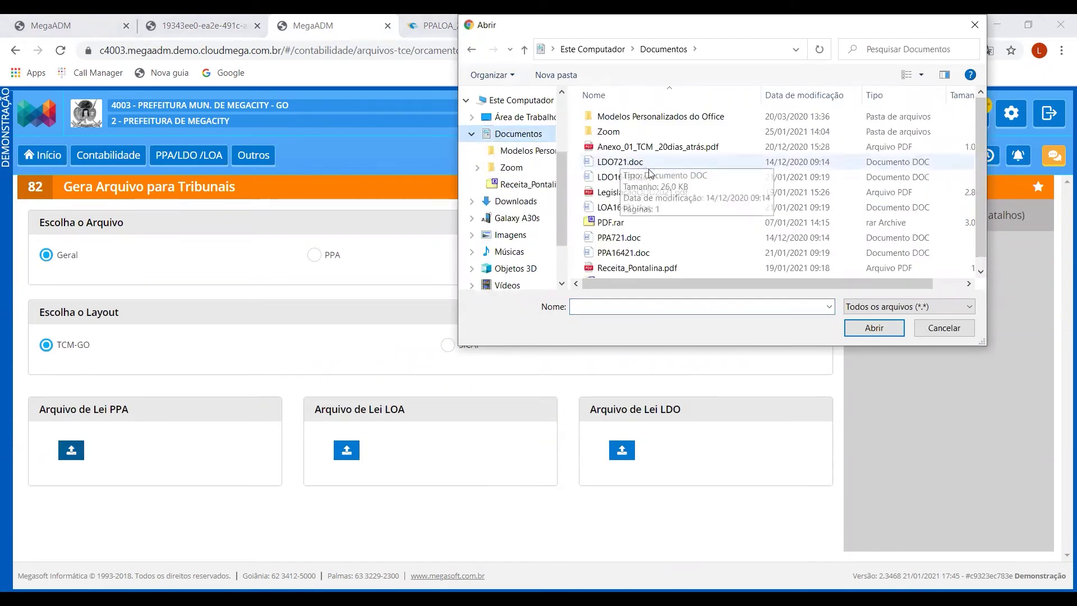
click(627, 255)
double_click(627, 255)
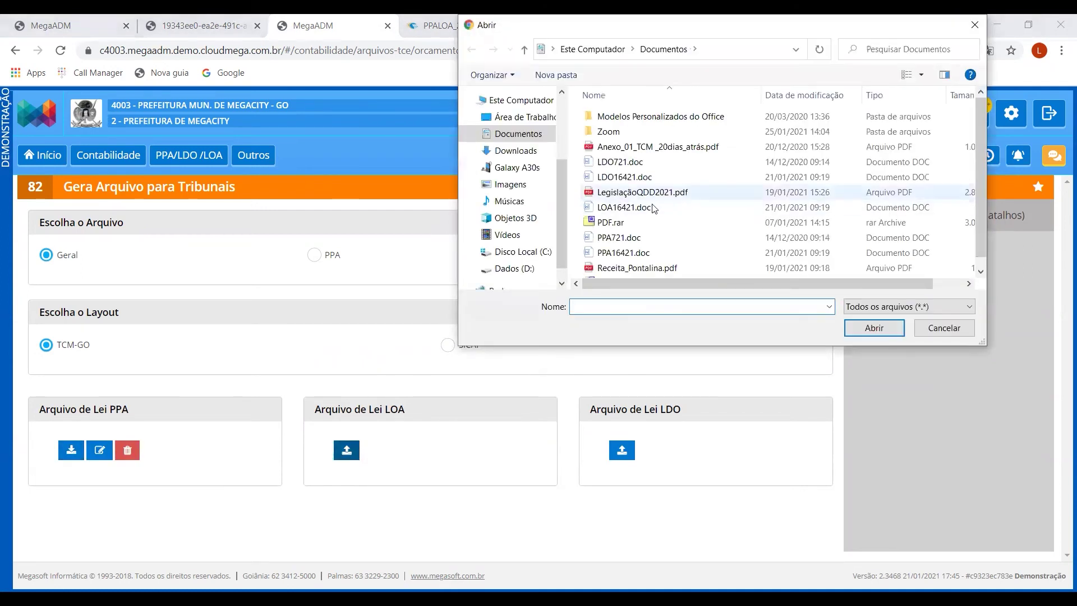
Attach LOA16421.doc and LDO16421.doc as the LOA and LDO law files, and generate the TCM-GO court file
click(634, 209)
double_click(634, 209)
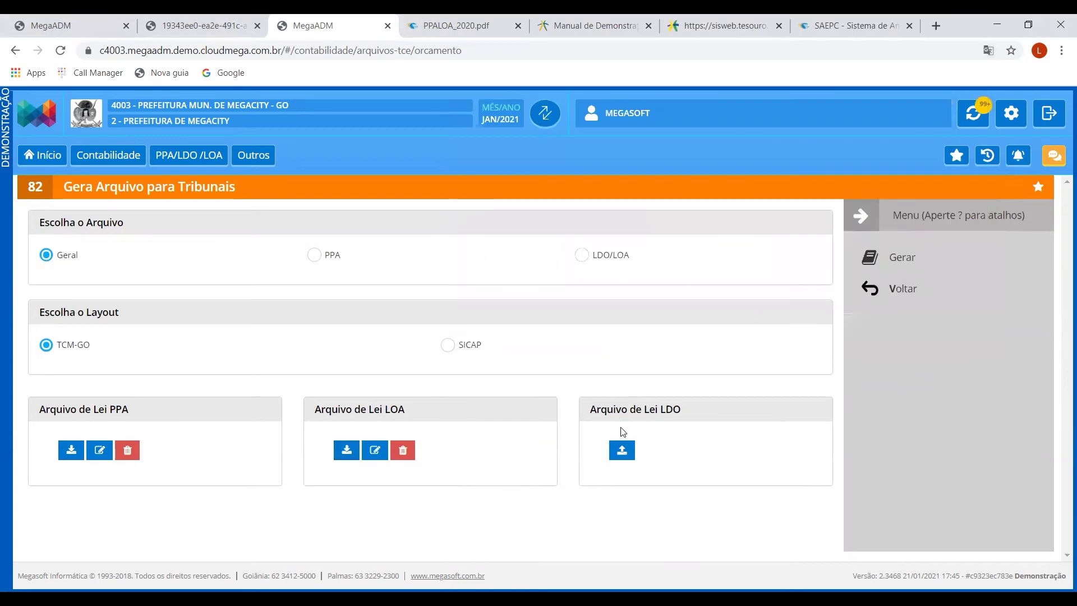
click(624, 455)
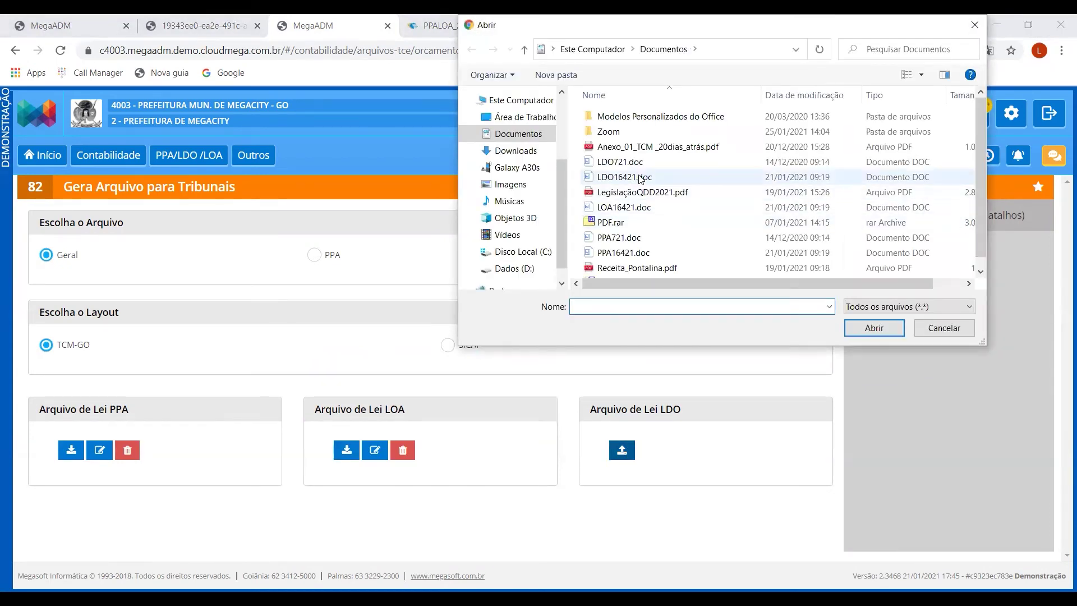
click(641, 178)
double_click(641, 178)
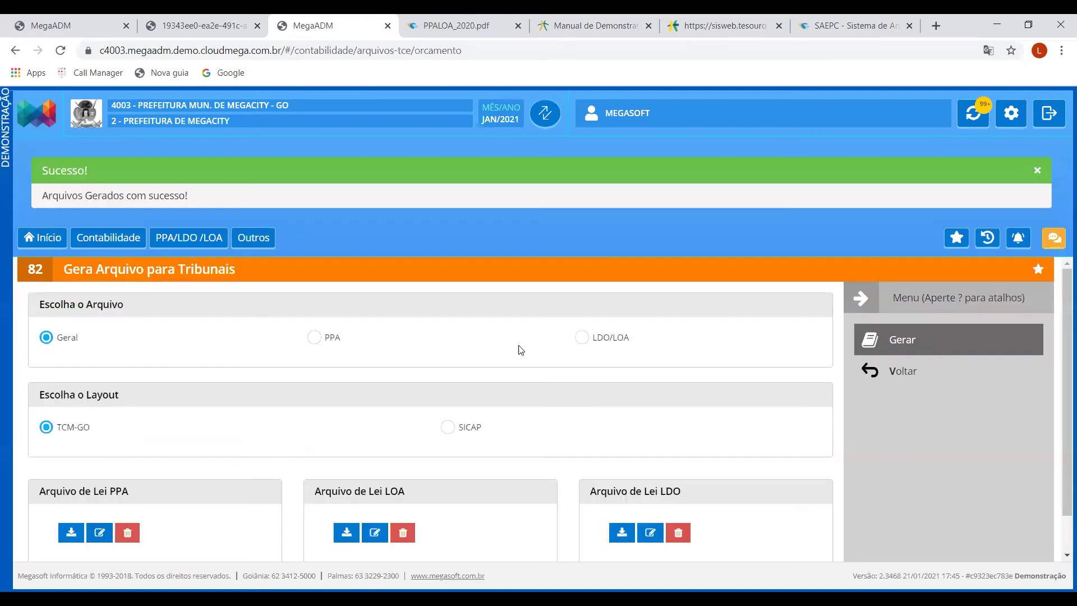
scroll(252, 460, down, 2)
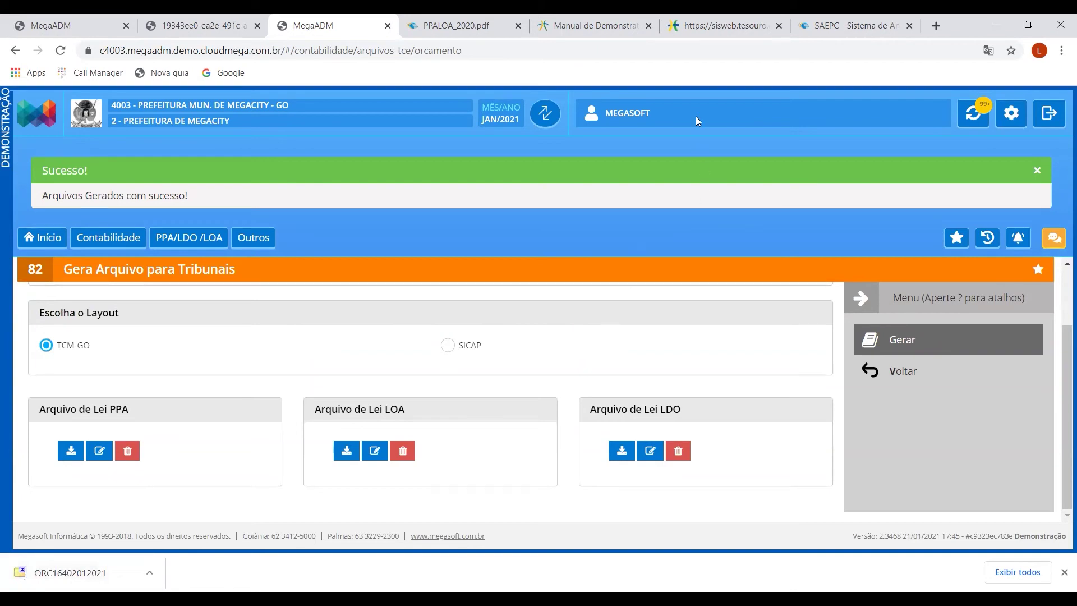
click(843, 26)
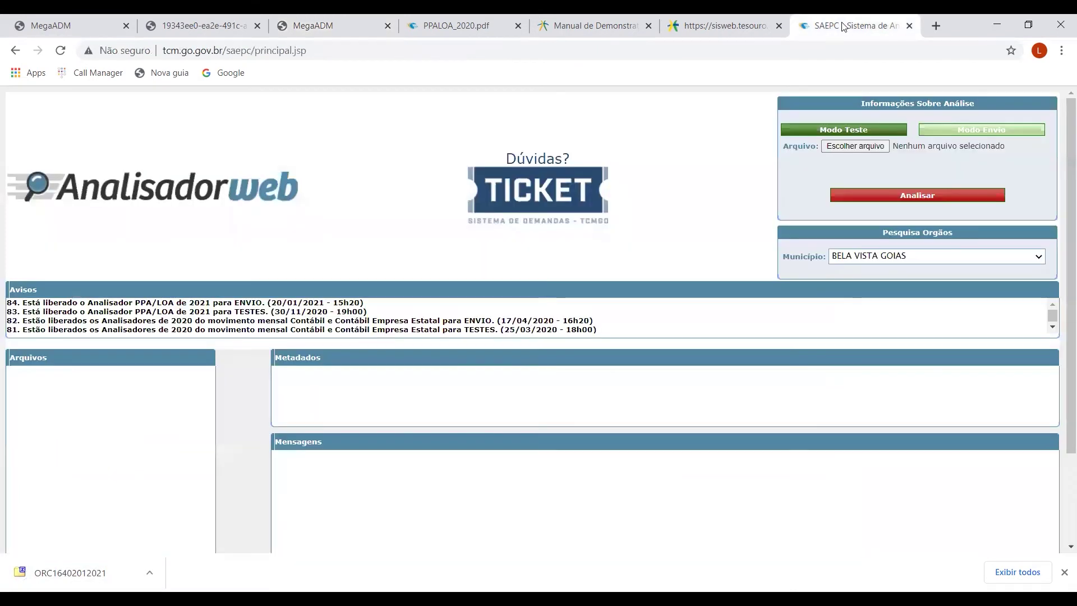
click(854, 148)
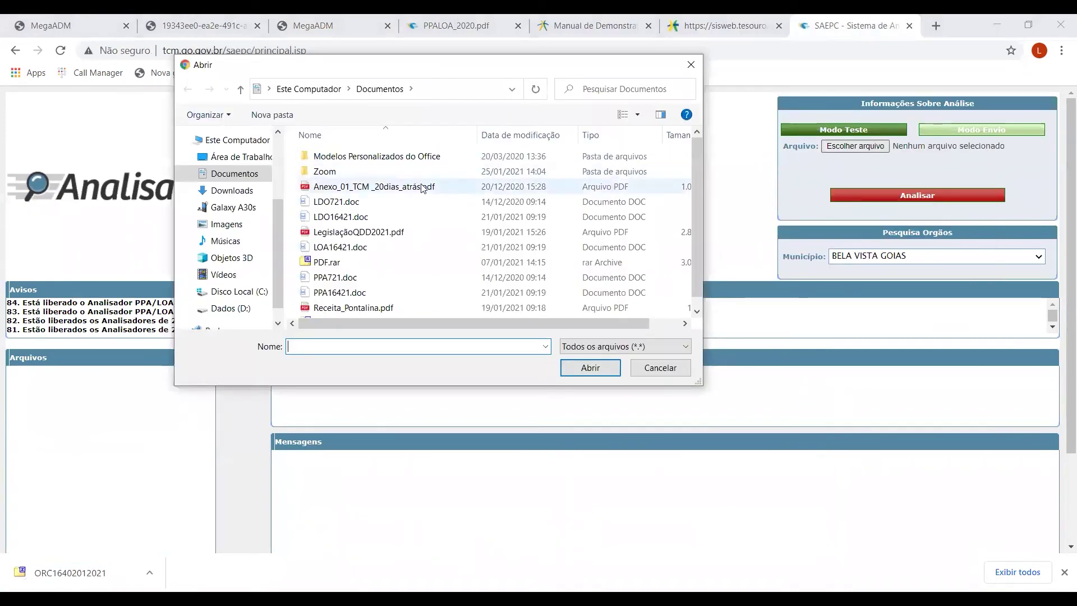
click(241, 193)
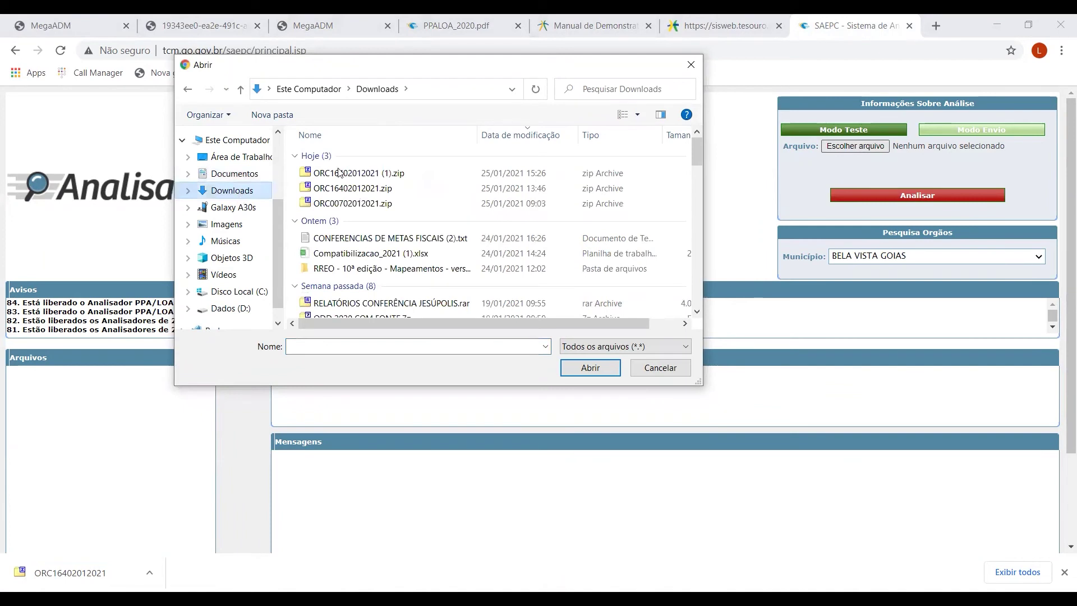
double_click(370, 174)
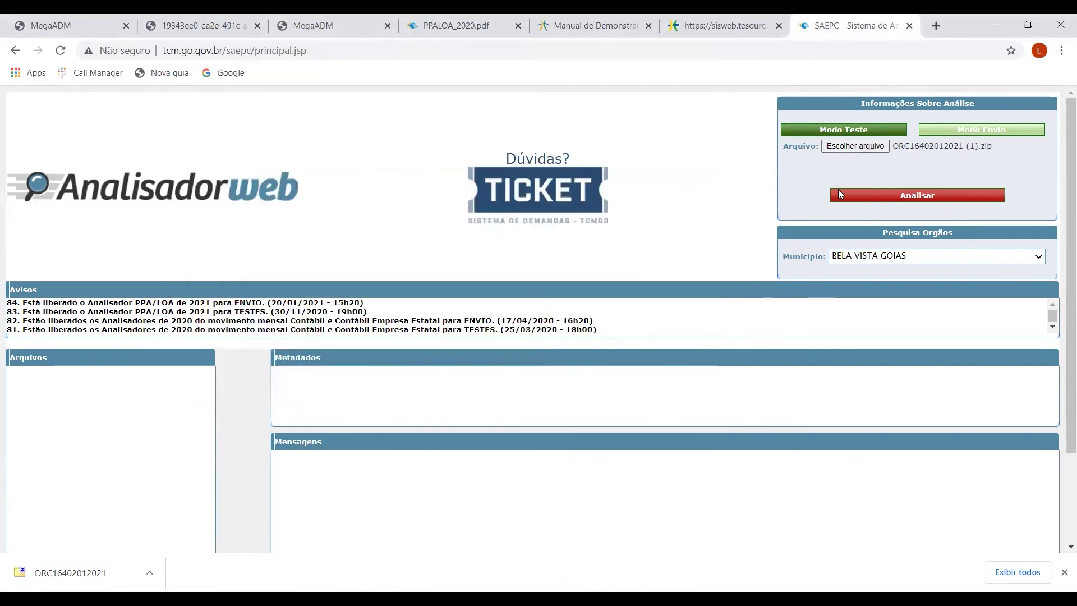
click(889, 196)
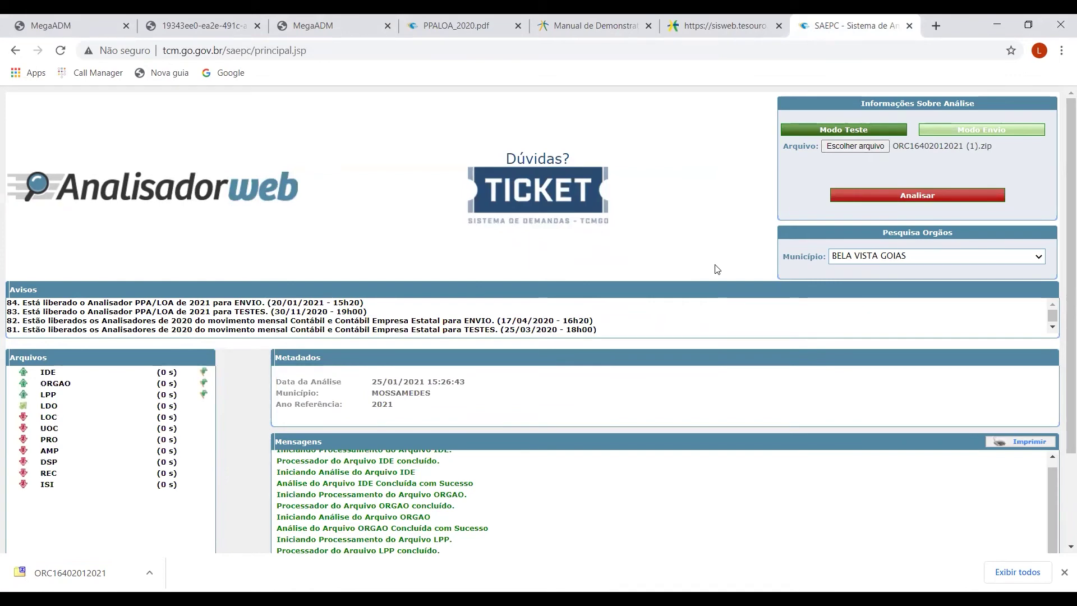
scroll(802, 313, down, 3)
scroll(819, 385, down, 2)
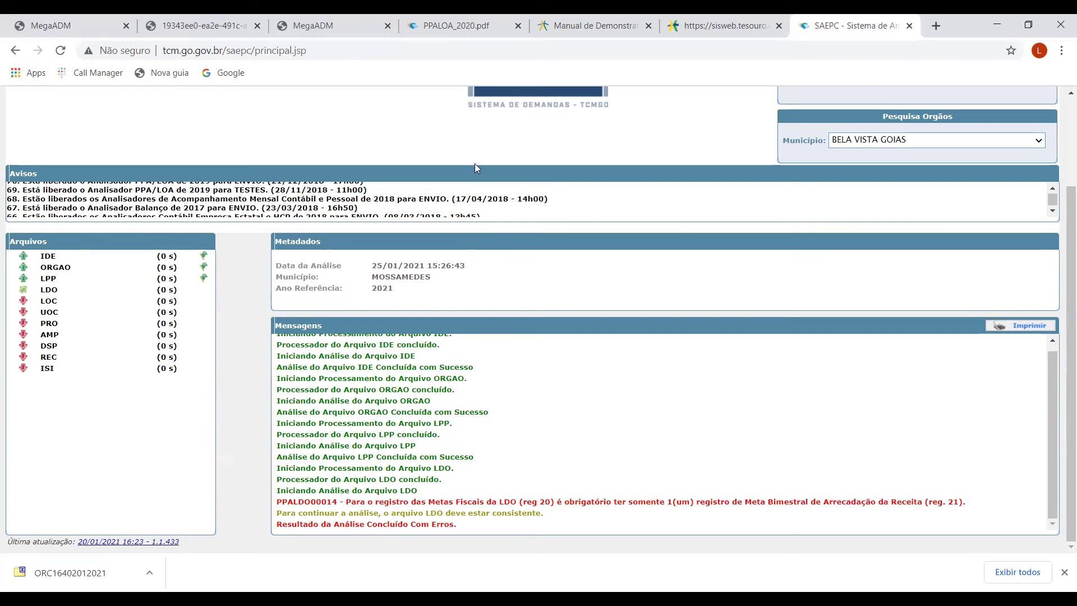
Compare the file index in PPALOA_2020.pdf with the analysed files, highlighting the LDO entry and its analysis message
click(461, 26)
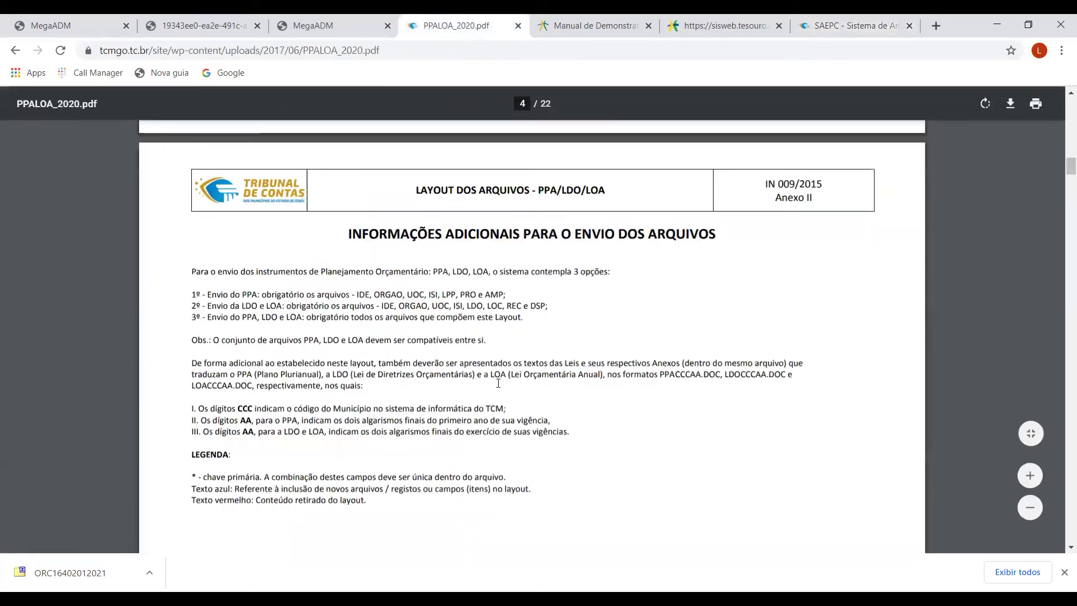
scroll(518, 325, up, 20)
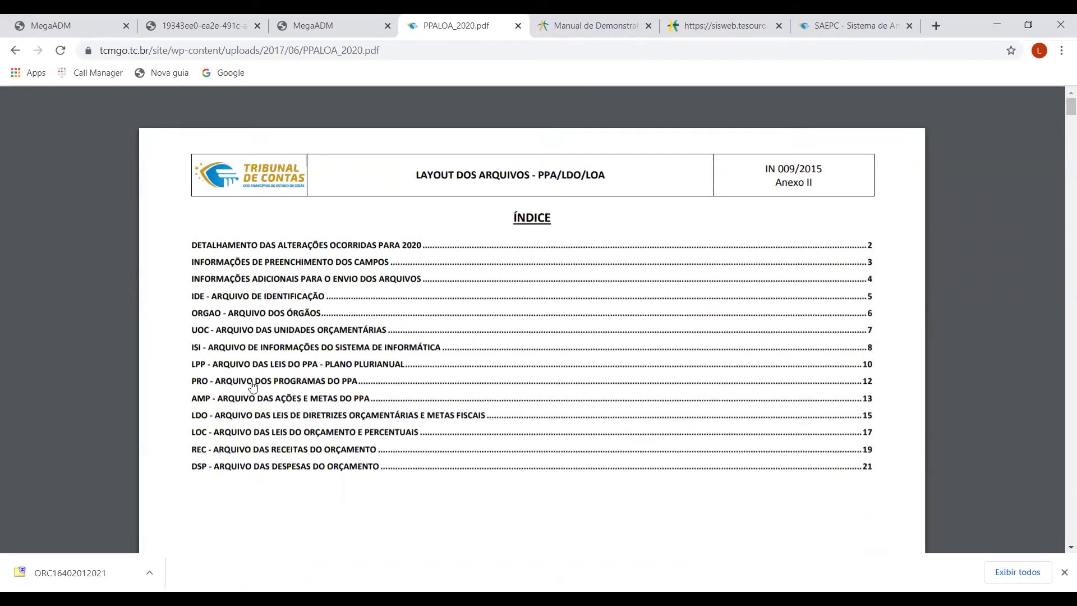
click(853, 25)
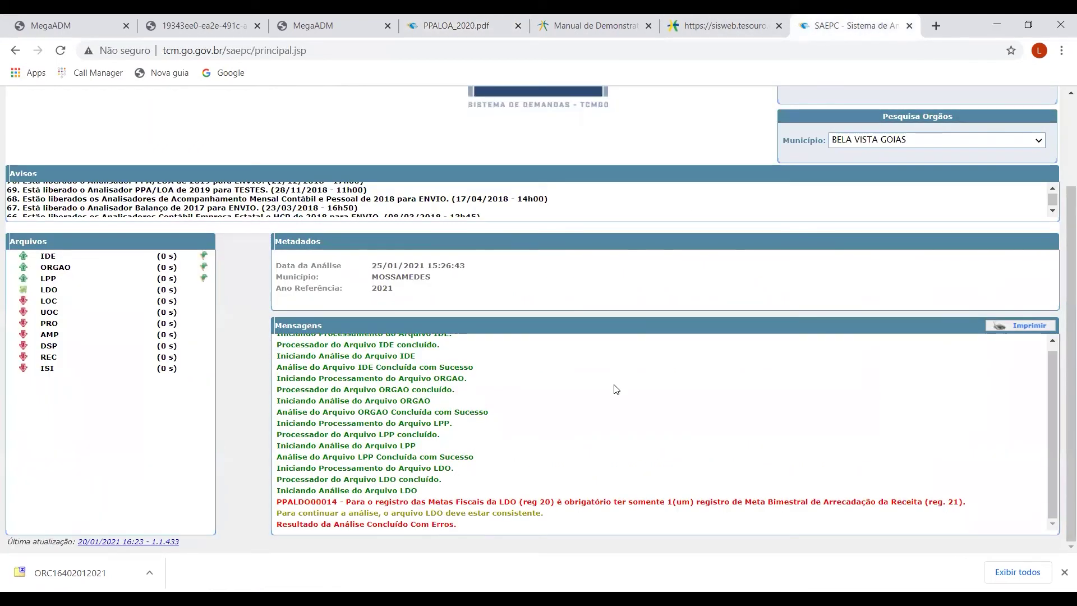
double_click(48, 290)
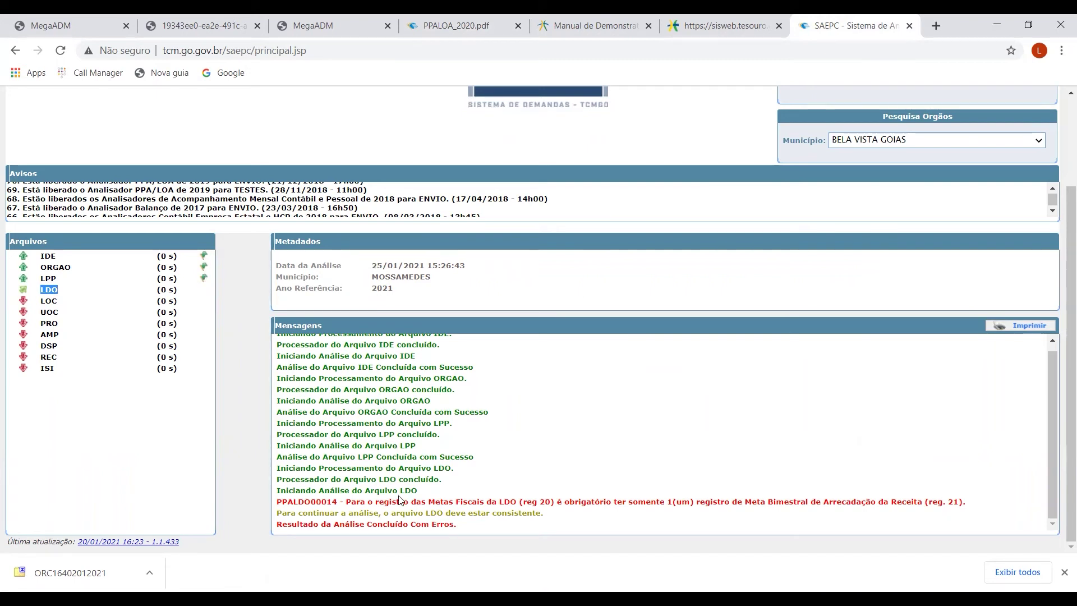
drag(276, 490, 430, 492)
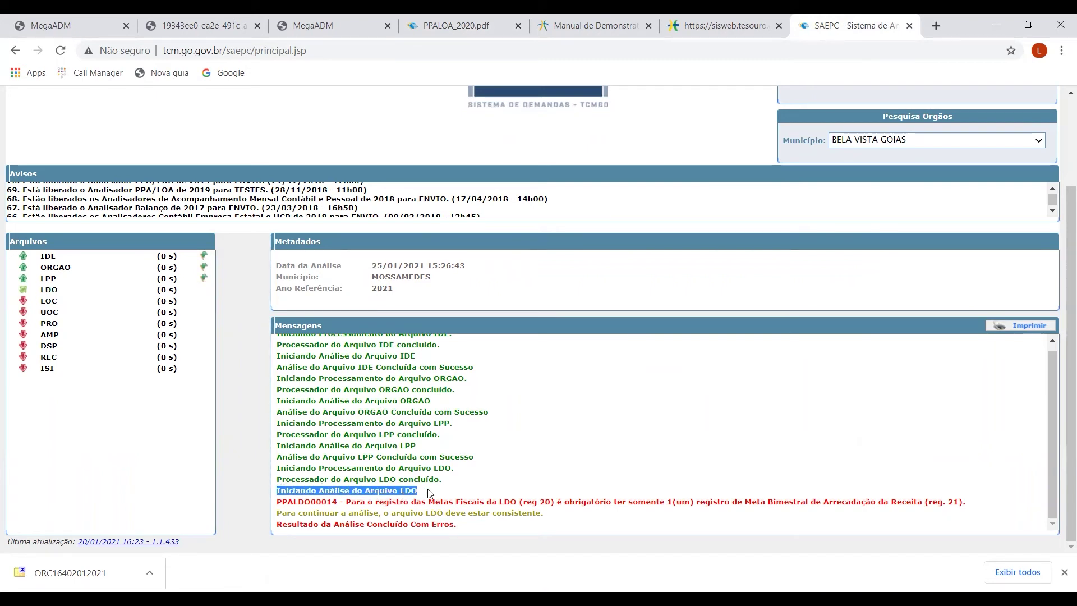
Open the LDO file section of PPALOA_2020.pdf and compare it with the LDO error message in the Analisador Web
click(455, 19)
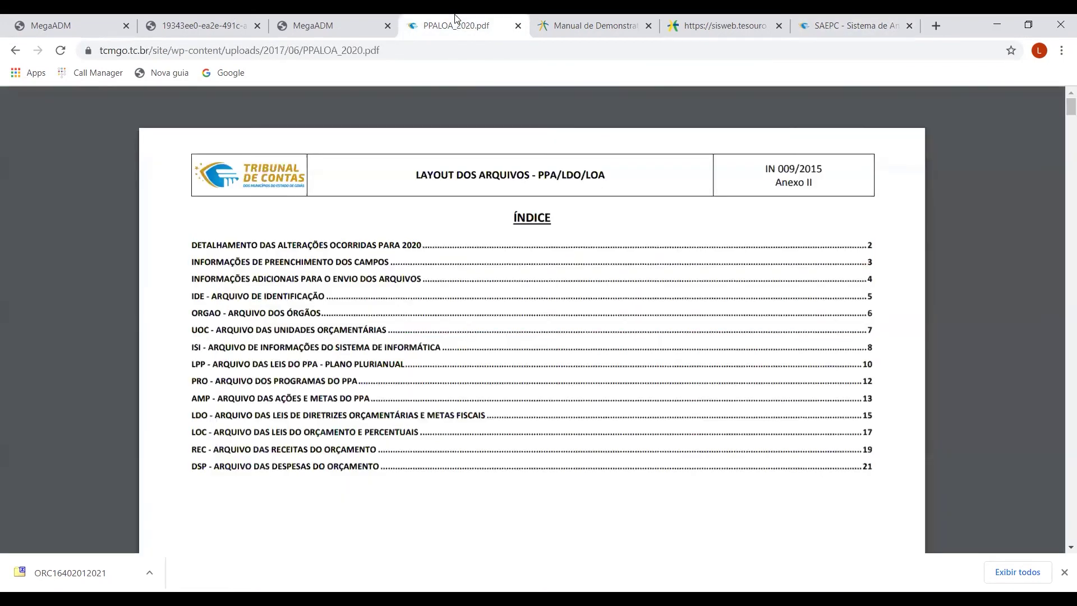
click(234, 416)
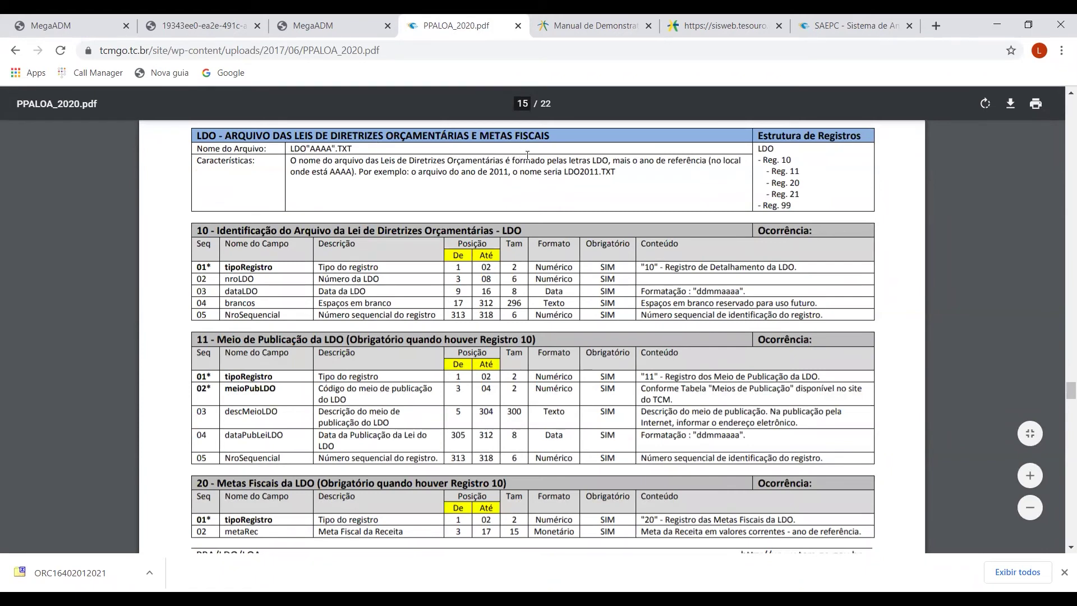
click(866, 25)
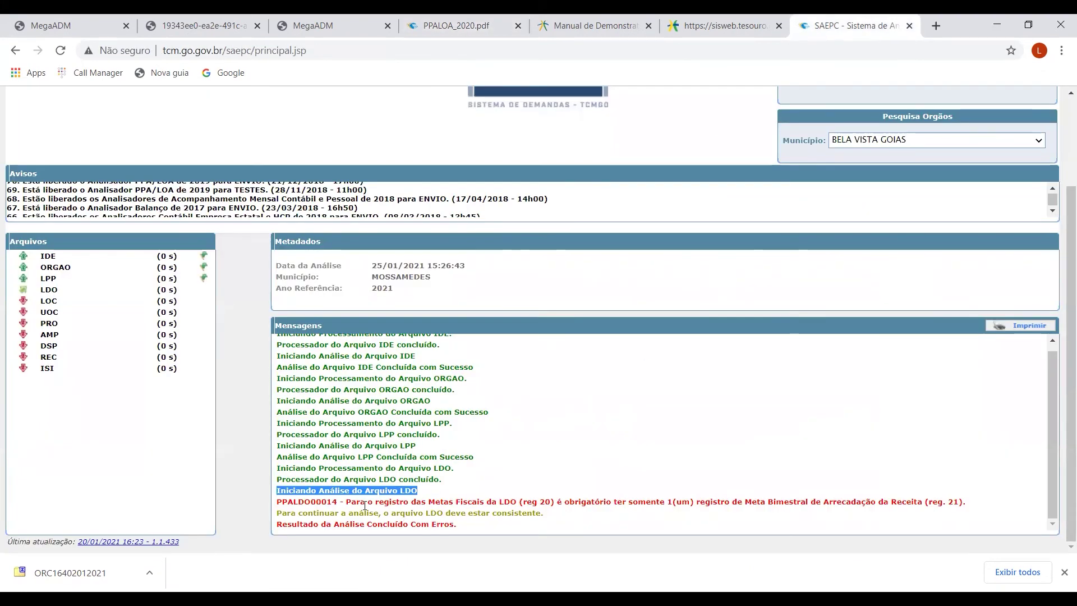
drag(408, 502, 963, 512)
click(639, 426)
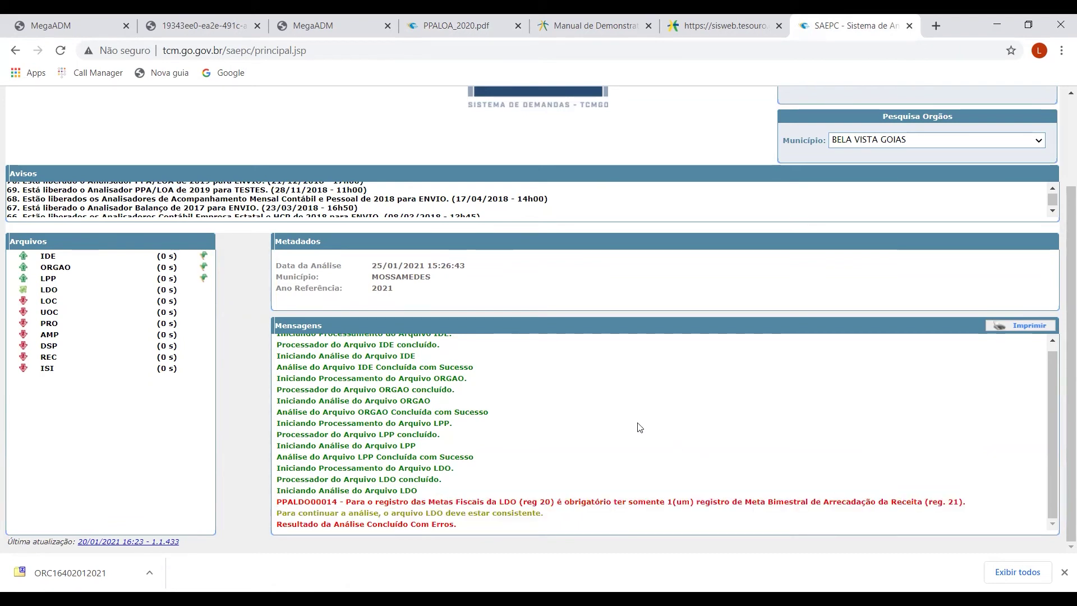
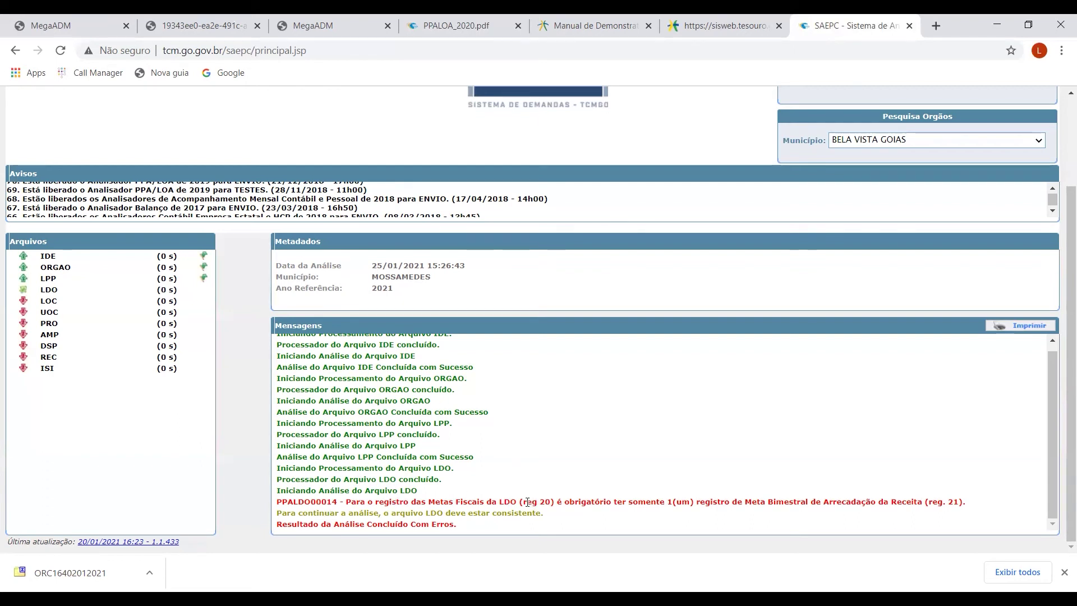
Compare registers 20 and 21 in the LDO section of PPALOA_2020.pdf with the PPALDO00014 error in the Analisador Web
drag(528, 502, 546, 502)
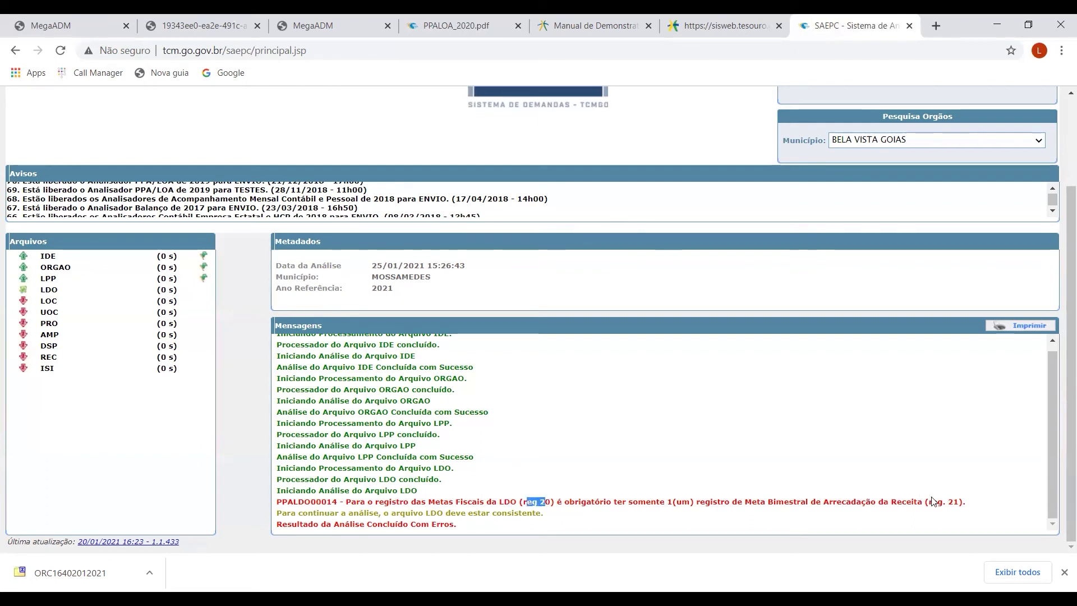
click(441, 25)
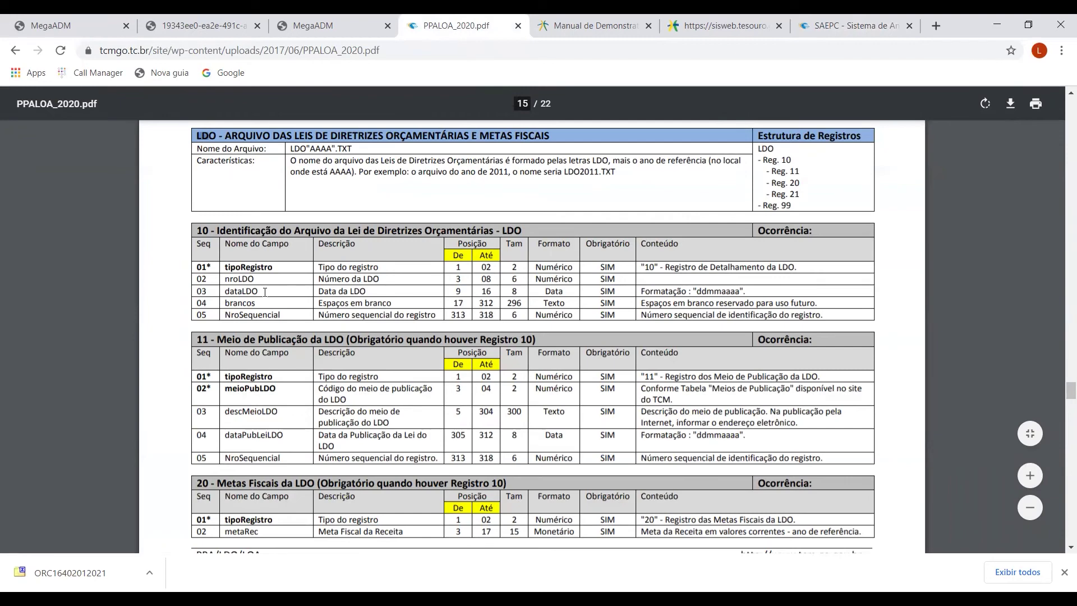
scroll(265, 291, down, 4)
drag(219, 273, 310, 273)
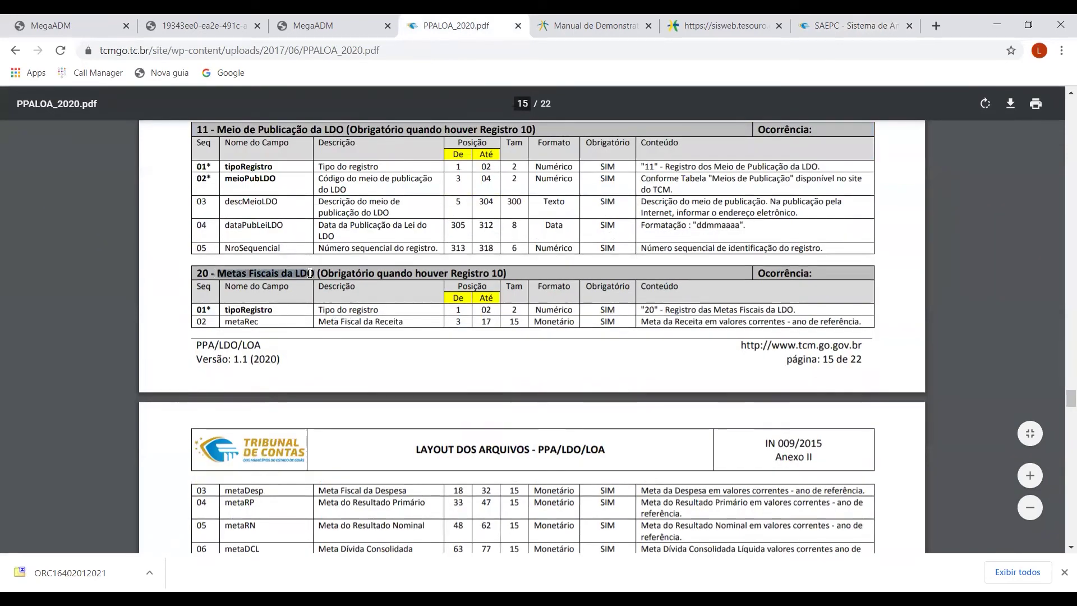
scroll(231, 324, down, 5)
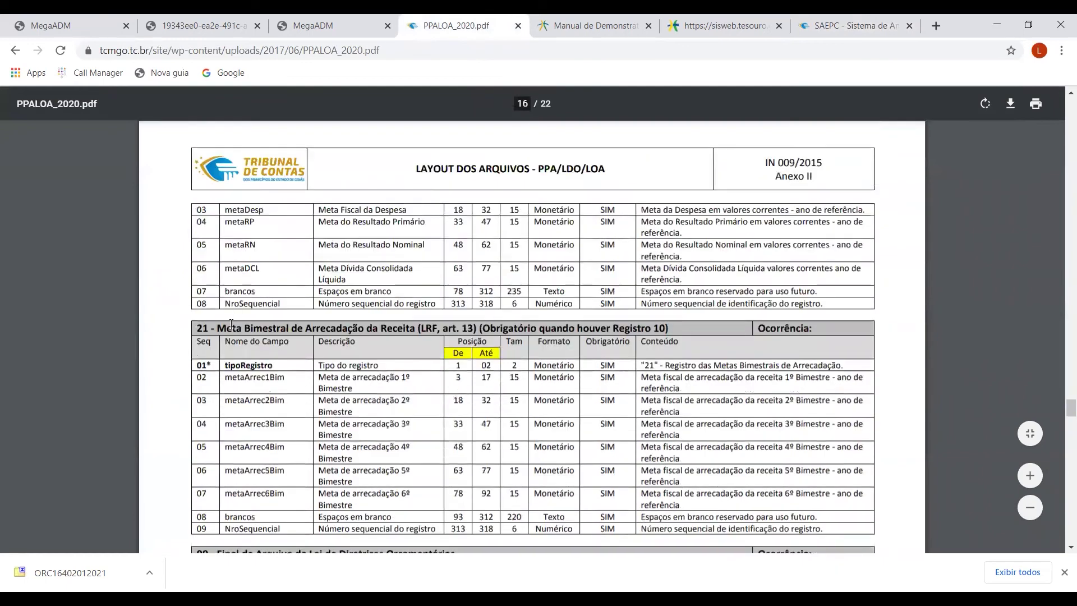
drag(218, 328, 392, 327)
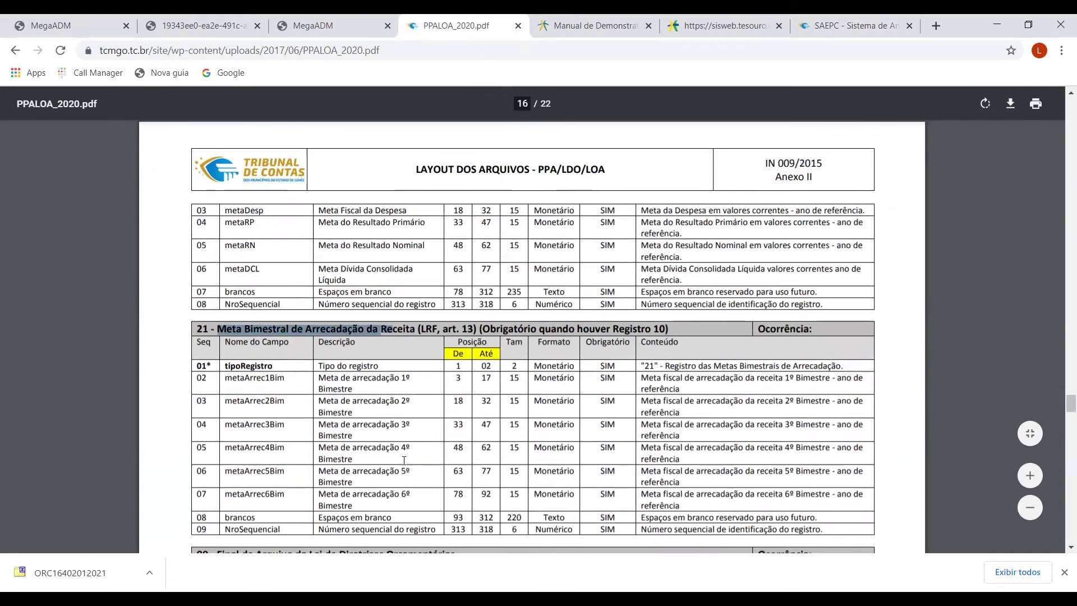
scroll(399, 467, up, 3)
scroll(392, 419, up, 1)
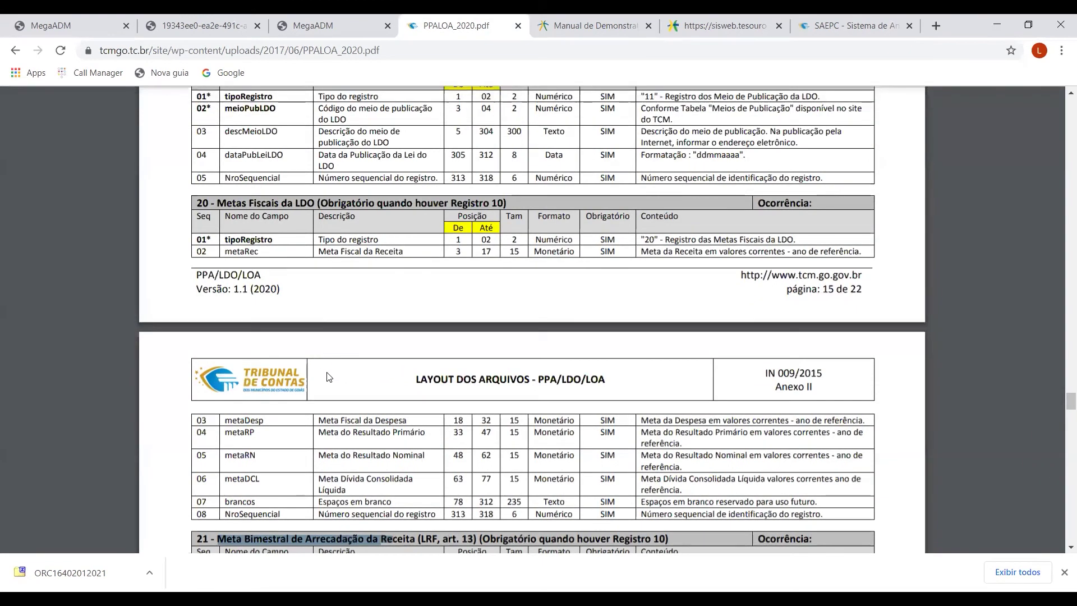
scroll(280, 410, down, 1)
drag(215, 468, 195, 468)
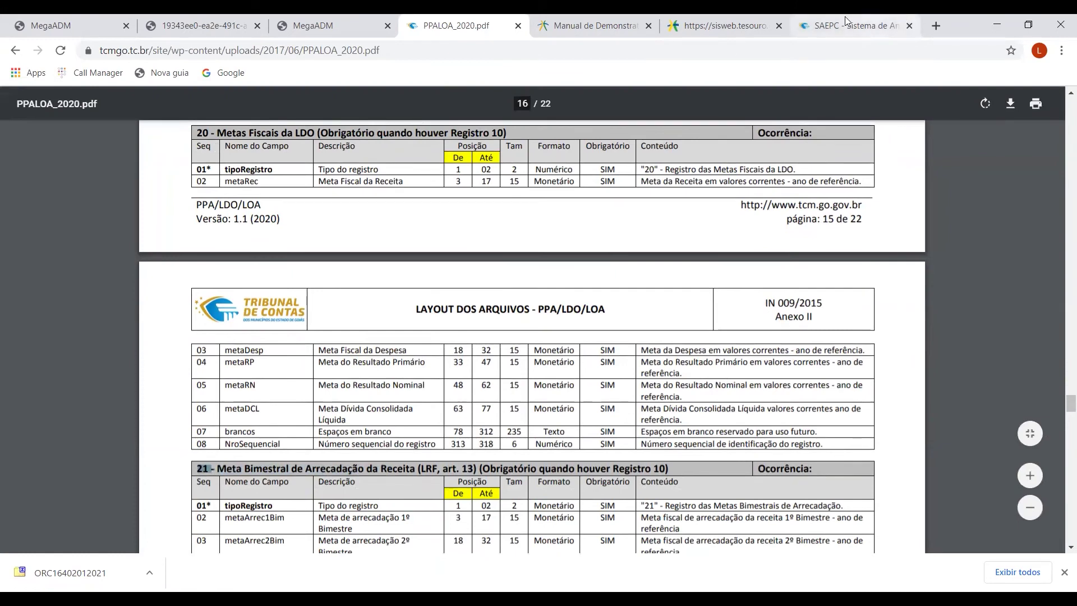
click(863, 25)
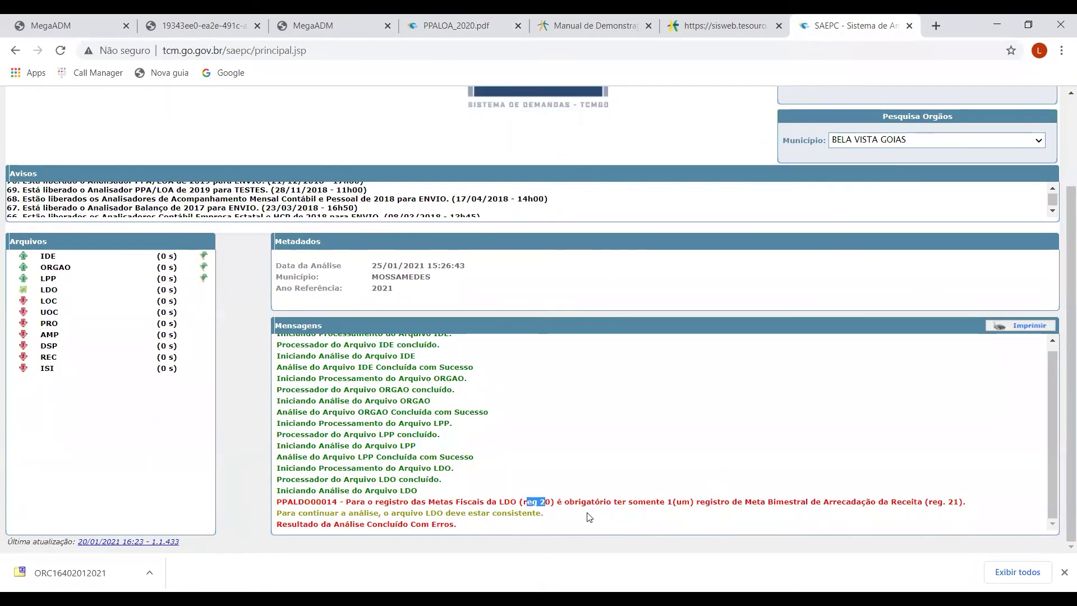
drag(564, 502, 741, 505)
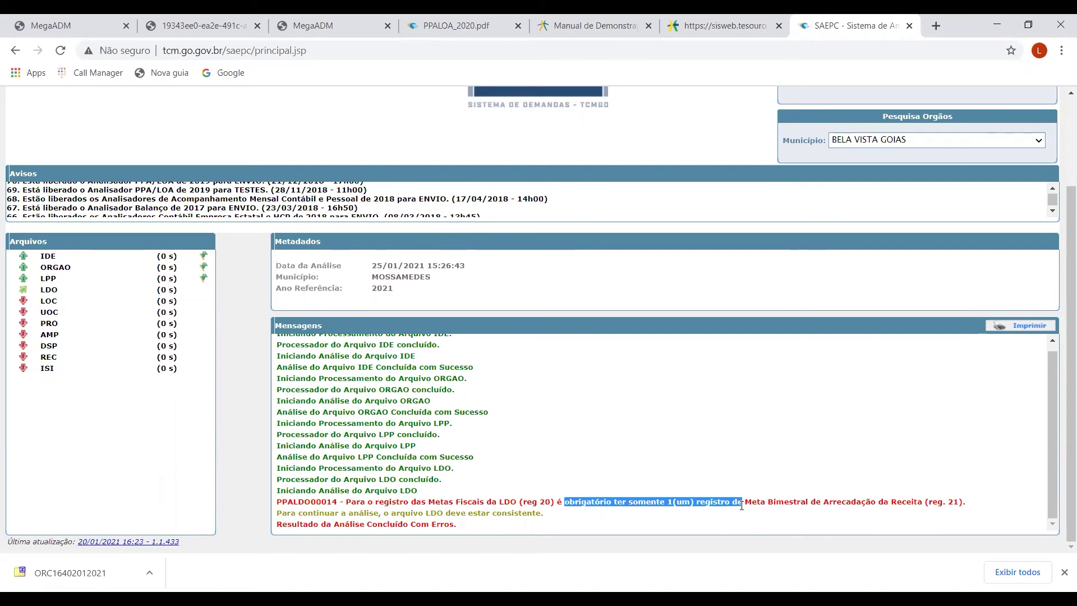
Switch to MegaADM, leave the expense registration and open Cronograma Mensal de Desembolso from the main PPA/LDO/LOA functions
click(68, 20)
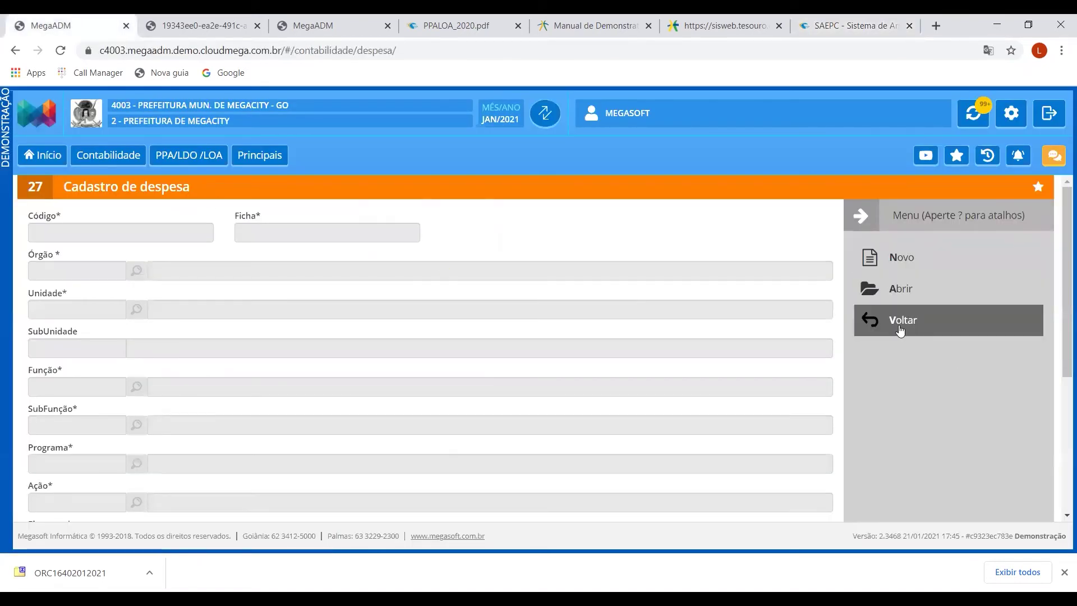
click(883, 329)
click(192, 163)
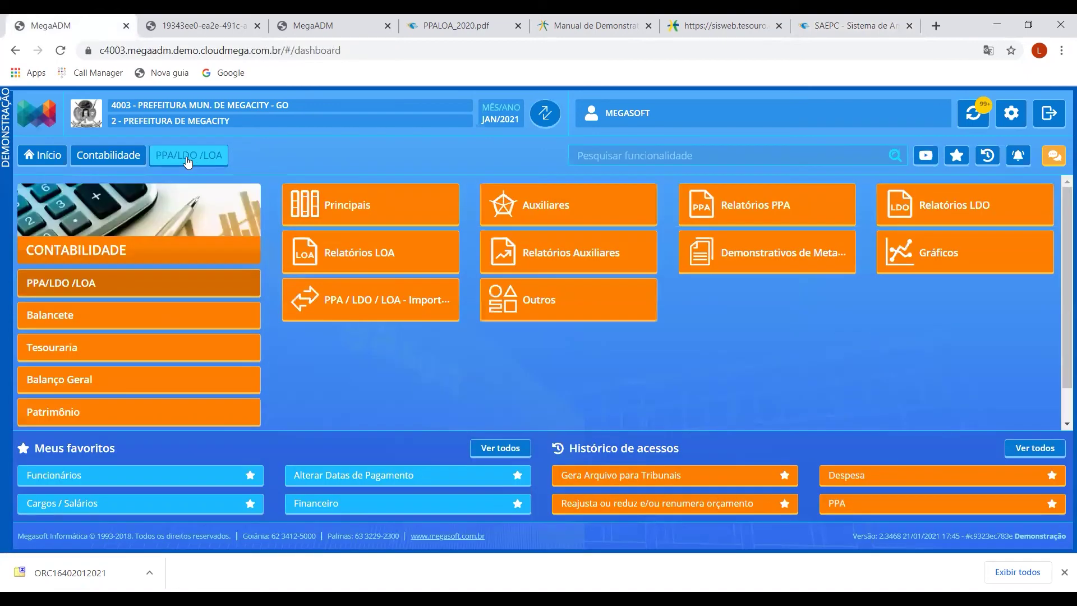
click(334, 198)
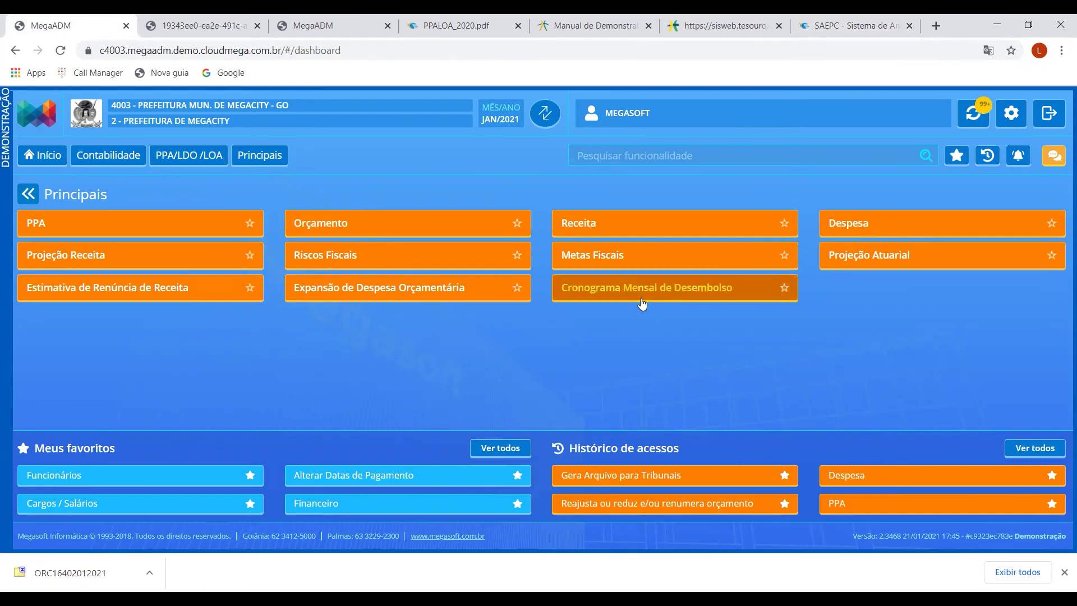
click(660, 295)
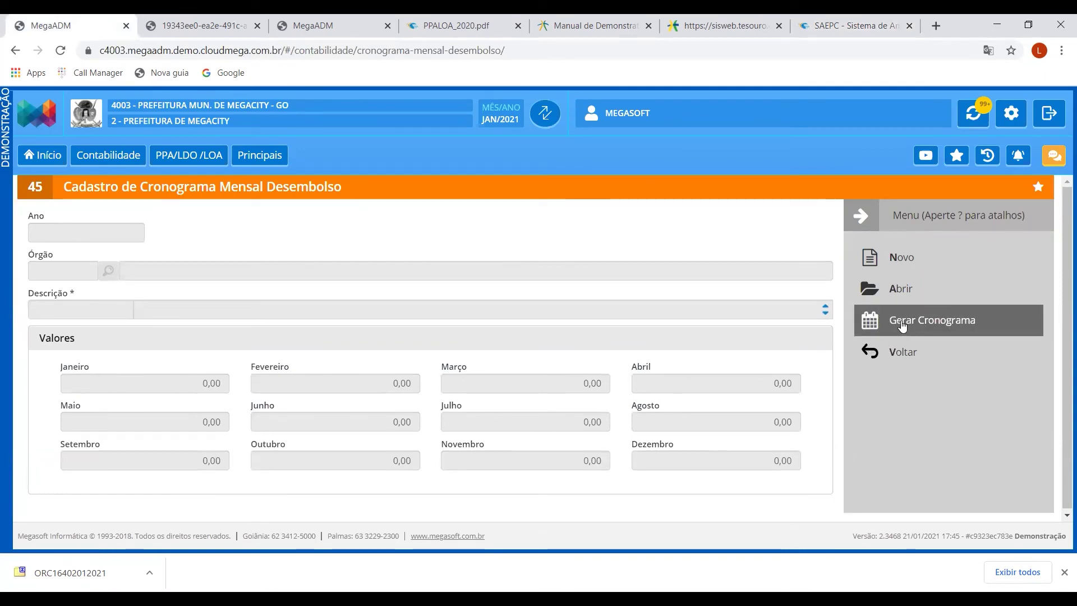
Recheck the Metas Fiscais da LDO error in the Analisador Web, and generate the year's monthly disbursement schedule in MegaADM, replacing the existing one
click(830, 28)
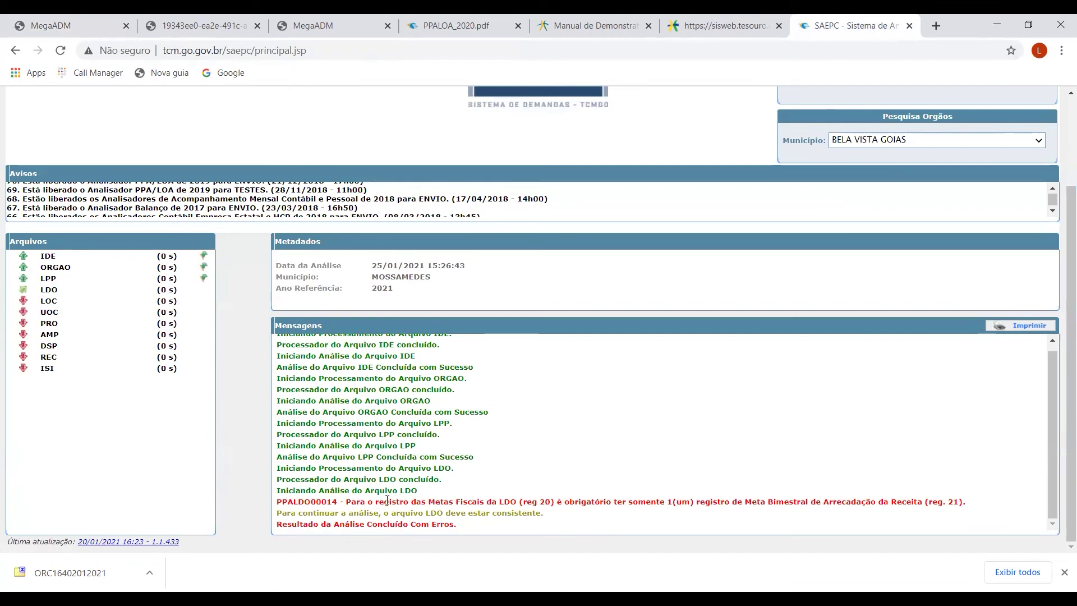
drag(400, 491, 516, 502)
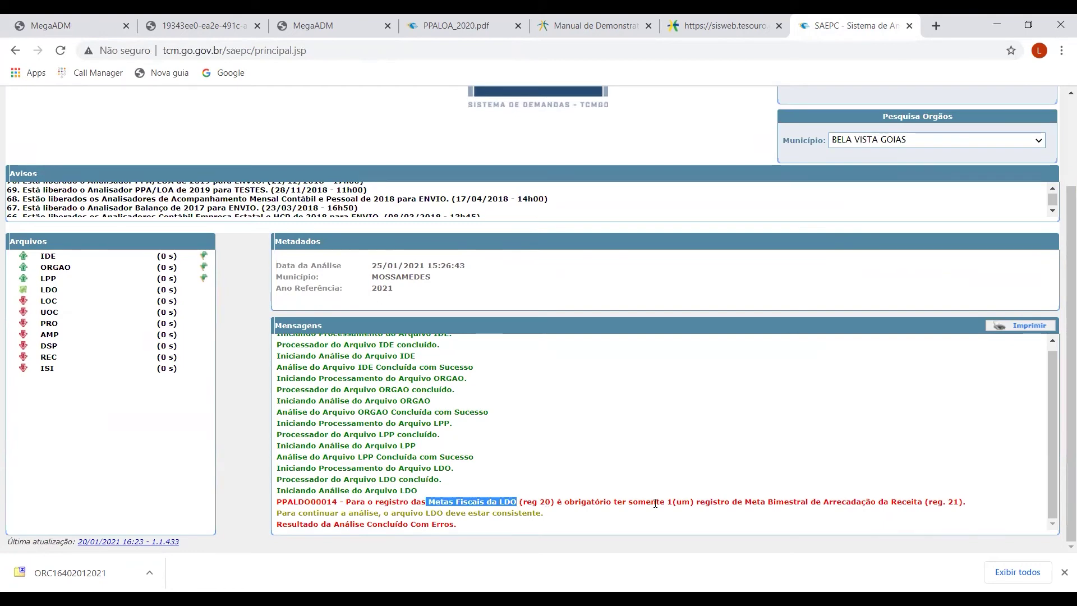
click(35, 19)
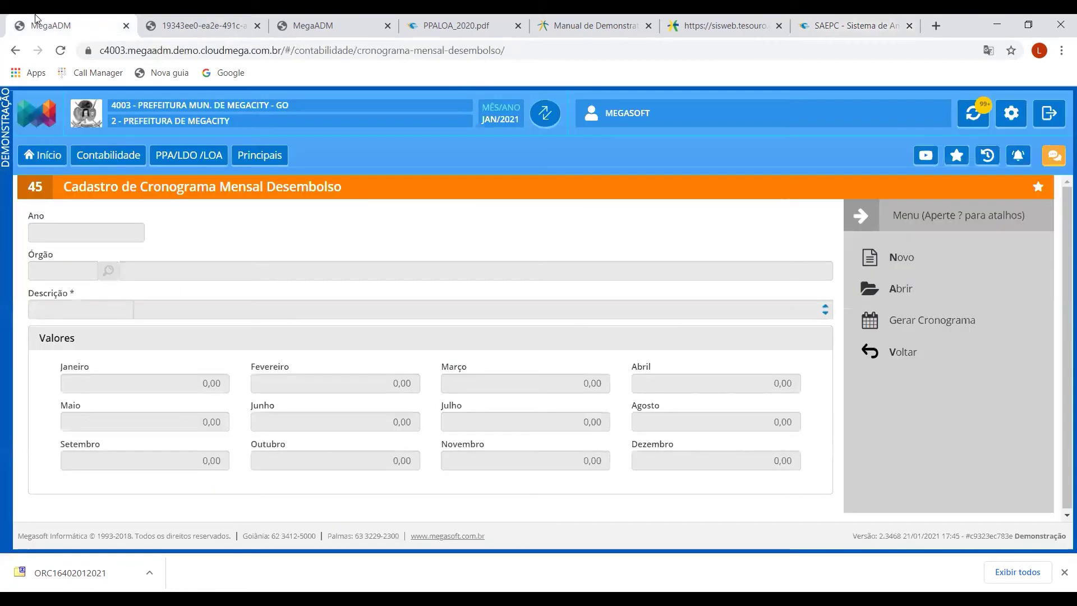
click(909, 325)
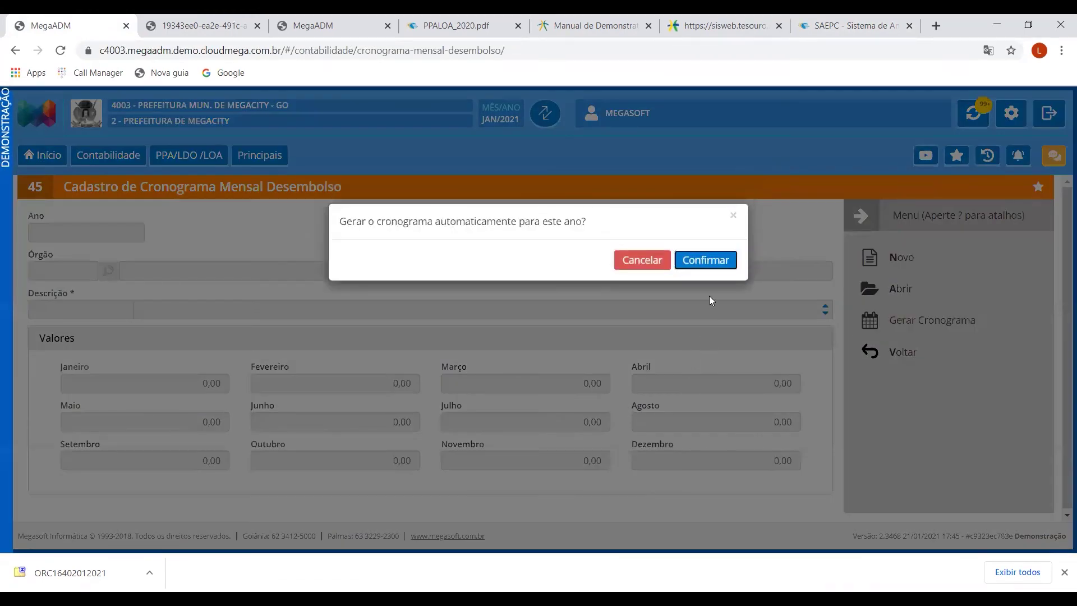
click(700, 263)
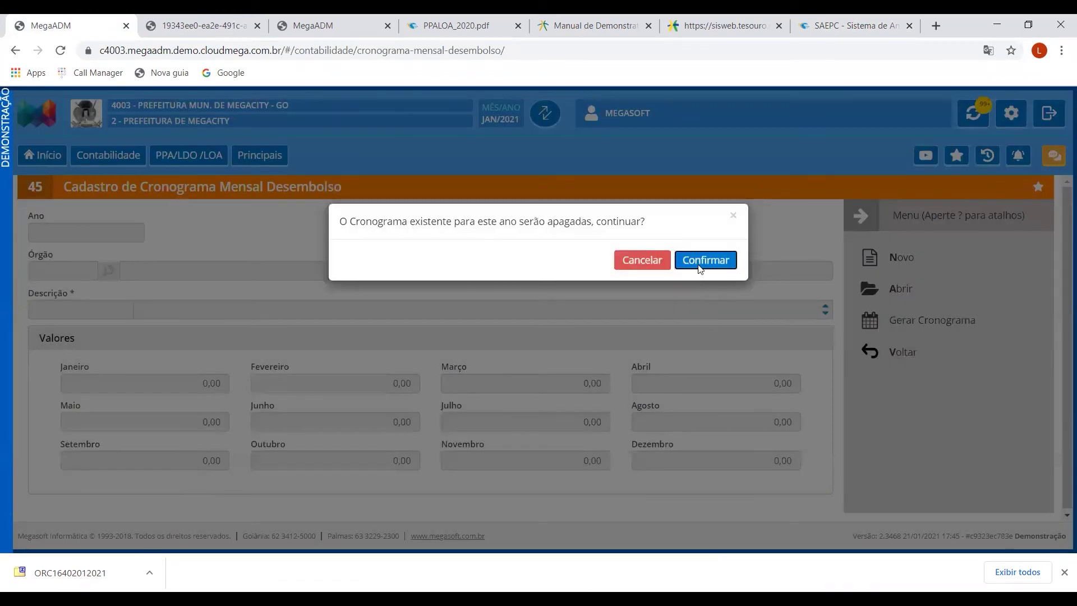
click(698, 258)
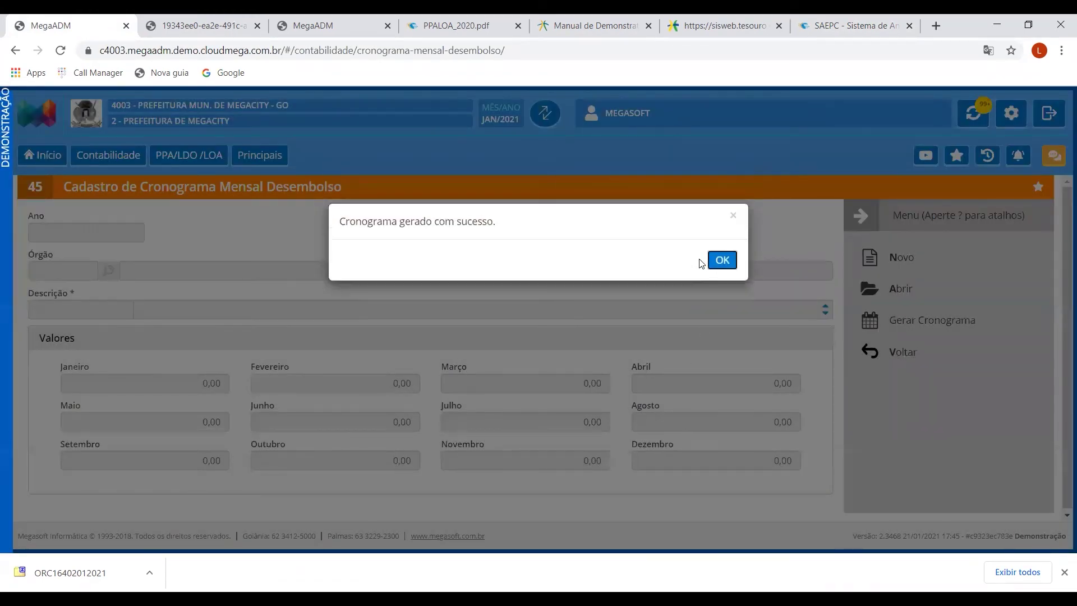
click(720, 259)
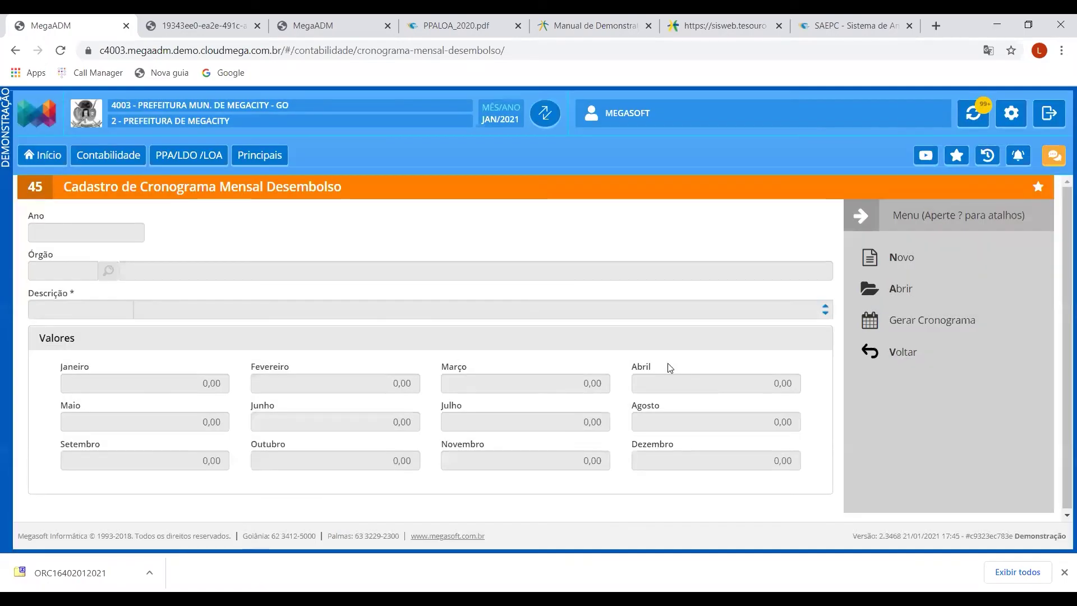
Search the monthly disbursement schedules and open the 2021 11-RECEITA TRIBUTÁRIA record for PREFEITURA DE MEGACITY
click(900, 288)
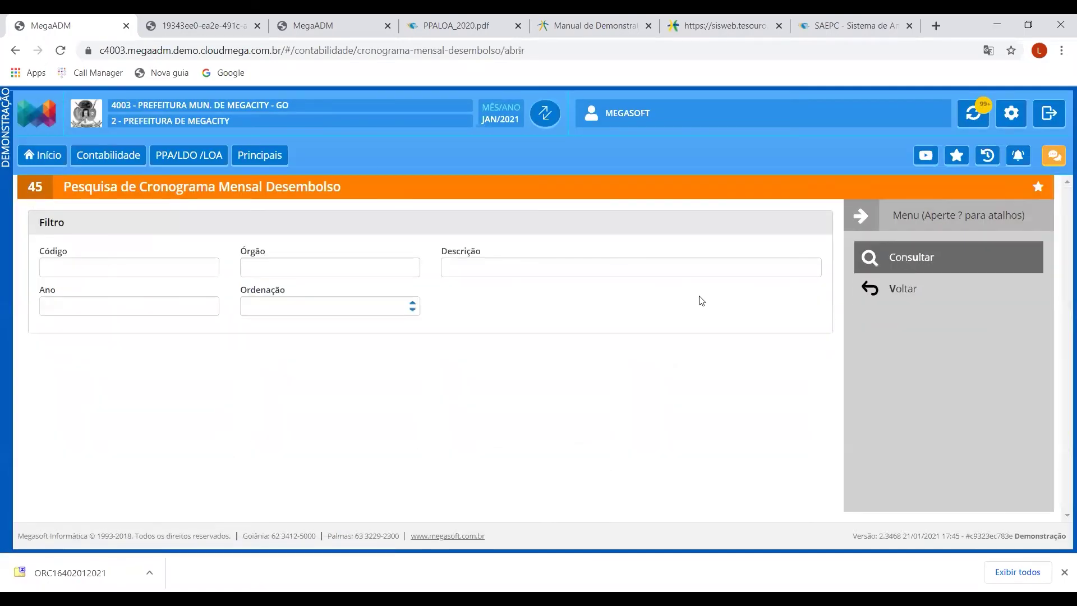
scroll(440, 409, down, 4)
double_click(317, 469)
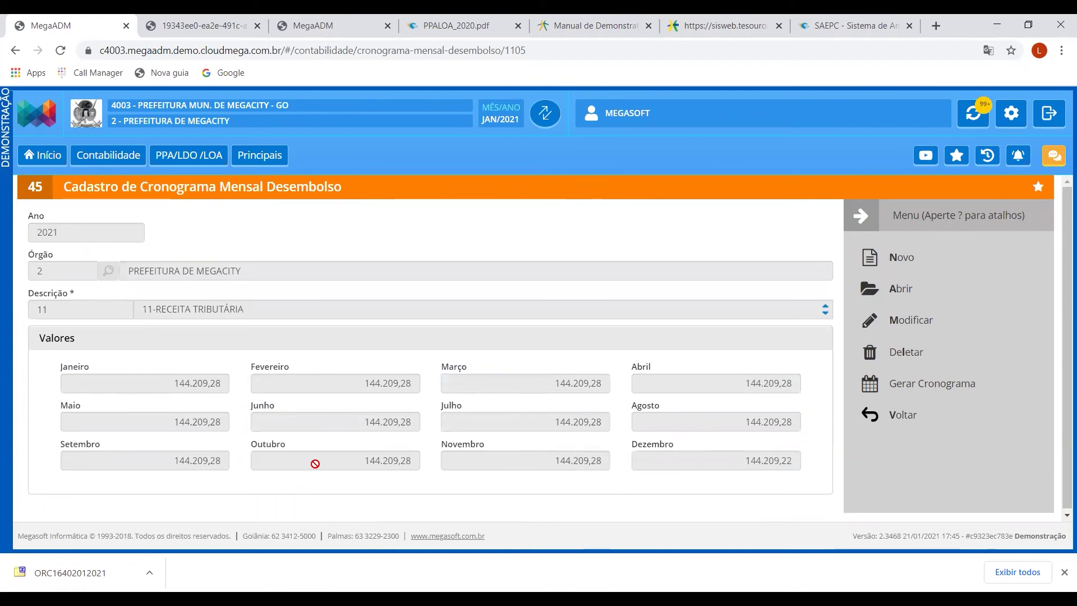
Examine the fiscal targets in register 20 and the bimonthly revenue collection targets in register 21 of PPALOA_2020.pdf
click(205, 27)
click(415, 23)
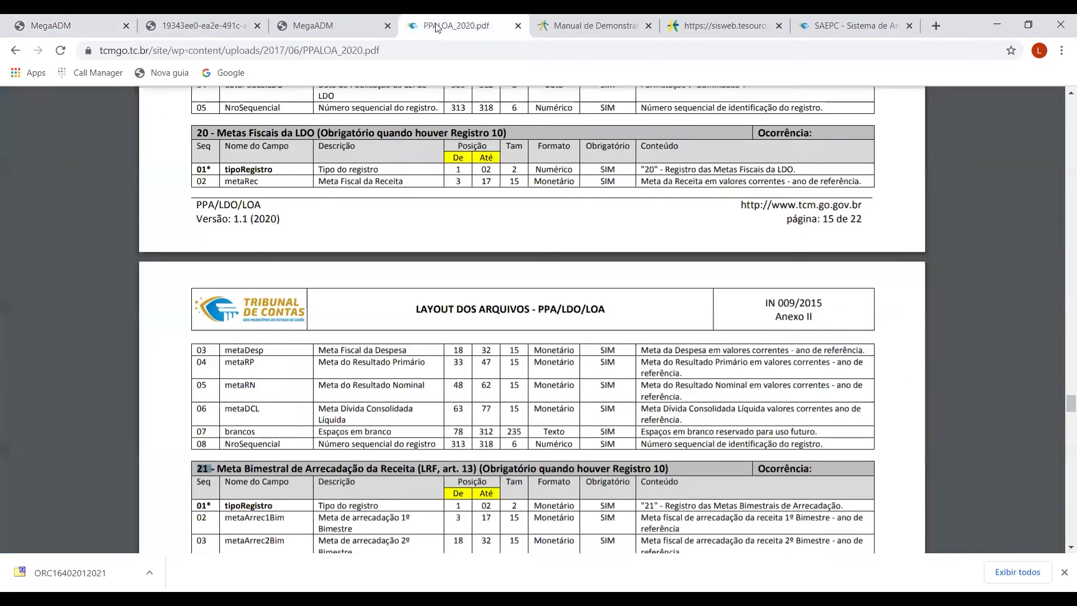
drag(318, 386, 427, 389)
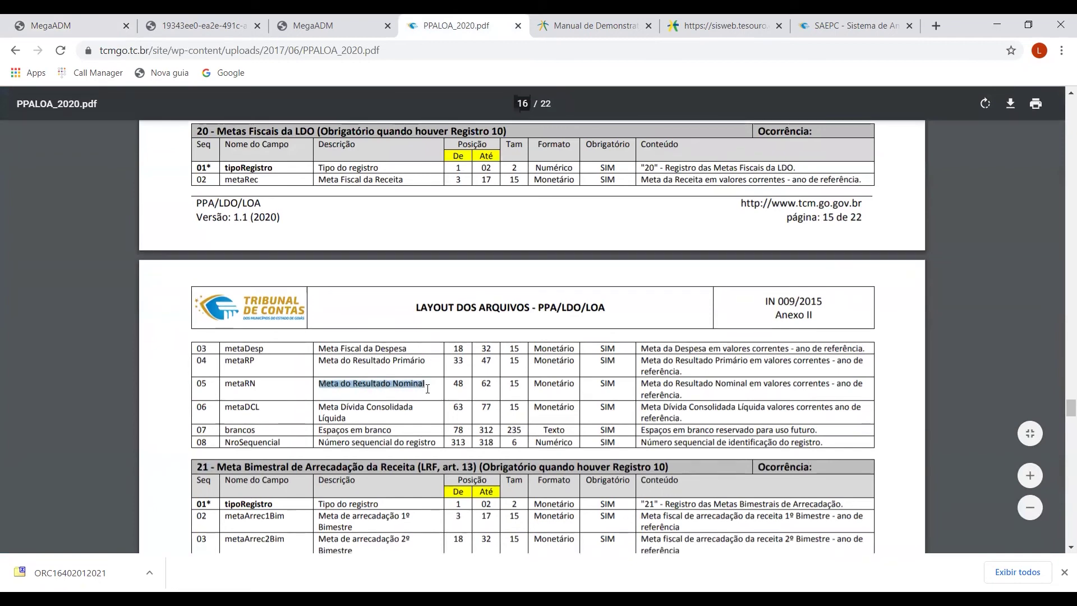
scroll(413, 419, down, 3)
drag(319, 425, 374, 424)
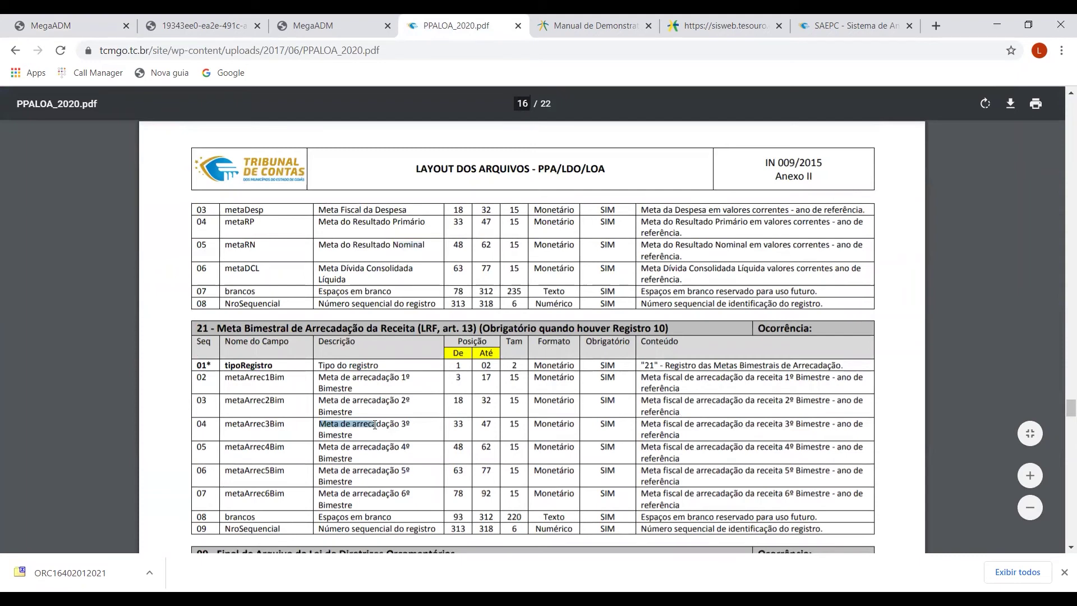
drag(375, 425, 377, 418)
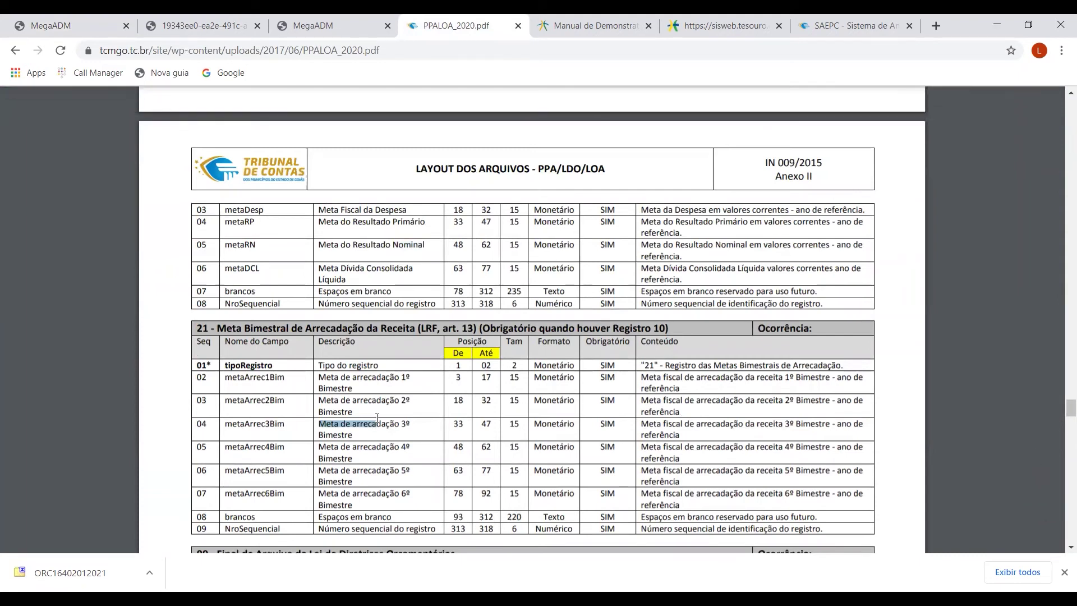
drag(214, 331, 194, 335)
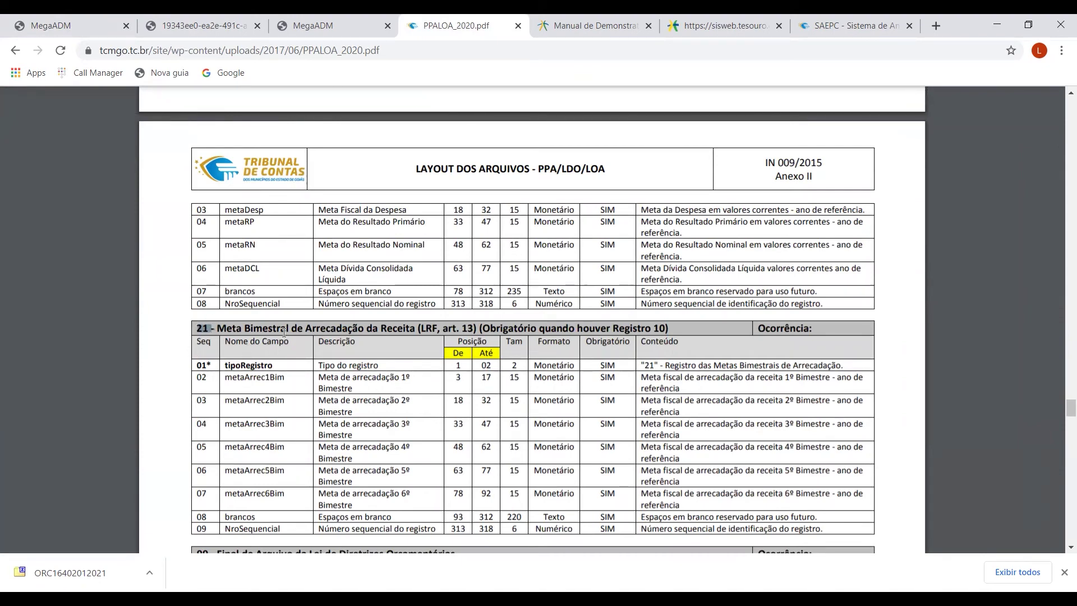
scroll(284, 332, up, 3)
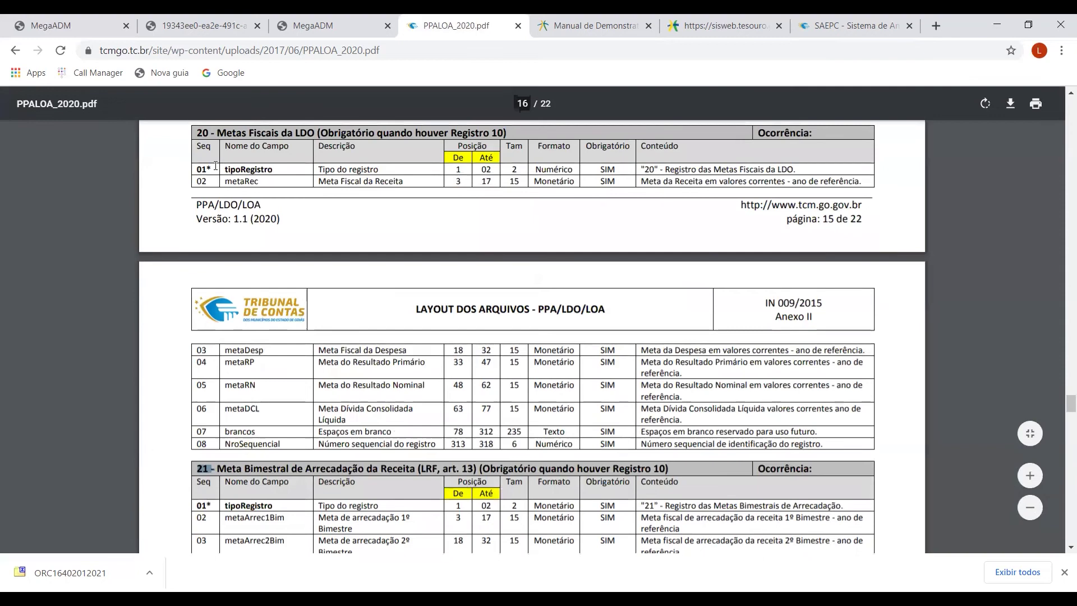
scroll(380, 403, down, 3)
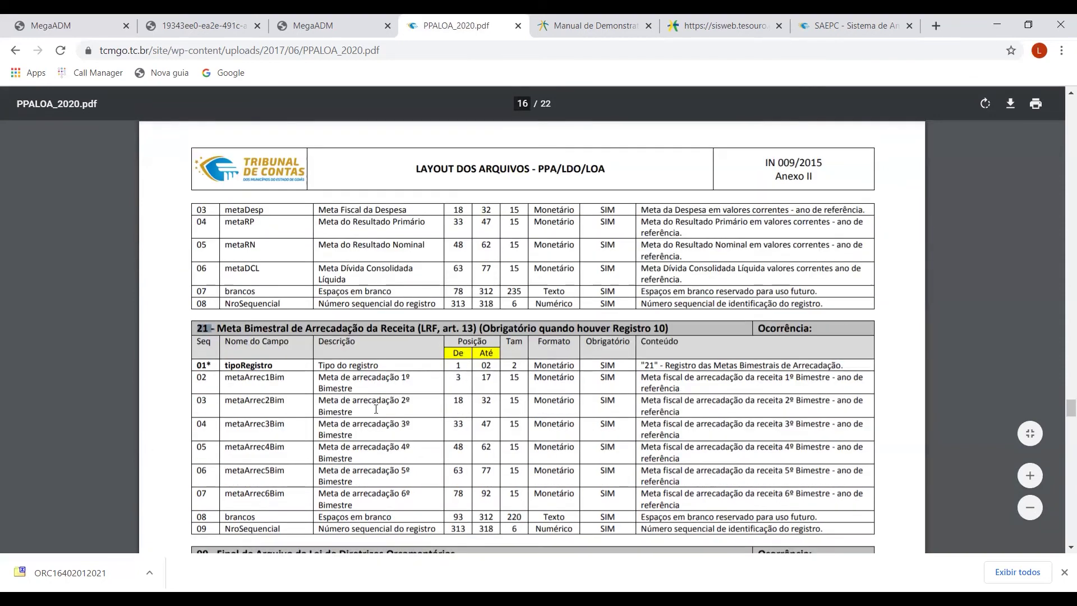
drag(320, 400, 412, 398)
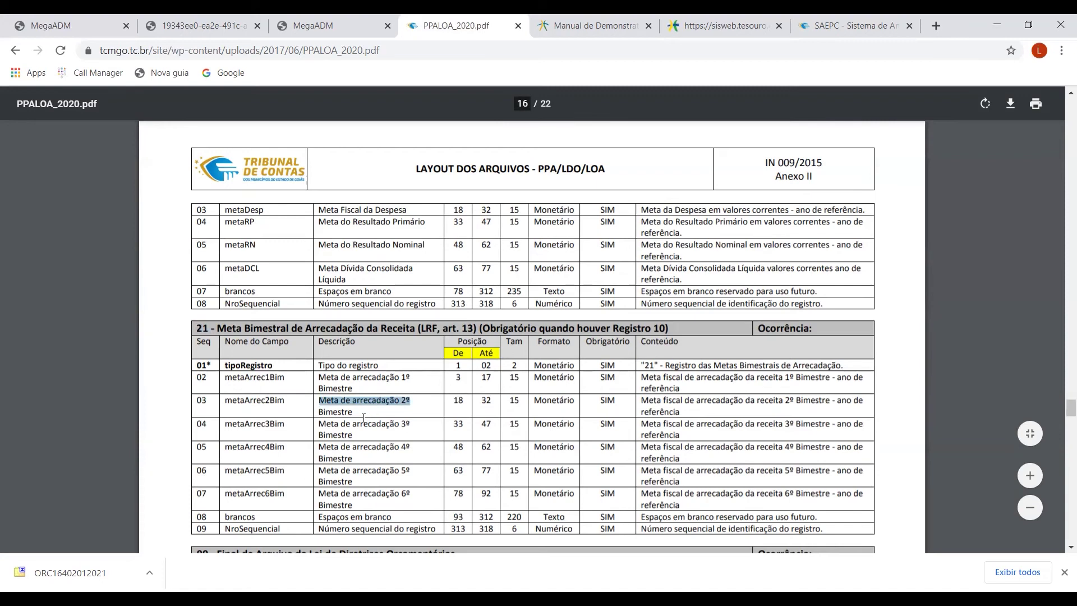
Compare the monthly RECEITA TRIBUTÁRIA schedule with the reg. 21 error in the Analisador Web and the bimonthly targets in PPALOA_2020.pdf
click(53, 25)
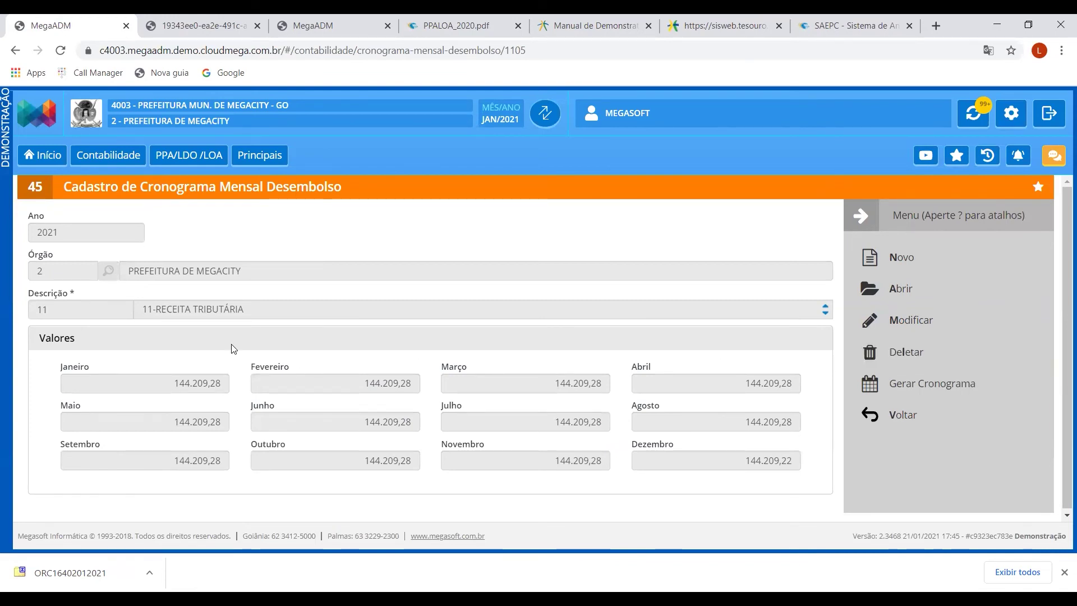
click(853, 25)
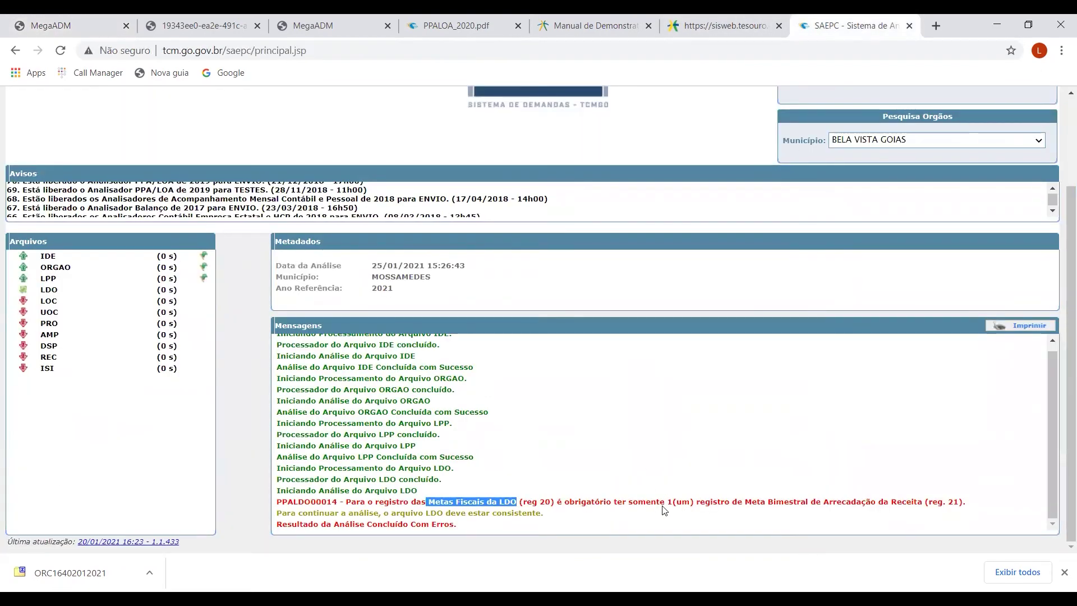
drag(932, 503, 966, 504)
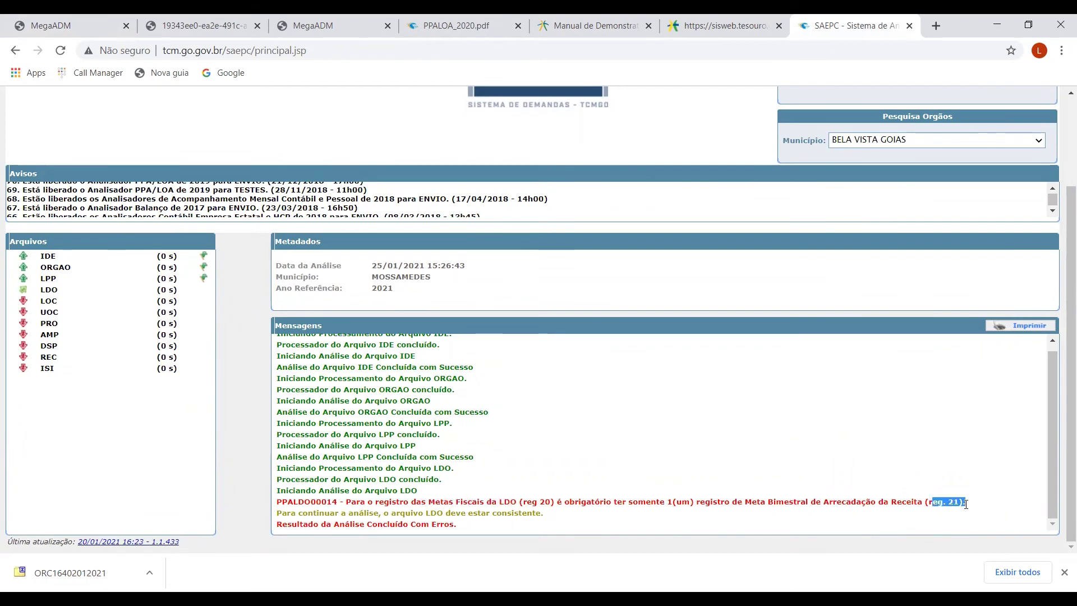
click(457, 21)
drag(336, 423, 374, 422)
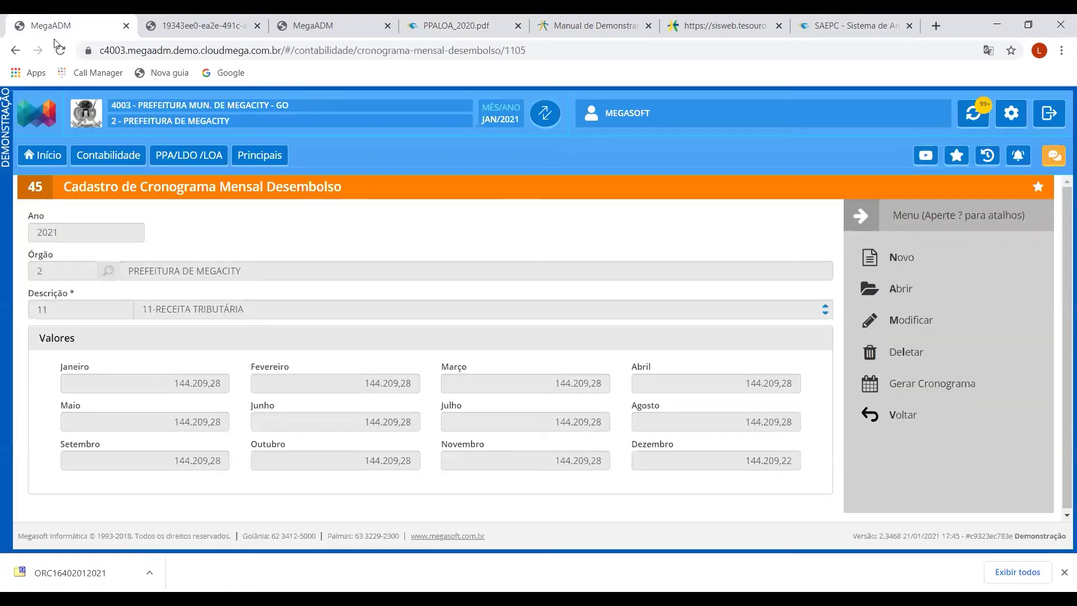
Leave the monthly schedule, open Gera Arquivo para Tribunais in MegaADM, and attach PPA16421.doc from Documentos as the PPA law file
click(50, 25)
click(897, 415)
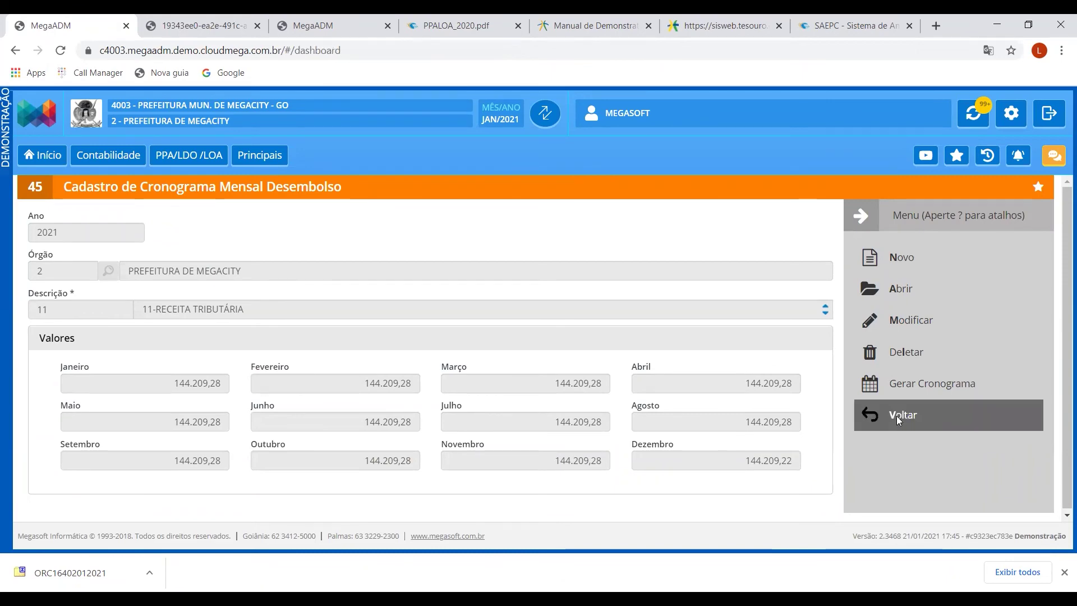
click(853, 474)
click(66, 453)
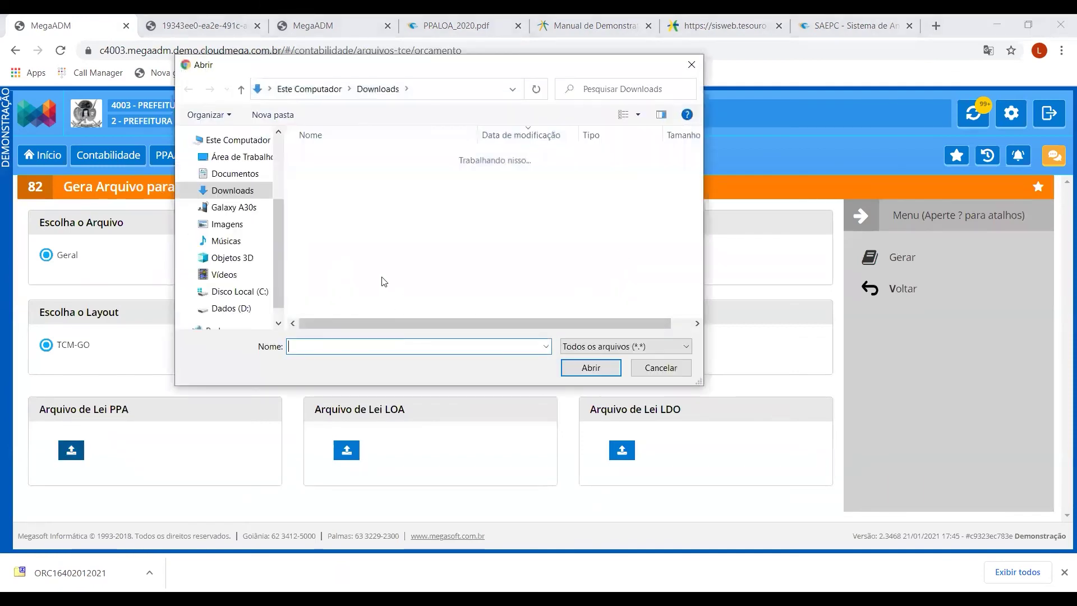
click(236, 173)
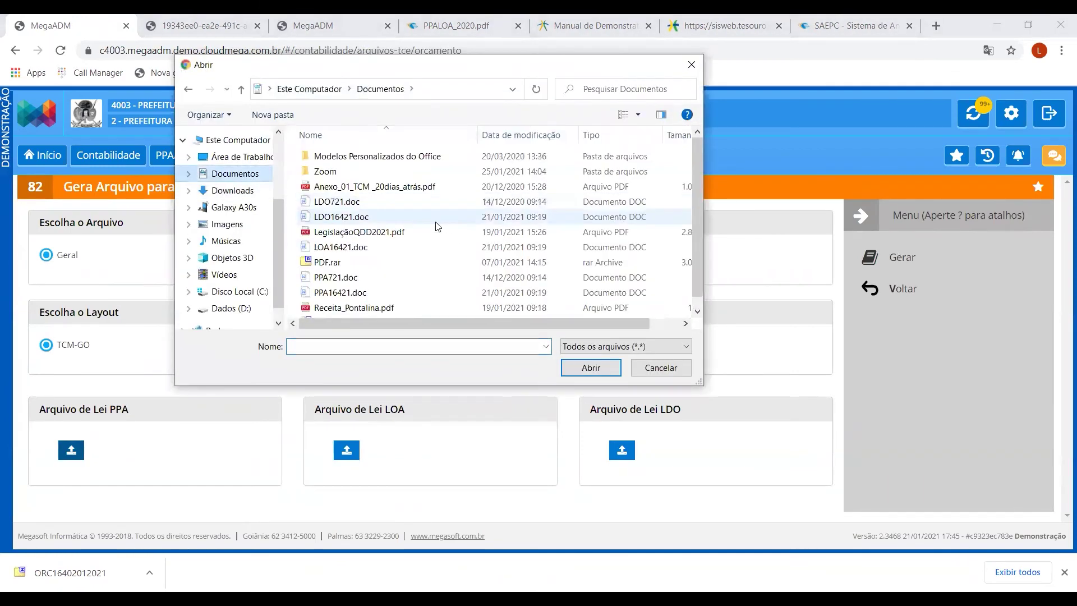
click(358, 293)
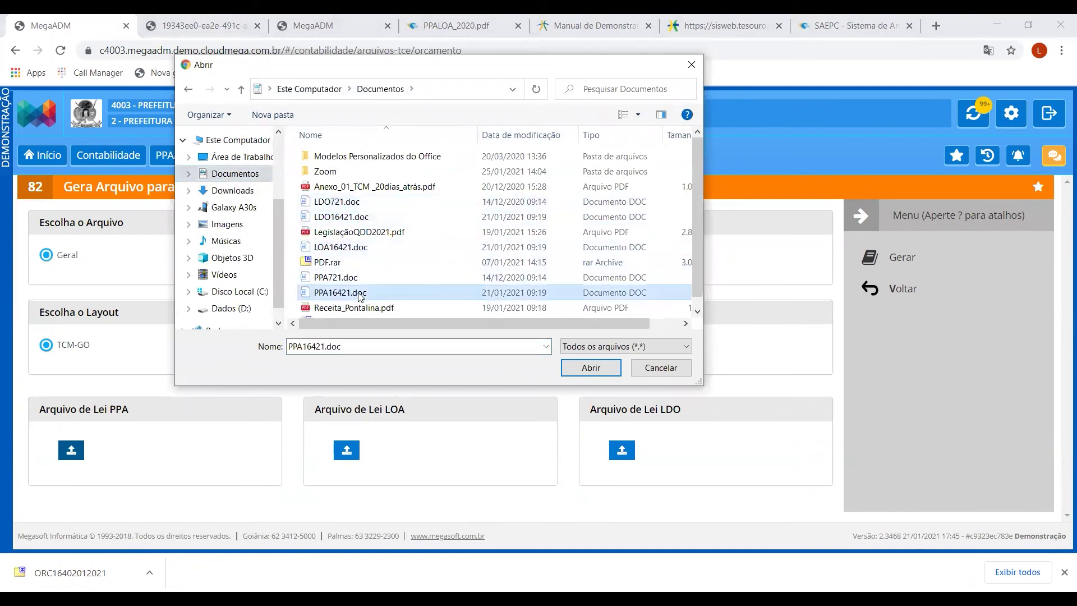
key(Return)
Attach LOA16421.doc as the LOA law file and LDO16421.doc as the LDO law file
click(346, 456)
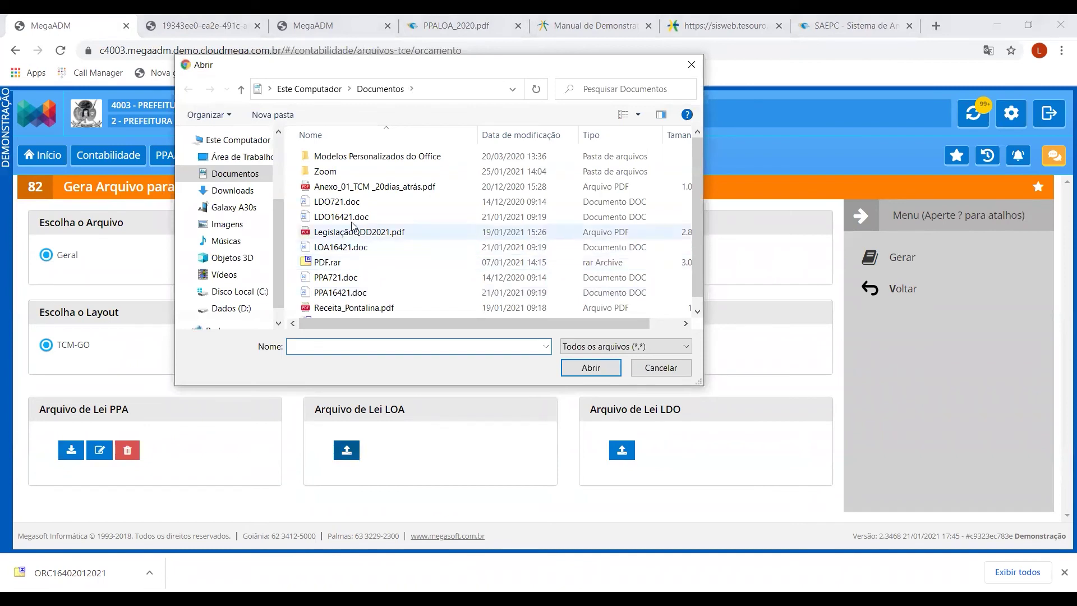
click(339, 247)
key(Return)
click(623, 452)
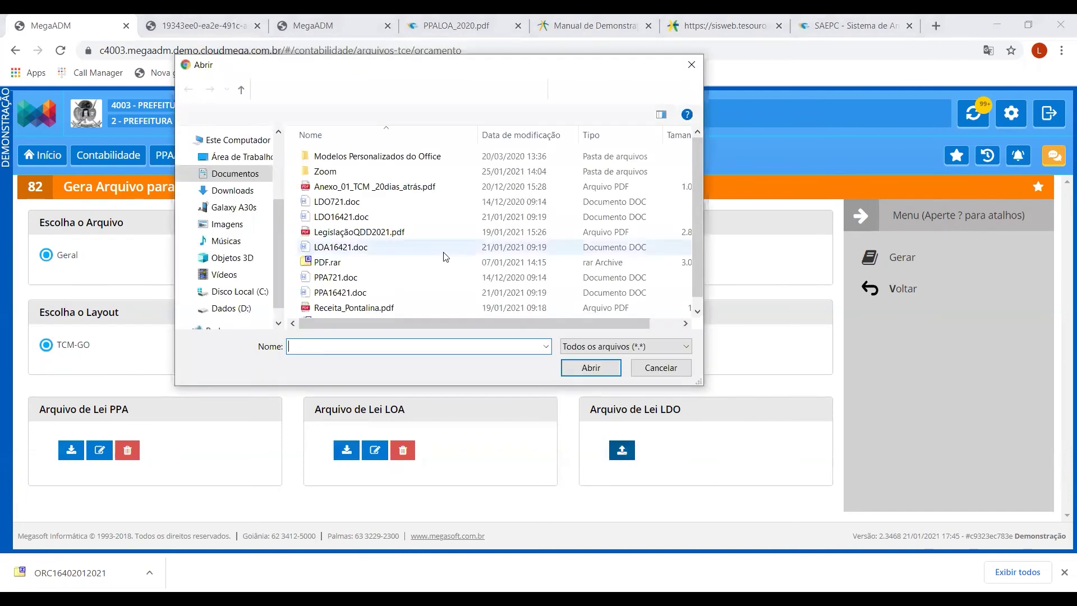
double_click(359, 218)
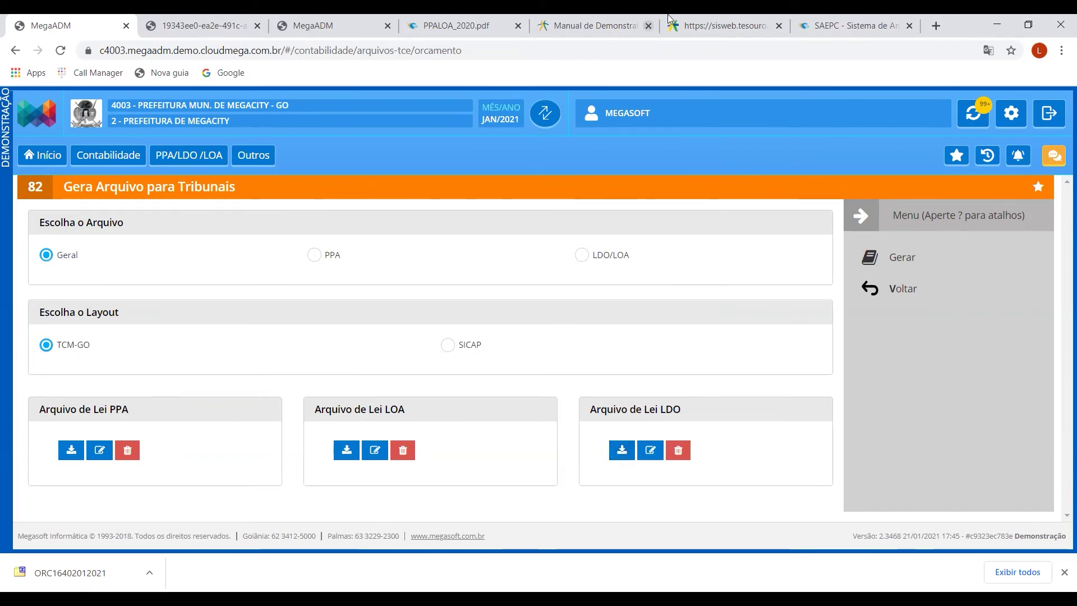
Reread error PPALDO00014 in the Analisador Web and check it against the bimonthly target fields of register 21 in PPALOA_2020.pdf
click(849, 26)
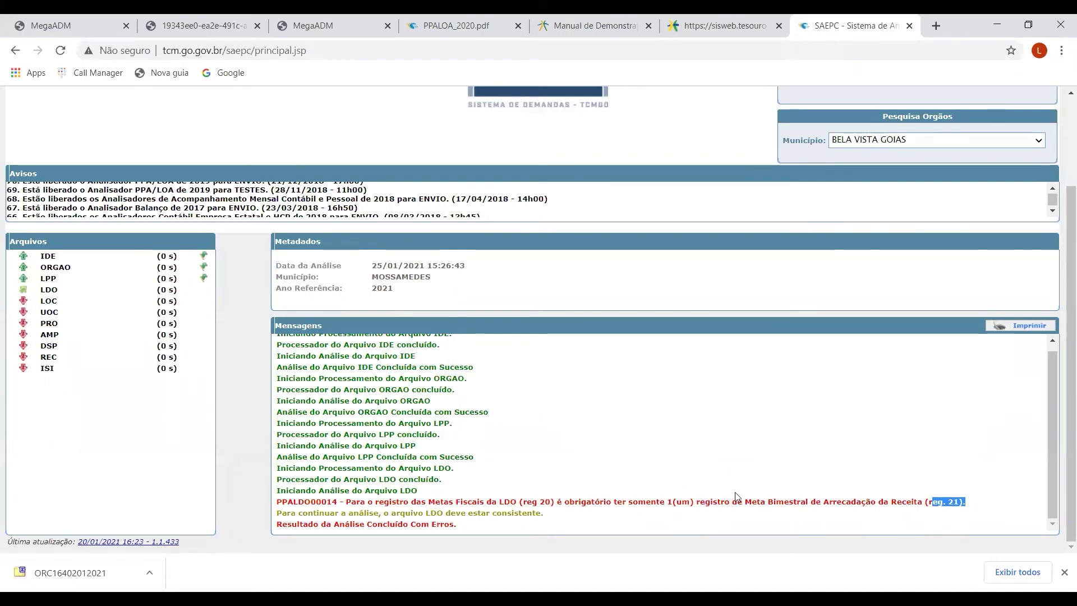
drag(344, 501, 975, 510)
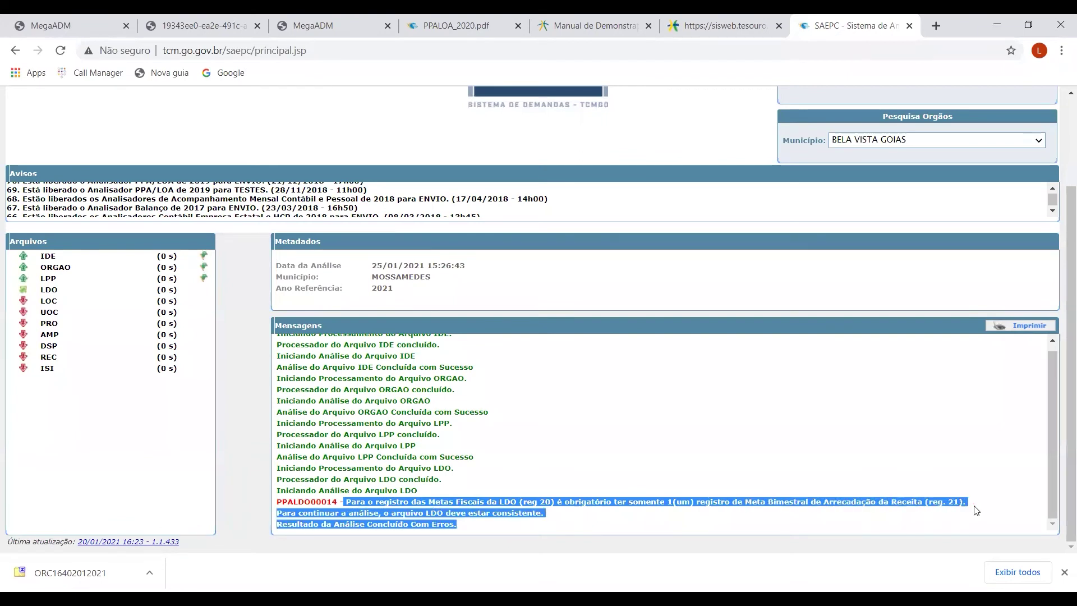
click(588, 530)
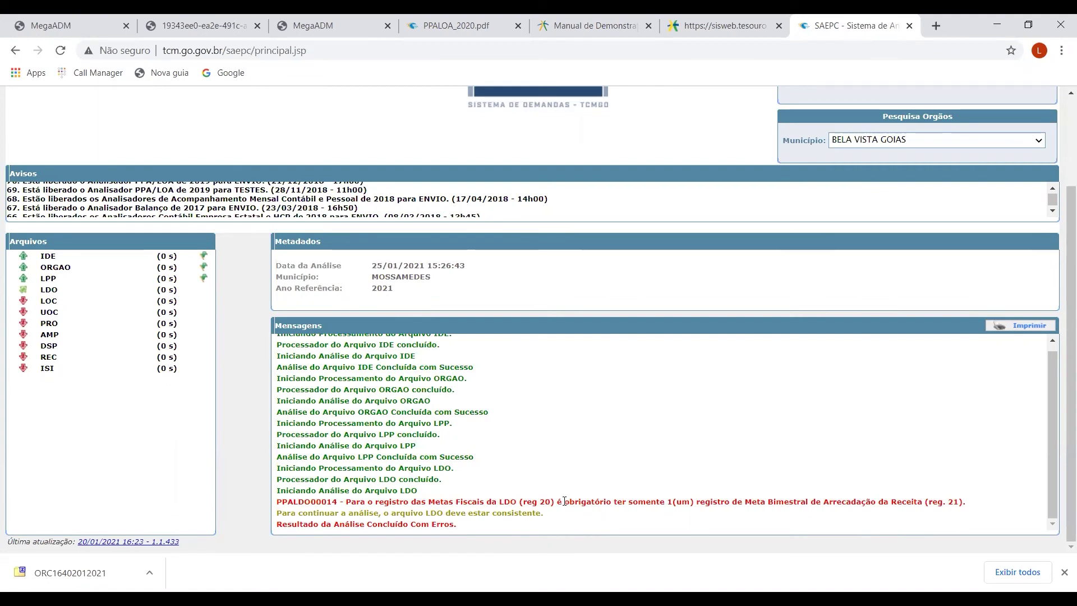
drag(931, 502, 953, 503)
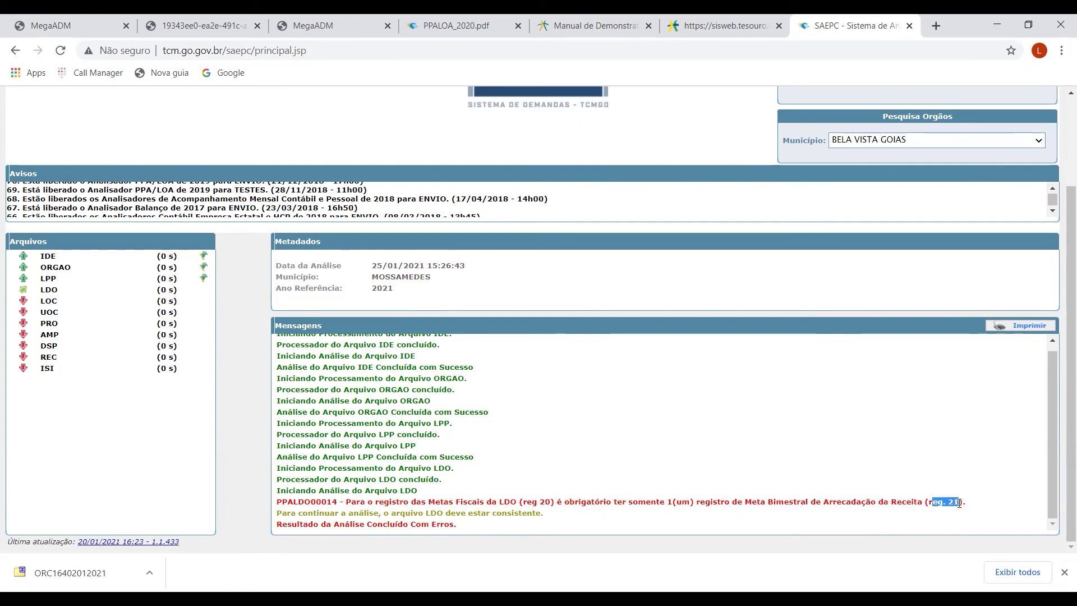
drag(399, 492, 428, 495)
click(455, 25)
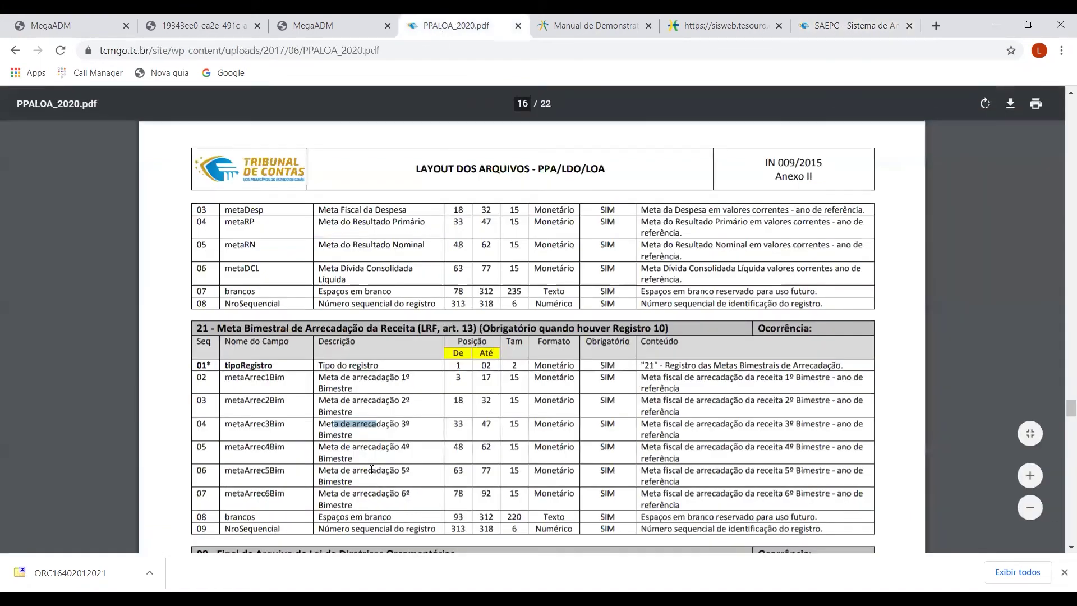
drag(338, 423, 352, 429)
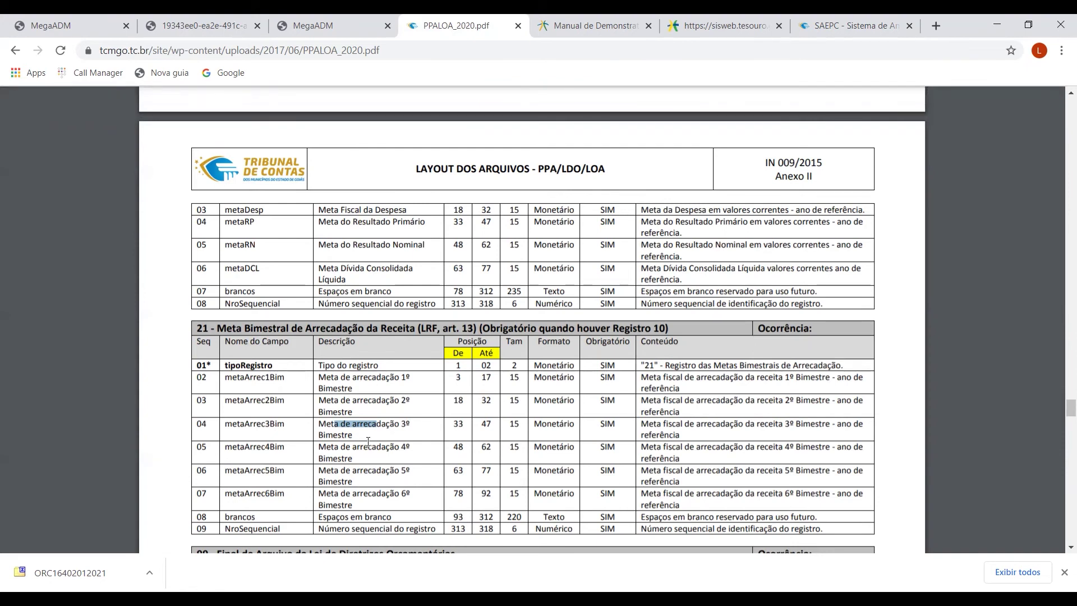
click(67, 25)
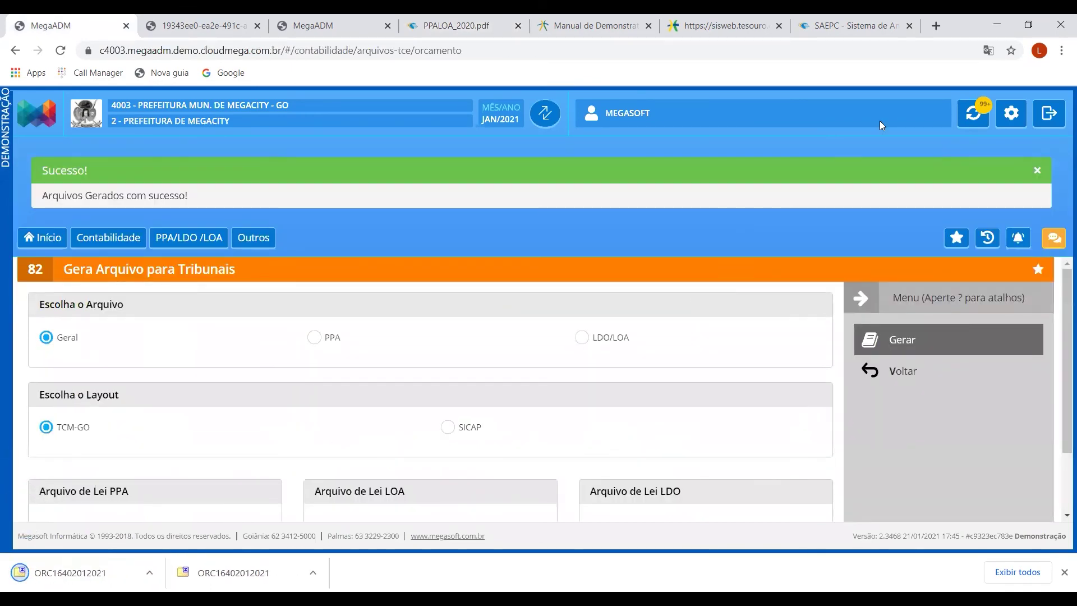
click(849, 25)
scroll(798, 328, up, 3)
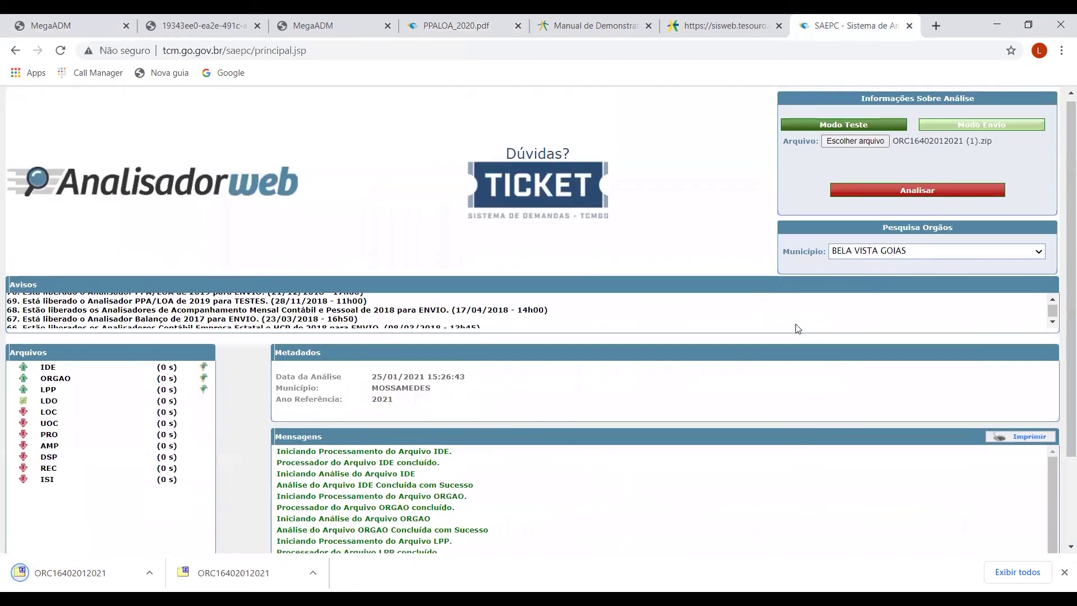
key(F5)
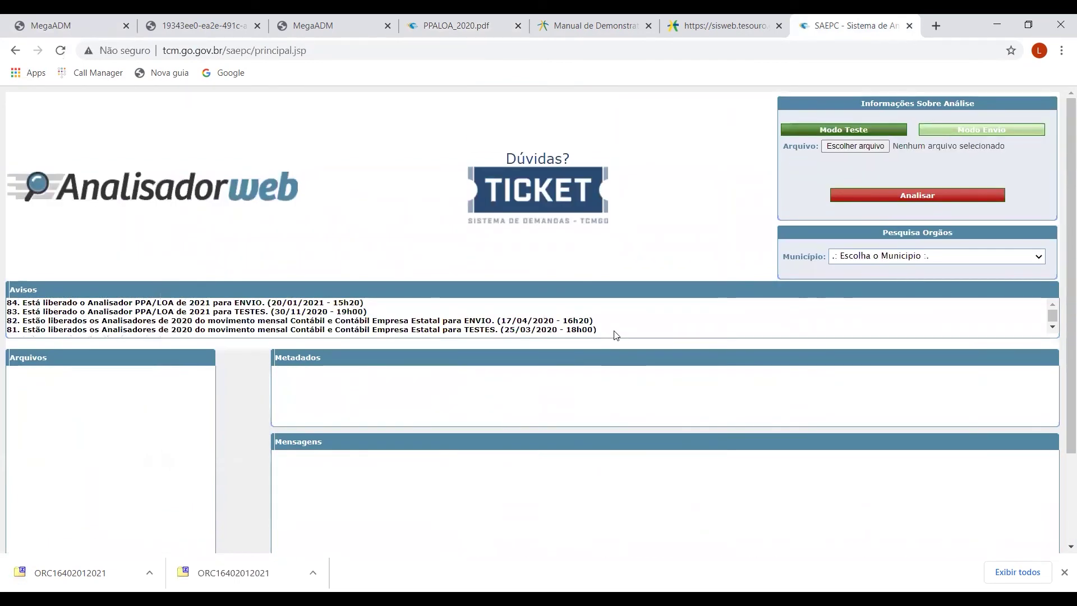
click(855, 145)
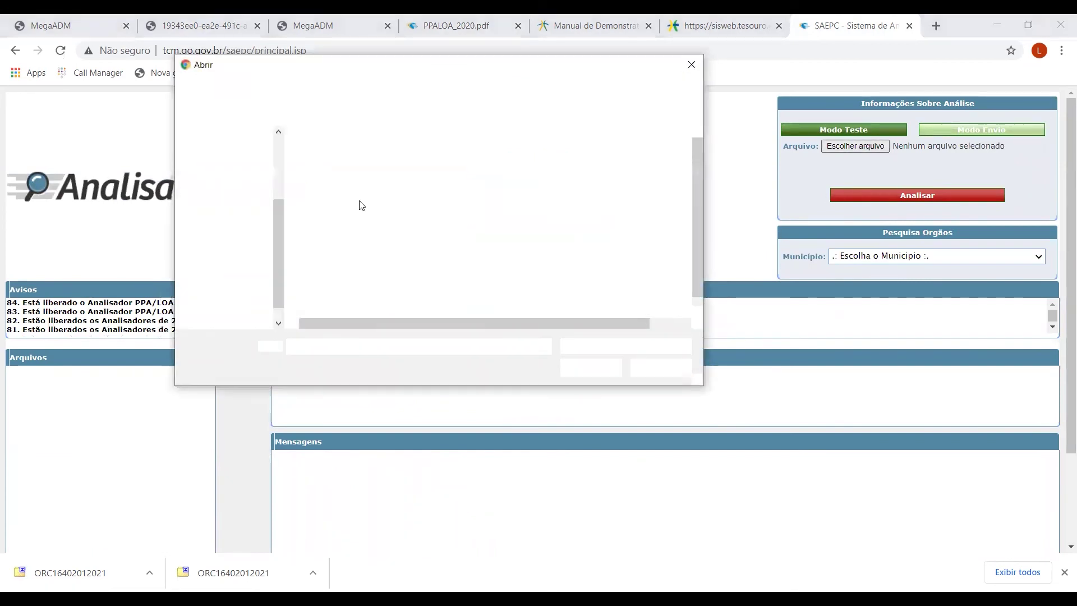
click(229, 191)
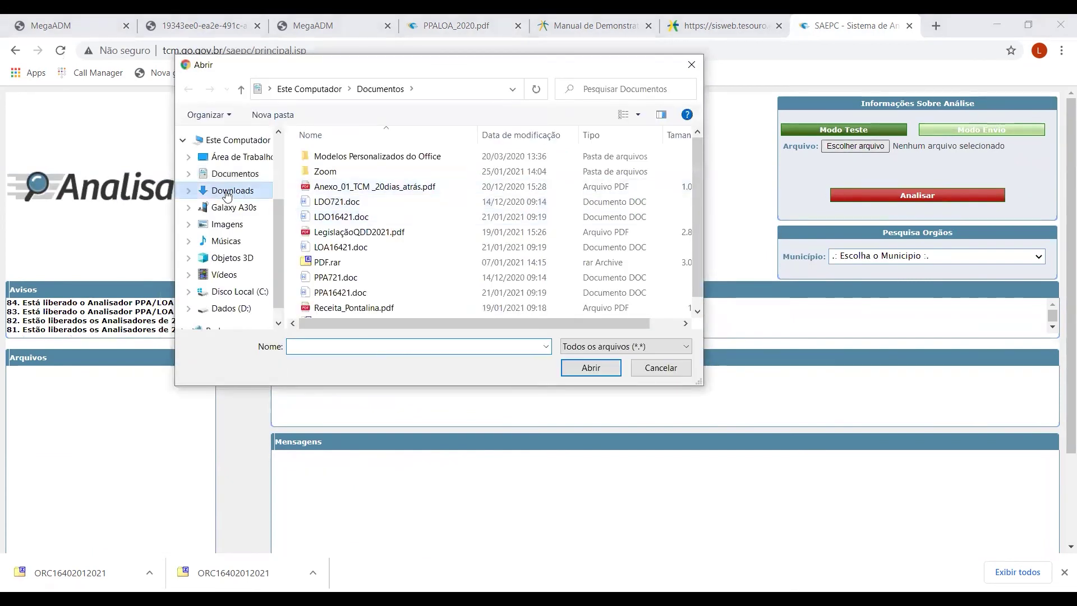
click(386, 176)
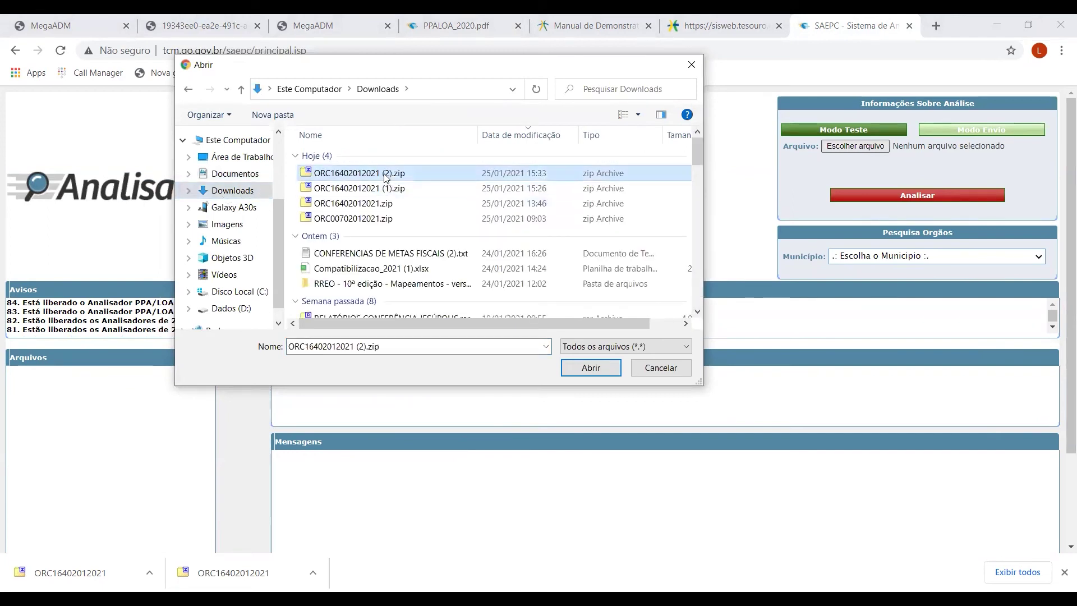
key(Return)
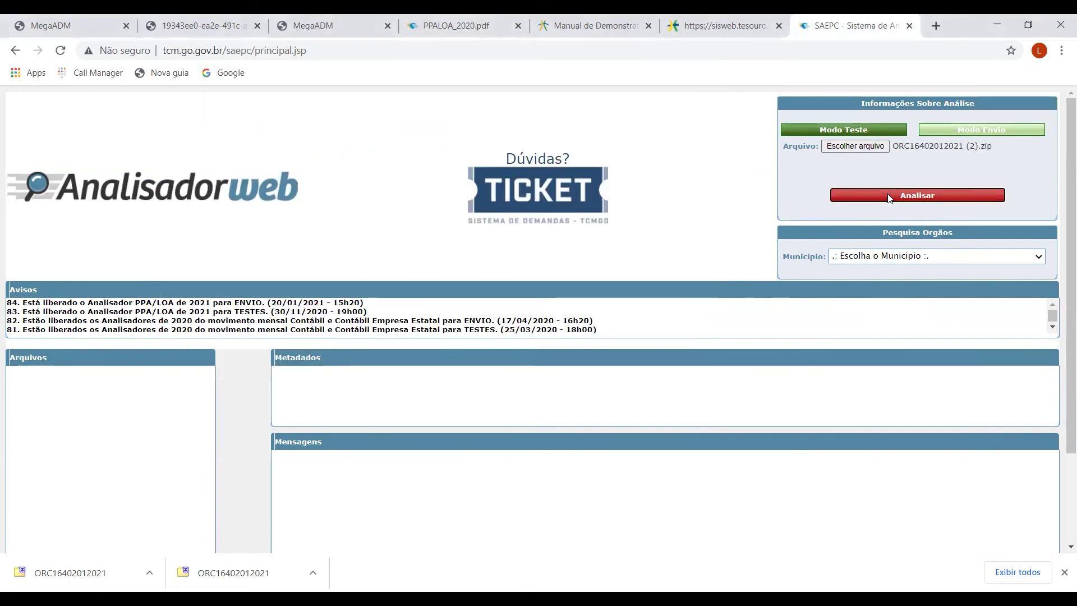
click(888, 196)
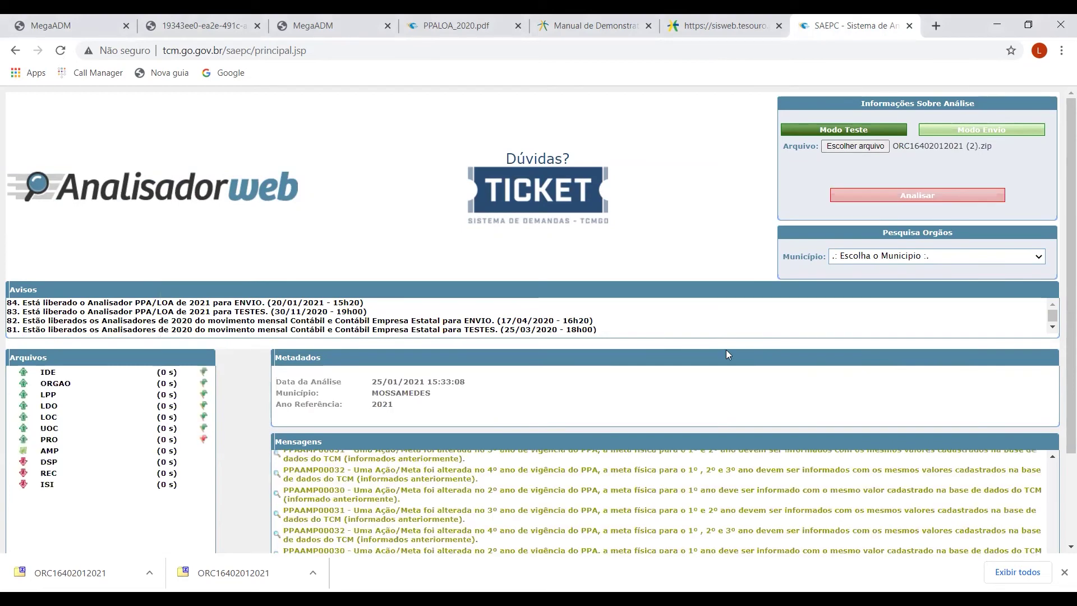
scroll(693, 404, down, 5)
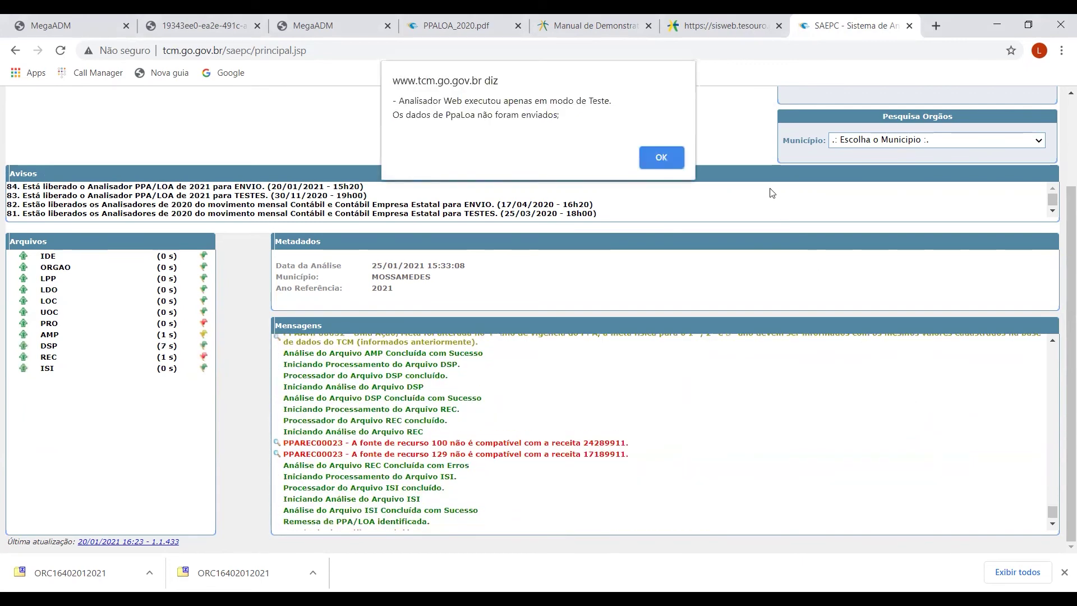
click(658, 158)
Review the analysis messages, covering the LDO result and the PPAPRO00013 error for programa 404
drag(1053, 503, 1060, 371)
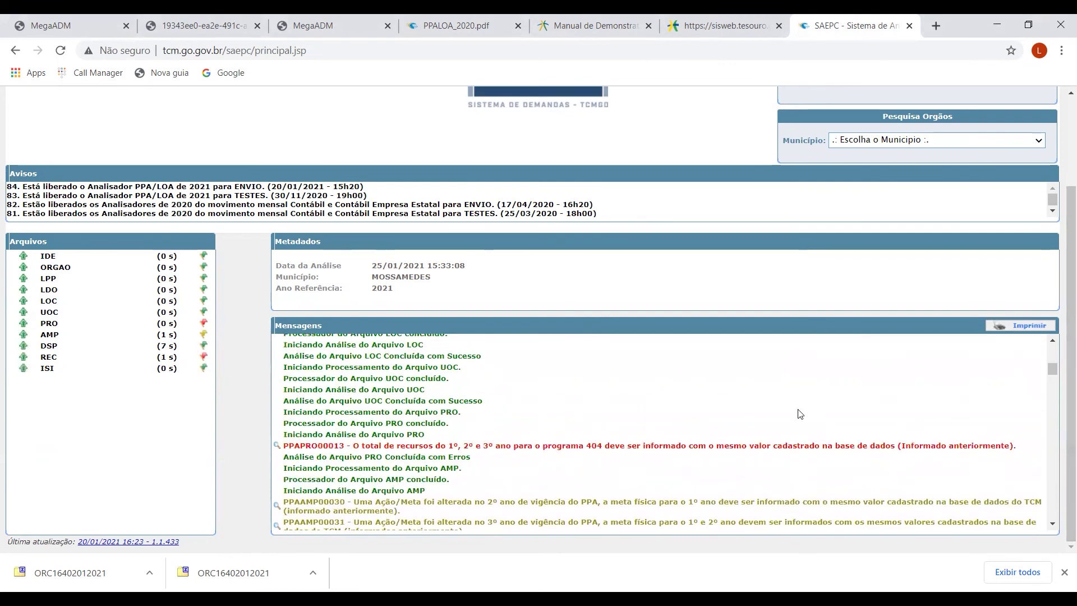
scroll(757, 431, up, 5)
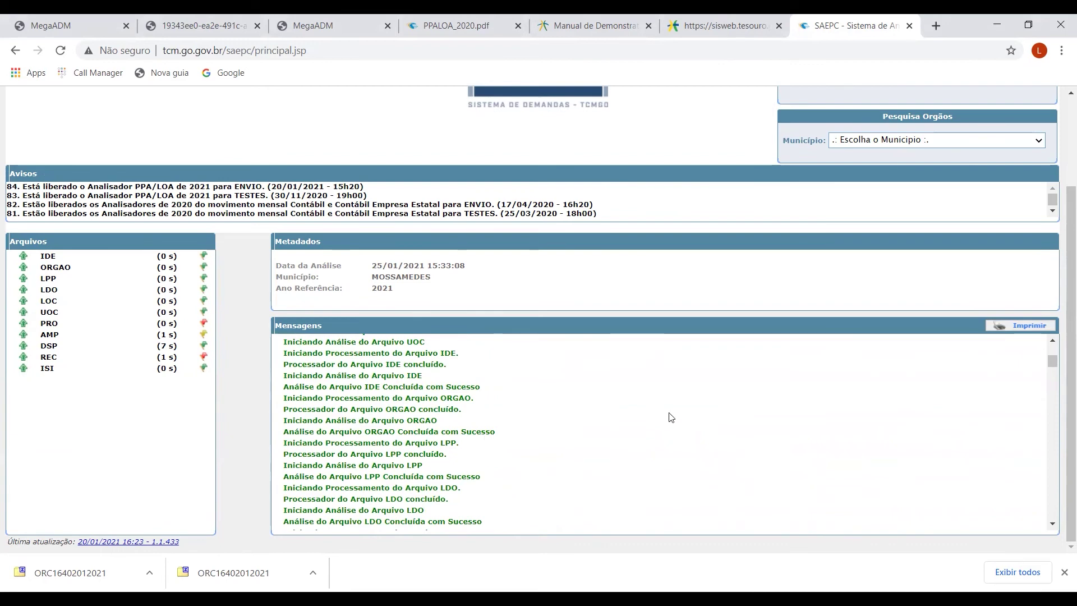
scroll(671, 419, down, 5)
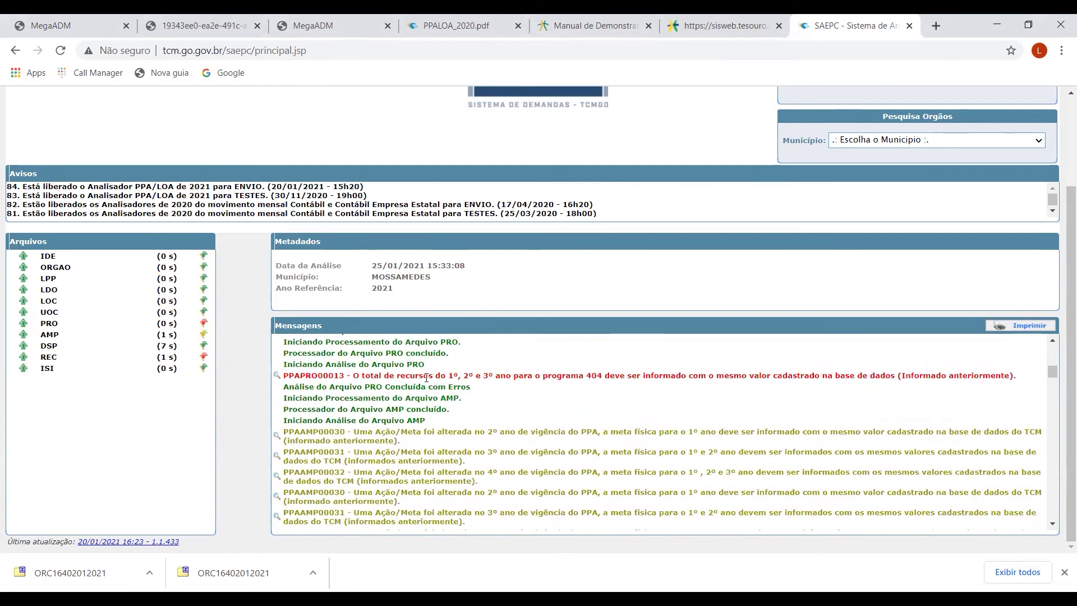
drag(386, 363, 437, 366)
click(536, 409)
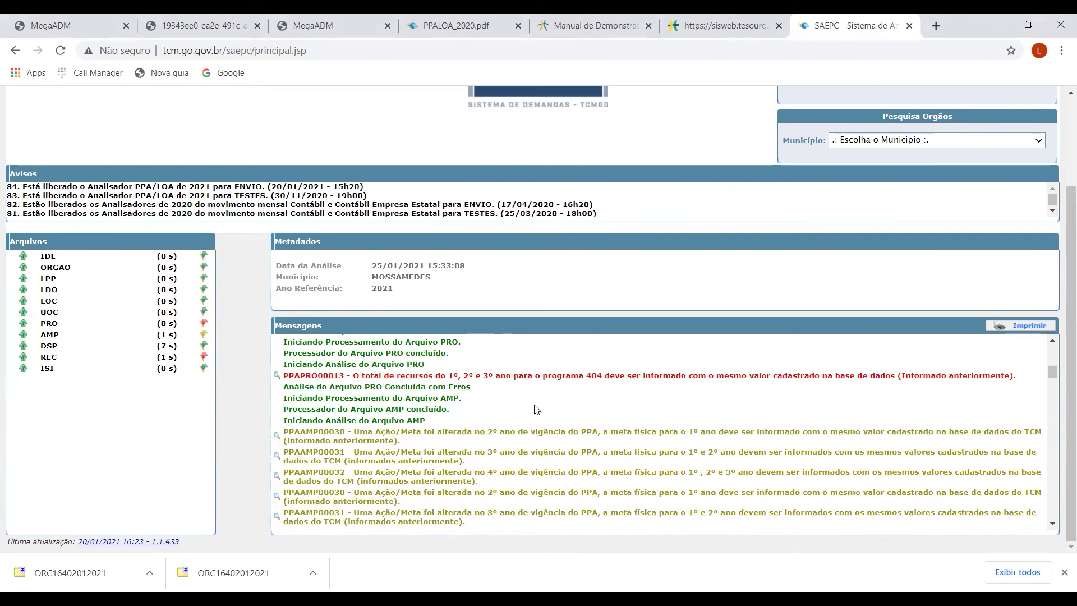
Look up the PRO - Arquivo dos Programas do PPA layout from the index of PPALOA_2020.pdf
click(460, 35)
scroll(1027, 321, up, 10)
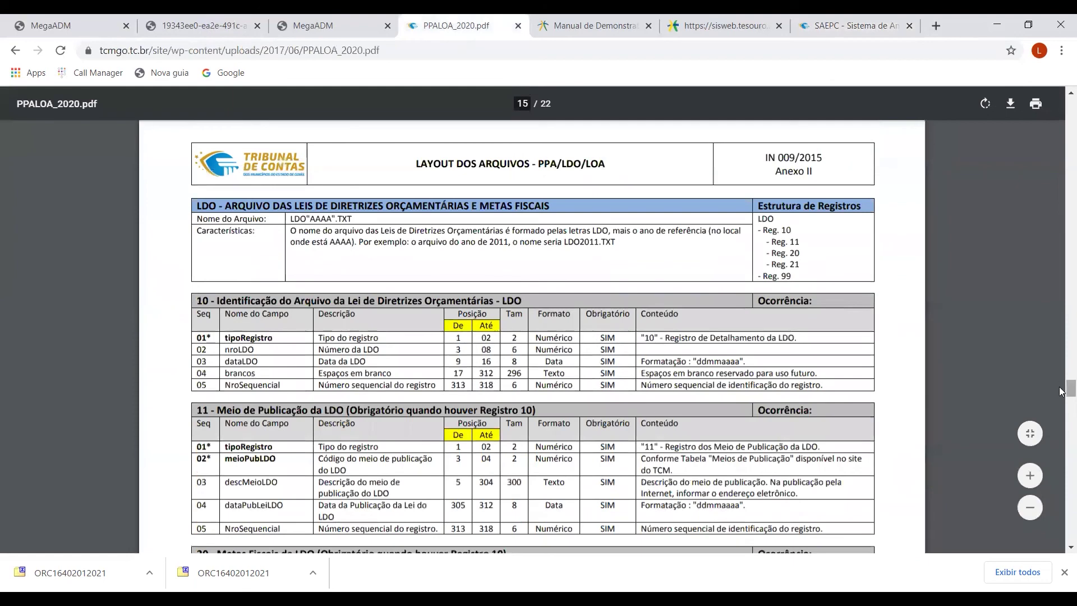
drag(1069, 388, 1069, 106)
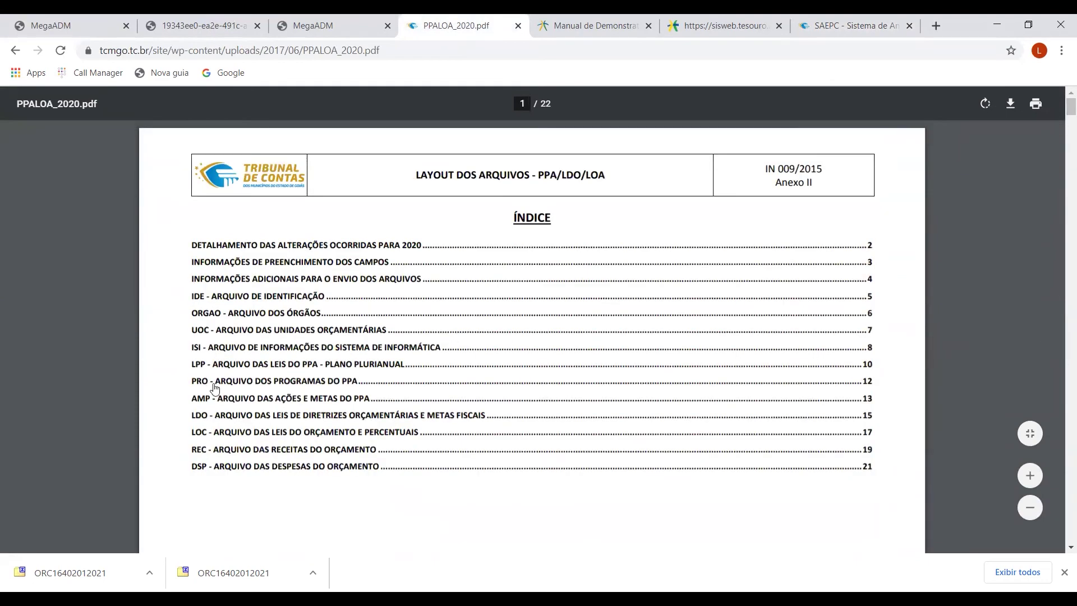
click(230, 382)
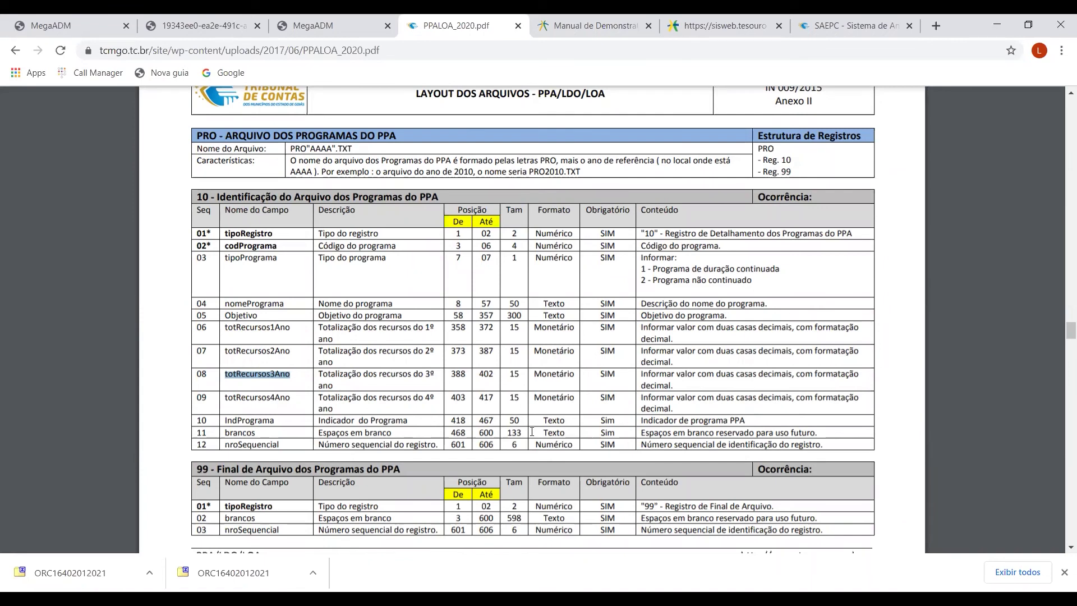
Compare error PPAPRO00013 with the PRO layout's yearly resource totals, and bring up the PPA-to-budget check report for 2021
click(850, 25)
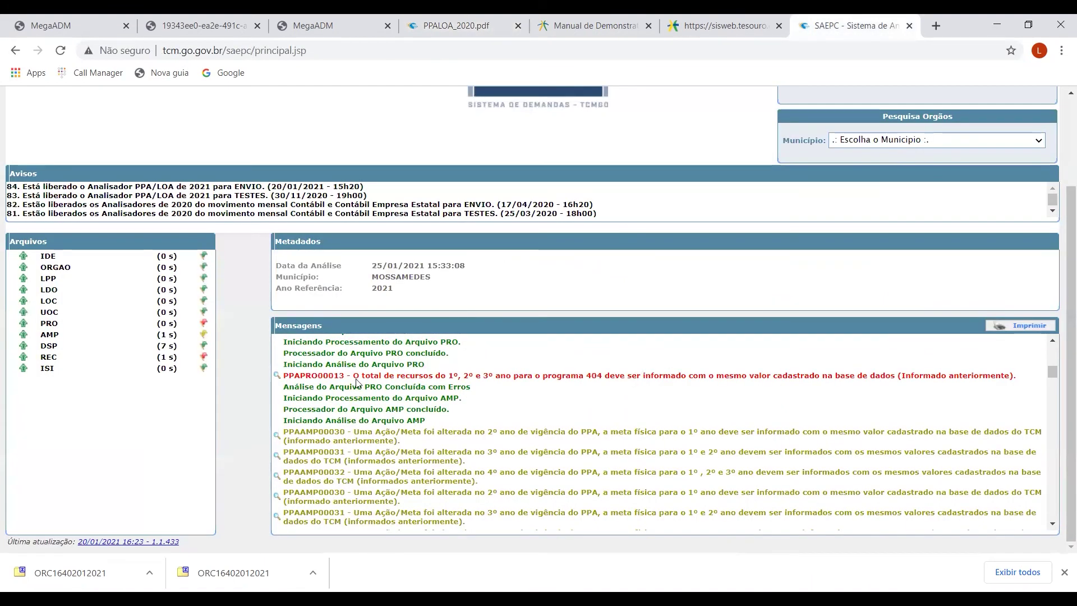
drag(452, 379, 337, 336)
click(595, 388)
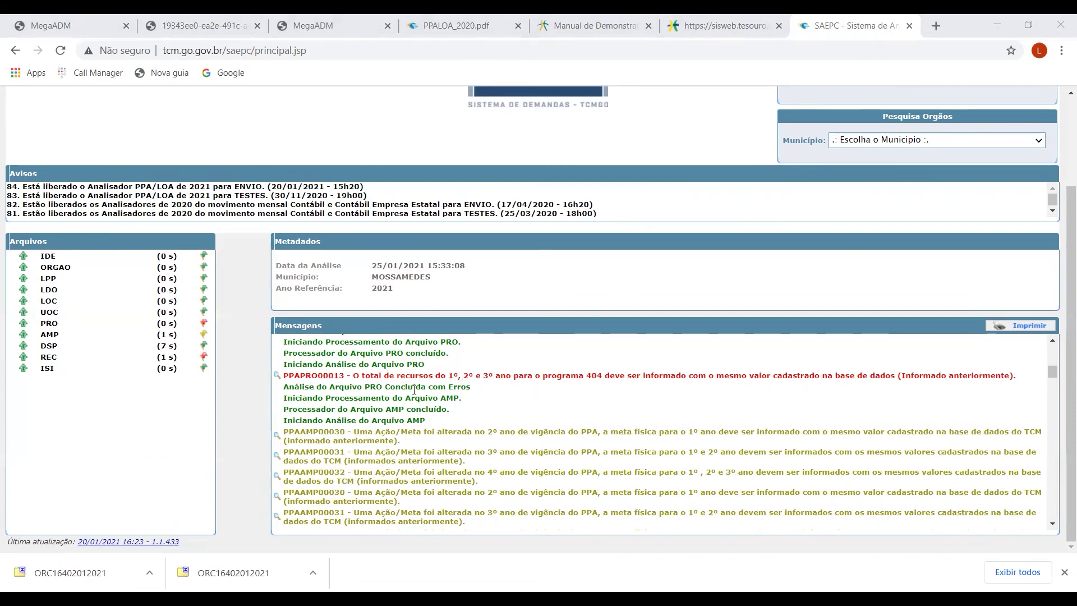
click(460, 27)
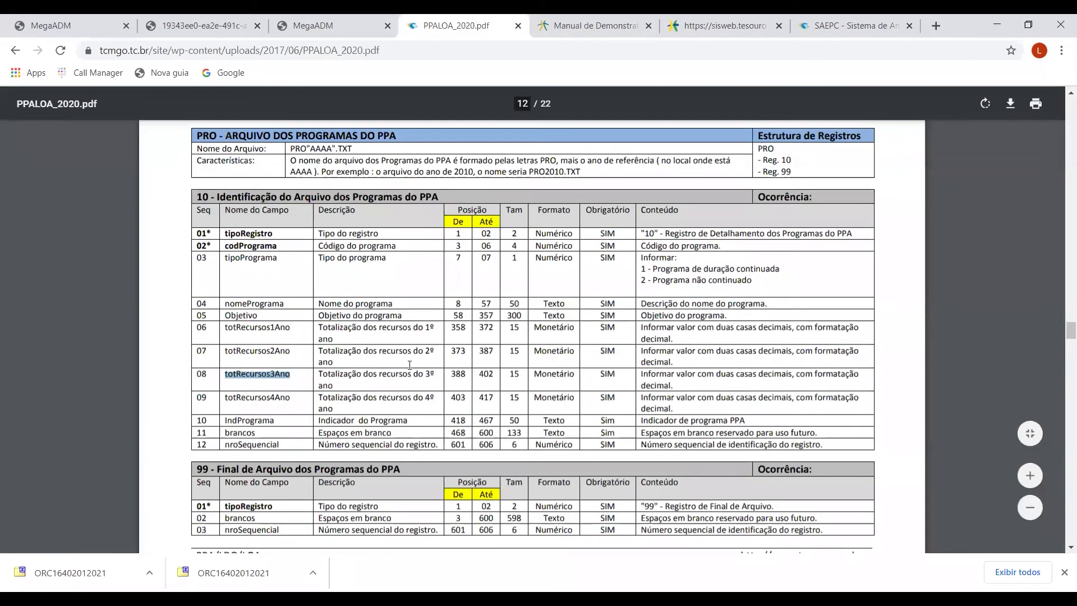
click(854, 26)
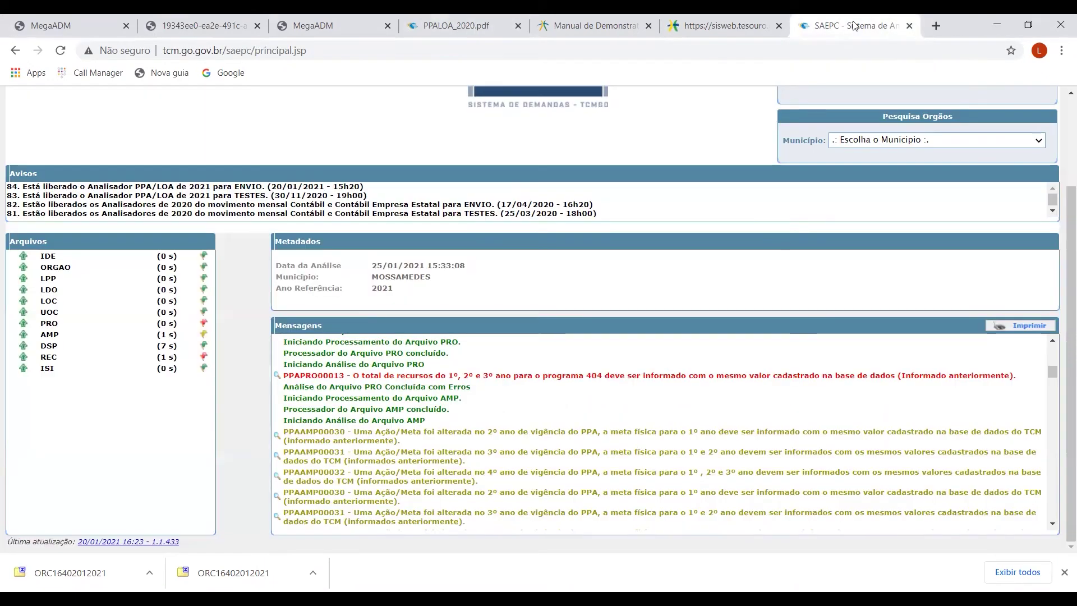
drag(447, 375, 519, 375)
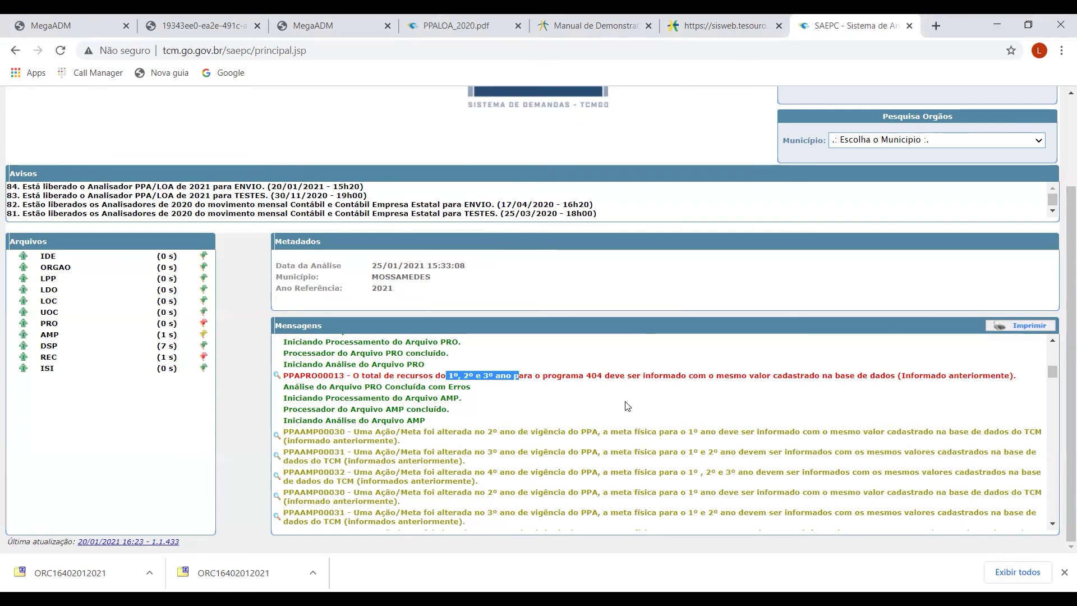
click(178, 23)
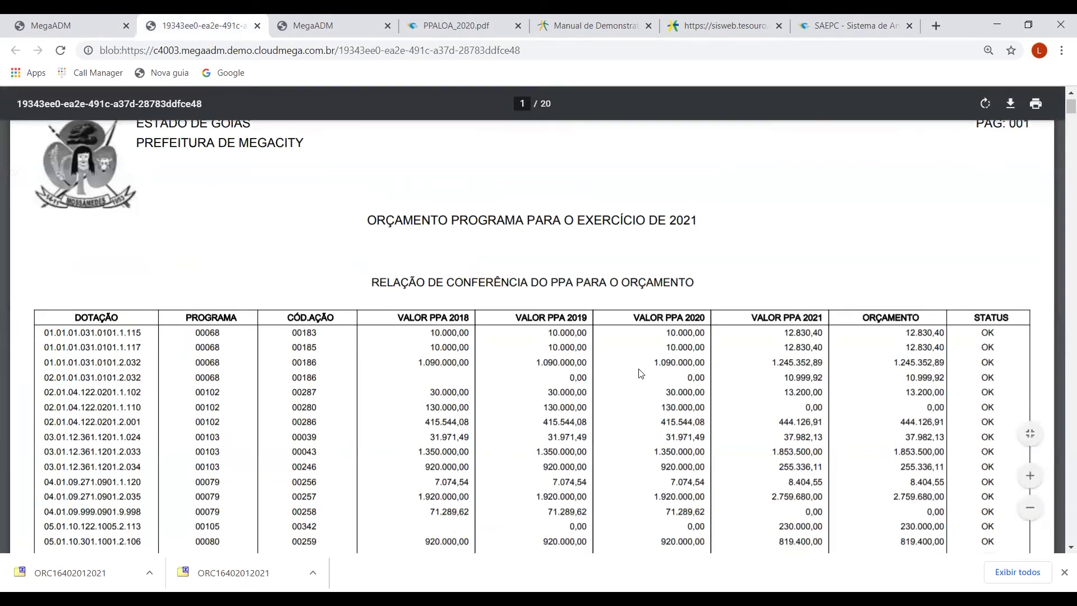
Close the previous check report and generate the Conferência do PPA/Orçamento report from the Relatórios Auxiliares in PDF format
click(257, 26)
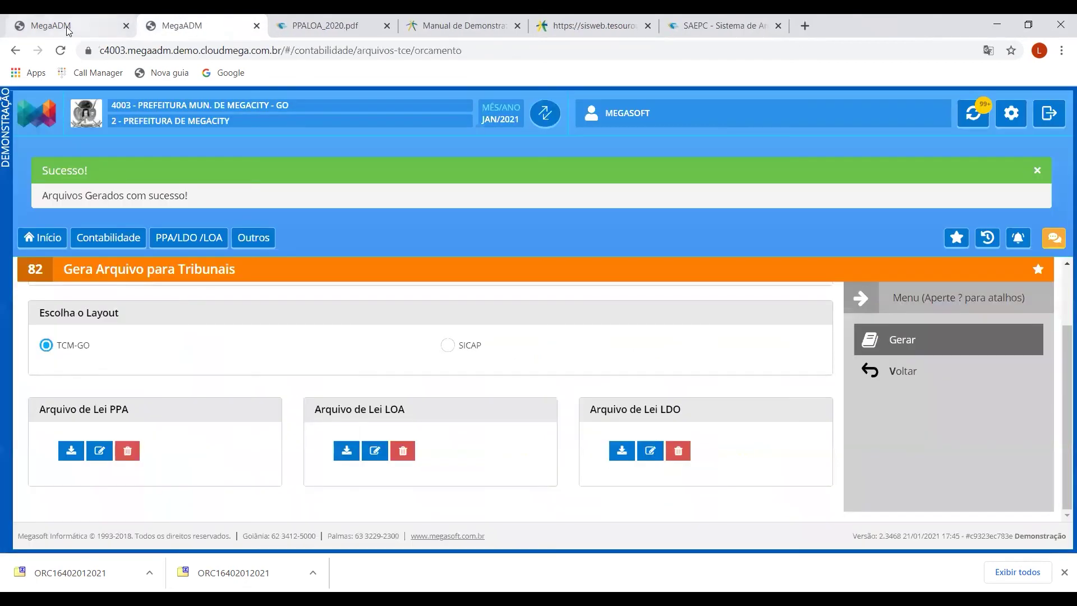
click(891, 376)
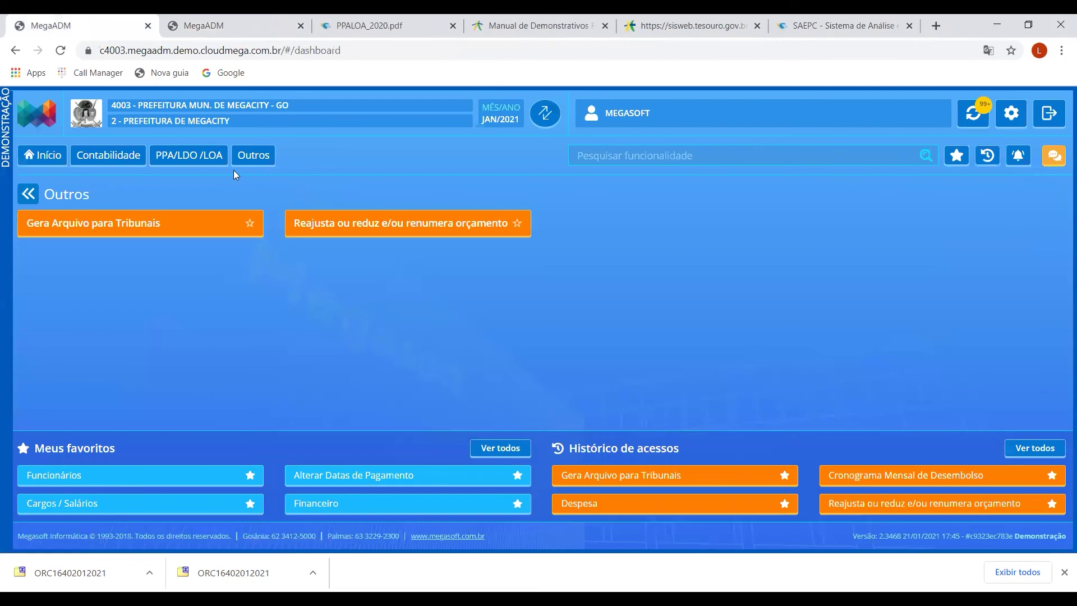
click(186, 163)
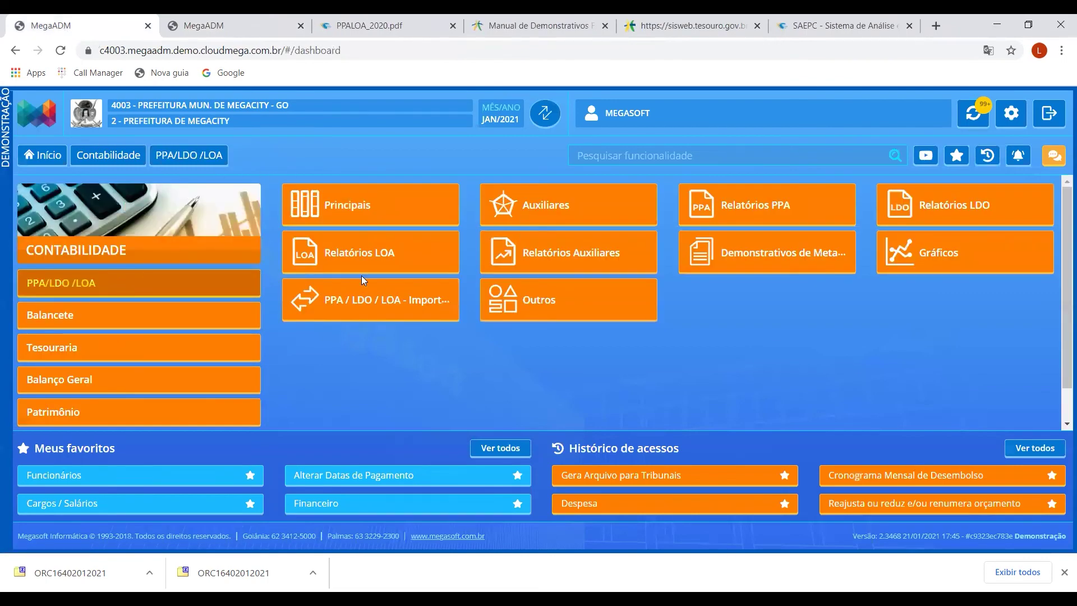
click(558, 263)
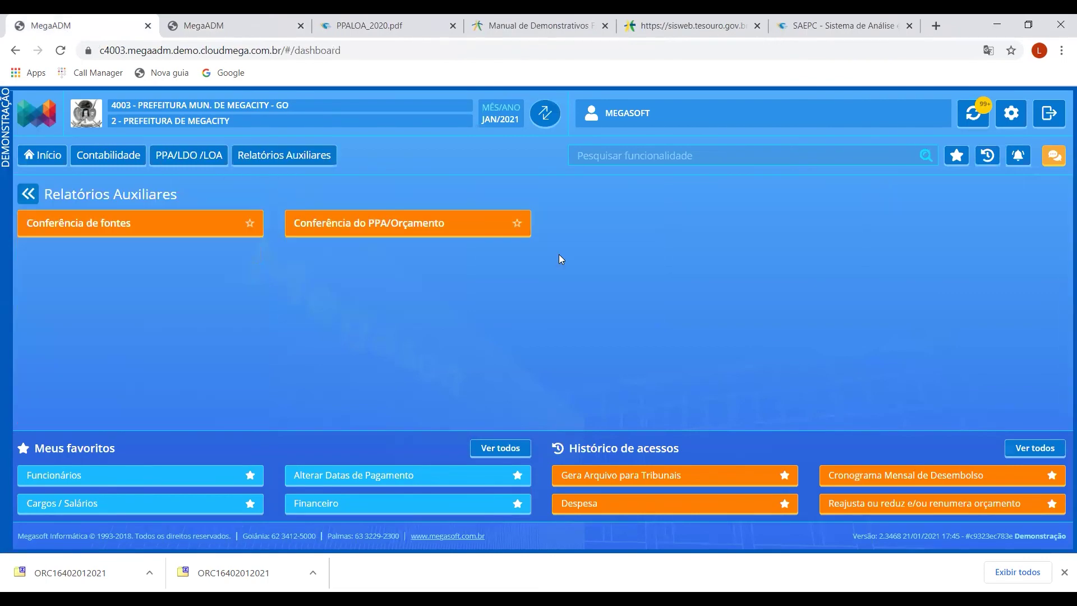
click(384, 223)
click(904, 259)
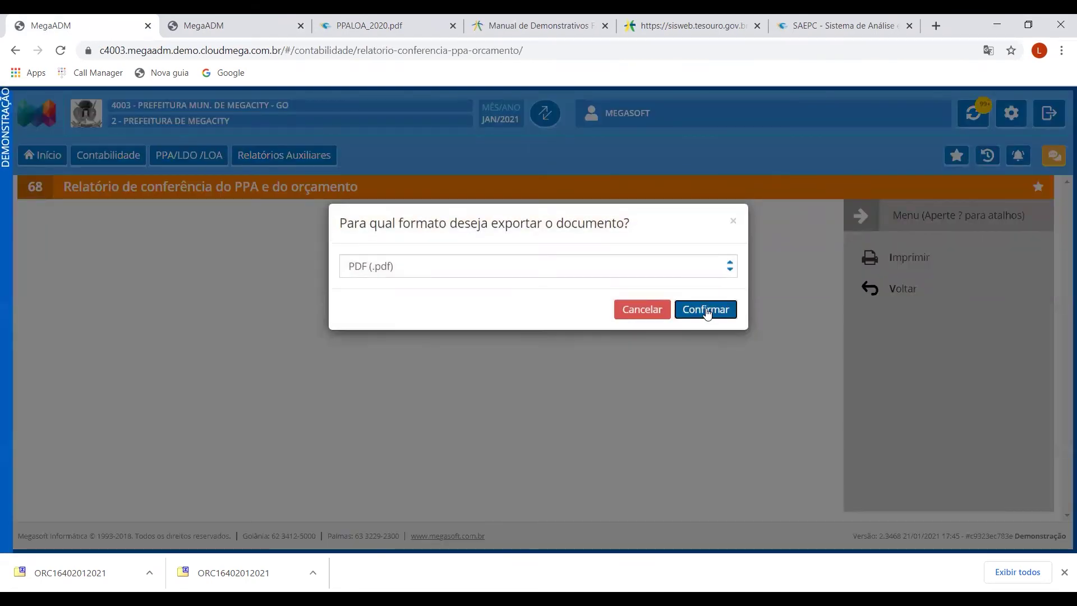
click(705, 309)
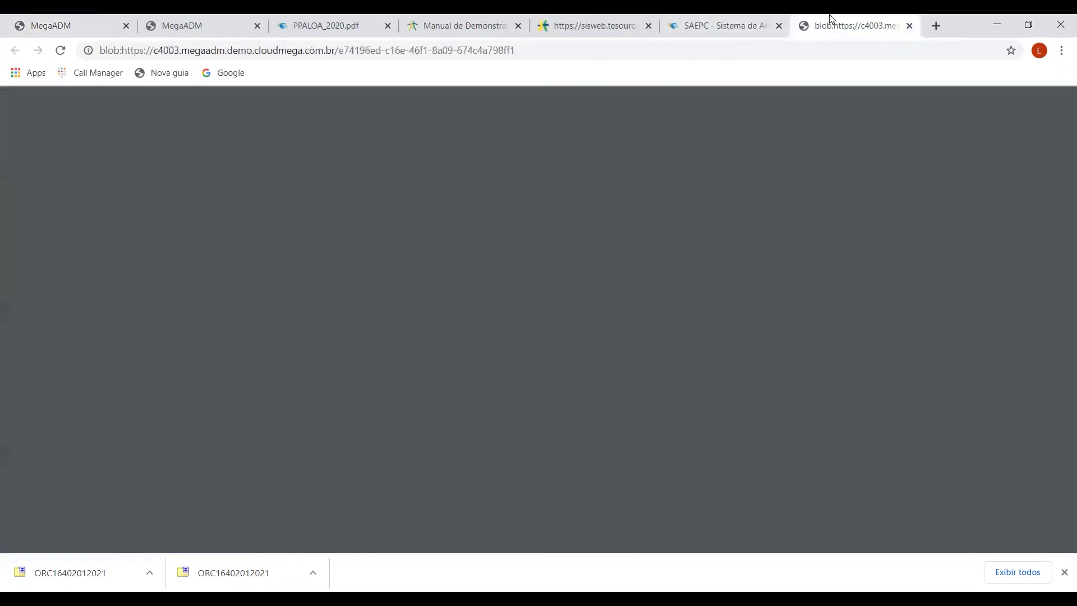
Review error PPAPRO00013 in the analyser messages, noting the programa number and the years it covers
click(716, 25)
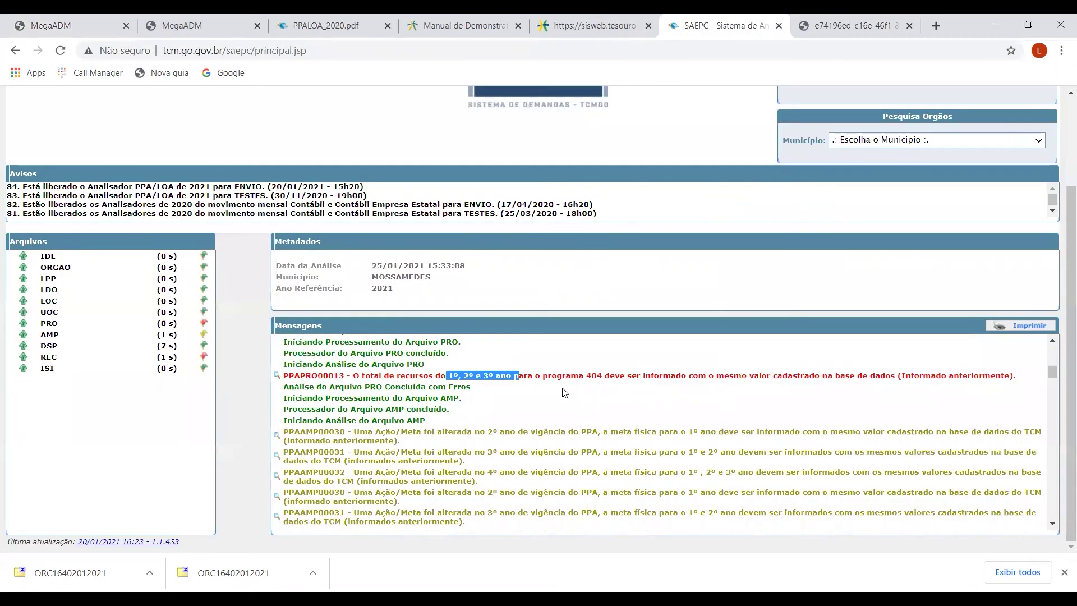
drag(586, 376, 601, 375)
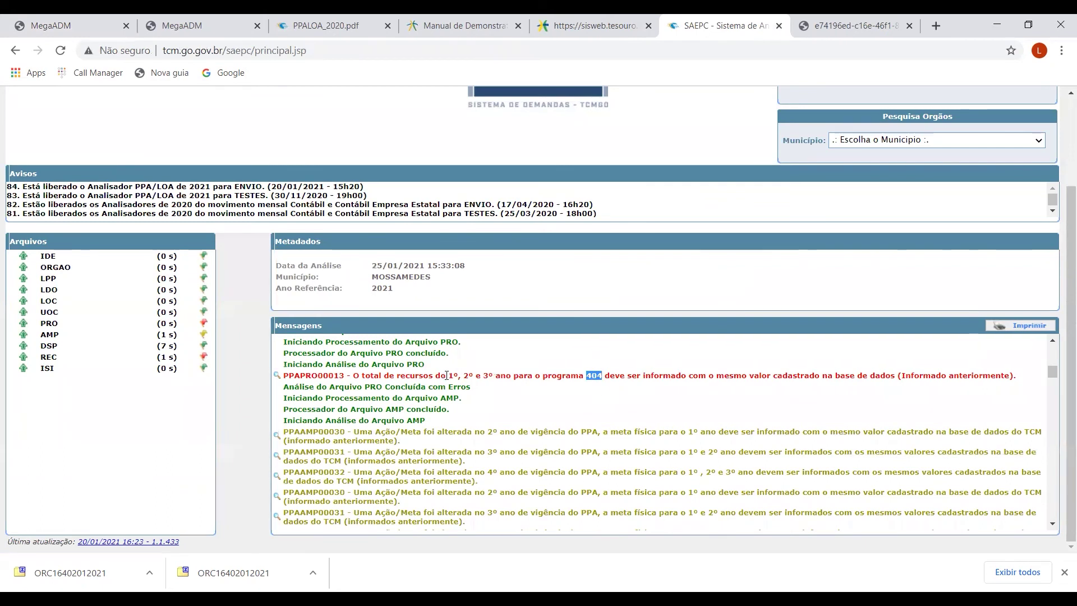
drag(283, 376, 323, 376)
click(468, 375)
drag(447, 376, 492, 377)
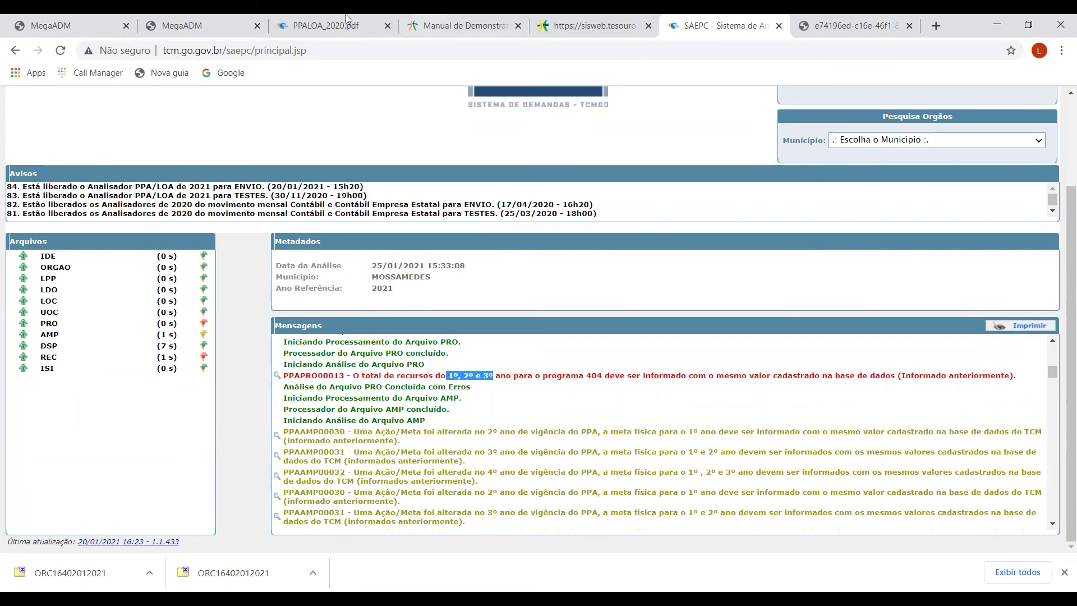
Examine the PPA value columns for 2018, 2019 and 2020 in the newly generated PPA-to-budget check report
click(202, 23)
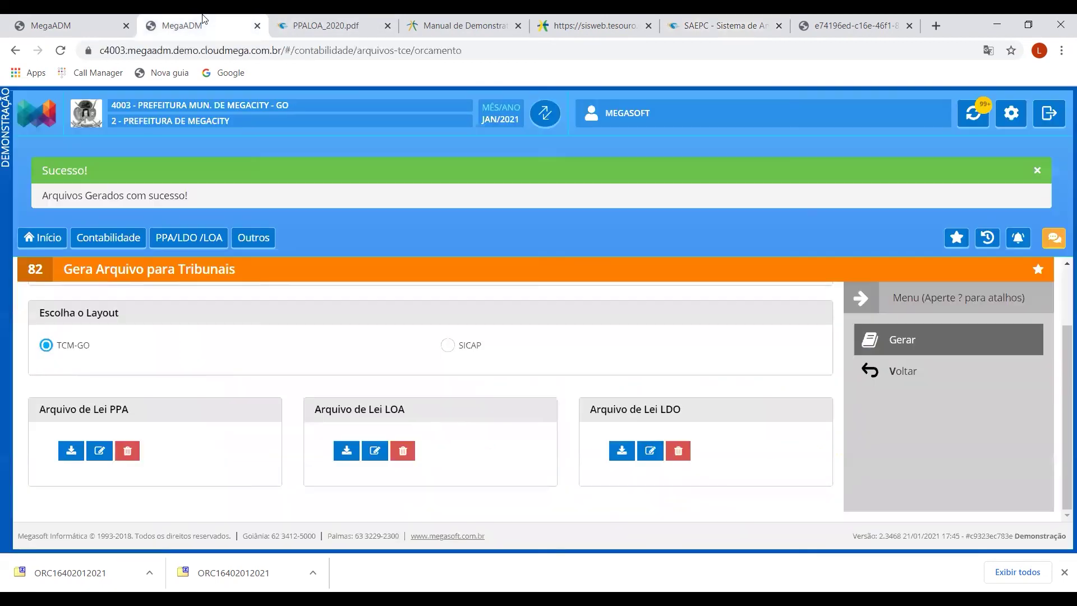
click(871, 20)
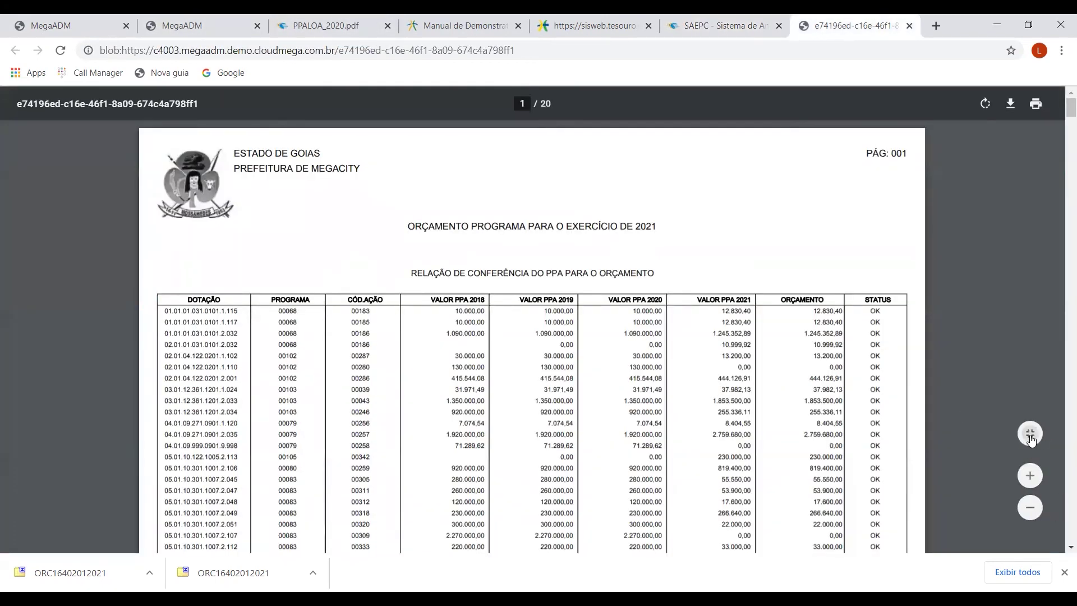
click(1031, 438)
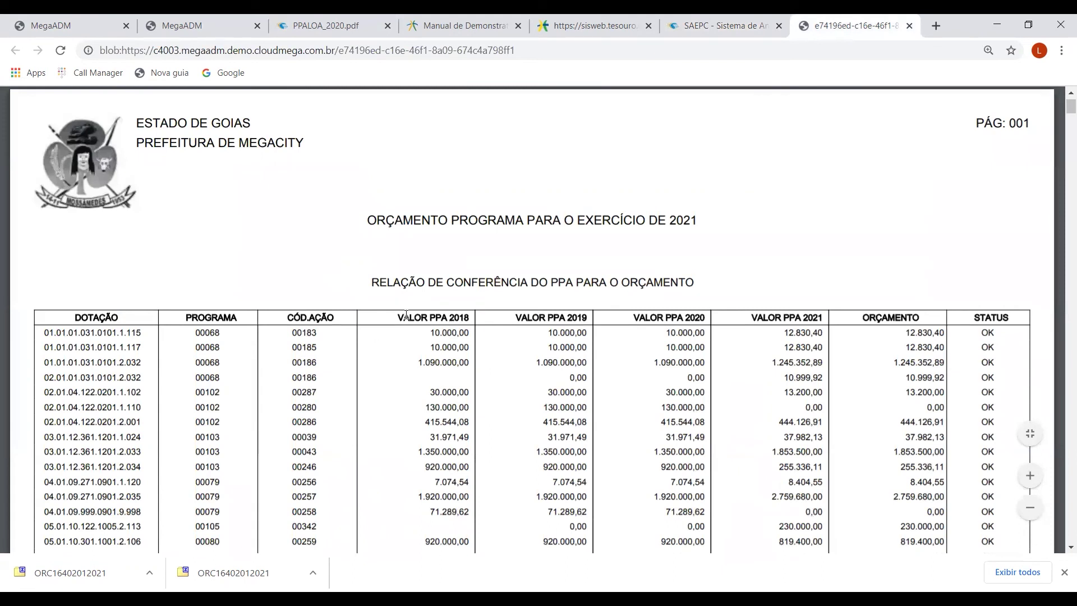
drag(423, 318, 562, 320)
drag(635, 318, 698, 318)
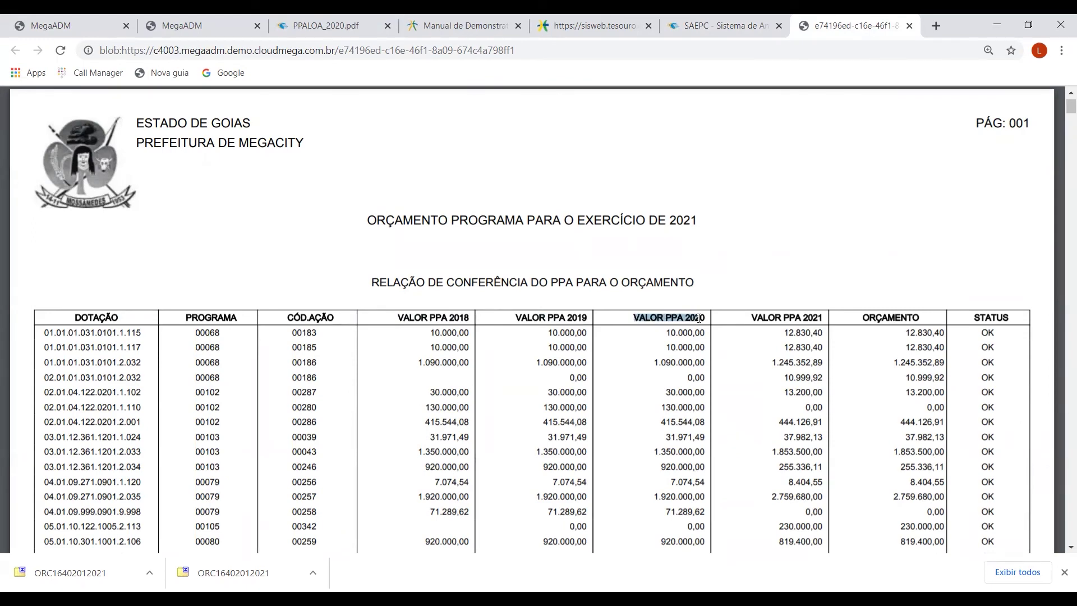
drag(423, 318, 467, 321)
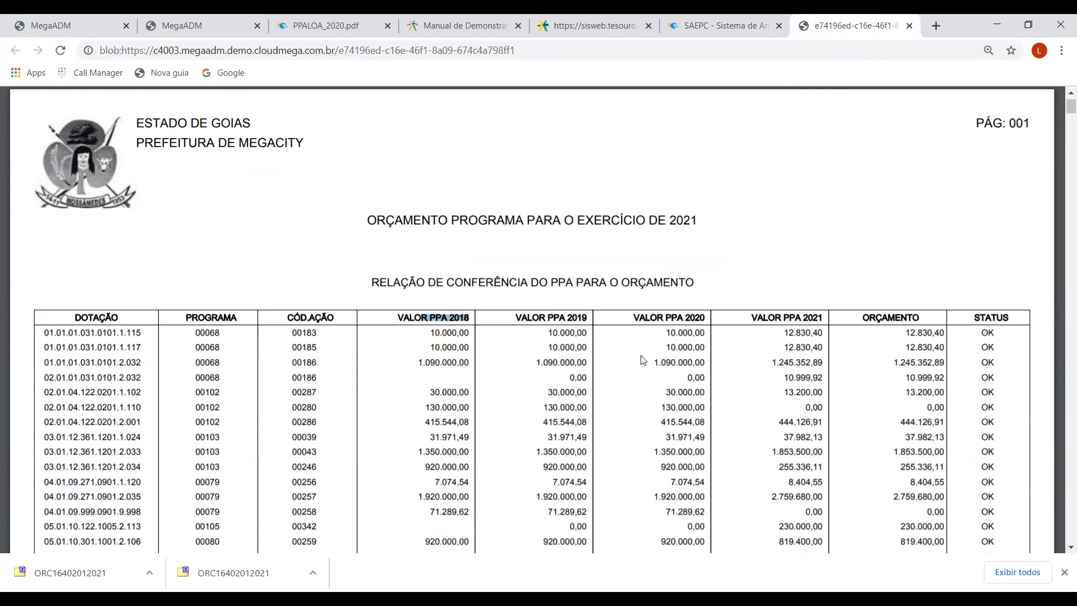
Open the 2021 plano plurianual record in MegaADM and bring up its PPA item registration
click(66, 23)
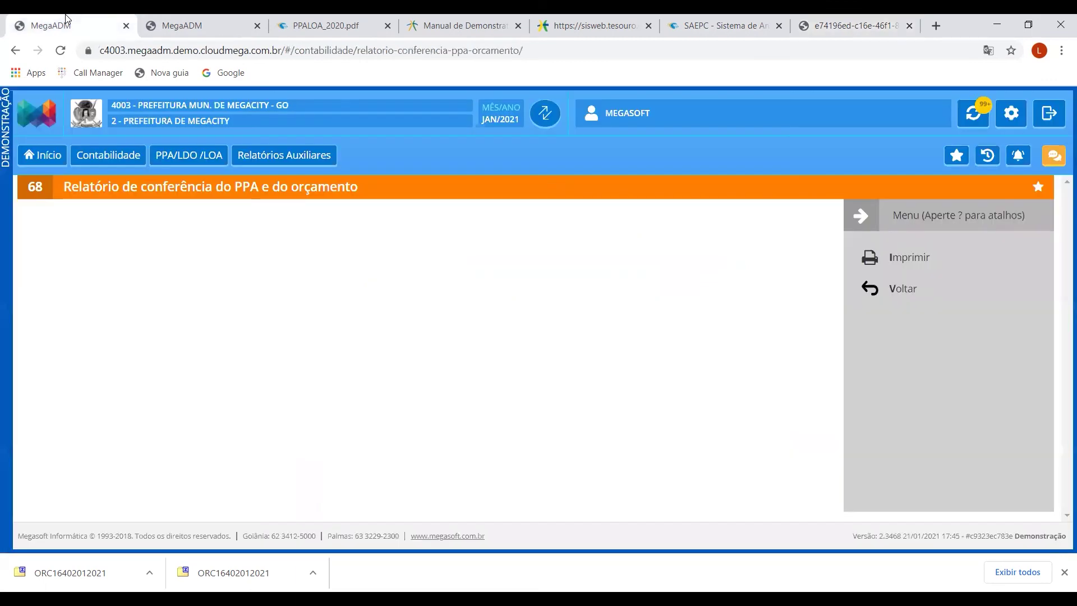
click(898, 287)
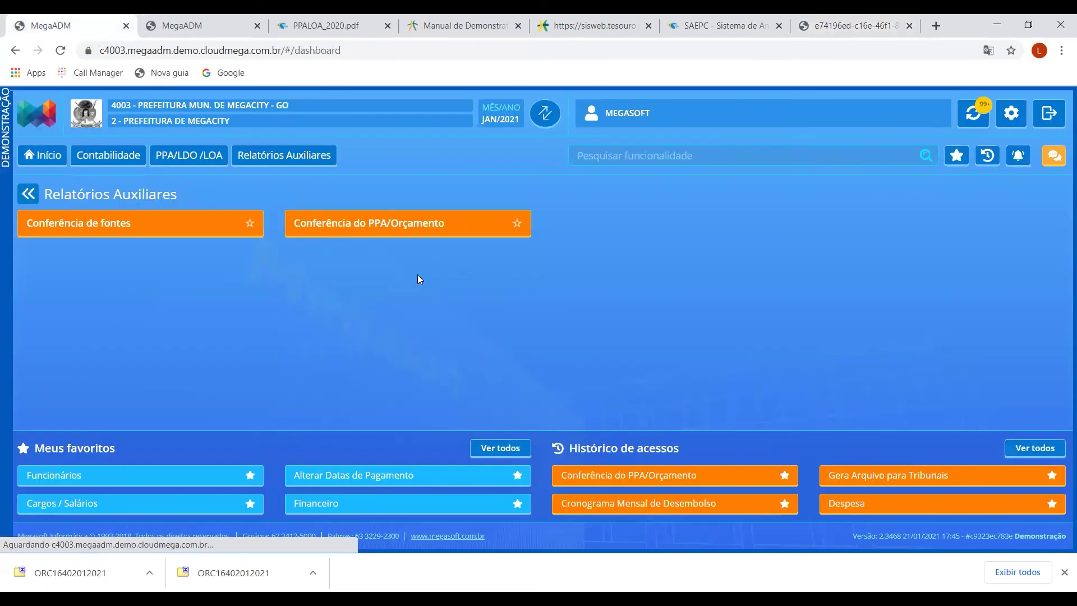
click(199, 157)
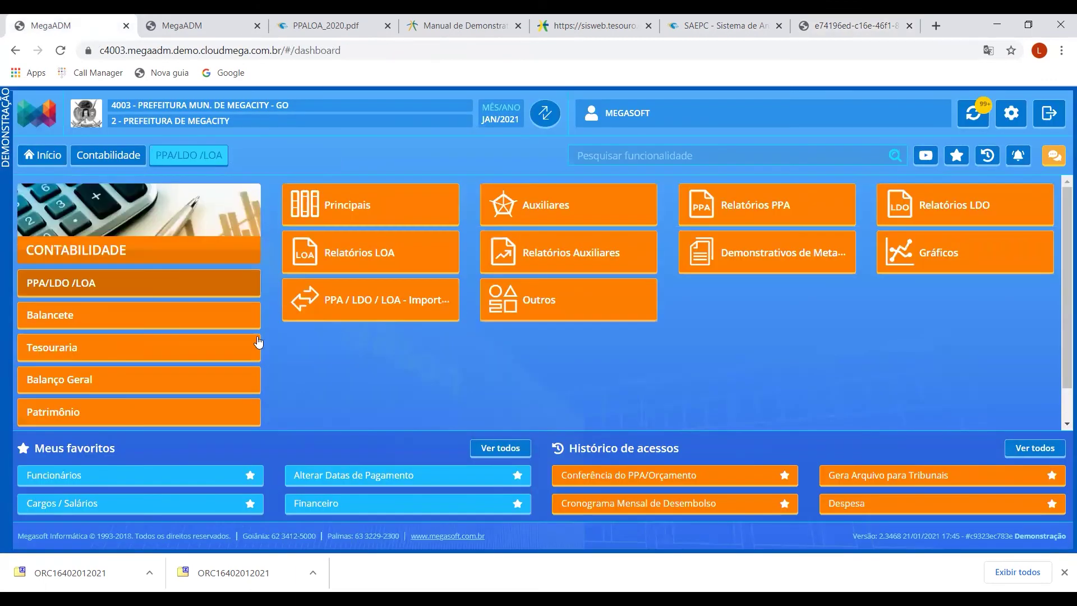
click(322, 216)
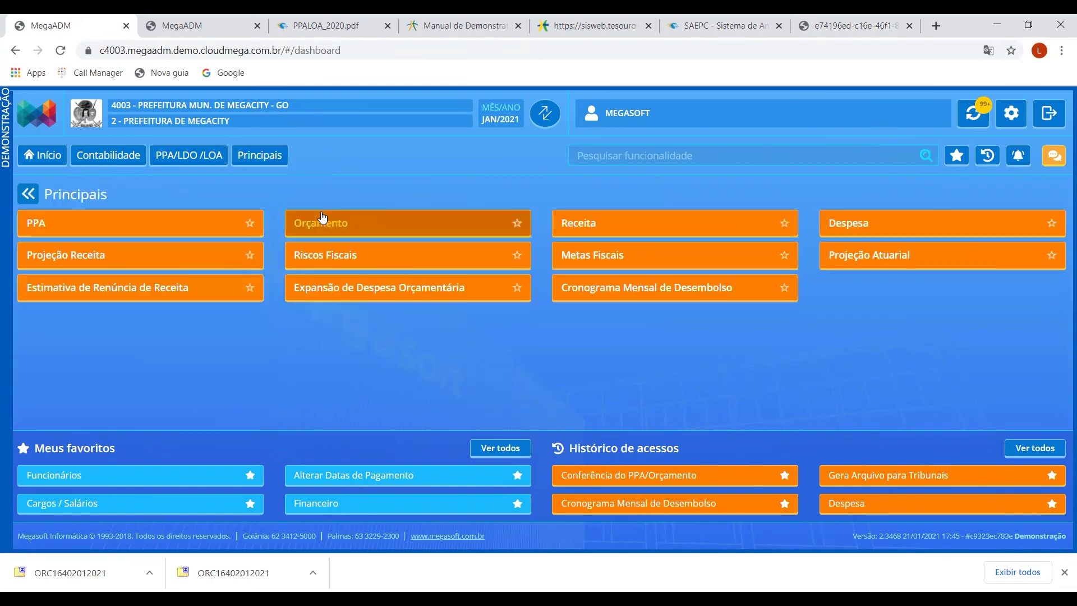
click(182, 220)
click(907, 261)
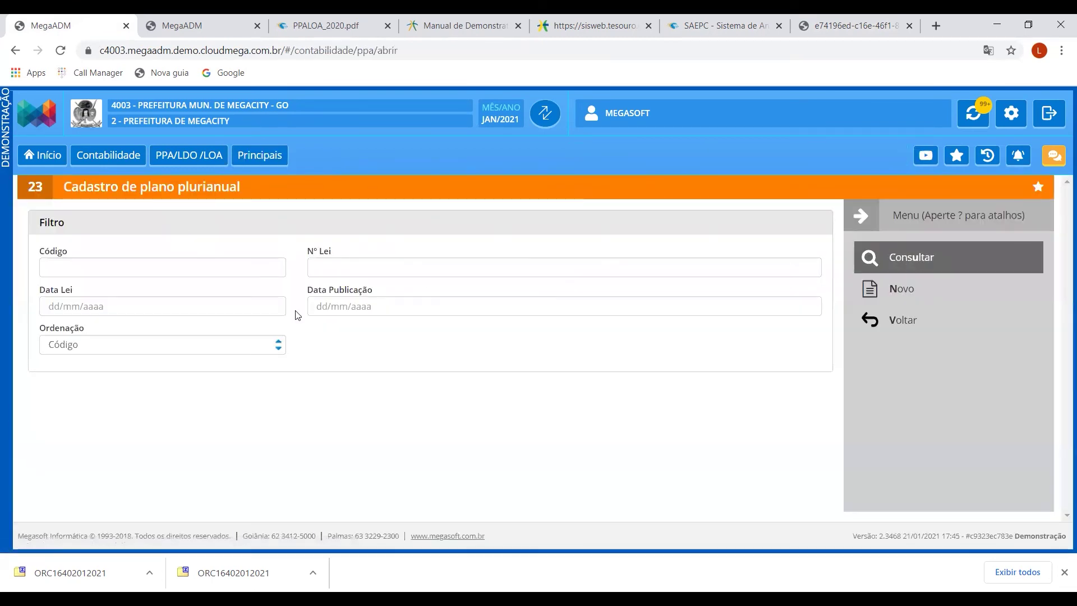
scroll(296, 314, down, 5)
double_click(107, 453)
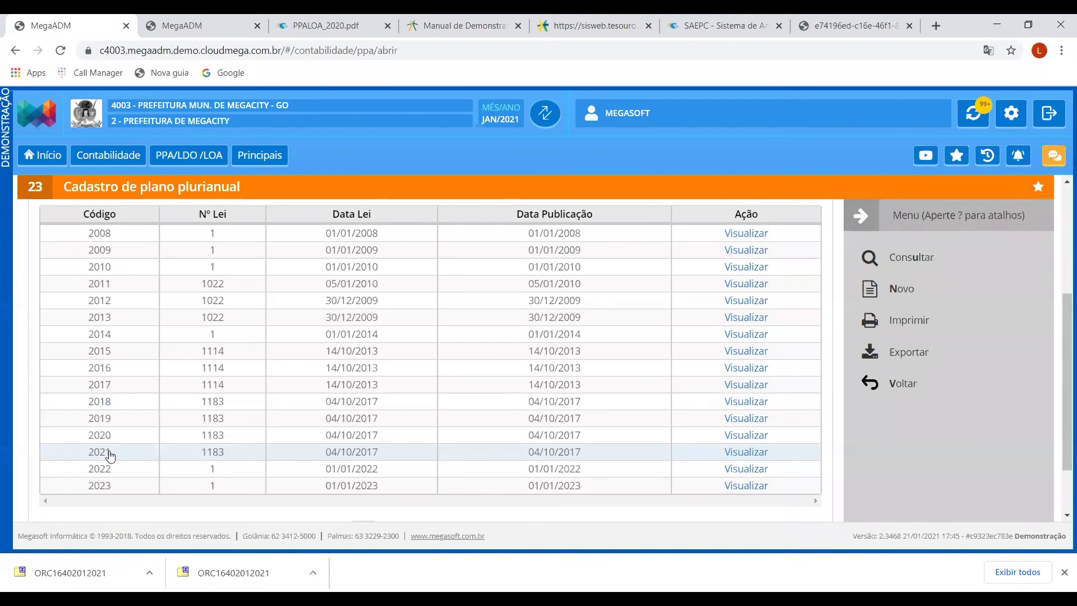
click(949, 386)
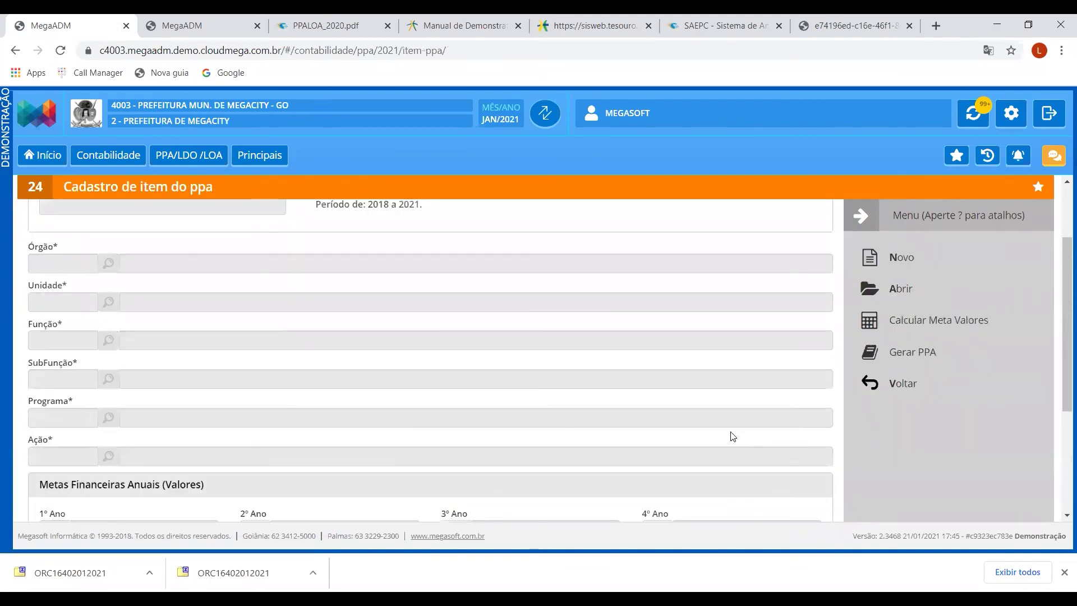
Query the 2021 PPA items filtered by programa 404
click(883, 289)
click(481, 270)
text(404)
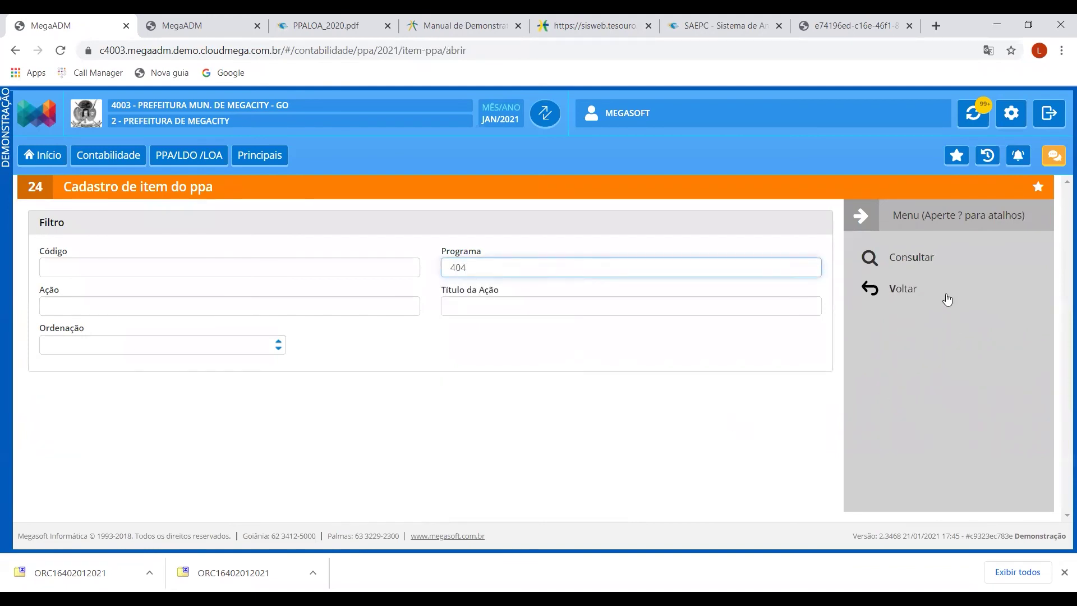
click(911, 258)
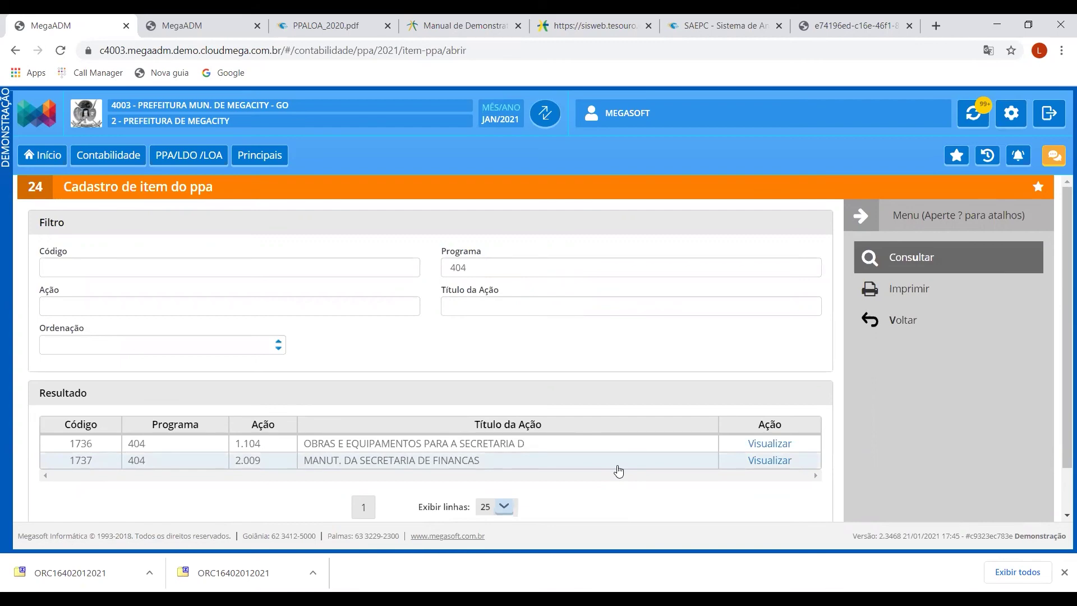
Recheck the check report and the programa number named in the analyser's error PPAPRO00013
click(857, 23)
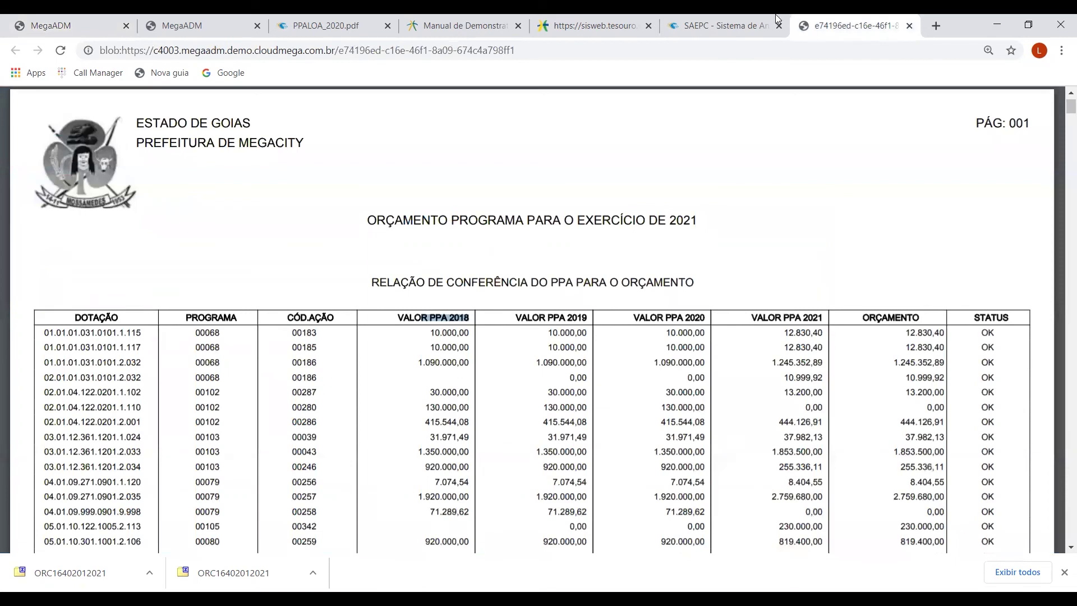
click(723, 26)
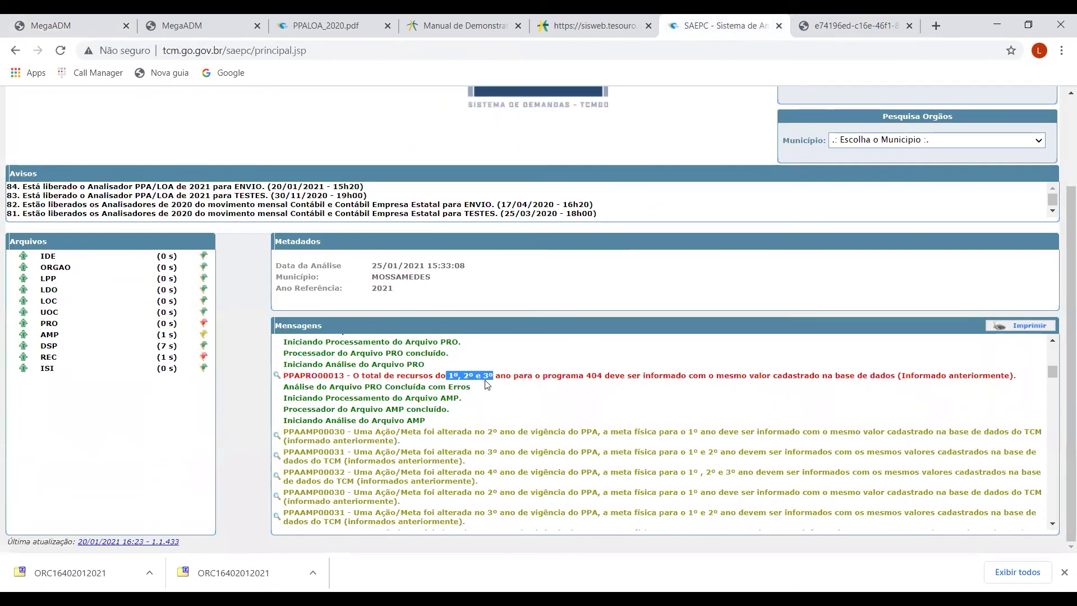
drag(586, 375, 602, 375)
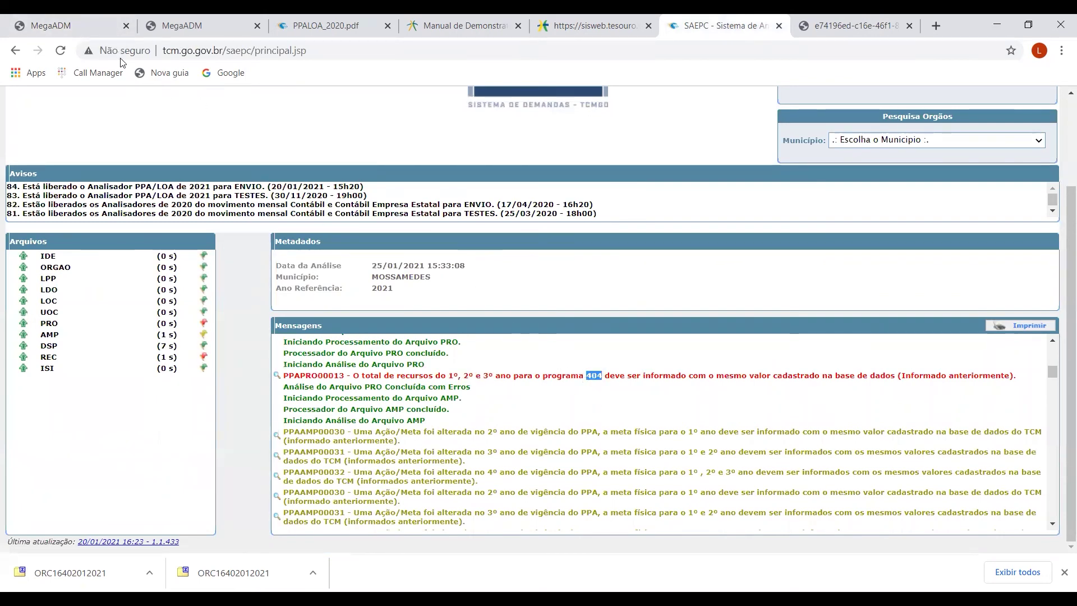
Open the programa 404 item for ação 1.104 and check its Metas Financeiras Anuais against the check report and the analyser error
click(50, 25)
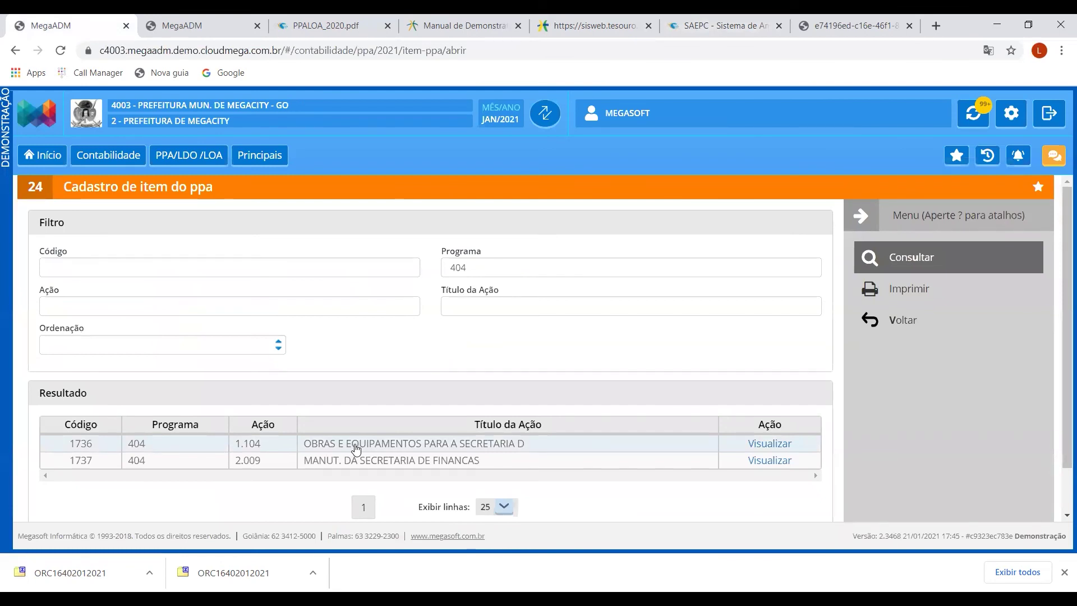
double_click(425, 446)
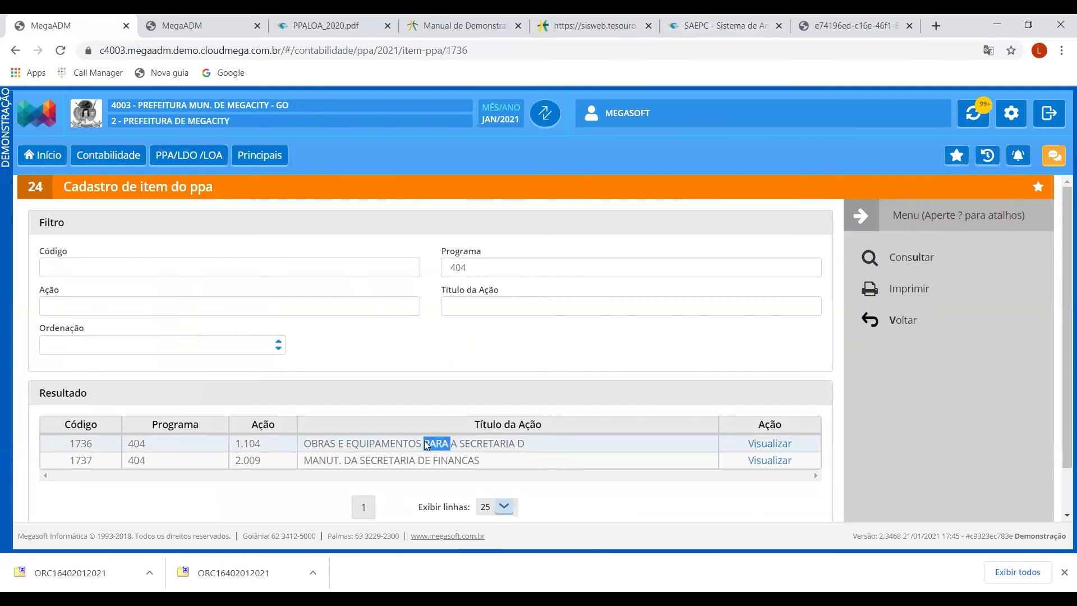
scroll(481, 390, down, 5)
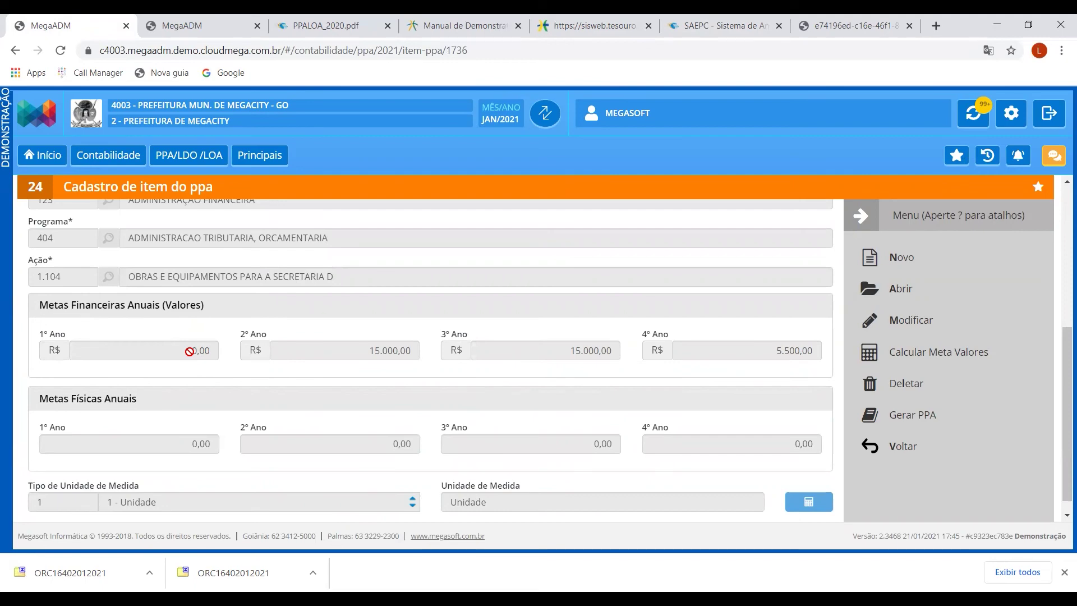
click(846, 27)
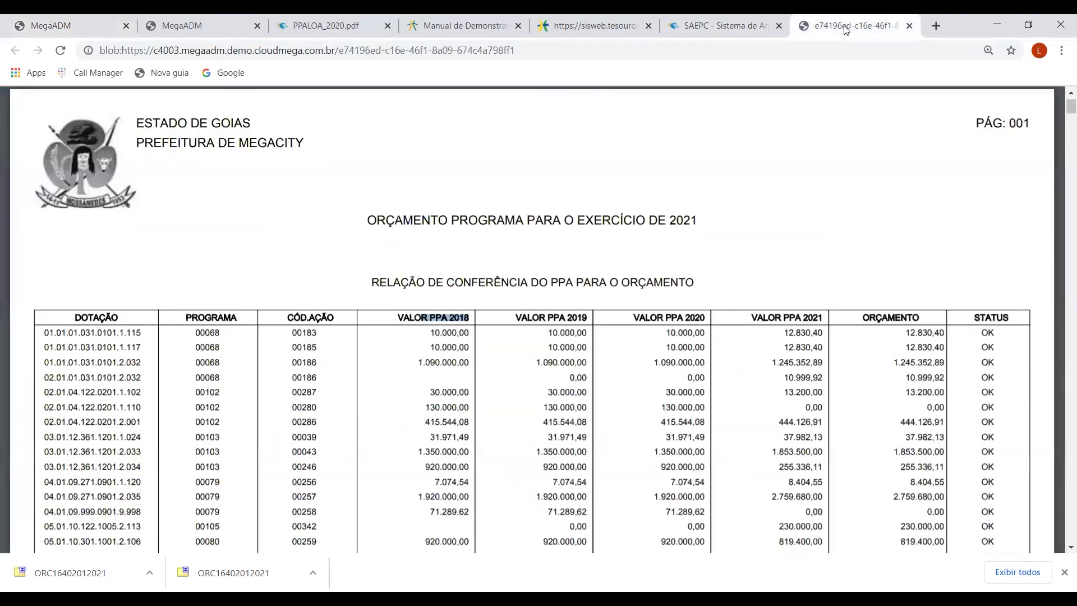
click(729, 25)
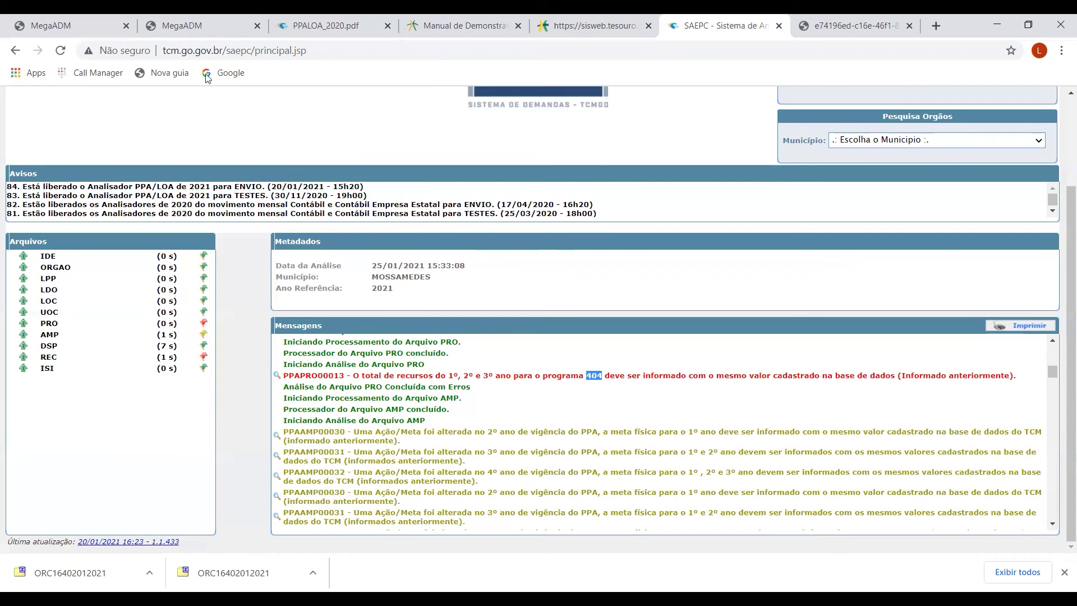
Set the 1º Ano financial target of ação 1.104 to 15.000,00, save the item and return to the check report
click(72, 22)
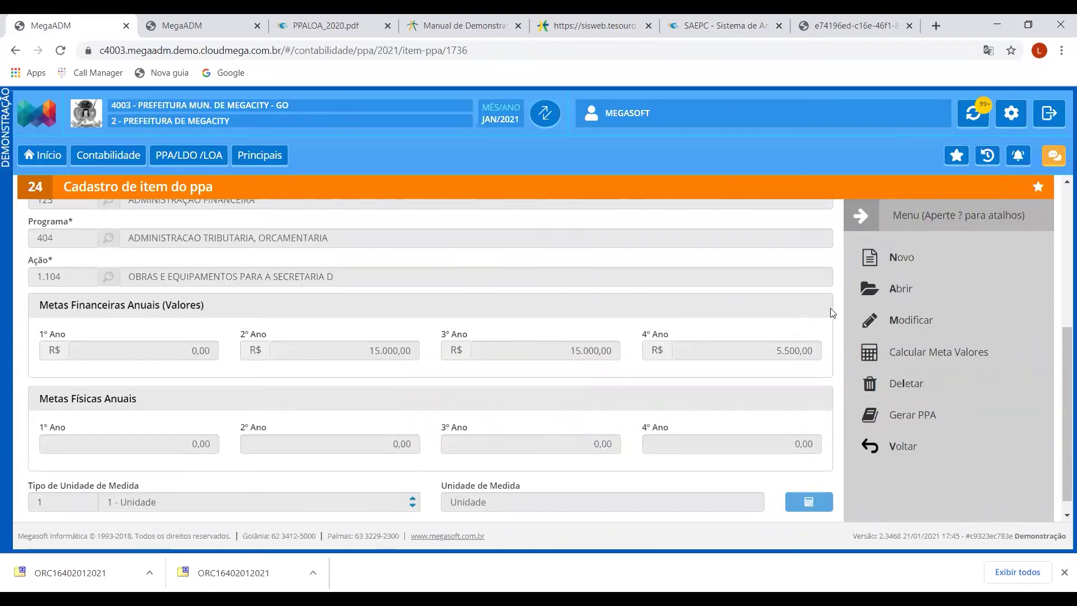
click(900, 322)
click(180, 353)
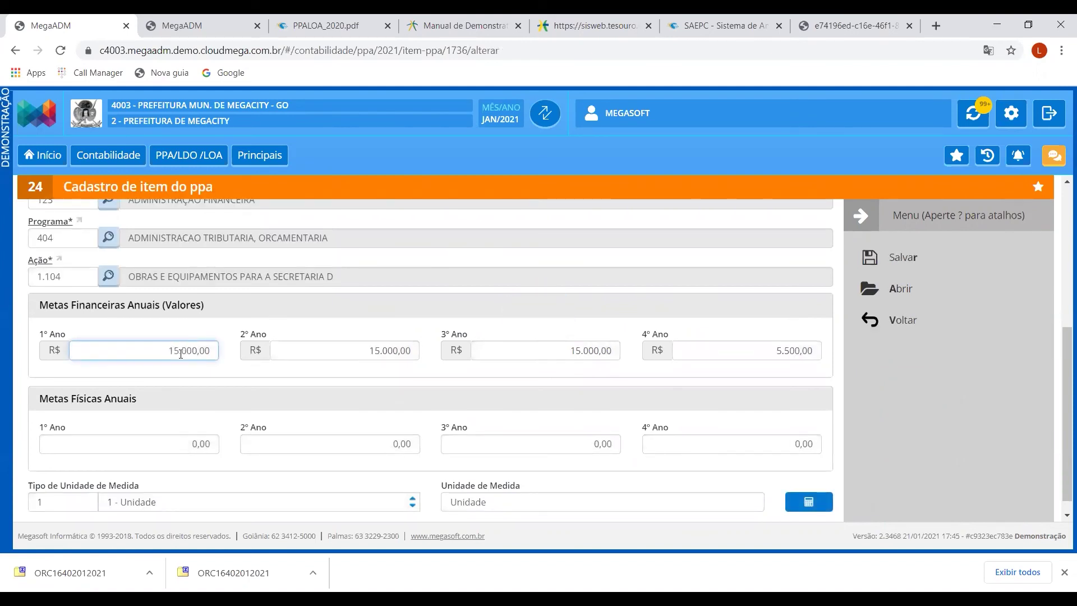
click(888, 261)
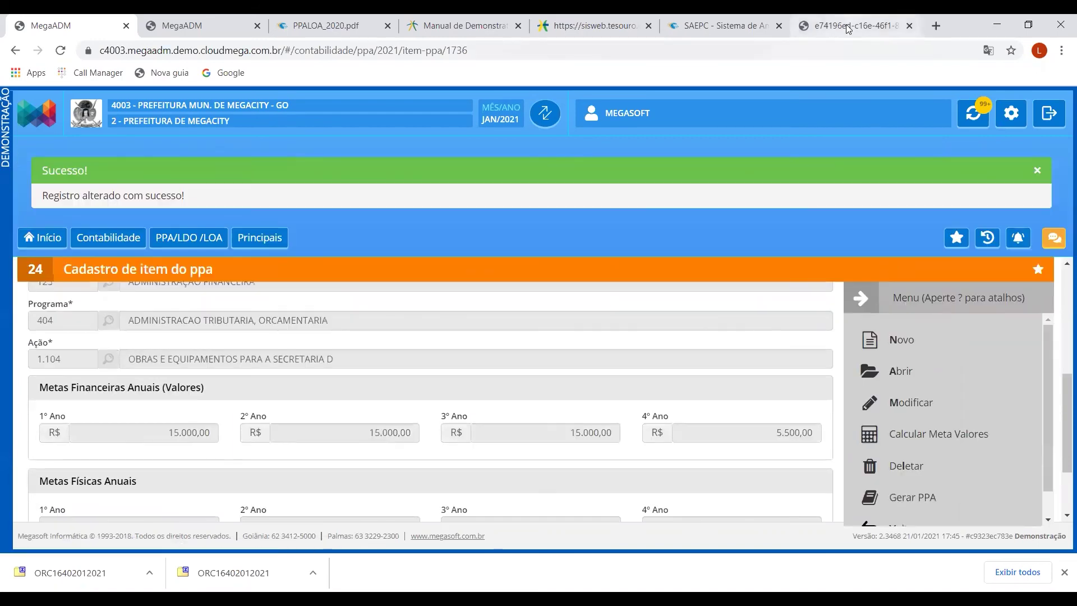
click(850, 25)
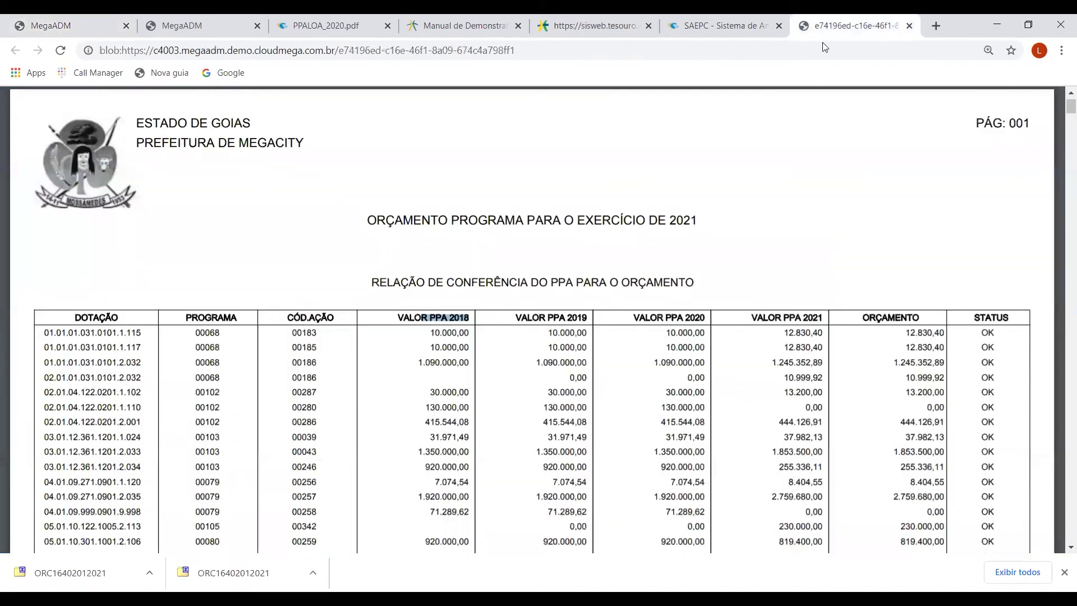
Compare the years named in the analyser's error PPAPRO00013 with the Metas Financeiras Anuais of ação 1.104 in MegaADM
click(720, 25)
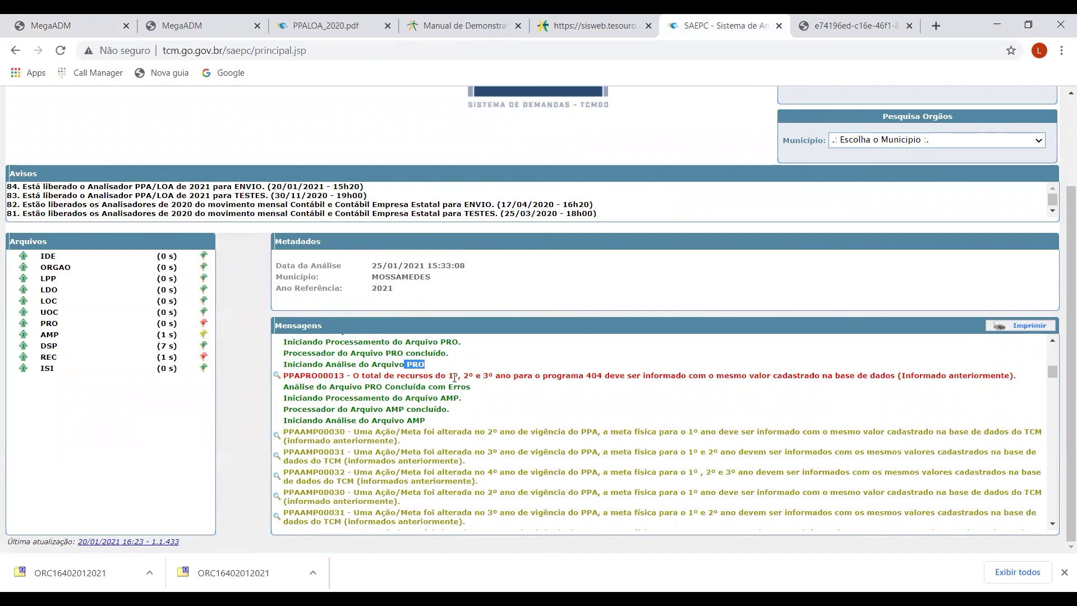
drag(447, 376, 494, 376)
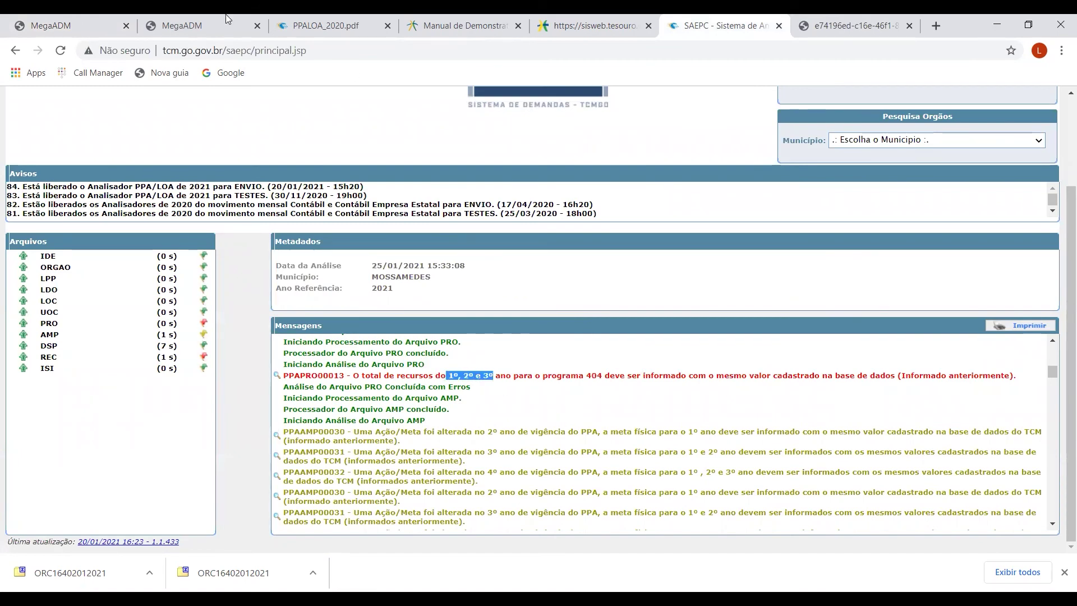
click(62, 25)
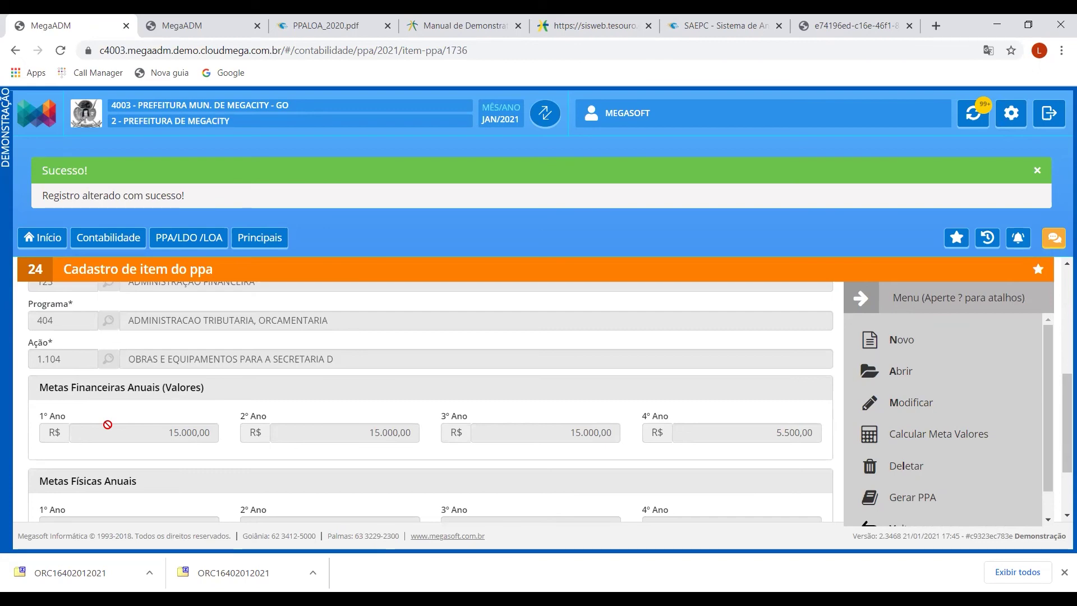
click(729, 25)
click(561, 410)
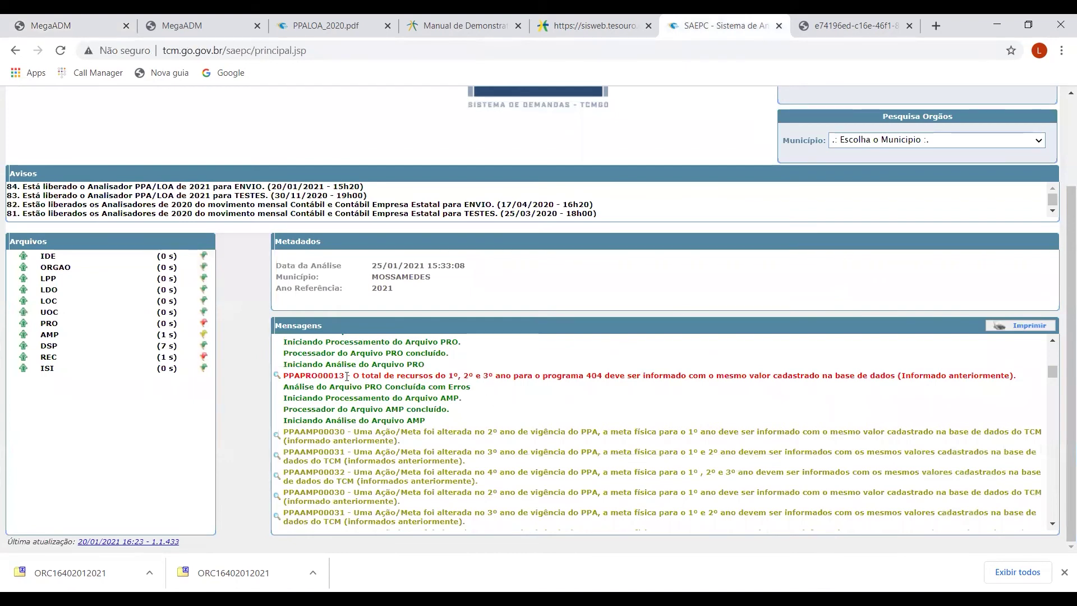
drag(339, 375, 547, 385)
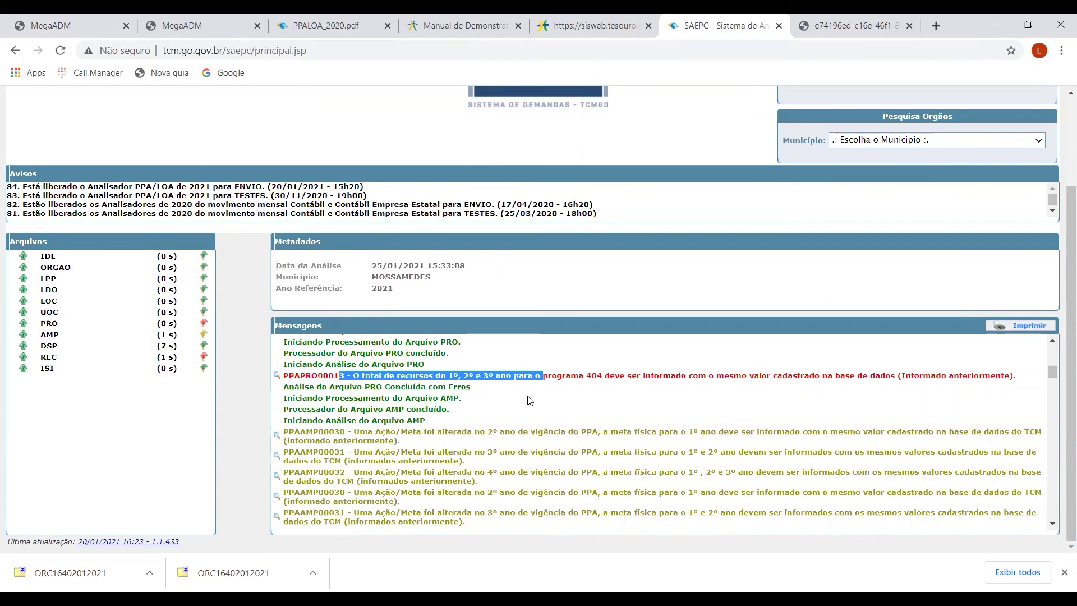
click(331, 26)
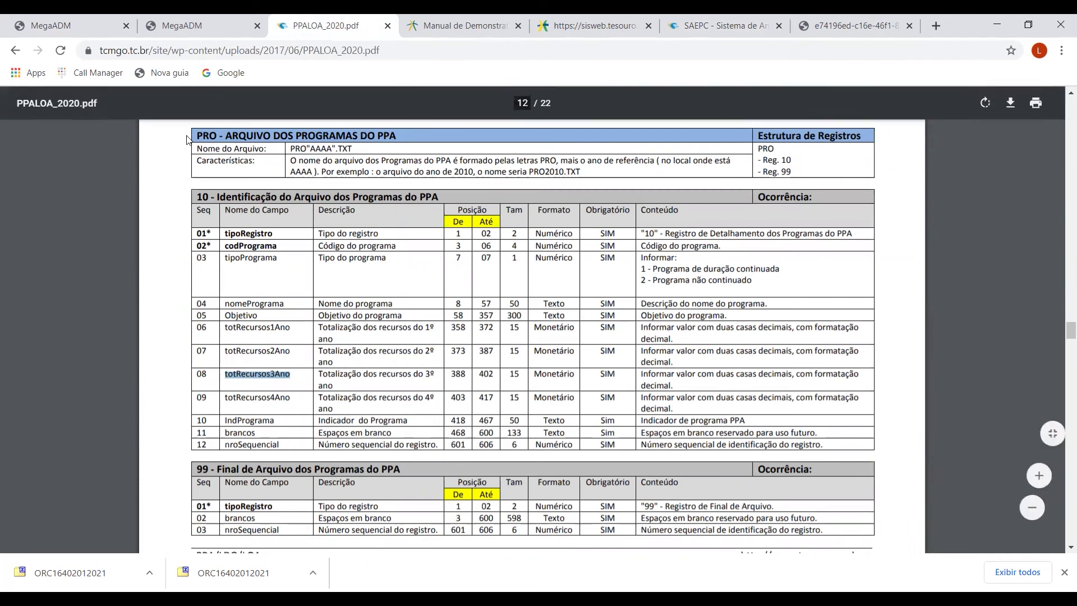
drag(196, 135, 217, 132)
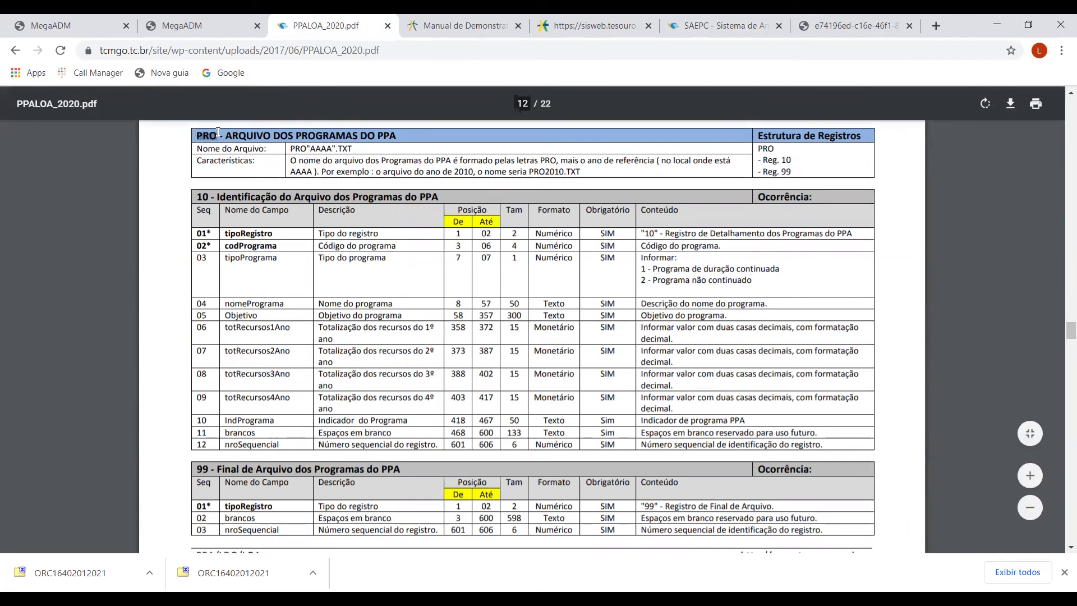
click(29, 23)
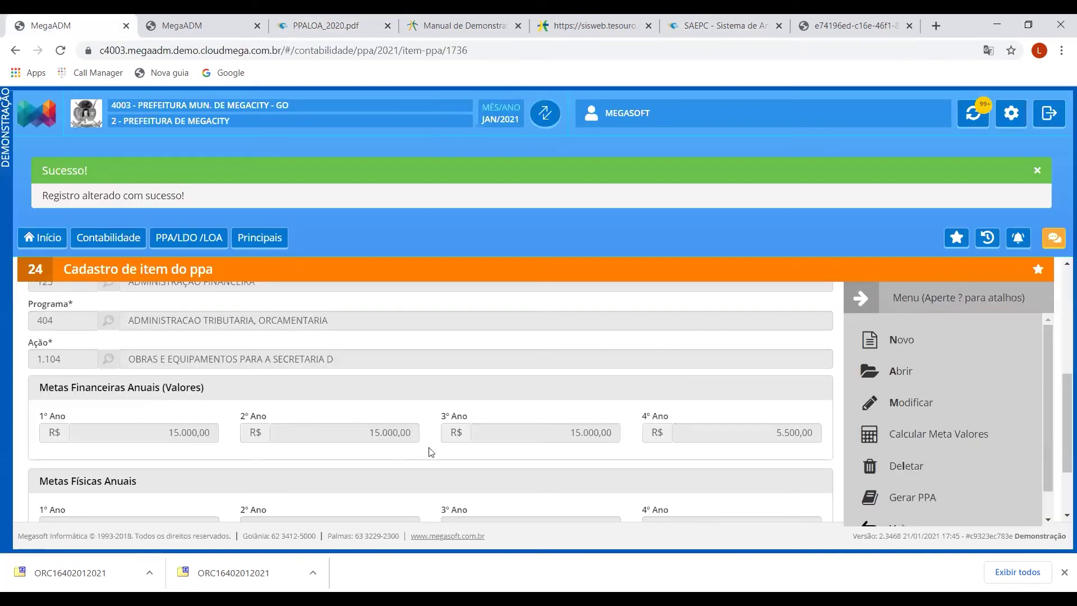
right_click(112, 572)
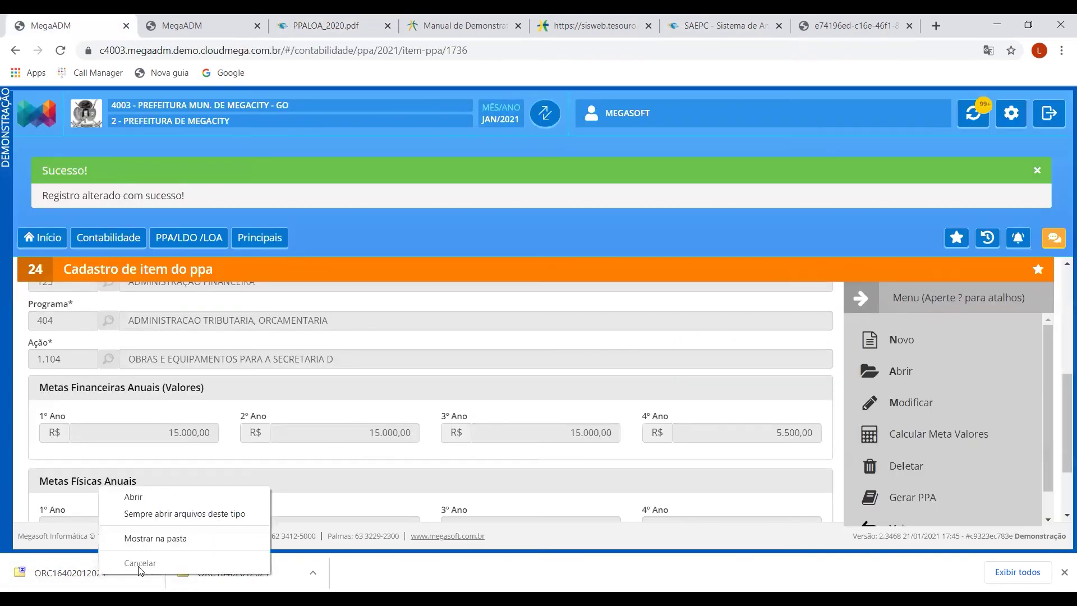
click(163, 539)
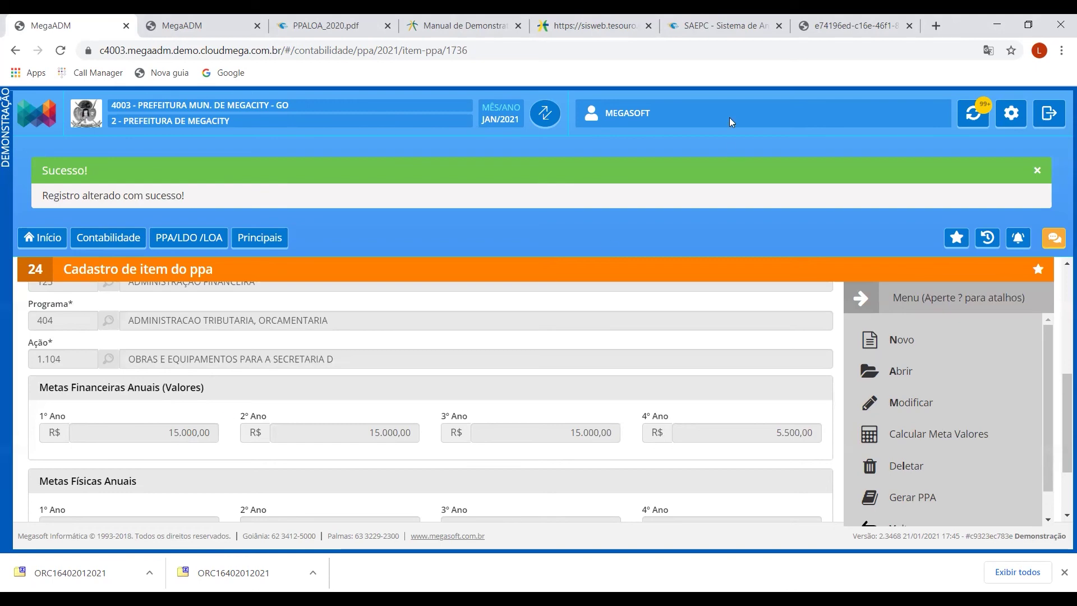
click(727, 26)
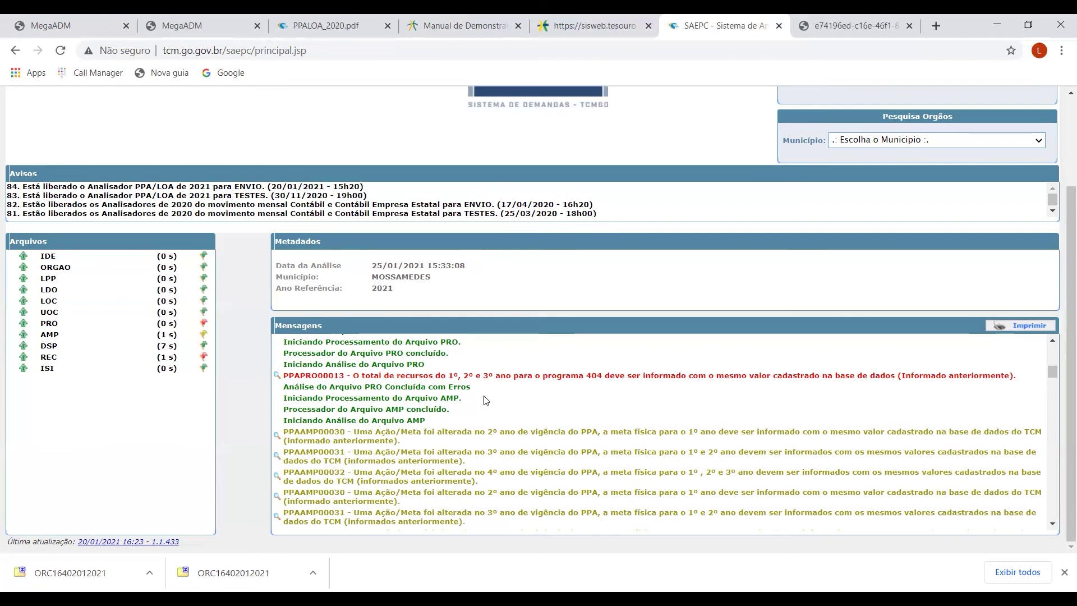
Return to MegaADM, leave the PPA item and plano plurianual forms, and open Gera Arquivo para Tribunais
click(70, 24)
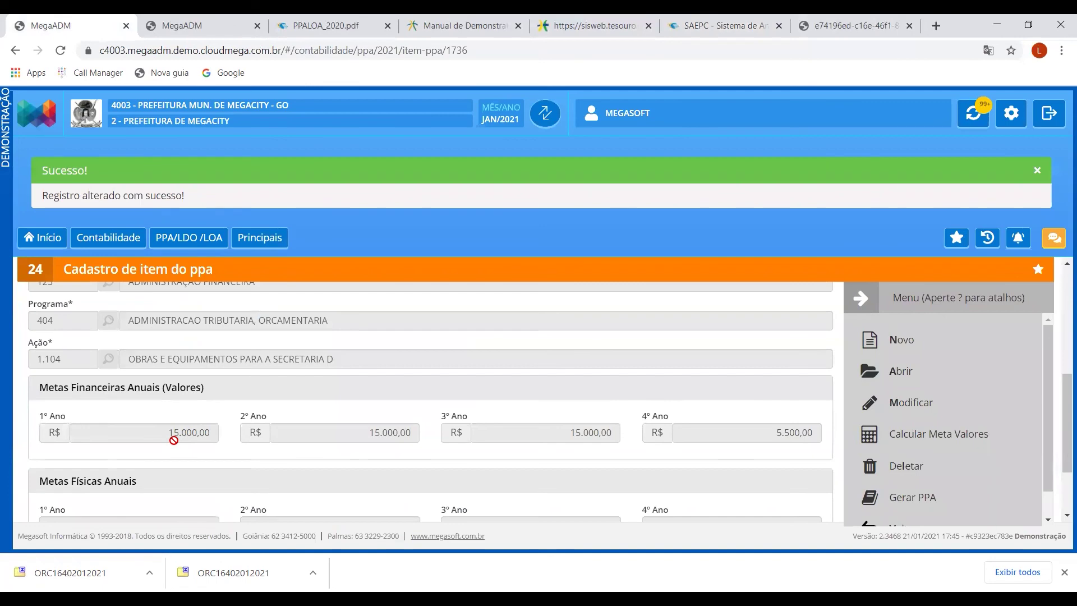
click(1037, 164)
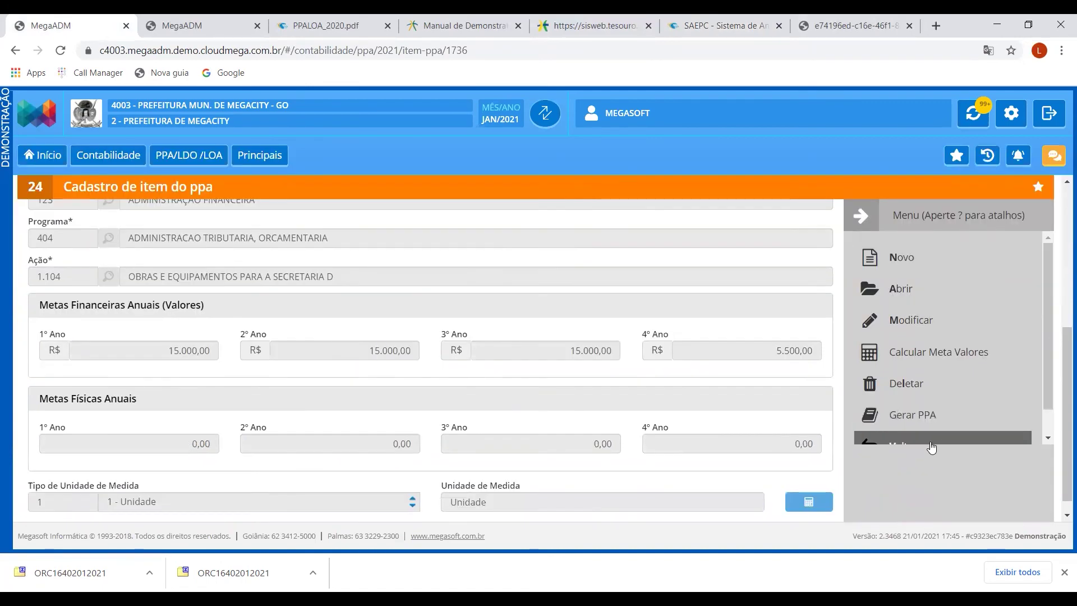
scroll(922, 412, down, 1)
click(917, 417)
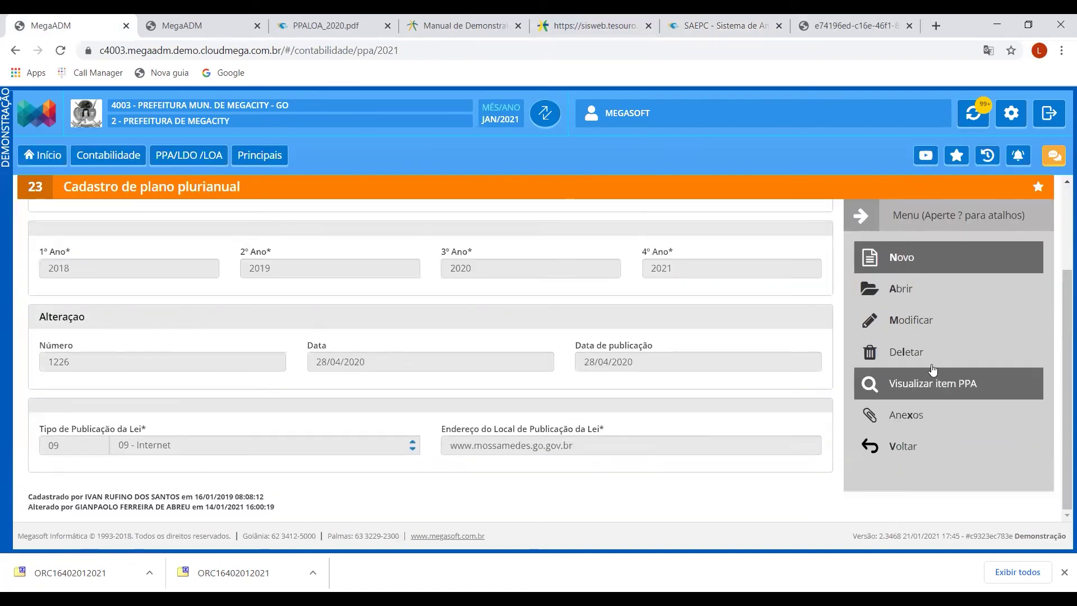
click(925, 445)
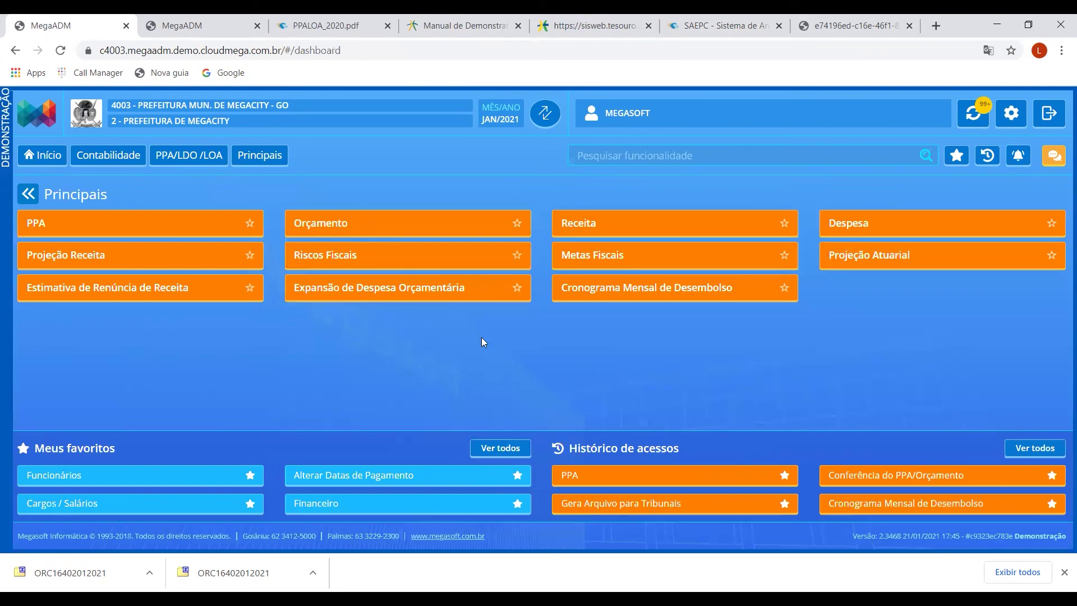
click(892, 475)
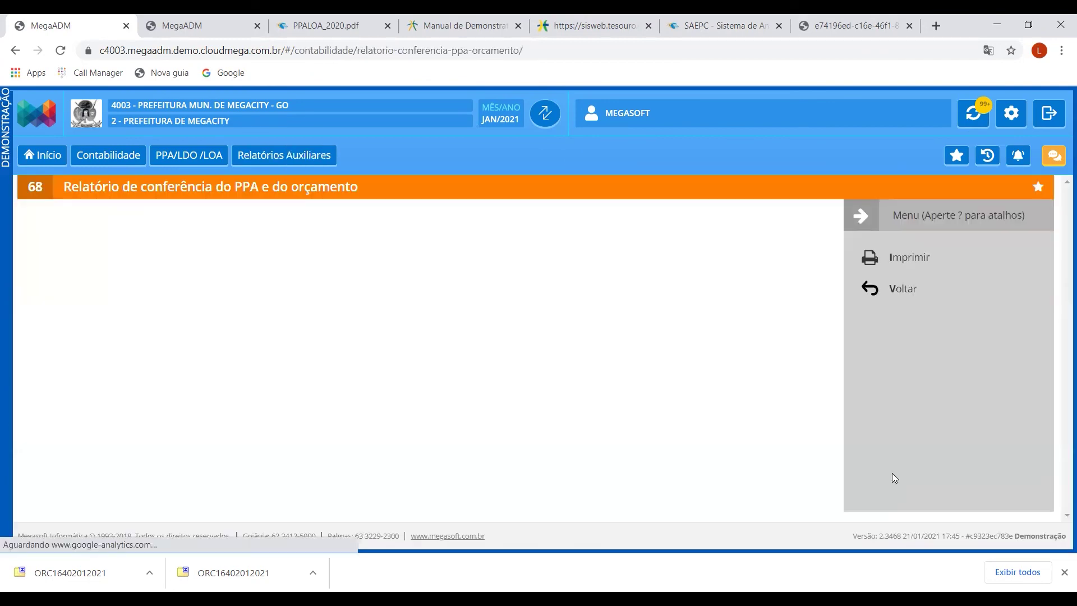
click(899, 290)
click(188, 155)
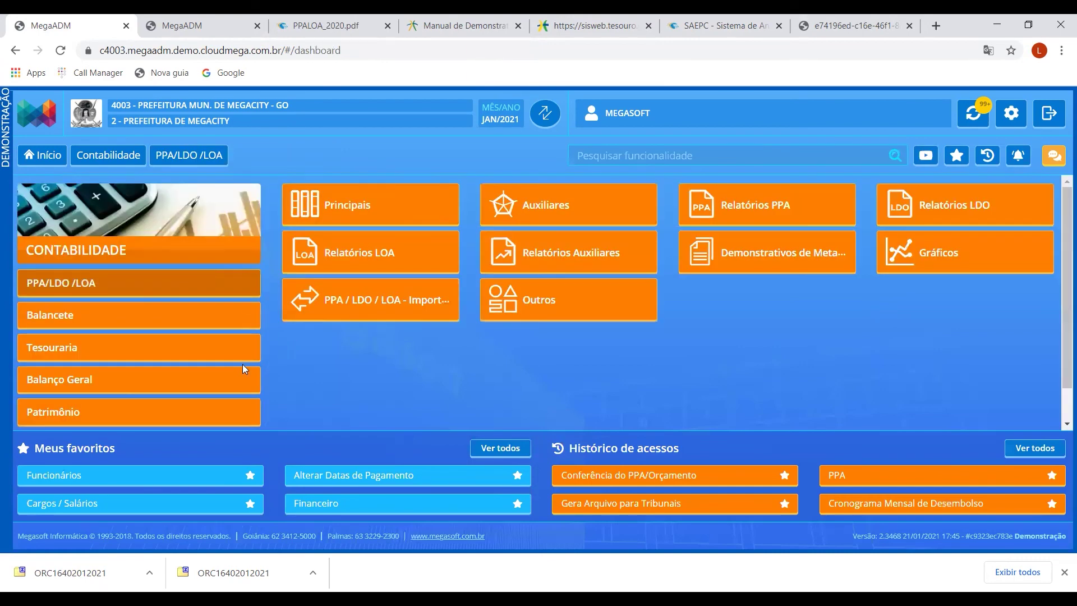
click(555, 315)
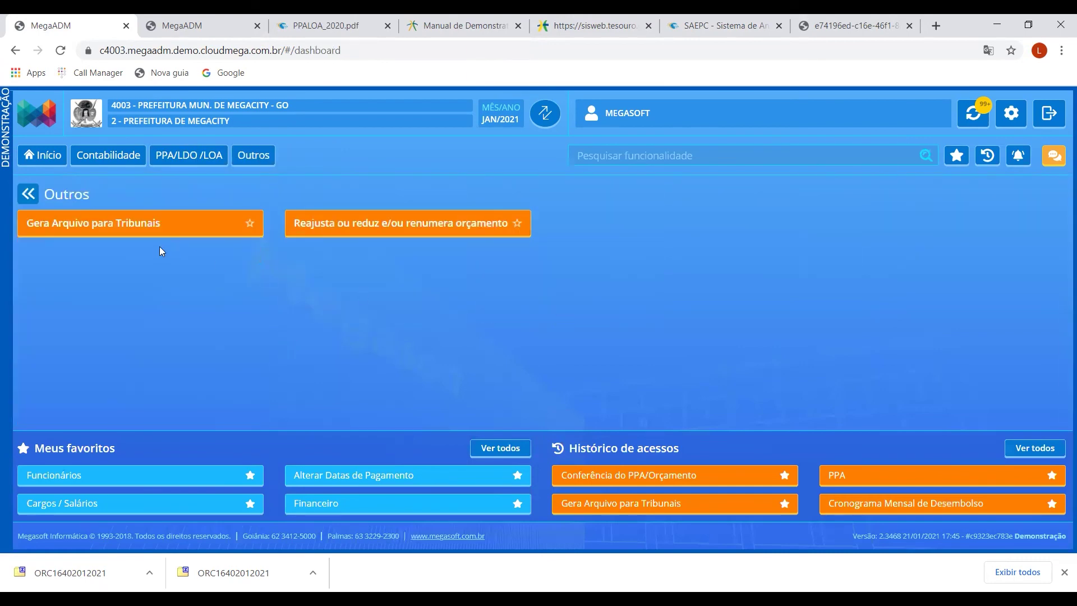
click(132, 223)
Attach PPA721.doc, LOA16421.doc and LDO16421.doc as the PPA, LOA and LDO law files and generate the Geral TCM-GO file
click(71, 449)
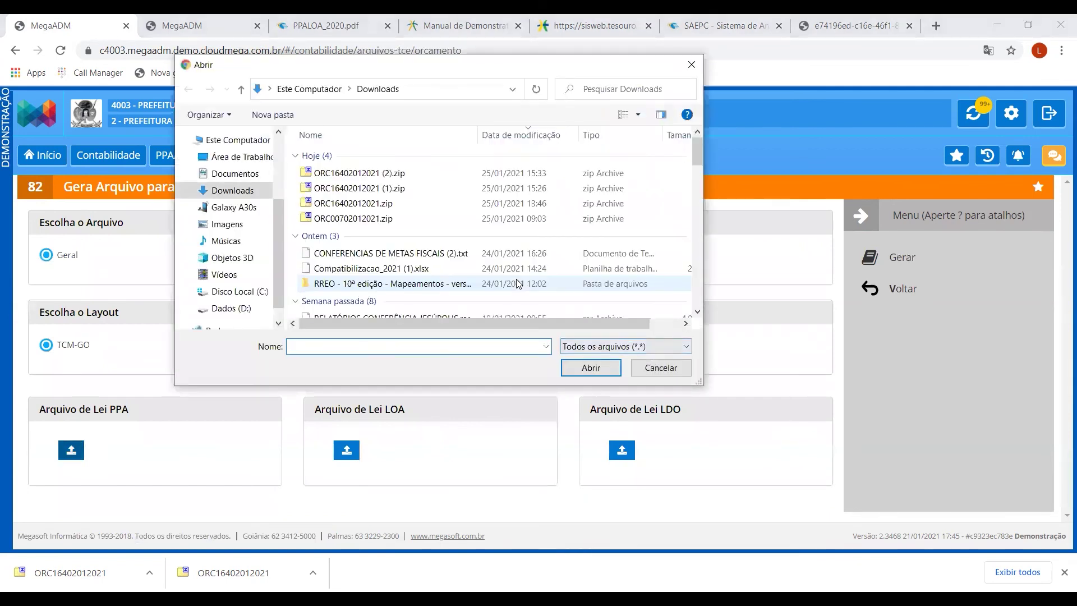
click(238, 176)
click(346, 279)
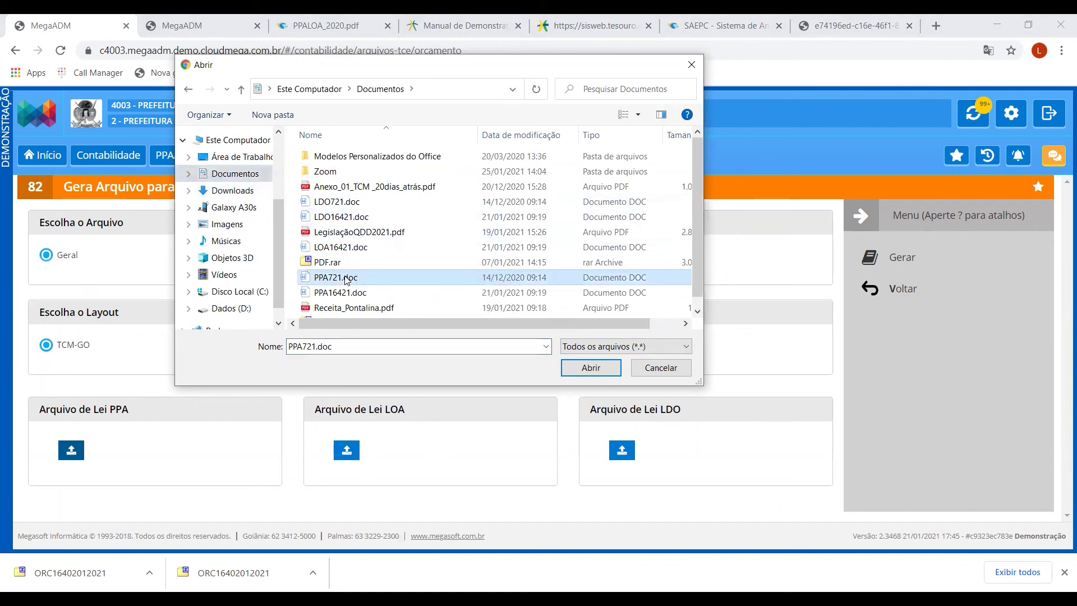
double_click(346, 279)
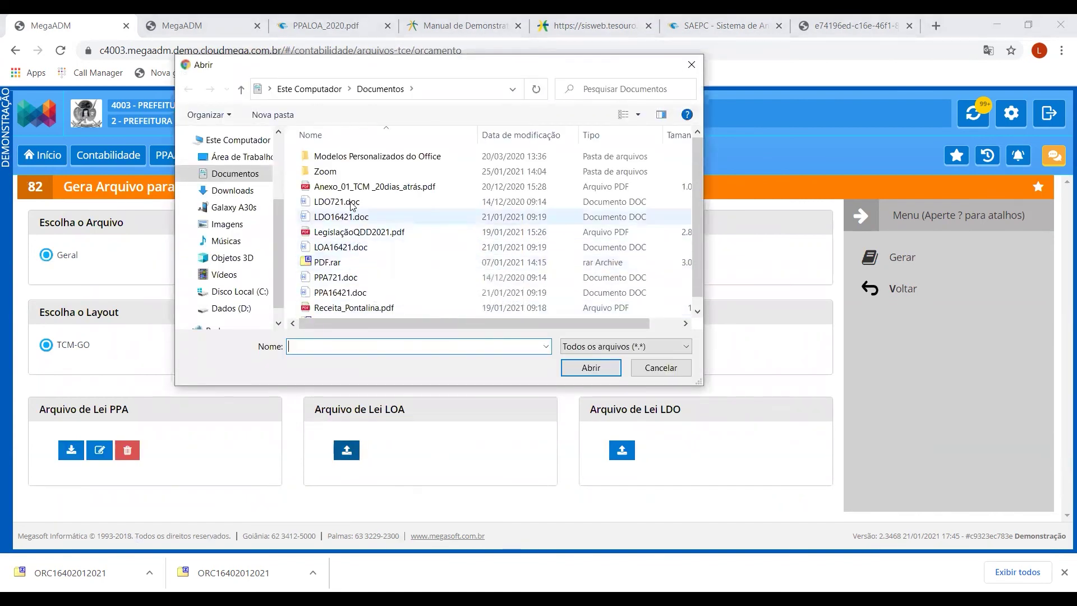
click(340, 247)
double_click(341, 247)
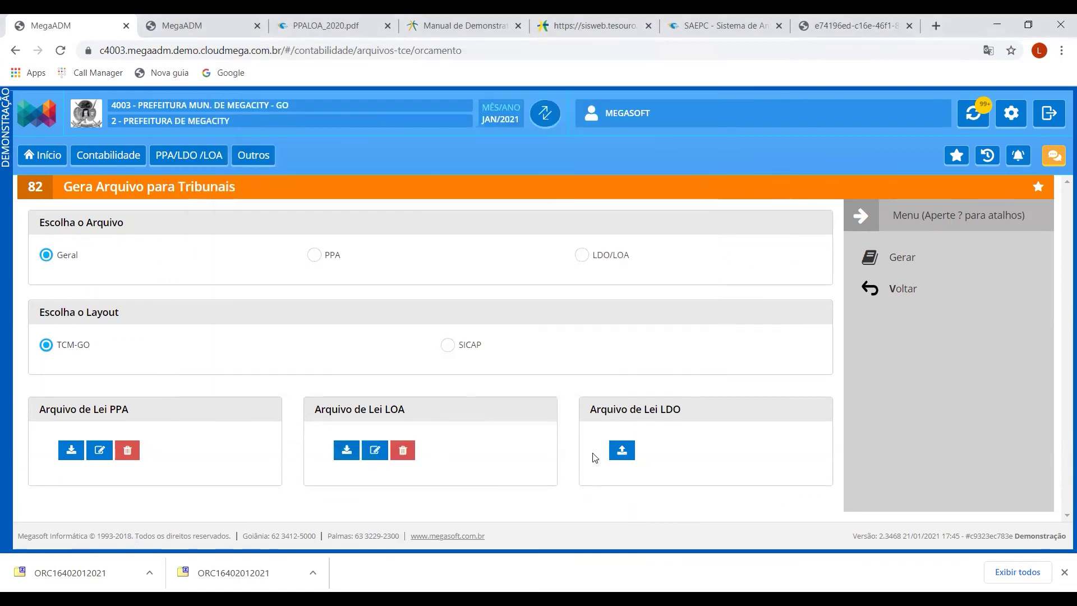
click(630, 454)
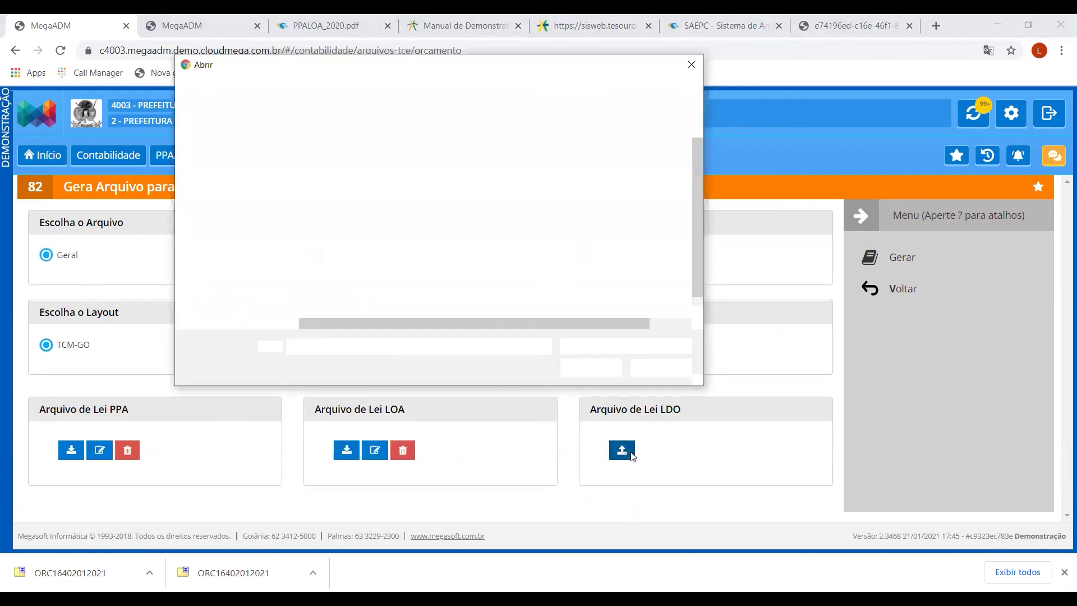
click(357, 217)
double_click(357, 218)
click(900, 259)
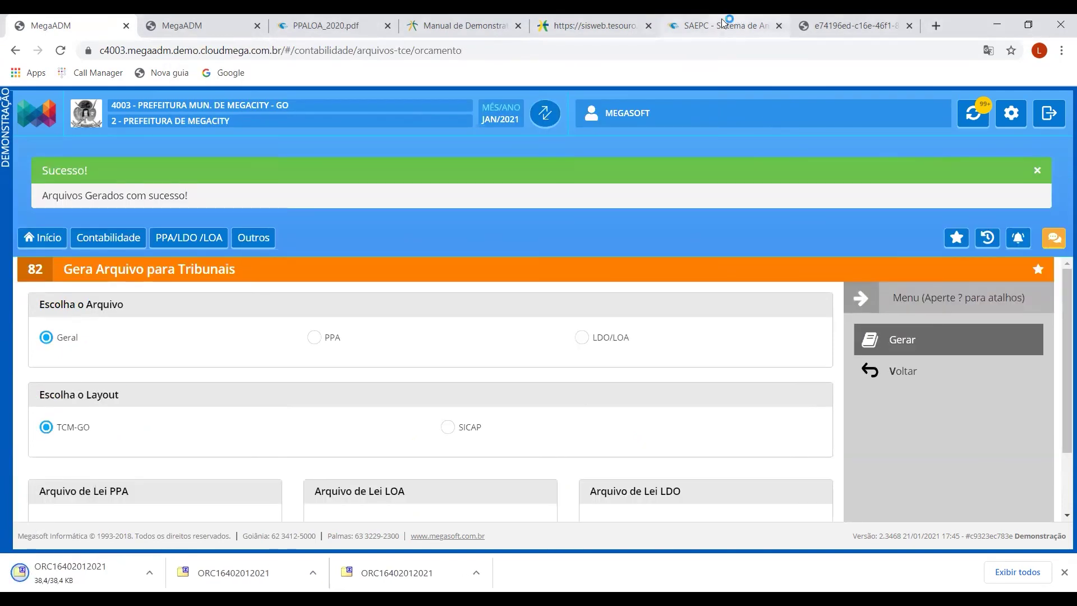
click(719, 25)
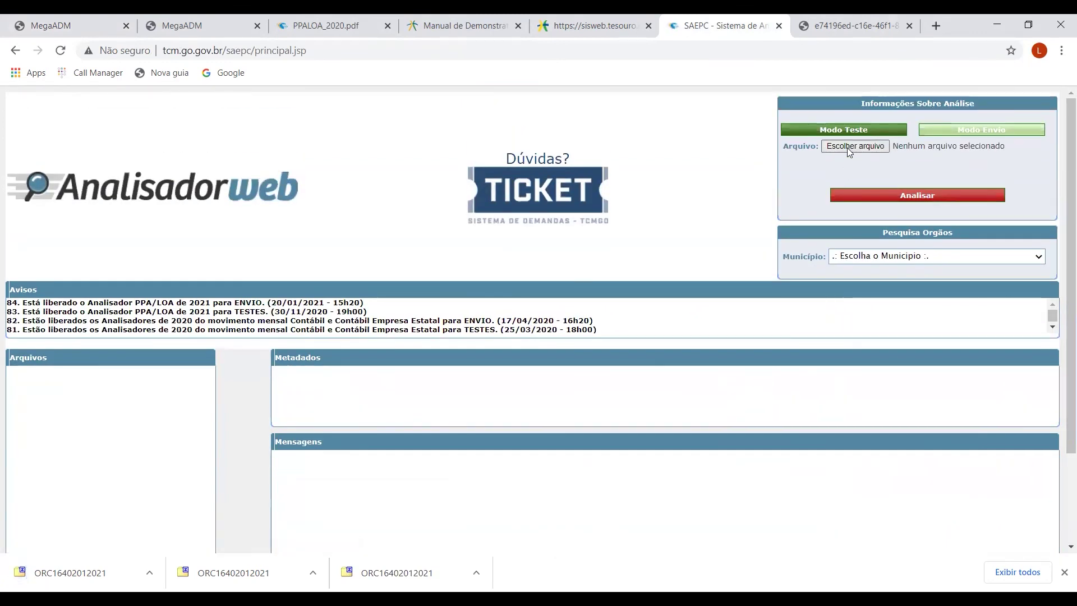
click(848, 147)
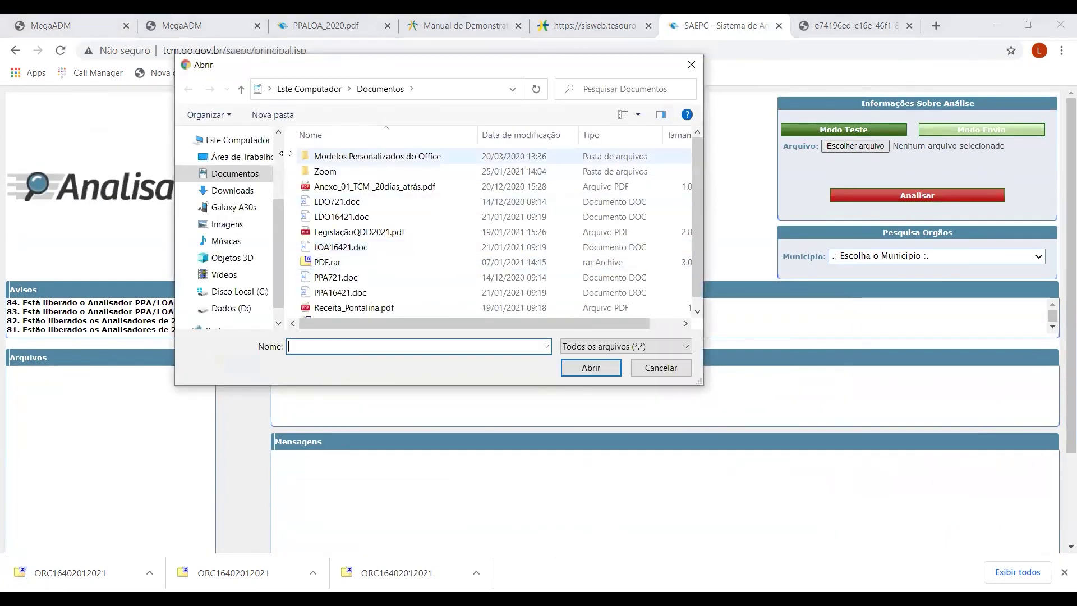
click(242, 191)
double_click(361, 177)
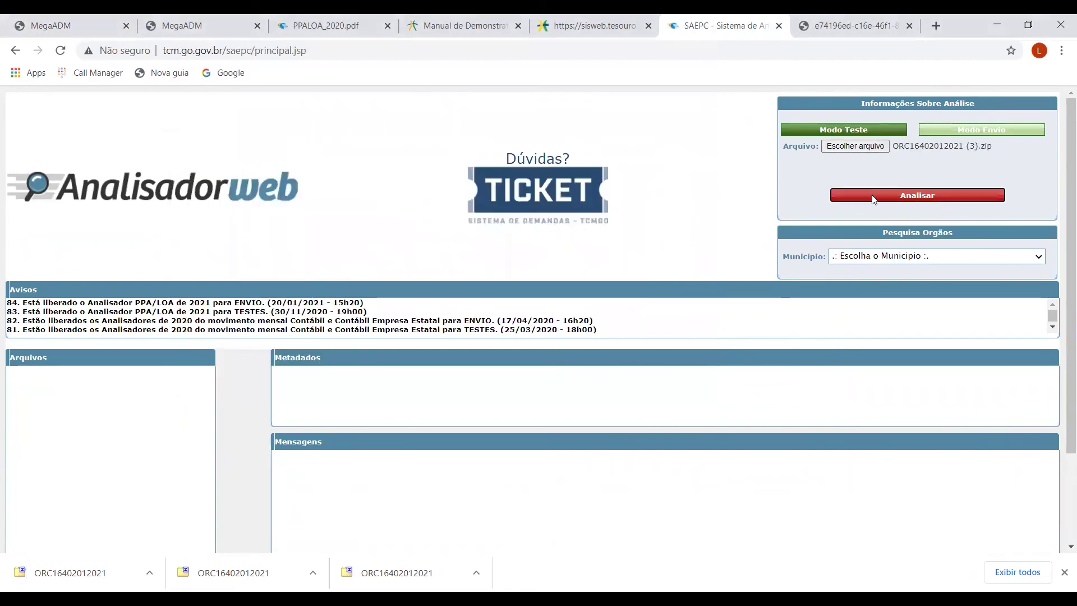
click(872, 199)
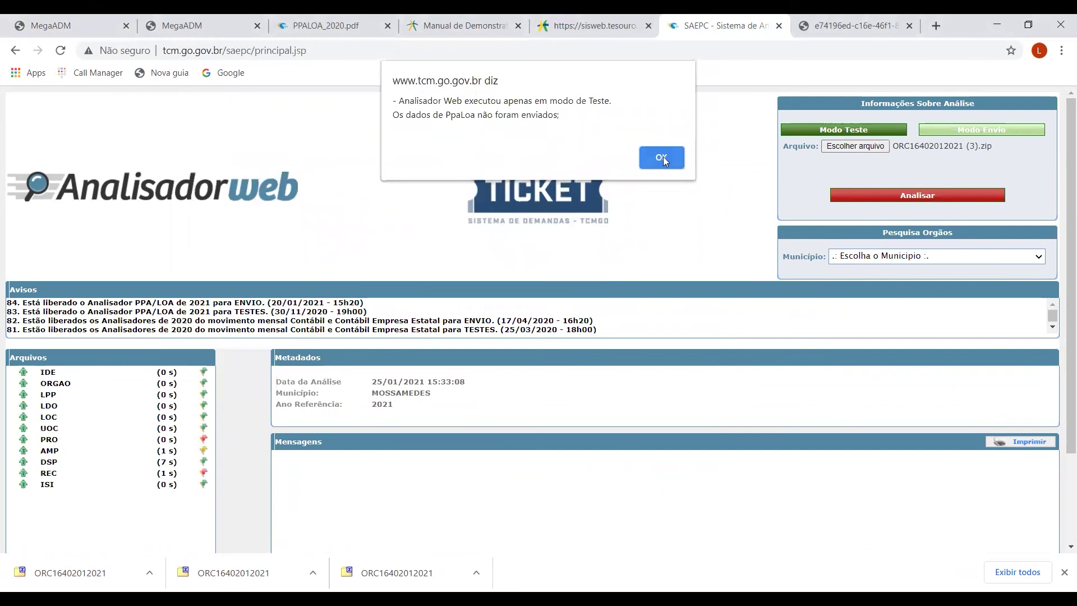
click(663, 157)
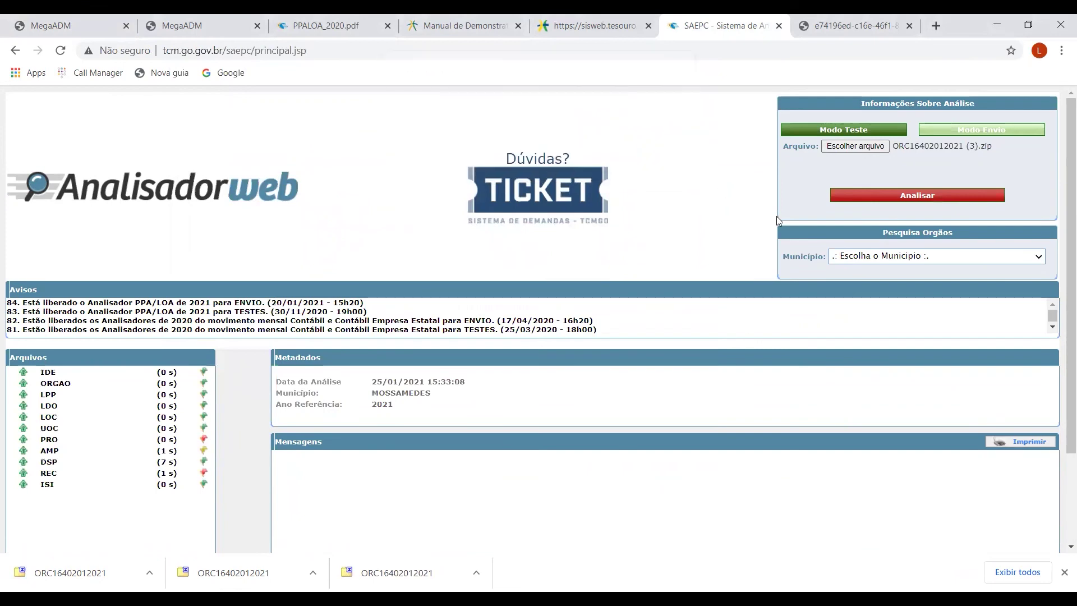
click(896, 196)
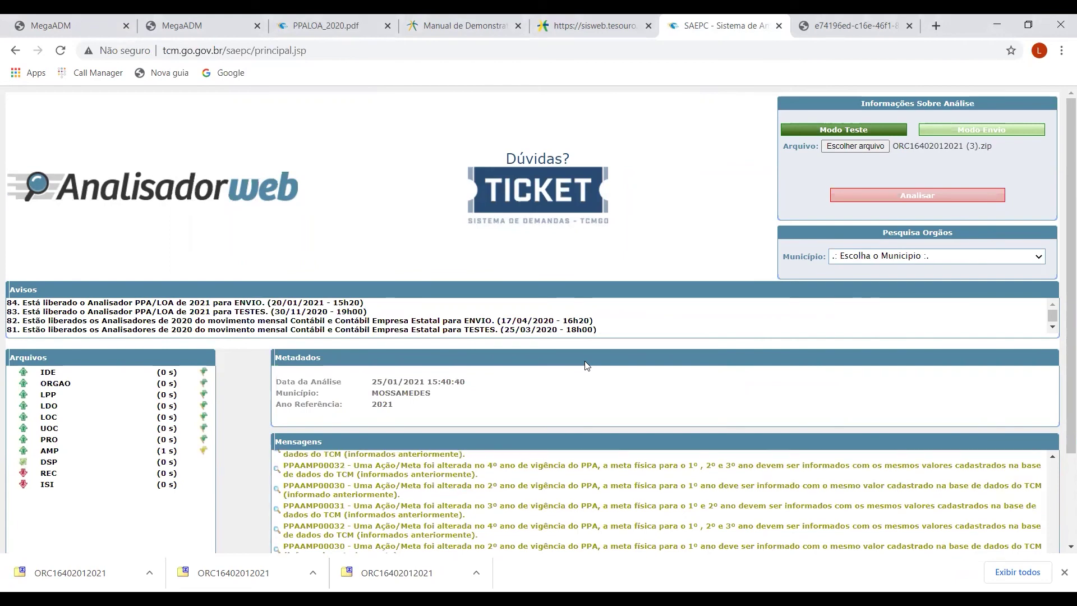
scroll(629, 379, down, 1)
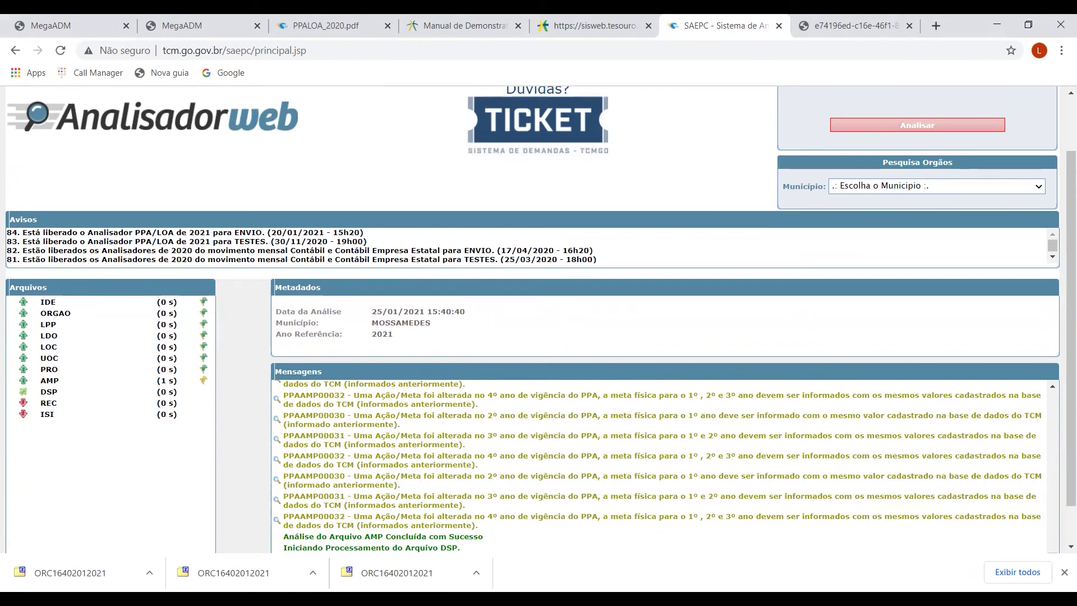
click(1064, 572)
Leave Gera Arquivo para Tribunais in the second MegaADM session and return to the PPA/LDO/LOA module overview
click(62, 25)
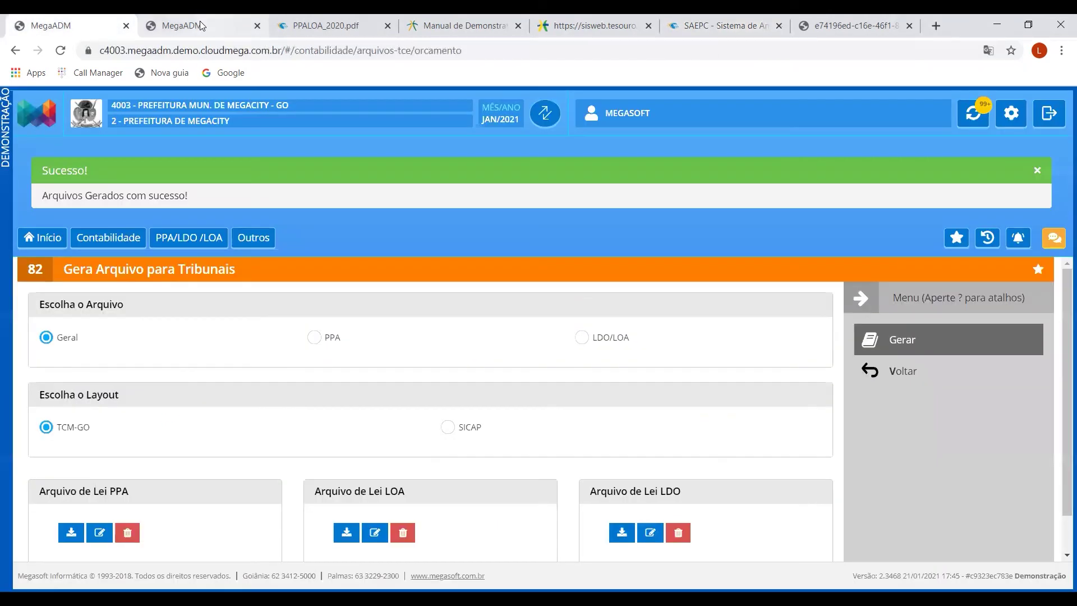
click(200, 22)
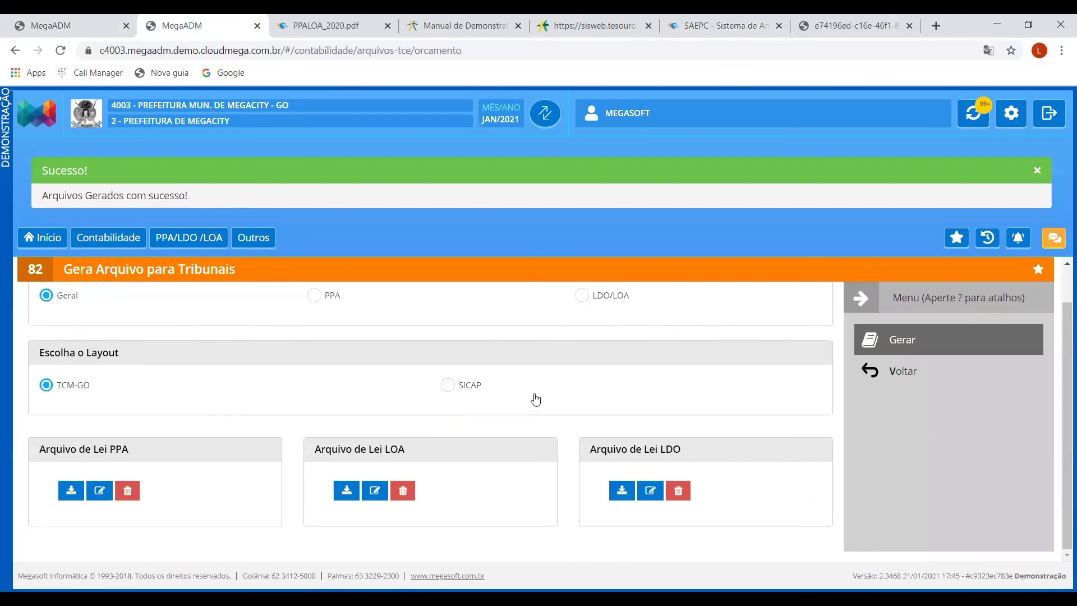
click(903, 372)
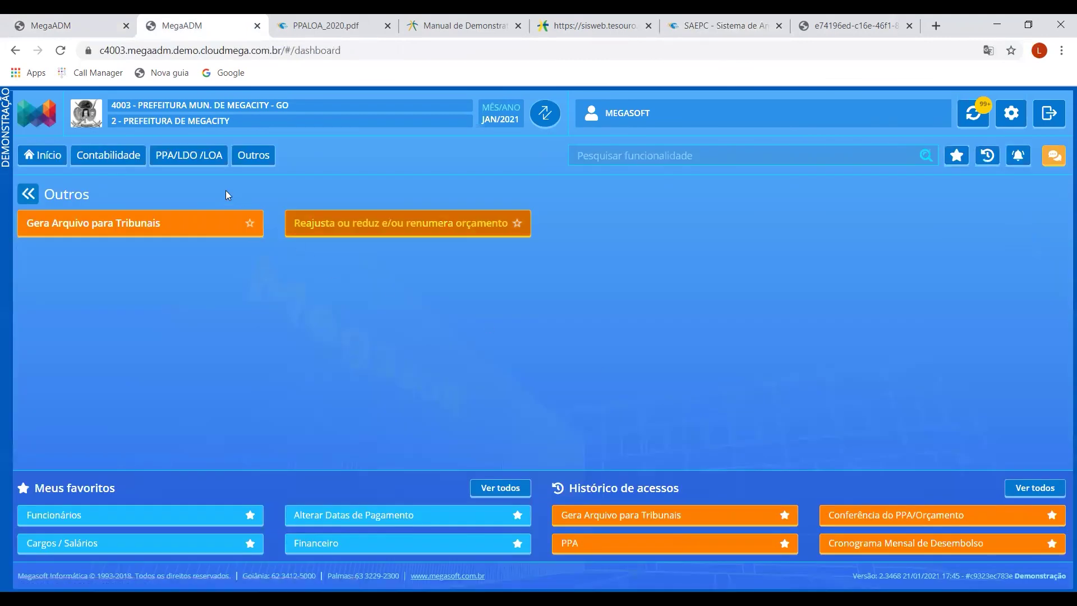
click(180, 167)
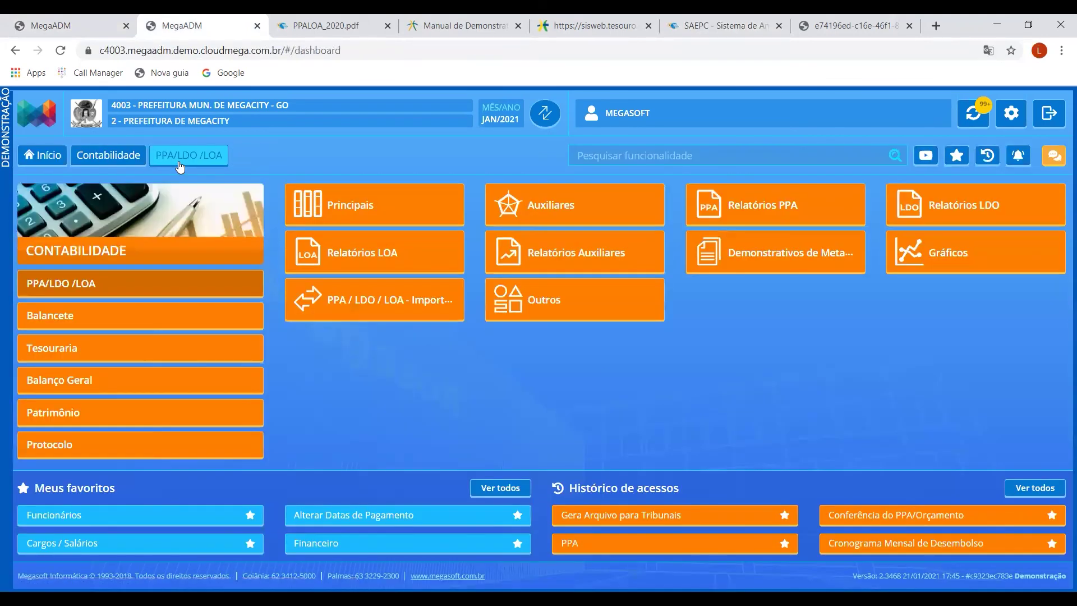
Open Cronograma Mensal de Desembolso from Principais and check the Valor PPA 2021 column in the PPA-to-budget conference report
click(352, 198)
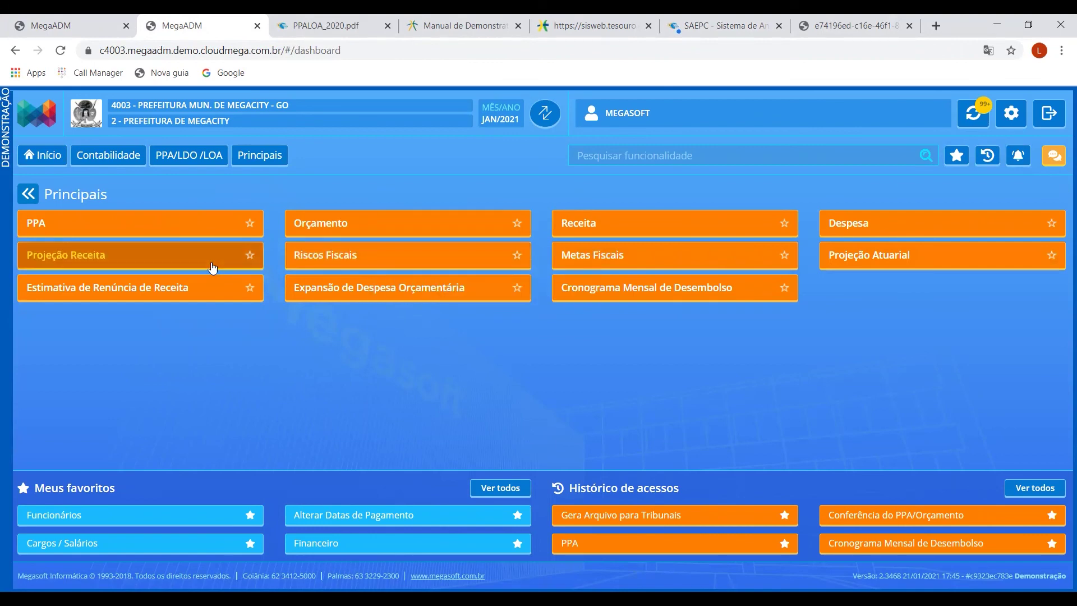
click(624, 290)
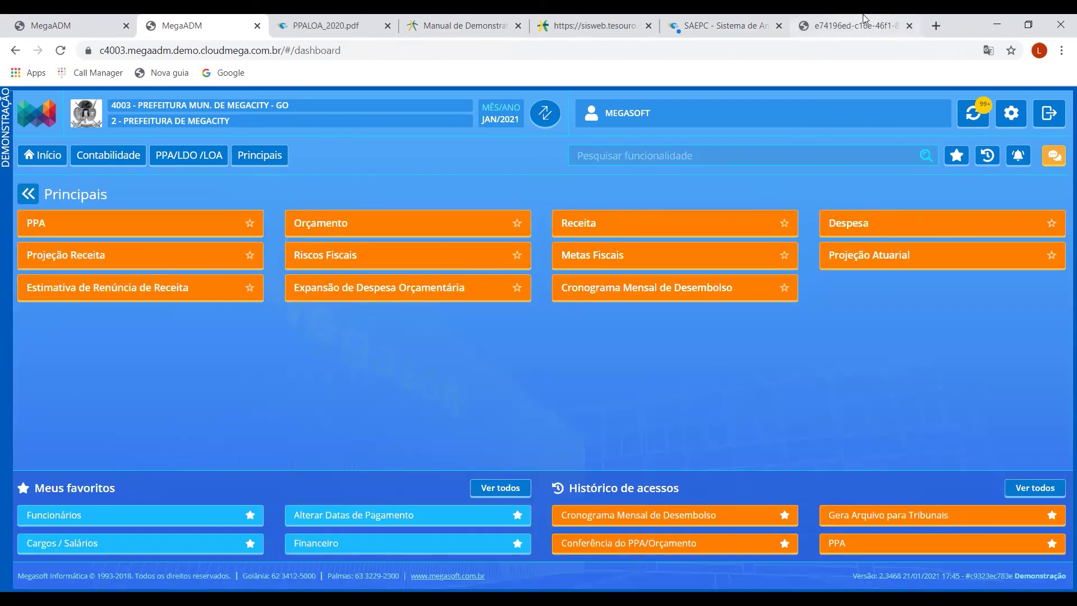
click(849, 25)
click(418, 339)
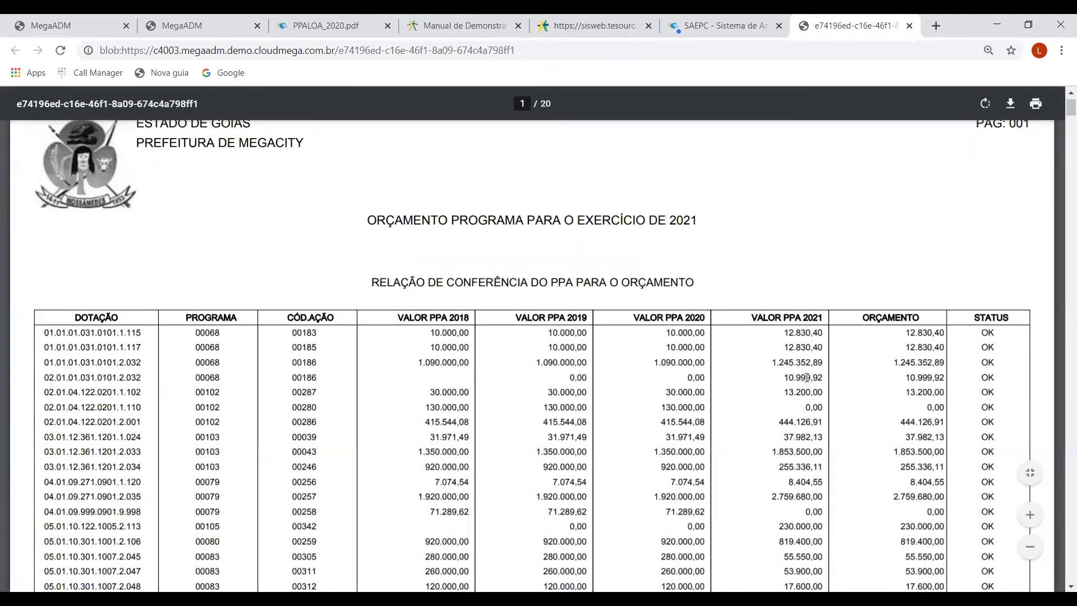
drag(783, 333, 822, 334)
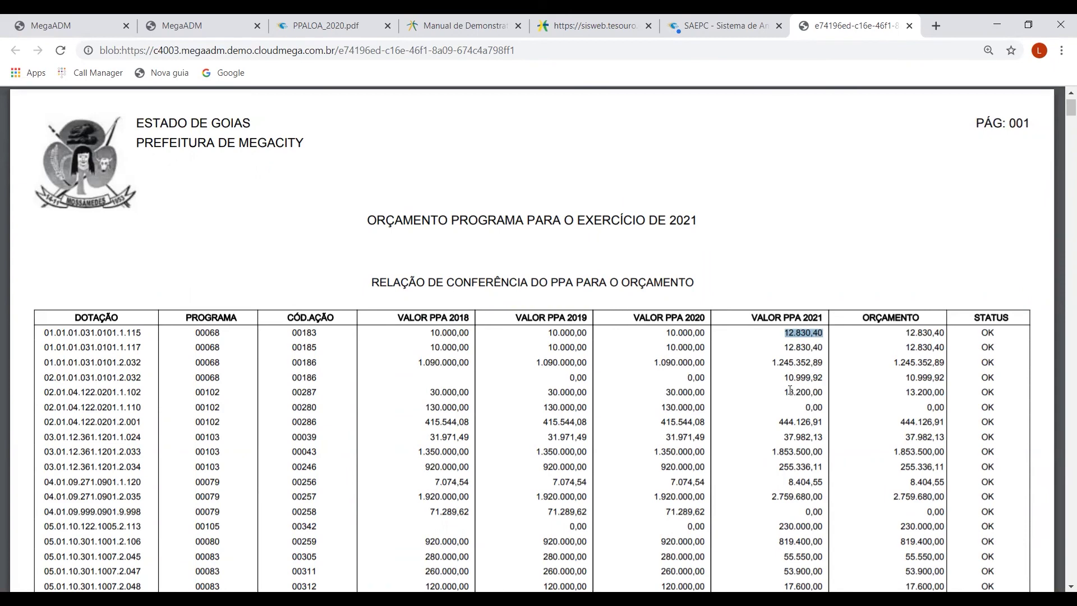
Dismiss the test-mode notice in the Analisador Web and look up the REC revenue file layout in PPALOA_2020.pdf
click(746, 26)
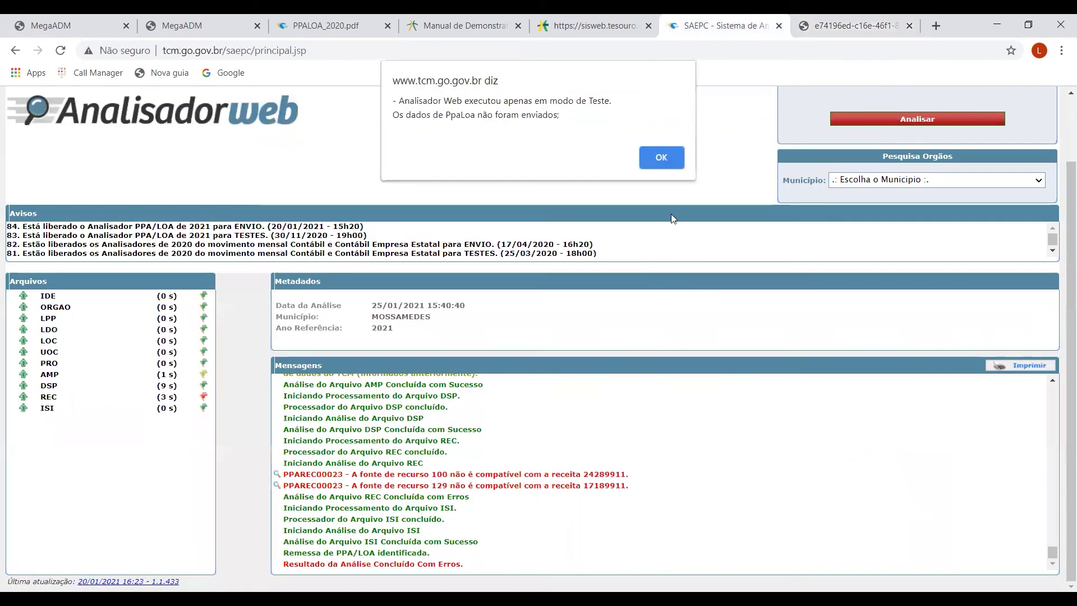
click(660, 159)
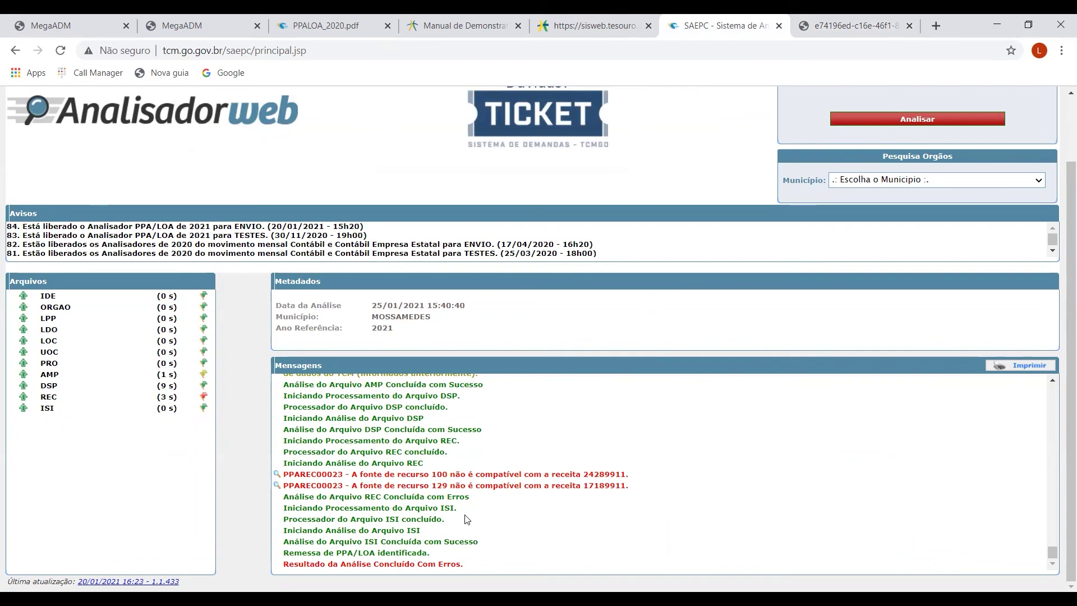
click(325, 26)
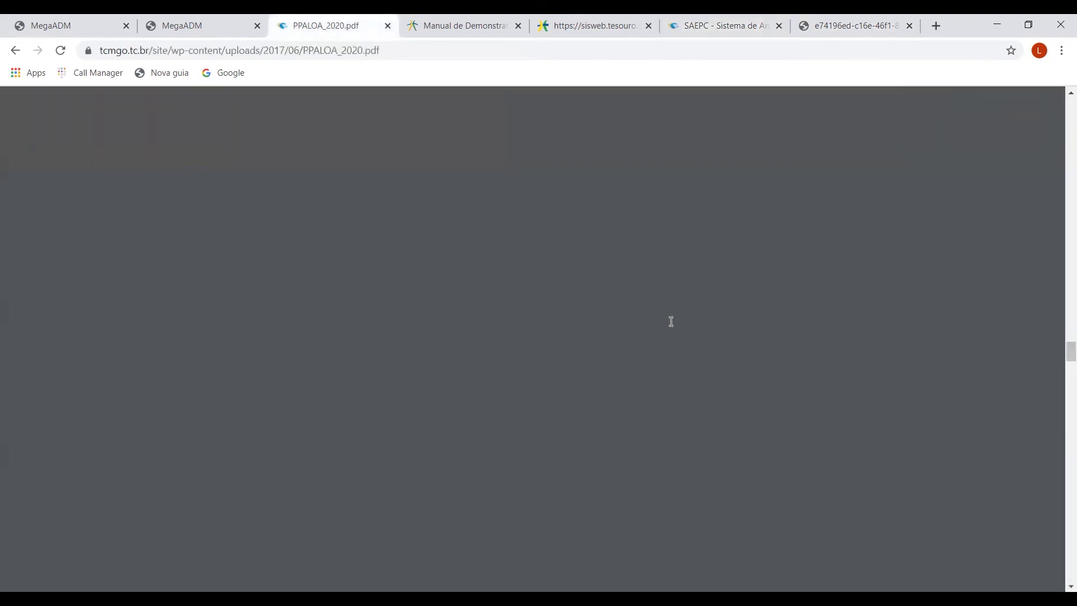
scroll(892, 373, up, 5)
drag(1069, 339, 1059, 116)
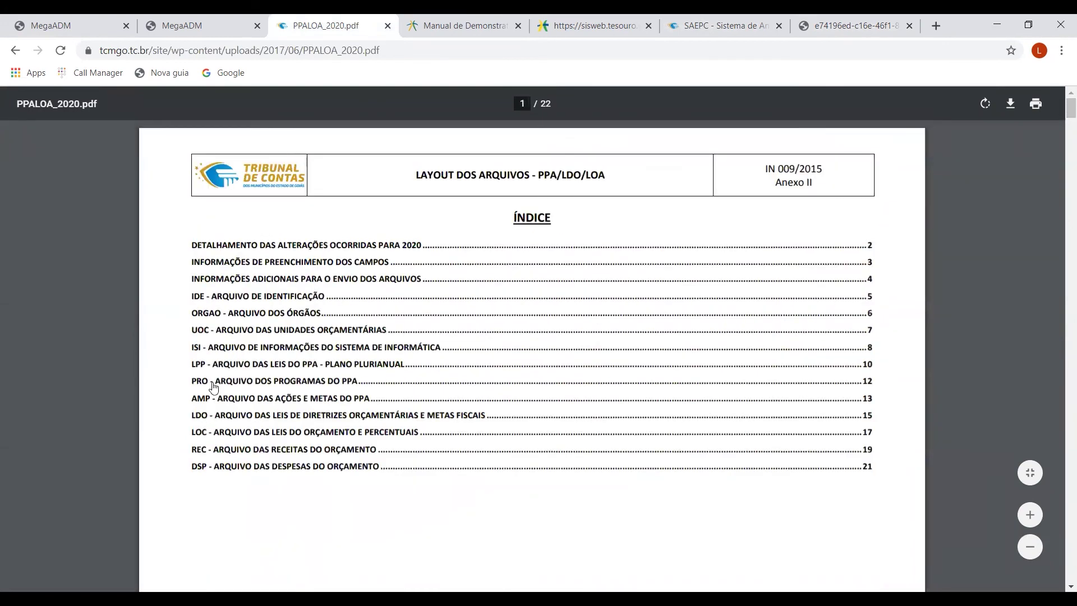
double_click(234, 448)
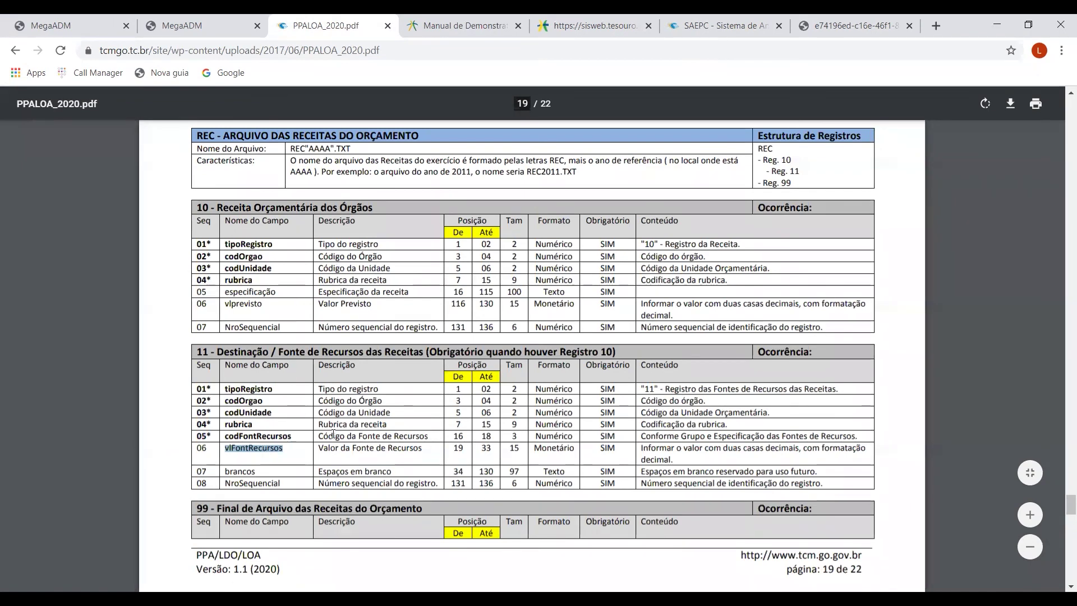
Return to the Analisador Web and examine the receita code in the PPAREC00023 message for fonte 100
click(726, 26)
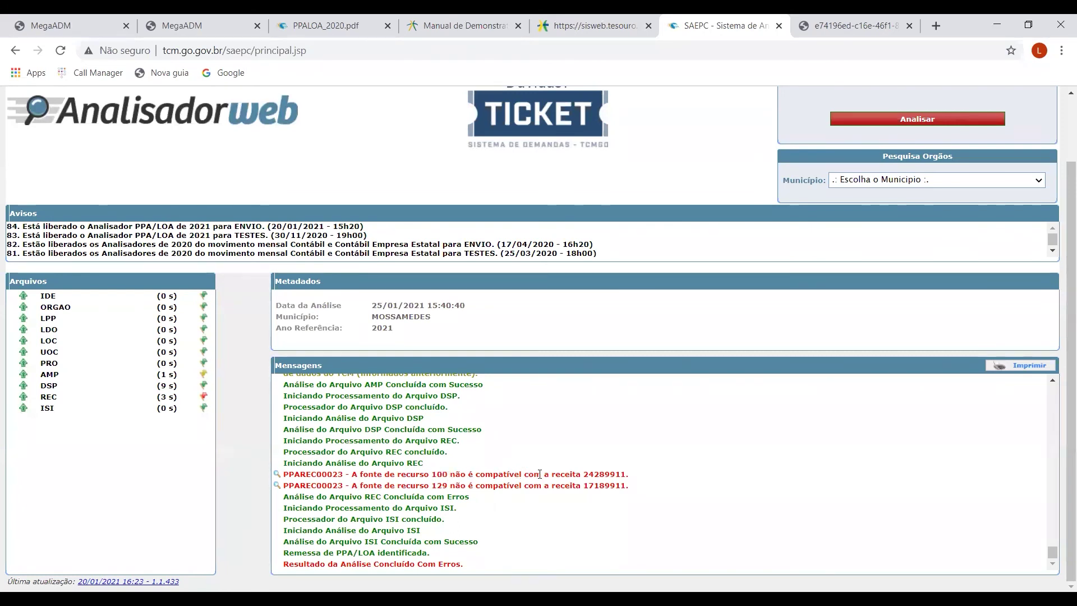
drag(581, 476, 631, 478)
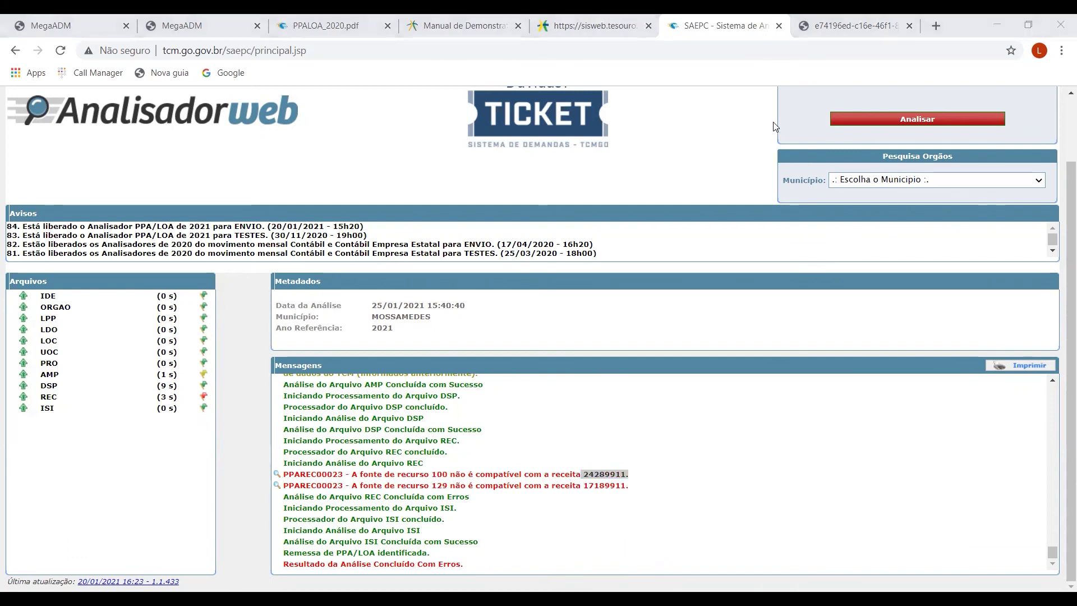
click(746, 160)
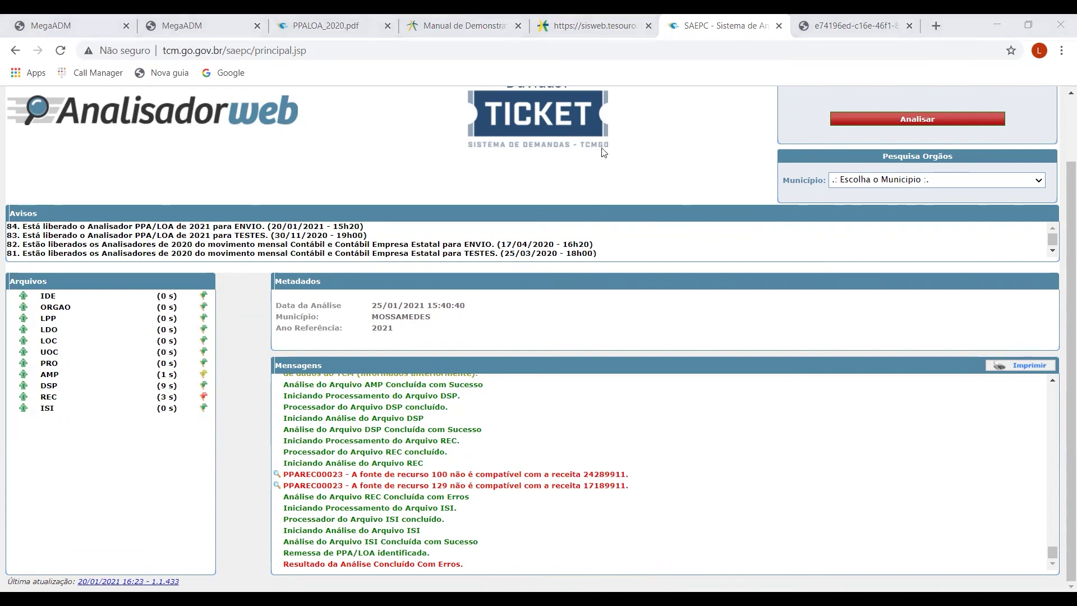
Go back from the layout PDF to TCMGO's Fiscalização e Controle page and open Tabelas de Codificação
click(329, 23)
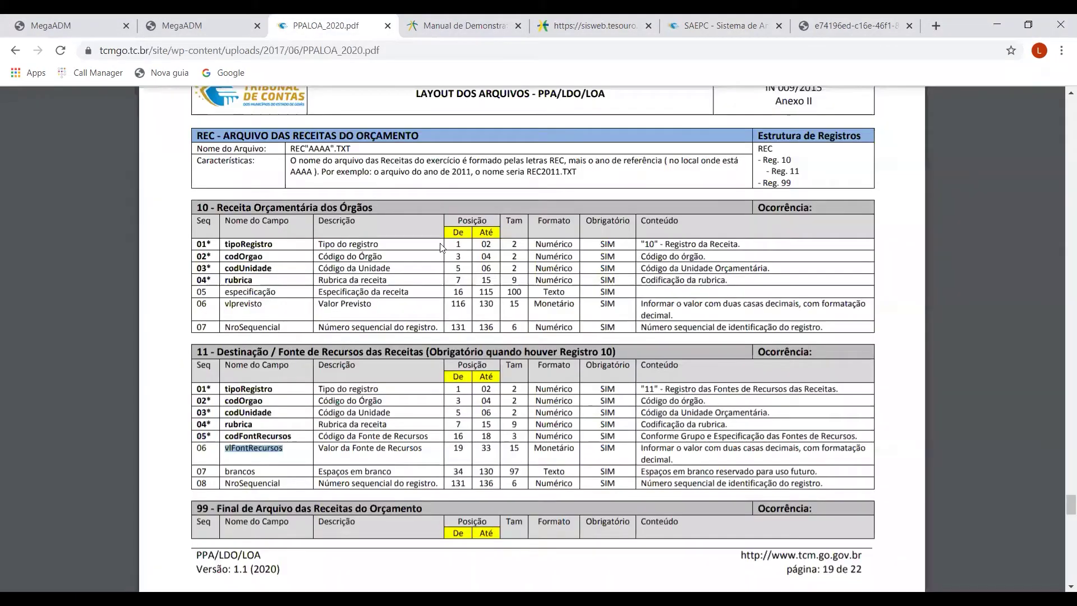
click(15, 52)
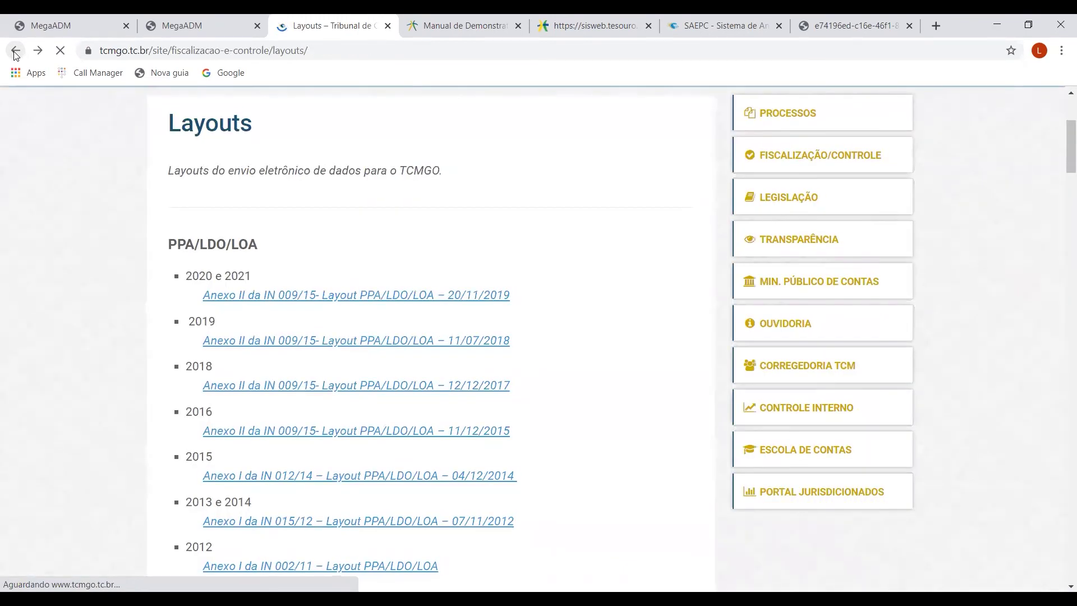
click(15, 51)
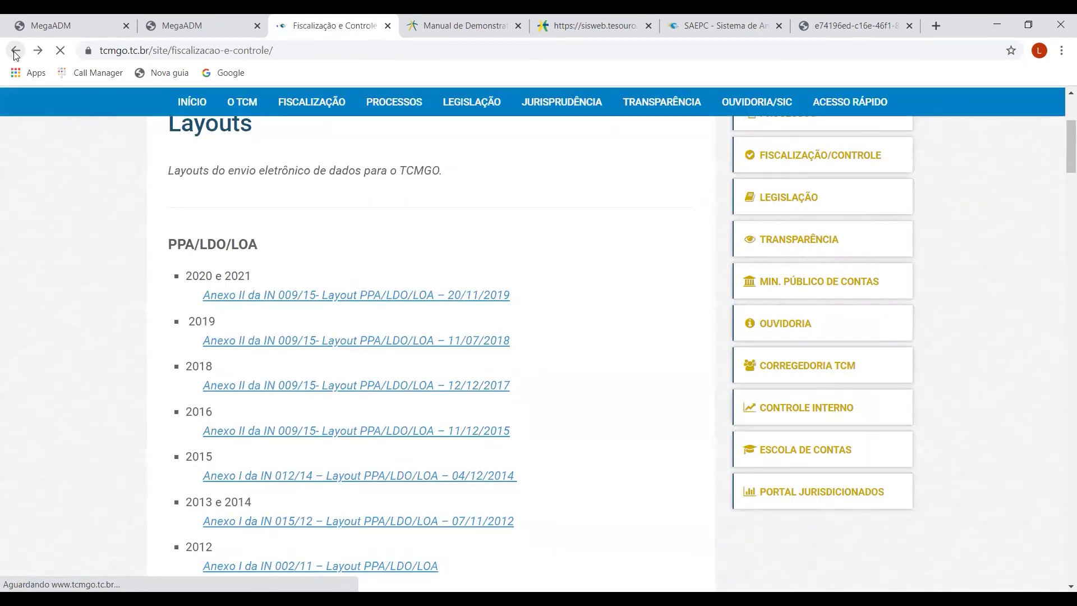
scroll(329, 262, up, 3)
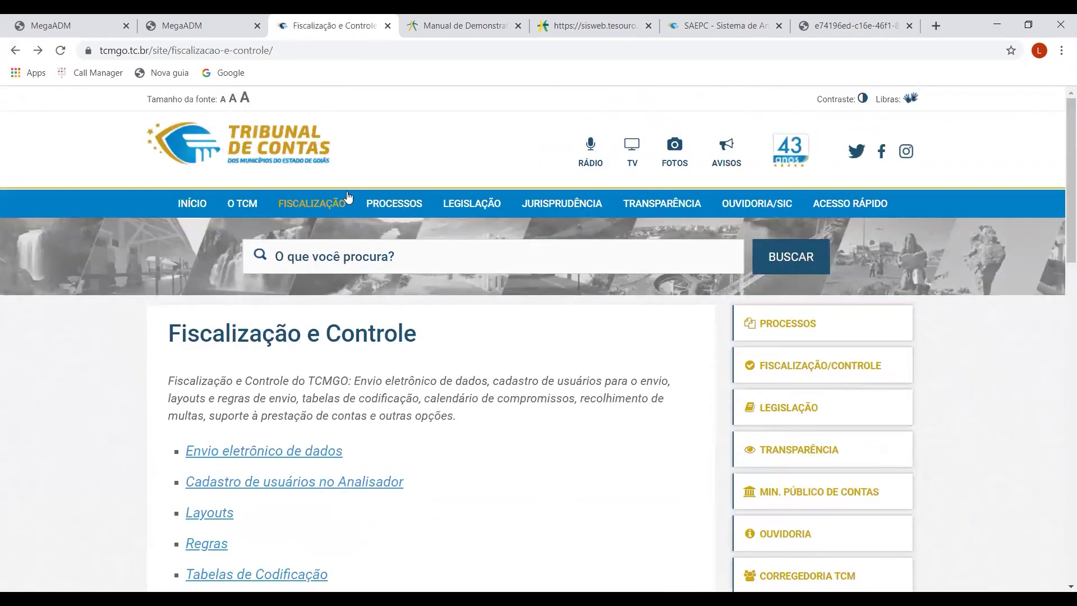
scroll(323, 209, down, 2)
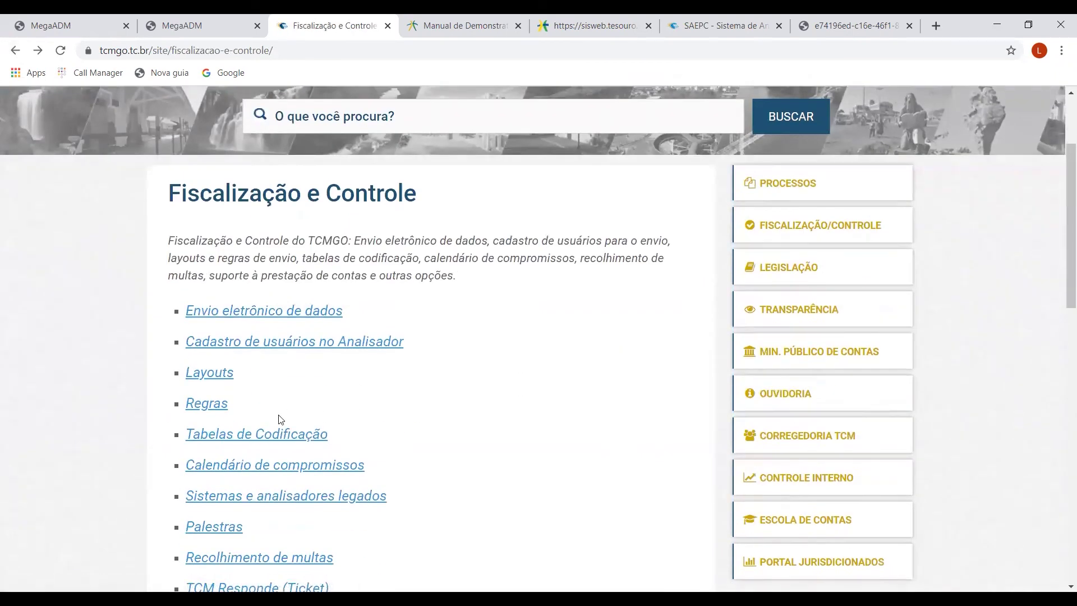
click(317, 435)
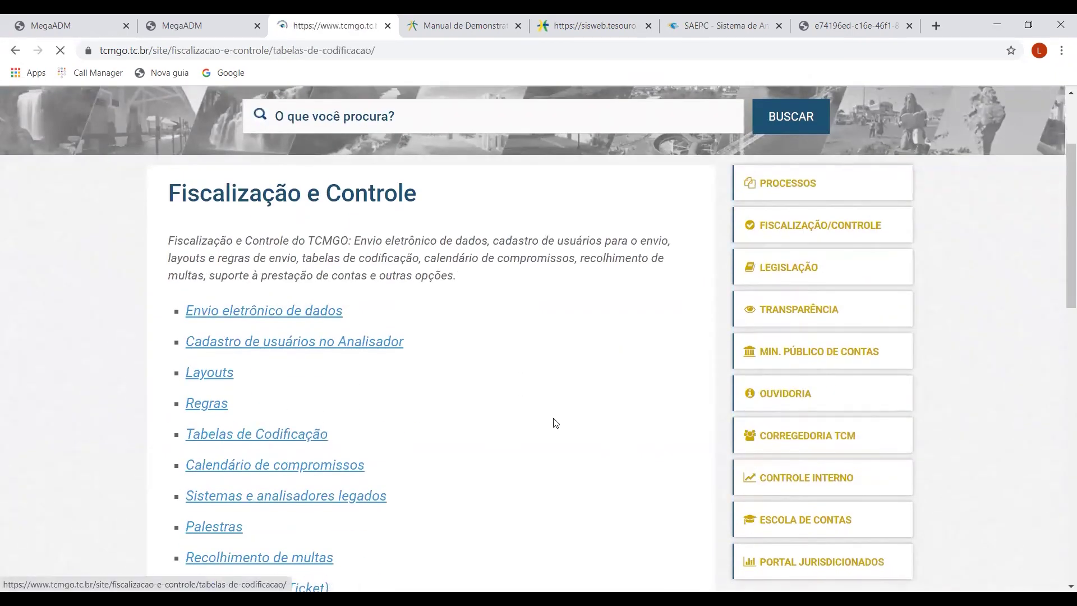
Download and open the 2021 Compatibilização das fontes de recurso spreadsheet from the Contábil section
scroll(567, 378, down, 7)
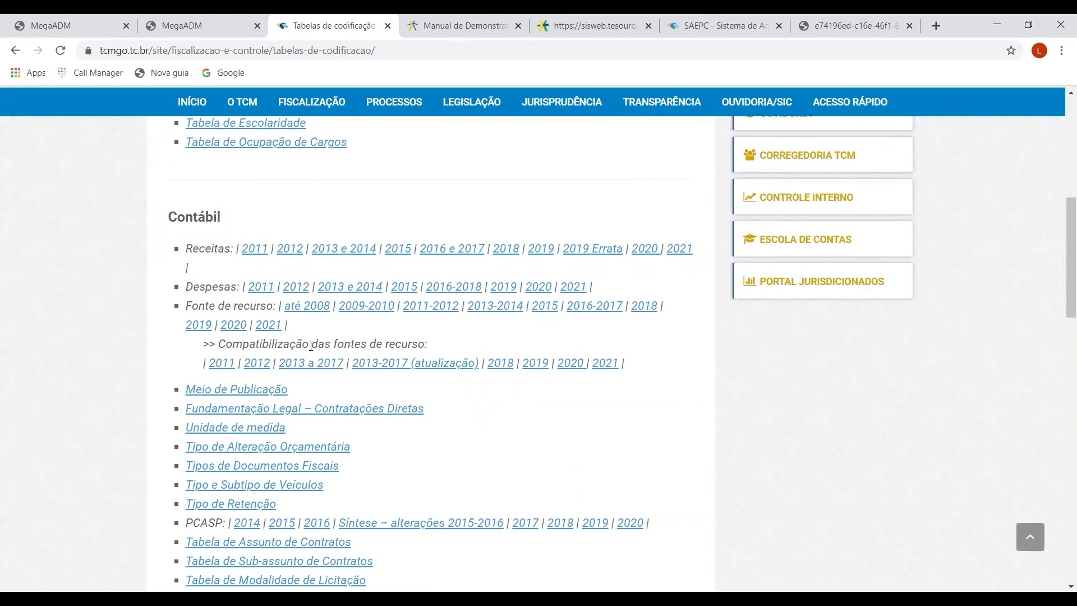
click(605, 365)
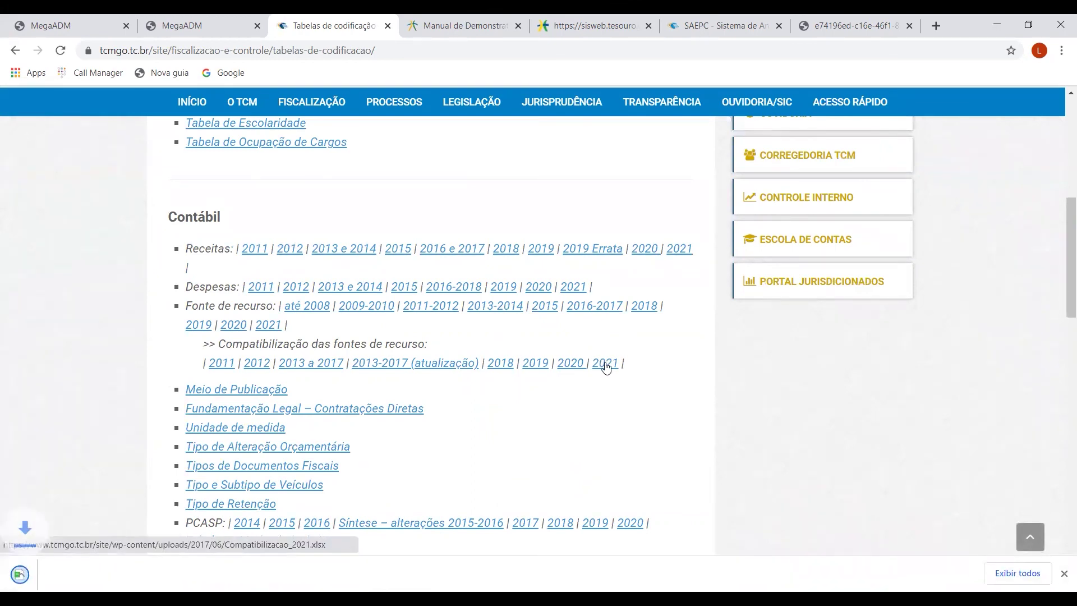
click(72, 573)
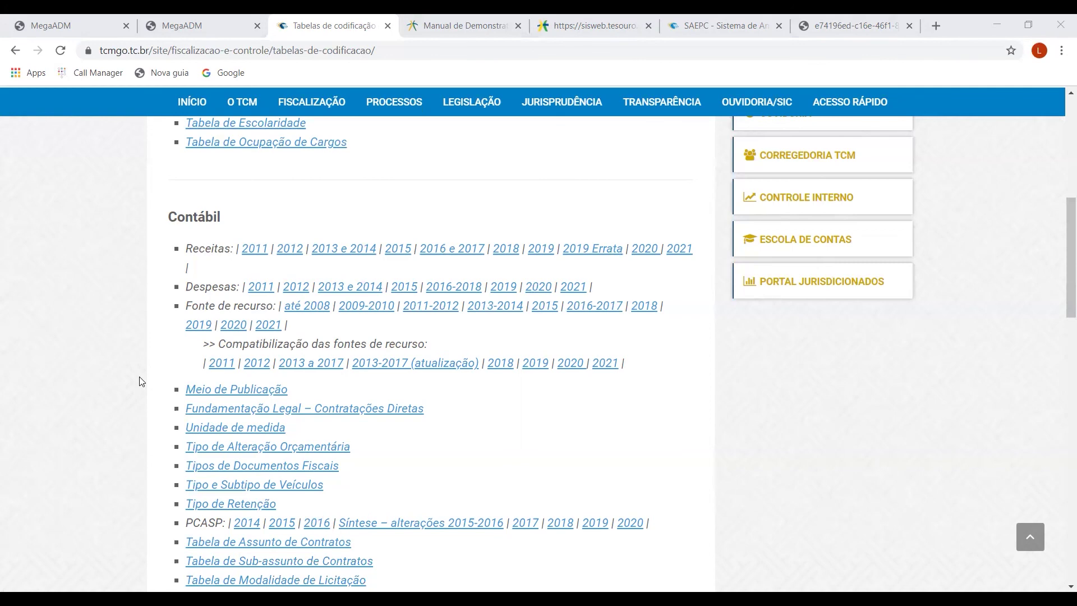
Compare the Analisador Web error on fonte 100 and receita 24289911 with the compatibility spreadsheet
click(731, 16)
drag(583, 474, 284, 474)
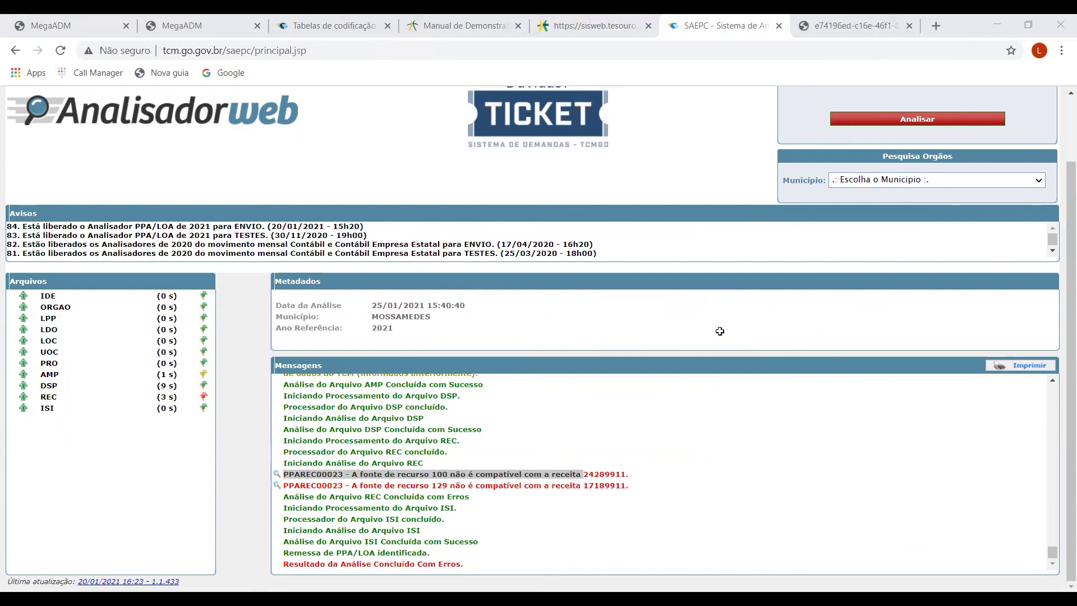
key(alt+Tab)
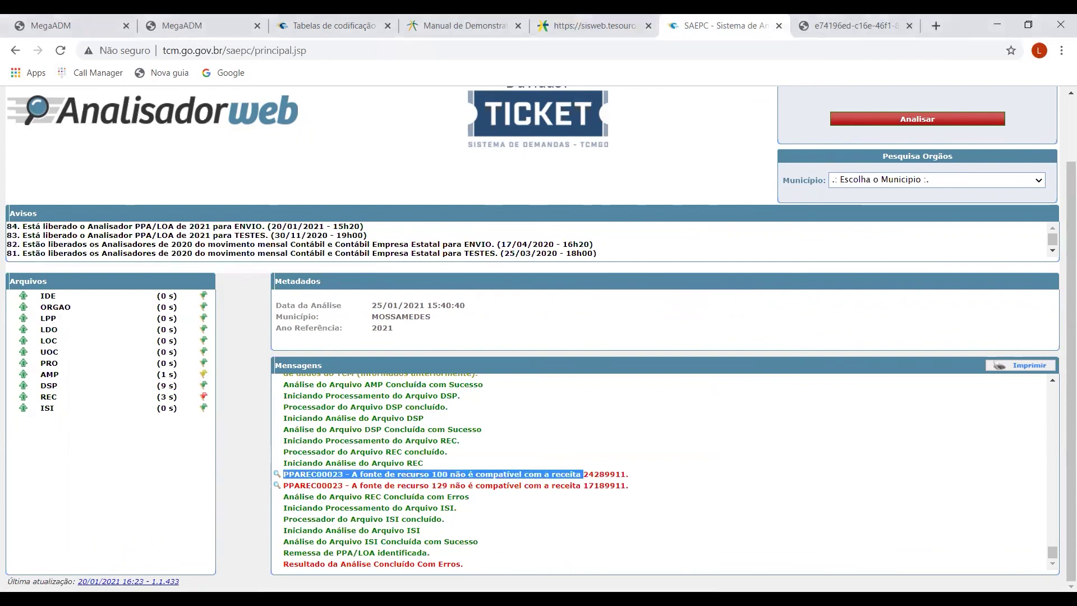
key(alt+Tab)
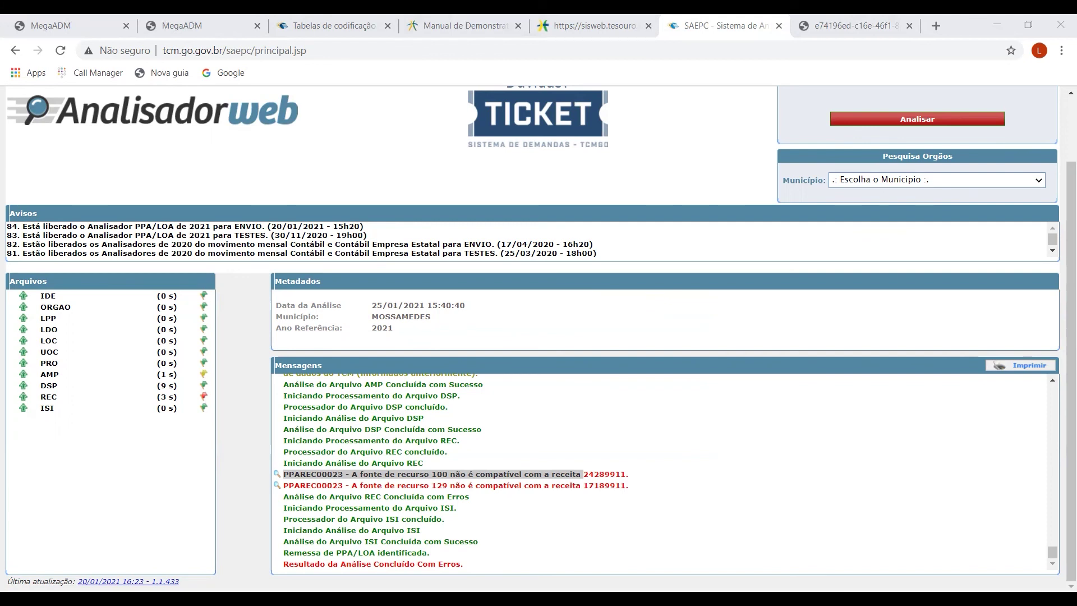
click(960, 30)
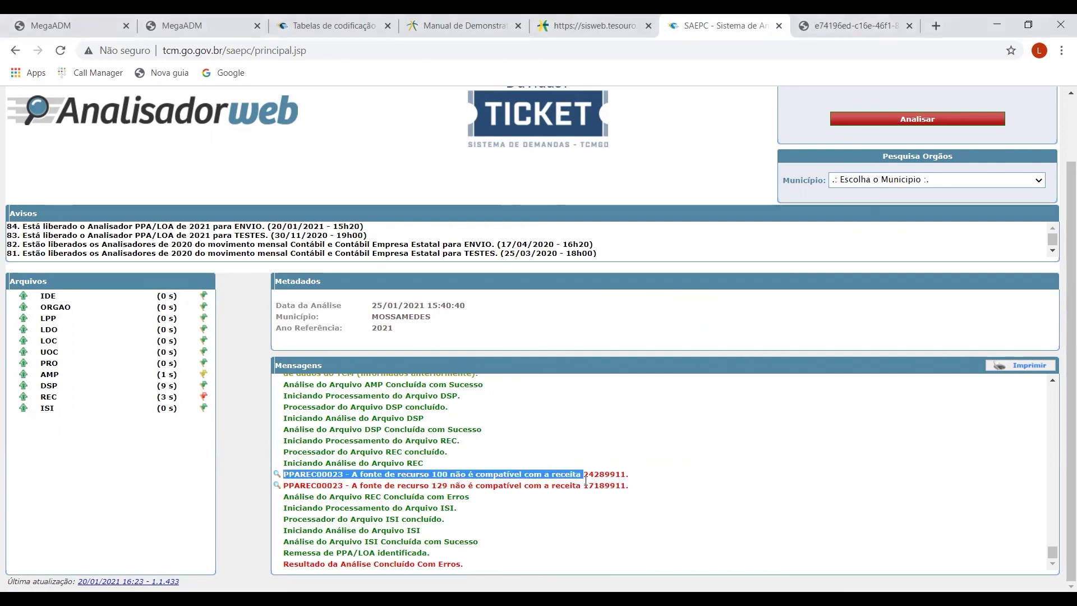
drag(583, 475, 626, 476)
click(477, 599)
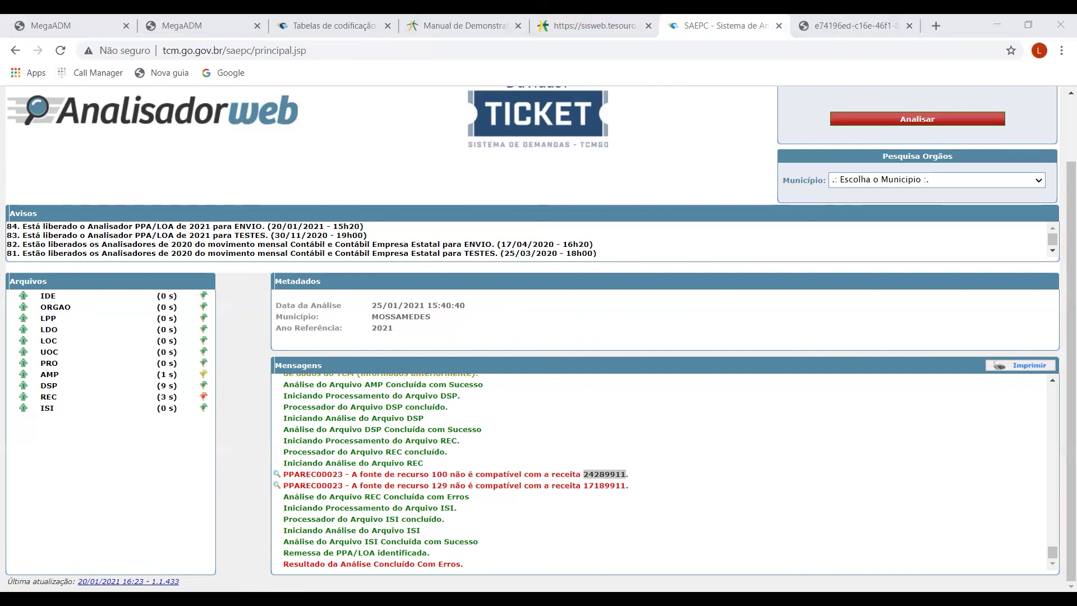
click(562, 503)
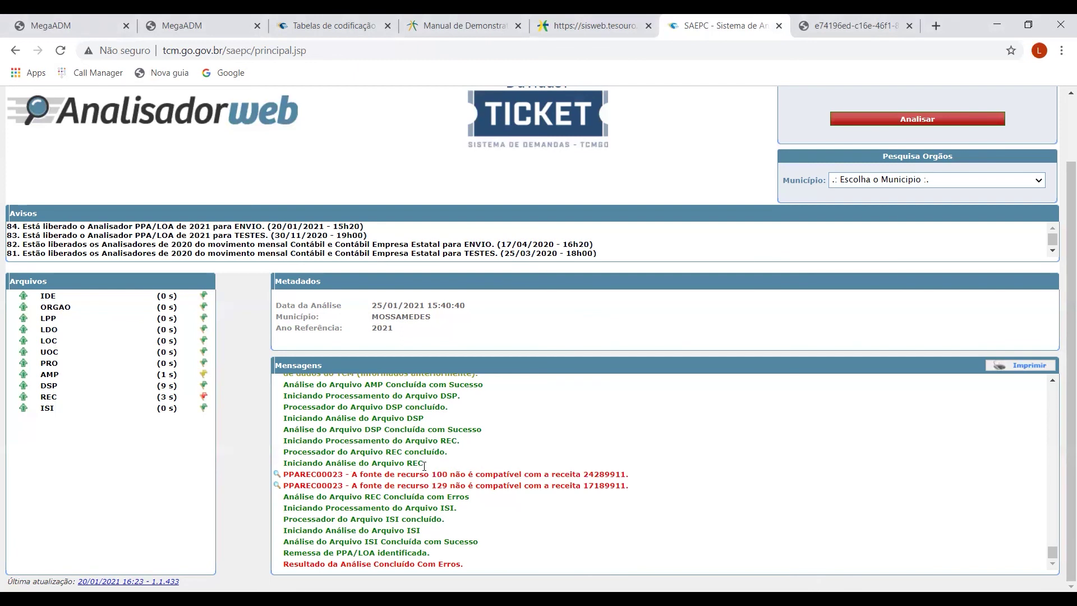
Check the error on fonte 129 and receita 17189911 against the spreadsheet and revisit receita 24289911
drag(581, 473, 274, 475)
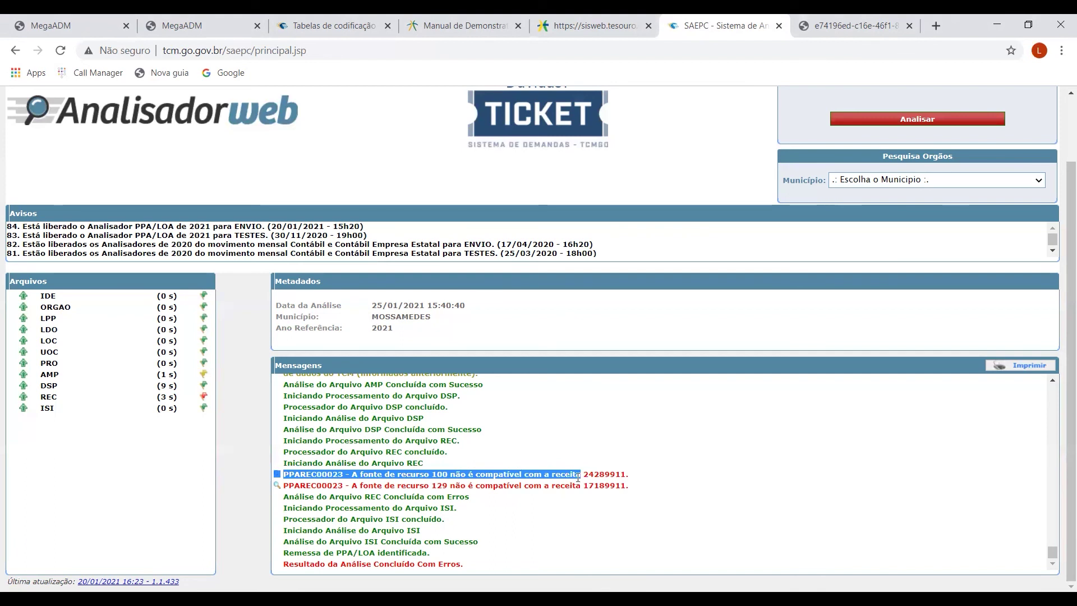
click(506, 491)
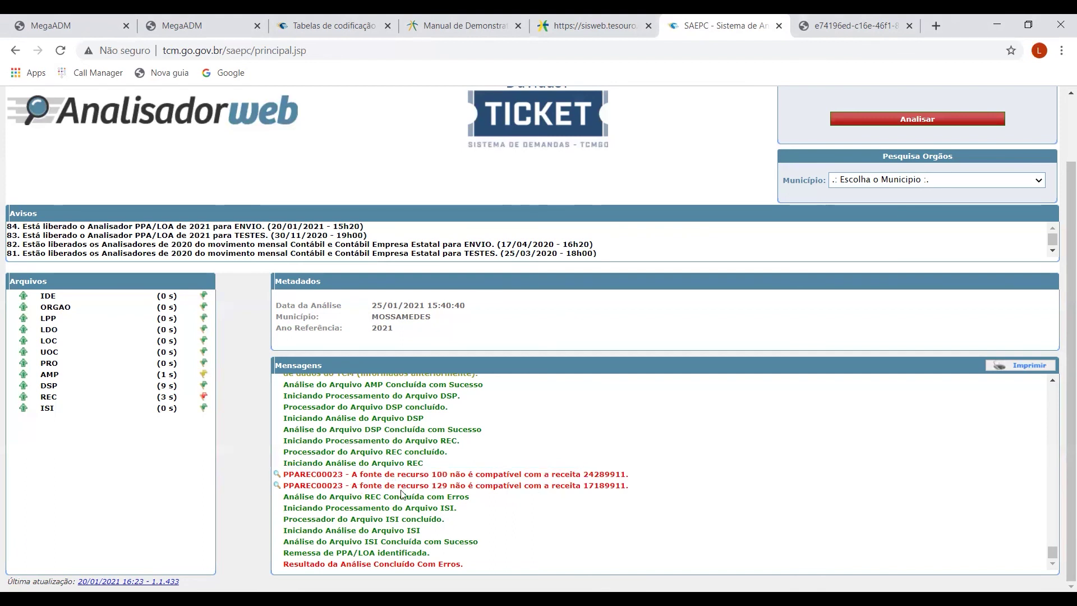
drag(429, 486, 453, 488)
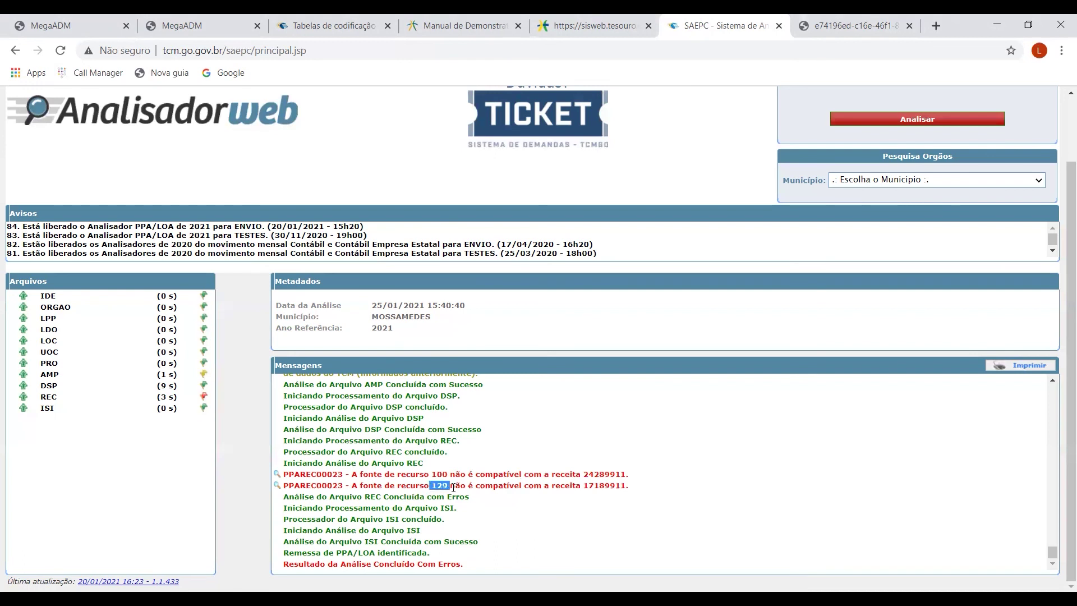
drag(584, 484, 629, 486)
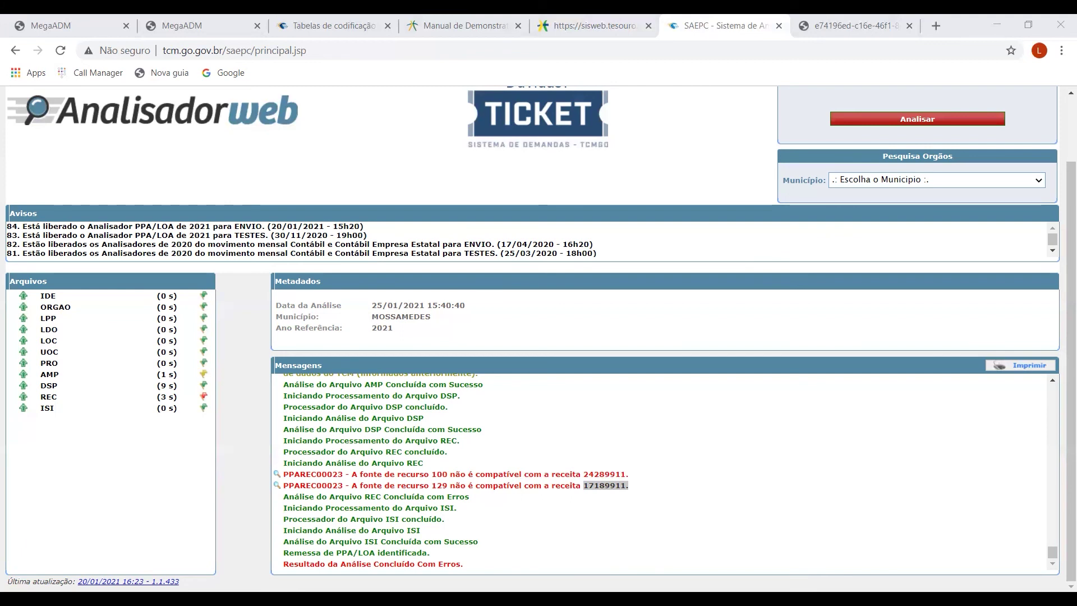
key(alt+Tab)
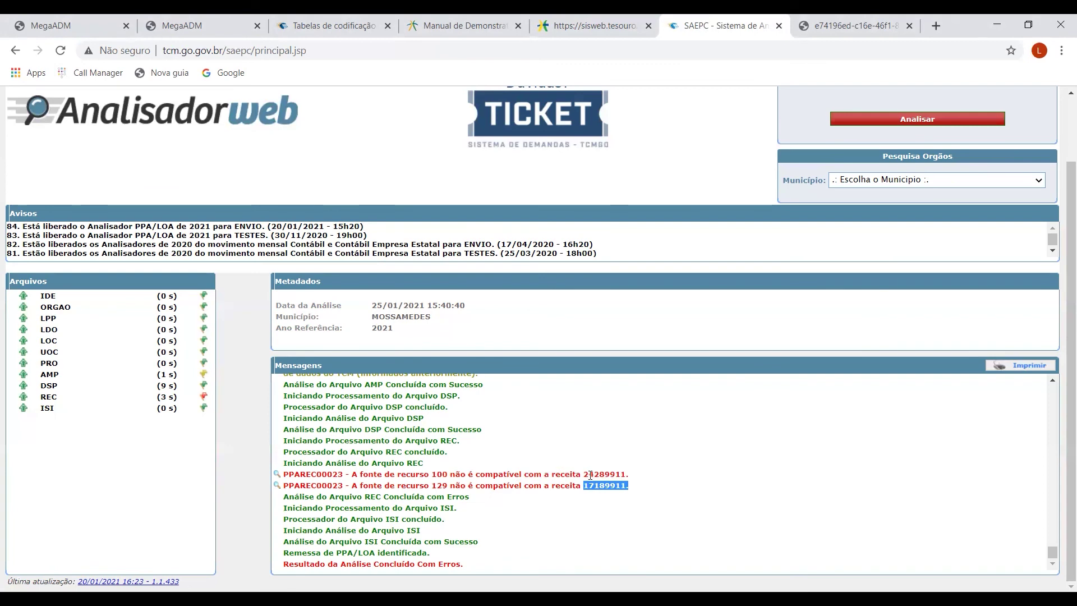
drag(583, 475, 626, 474)
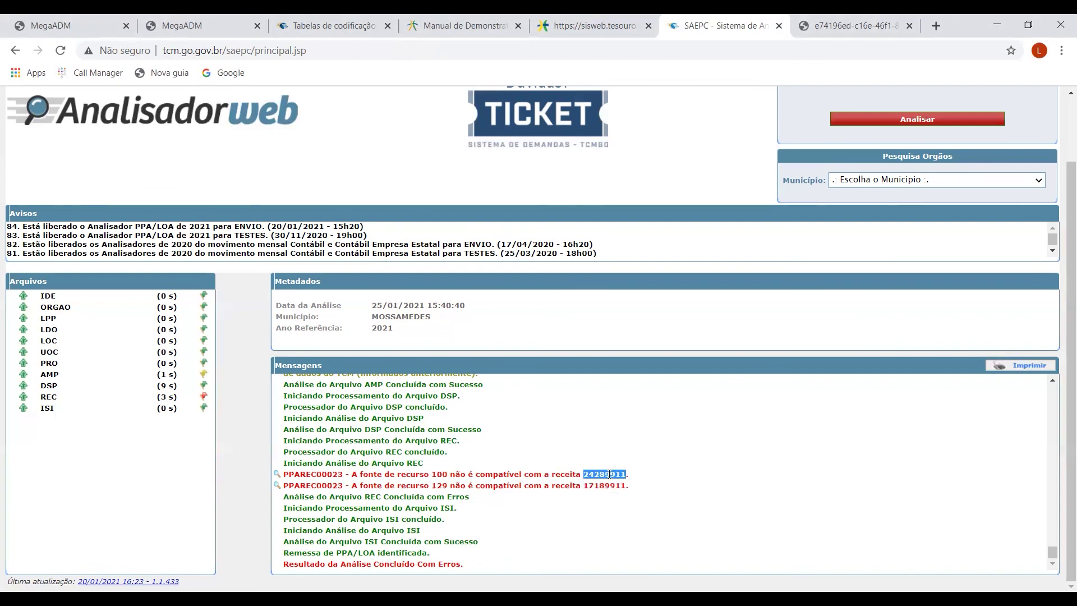
Switch to the first MegaADM session, leave Gera Arquivo para Tribunais and open the PPA/LDO/LOA module overview
click(67, 26)
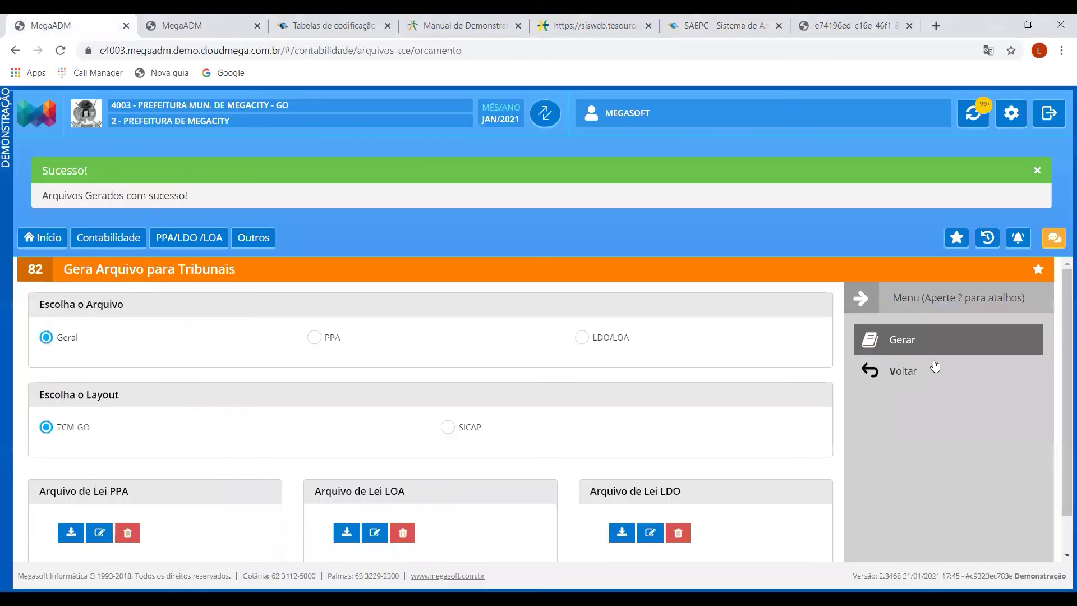
click(911, 372)
click(185, 164)
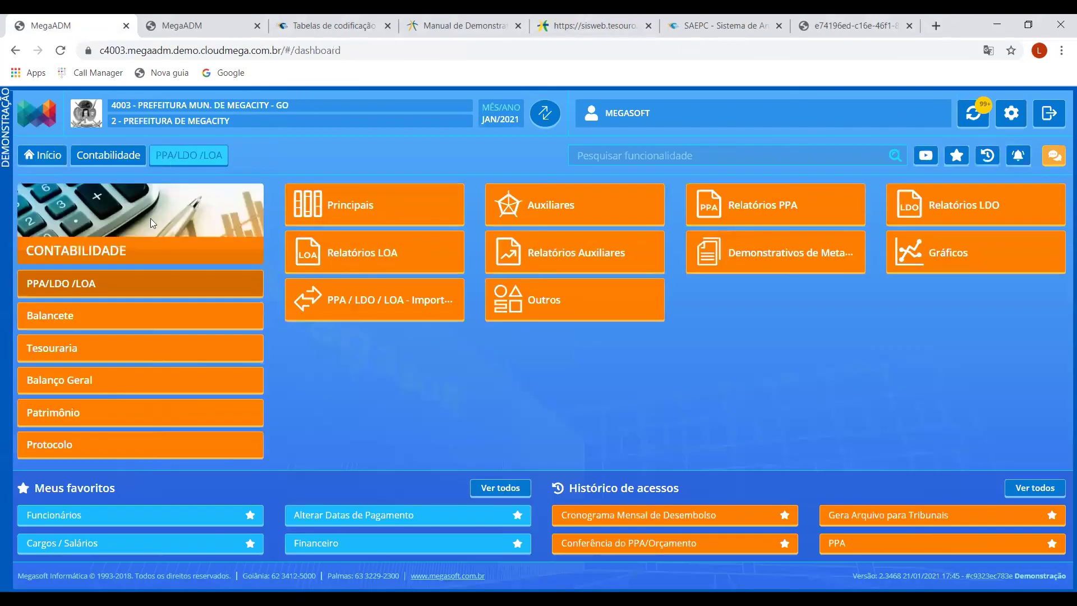
click(89, 316)
click(344, 196)
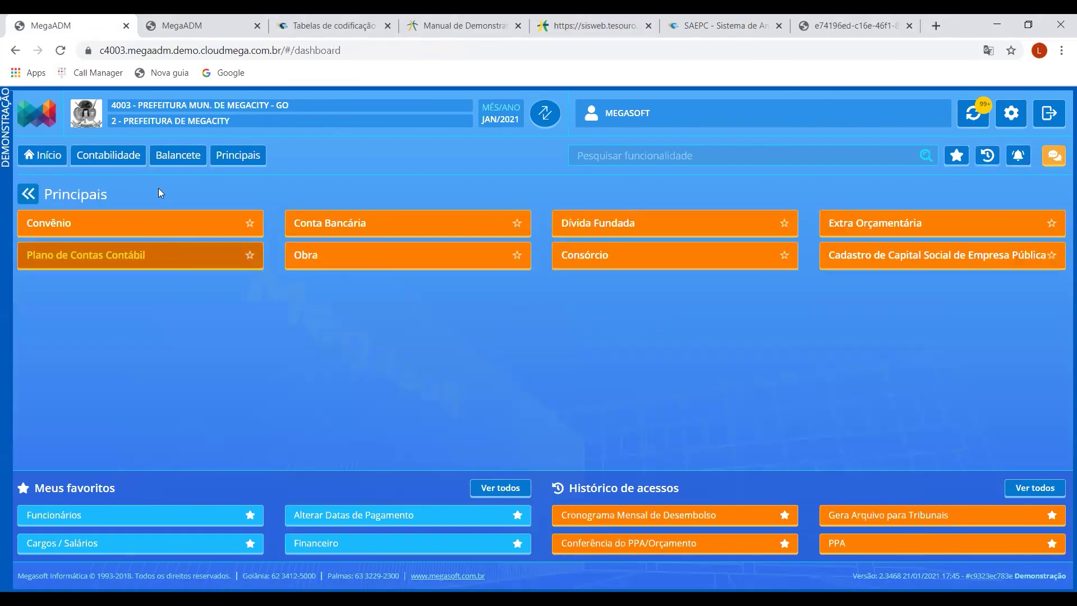
click(177, 156)
click(84, 283)
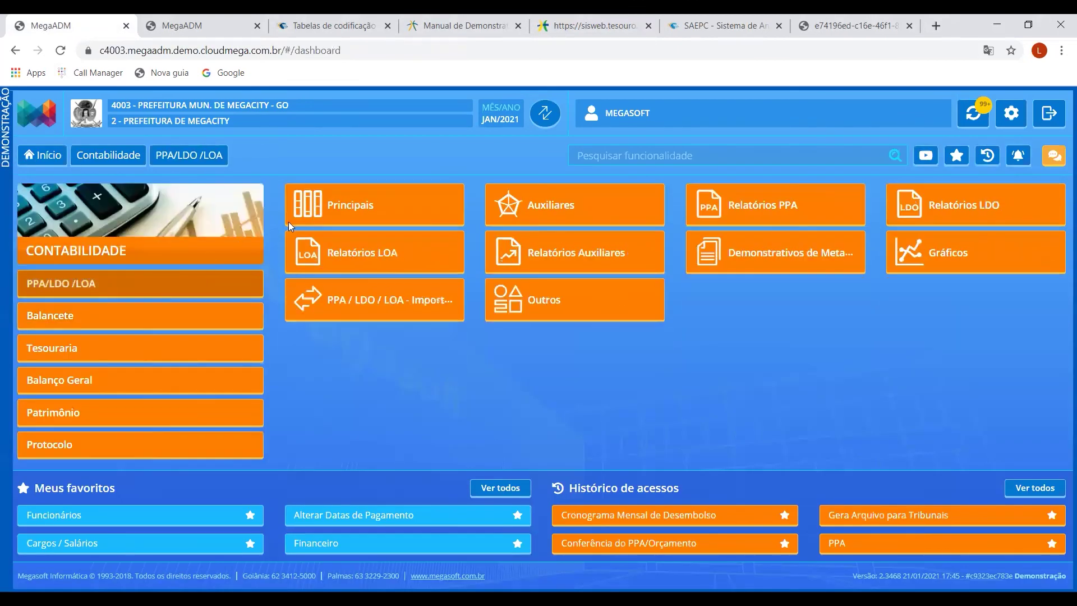
Open the Cadastro de receita search under PPA/LDO/LOA, filter by Código Receita 2428.99 and open the matching revenue record
click(351, 203)
click(613, 215)
click(907, 291)
click(326, 267)
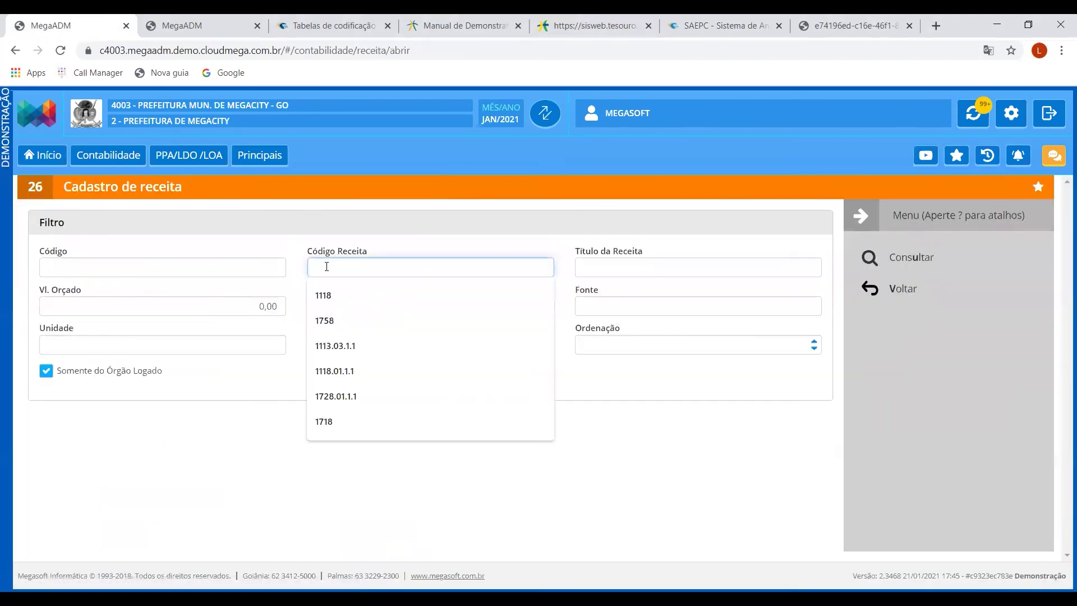
text(2428.99)
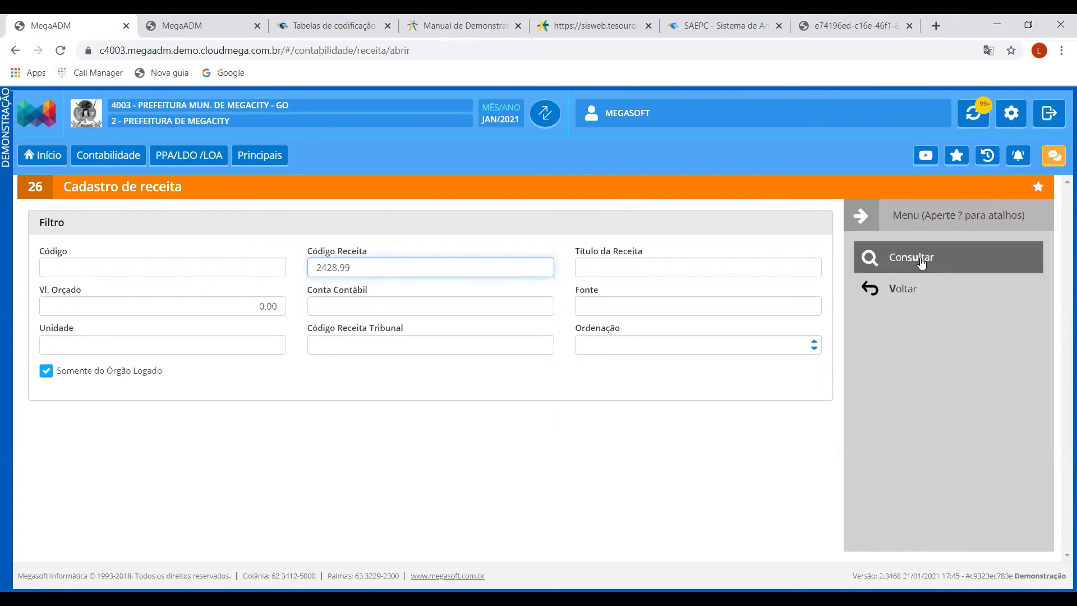
click(922, 262)
double_click(494, 475)
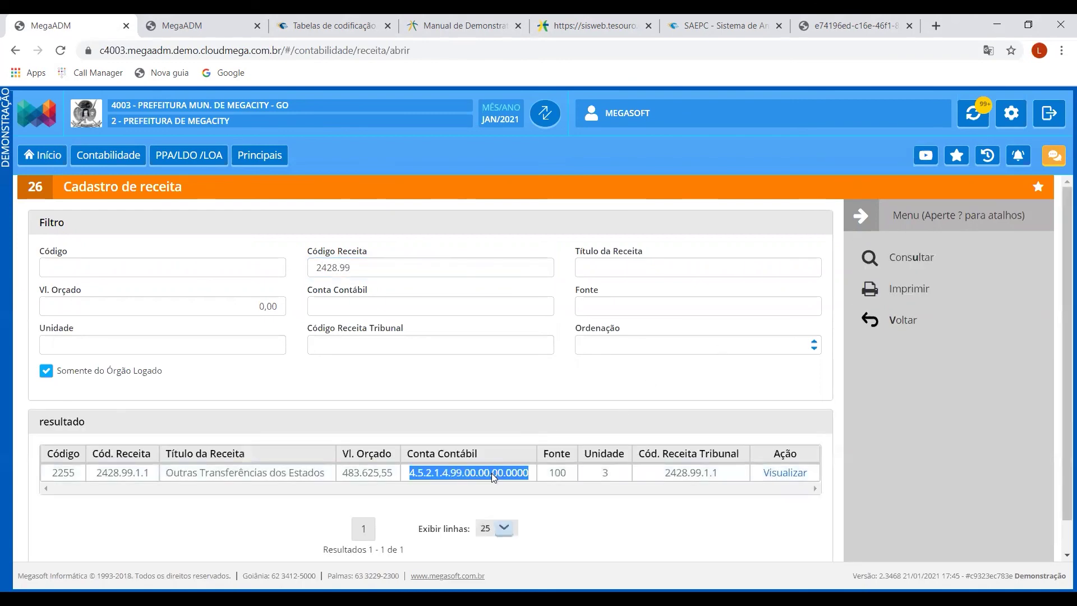
Modify revenue 2428.99.1.1 by setting its Fonte to 178, confirm the selected source and save the record
click(913, 326)
click(74, 467)
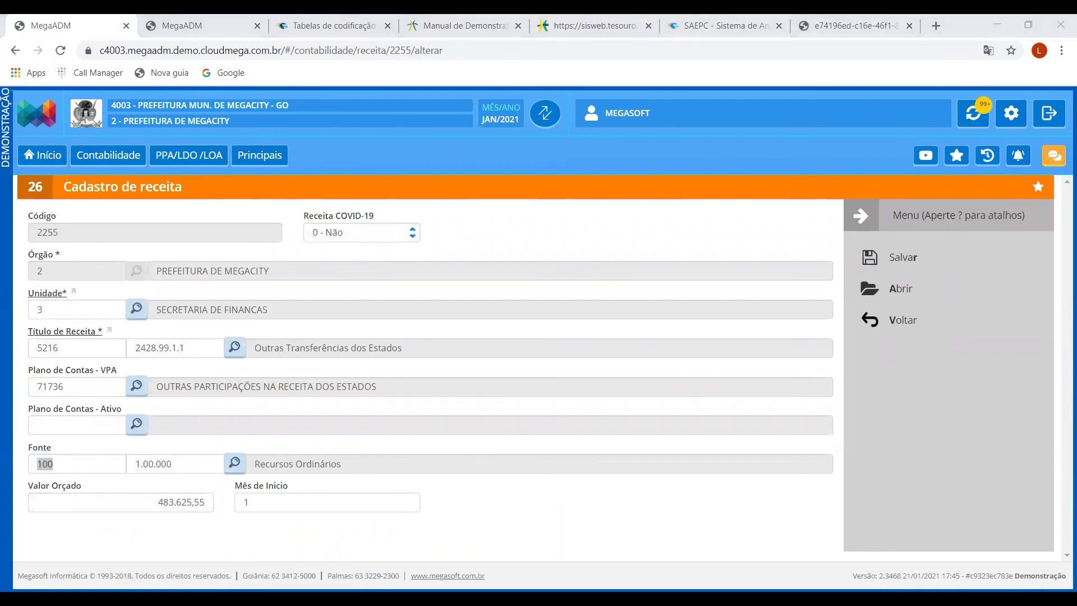
key(alt+Tab)
text(178)
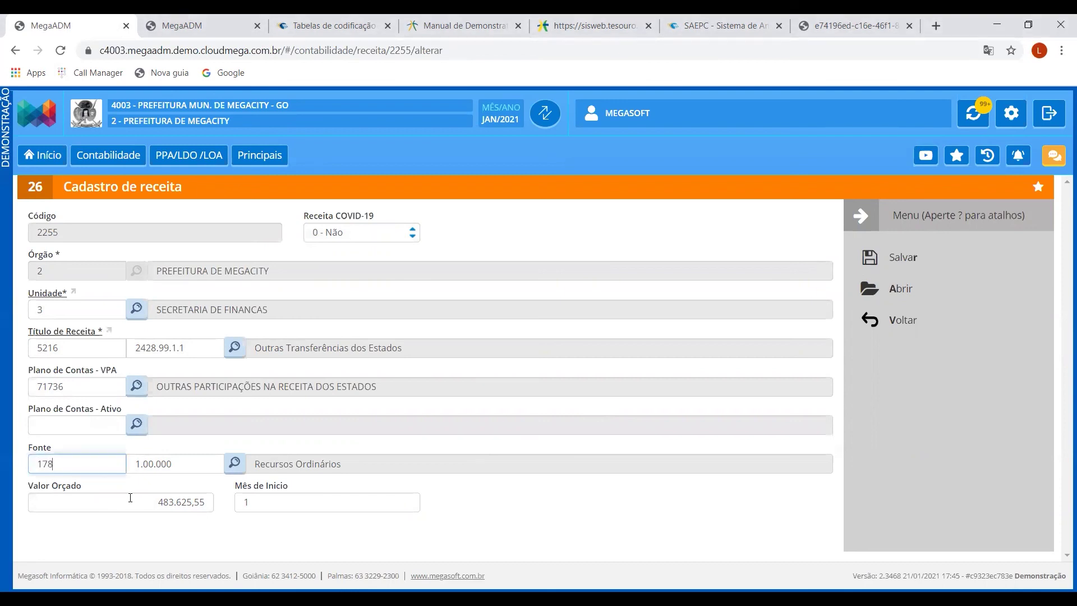
key(Tab)
key(alt+r)
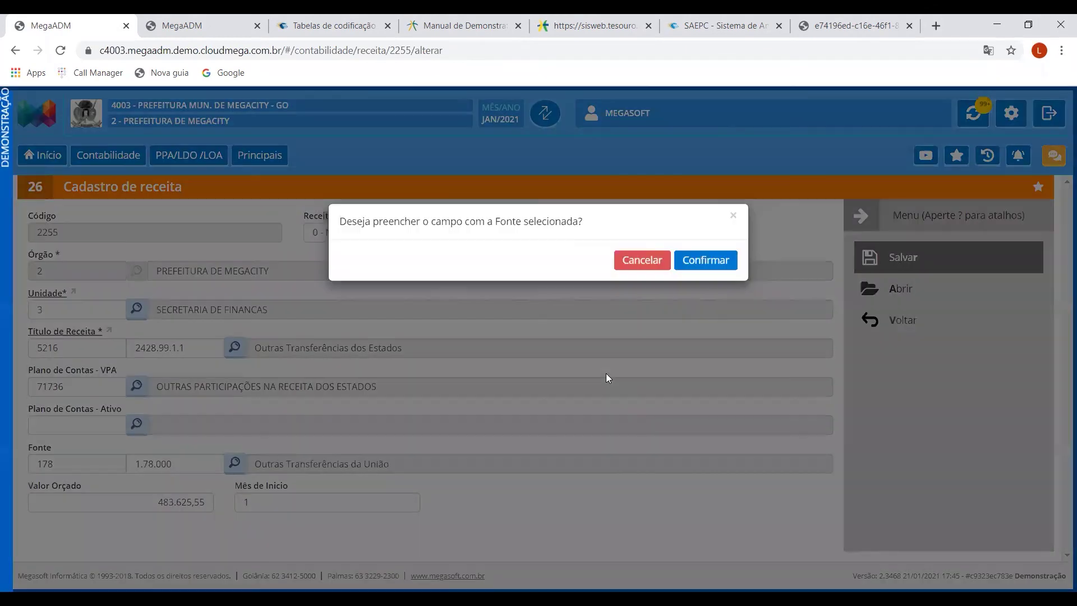
click(706, 272)
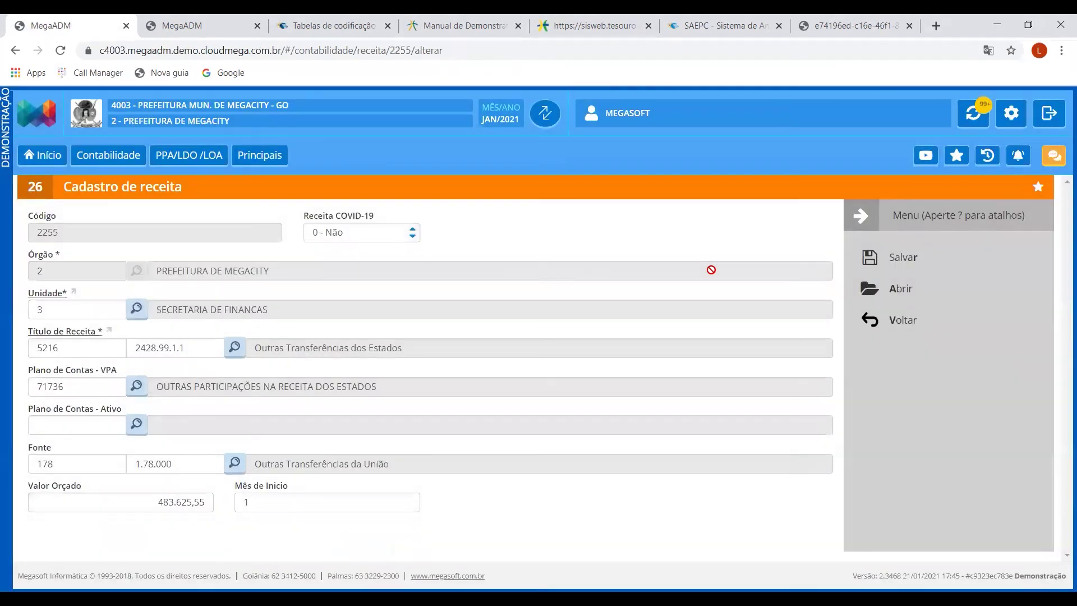
click(904, 260)
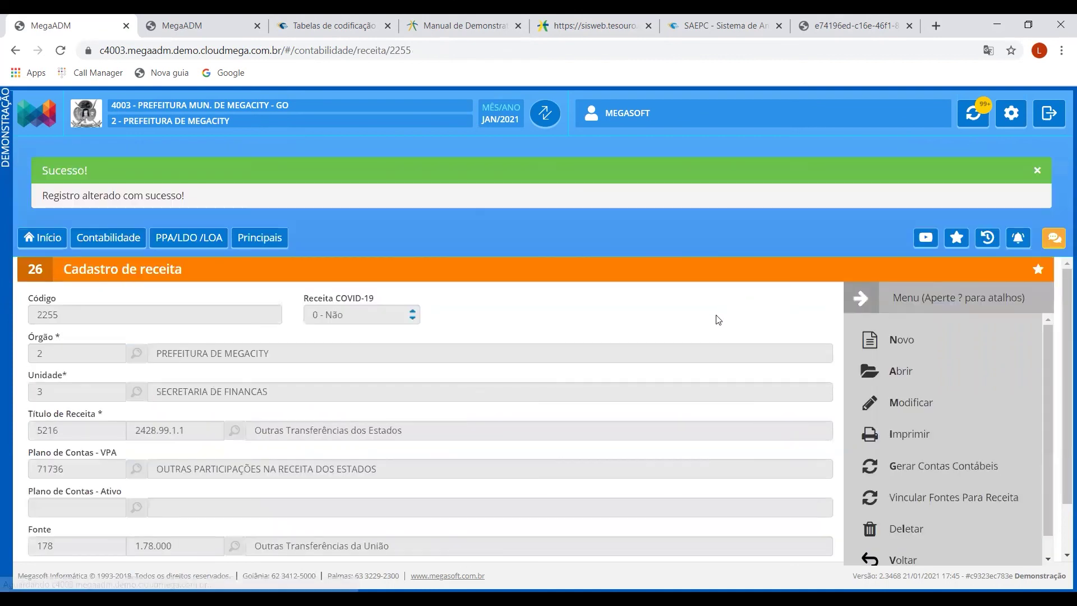
Review the edited revenue record and check it against the Analisador Web error on fonte 100 and receita 24289911
scroll(545, 436, down, 1)
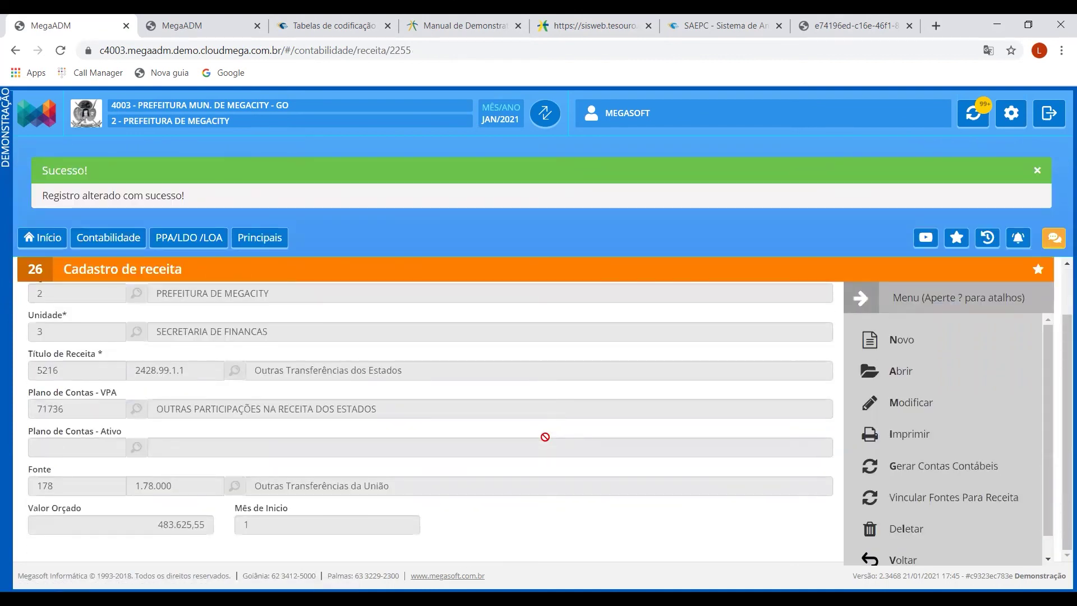
click(850, 22)
click(727, 31)
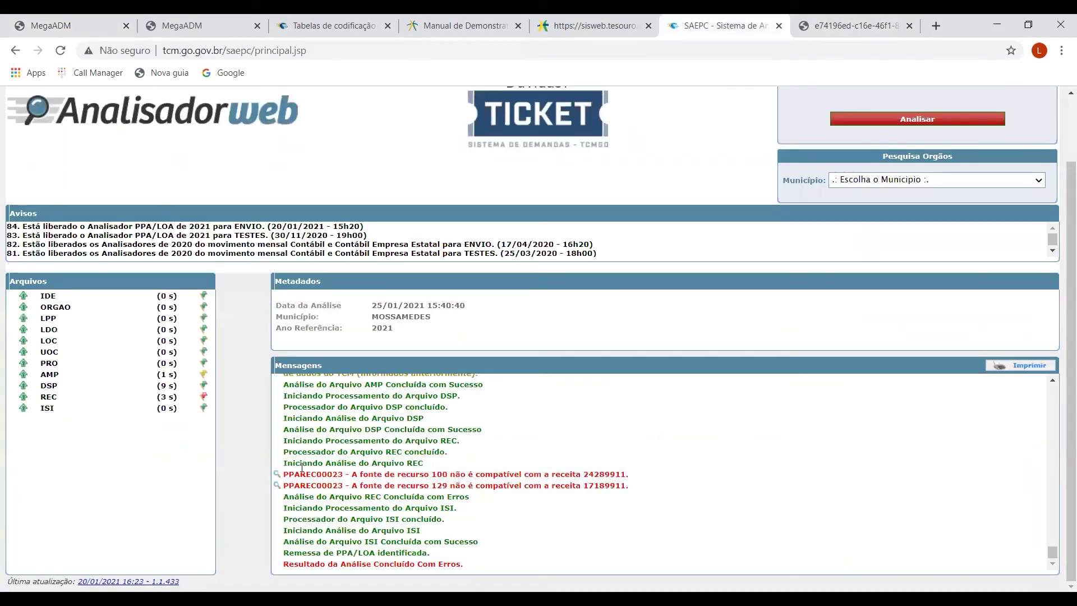
drag(288, 475, 629, 476)
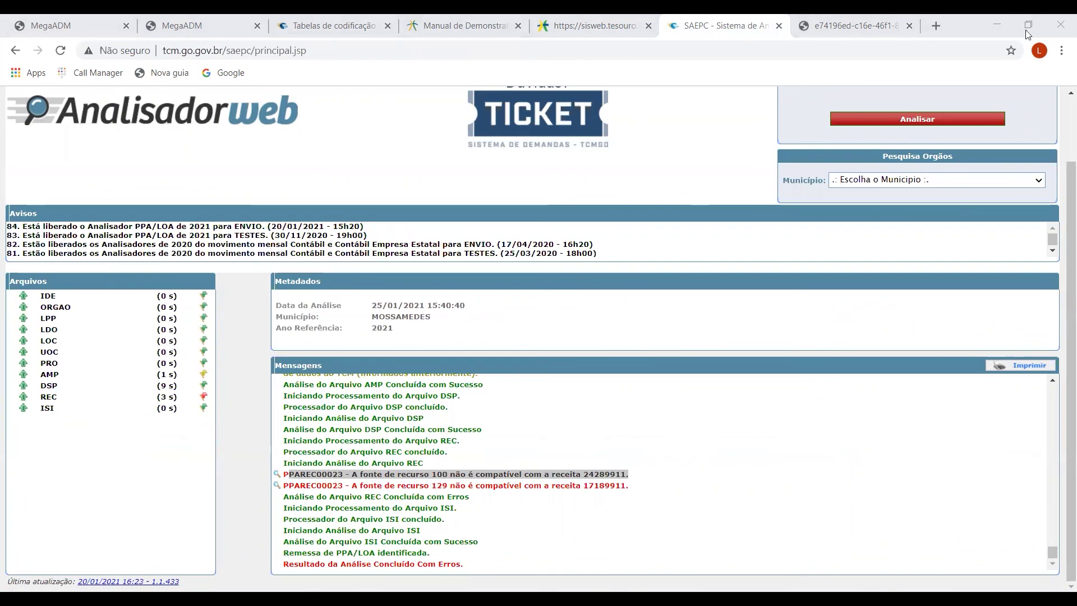
Return to the first MegaADM session, leave Cadastro de receita and generate the Conferência de fontes report from the PPA/LDO/LOA auxiliary reports
click(68, 26)
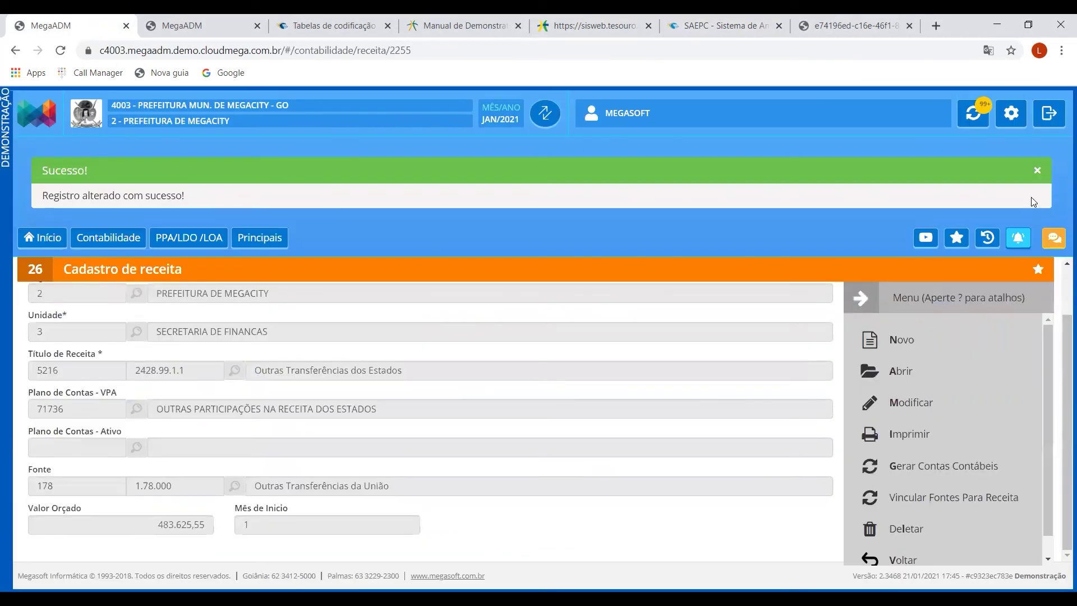
click(1037, 170)
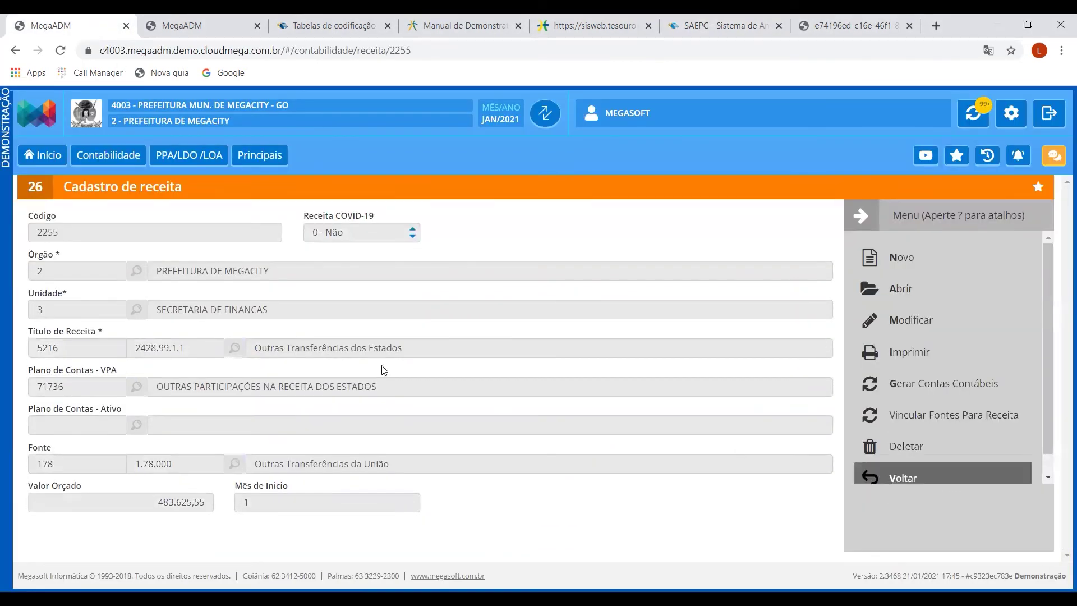
click(887, 484)
click(170, 164)
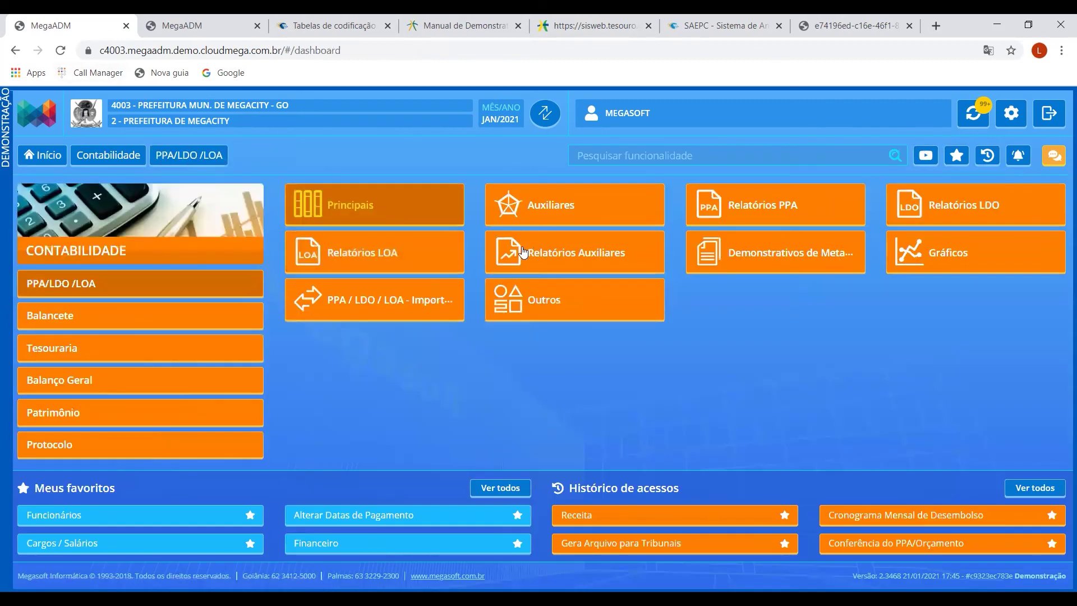
click(554, 261)
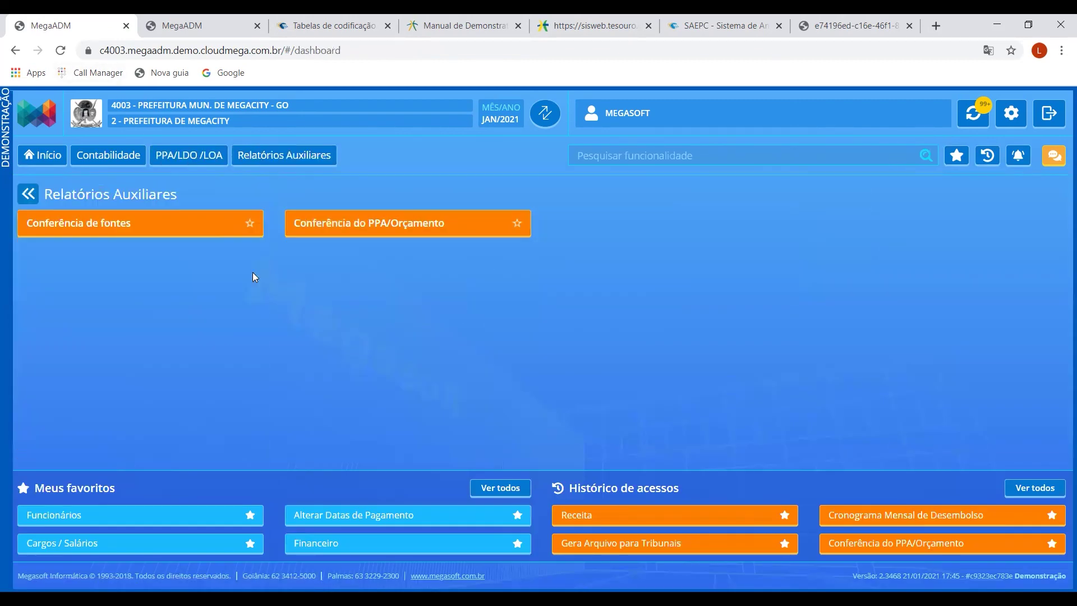
click(122, 227)
click(917, 262)
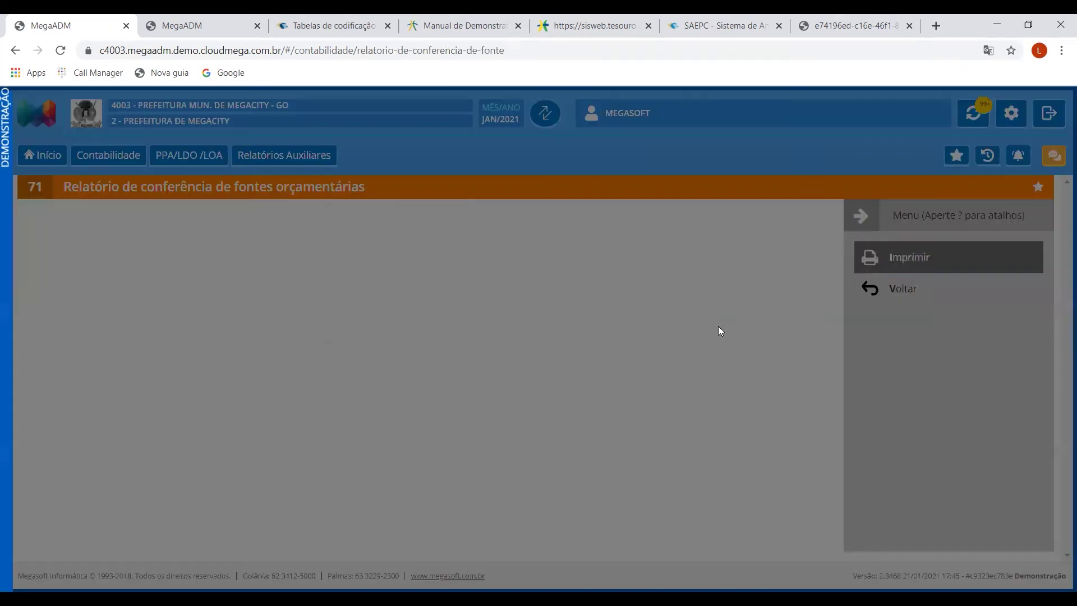
click(712, 313)
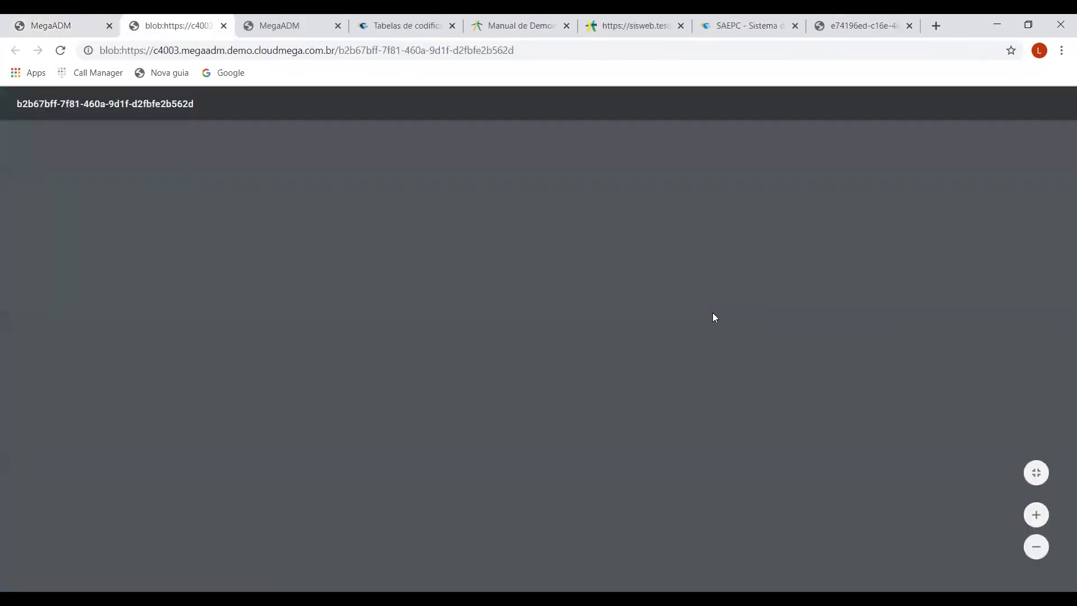
Compare the revenue value, expense value and status of fontes 100 and 178 in the Relação de Fontes report
scroll(766, 471, down, 2)
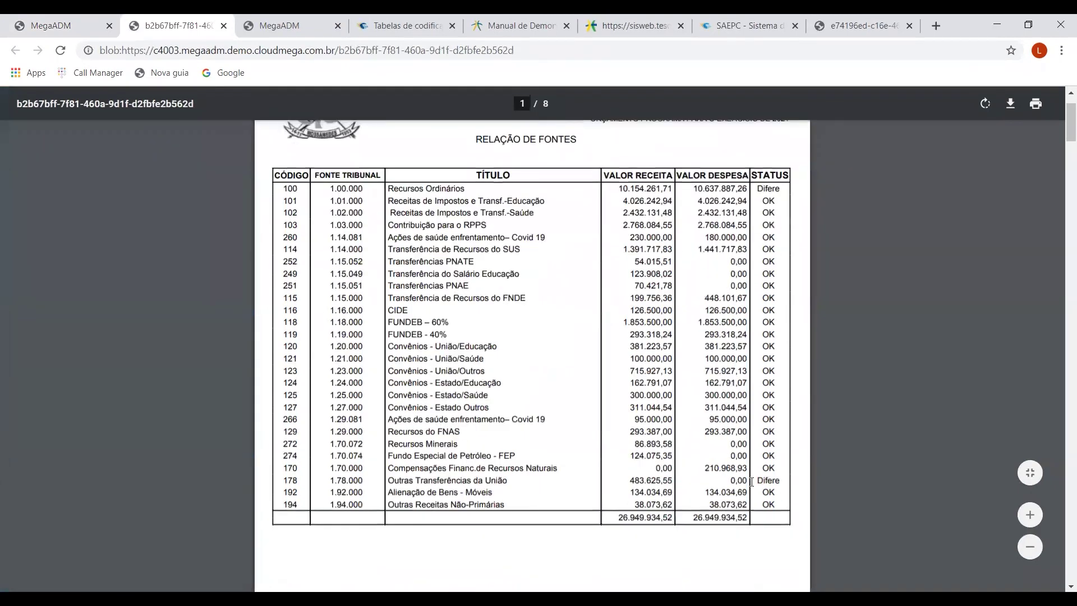
drag(329, 480, 365, 478)
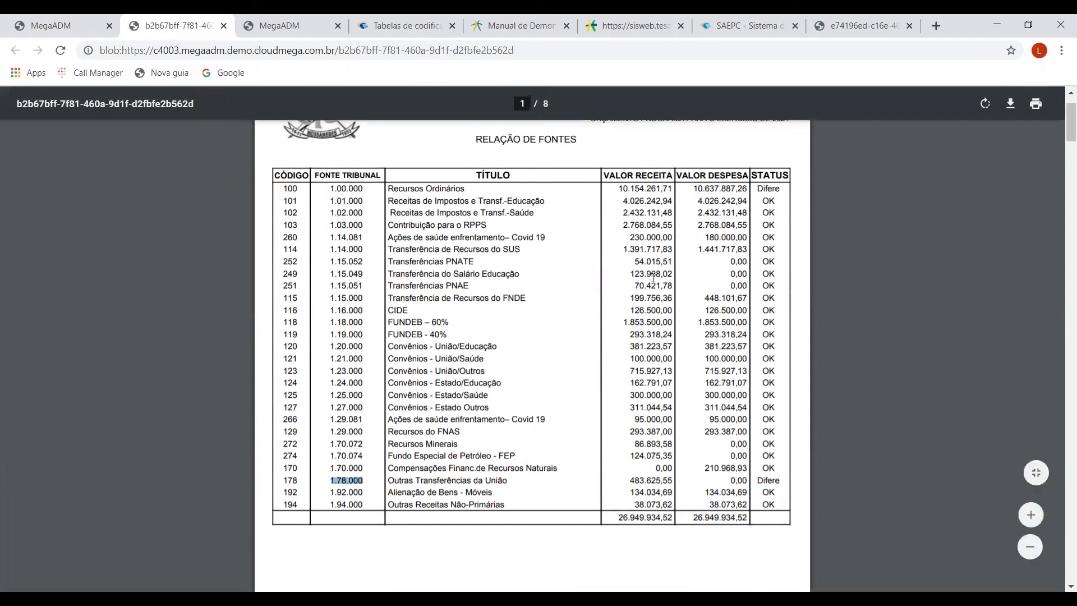
click(619, 190)
drag(619, 190, 784, 188)
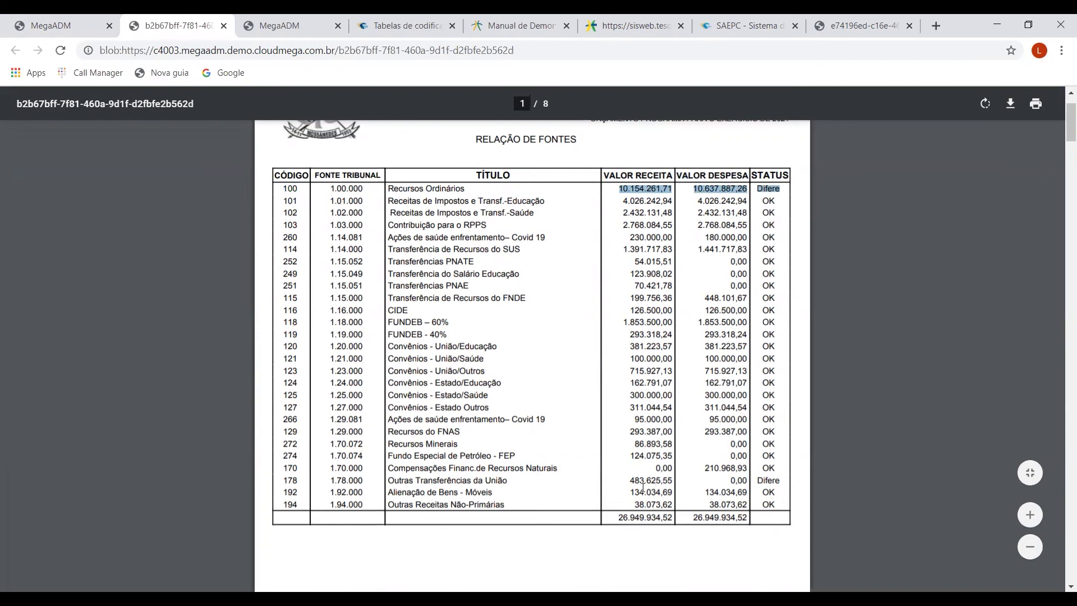
drag(330, 482, 359, 481)
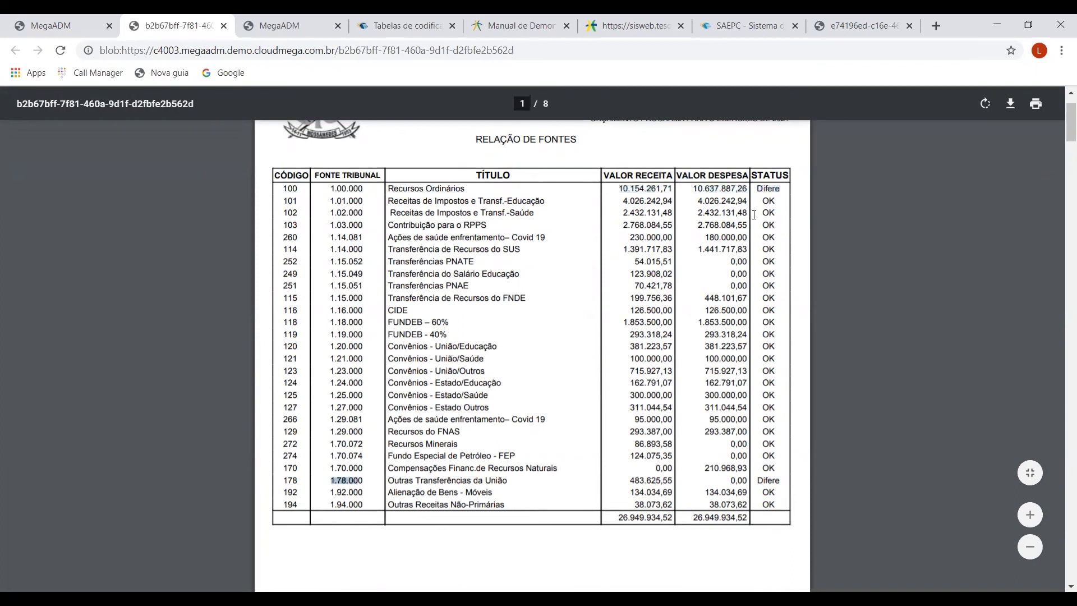
drag(757, 190, 783, 189)
drag(758, 481, 782, 481)
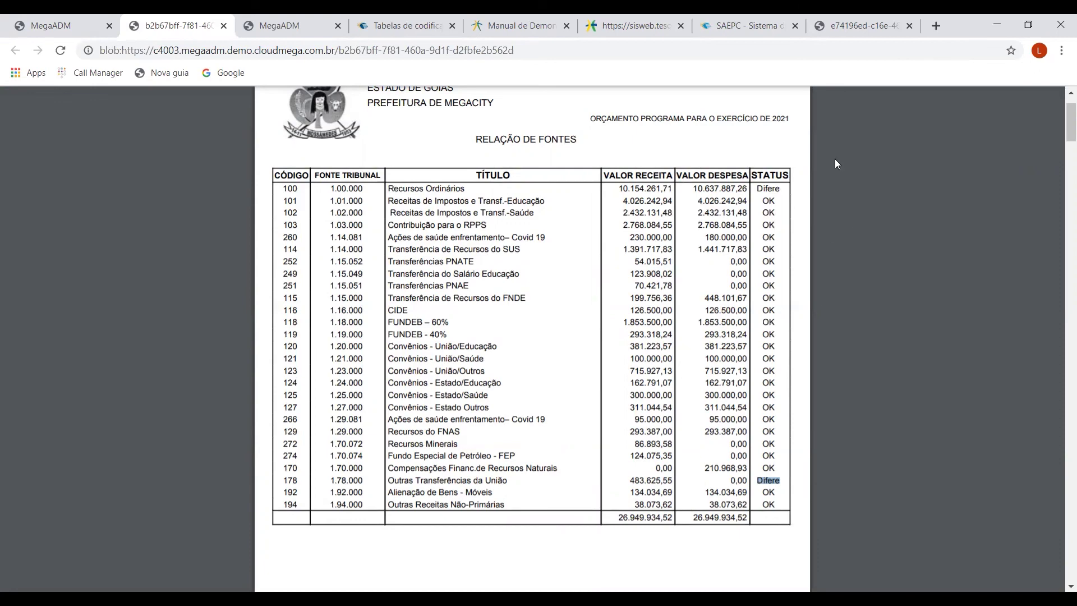
Recheck the fonte 100 error in Analisador Web and compare fonte 100's expense with fonte 178's revenue in the report
click(746, 25)
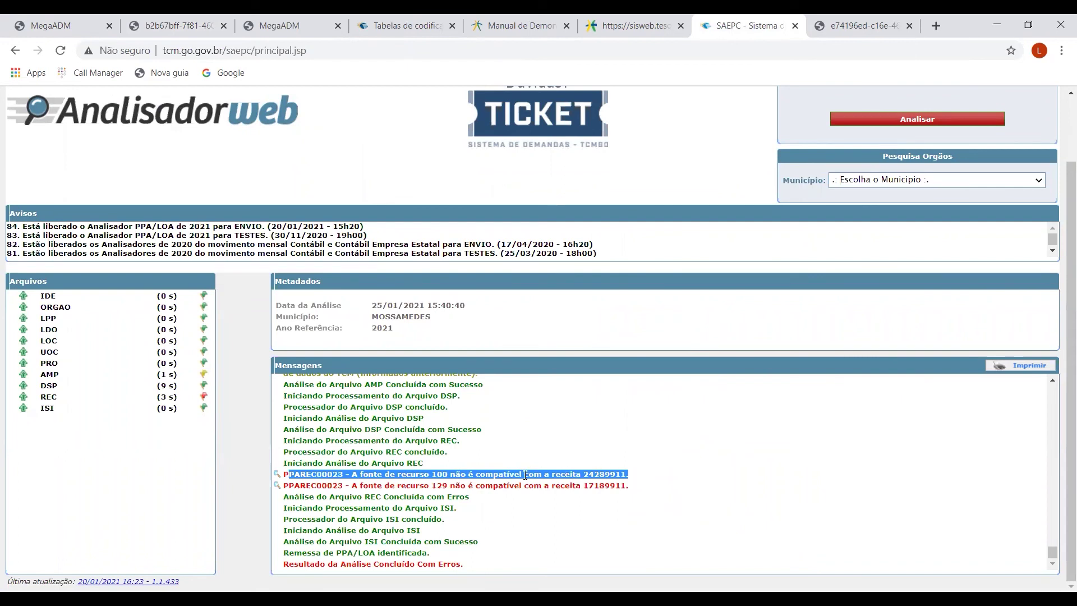
click(175, 26)
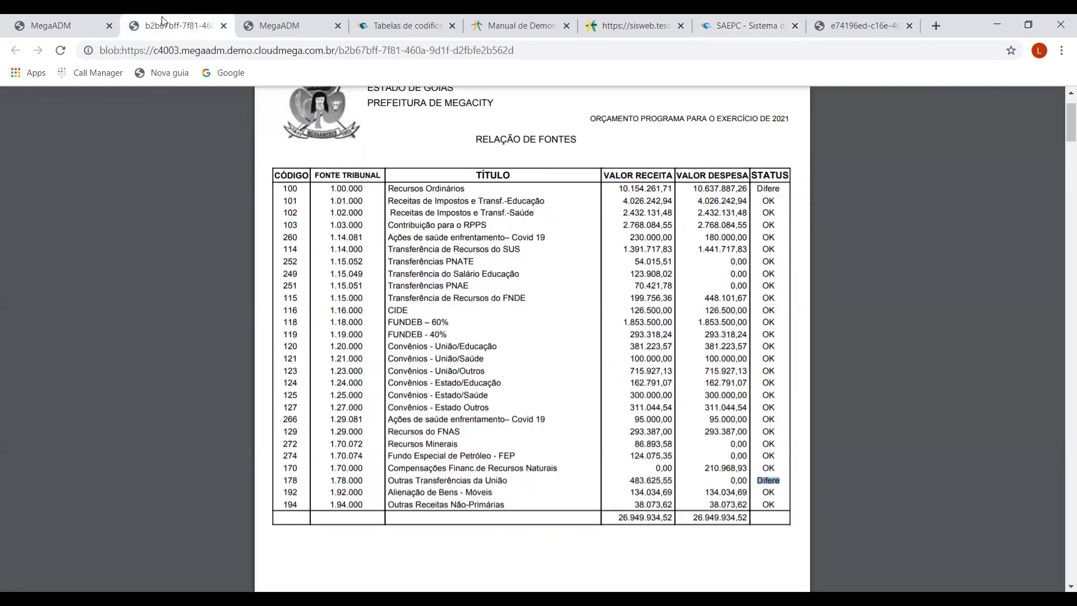
drag(689, 190, 749, 189)
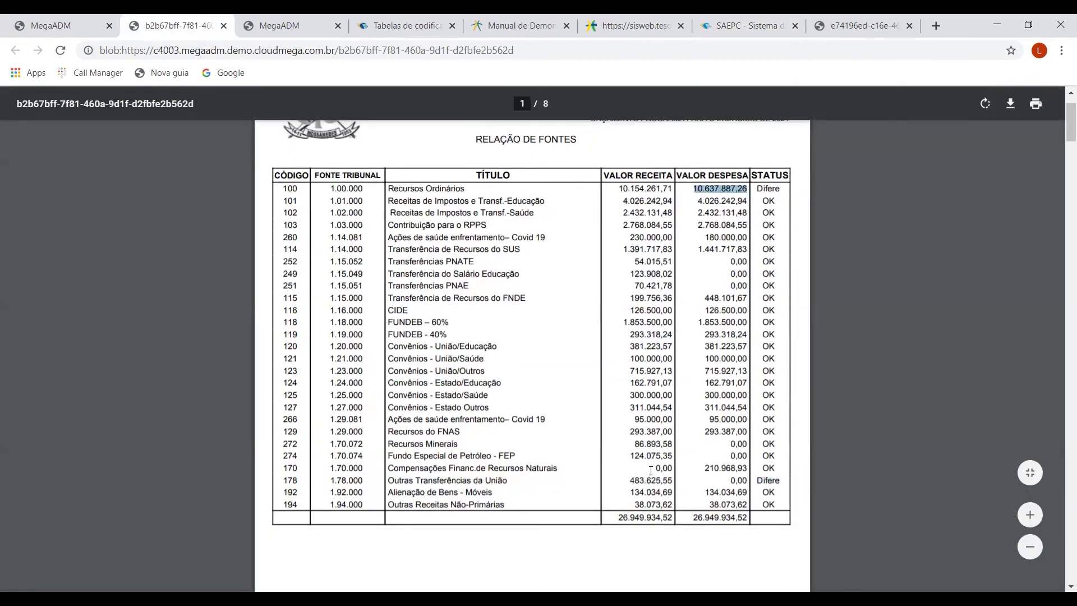
drag(626, 480, 670, 480)
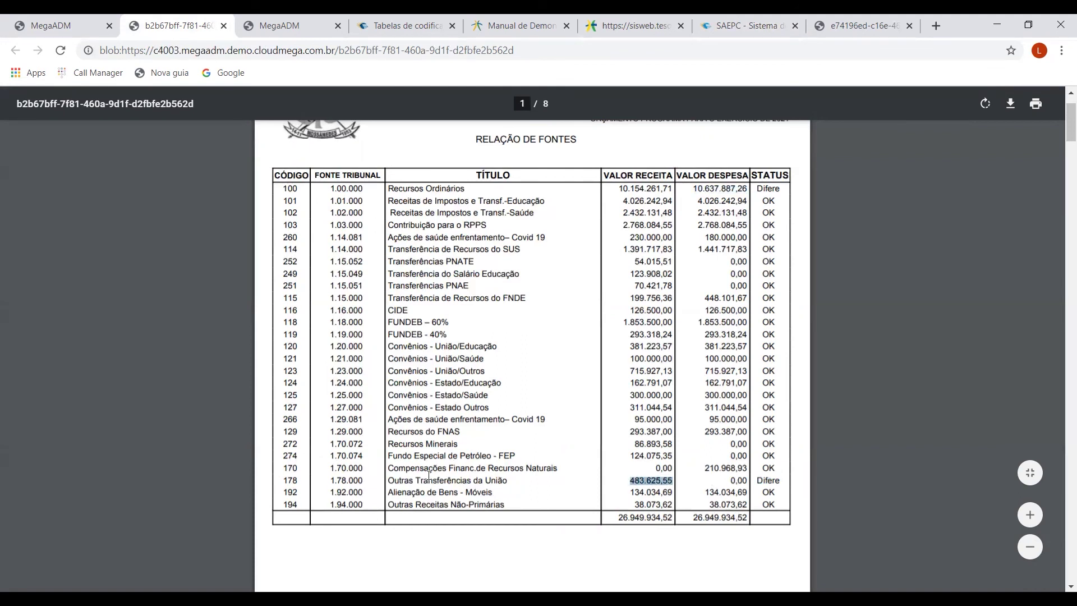
drag(330, 480, 360, 481)
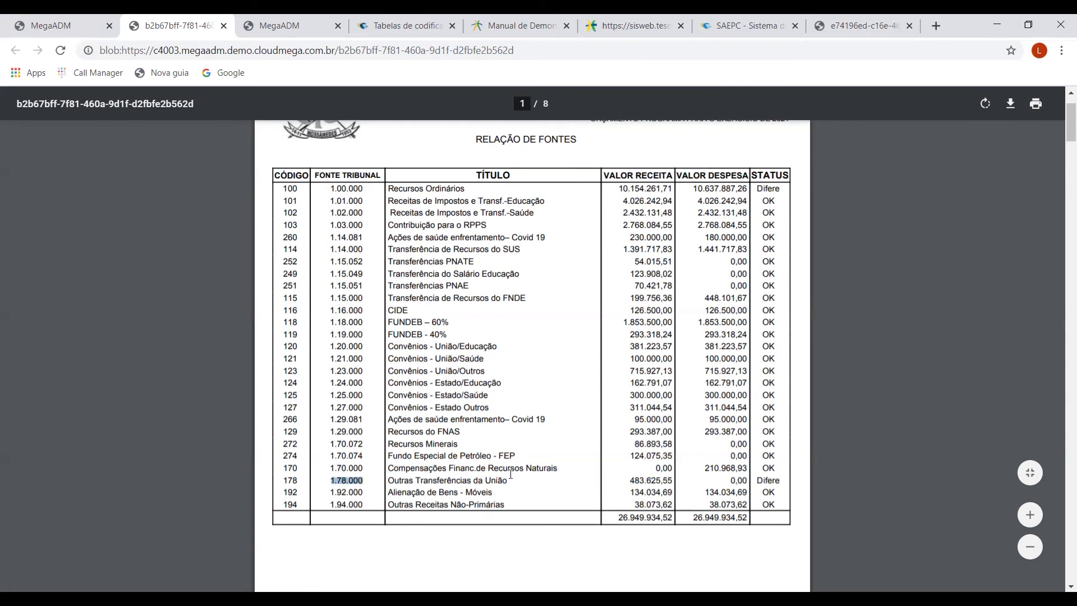
drag(628, 481, 668, 480)
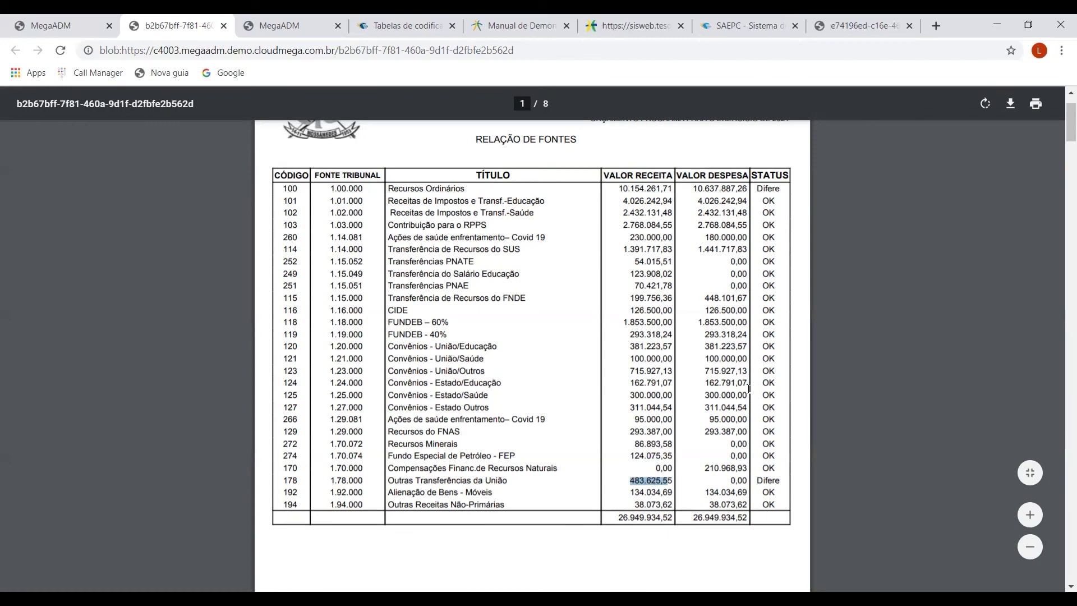
Review the Analisador Web errors on receita 24289911 and fonte 129 alongside the Relação de Fontes report
click(862, 22)
click(736, 34)
drag(628, 474, 560, 476)
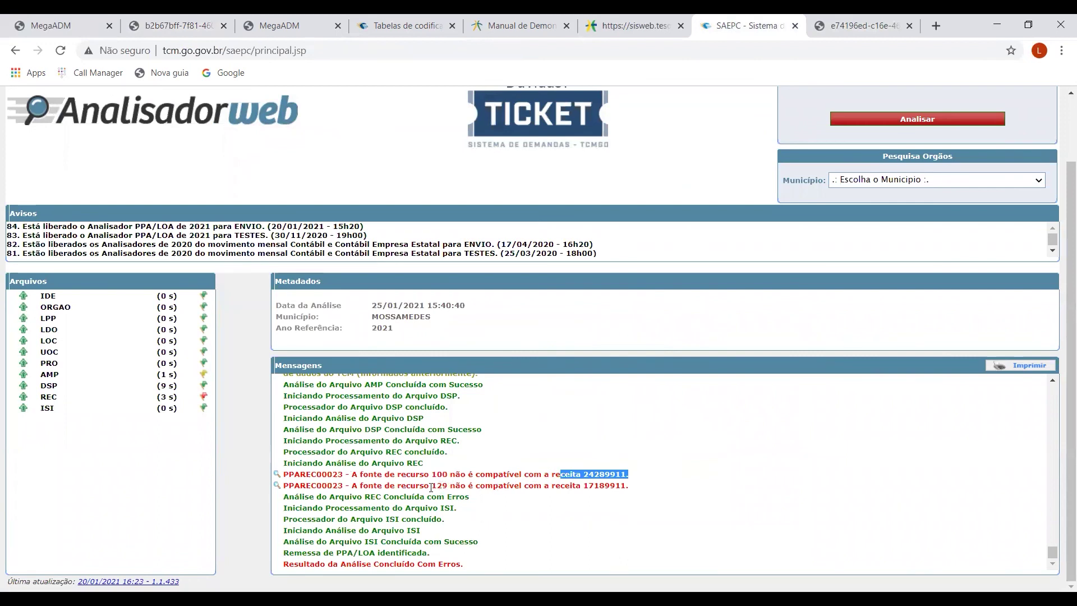
drag(431, 485, 450, 486)
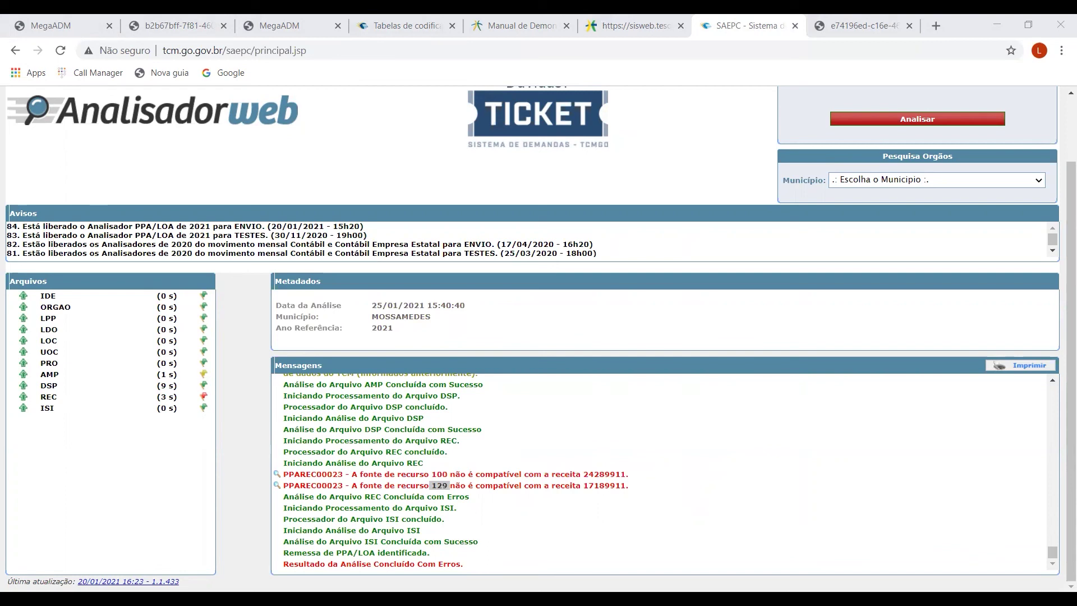
click(543, 472)
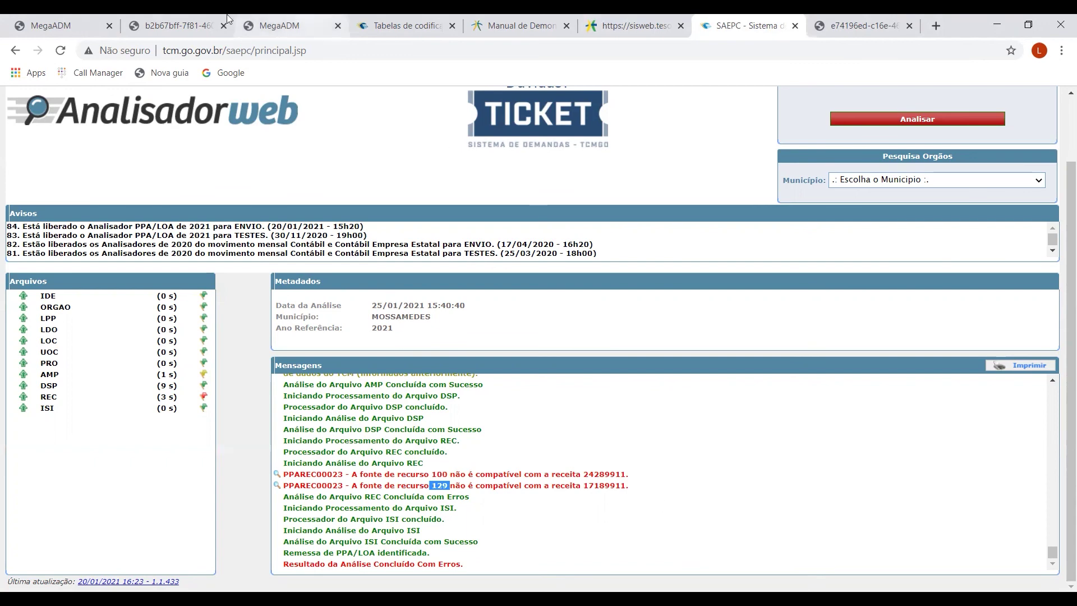
click(166, 24)
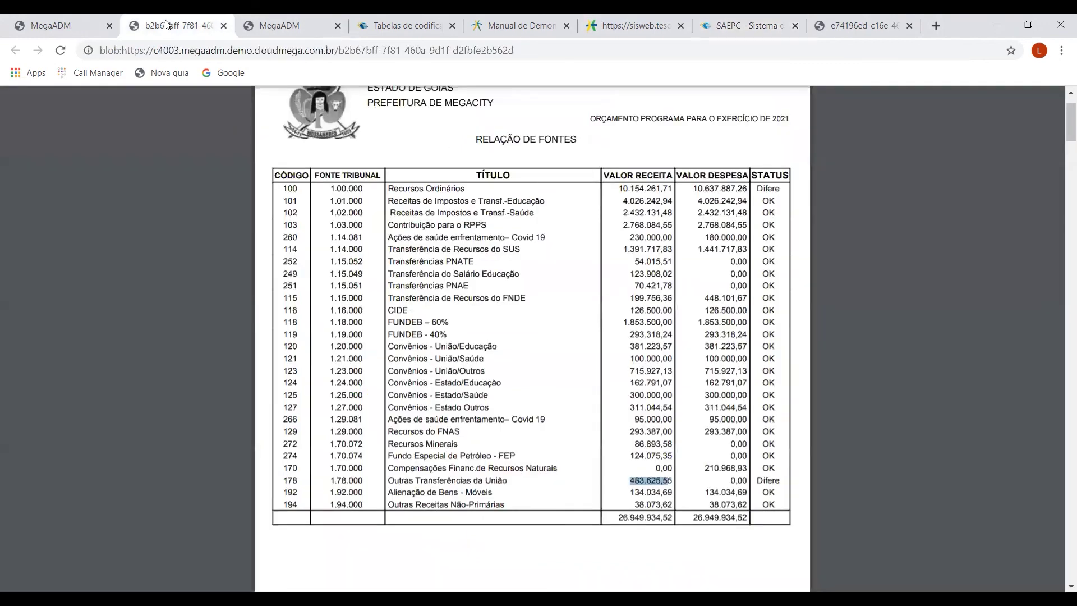
click(746, 26)
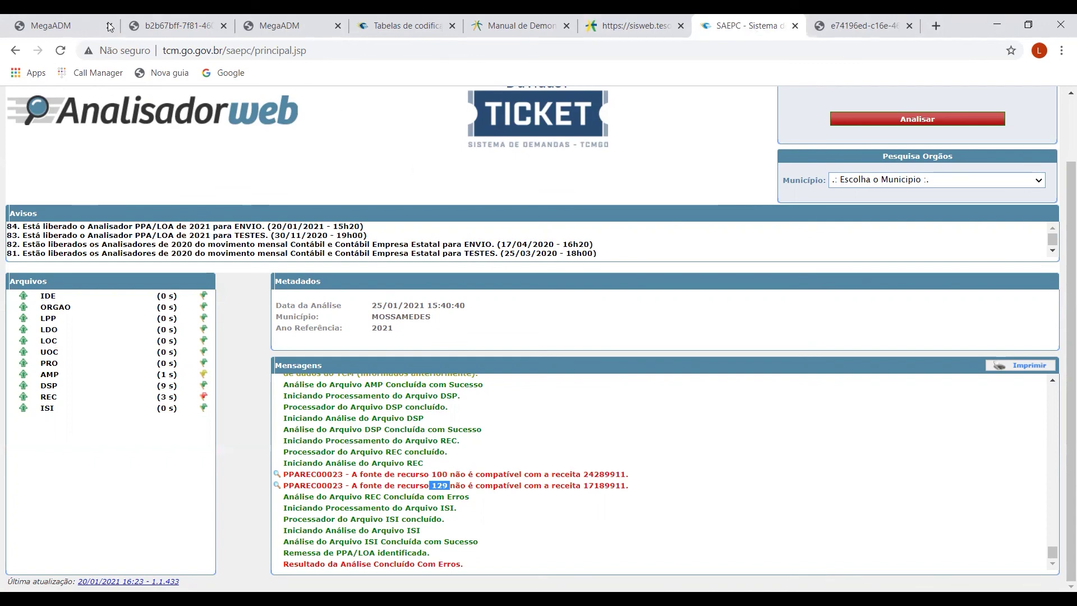
Return to the first MegaADM session, leave the Conferência de fontes report and show the PPA/LDO/LOA auxiliary reports
click(83, 20)
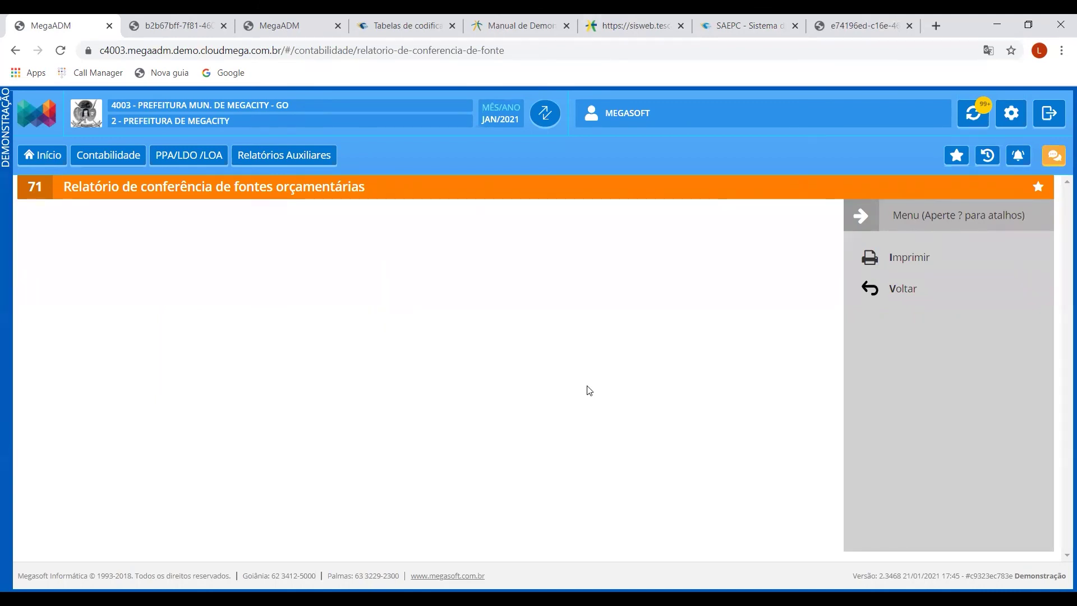
click(900, 289)
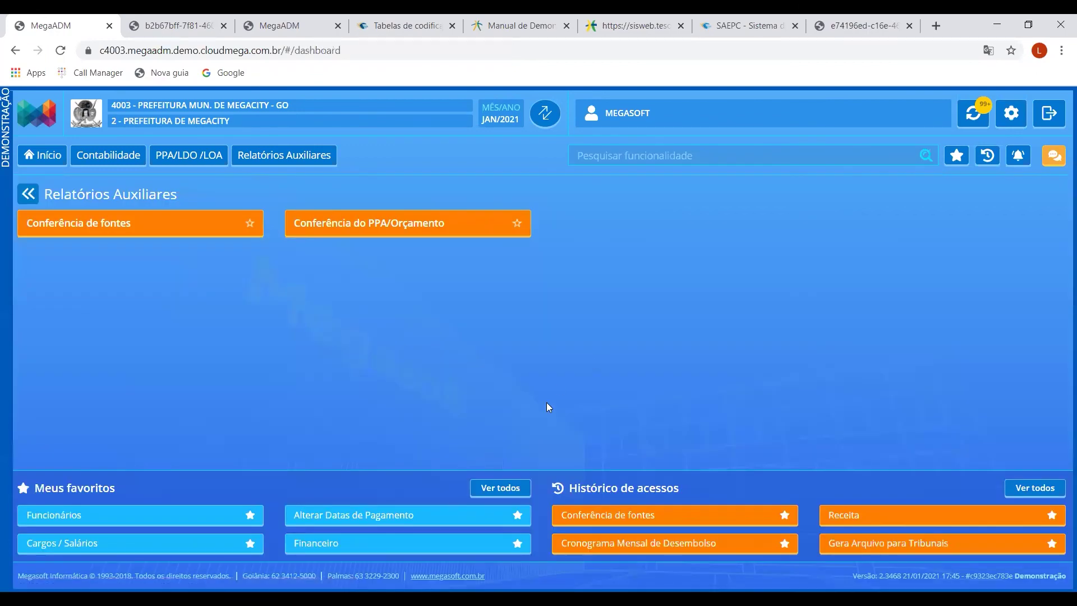
click(171, 148)
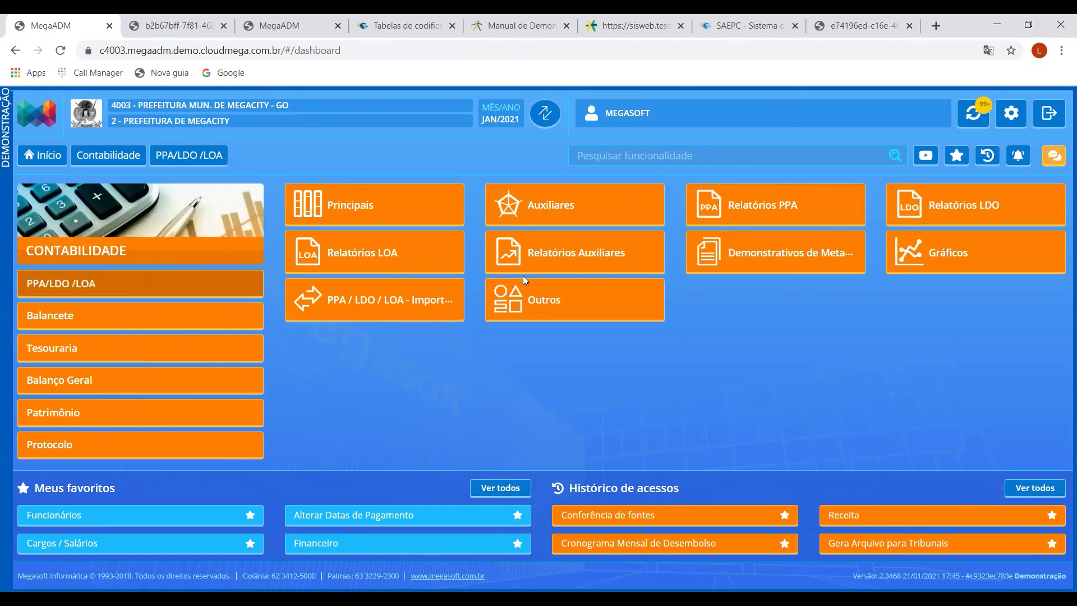
click(570, 256)
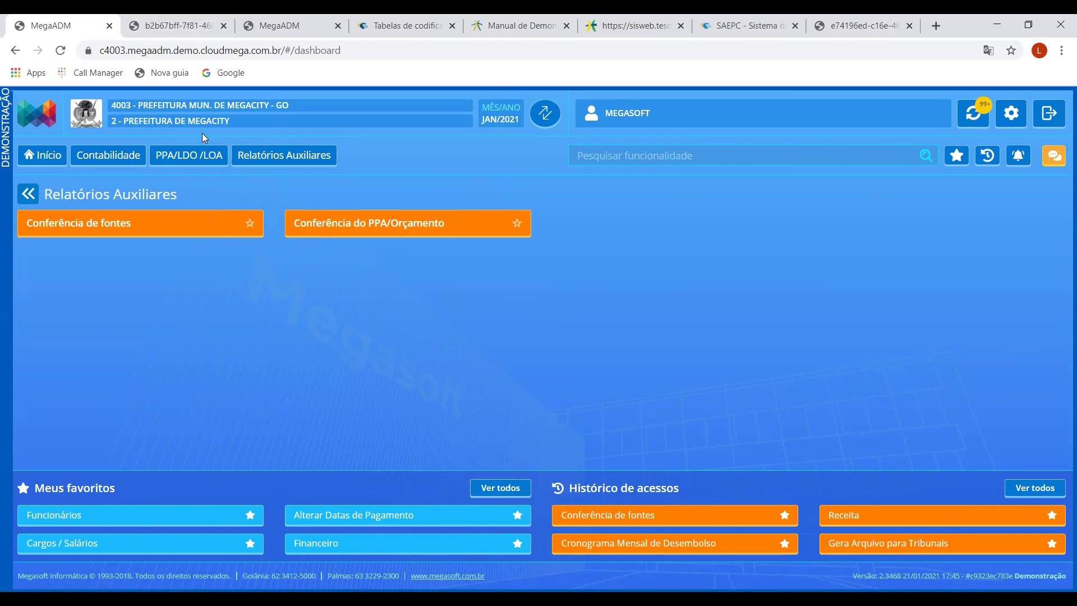
Open Gera Arquivo para Tribunais among the other PPA/LDO/LOA functions, and return to the Analisador Web results
click(190, 158)
click(555, 305)
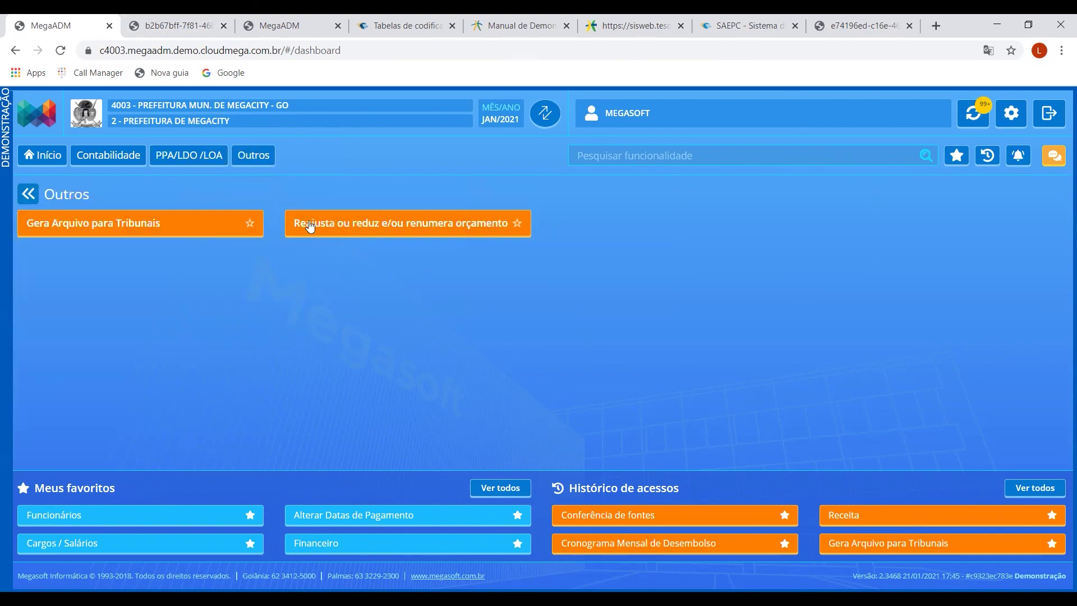
click(186, 221)
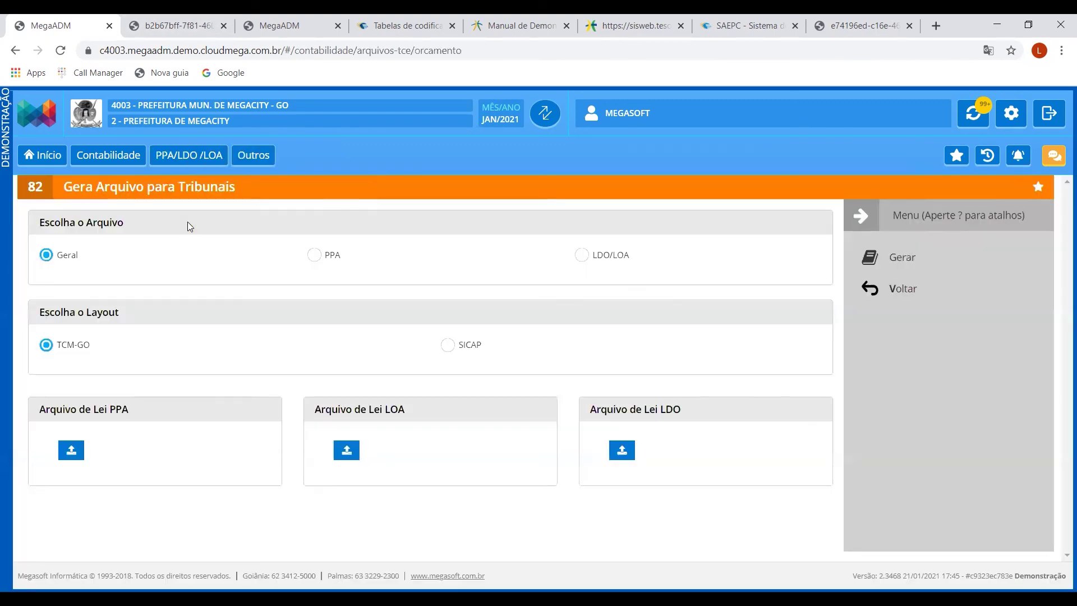
click(723, 28)
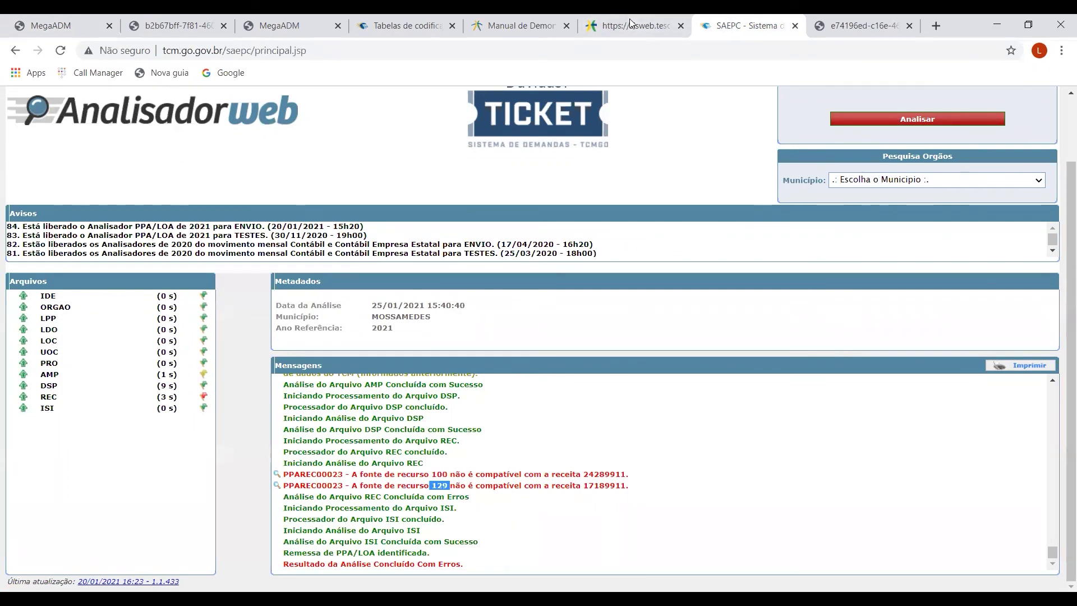
key(alt+Tab)
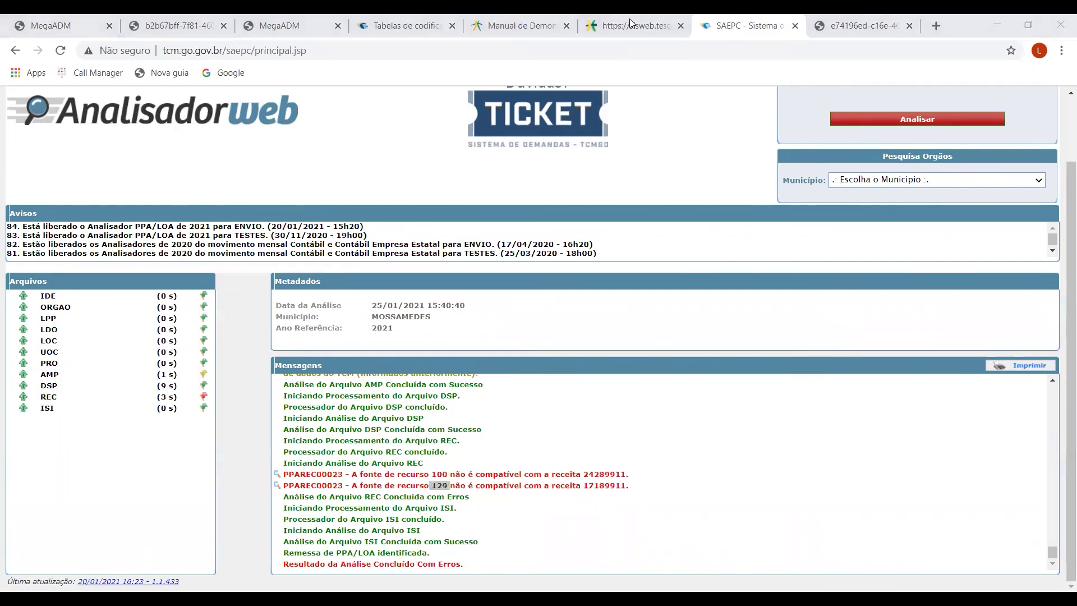